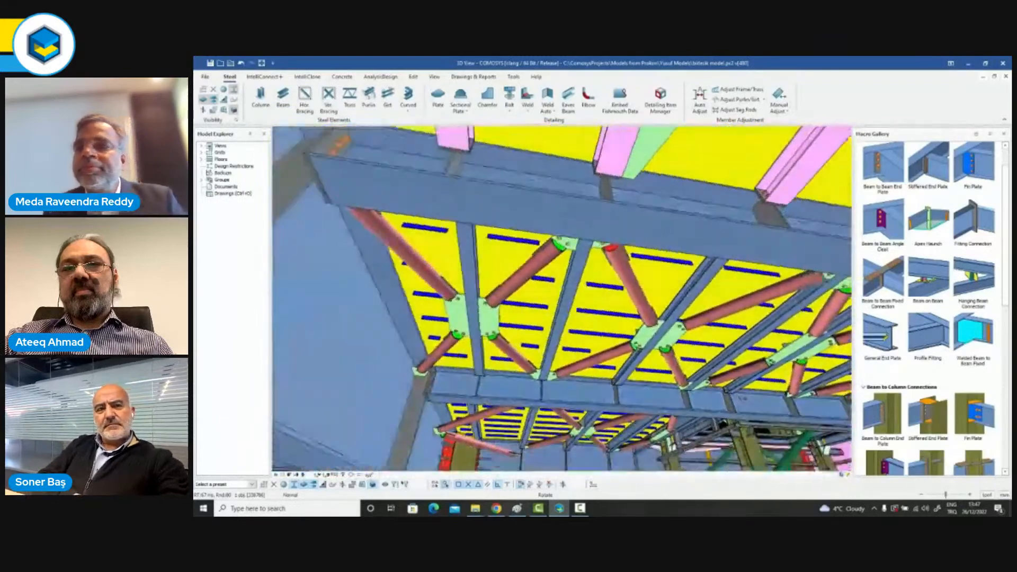
Examine the bracing gussets, curved haunch stiffeners, staircase and bolted beam connections of the steel model in 3D.
middle_drag(577, 265, 471, 314)
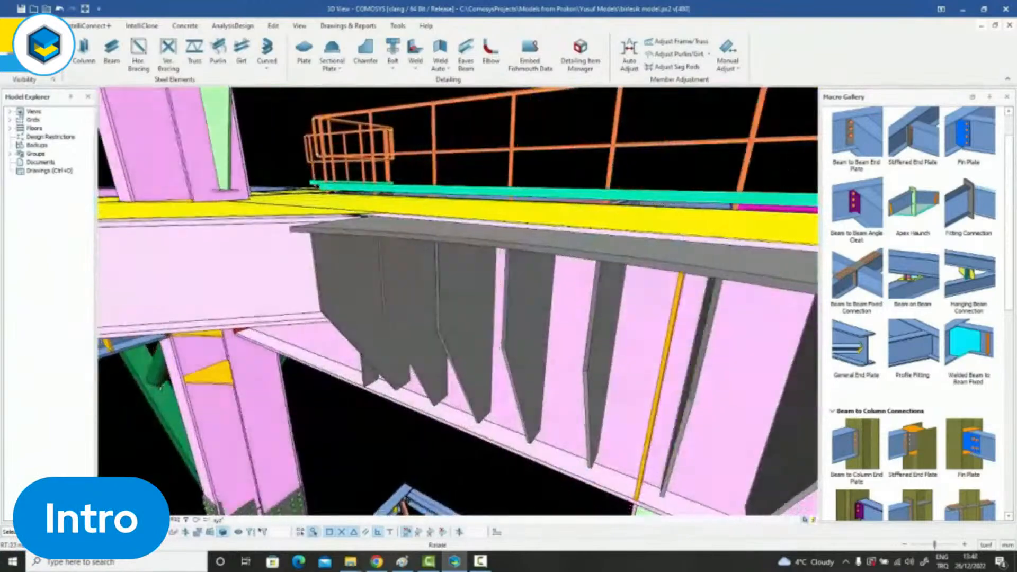
middle_drag(434, 297, 475, 280)
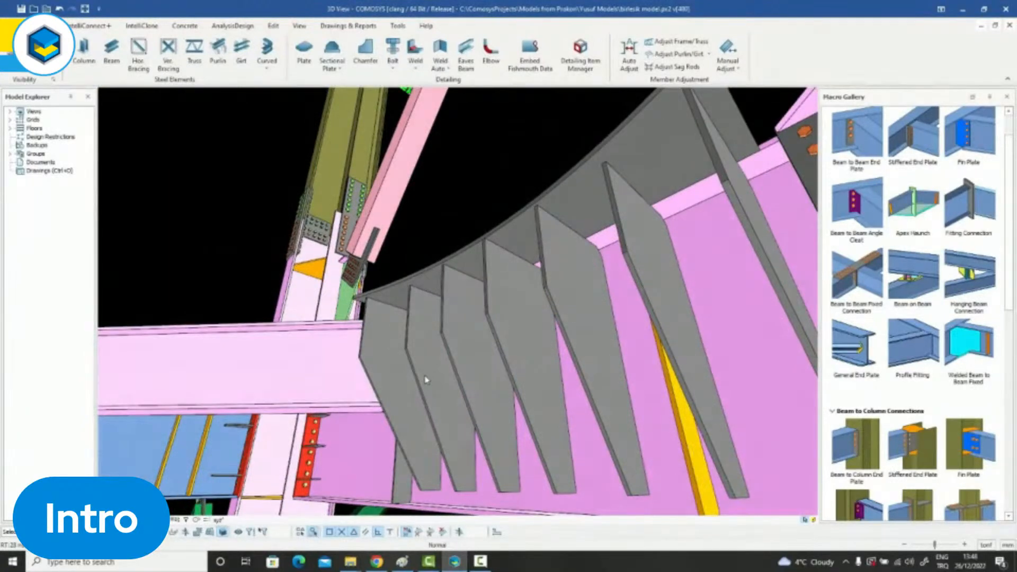
scroll(425, 381, down, 8)
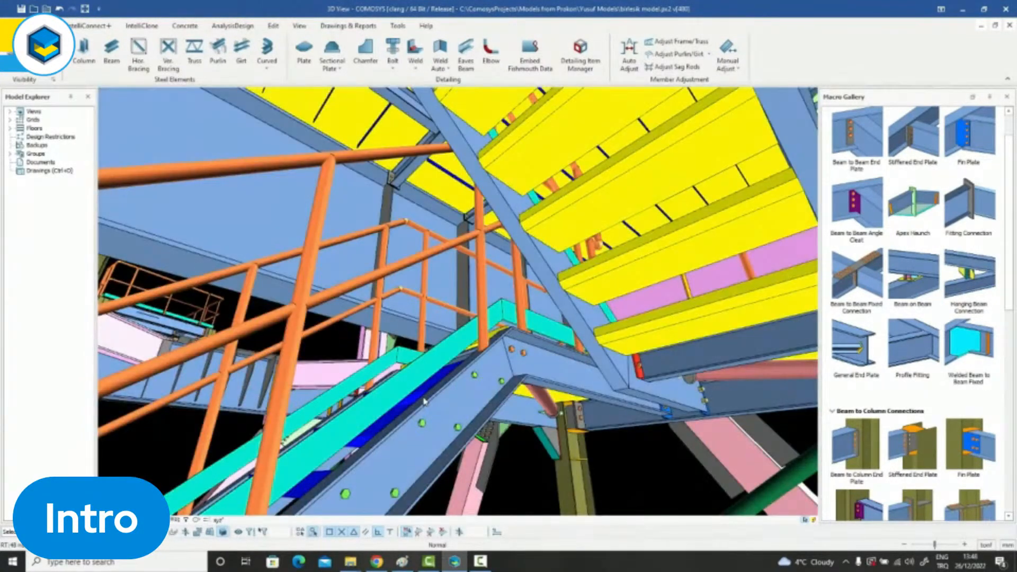
scroll(424, 402, up, 8)
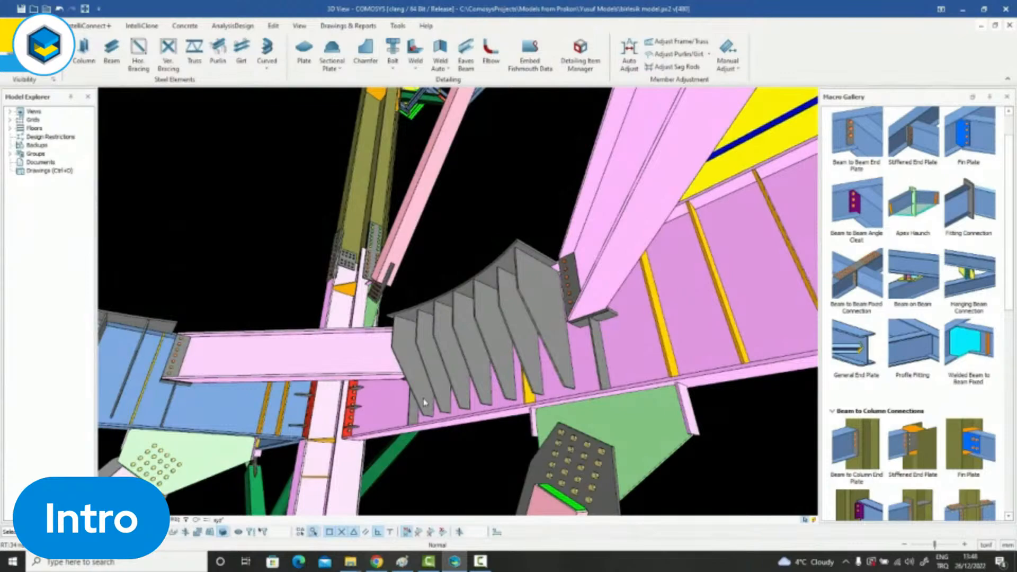
middle_drag(424, 403, 443, 411)
middle_drag(354, 428, 363, 431)
middle_drag(430, 289, 407, 493)
middle_drag(425, 444, 416, 252)
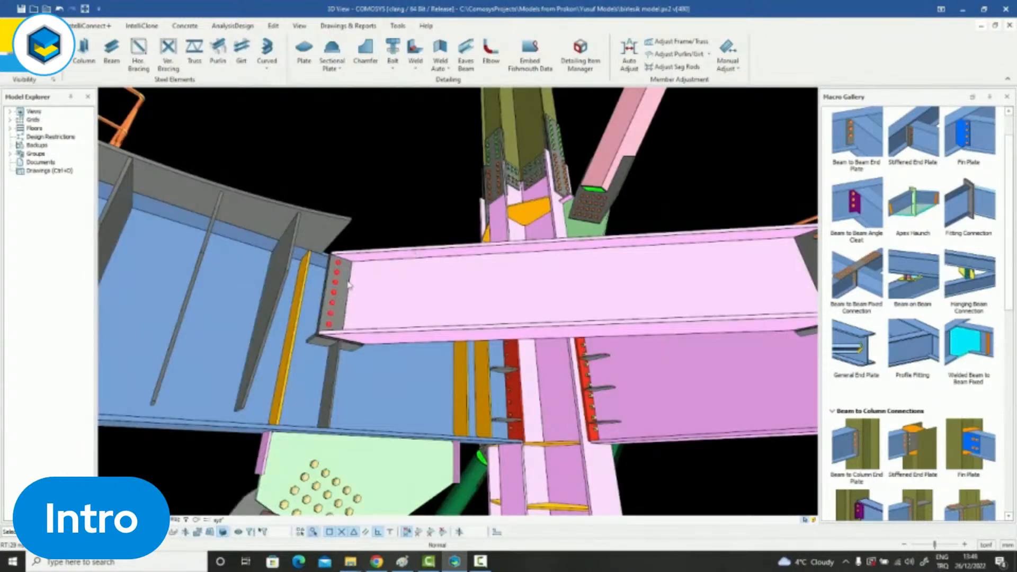
shift+middle_drag(361, 277, 424, 204)
shift+middle_drag(420, 249, 420, 254)
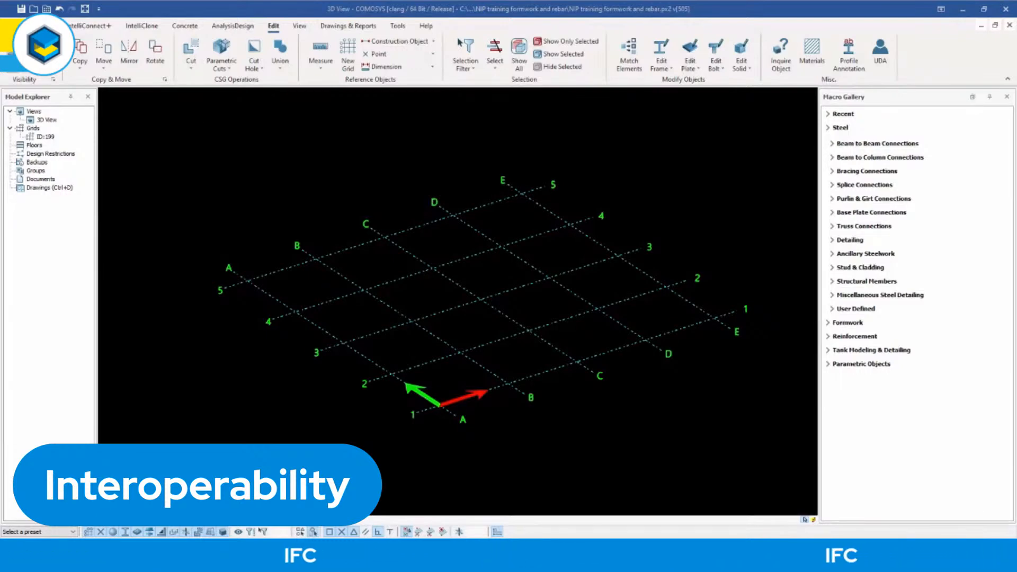
Review the file formats supported for exporting and importing models.
click(17, 25)
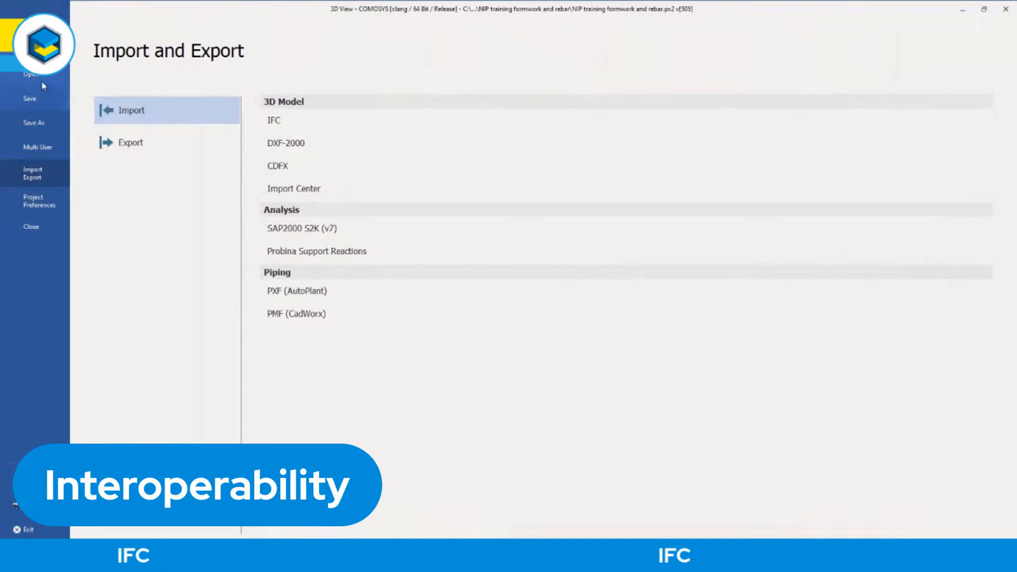
click(136, 144)
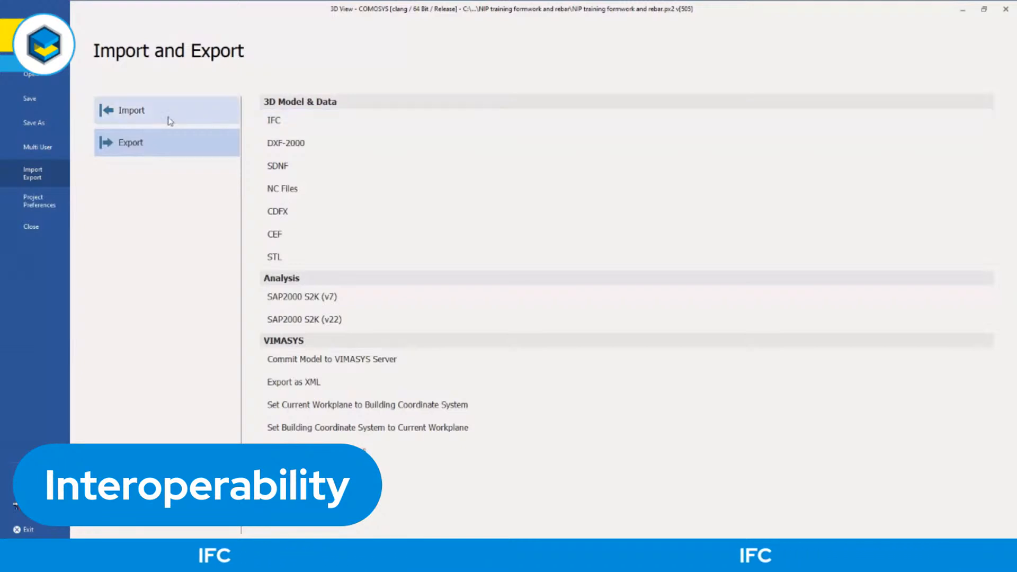
click(147, 113)
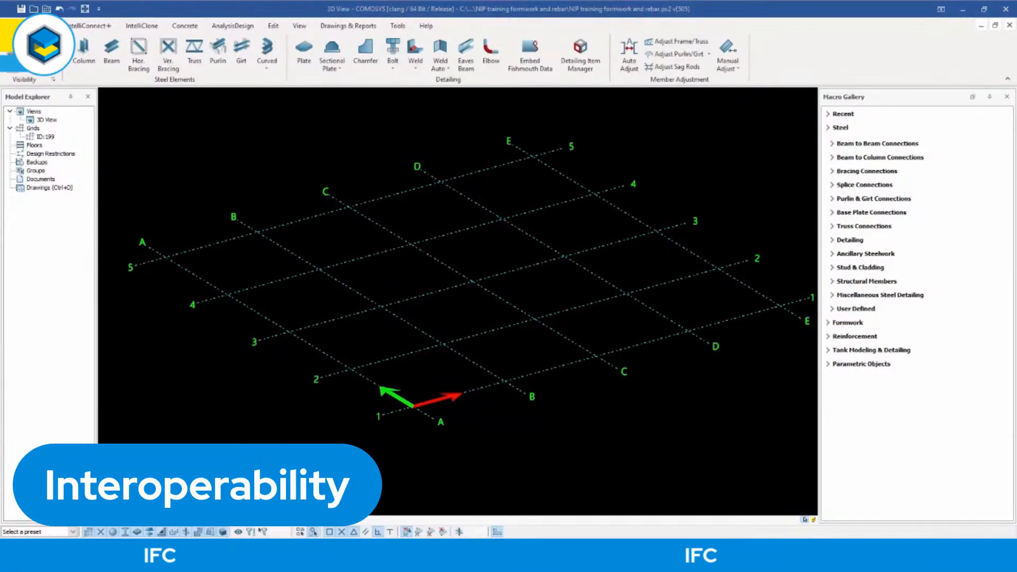
Start an IFC import and move its settings dialog clear of the ribbon.
click(16, 25)
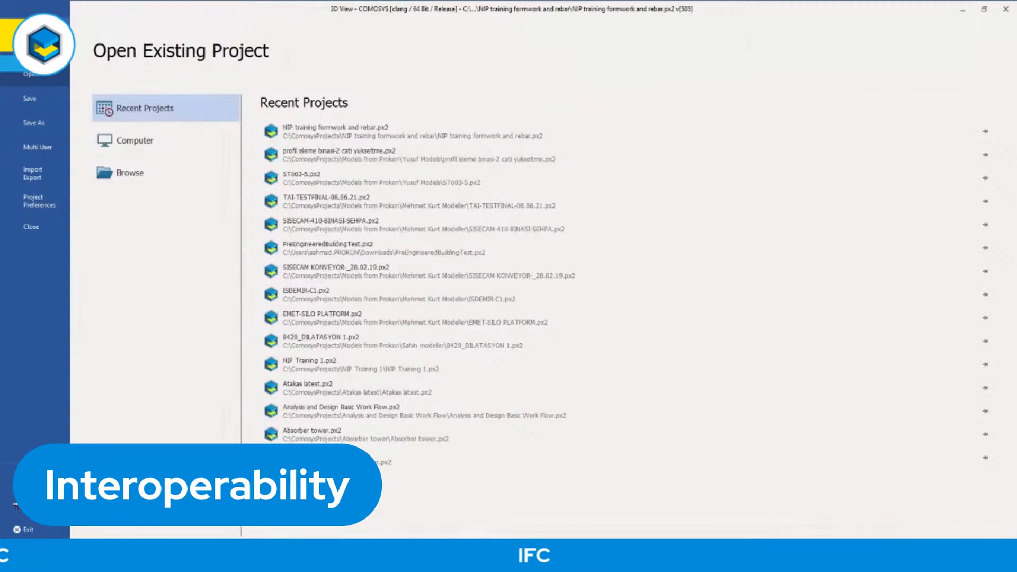
click(37, 175)
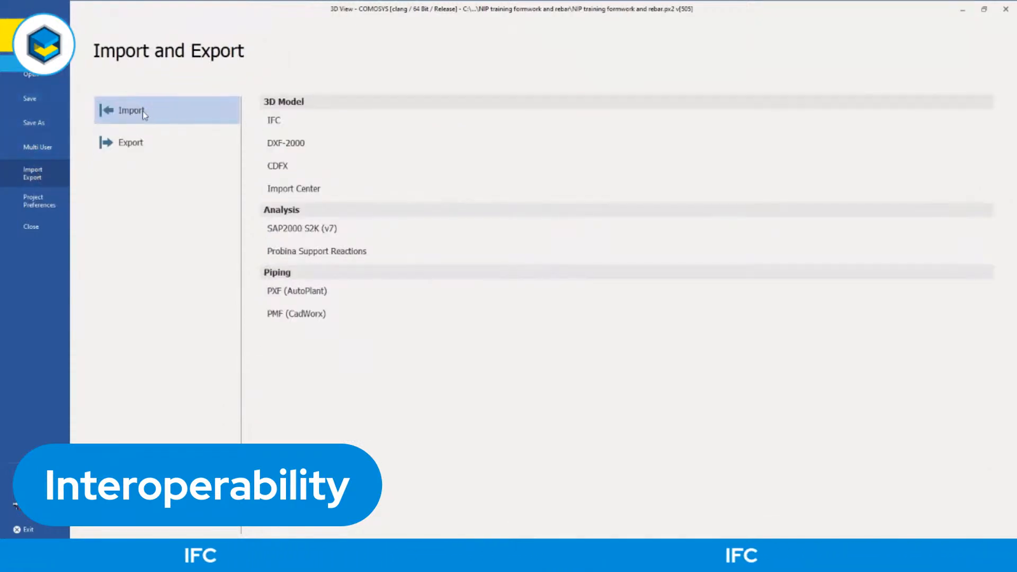
click(285, 121)
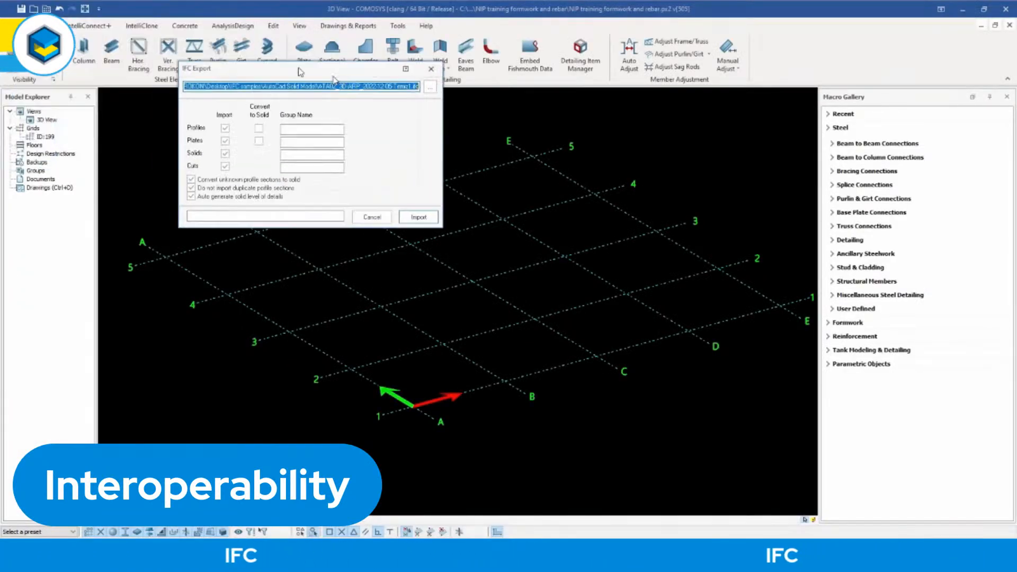
drag(584, 118, 615, 110)
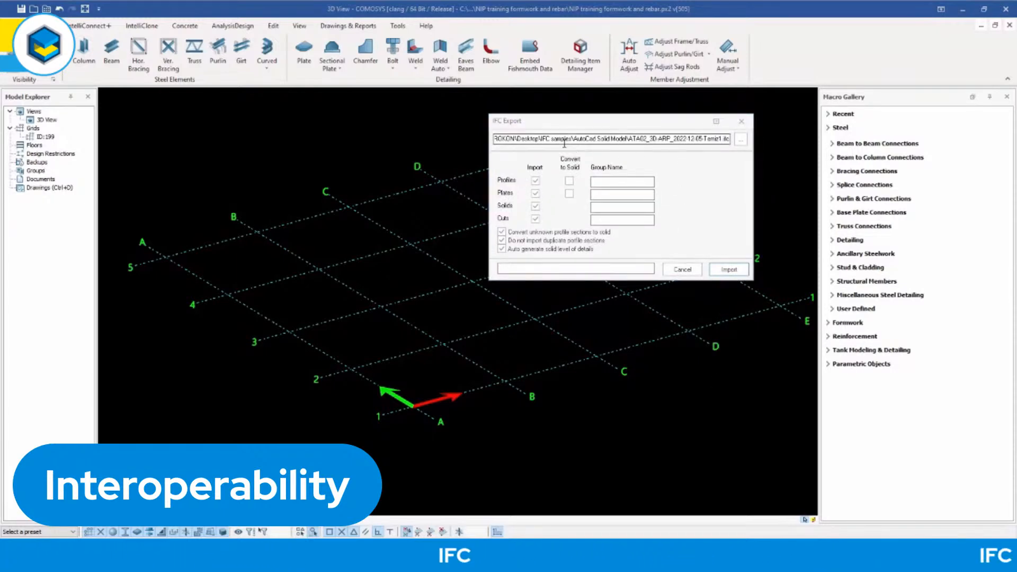
Browse for a different IFC source file in the IFC samples folder on the Desktop.
click(741, 143)
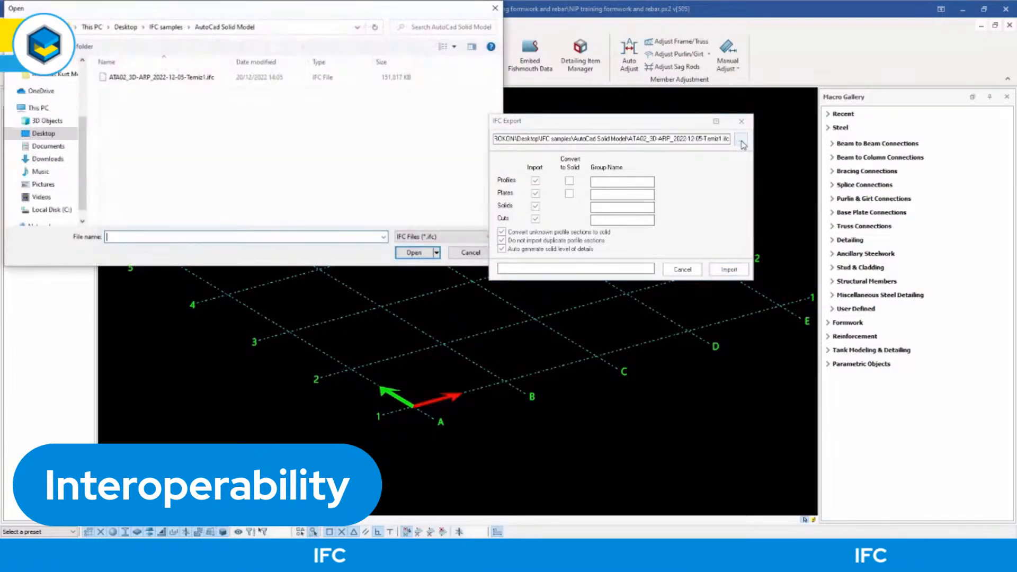
drag(264, 11, 480, 119)
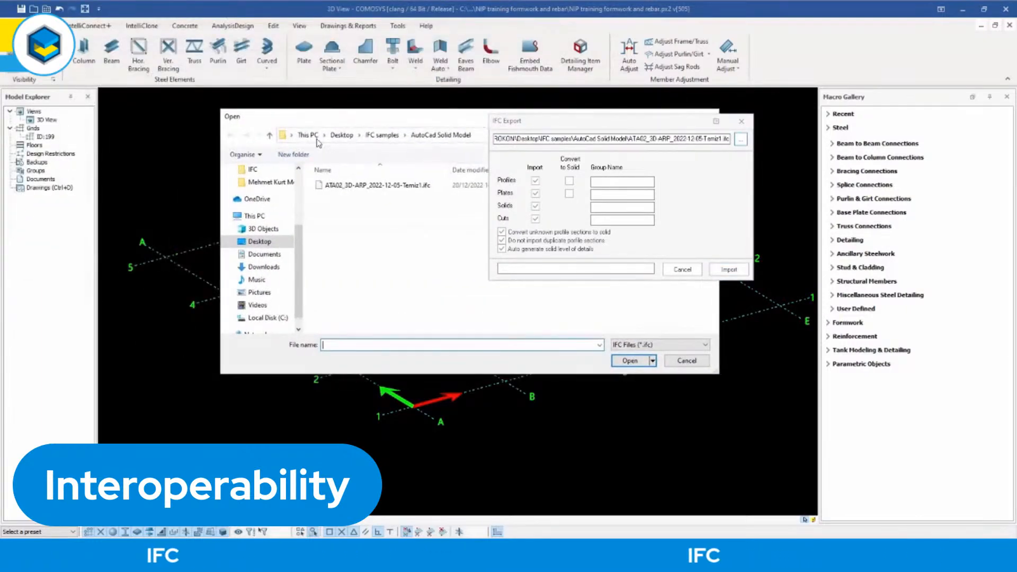
drag(319, 121, 149, 47)
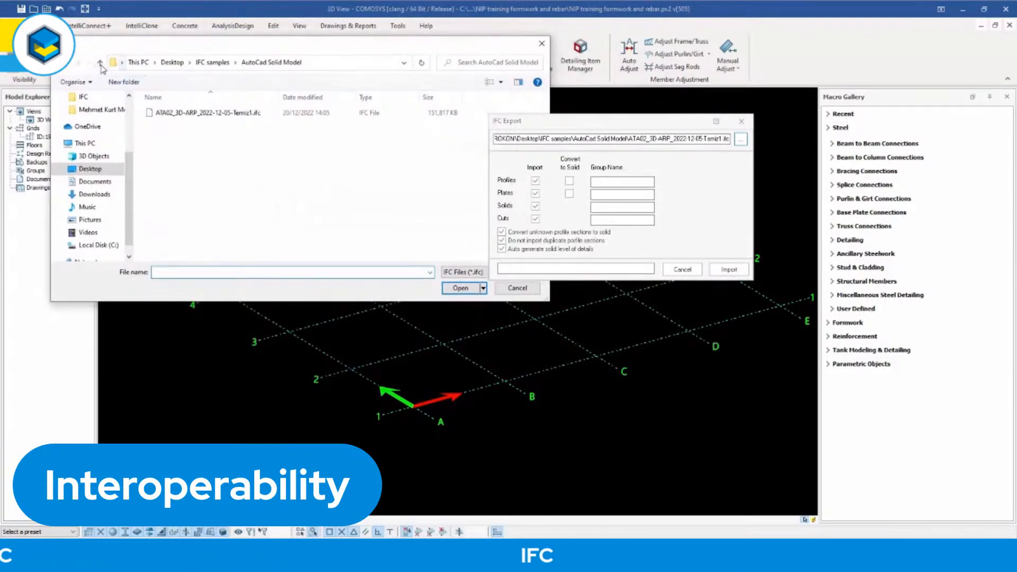
click(100, 62)
Look over the AutoCad Formwork, AutoCad Solid Model, Etabs, Revit and Tekla Model Absorver sample folders.
click(180, 122)
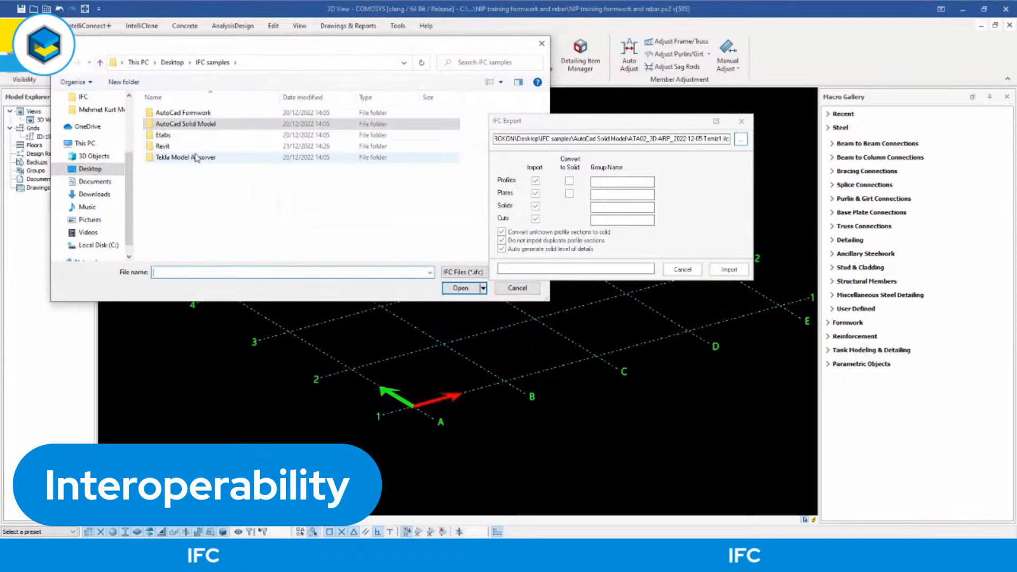
click(214, 113)
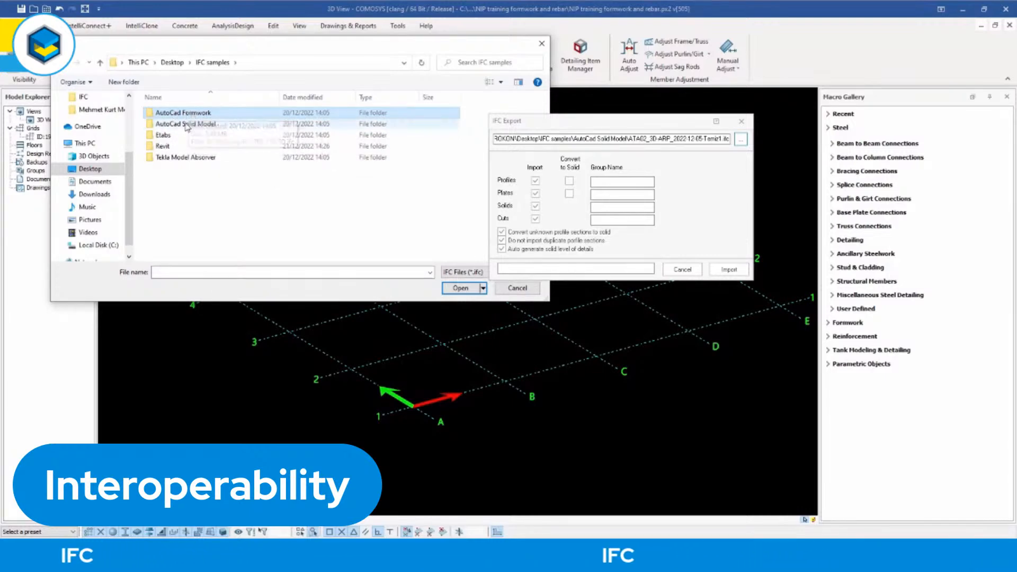
click(199, 125)
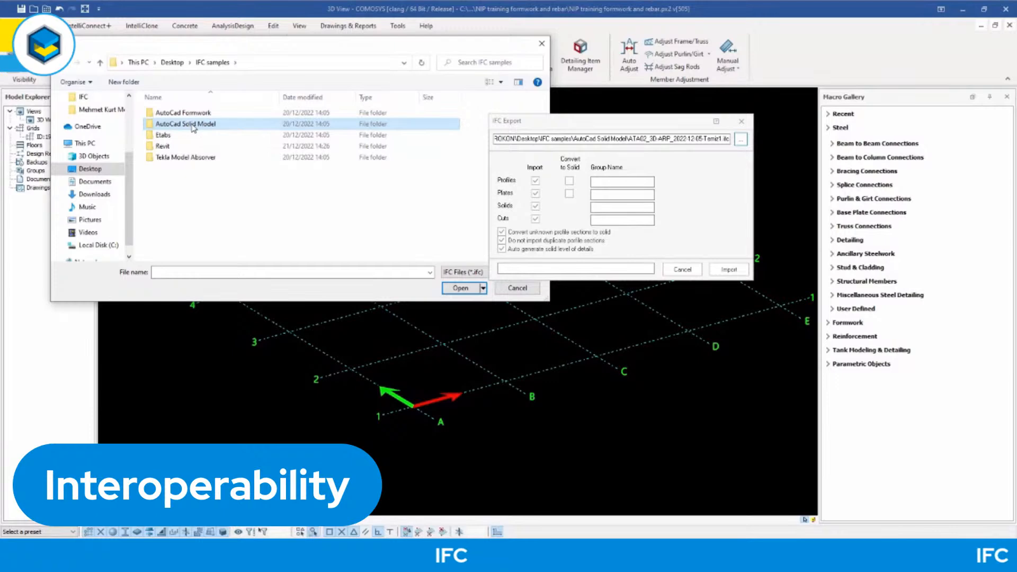
click(165, 136)
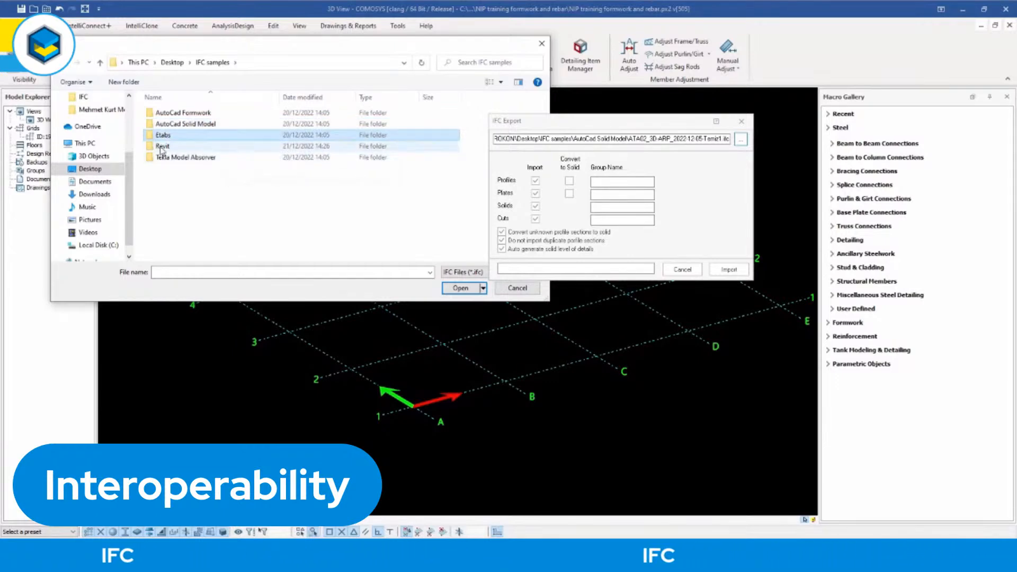
click(165, 151)
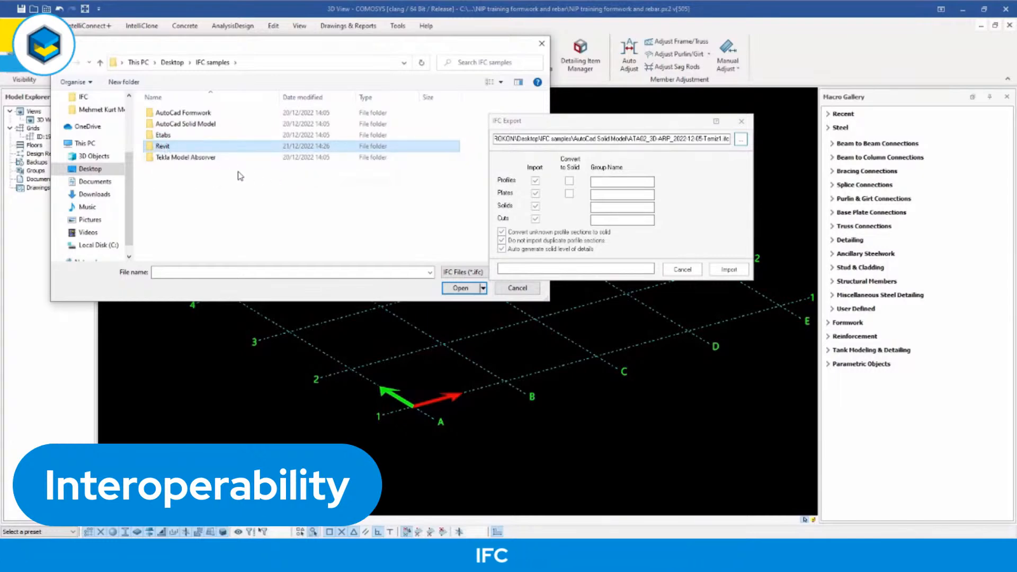
click(246, 157)
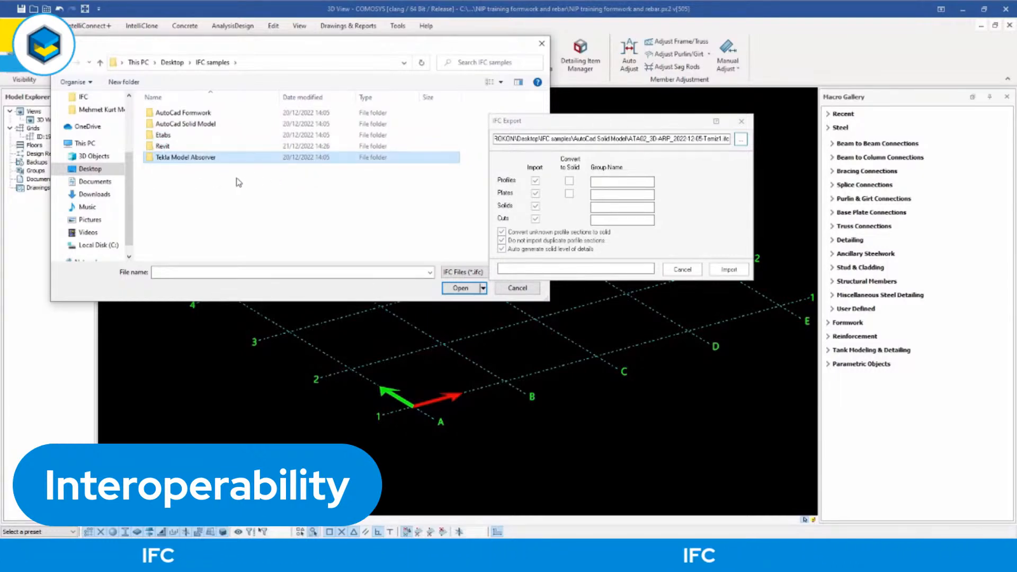
Choose RC Building.IFC from the AutoCad Formwork folder as the source file and start importing it.
double_click(190, 113)
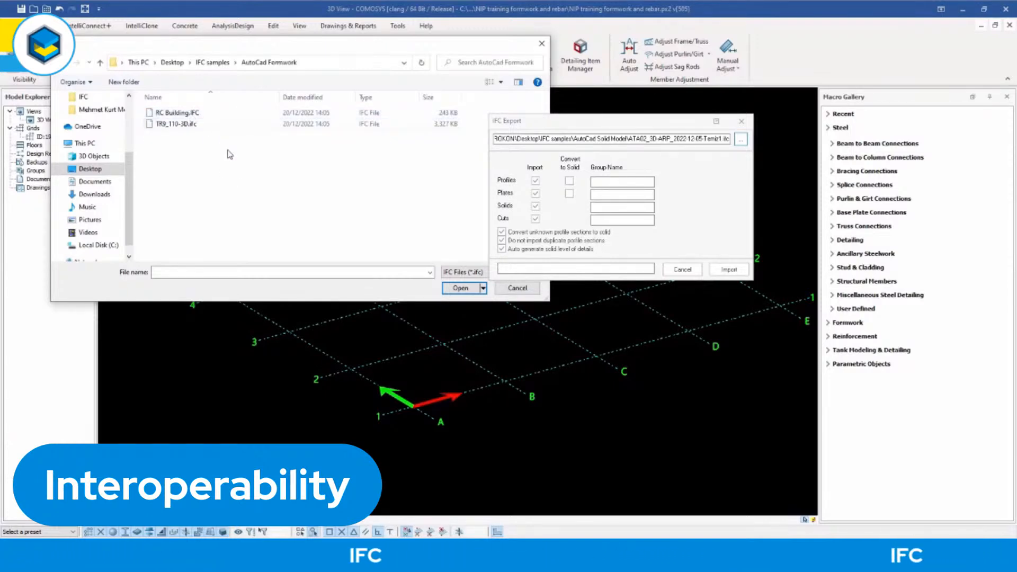
click(177, 113)
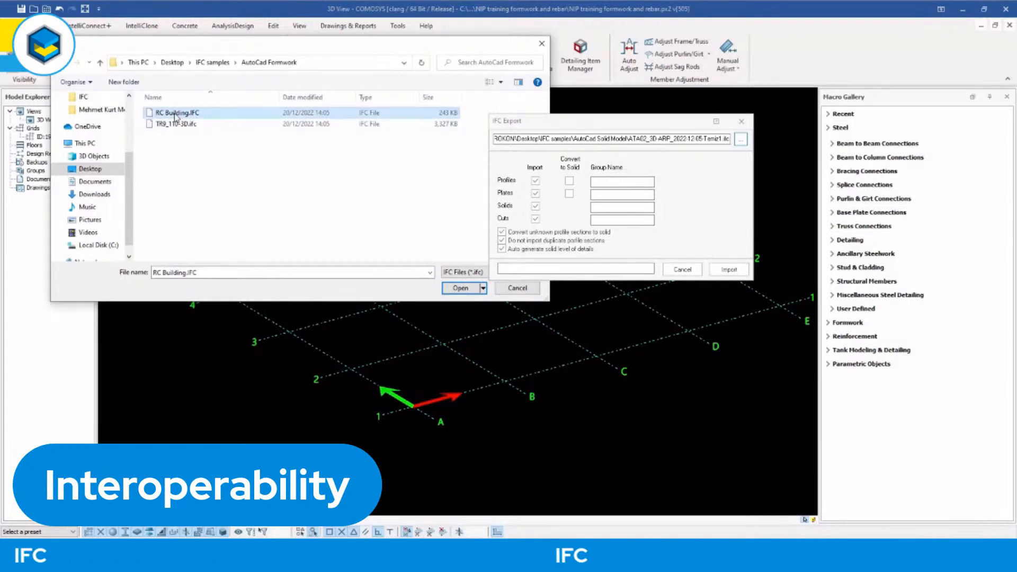
click(459, 287)
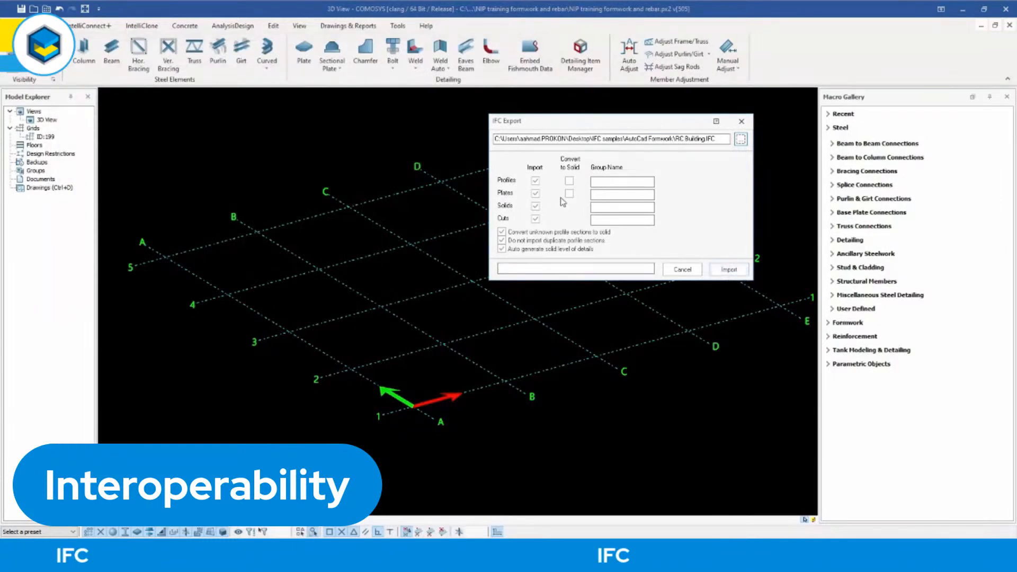
click(725, 272)
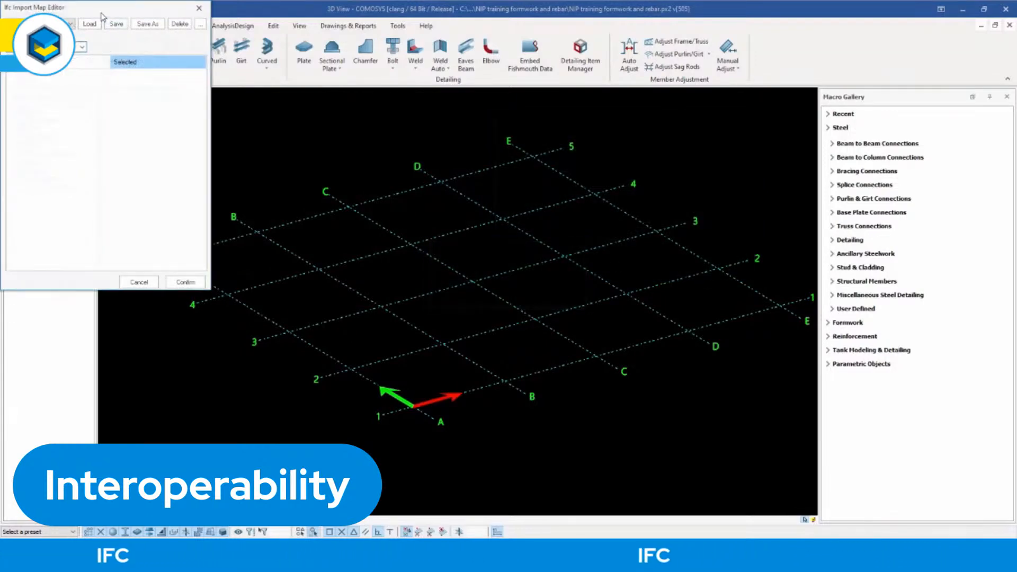
Review the material maps and profile maps of the RC Building file in the IFC Import Map Editor.
drag(101, 11, 161, 30)
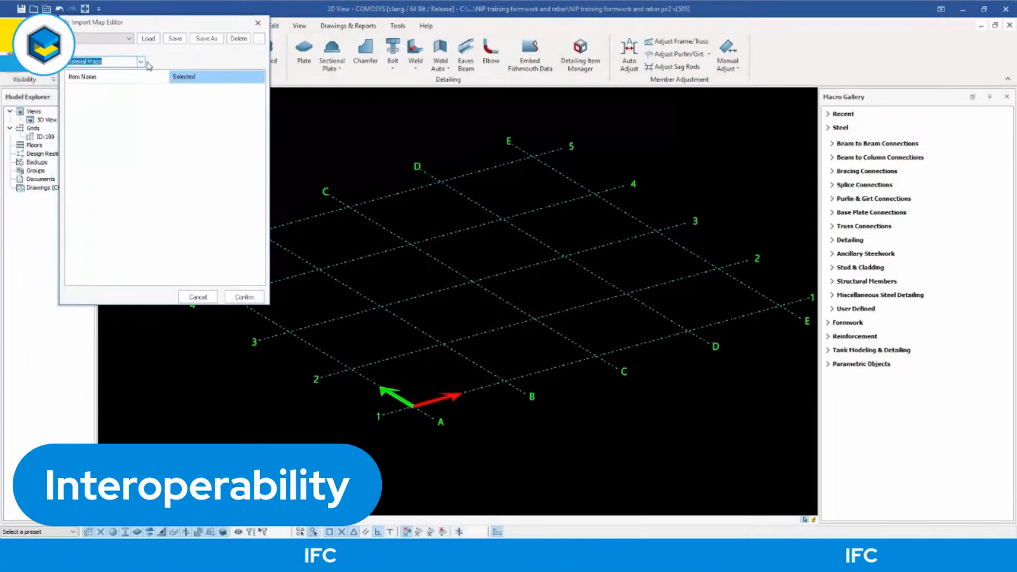
click(93, 61)
click(100, 78)
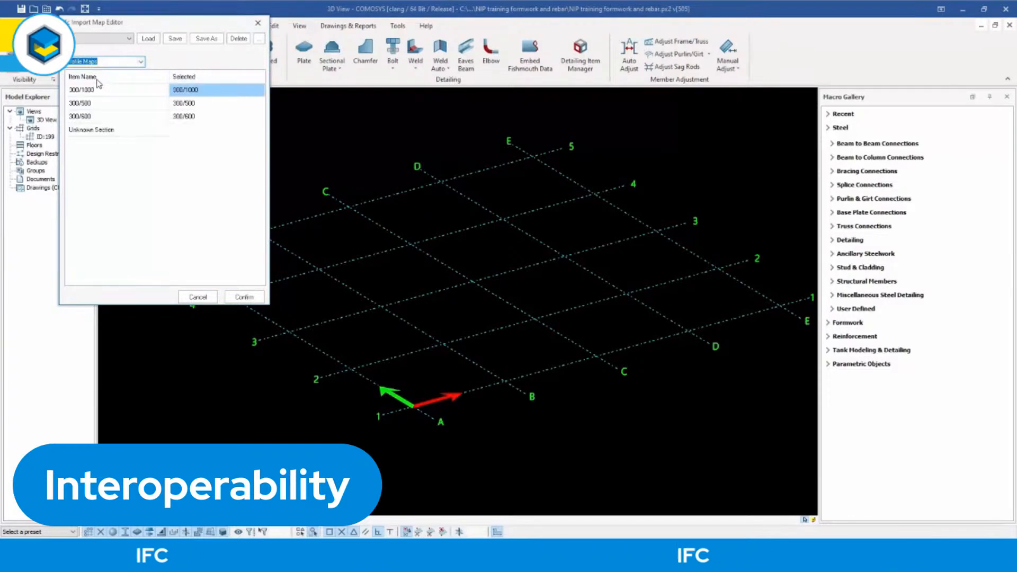
click(108, 61)
click(110, 72)
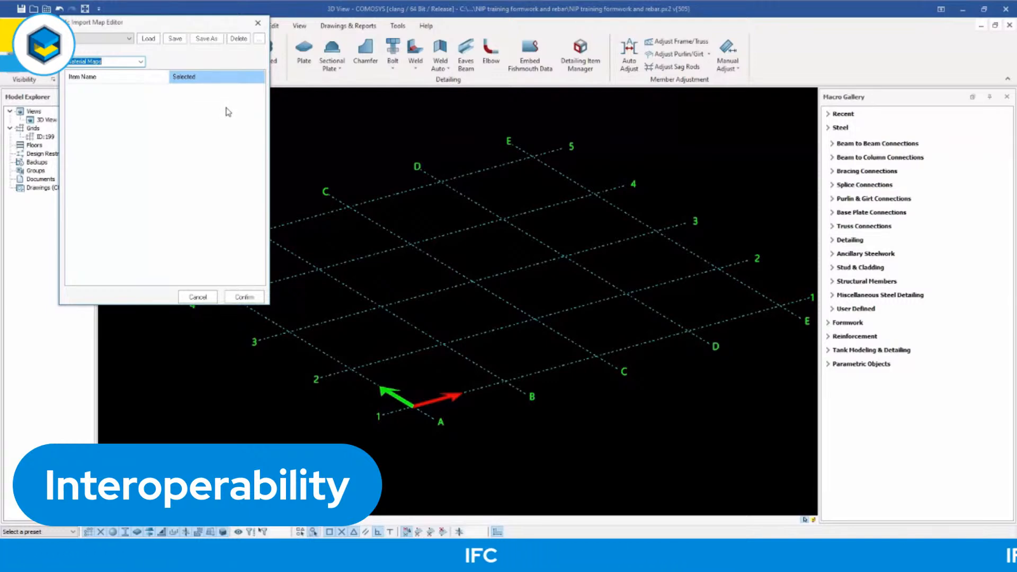
click(106, 62)
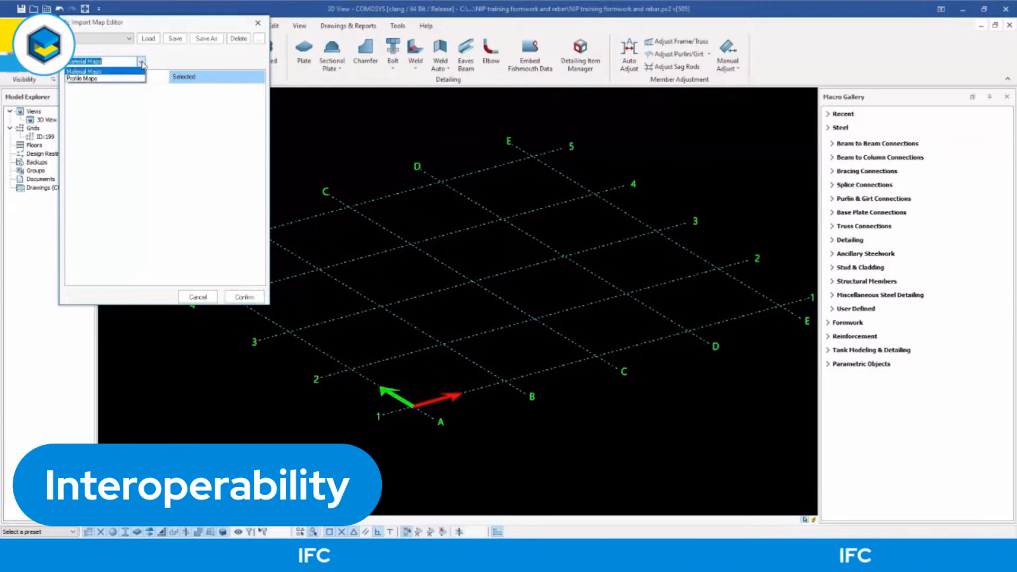
click(98, 78)
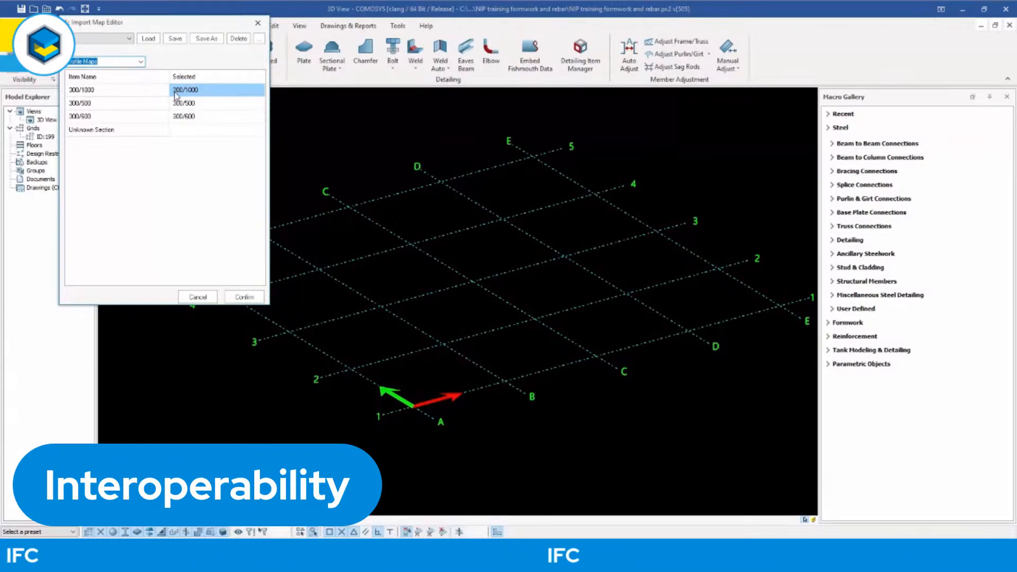
View the profile choices for the Unknown Section mapping, close them without choosing one and return to the material maps.
click(95, 104)
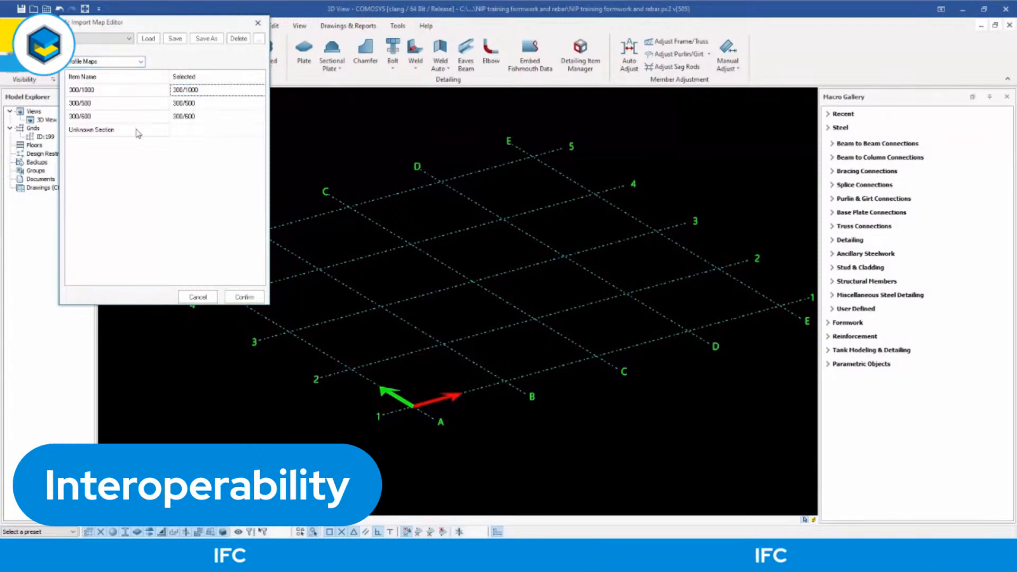
click(205, 135)
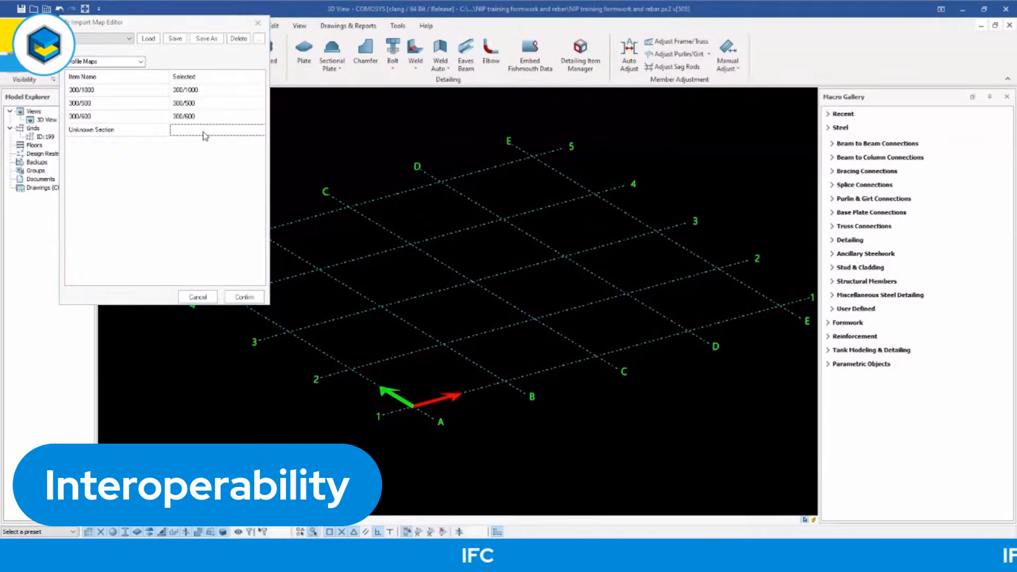
double_click(206, 134)
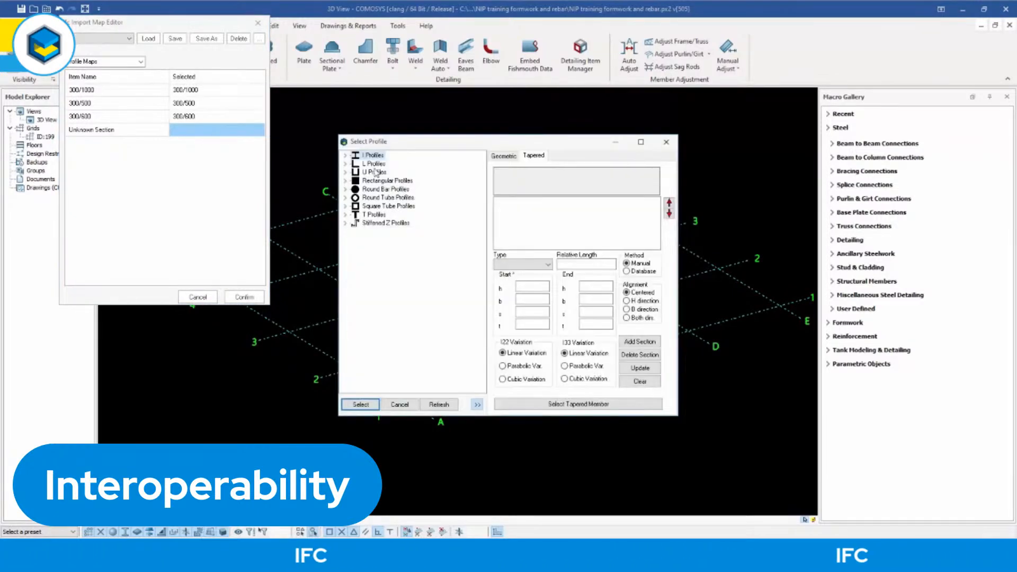
click(666, 143)
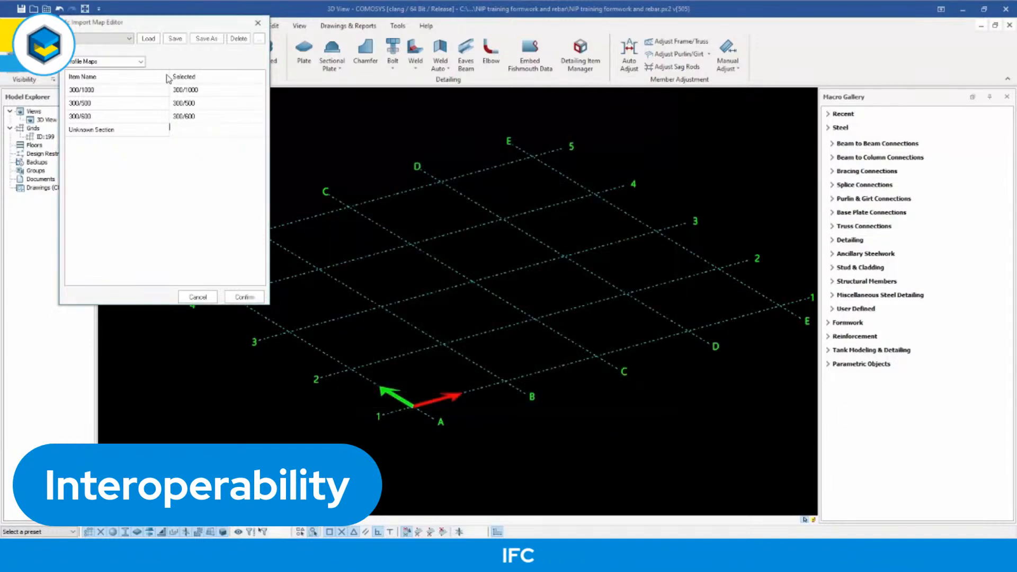
click(141, 61)
click(84, 71)
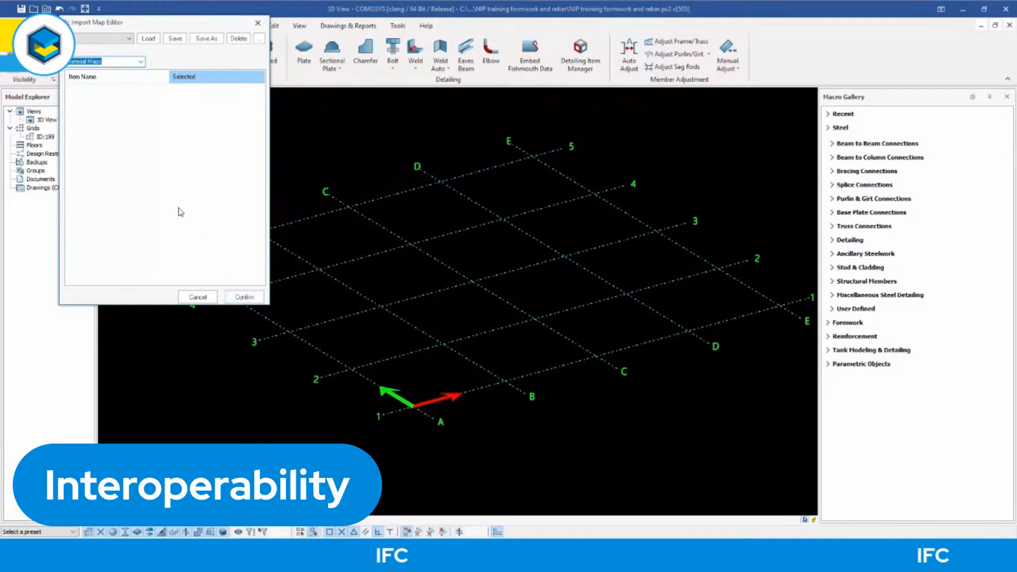
Confirm the import maps to bring the RC Building model into the 3D view and look over the whole frame.
click(244, 297)
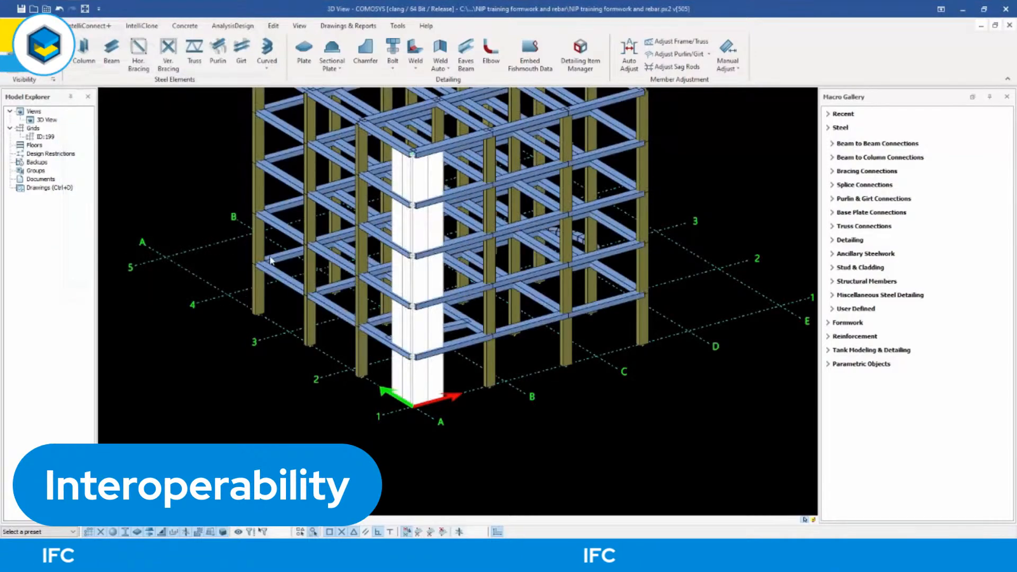
scroll(272, 262, down, 5)
middle_drag(322, 252, 440, 306)
scroll(411, 301, up, 3)
scroll(340, 170, up, 3)
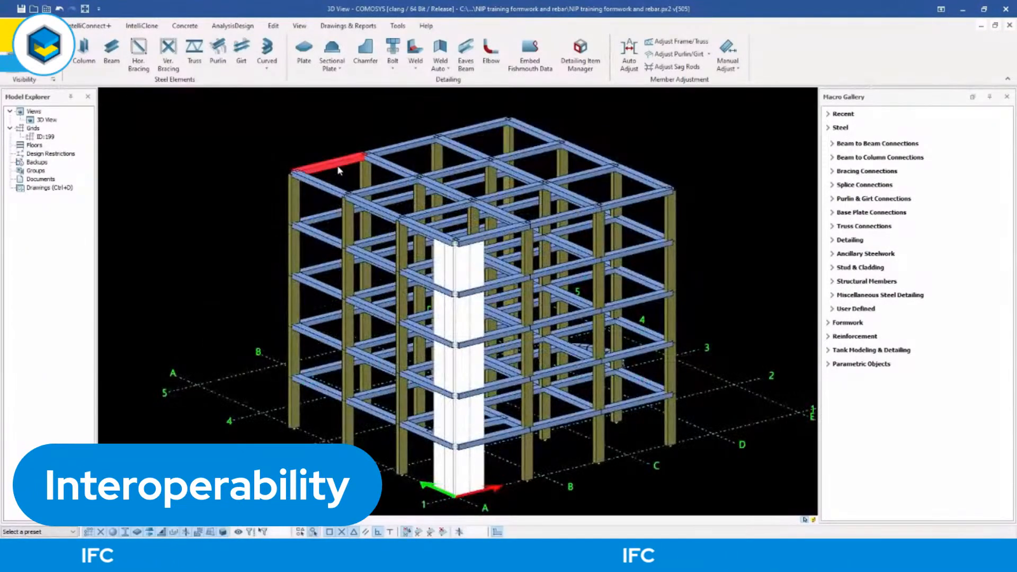
Inspect the profile geometry properties of two adjacent roof-level edge beams in the RC Building model, leaving them unedited.
double_click(339, 171)
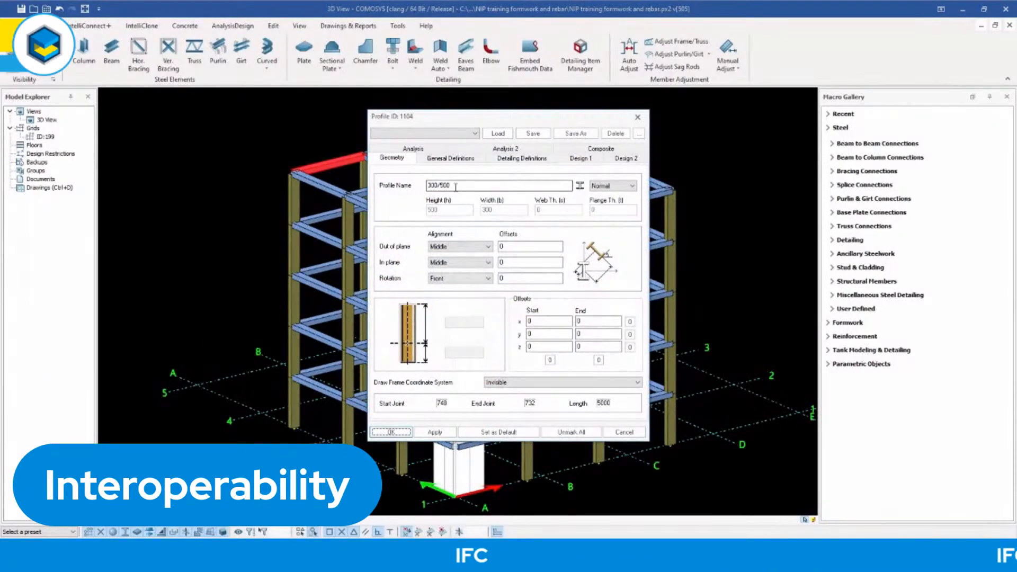
click(638, 117)
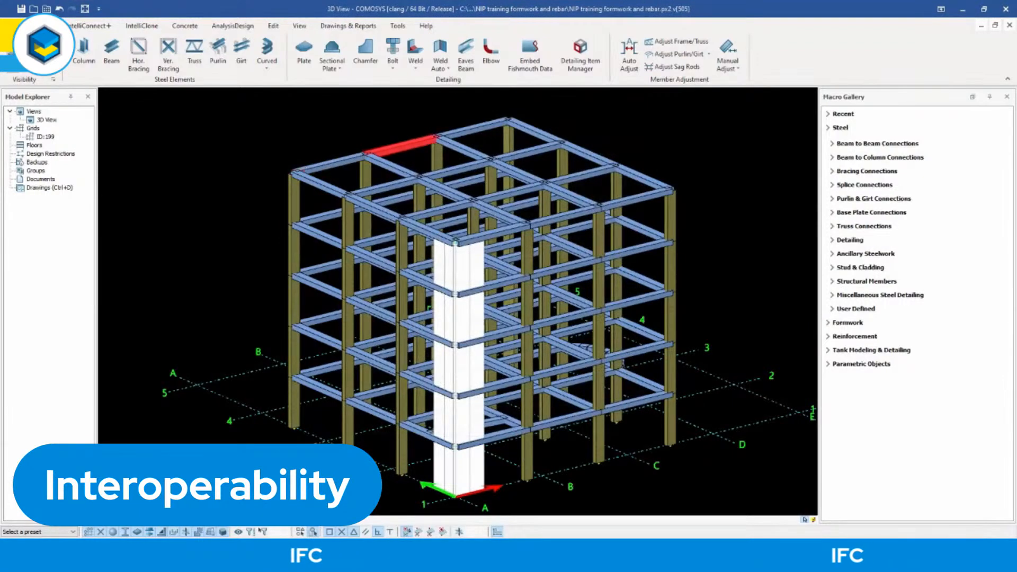
double_click(401, 146)
click(638, 117)
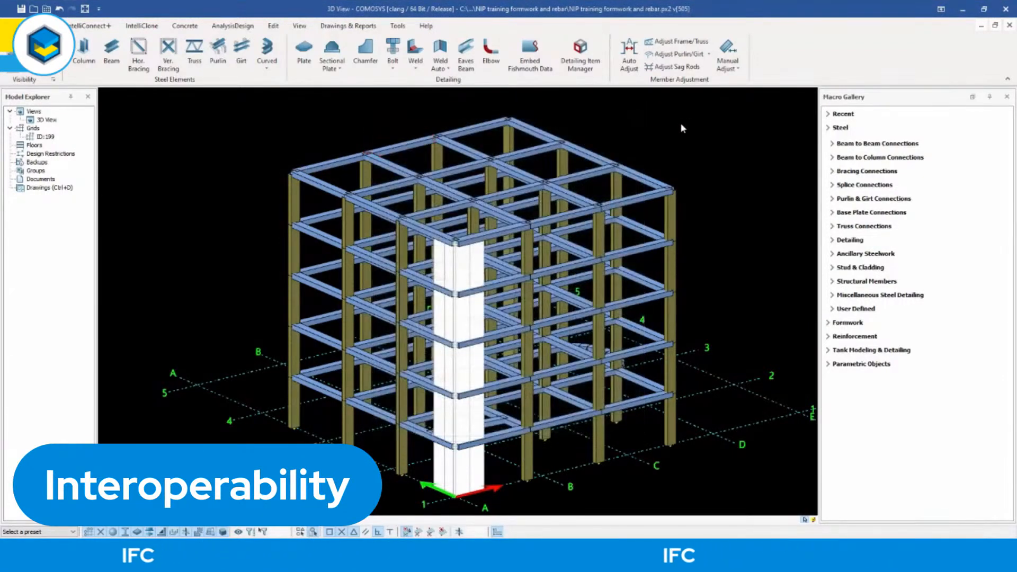
scroll(630, 191, down, 1)
middle_drag(634, 196, 633, 195)
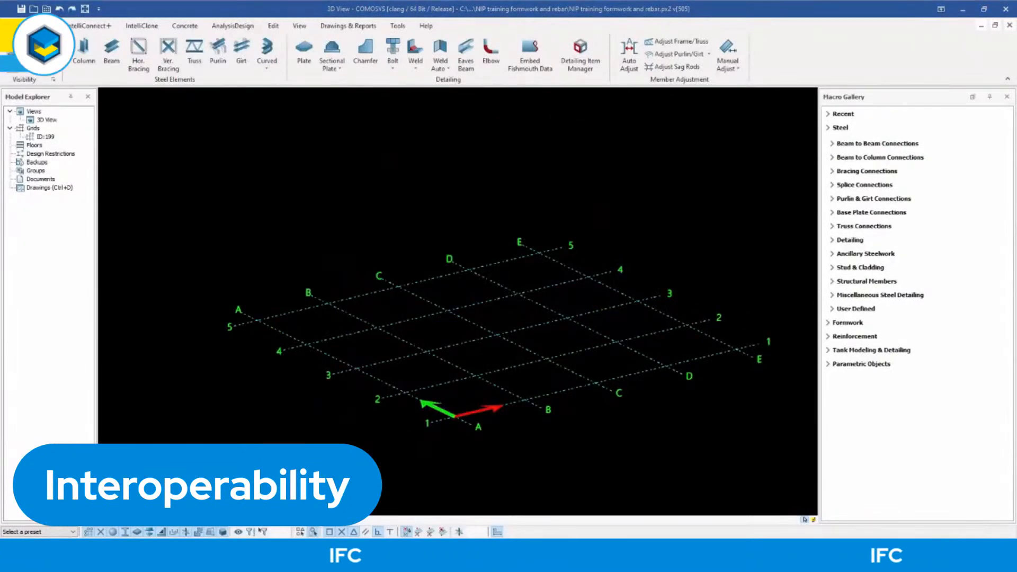
Choose TR9_110-3D.ifc from the AutoCad Formwork folder as the IFC source file and start importing it.
click(15, 25)
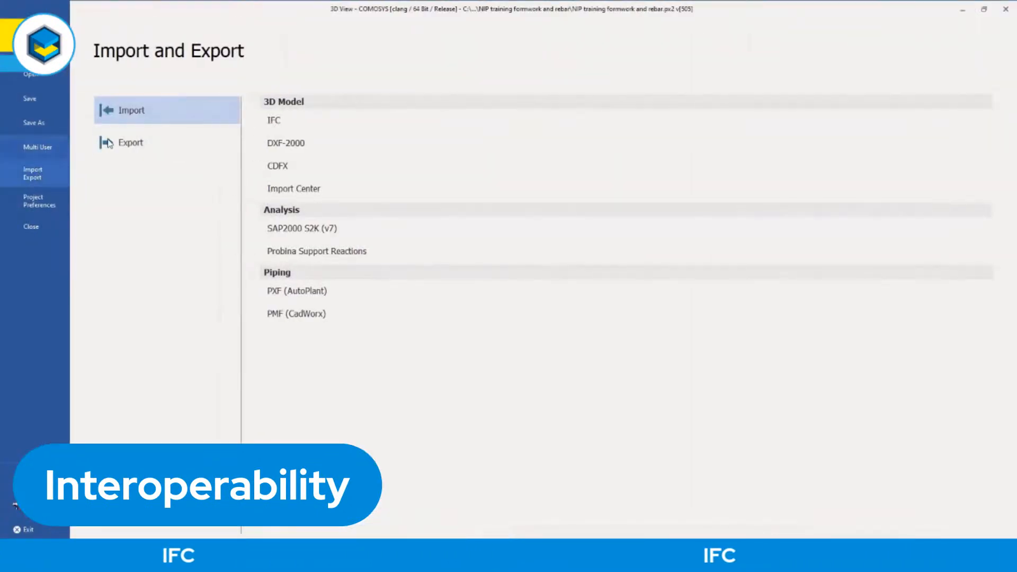
click(279, 121)
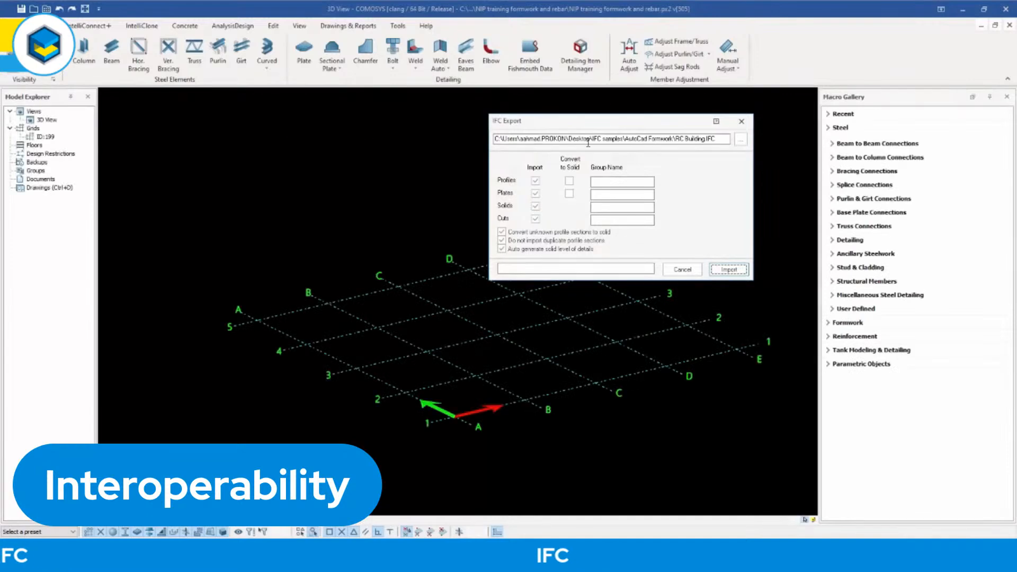
click(742, 140)
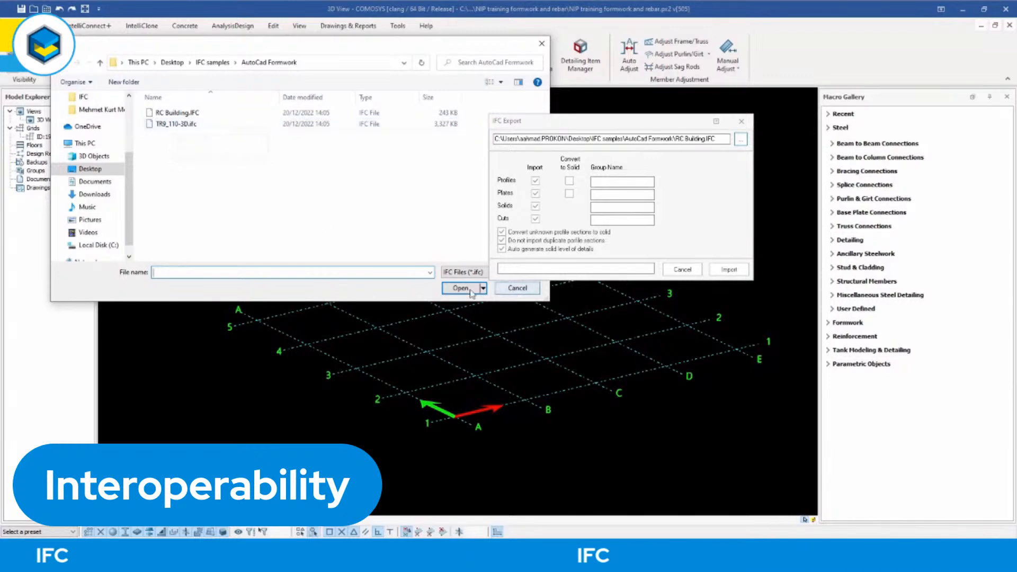
click(177, 123)
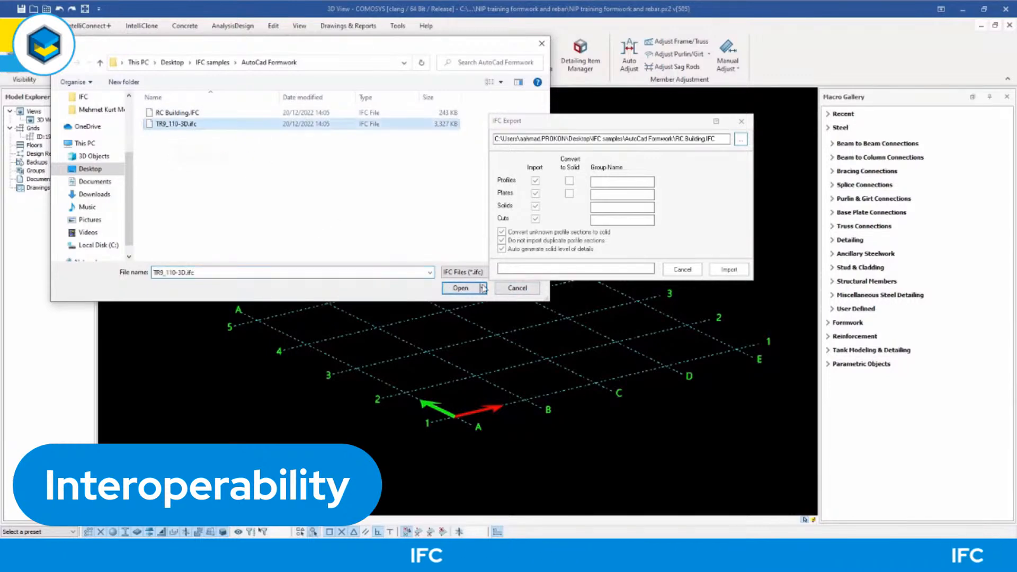
click(460, 288)
click(730, 269)
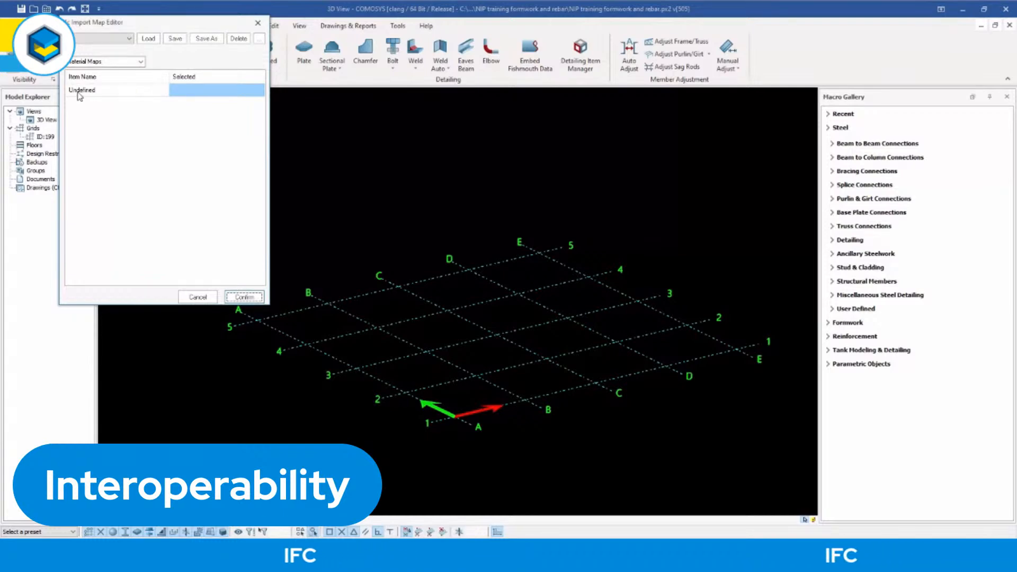
Map the Undefined material to ST52, check the profile maps and confirm the TR9_110-3D import.
click(207, 91)
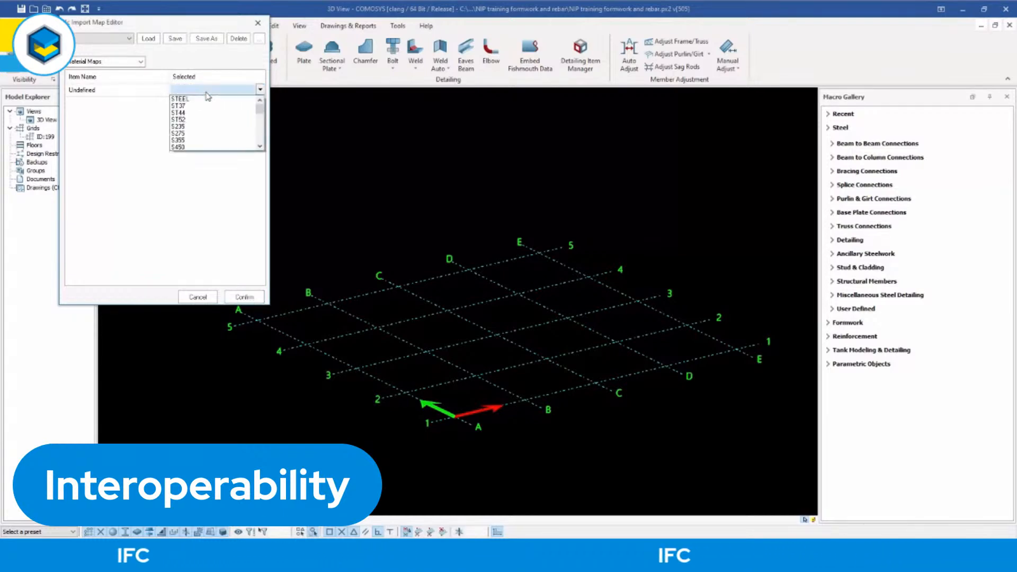
click(190, 119)
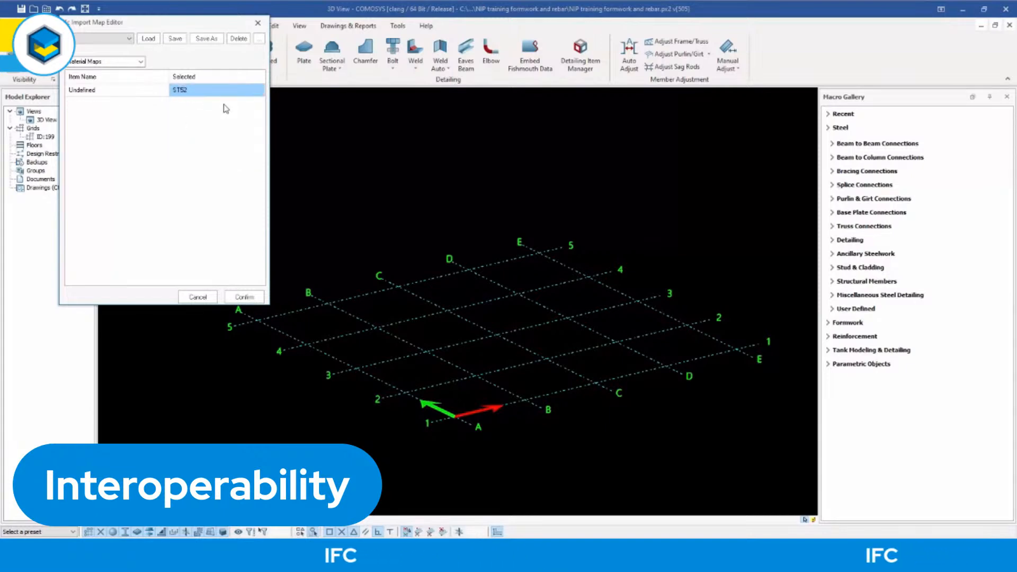
click(139, 61)
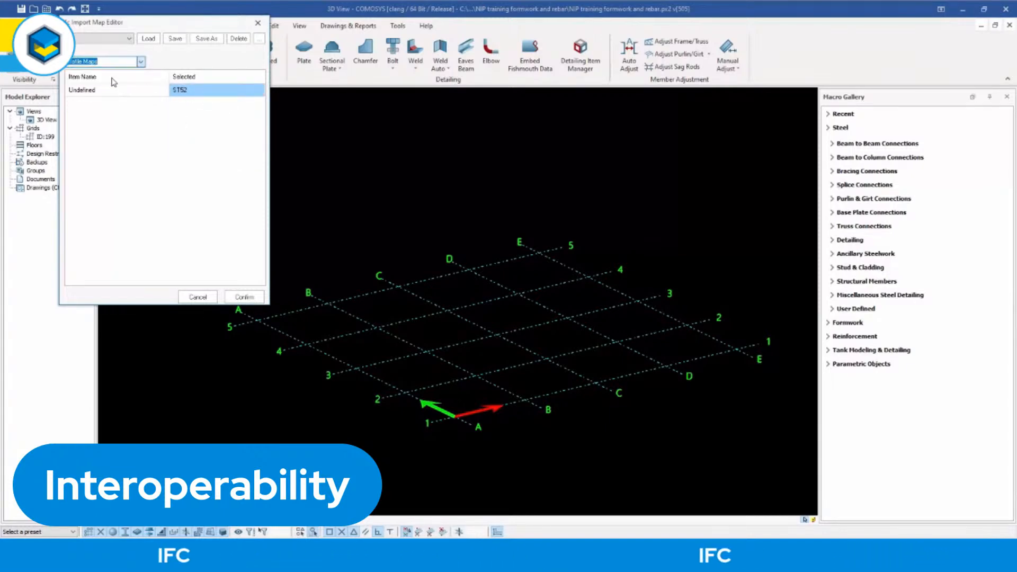
click(112, 78)
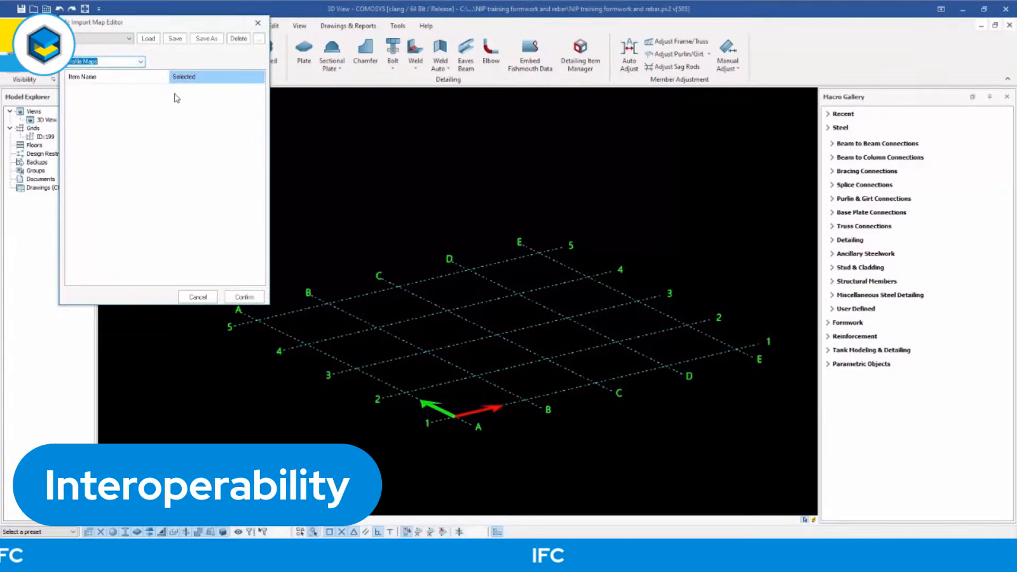
click(244, 297)
Examine the imported TR9_110-3D building from several sides, including the open central area and the outer walls.
scroll(390, 234, down, 5)
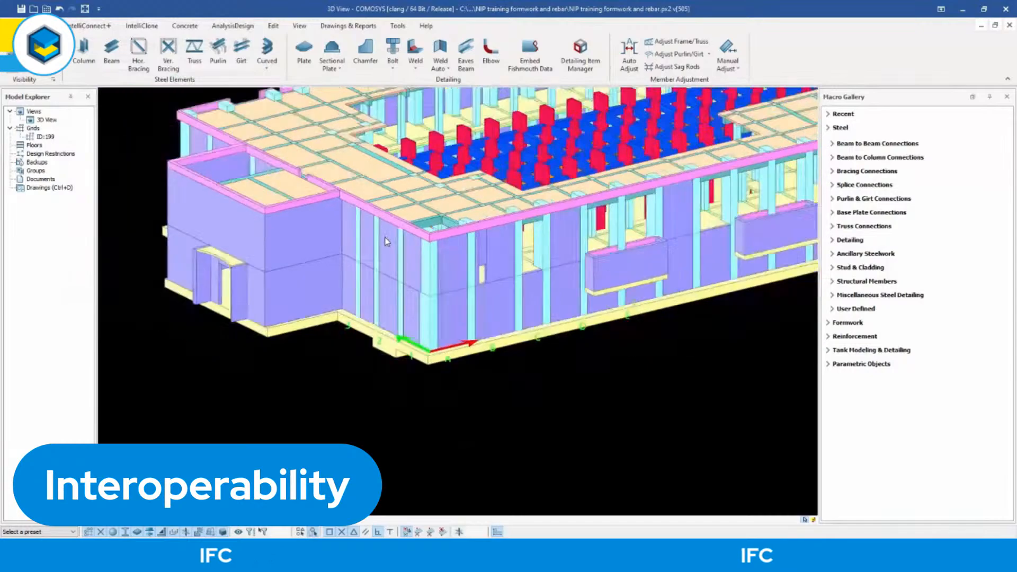
scroll(427, 254, up, 5)
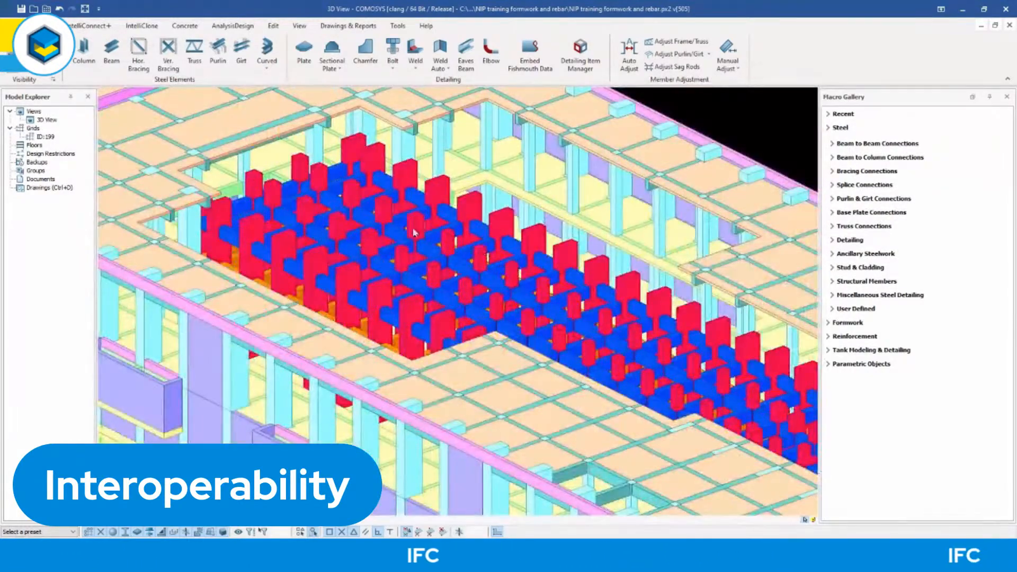
scroll(456, 212, down, 5)
middle_drag(455, 207, 456, 210)
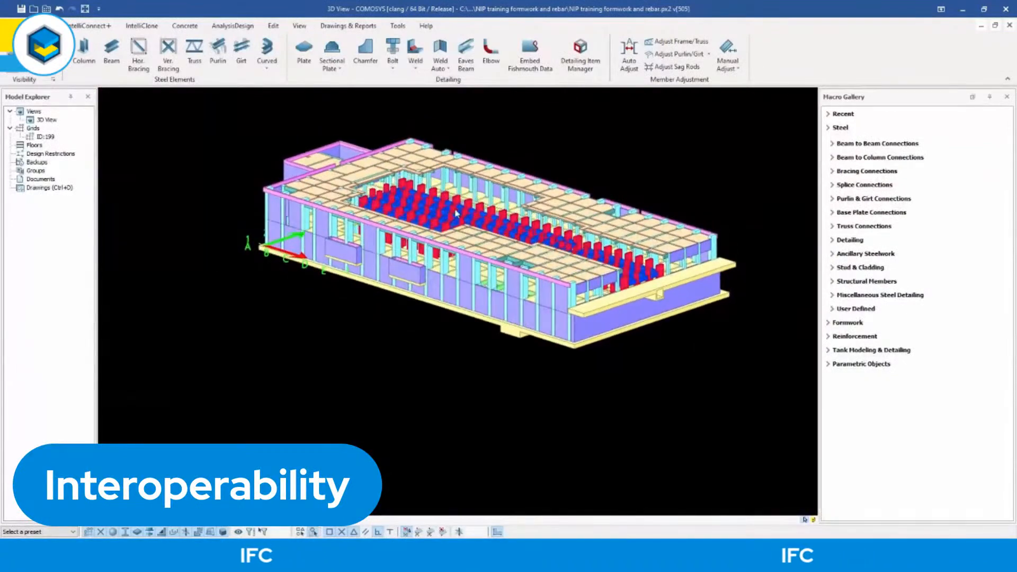
scroll(455, 211, up, 3)
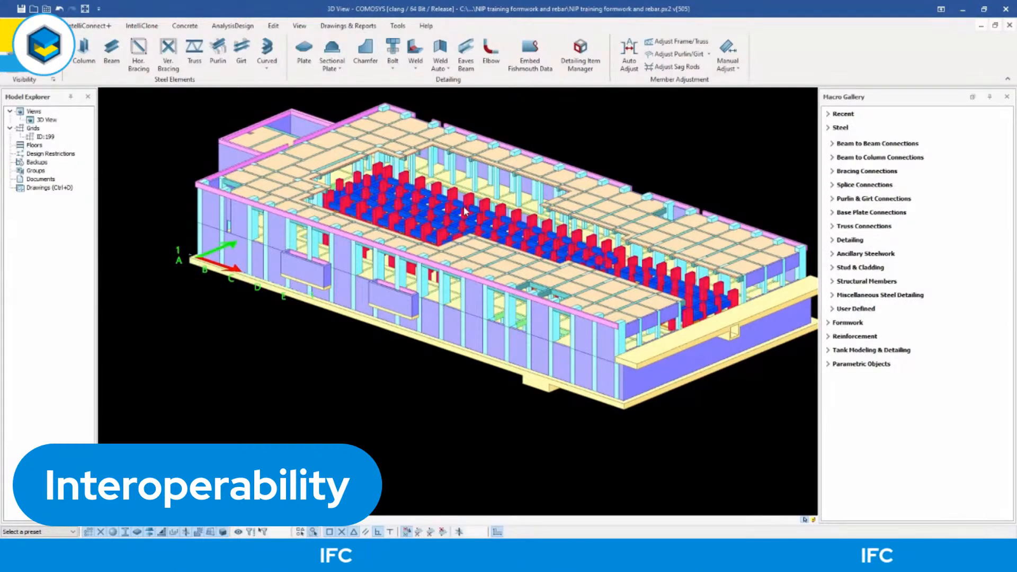
middle_drag(463, 206, 449, 224)
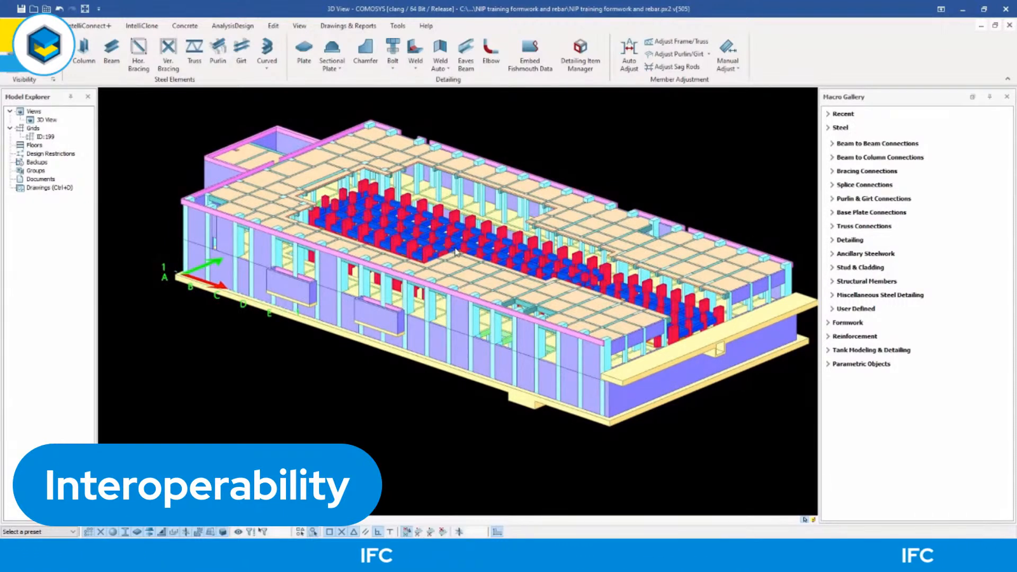
shift+middle_drag(455, 252, 457, 264)
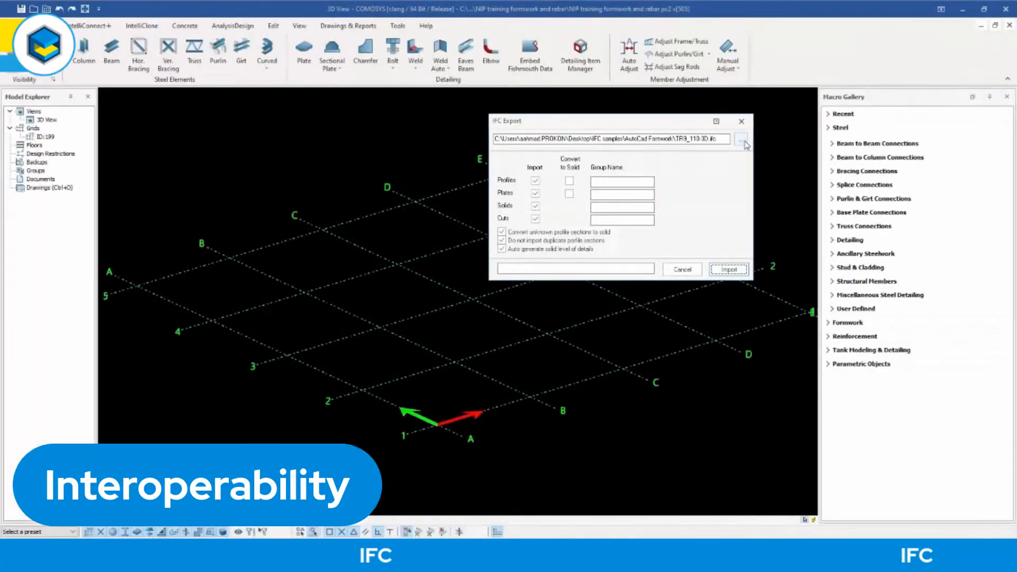
Choose steel.ifc from the Etabs folder in IFC samples as the source file for a new IFC import.
click(742, 141)
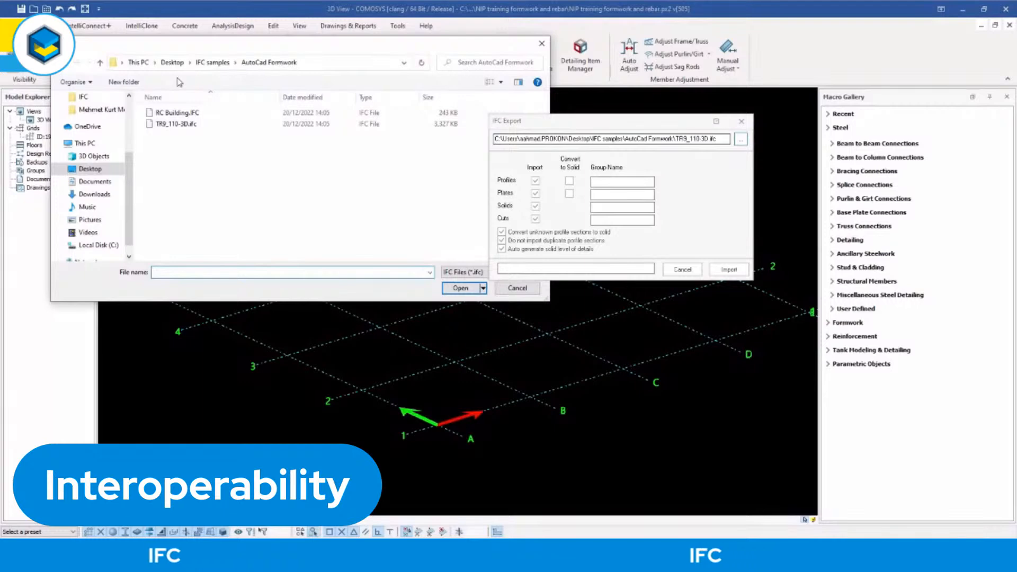
click(212, 63)
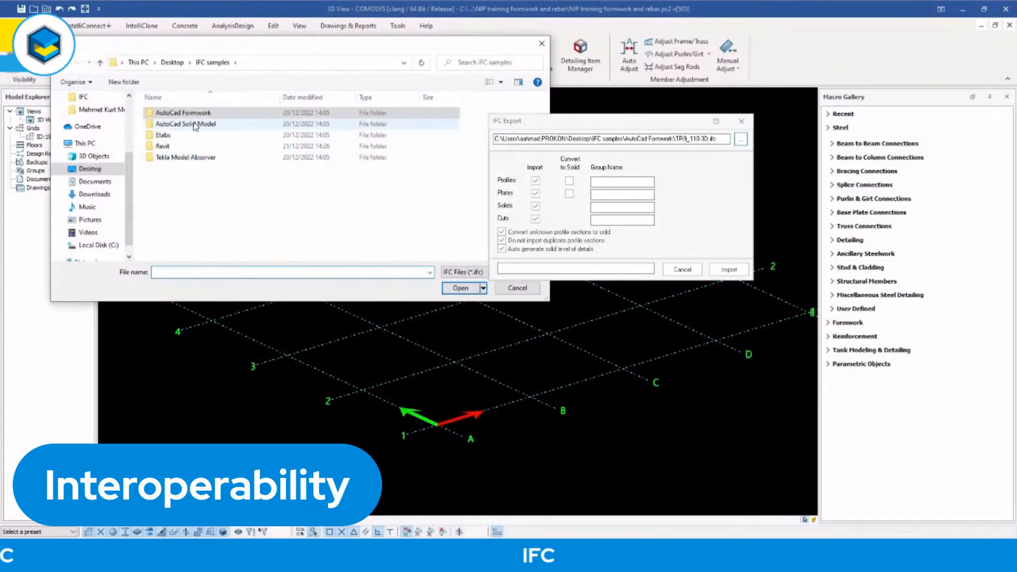
double_click(168, 138)
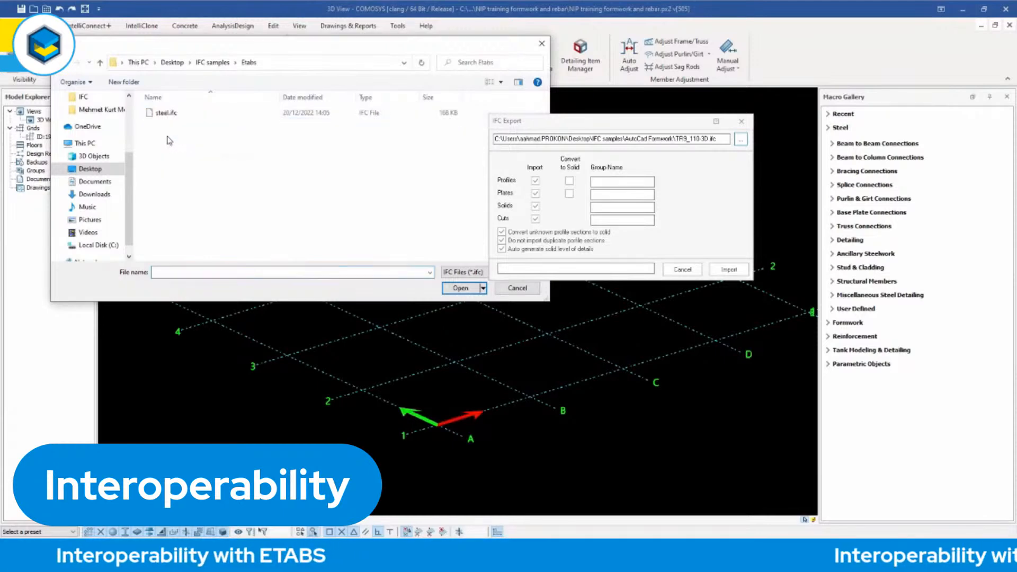
click(166, 114)
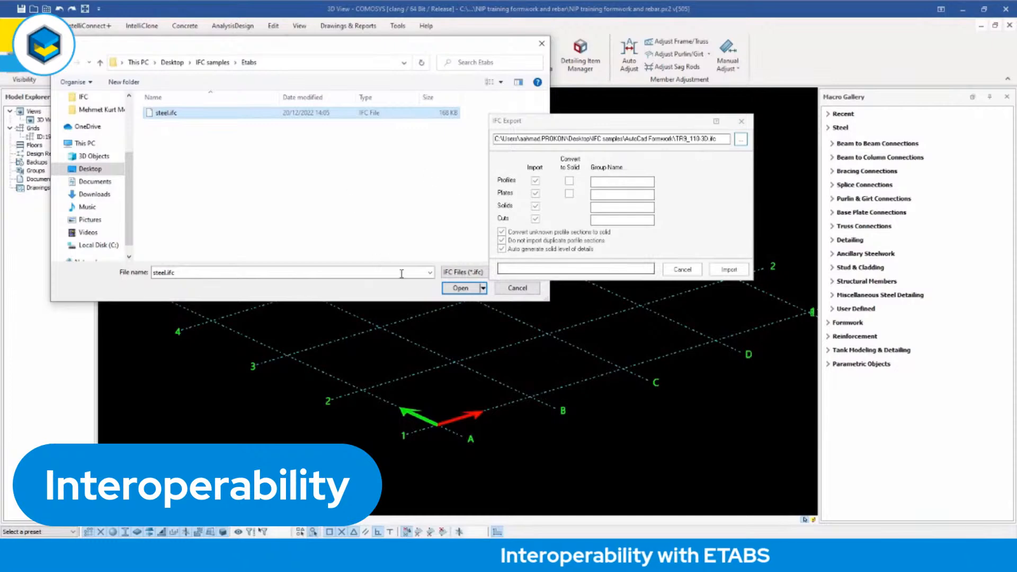
click(460, 288)
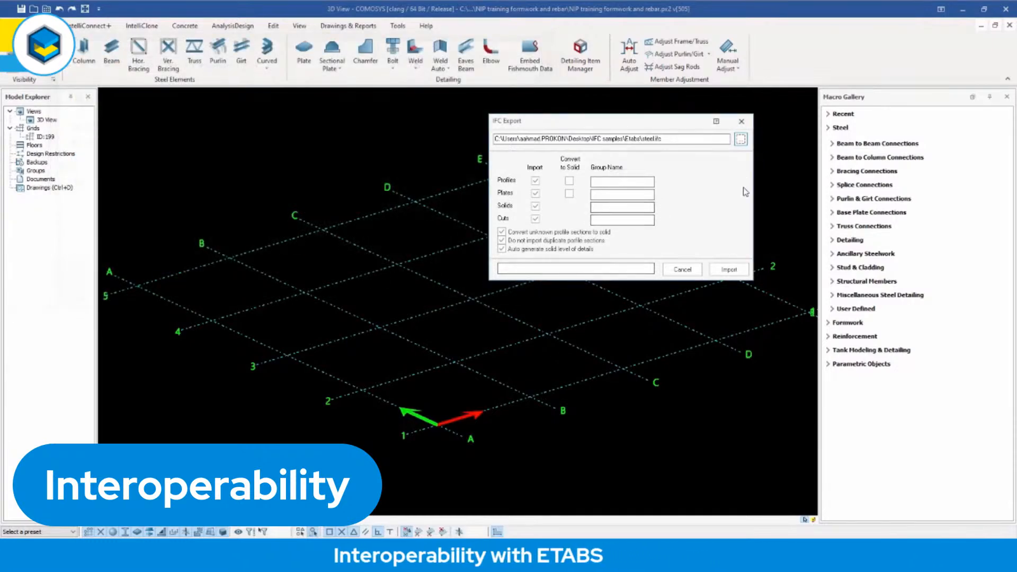
Start the steel.ifc import, review its profile maps and confirm the import.
click(729, 270)
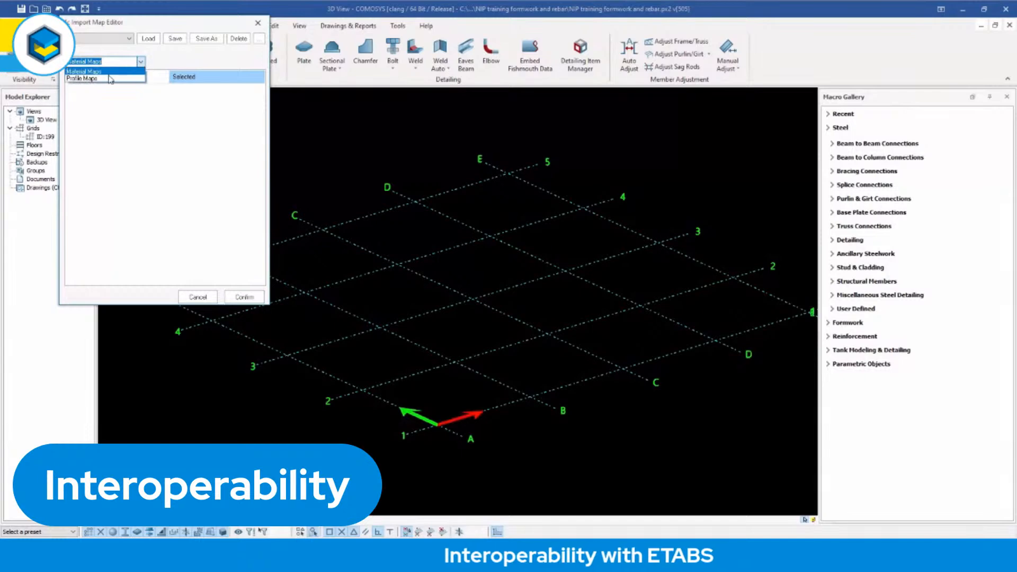
key(Down)
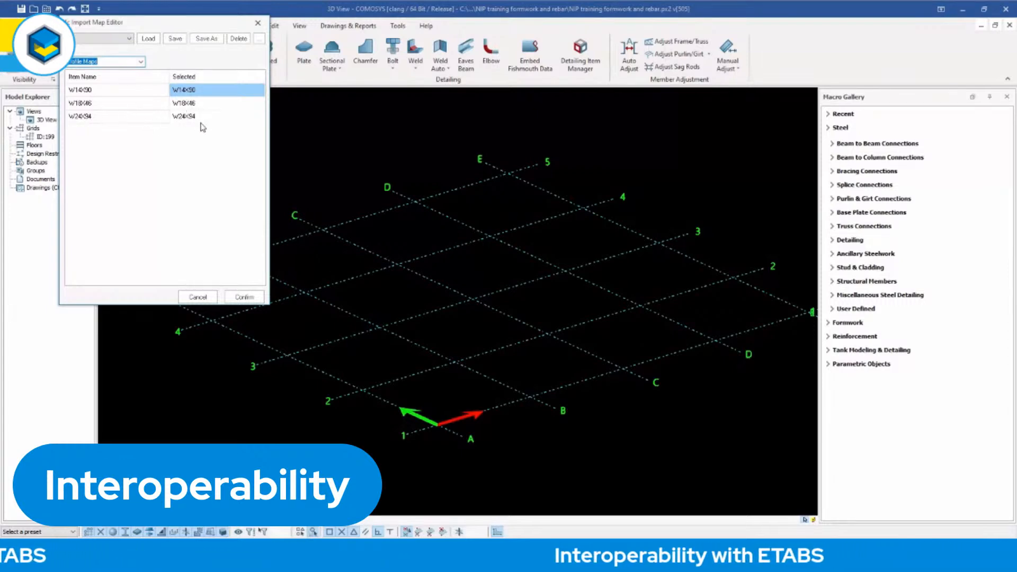
click(245, 297)
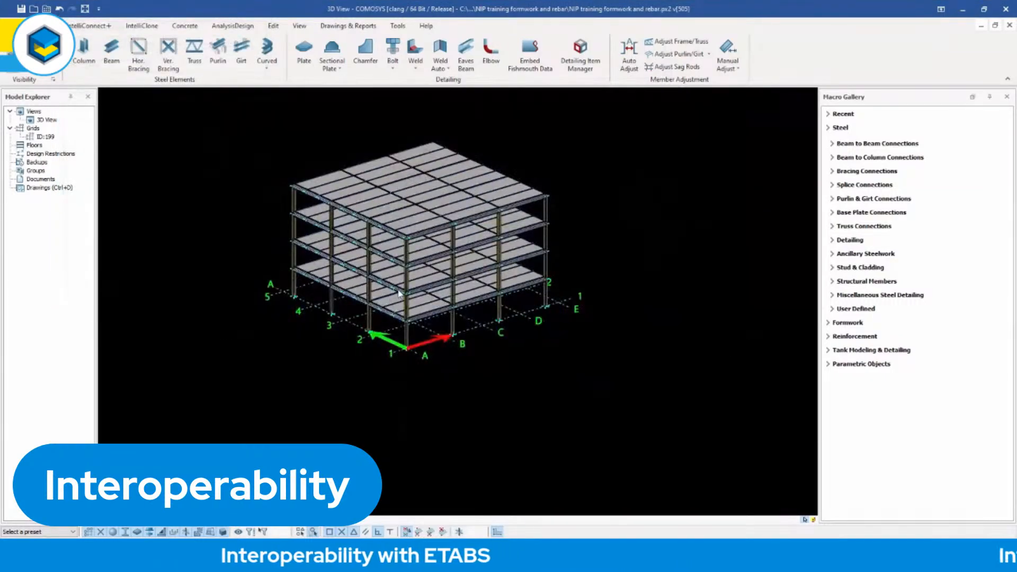
Inspect the geometry and general definitions of a front corner column in the imported Etabs model and look over the building.
scroll(393, 288, up, 5)
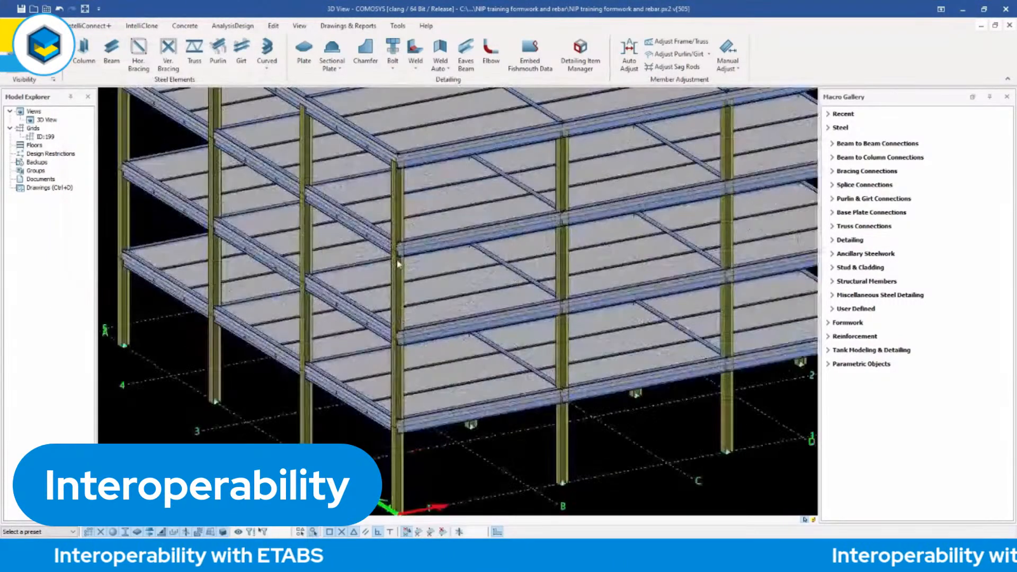
double_click(398, 297)
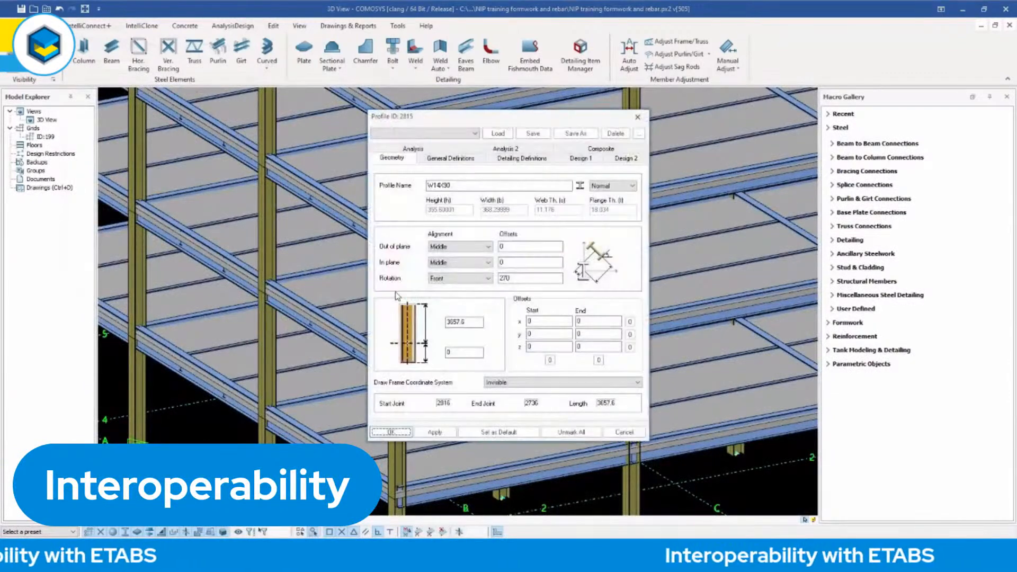
click(453, 159)
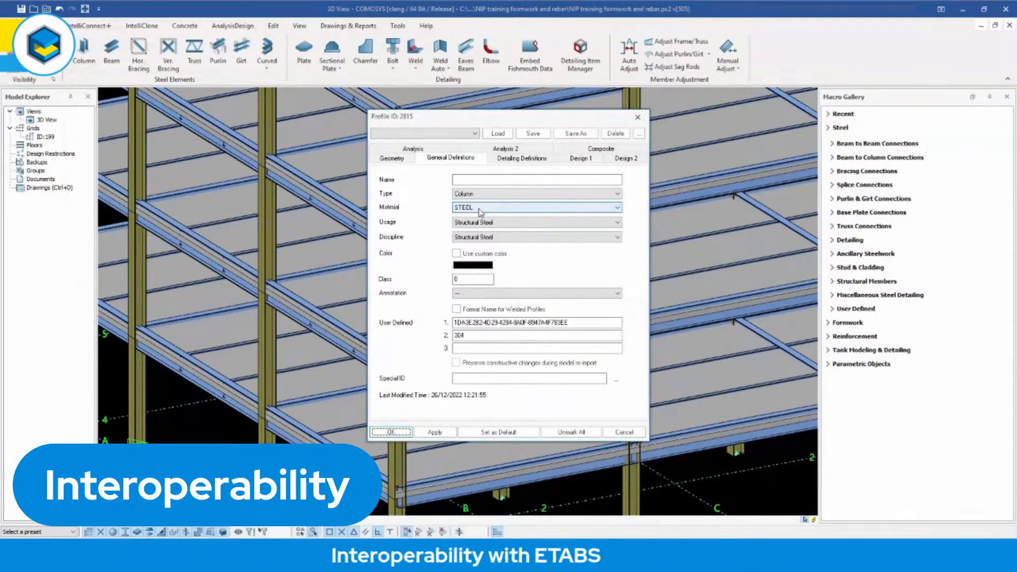
click(636, 118)
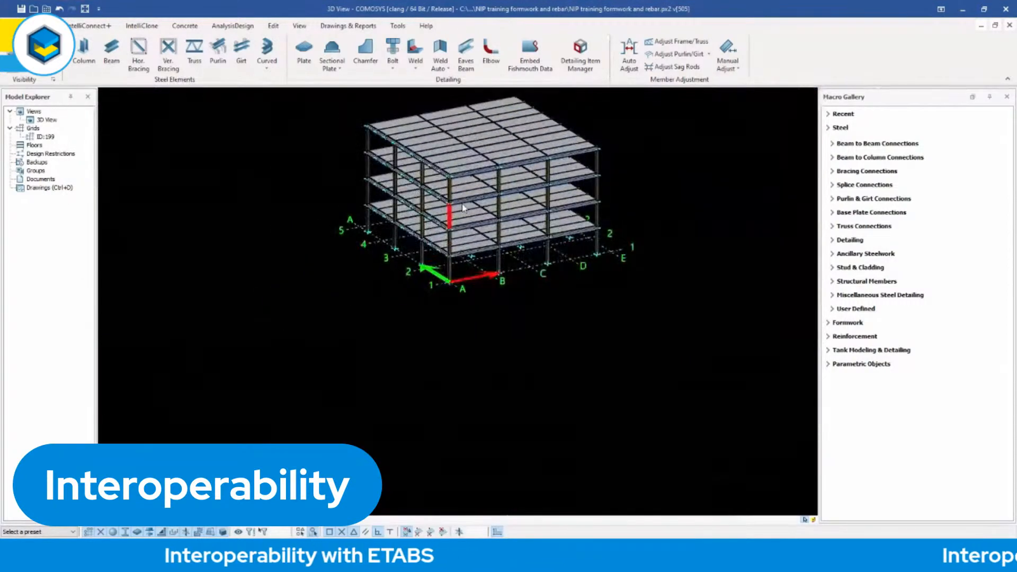
scroll(466, 215, up, 5)
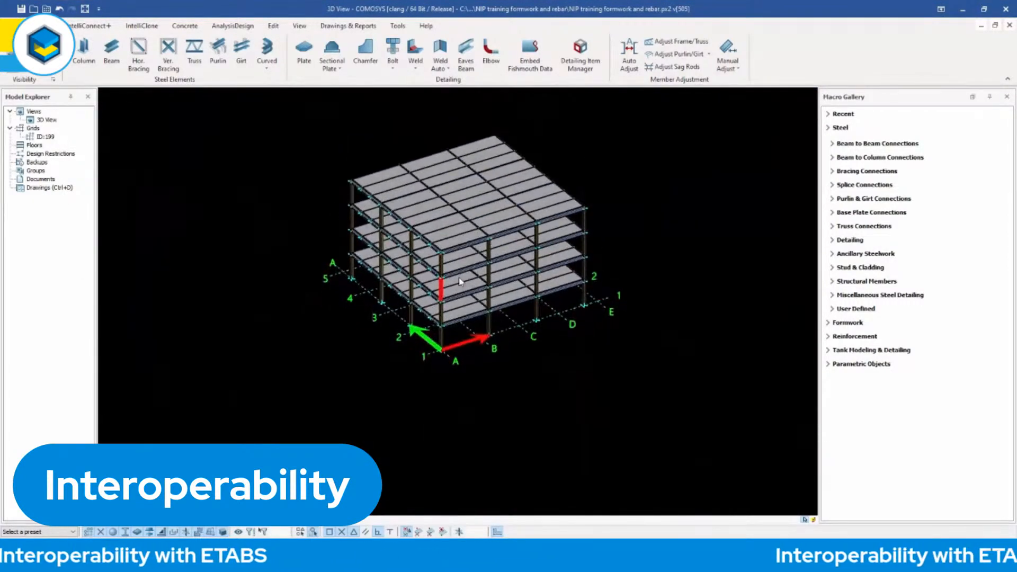
scroll(440, 284, up, 4)
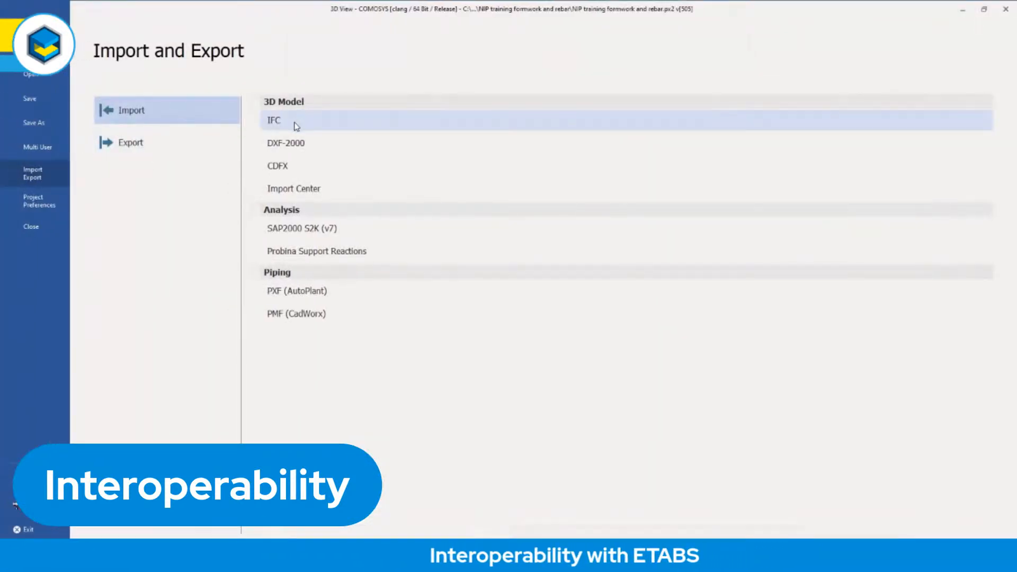
Choose MALTEPE-Architecture.ifc from the Revit folder in IFC samples as the source file for a new IFC import.
click(295, 128)
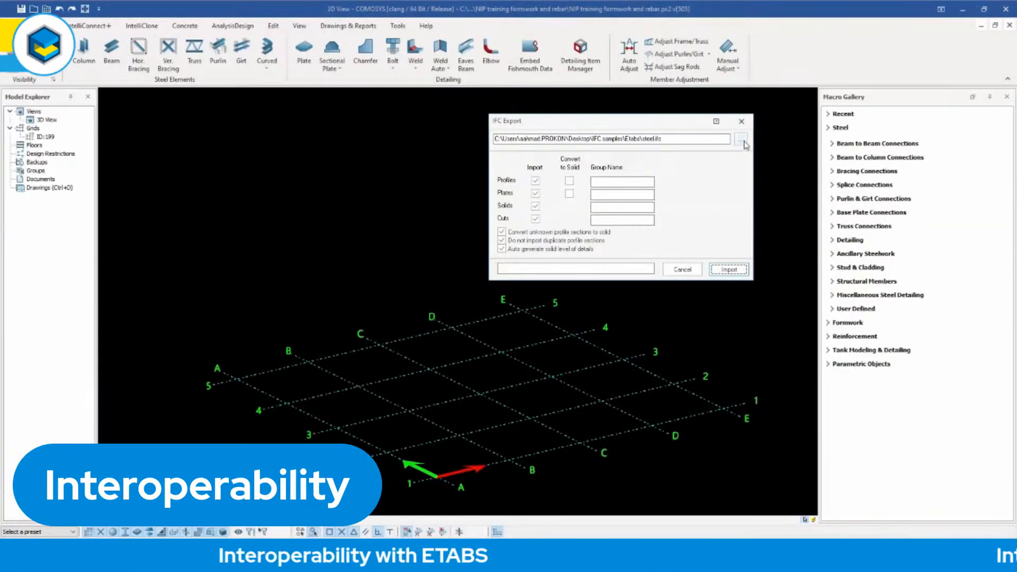
click(742, 141)
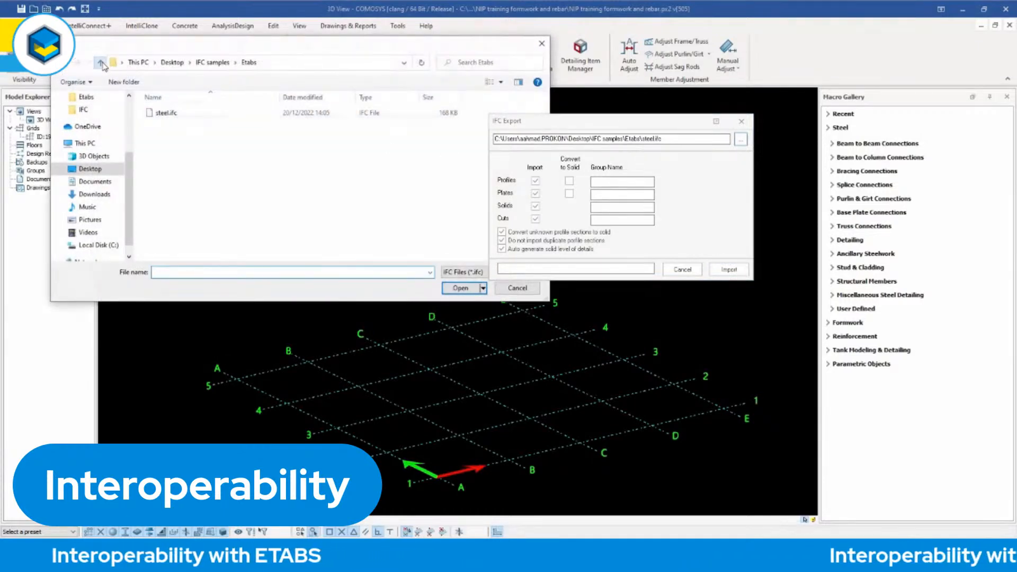
click(101, 63)
double_click(172, 144)
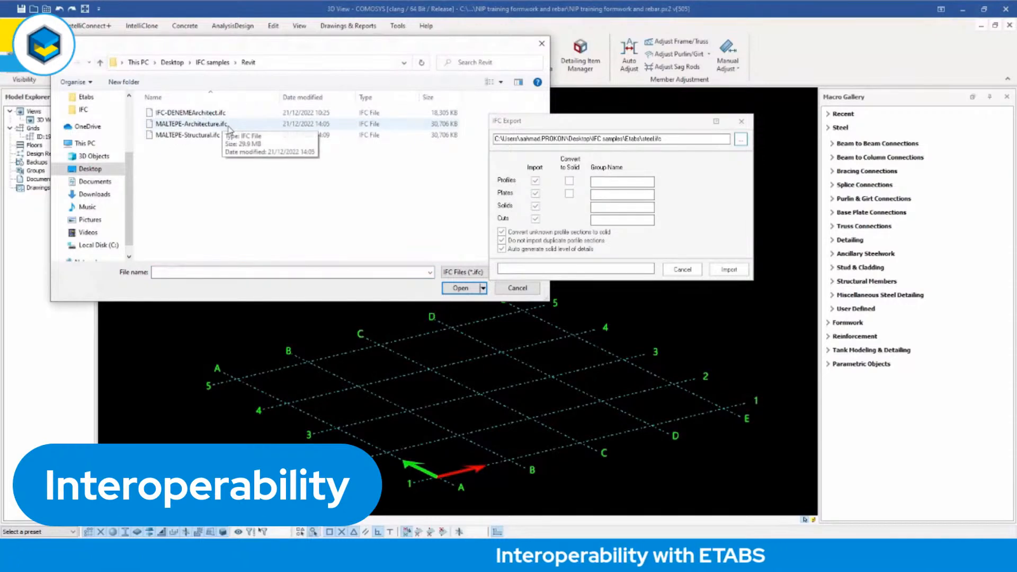
double_click(185, 125)
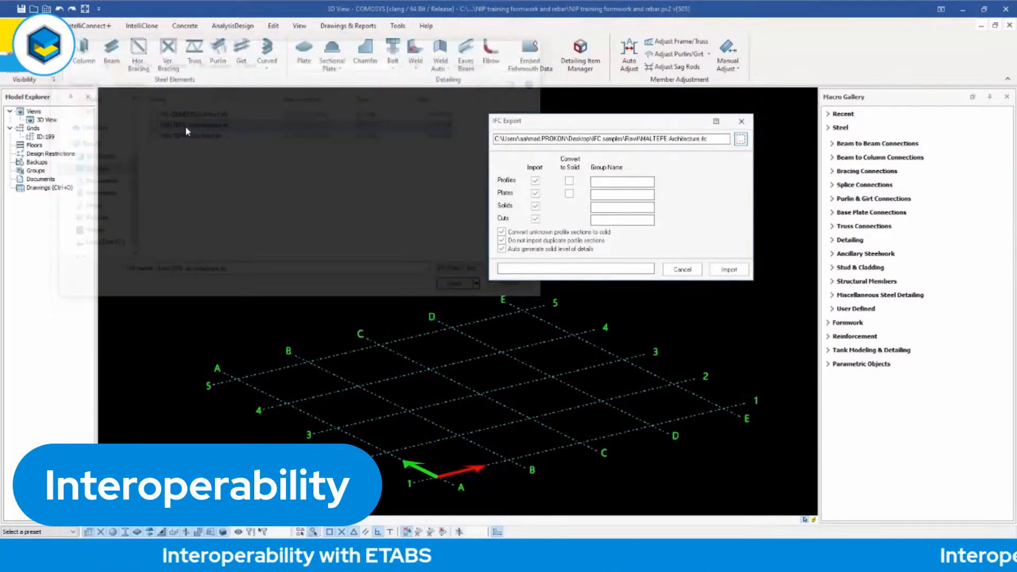
Start the MALTEPE-Architecture.ifc import, review its profile maps and confirm the import.
click(729, 271)
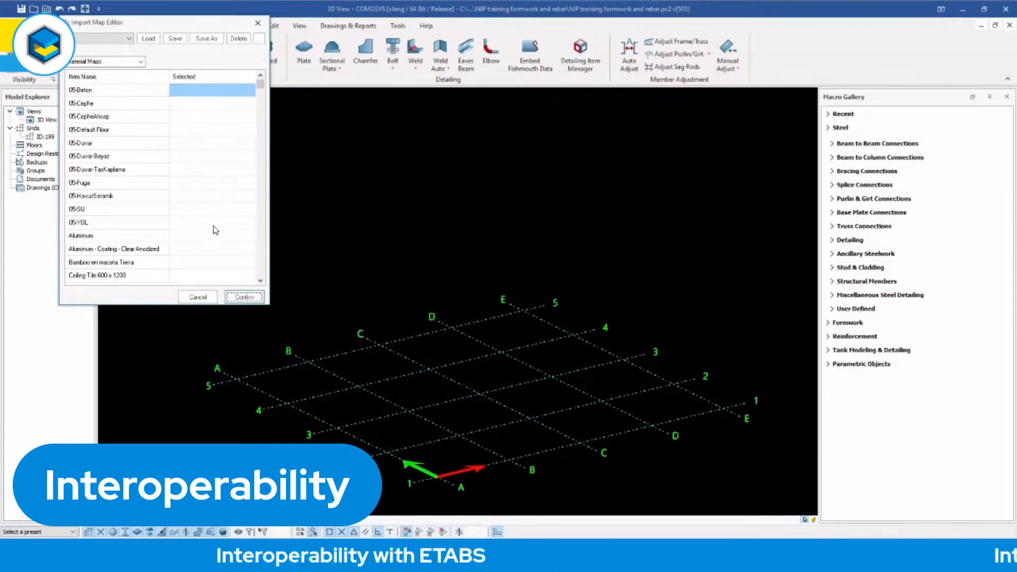
click(136, 62)
click(127, 79)
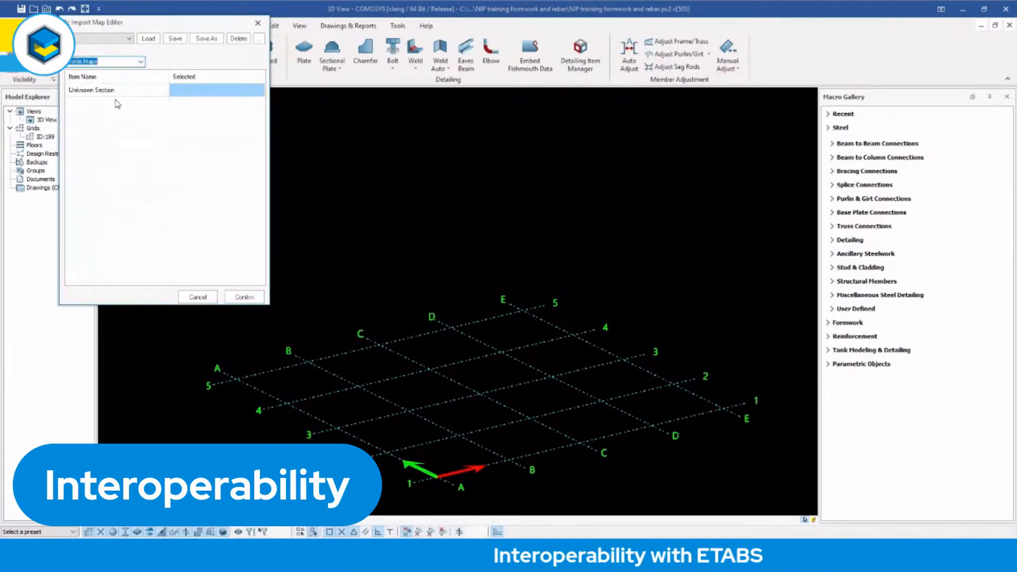
click(248, 299)
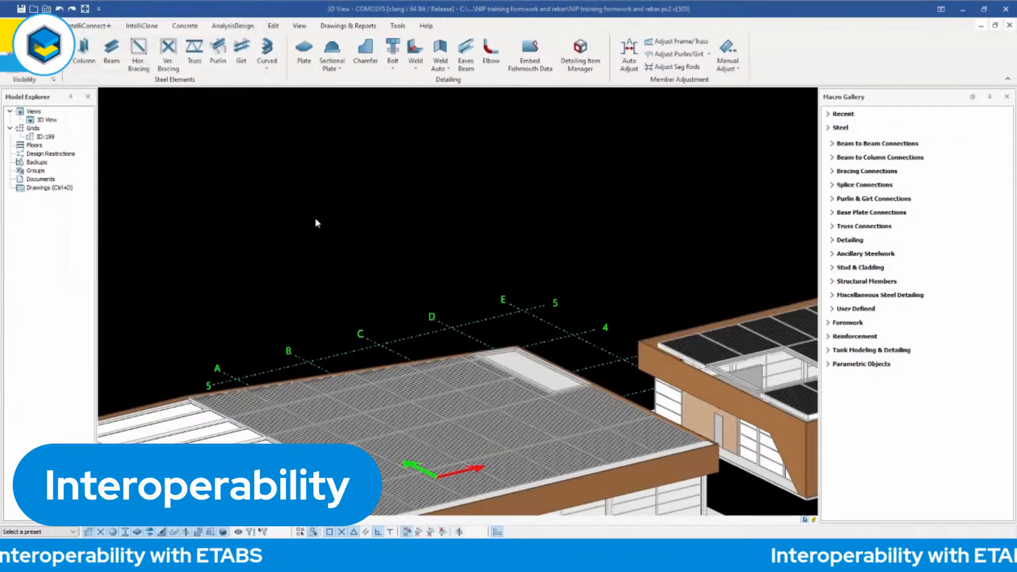
Examine the imported Revit buildings, looking closely at the lattice facade screen and the plant beside the raised roof block.
scroll(318, 221, down, 3)
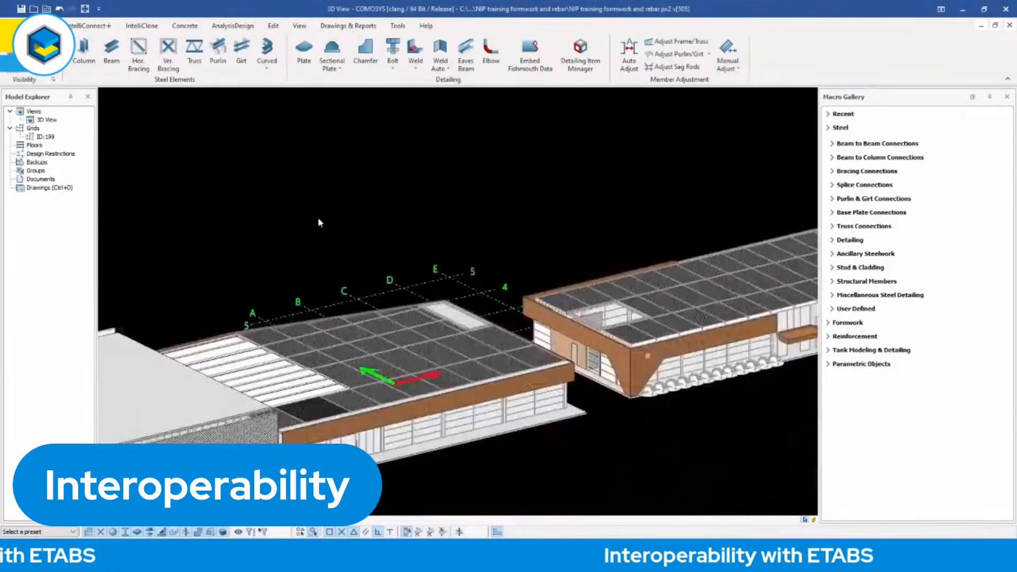
scroll(318, 222, down, 5)
middle_drag(318, 222, 272, 284)
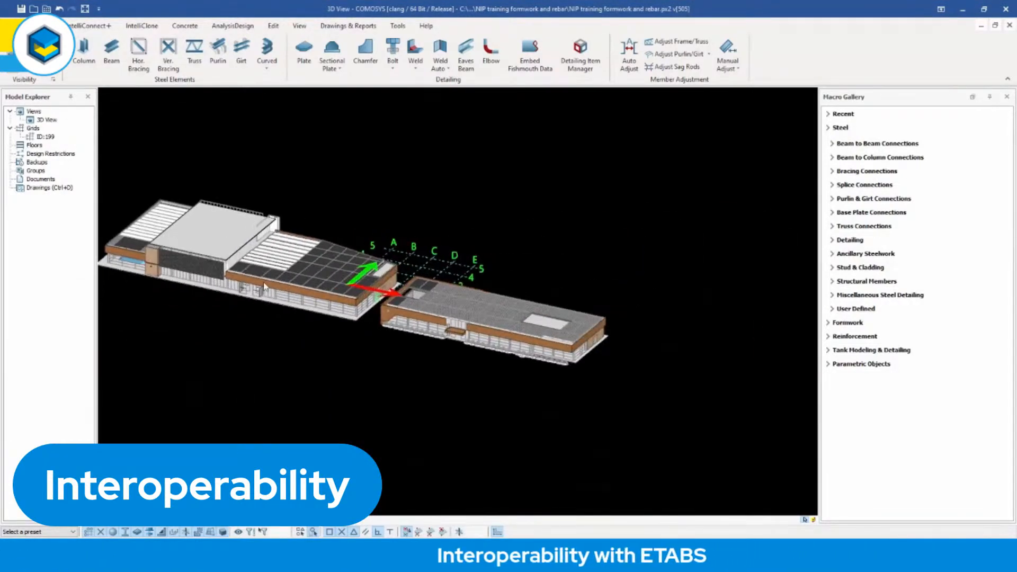
scroll(271, 284, up, 10)
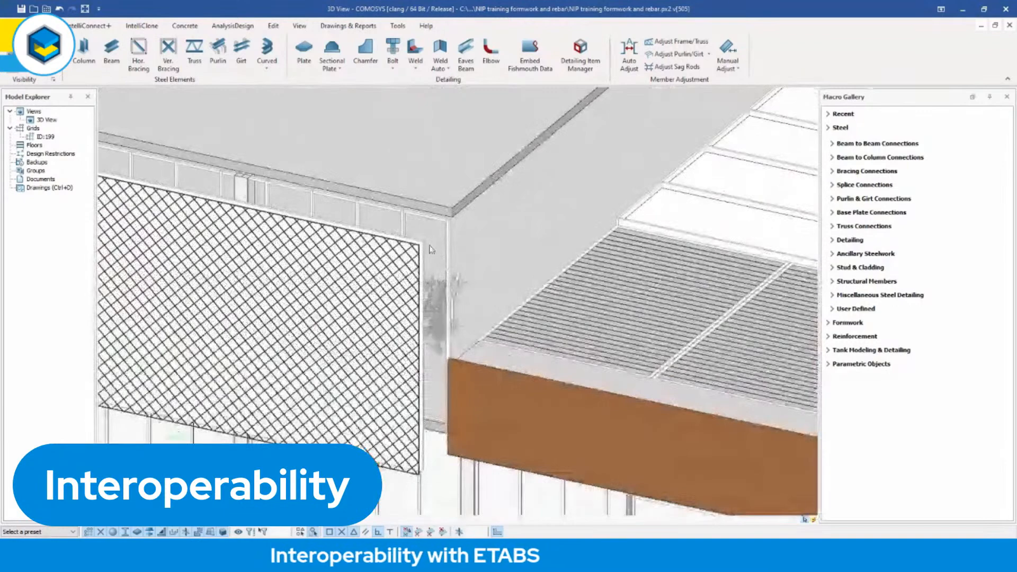
scroll(430, 249, up, 5)
scroll(359, 268, down, 3)
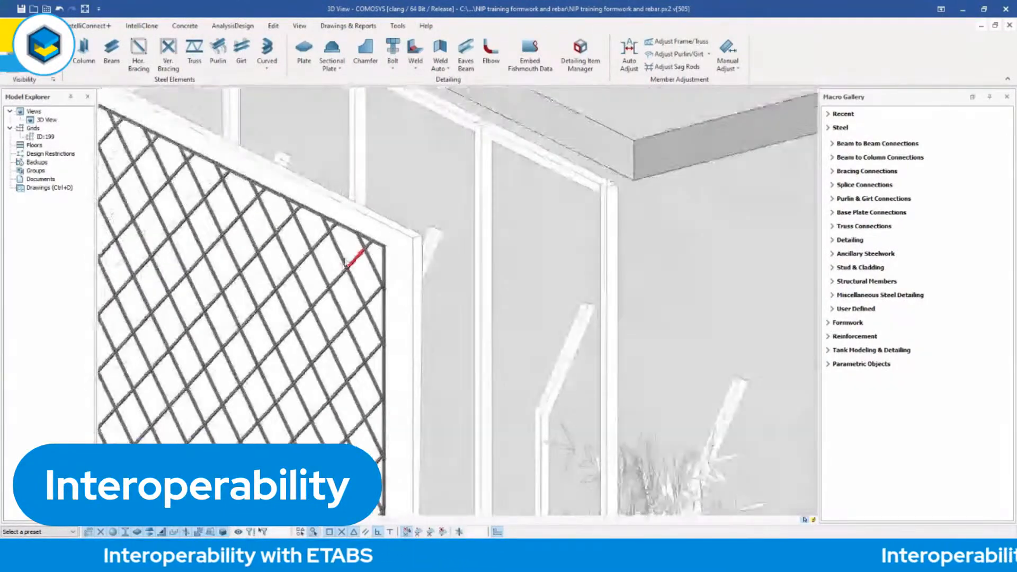
scroll(350, 262, up, 8)
scroll(347, 260, down, 9)
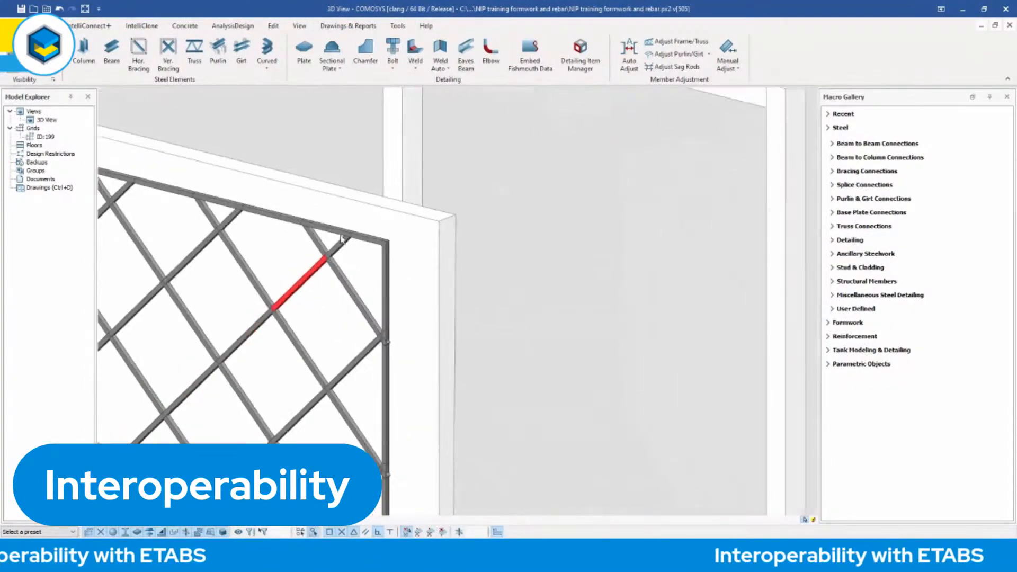
scroll(407, 362, up, 5)
scroll(406, 362, down, 8)
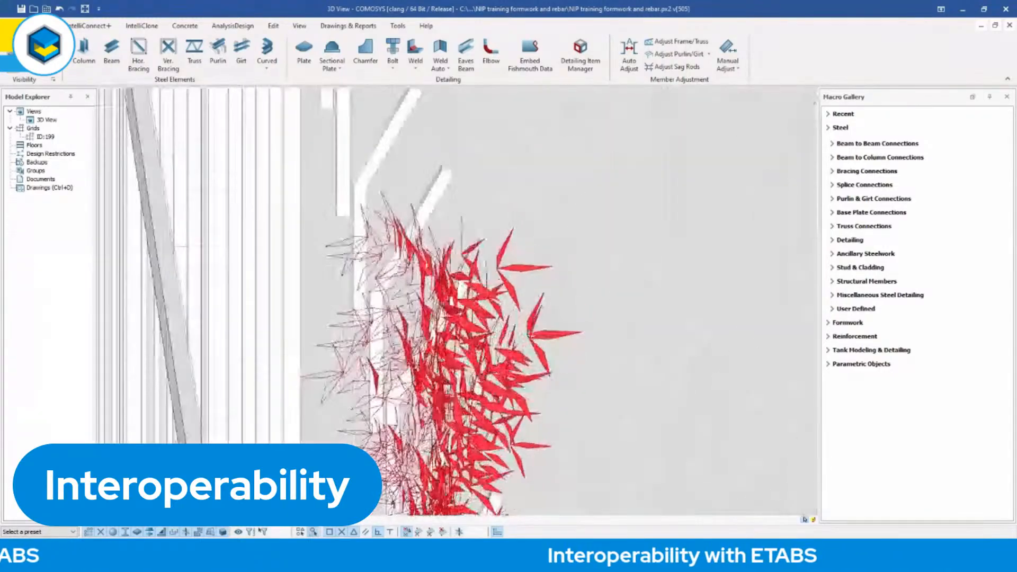
Look over both imported Revit buildings as a whole from opposite sides, including roofs and facades.
scroll(405, 350, down, 10)
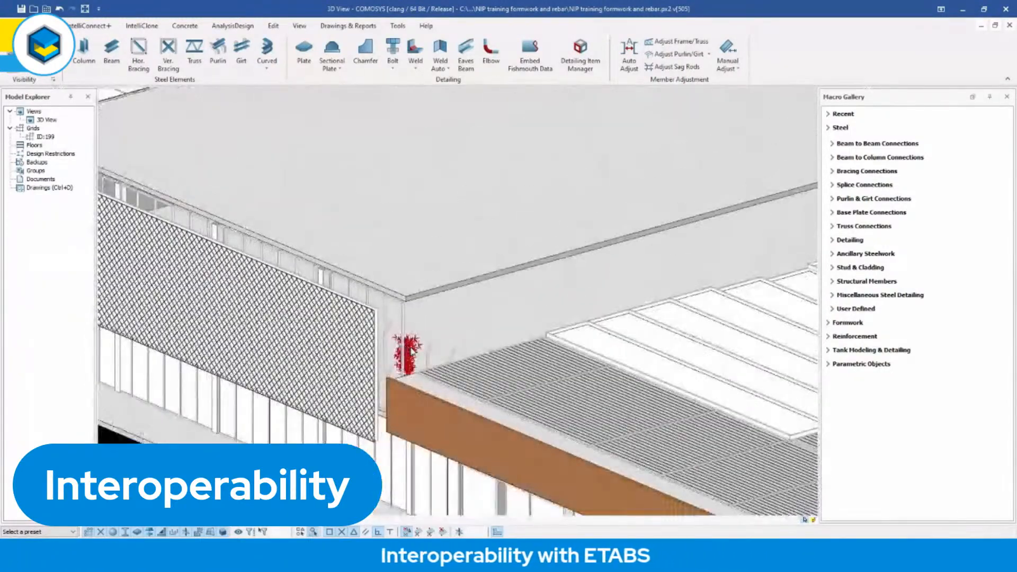
scroll(405, 350, down, 10)
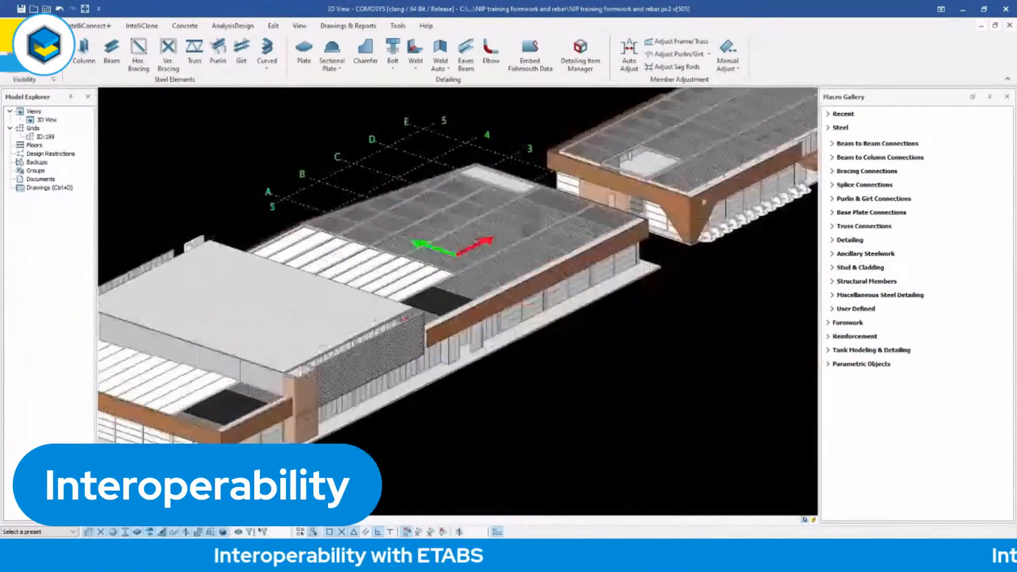
scroll(562, 329, up, 6)
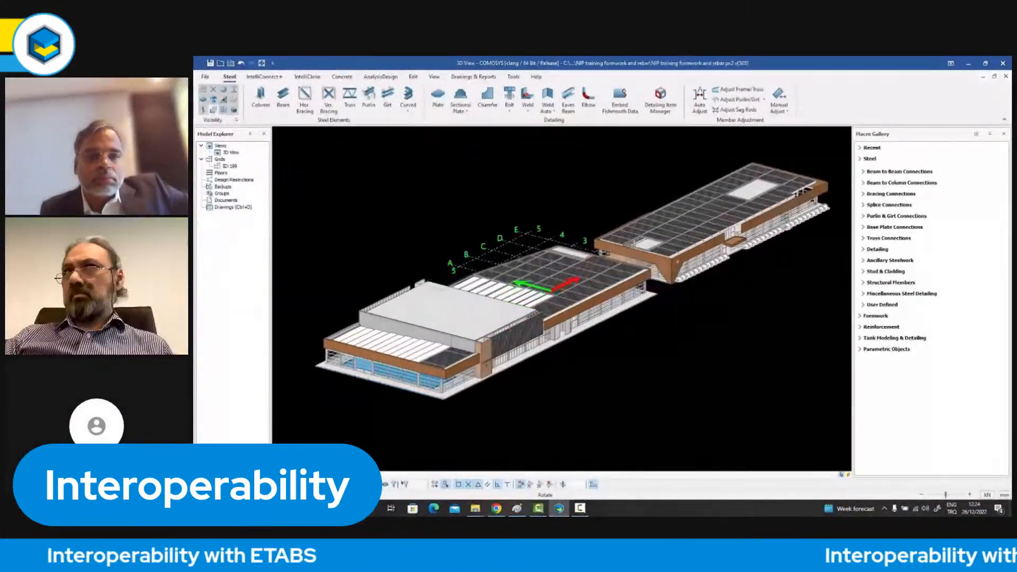
middle_drag(562, 329, 499, 339)
middle_drag(592, 320, 493, 215)
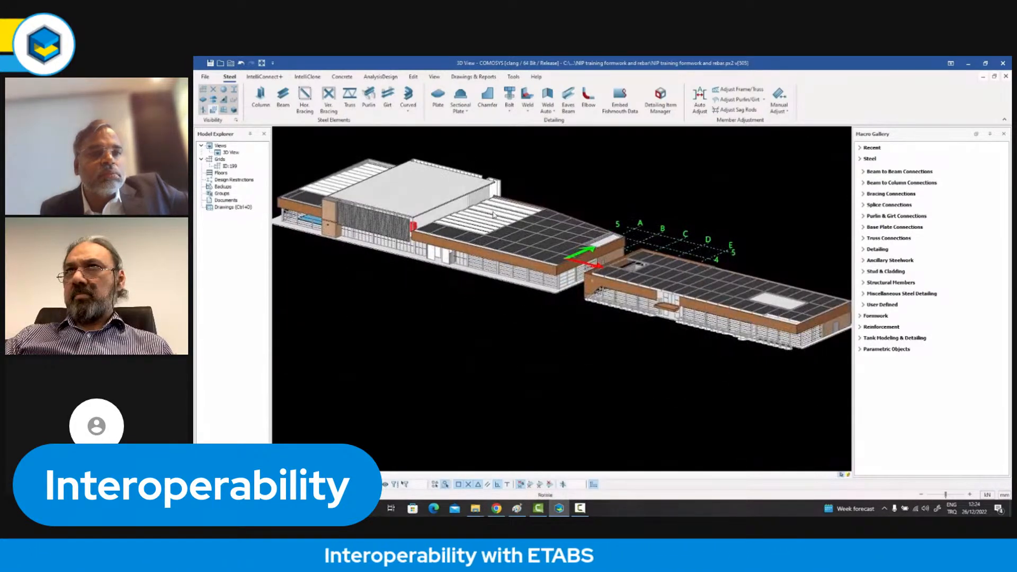
middle_drag(361, 207, 391, 227)
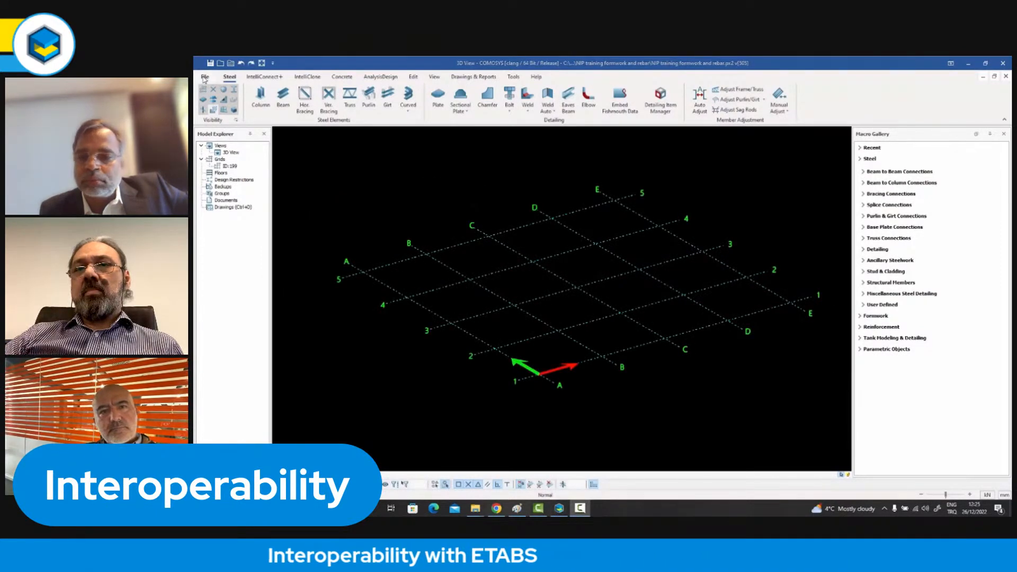
Choose absorver.ifc from the Tekla Model Absorver folder in IFC samples as the source file for a new IFC import.
click(205, 78)
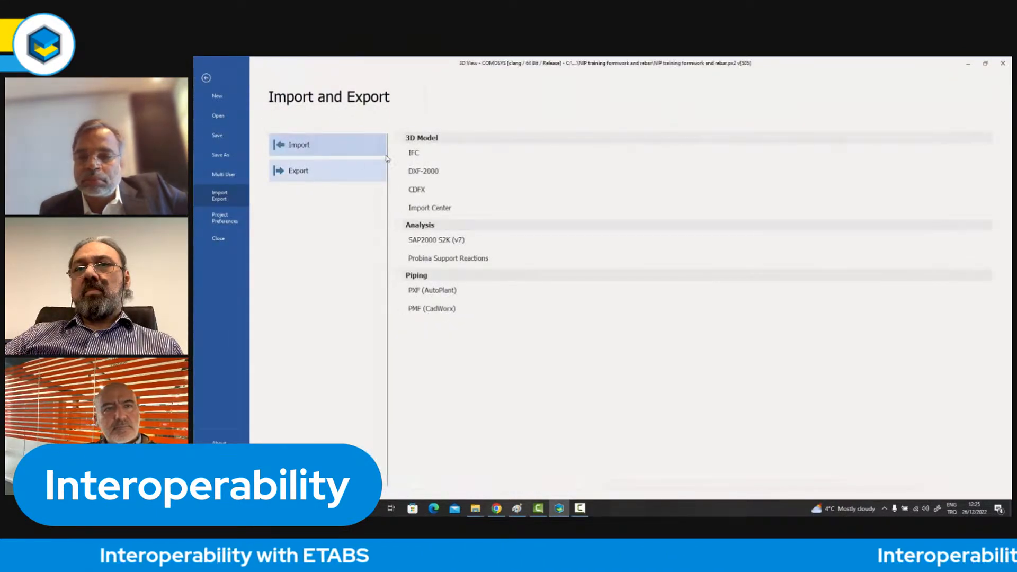
click(413, 153)
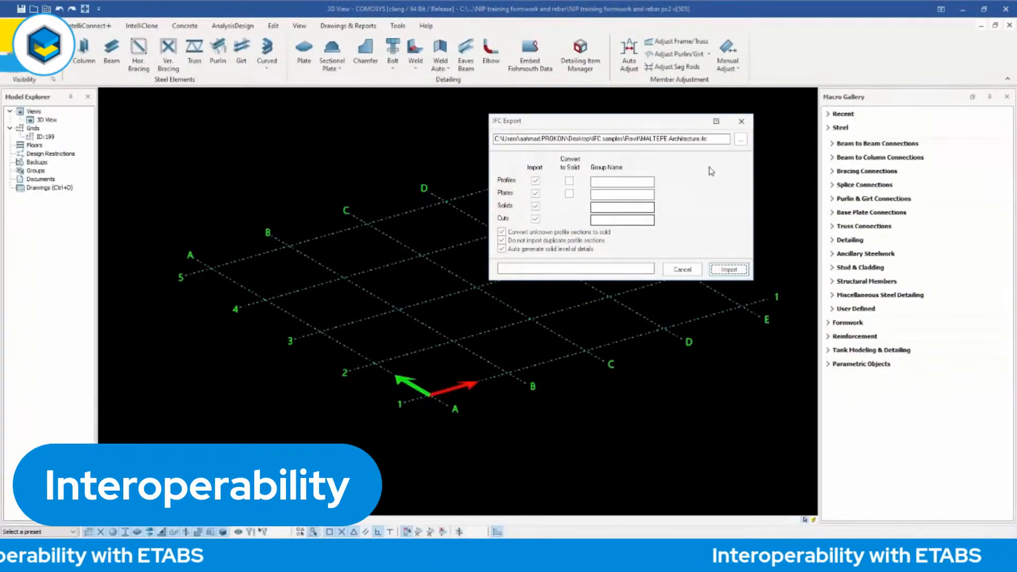
click(741, 139)
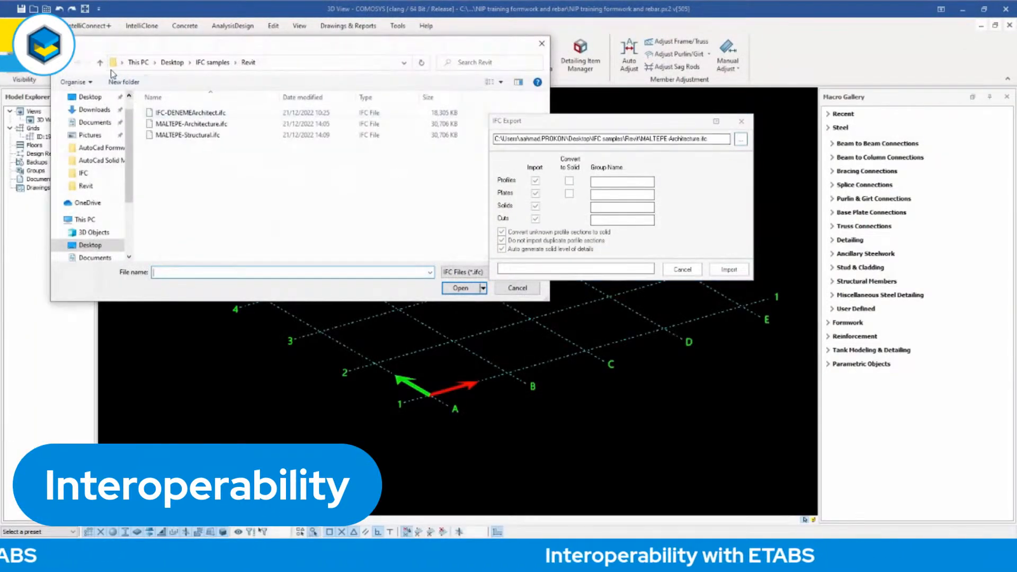
click(100, 64)
double_click(186, 146)
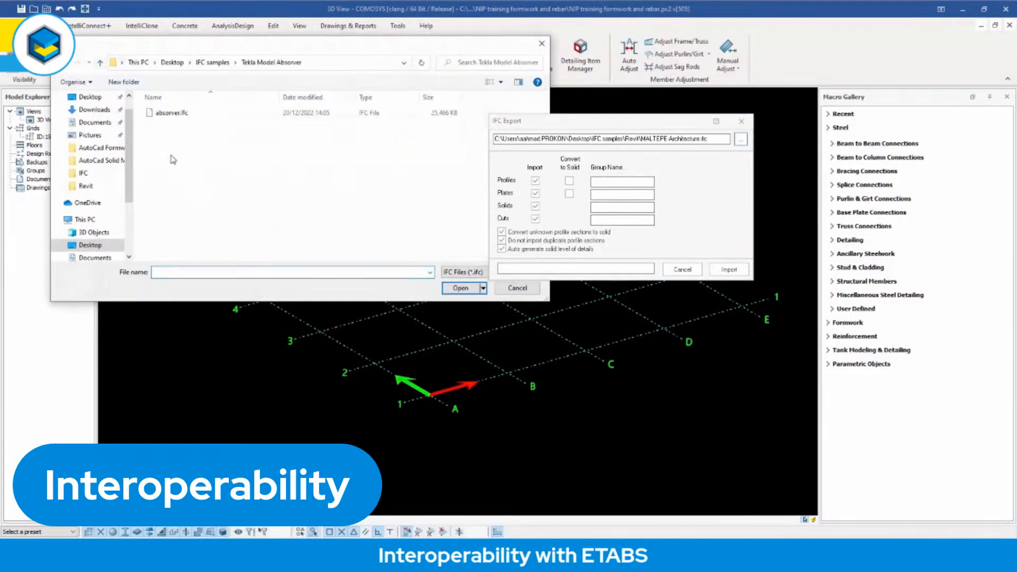
double_click(178, 114)
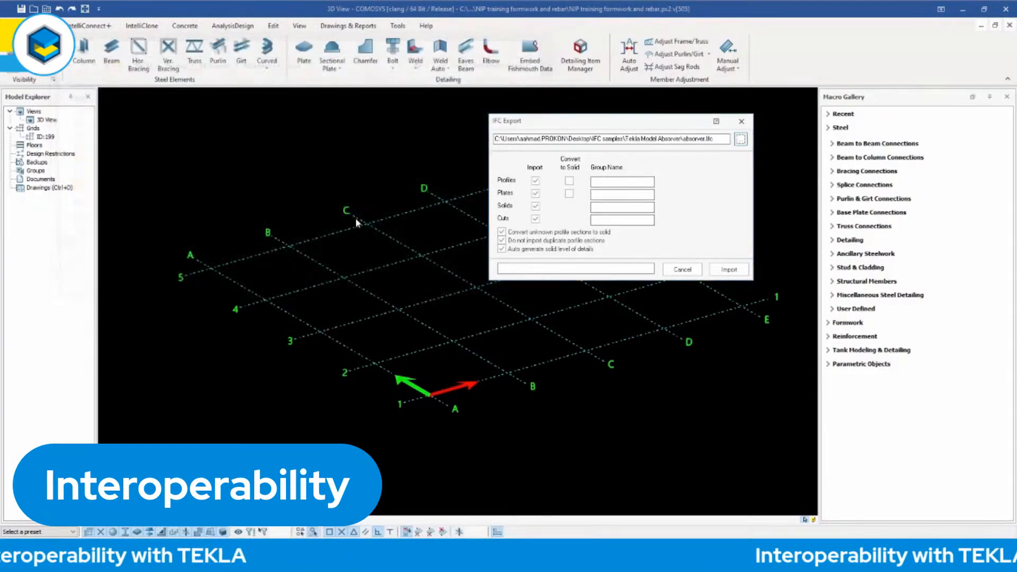
Start the absorver.ifc import, review its profile maps and confirm the import.
click(729, 269)
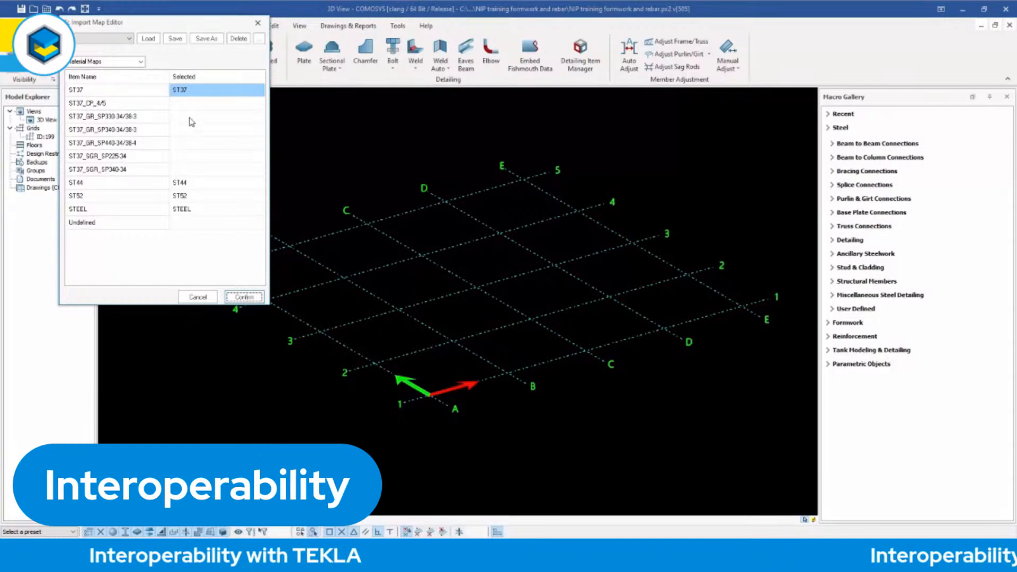
click(126, 78)
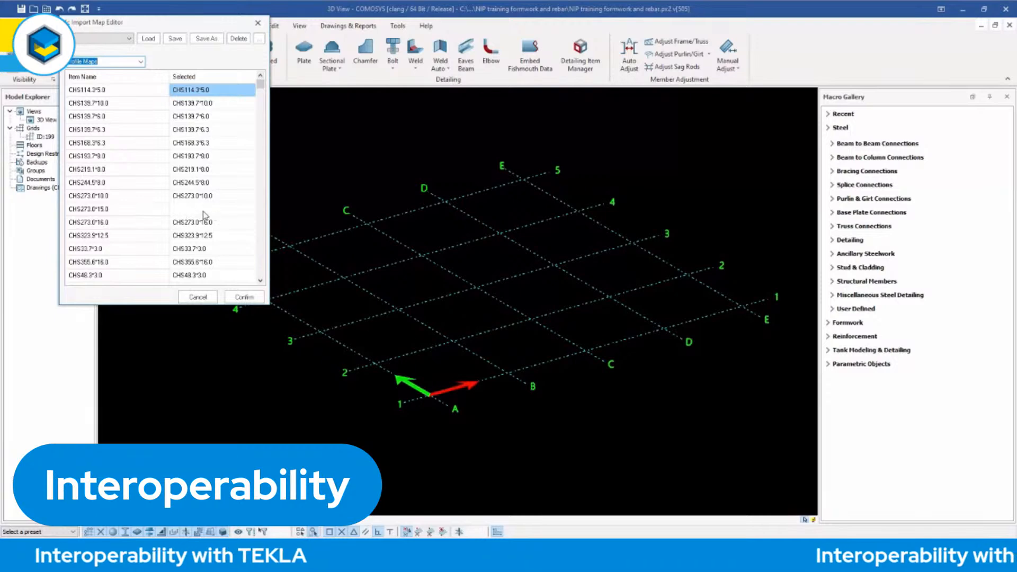
click(245, 297)
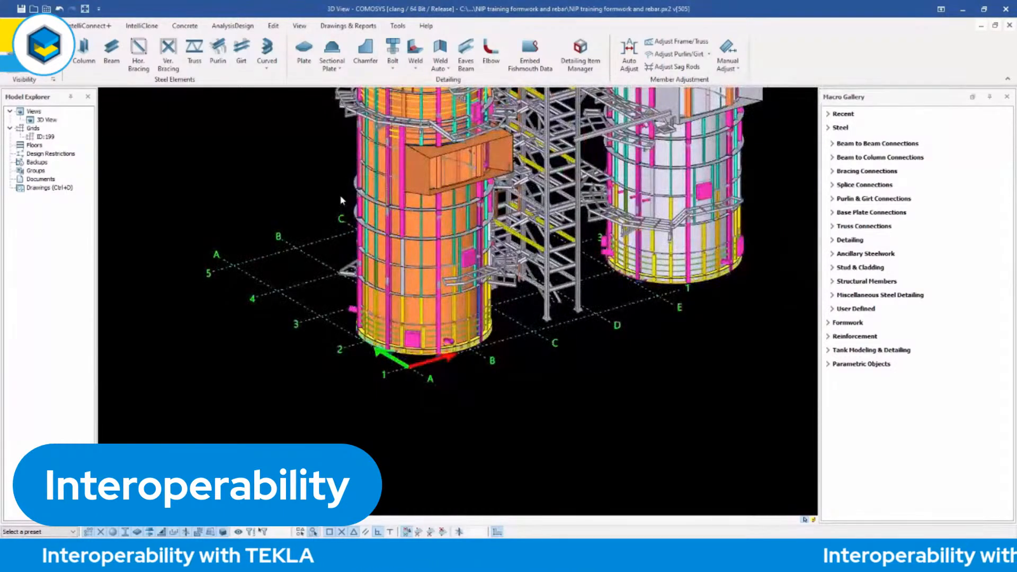
Examine the imported Tekla twin towers at full height, along with the connecting platform, its railings and the stairs below it.
scroll(325, 261, down, 6)
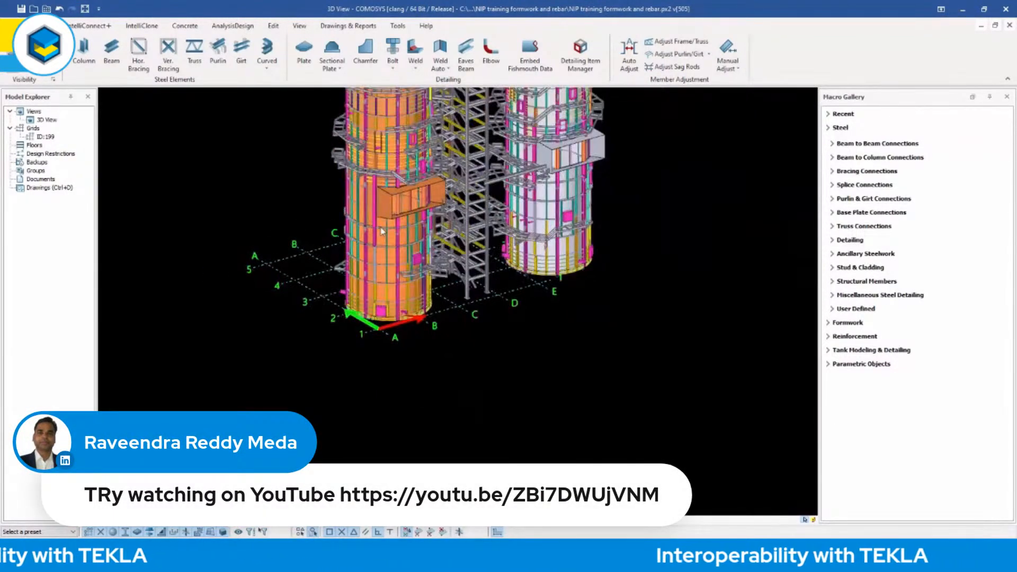
scroll(378, 348, down, 5)
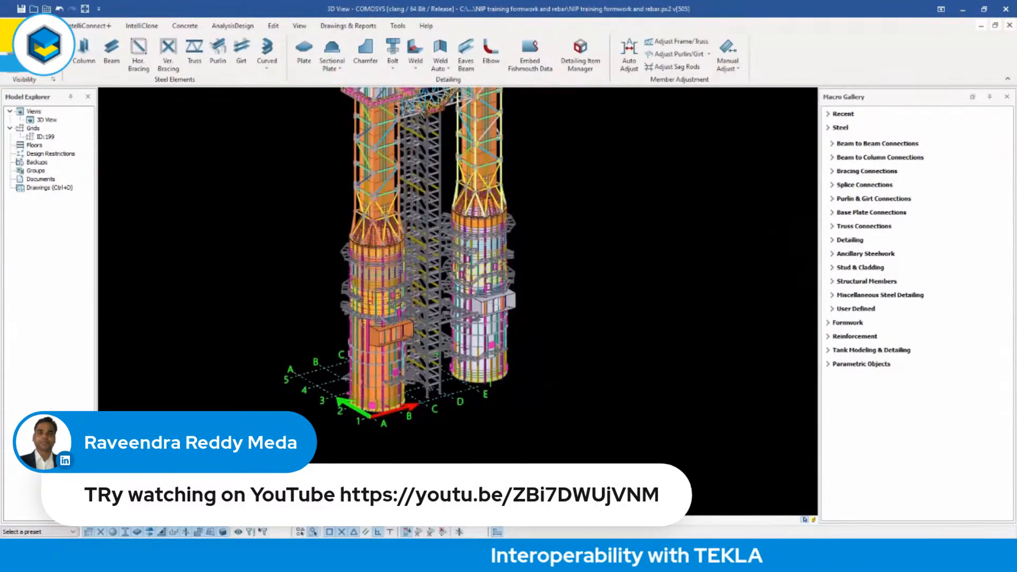
scroll(374, 407, down, 3)
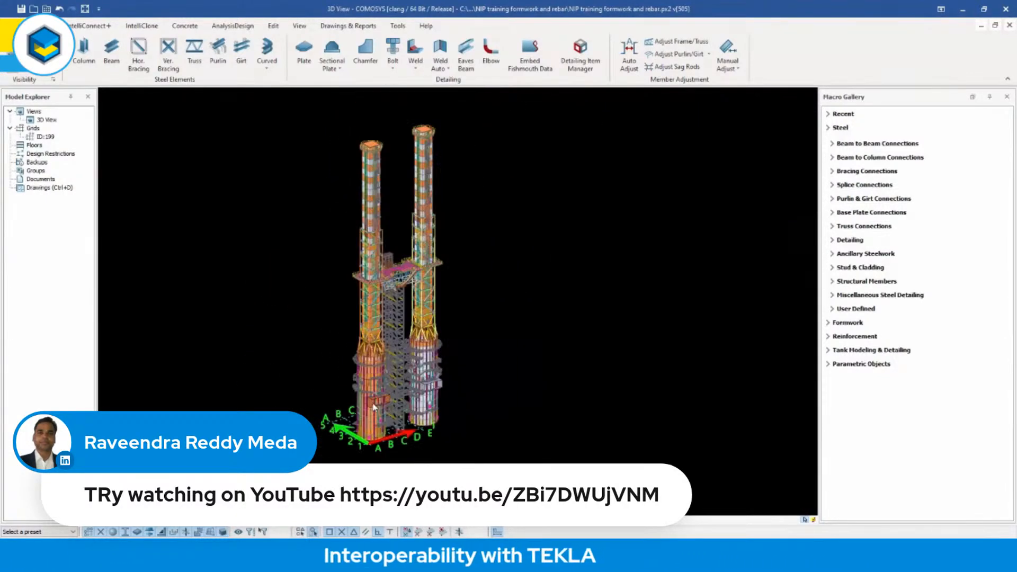
scroll(422, 340, up, 3)
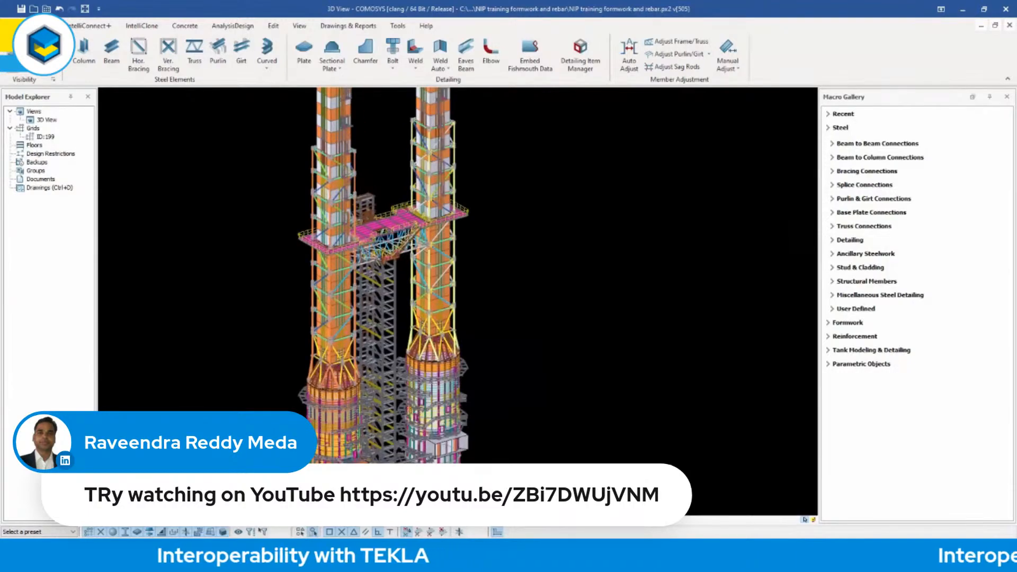
scroll(442, 232, up, 8)
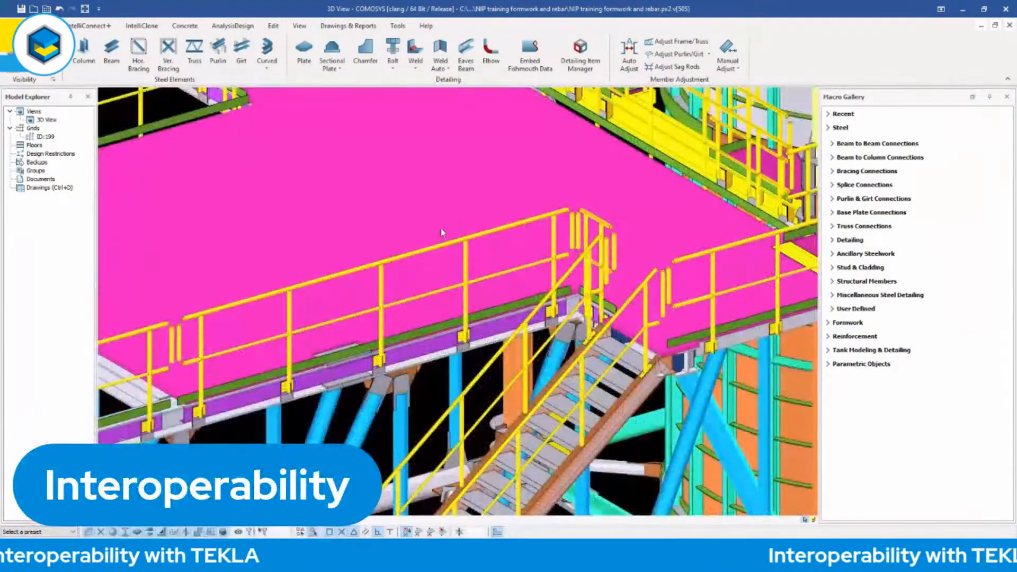
scroll(443, 232, down, 3)
middle_drag(272, 336, 354, 118)
scroll(443, 185, up, 4)
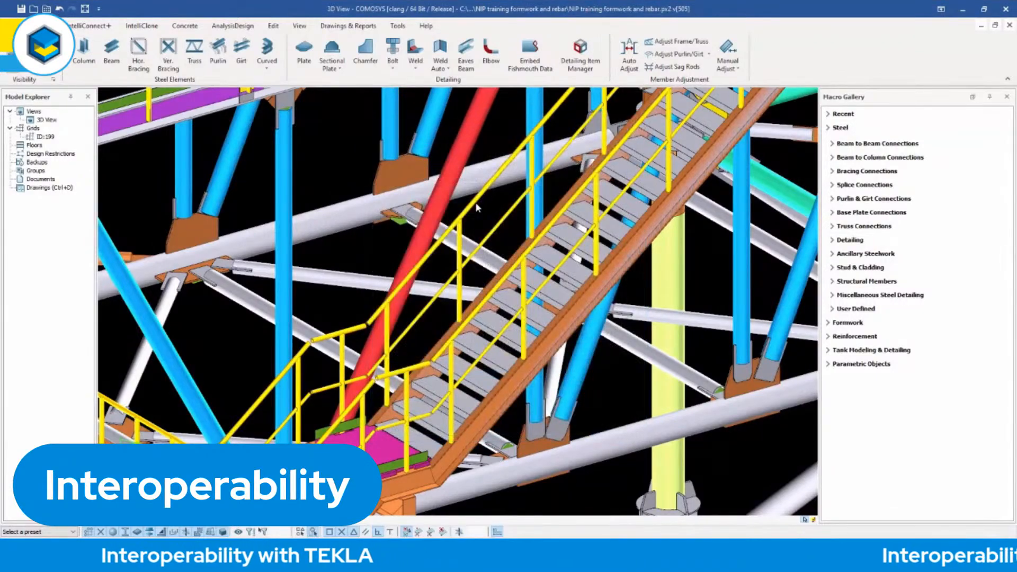
Look over the bracing around the platform and both Tekla towers from different angles.
scroll(473, 270, down, 5)
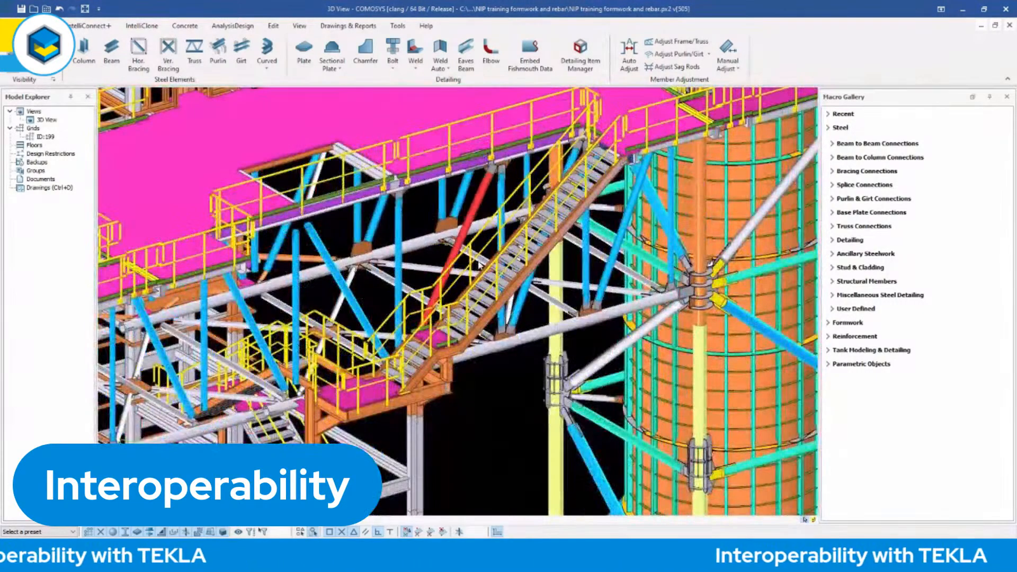
scroll(481, 269, down, 5)
middle_drag(490, 311, 532, 252)
scroll(540, 306, down, 5)
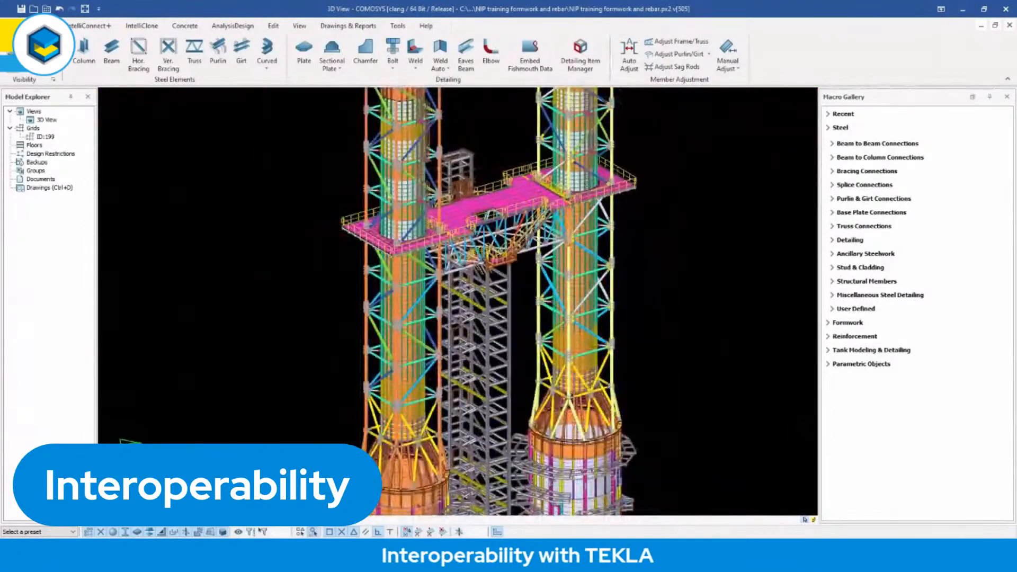
middle_drag(509, 302, 440, 302)
scroll(534, 311, down, 5)
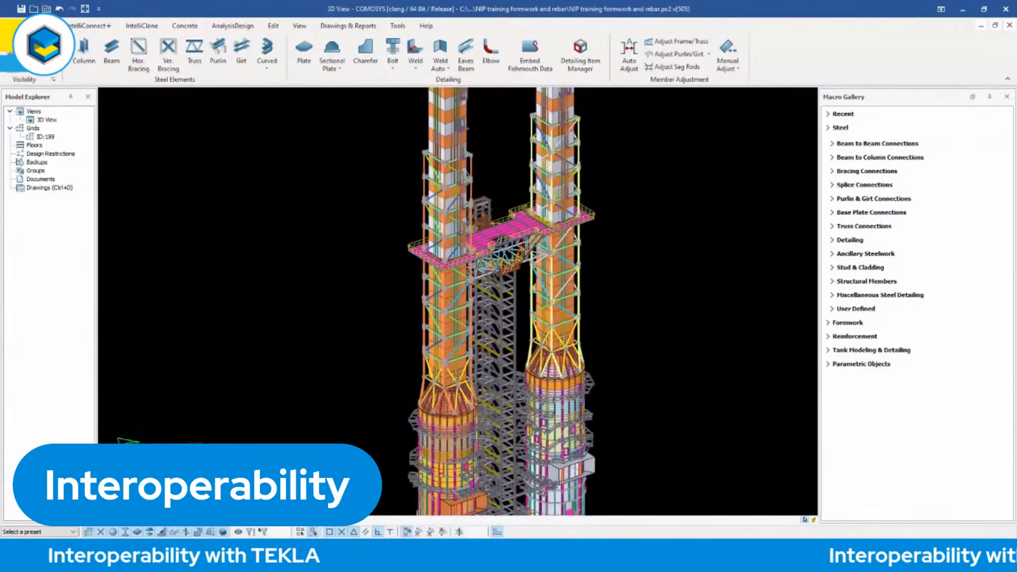
Choose ATA02_3D-ARP_2022-12-05-Temiz1.ifc from the AutoCad Solid Model folder in IFC samples as the source file for a new IFC import.
middle_drag(533, 311, 520, 311)
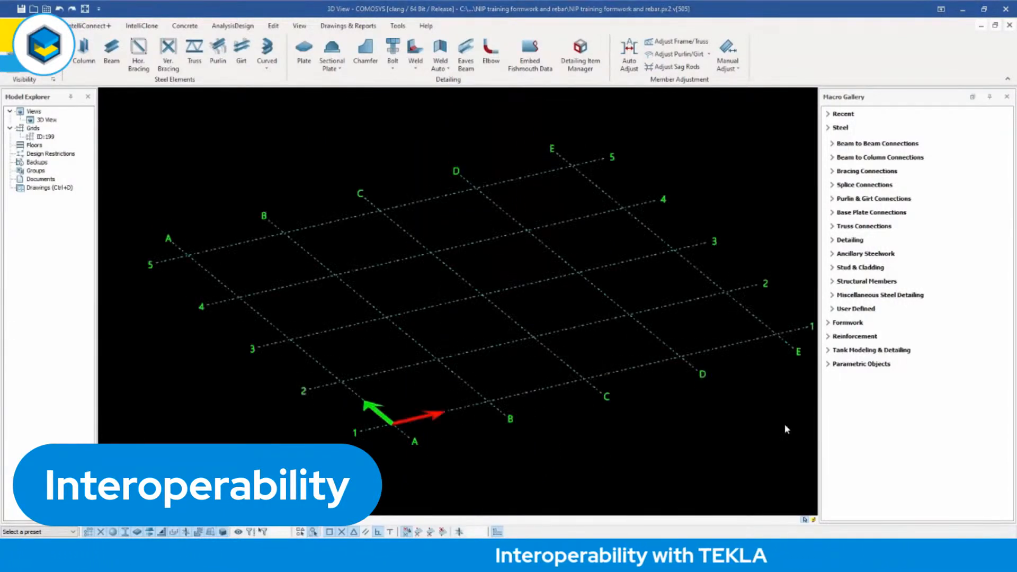
scroll(477, 245, up, 2)
click(13, 25)
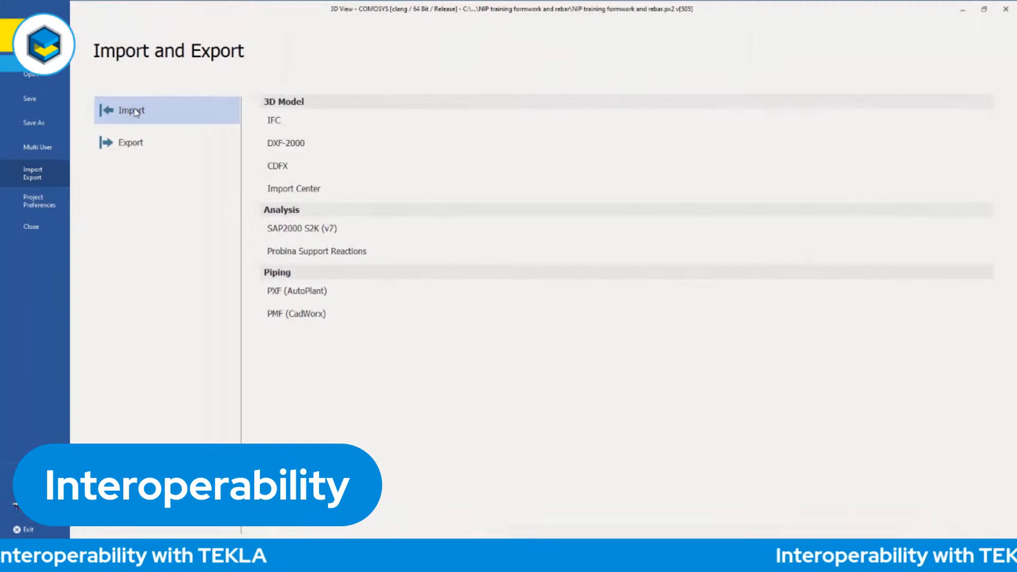
click(275, 121)
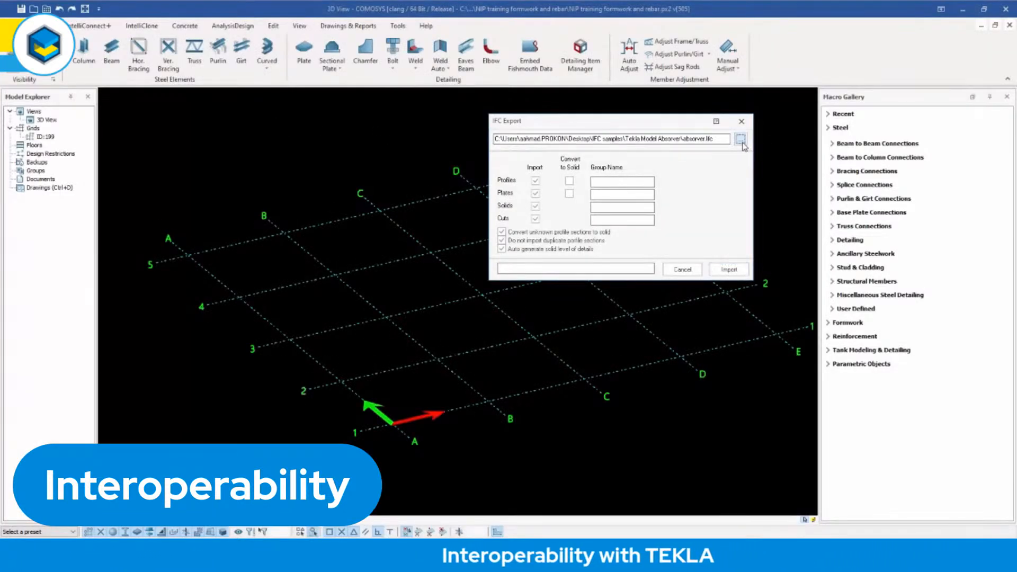
click(741, 139)
click(100, 63)
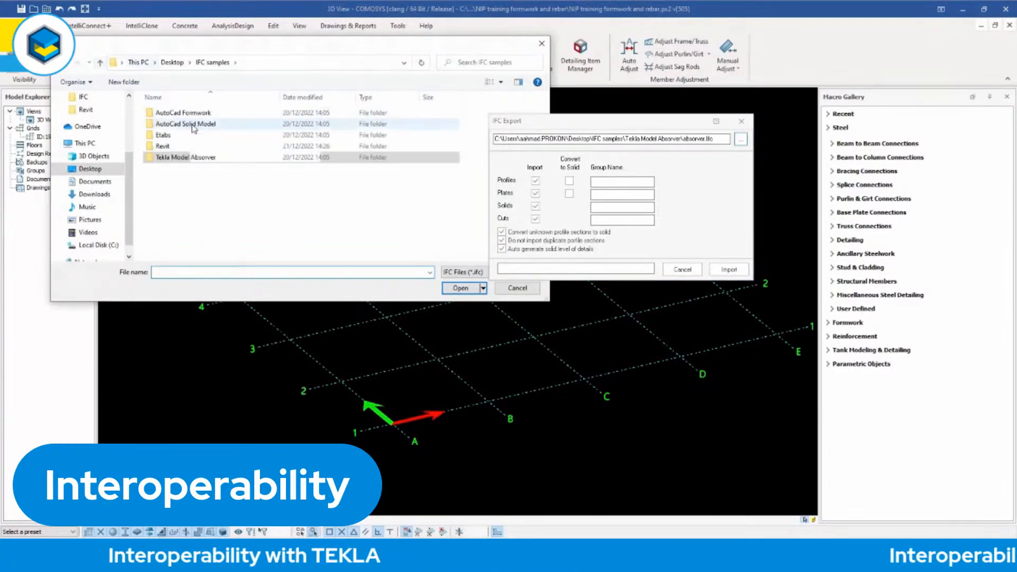
double_click(196, 125)
click(196, 113)
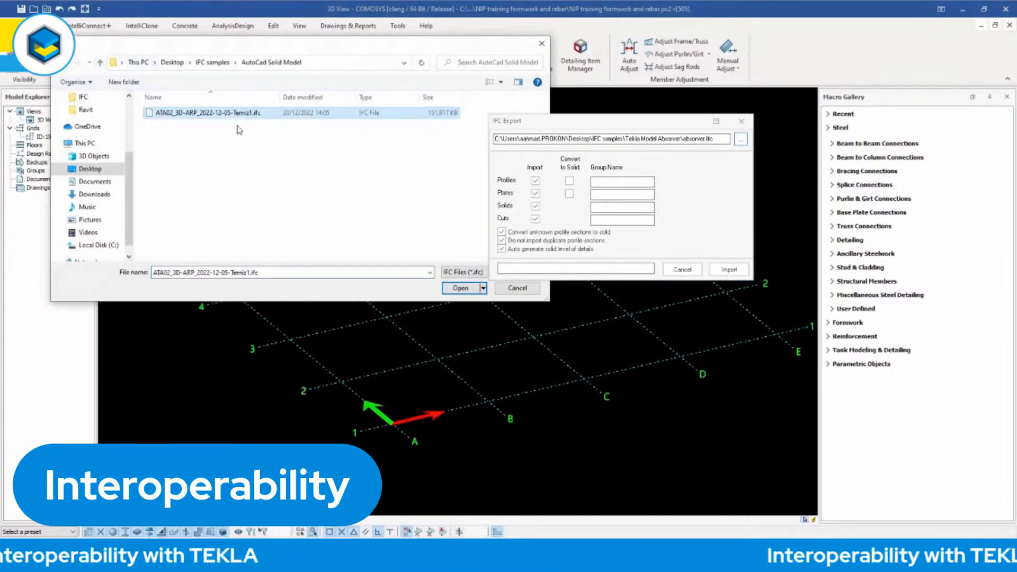
click(461, 288)
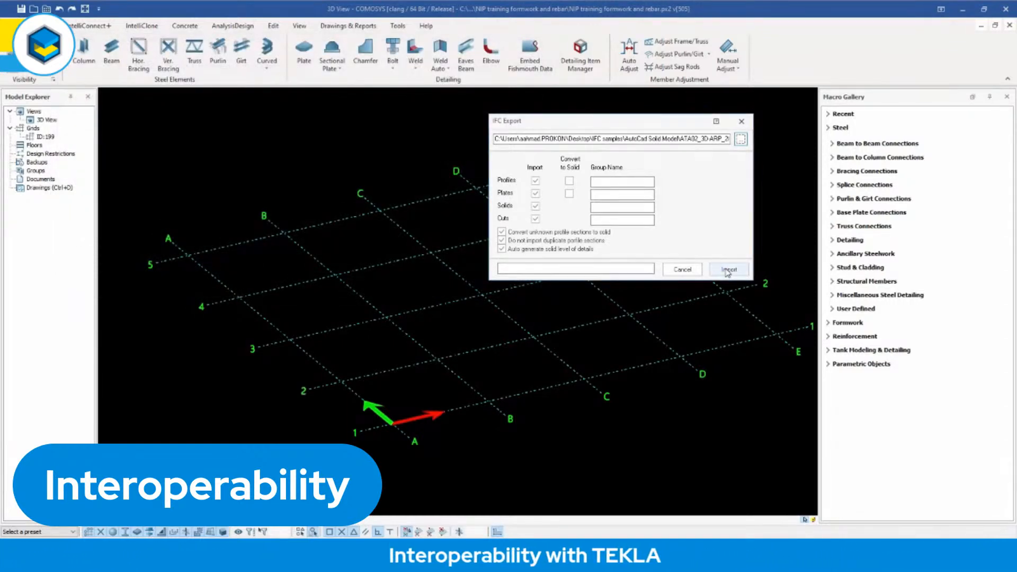
Start the AutoCAD solid model import, check the available map types and confirm the import using the material maps as they are.
click(729, 270)
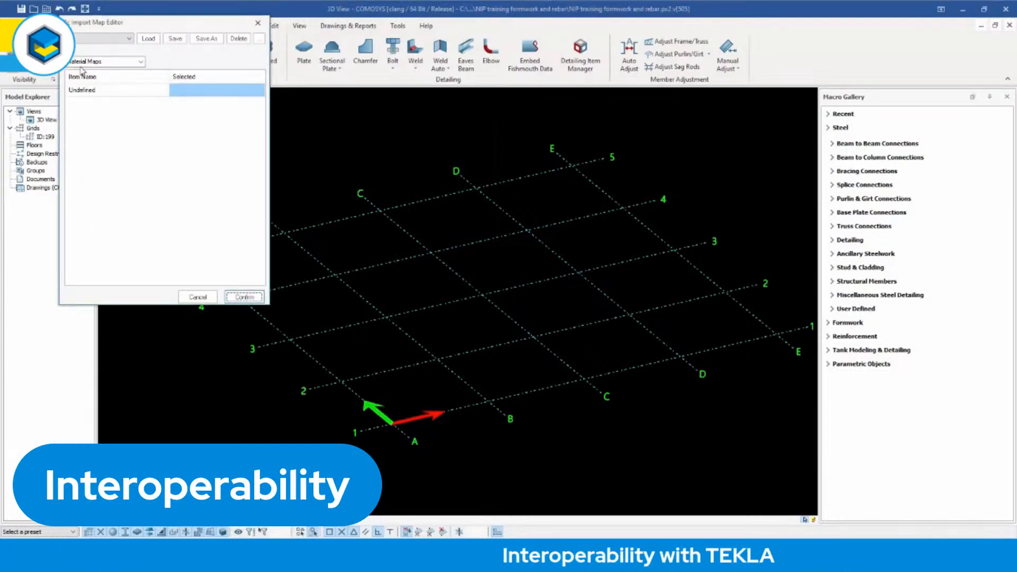
click(140, 63)
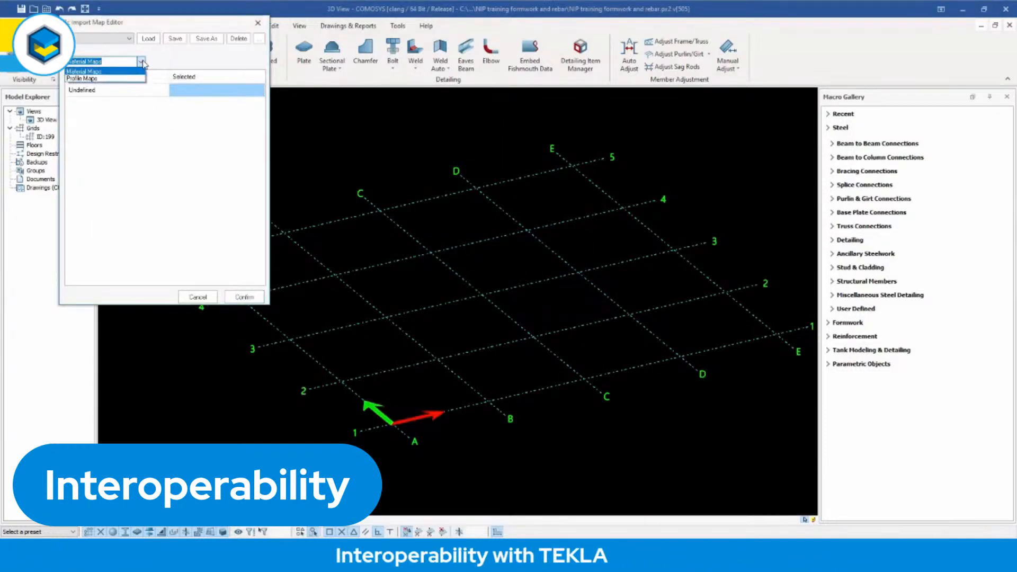
click(142, 63)
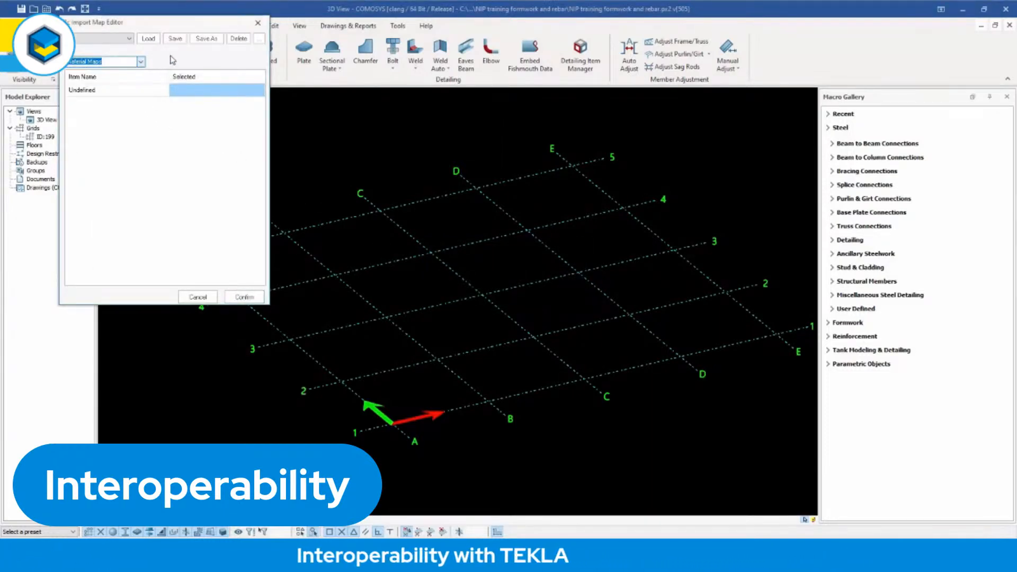
click(253, 300)
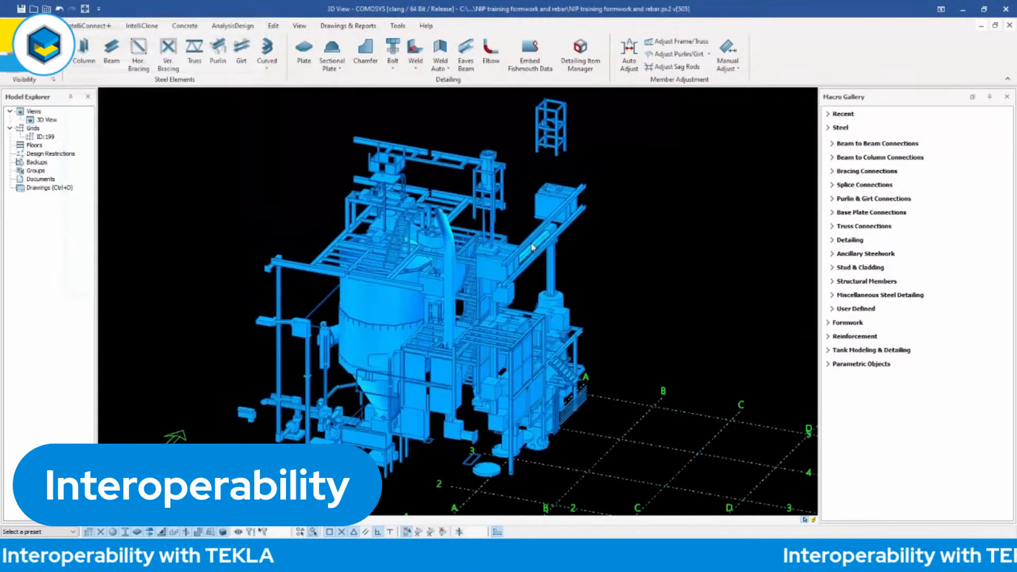
Examine the overall imported AutoCAD plant model, including its silo, steel framing and surrounding equipment.
middle_drag(364, 359, 379, 351)
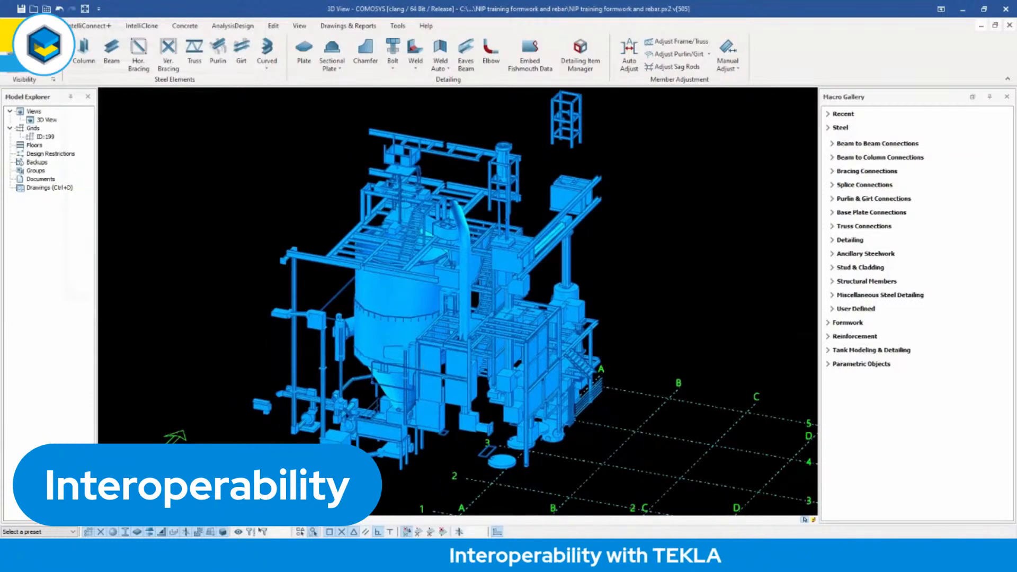
scroll(454, 367, down, 4)
mouse_move(454, 367)
shift+middle_down()
mouse_move(387, 352)
mouse_move(450, 344)
mouse_move(441, 373)
mouse_move(457, 366)
shift+middle_up()
scroll(457, 367, up, 5)
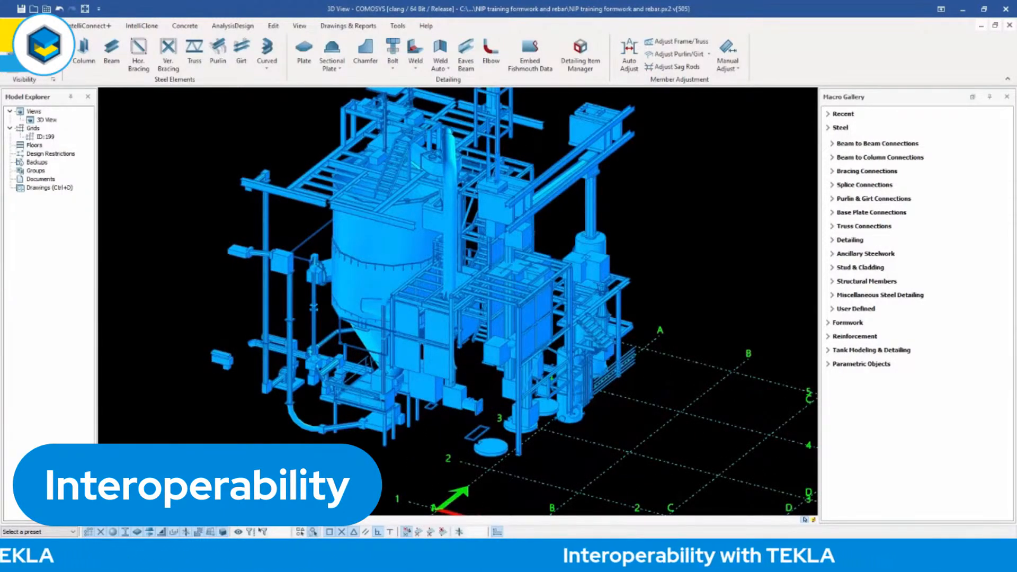
scroll(602, 329, down, 3)
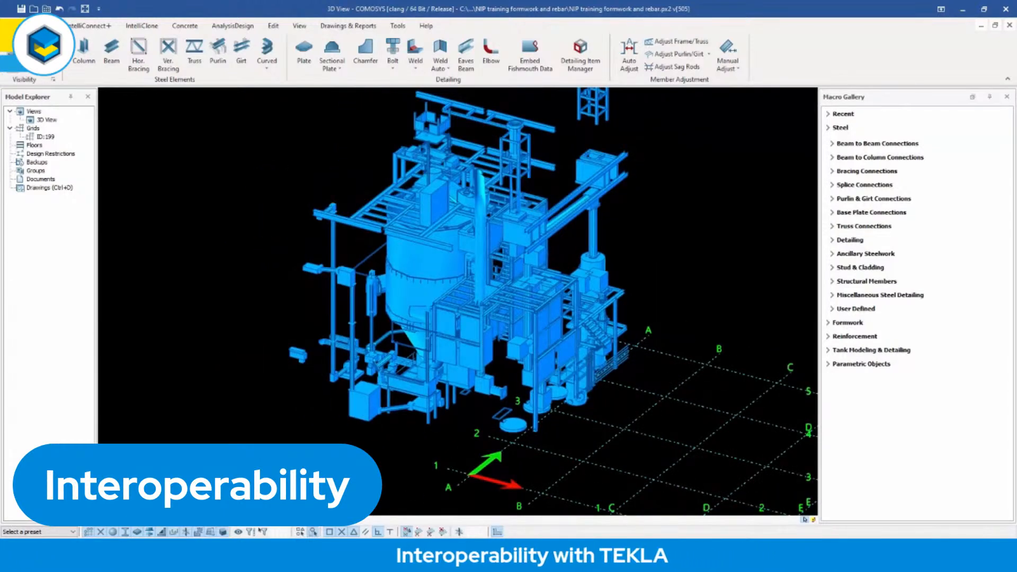
middle_drag(488, 366, 484, 379)
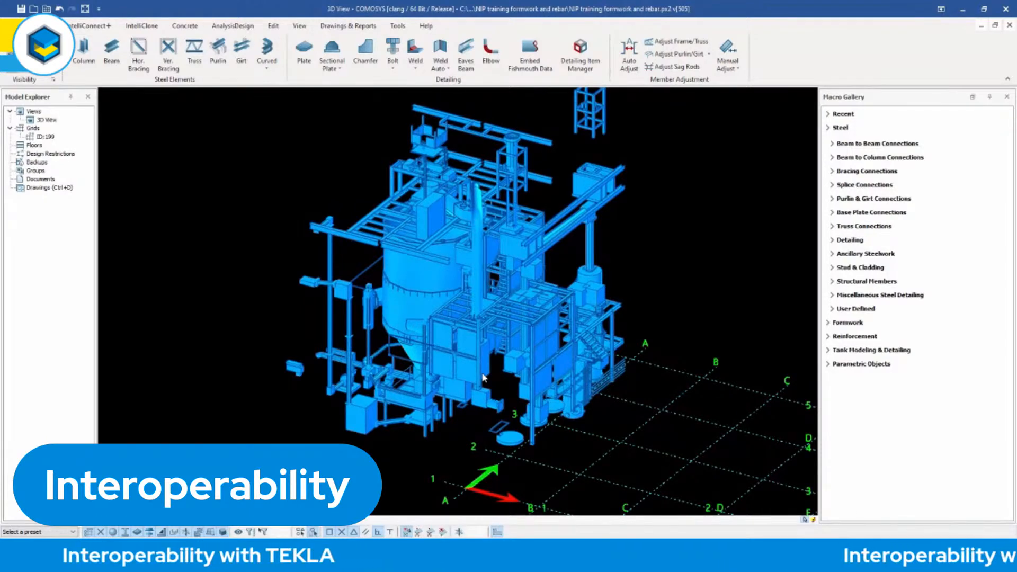
middle_drag(484, 377, 498, 376)
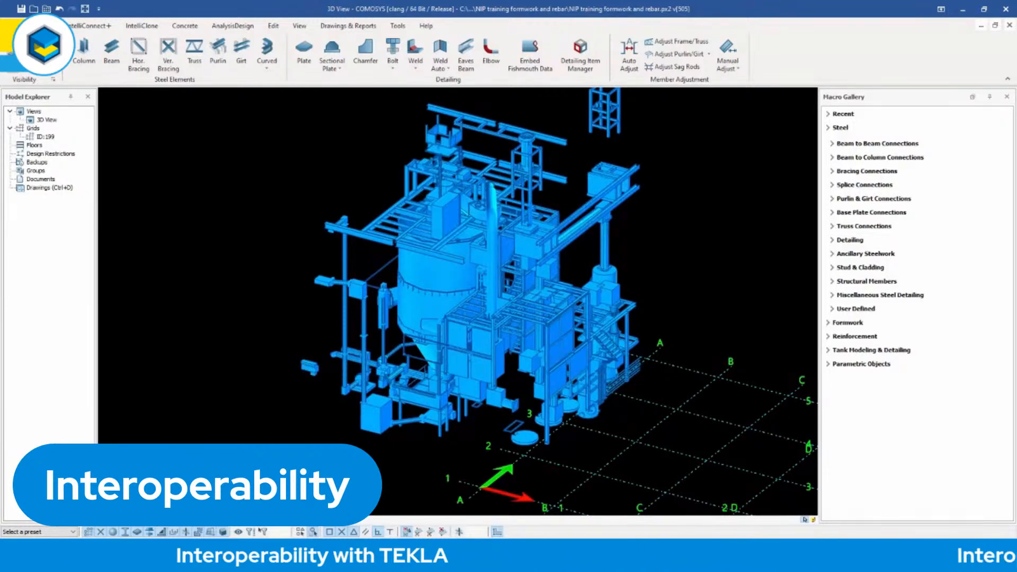
Inspect the detached equipment unit beside the plant closely, down to its bolt holes and embossed JAUDT nameplate.
scroll(308, 370, up, 3)
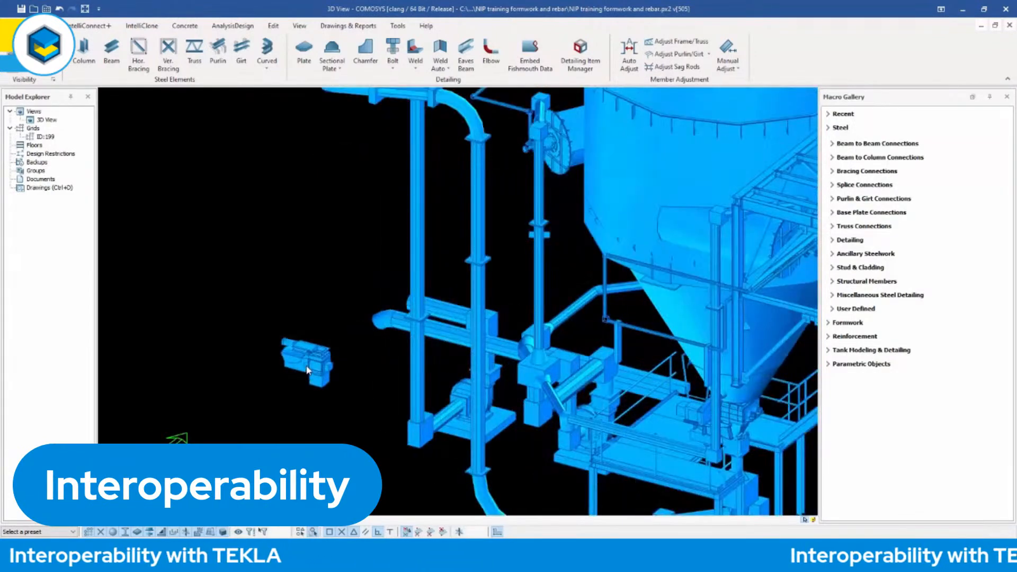
scroll(307, 370, up, 5)
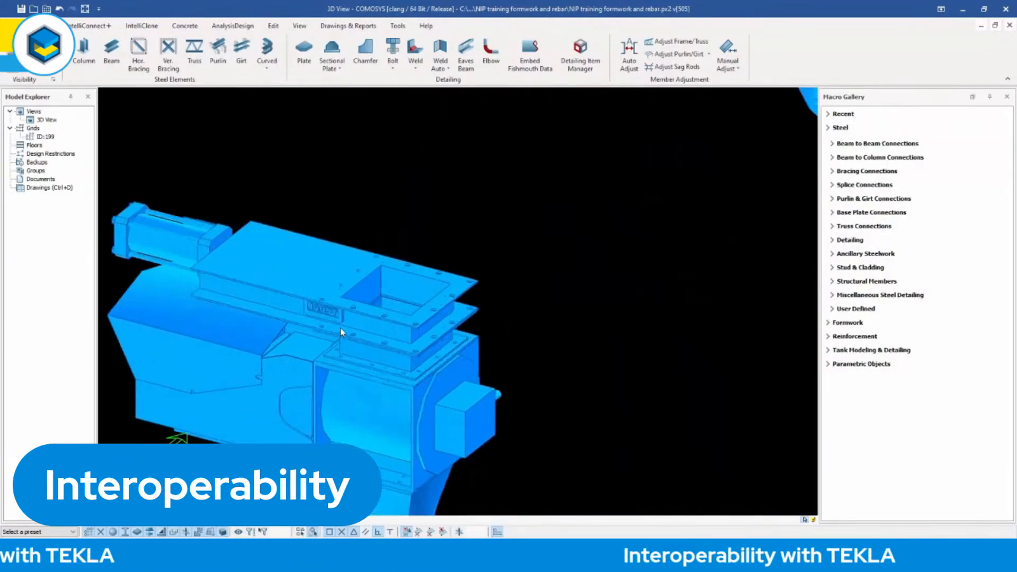
scroll(340, 333, up, 5)
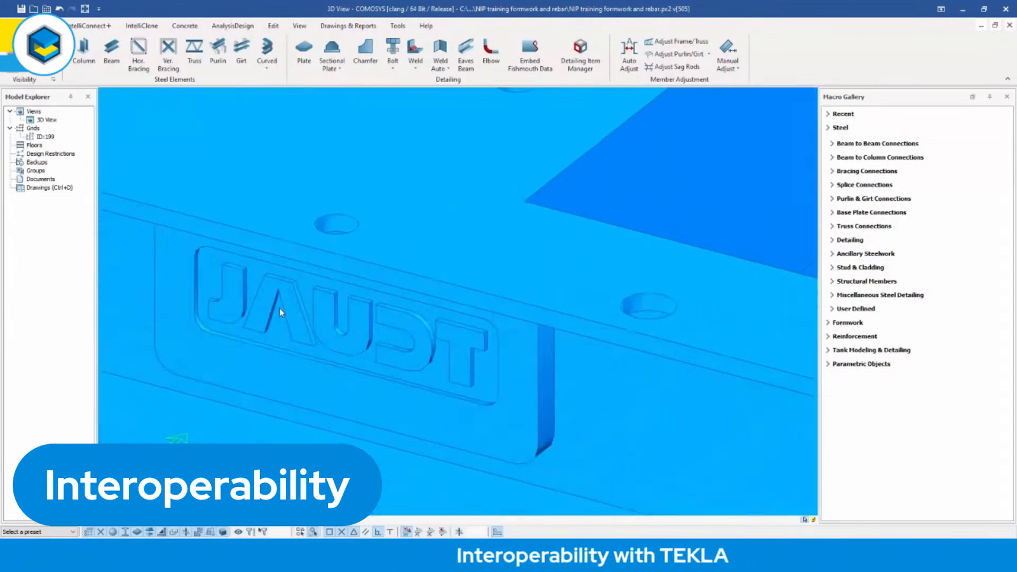
scroll(265, 300, up, 2)
scroll(576, 365, down, 10)
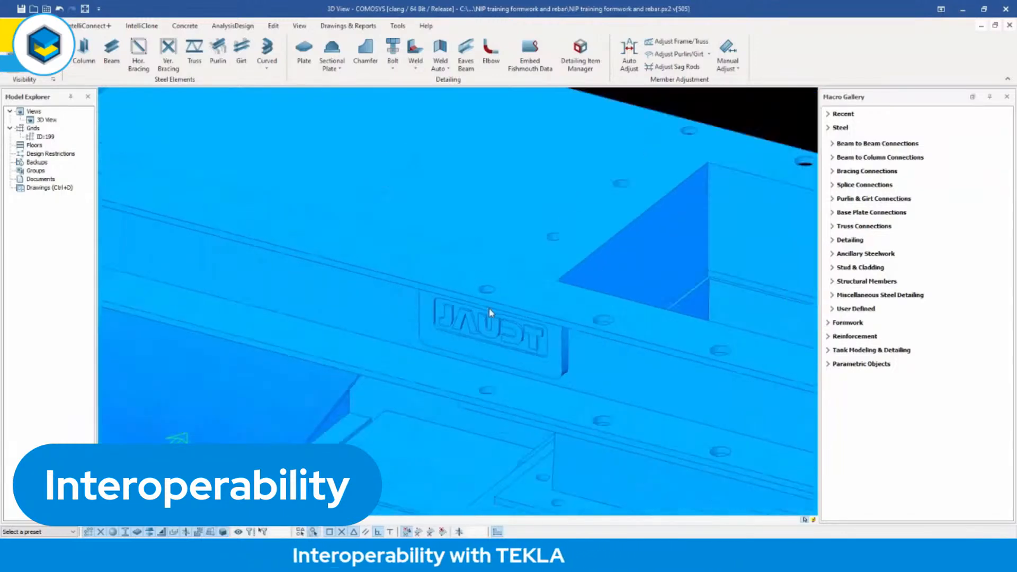
scroll(484, 330, down, 8)
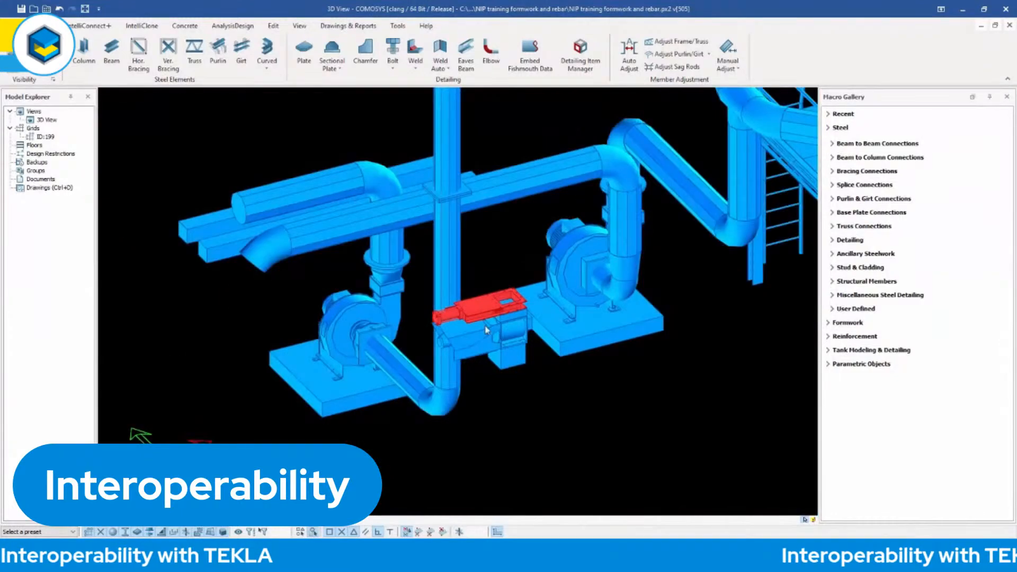
Look over the pipework and its supports around the silo, then the whole imported plant beside the grid.
scroll(487, 330, down, 10)
middle_drag(468, 326, 438, 275)
scroll(437, 274, up, 4)
scroll(394, 167, up, 10)
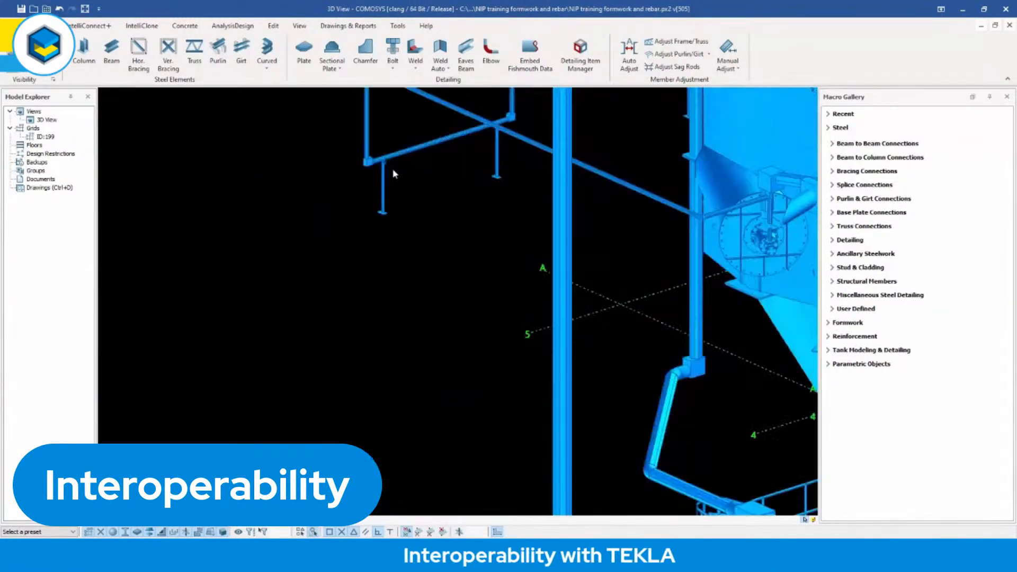
scroll(385, 186, down, 10)
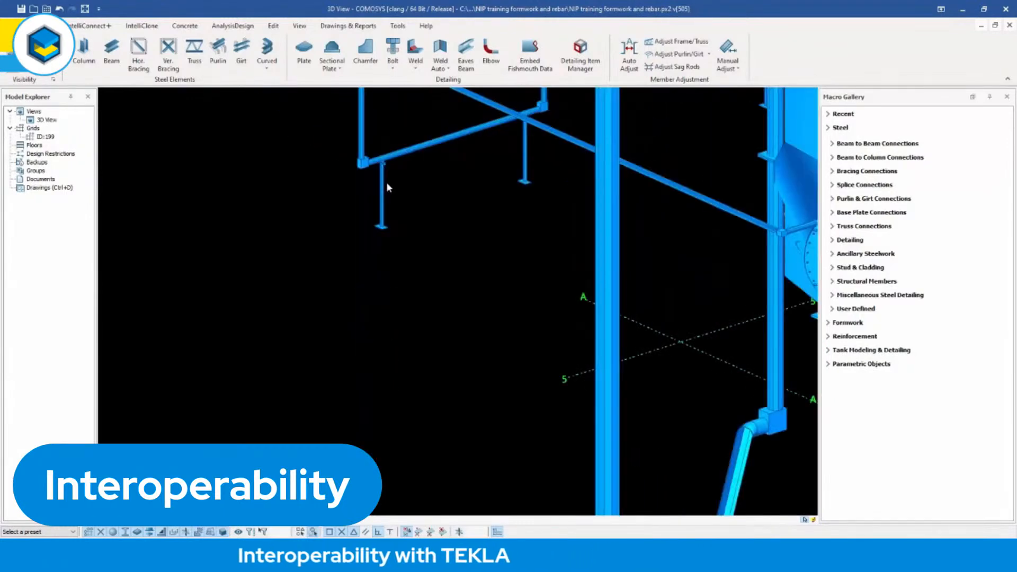
scroll(385, 212, down, 8)
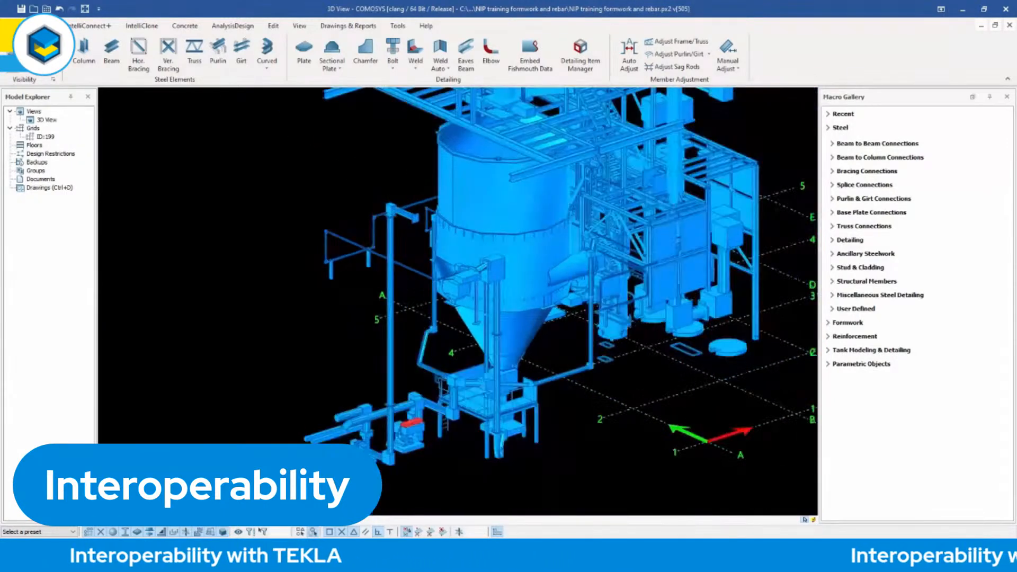
middle_drag(386, 234, 291, 241)
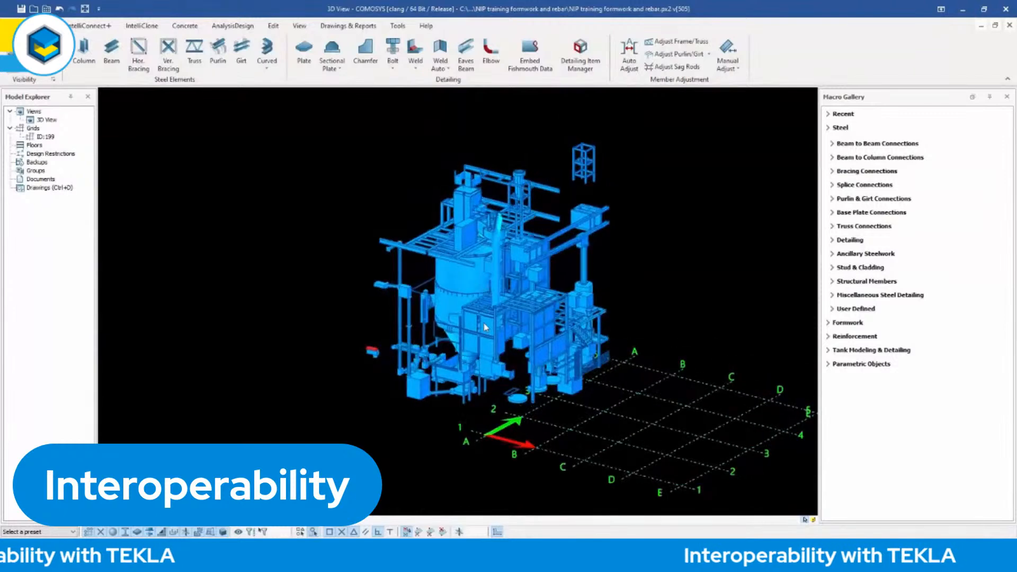
middle_drag(414, 244, 336, 234)
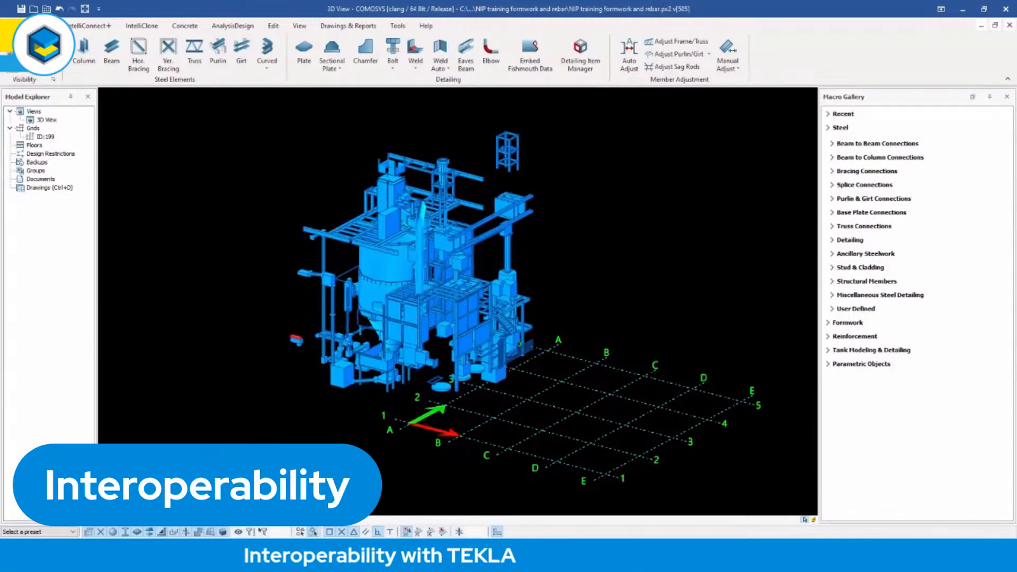
scroll(391, 312, up, 3)
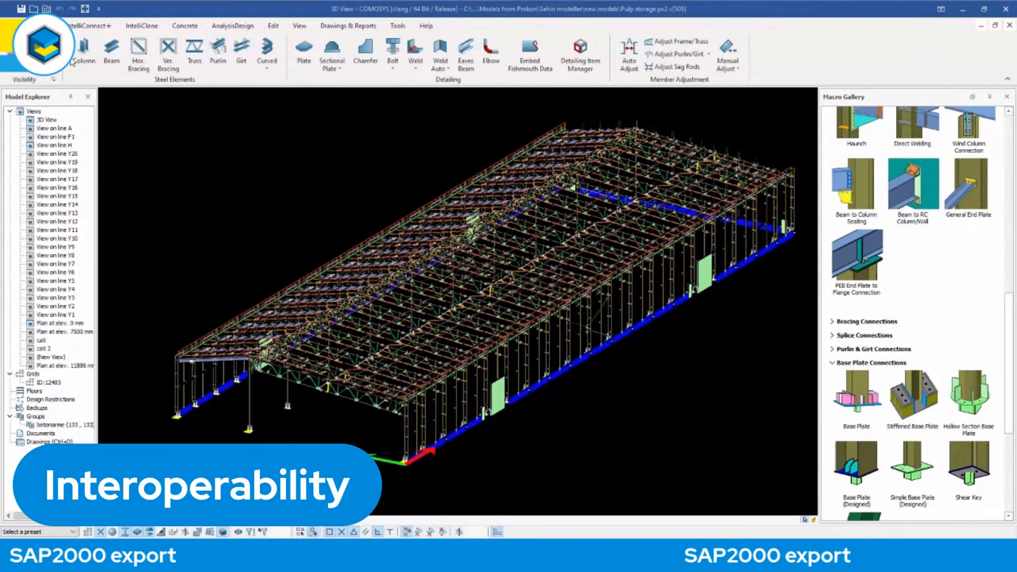
Export the Pulp storage model in SAP2000 S2K (v22) format to the Desktop as sap1.
click(14, 25)
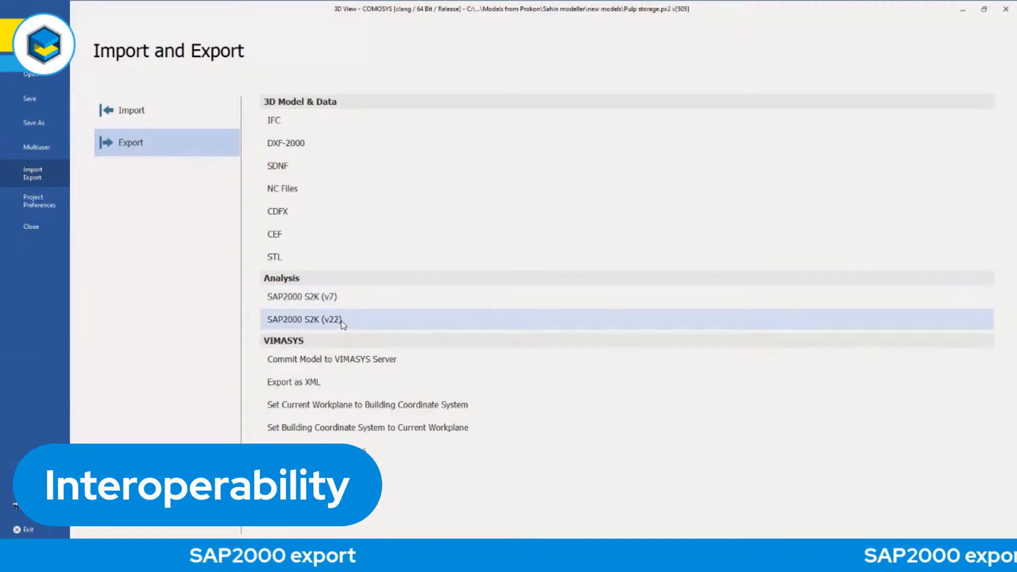
click(320, 320)
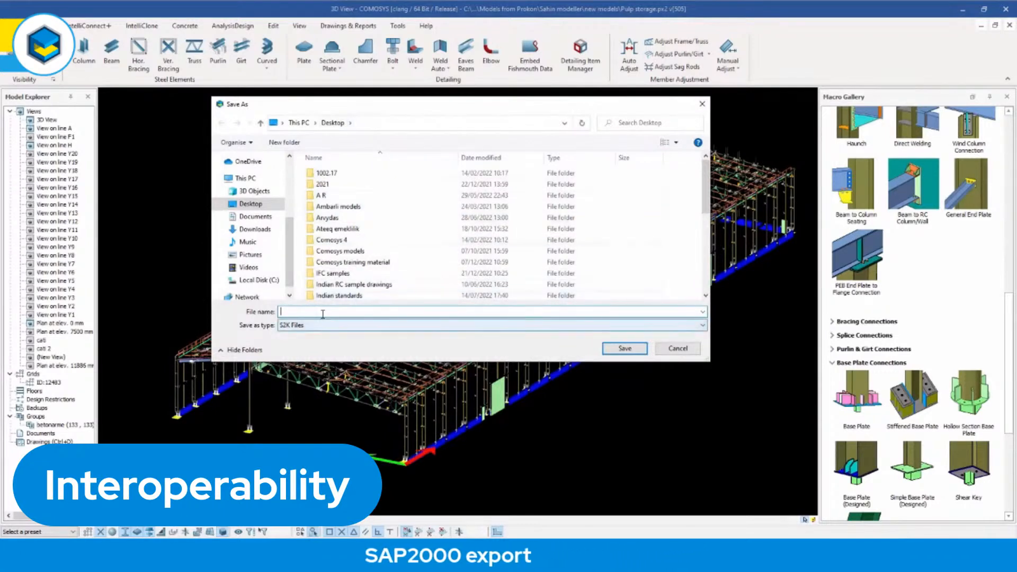
text(sap1)
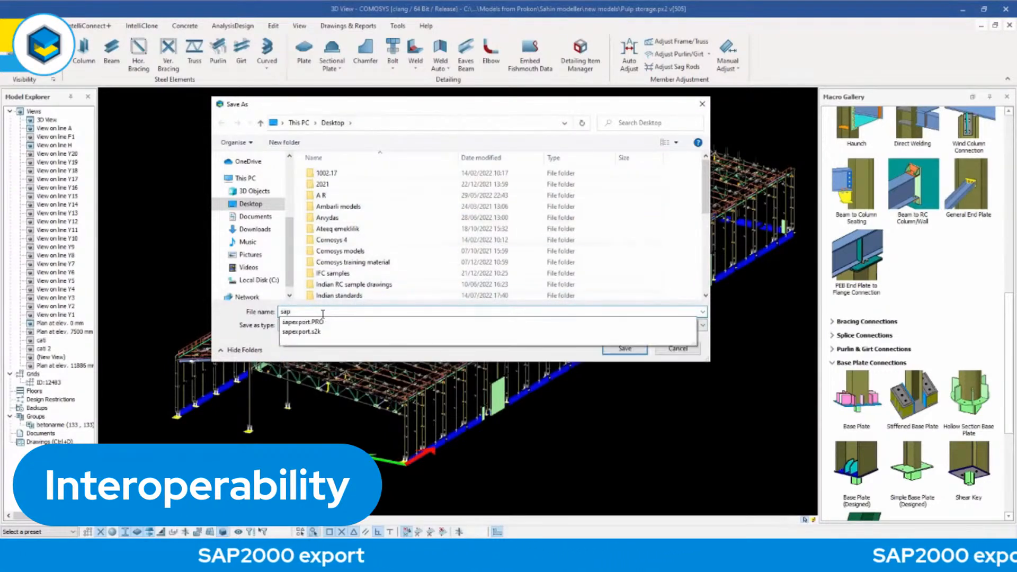
click(624, 348)
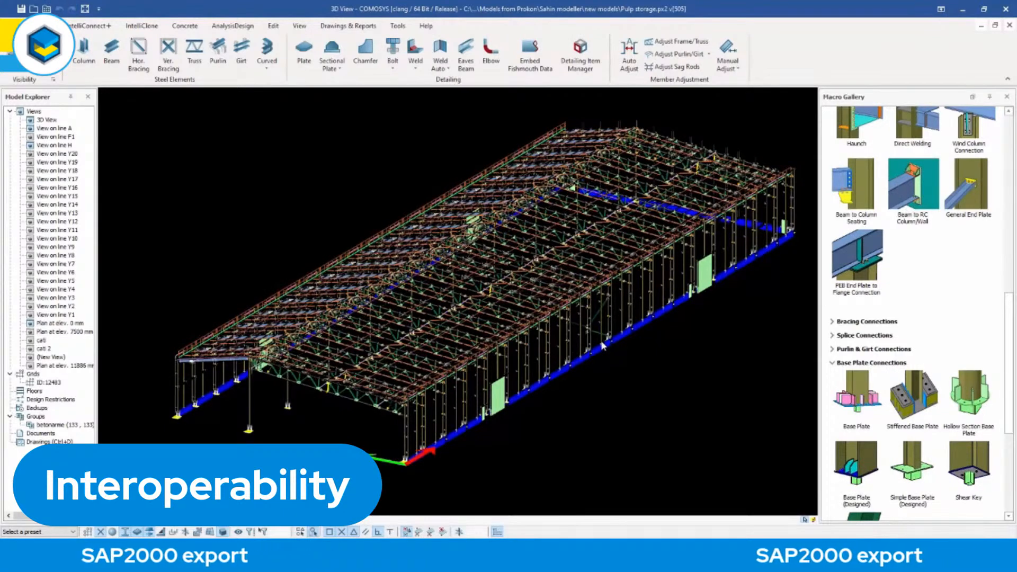
Examine the Pulp storage building's roof trusses, purlins, sag rods and eaves railing close up.
scroll(641, 301, up, 5)
scroll(640, 300, up, 10)
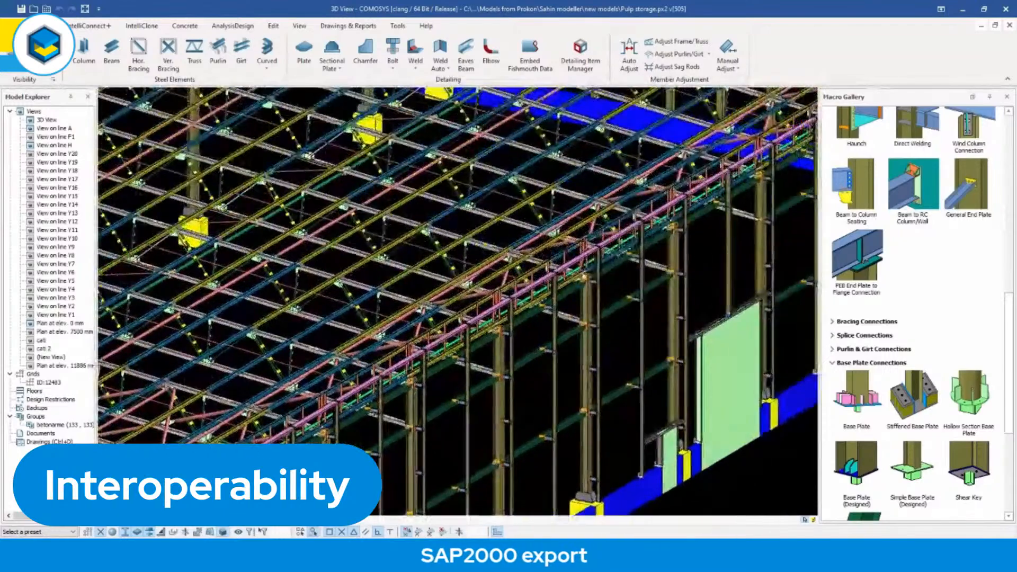
scroll(526, 344, up, 10)
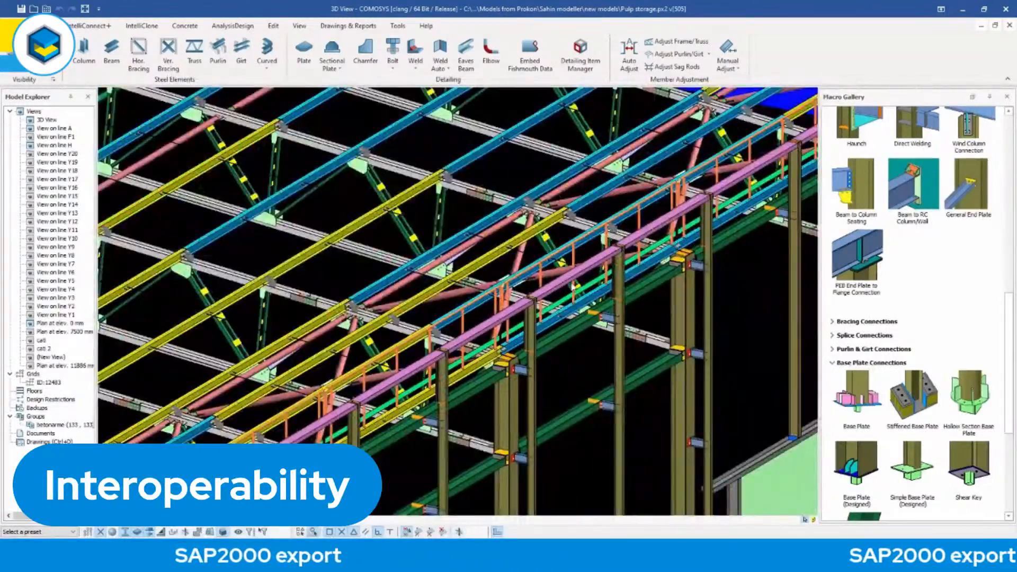
scroll(458, 302, up, 5)
middle_drag(583, 228, 323, 413)
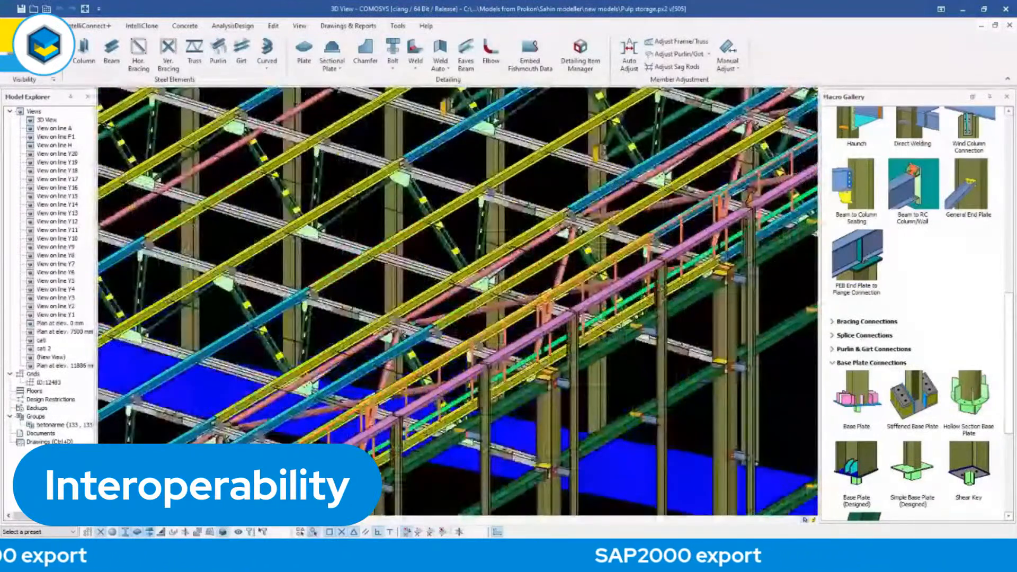
scroll(577, 273, up, 8)
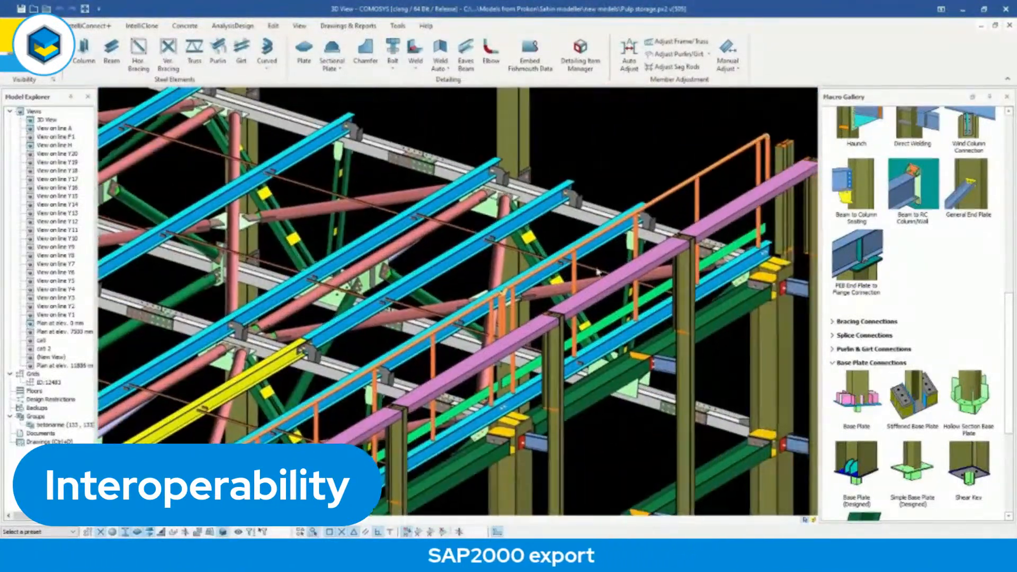
scroll(576, 272, up, 3)
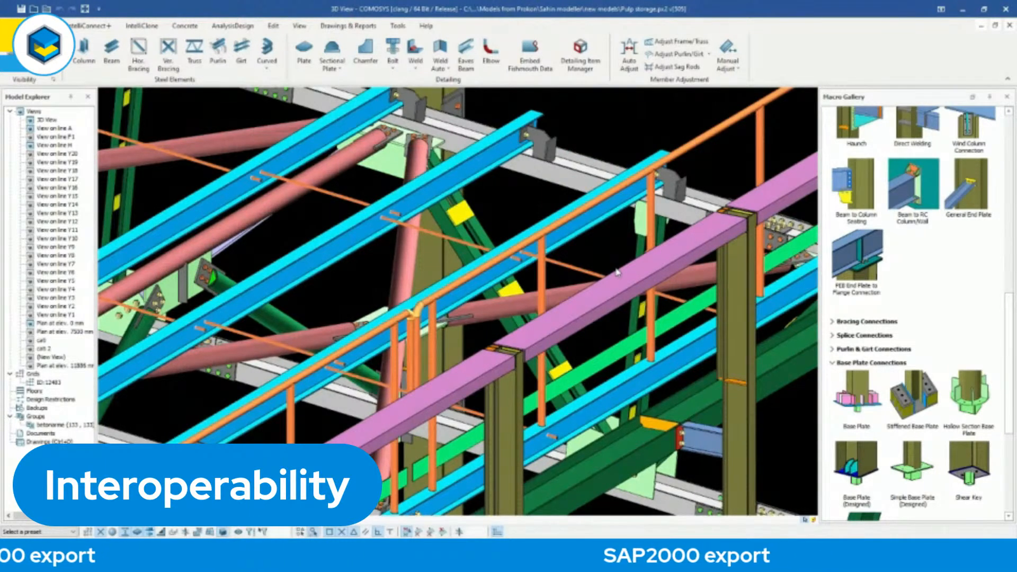
scroll(618, 272, up, 1)
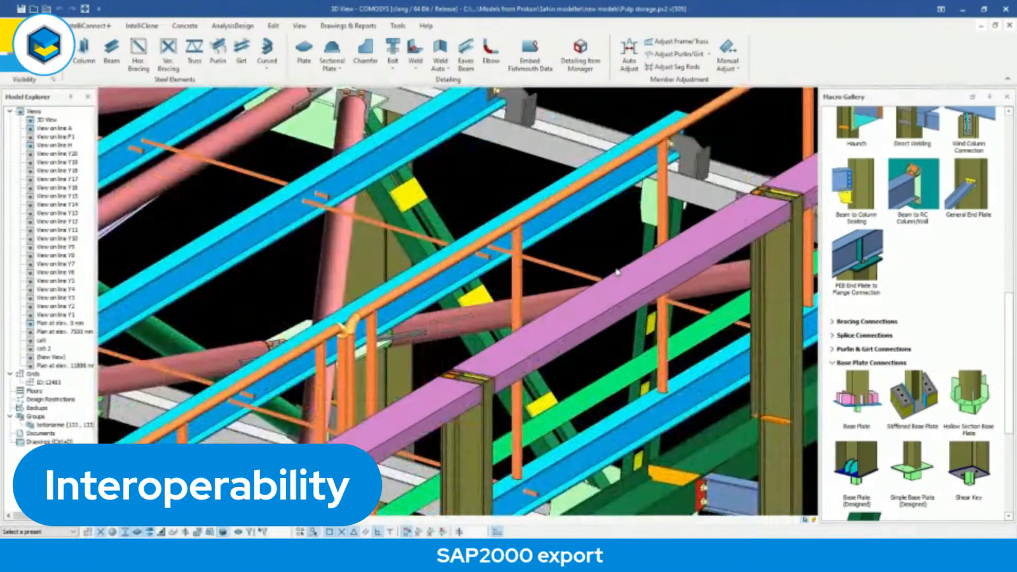
scroll(625, 286, up, 2)
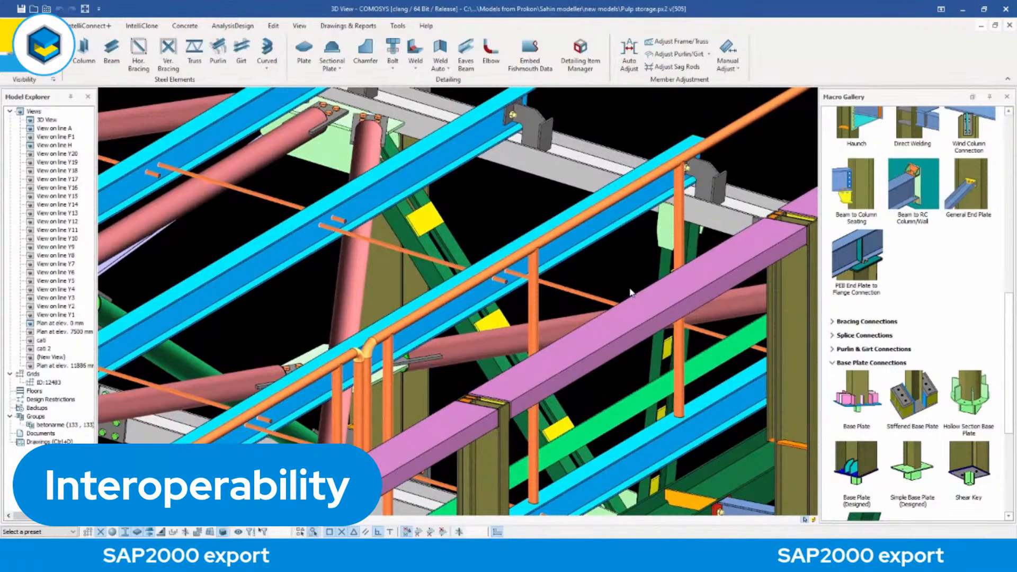
middle_drag(623, 284, 582, 292)
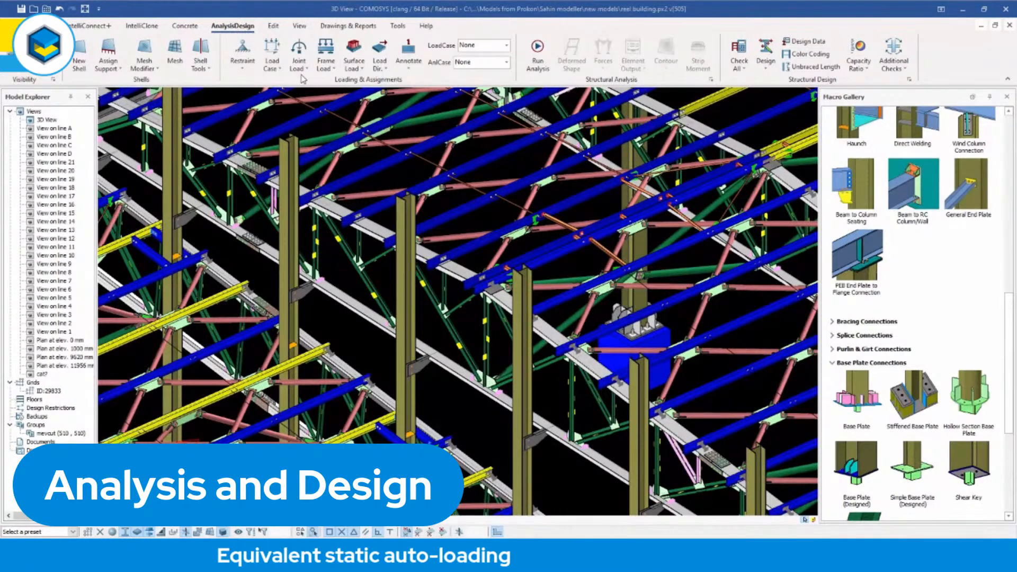
Create a load case named EQX in the real building model and set its load type to Quake Load.
click(280, 69)
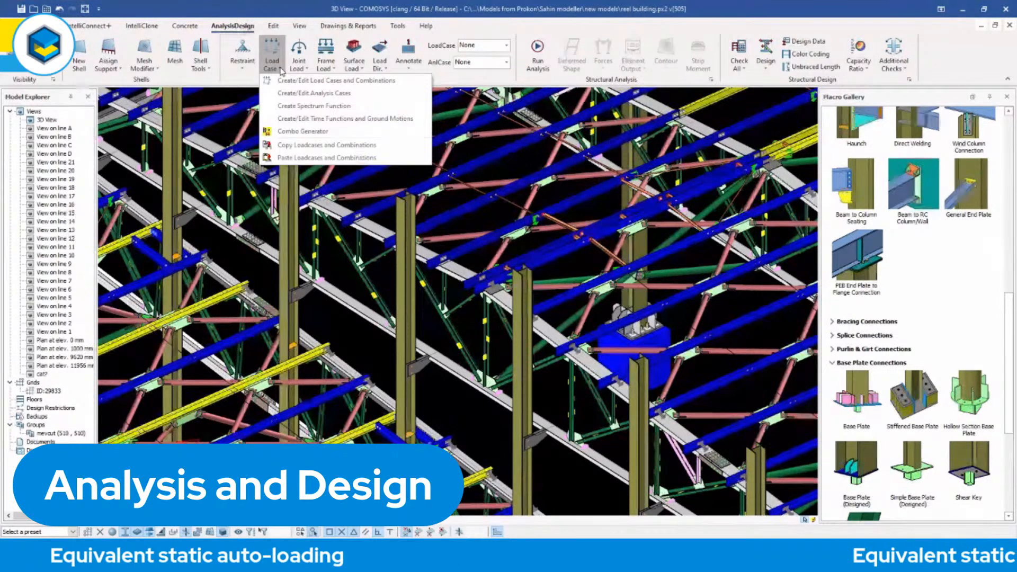
click(317, 82)
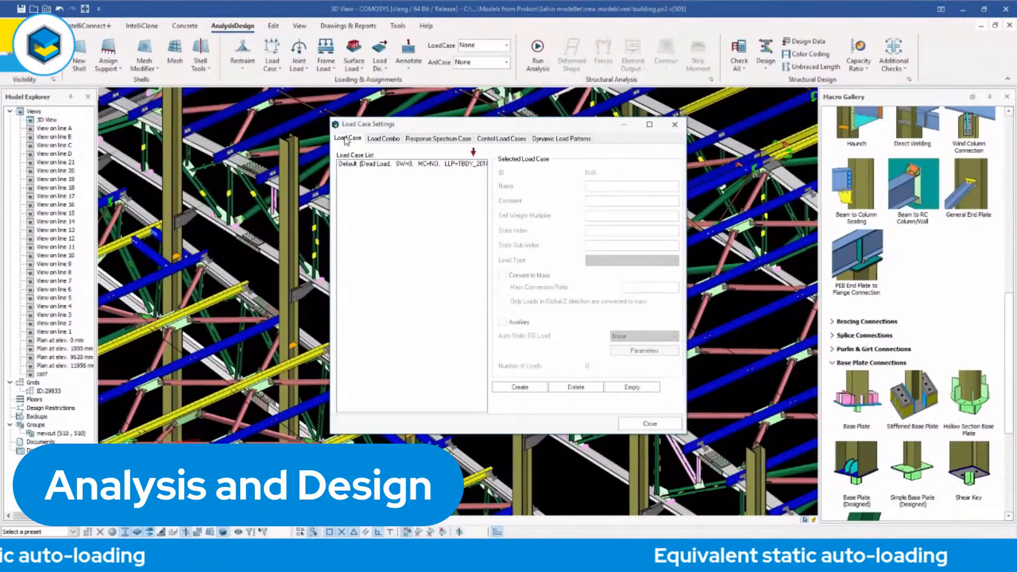
click(408, 164)
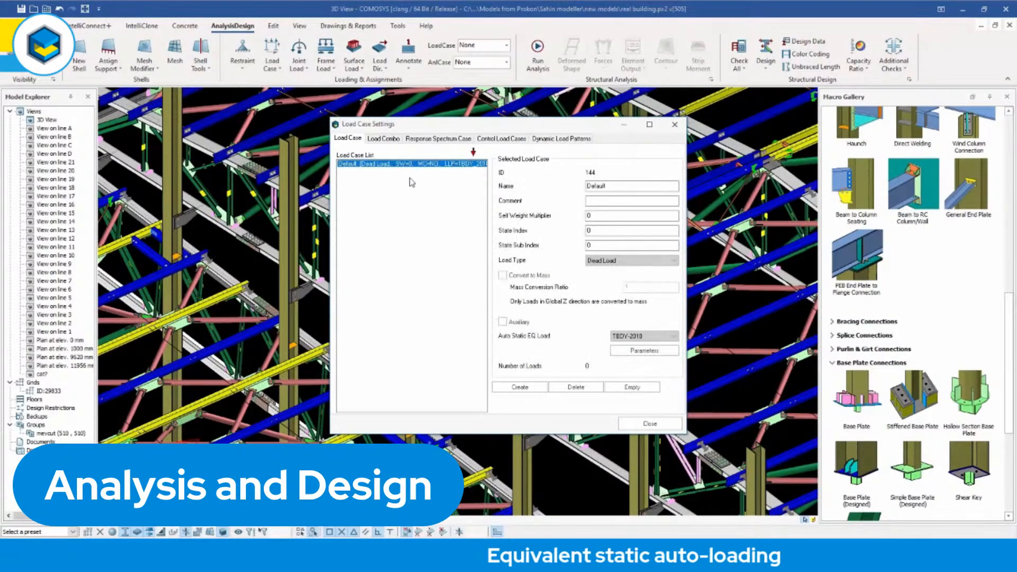
click(520, 387)
text(EQX)
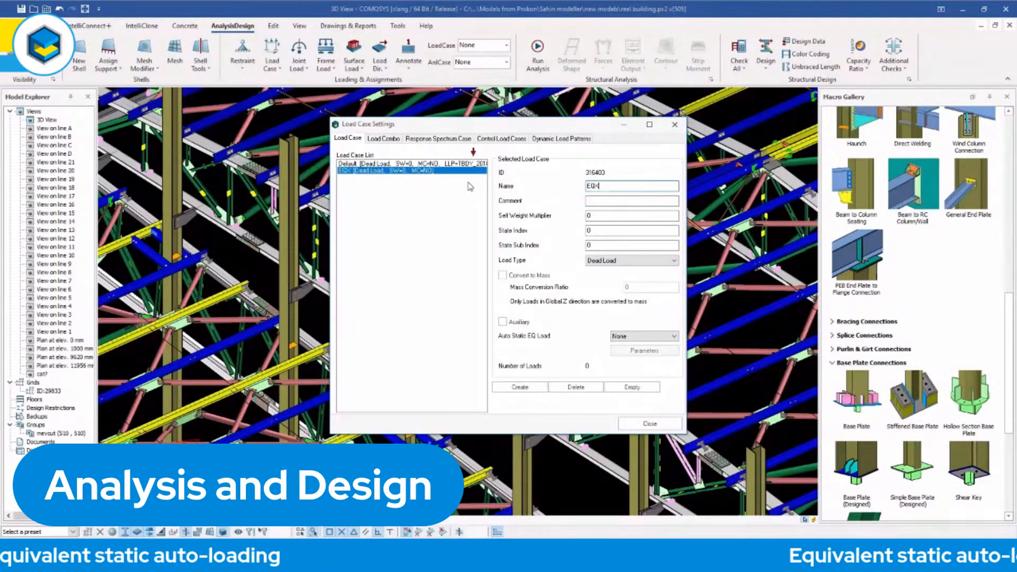
click(614, 261)
click(614, 298)
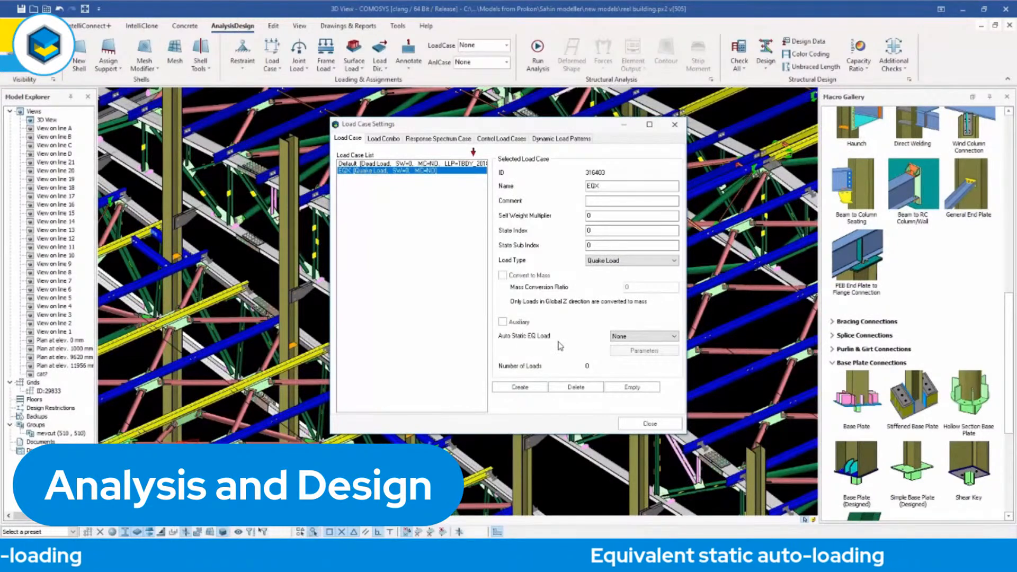
Assign the TBDY-2018 automatic static earthquake load to EQX and accept its parameters with the Automatic period method and soil class ZB.
click(659, 341)
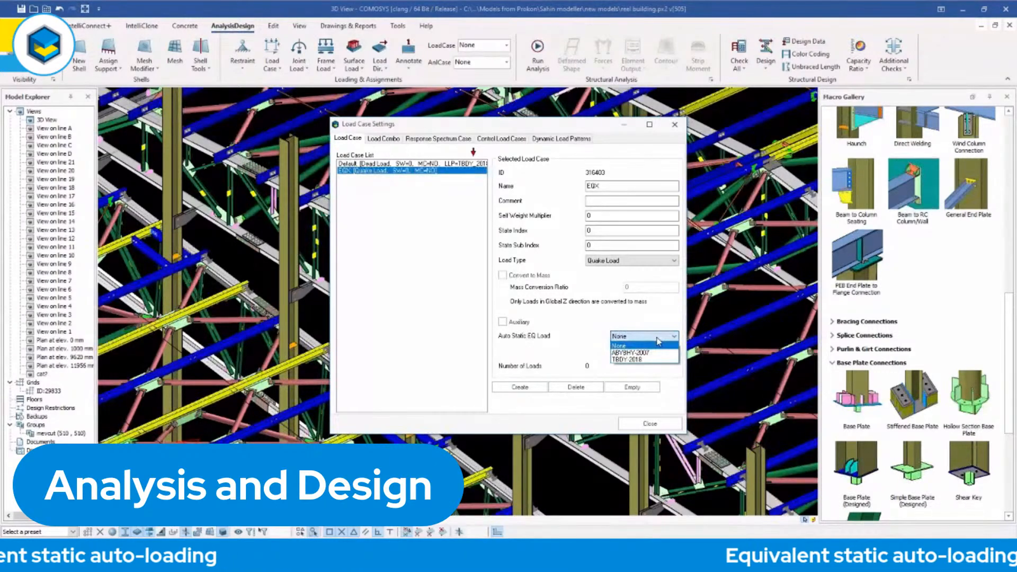
click(635, 360)
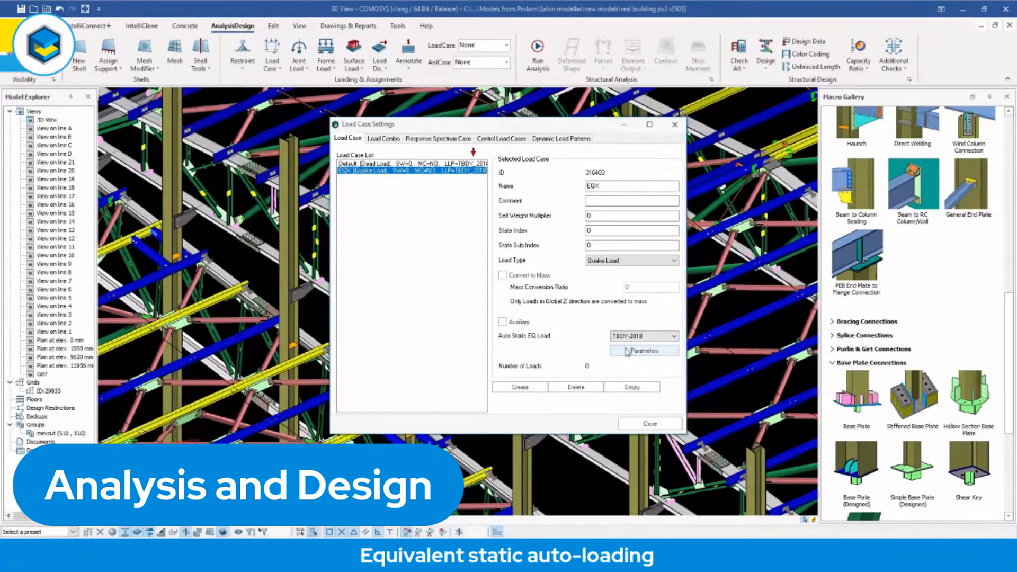
click(647, 355)
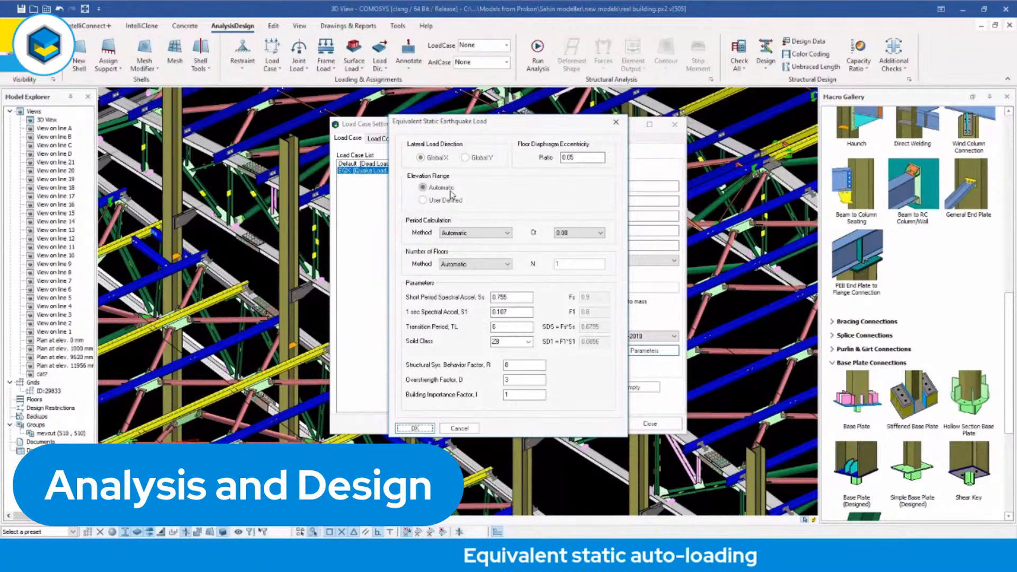
click(477, 234)
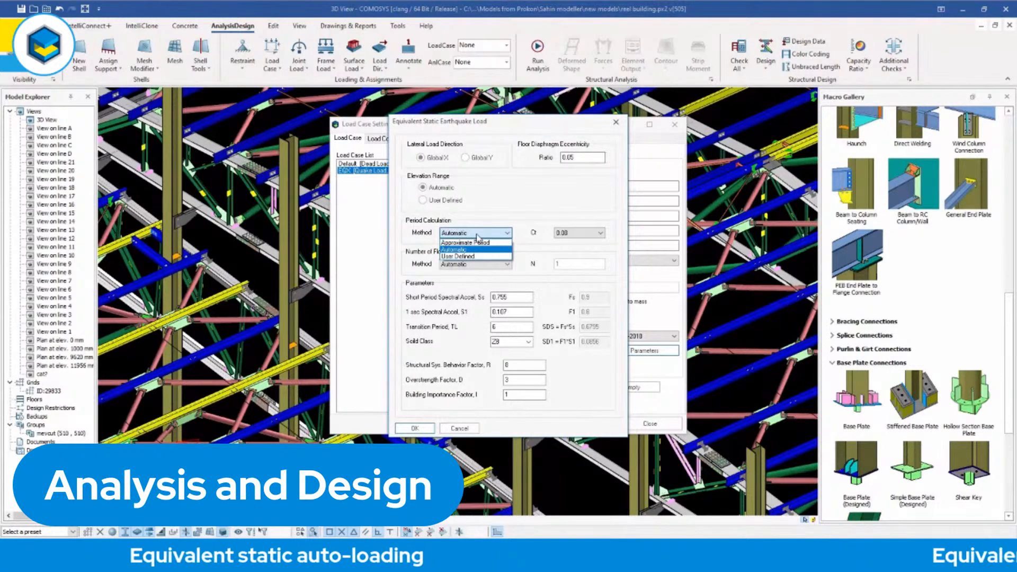
click(477, 235)
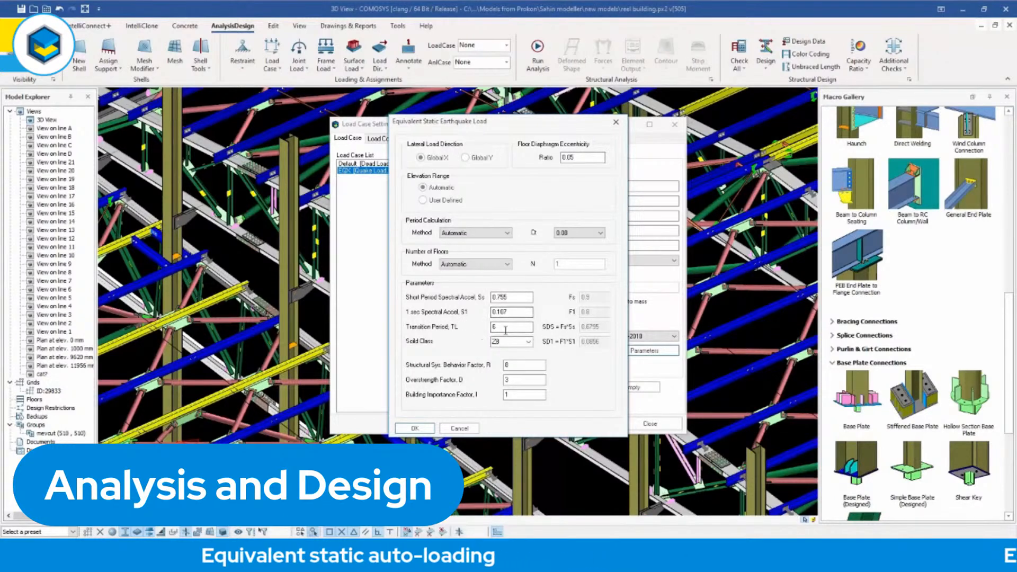
click(533, 344)
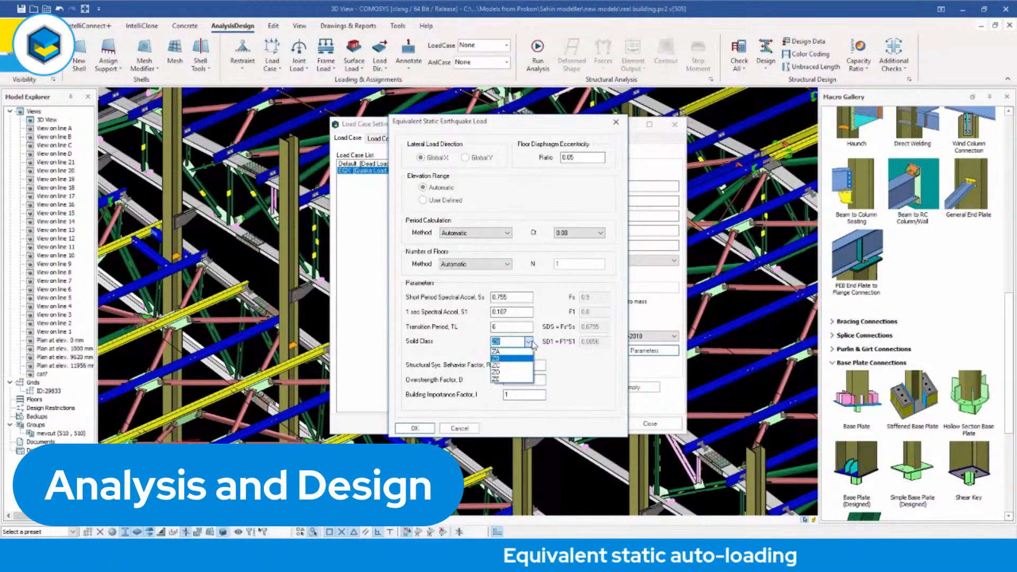
click(530, 343)
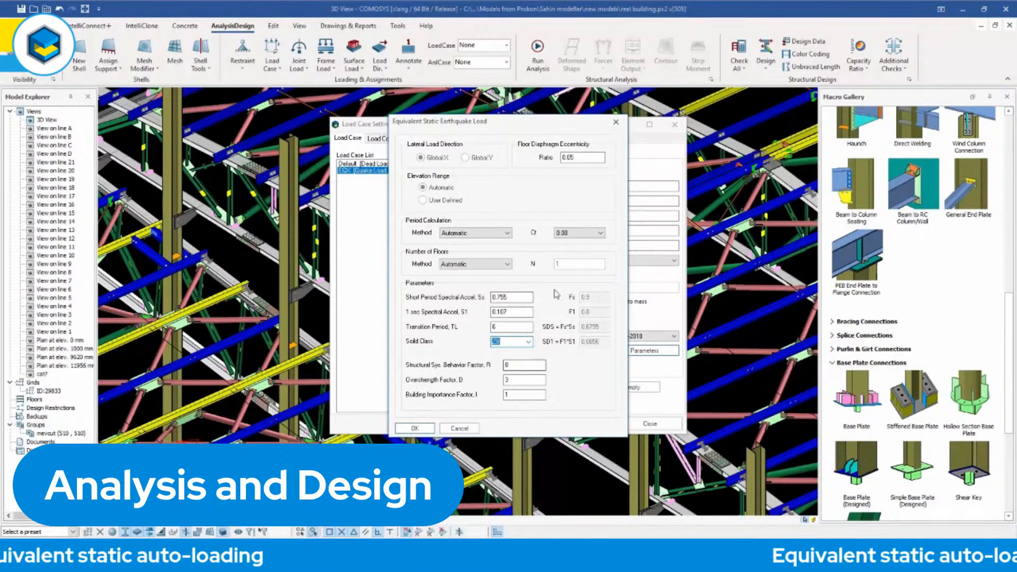
click(415, 429)
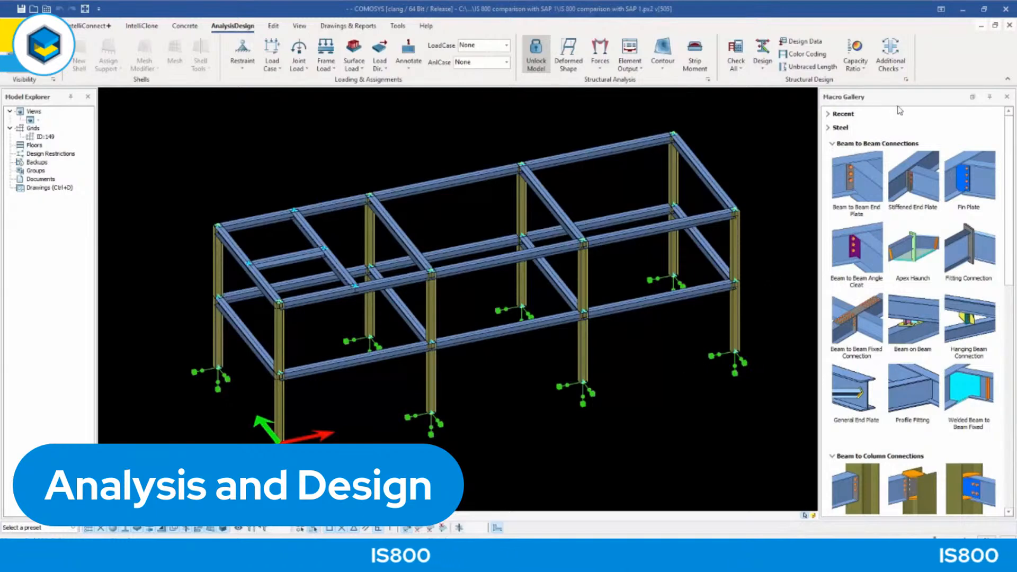
Open the structural design settings of the IS 800 comparison model.
click(908, 80)
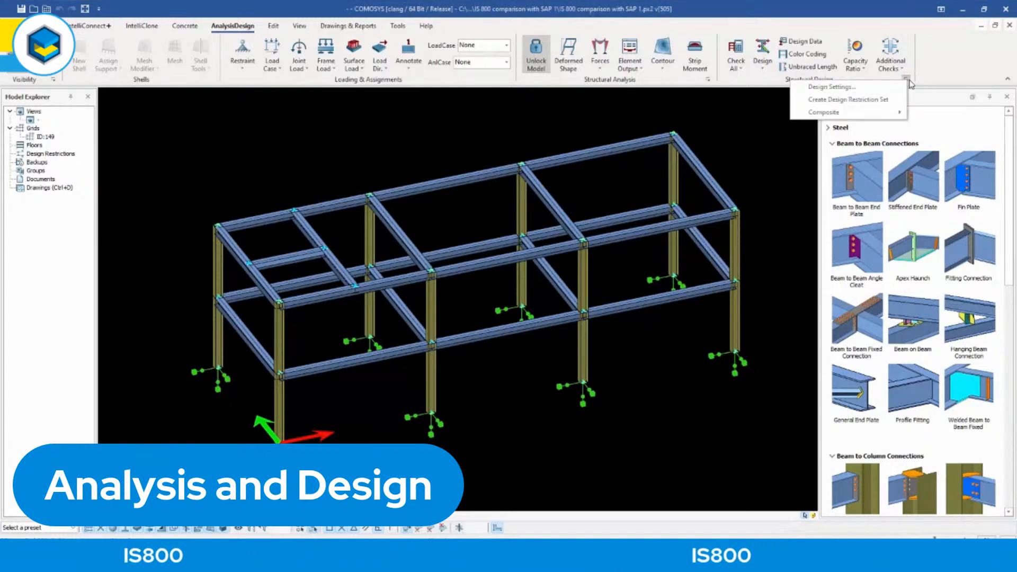
click(839, 87)
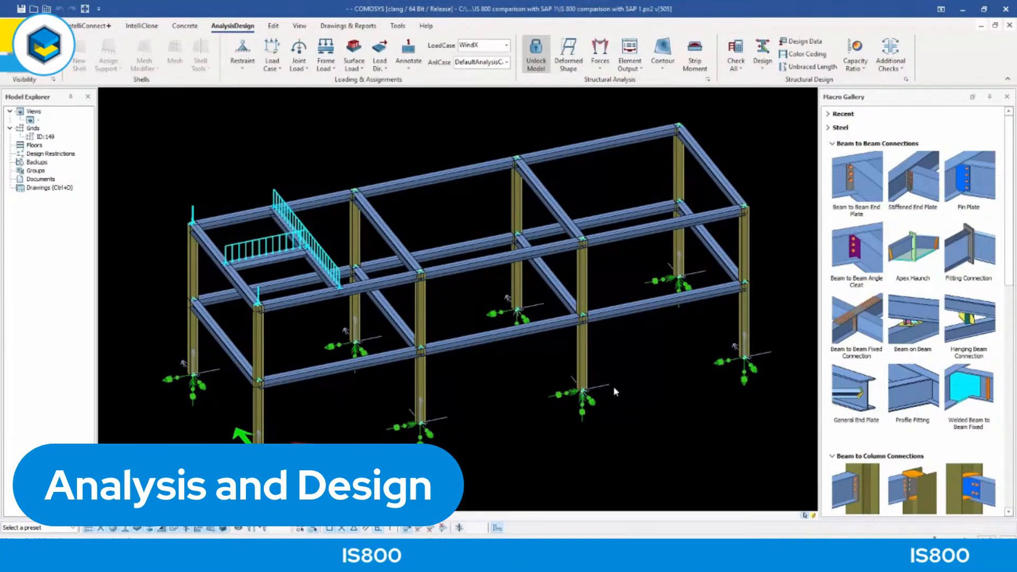
Run a design check on only the top-level rear edge beam in the end bay carrying the line loads.
middle_drag(627, 385, 633, 384)
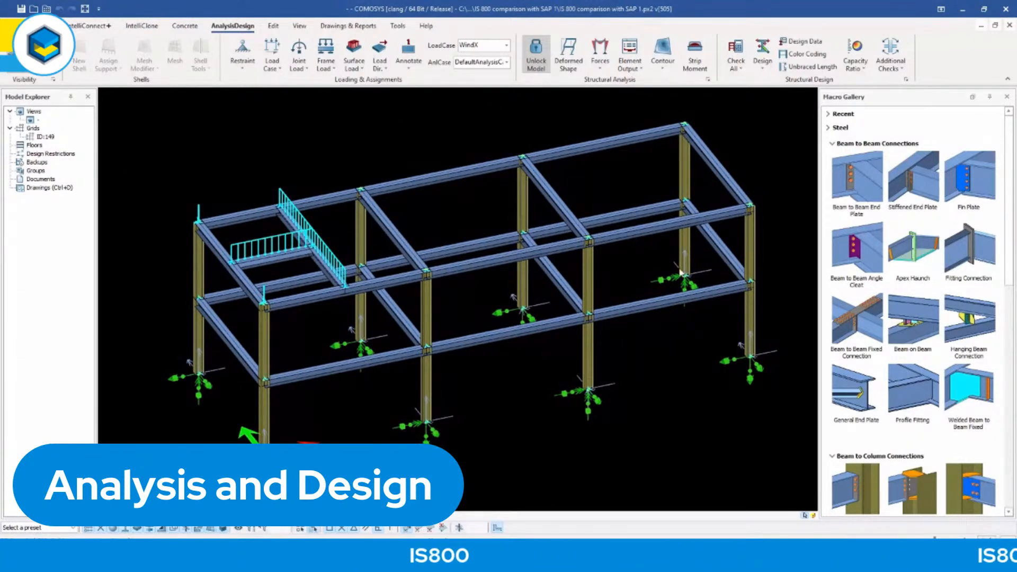
scroll(682, 273, up, 1)
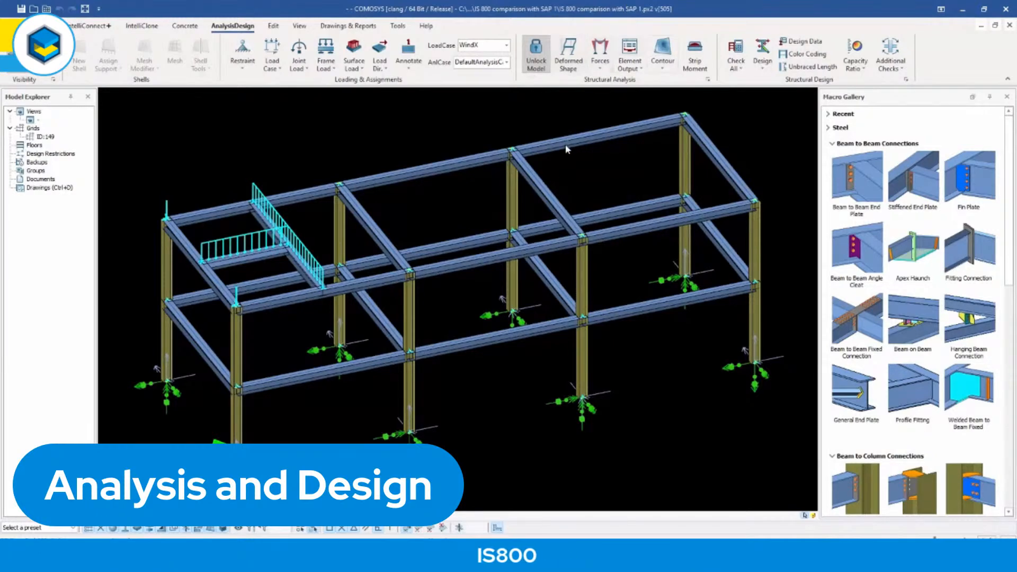
middle_drag(558, 190, 567, 187)
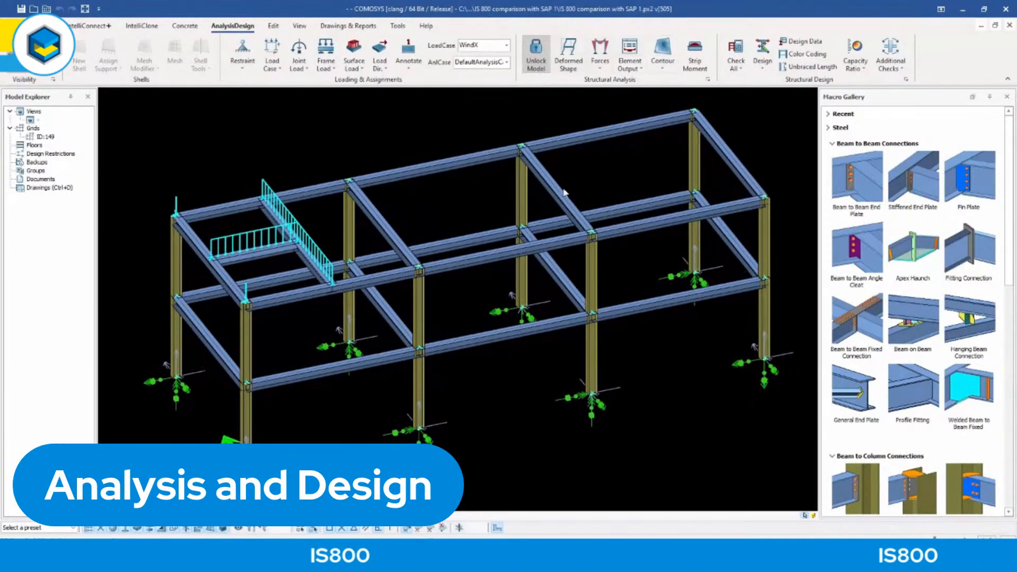
drag(710, 448, 188, 139)
key(Escape)
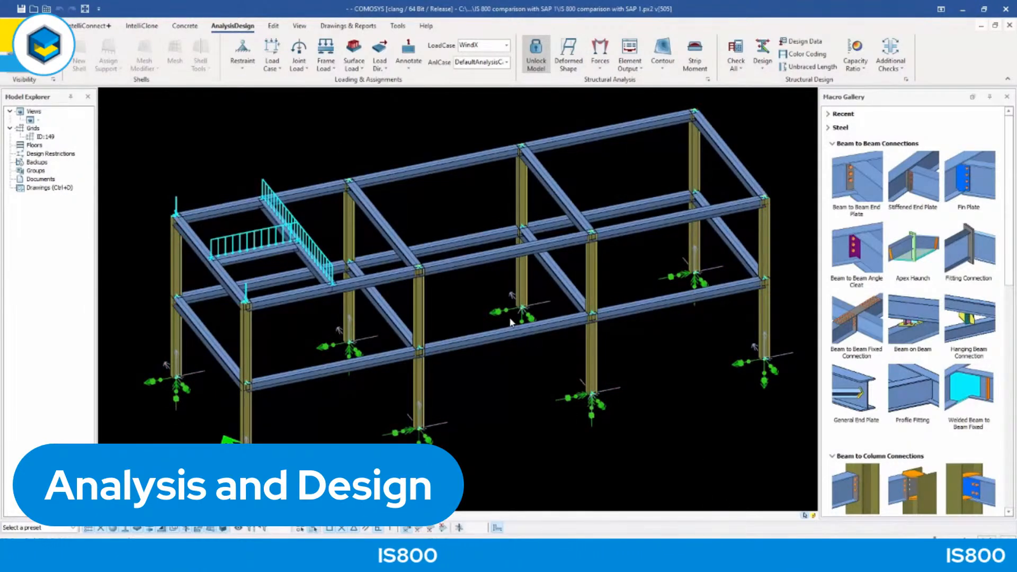
click(231, 213)
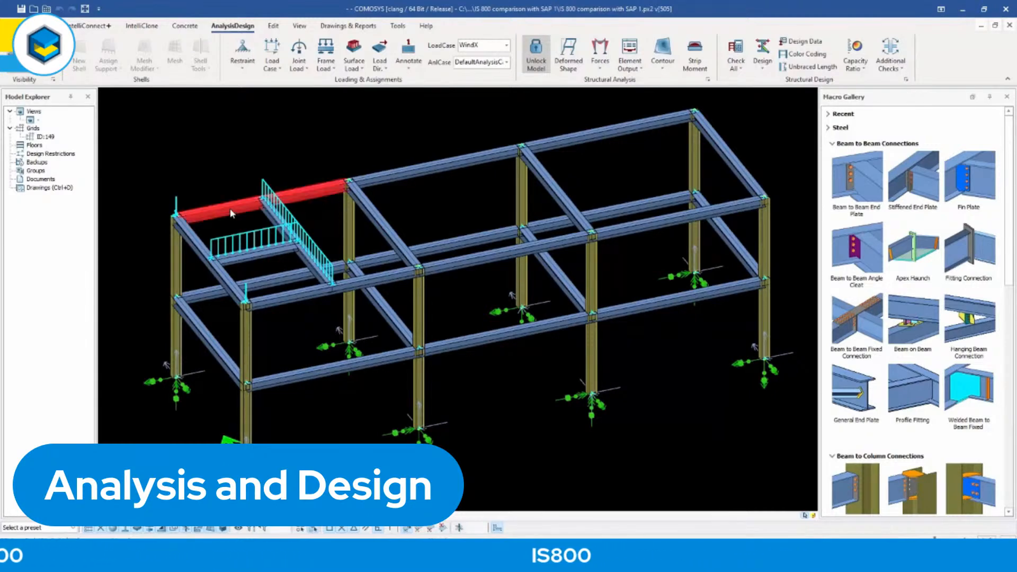
click(741, 71)
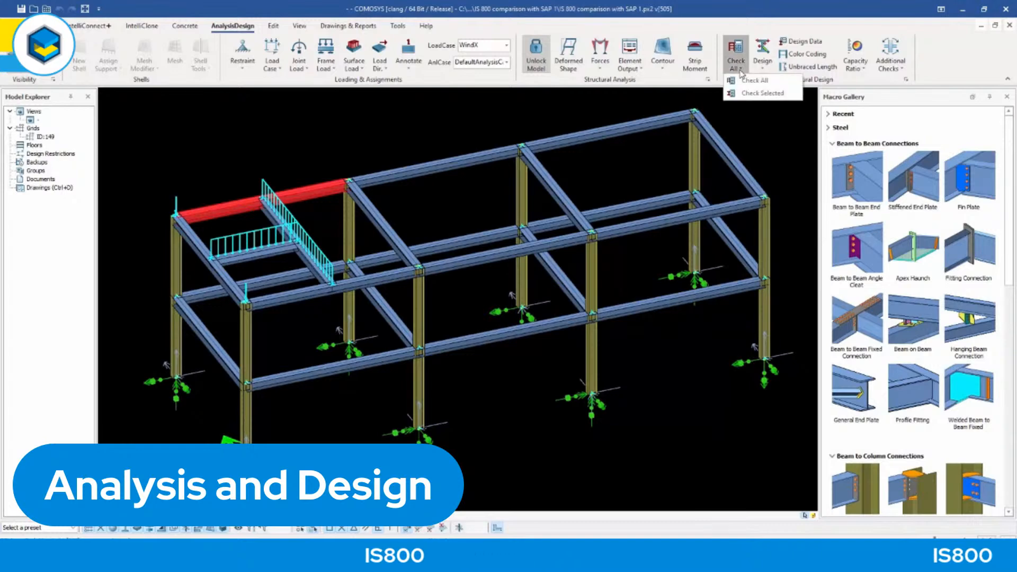
click(756, 94)
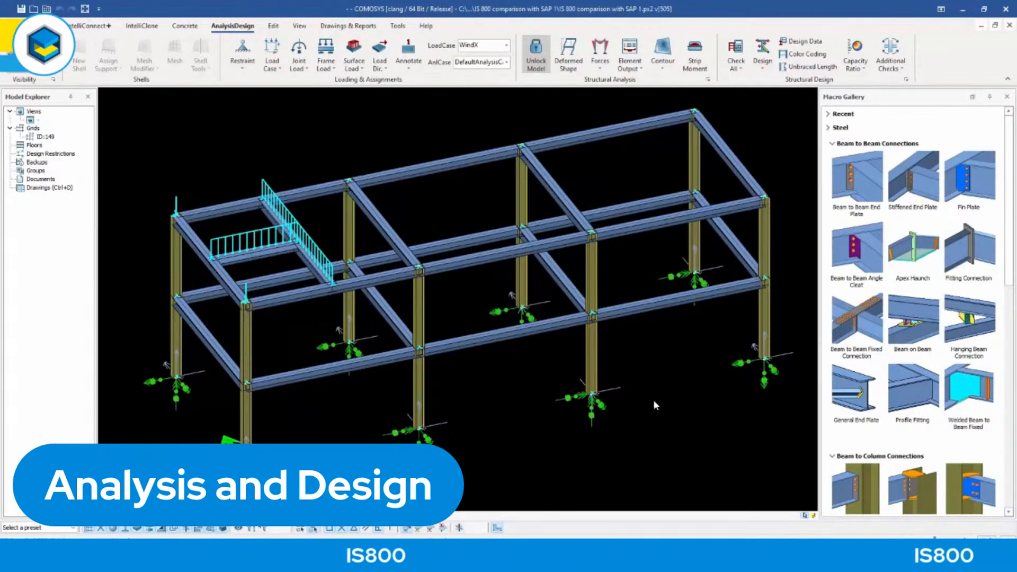
Repeat the check on the same edge beam and display its design data report beside the frame.
click(735, 66)
click(747, 94)
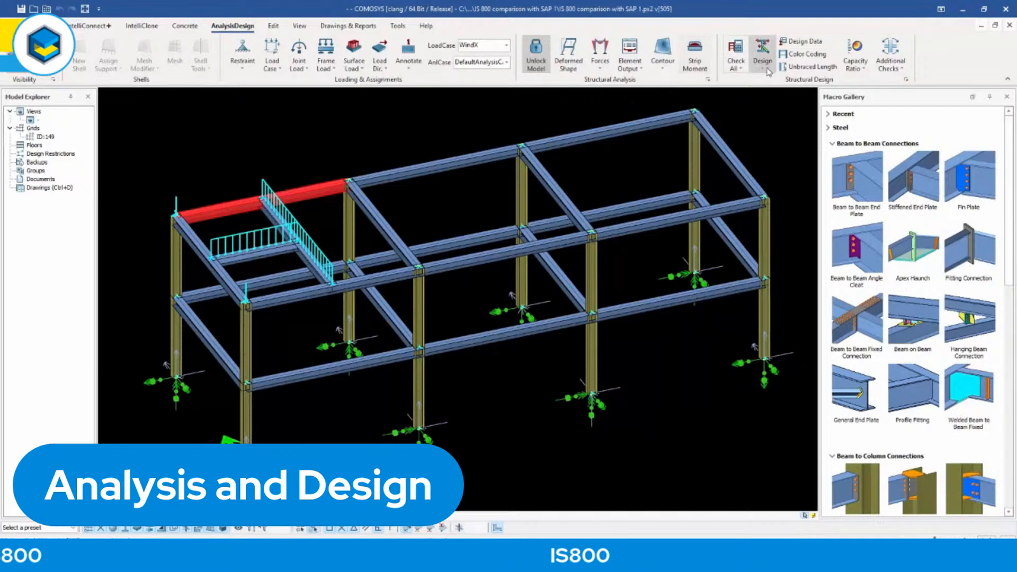
click(741, 68)
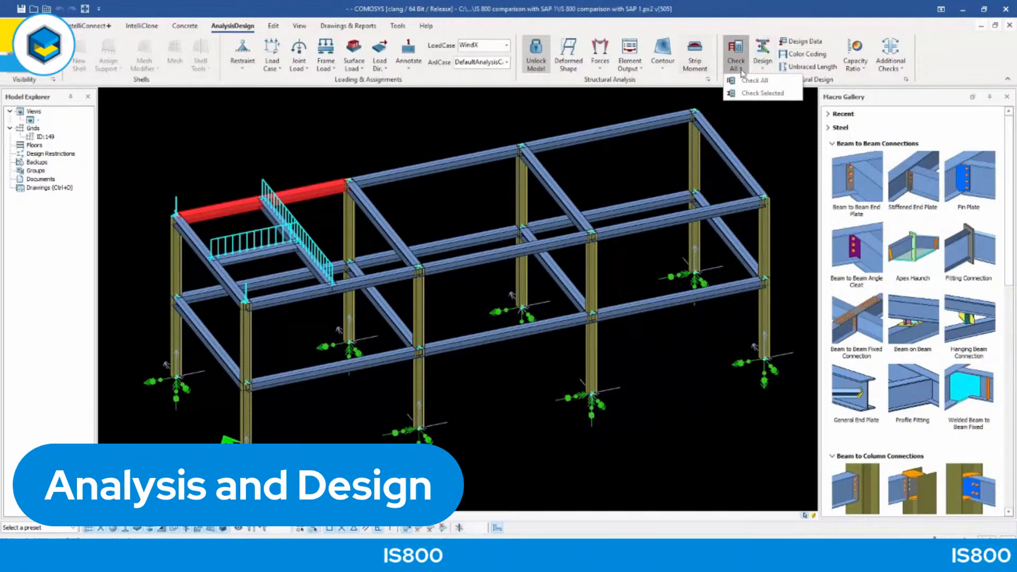
click(793, 25)
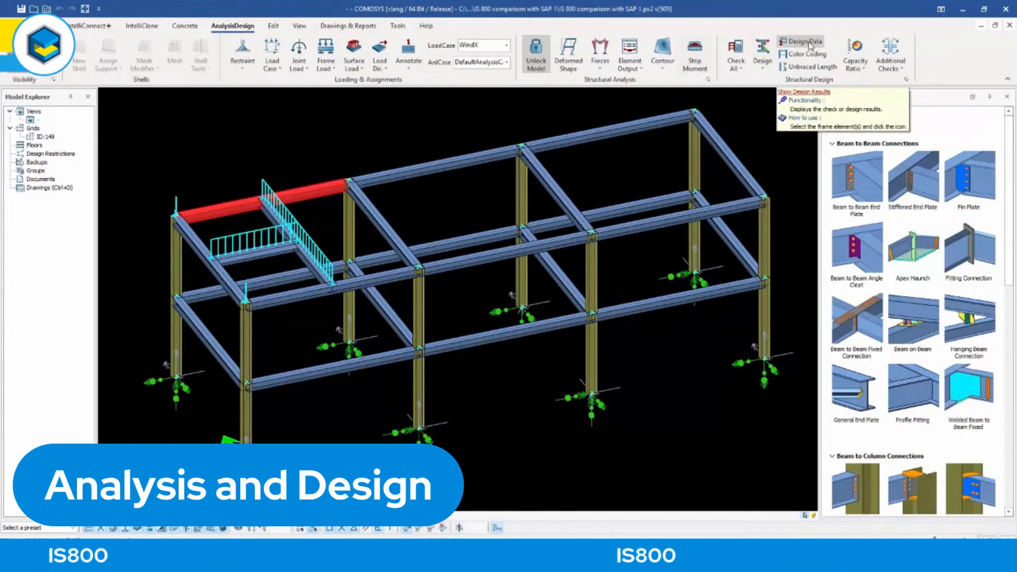
click(809, 45)
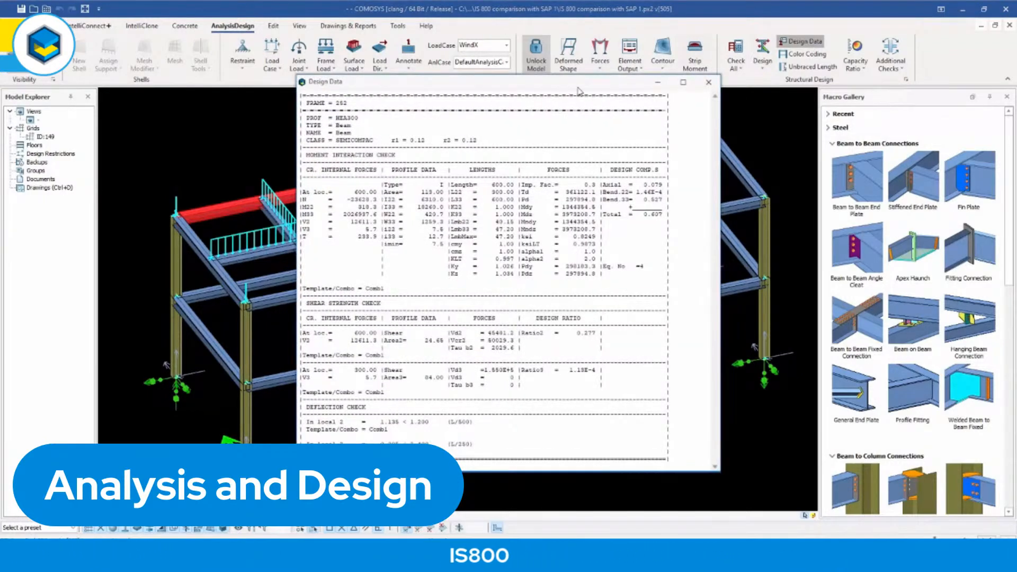
drag(579, 89, 752, 78)
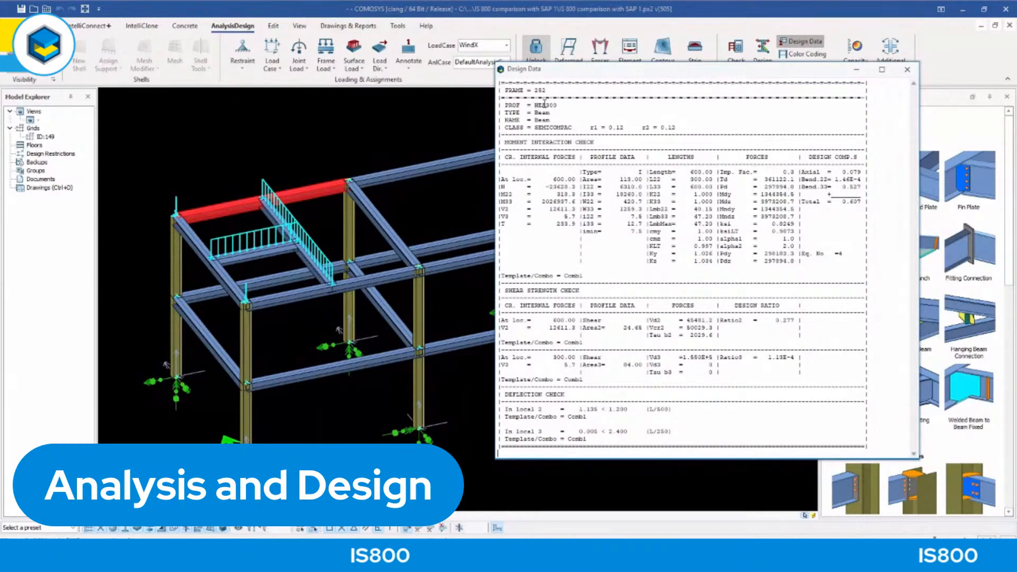
Examine the edge beam's section class and the moment interaction check's Td, Mndy and ksiLT entries in the design report.
drag(505, 128, 570, 128)
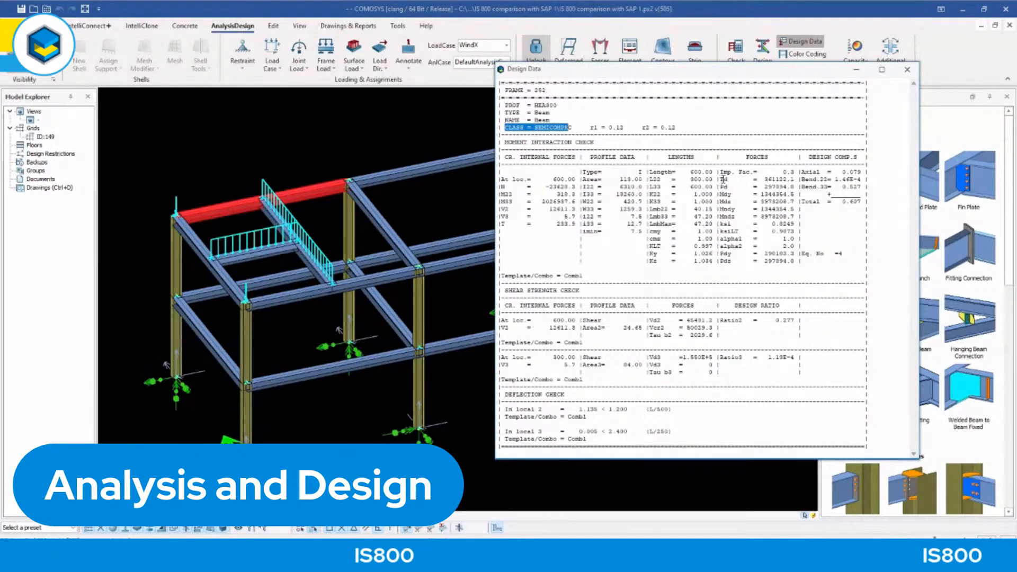
drag(721, 179, 791, 185)
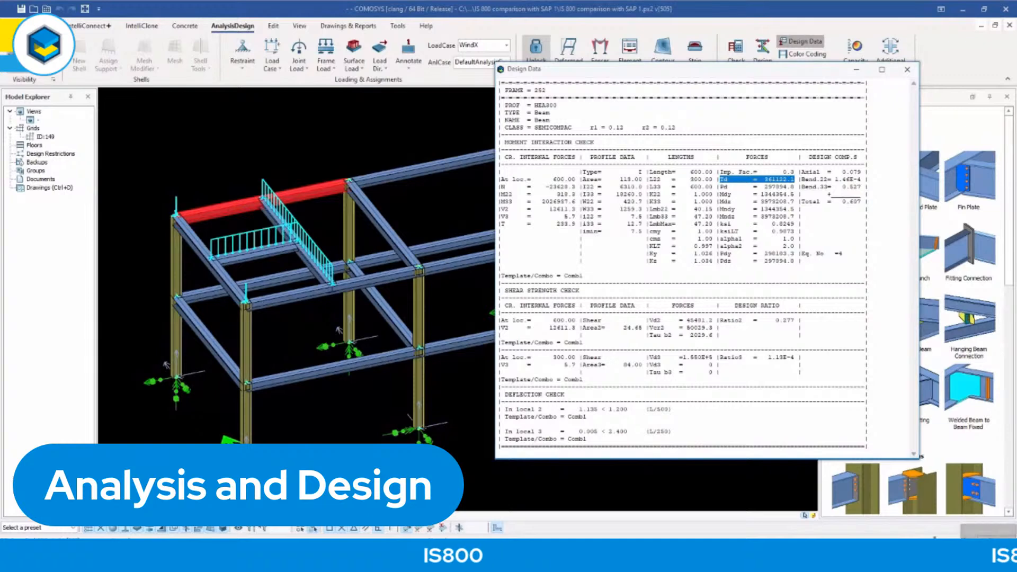
click(761, 224)
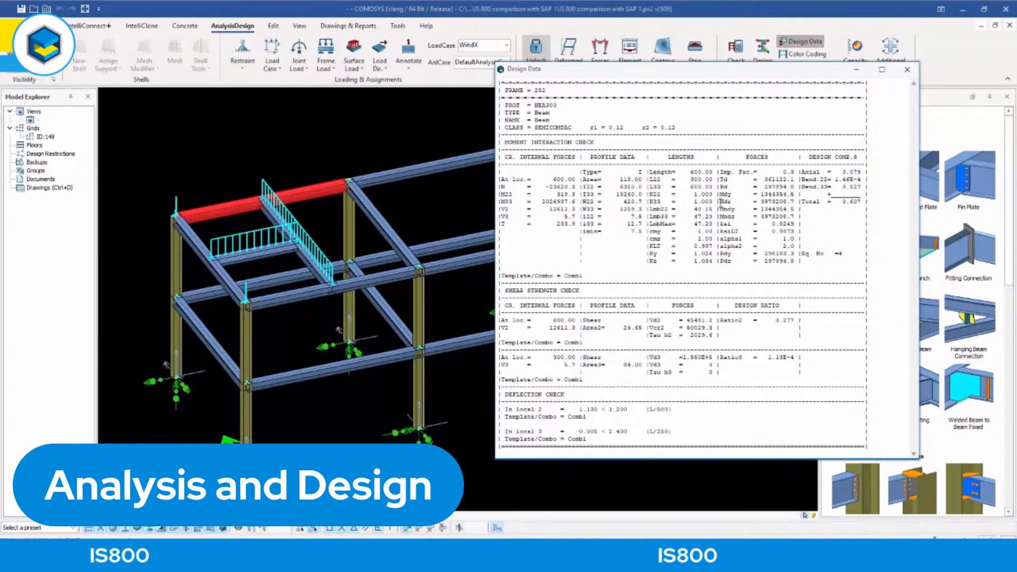
drag(719, 209, 798, 210)
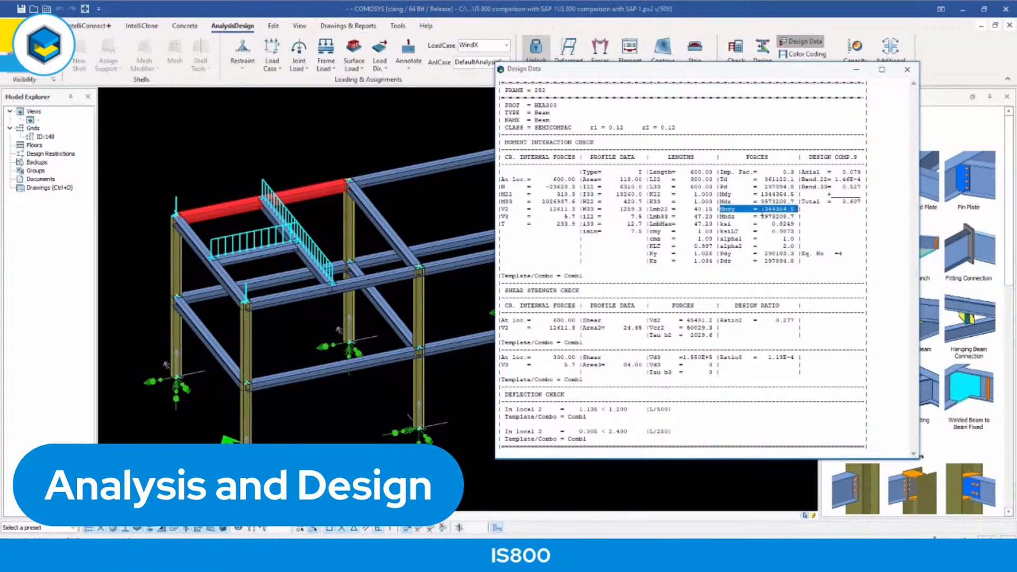
click(744, 202)
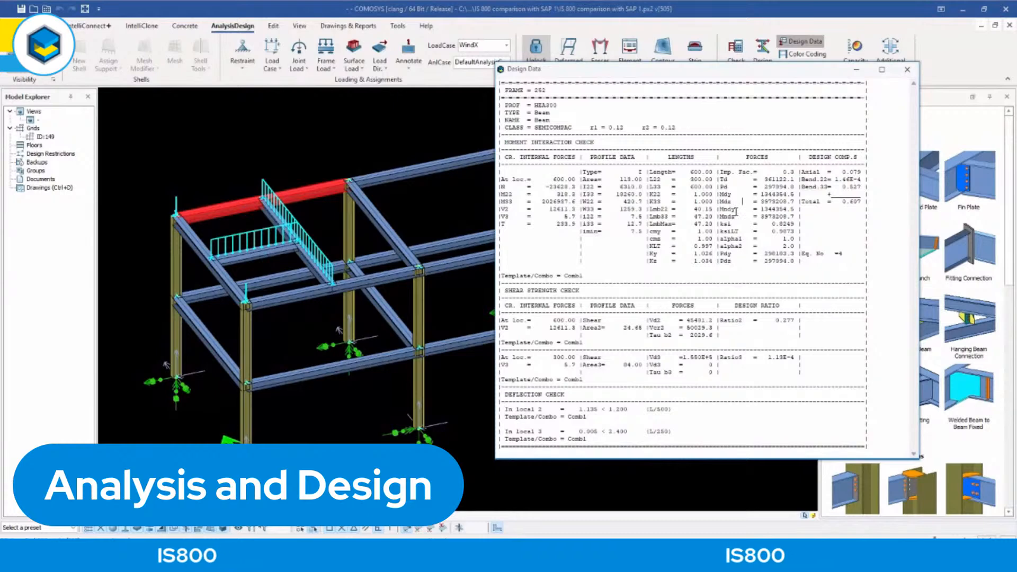
drag(720, 216, 795, 232)
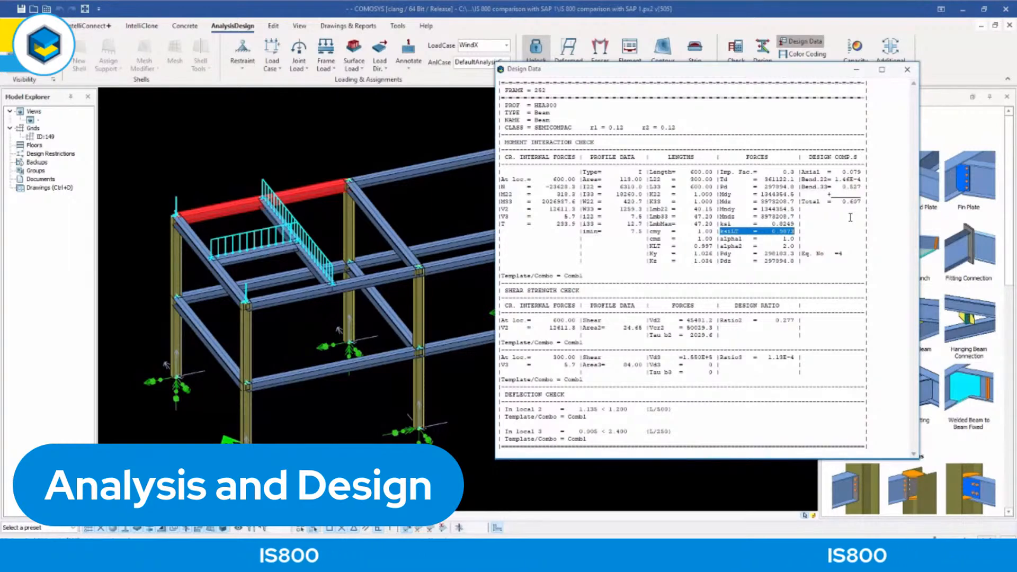
click(851, 217)
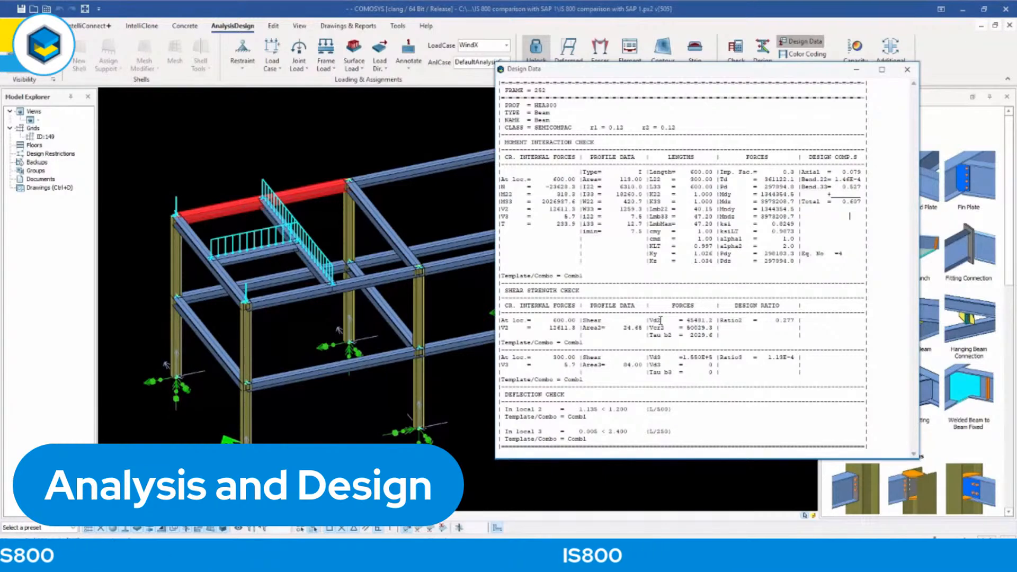
Examine the report's shear strength check, highlighting the Vcr2 capacity and the Ratio2 and Ratio3 design ratios.
drag(666, 327, 716, 328)
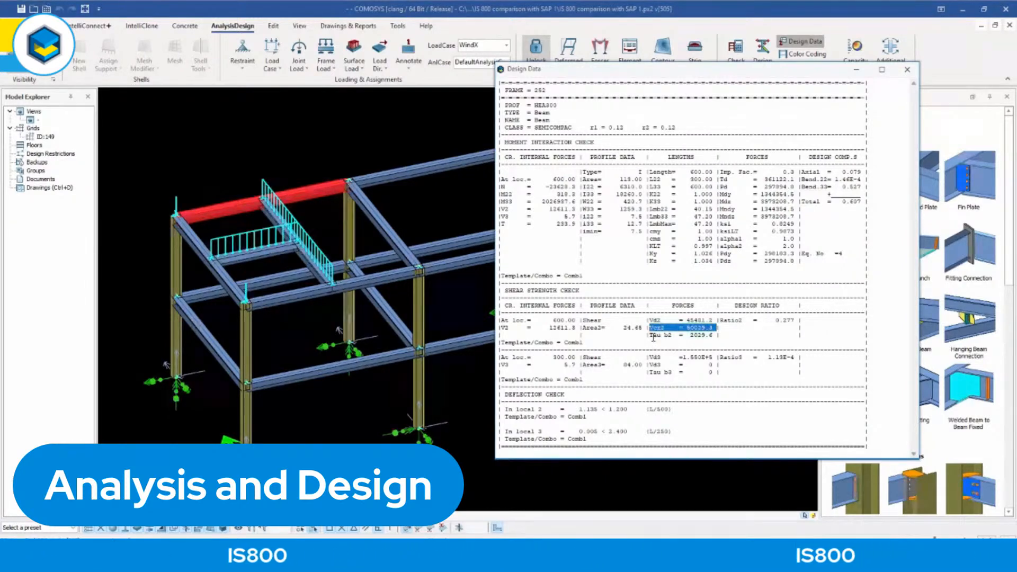
drag(651, 334, 794, 322)
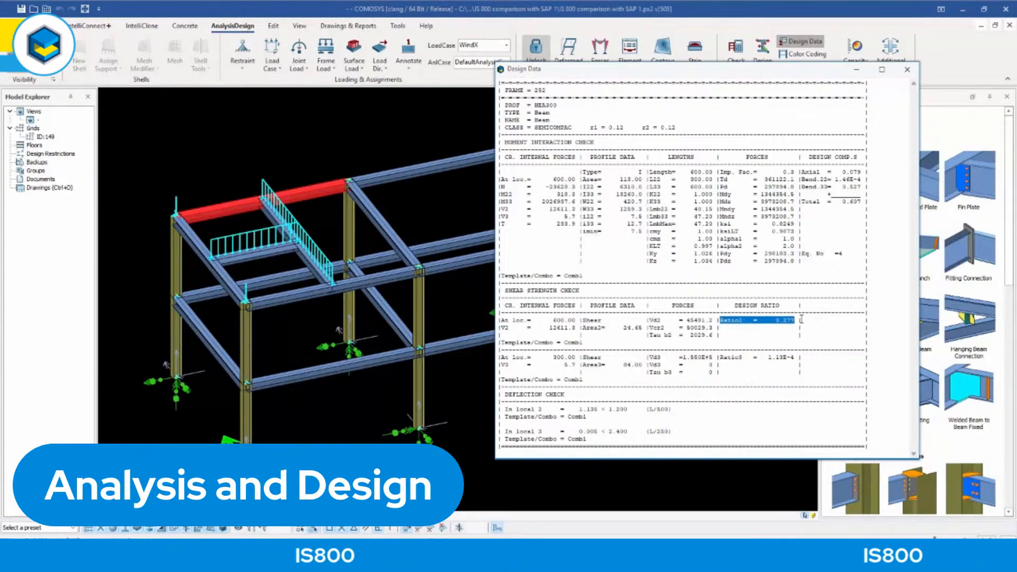
click(801, 324)
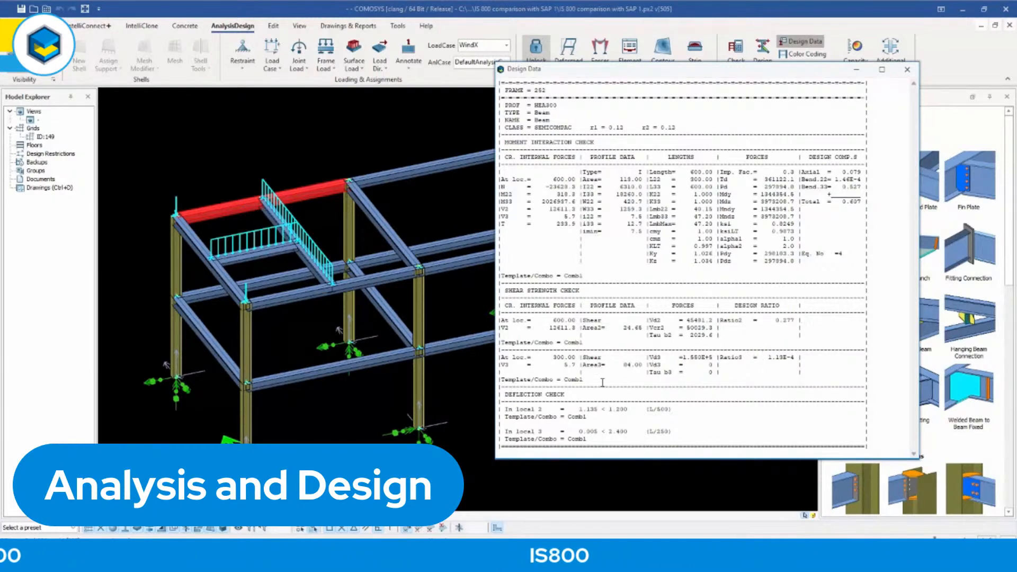
drag(765, 357, 797, 357)
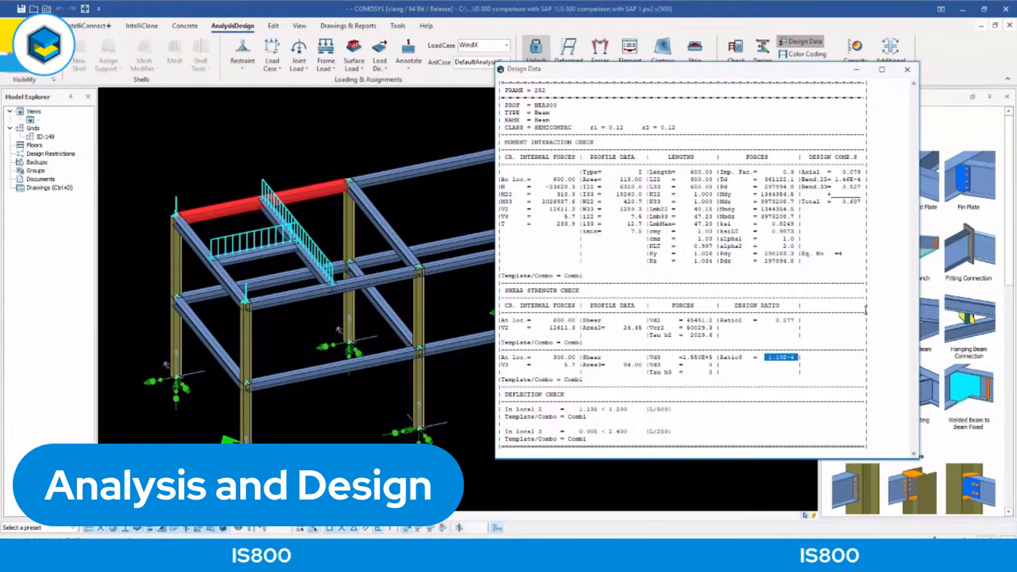
click(828, 150)
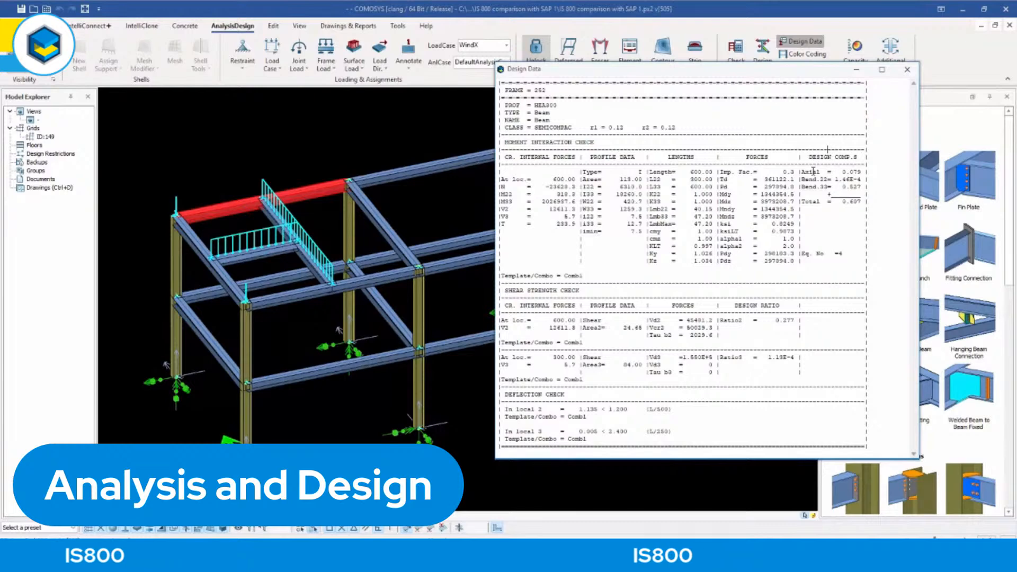
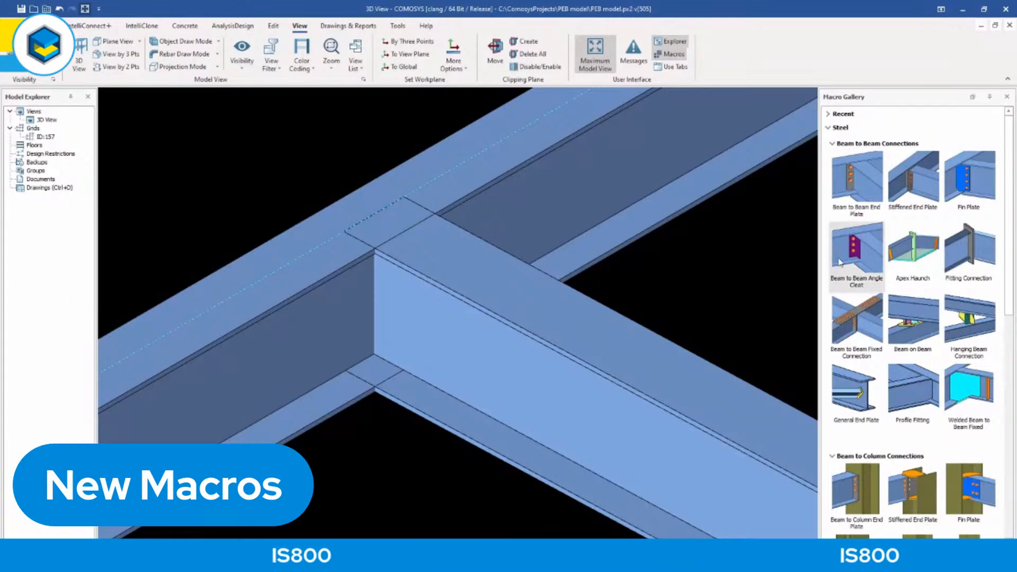
Connect the secondary beam to the main beam with a Beam to Beam Angle Cleat macro.
mouse_move(862, 251)
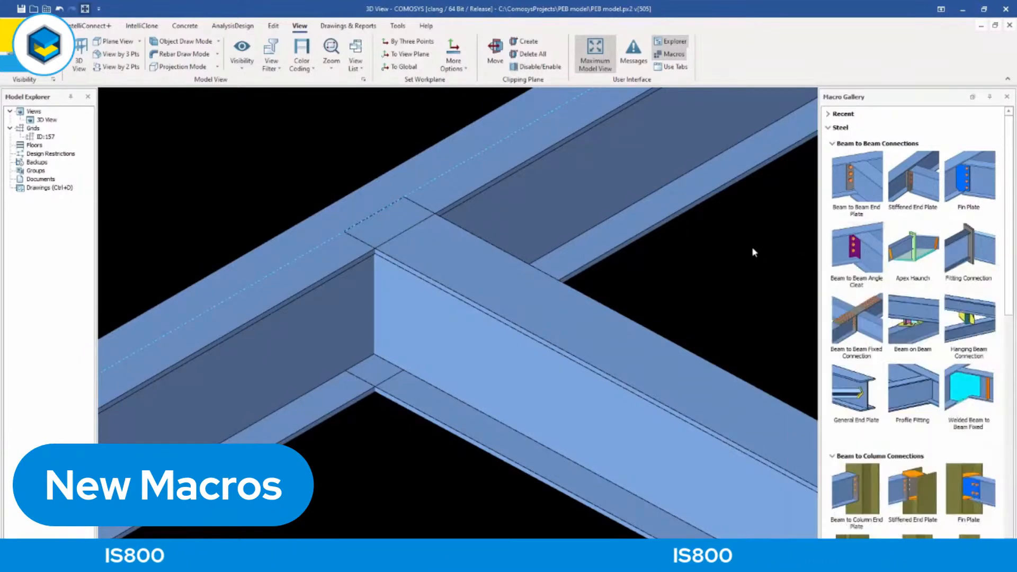
click(860, 255)
click(296, 352)
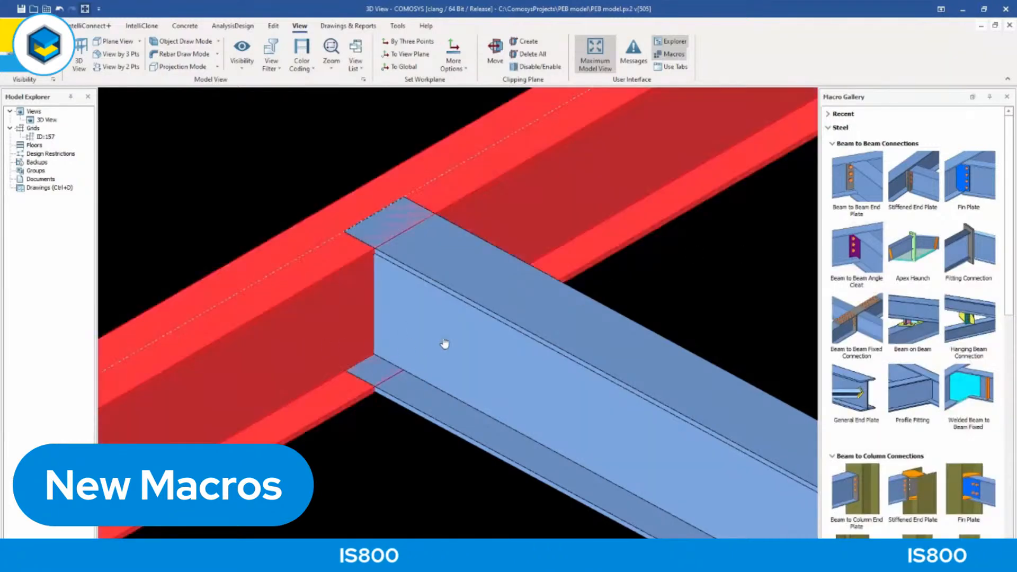
click(446, 343)
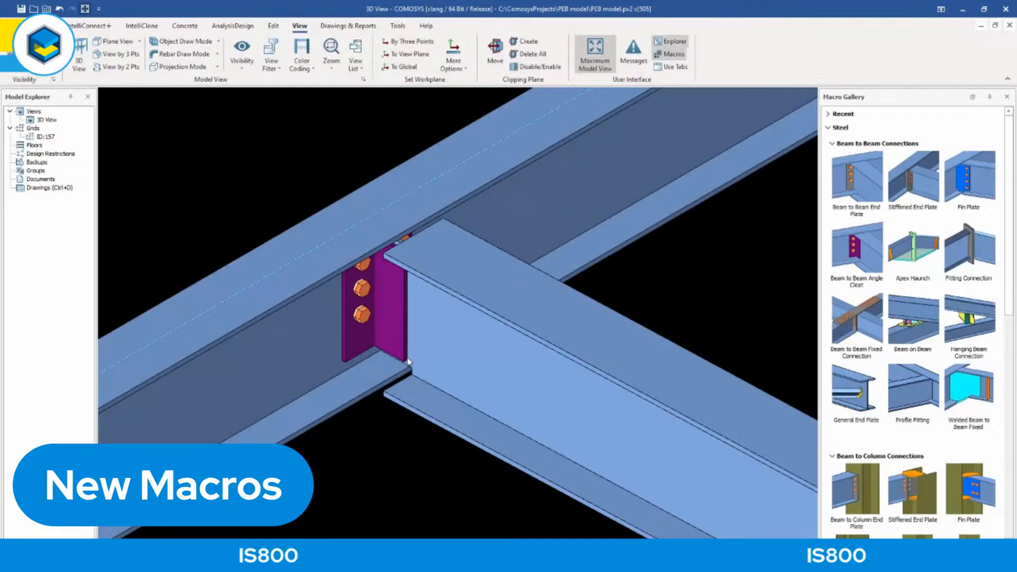
Change the angle cleat connection's secondary side from welded to Bolted Secondary Side.
click(394, 311)
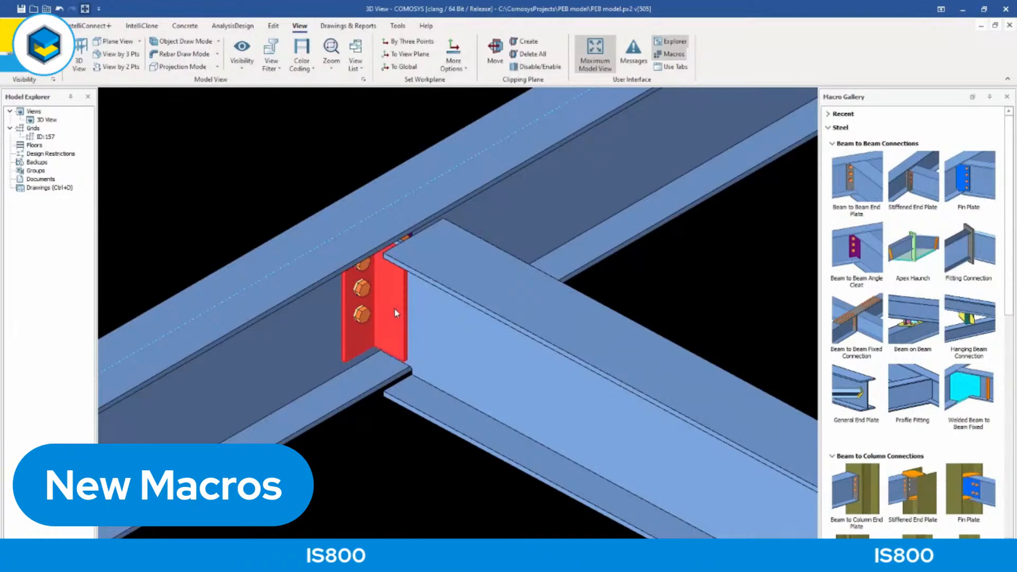
double_click(394, 312)
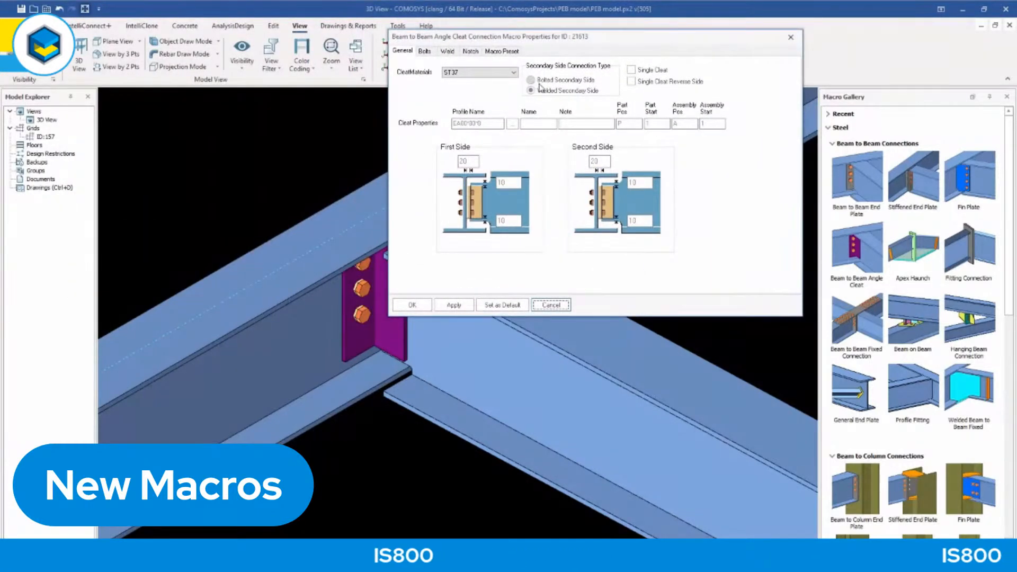
click(562, 79)
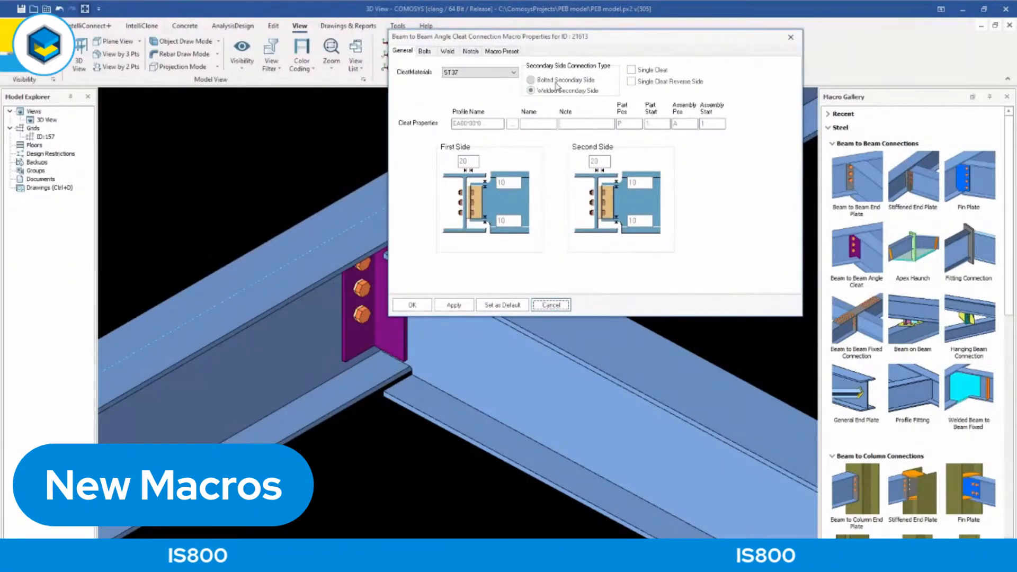
click(413, 305)
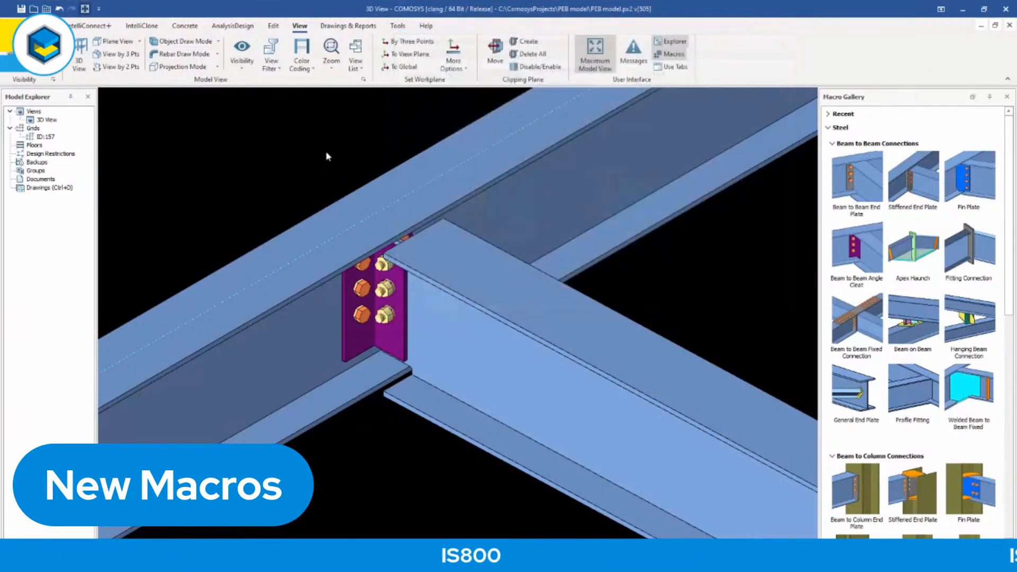
mouse_move(385, 300)
middle_down()
mouse_move(386, 233)
mouse_move(384, 298)
middle_up()
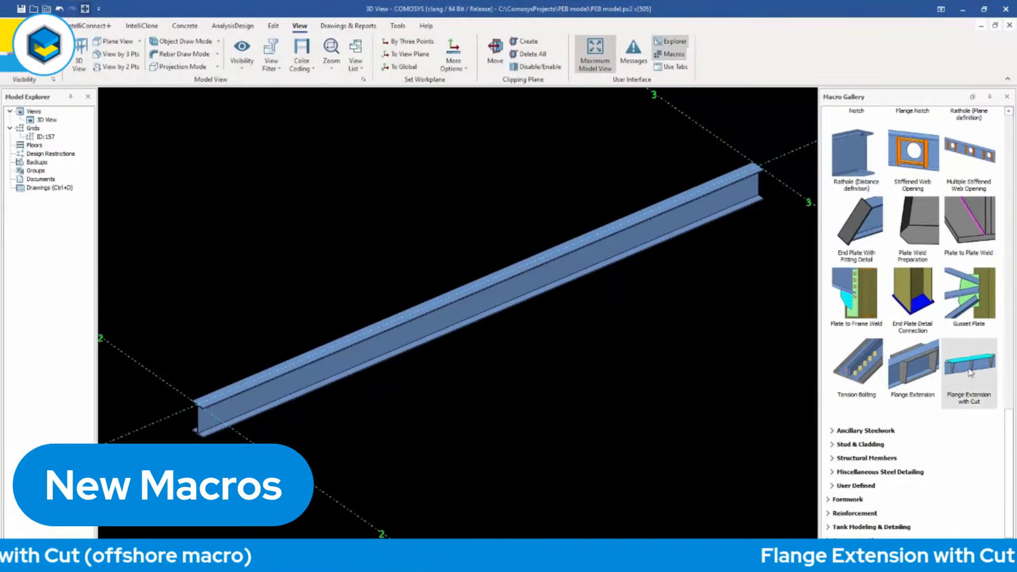
Place a Flange Extension with Cut on the beam between grids 2 and 3.
click(435, 324)
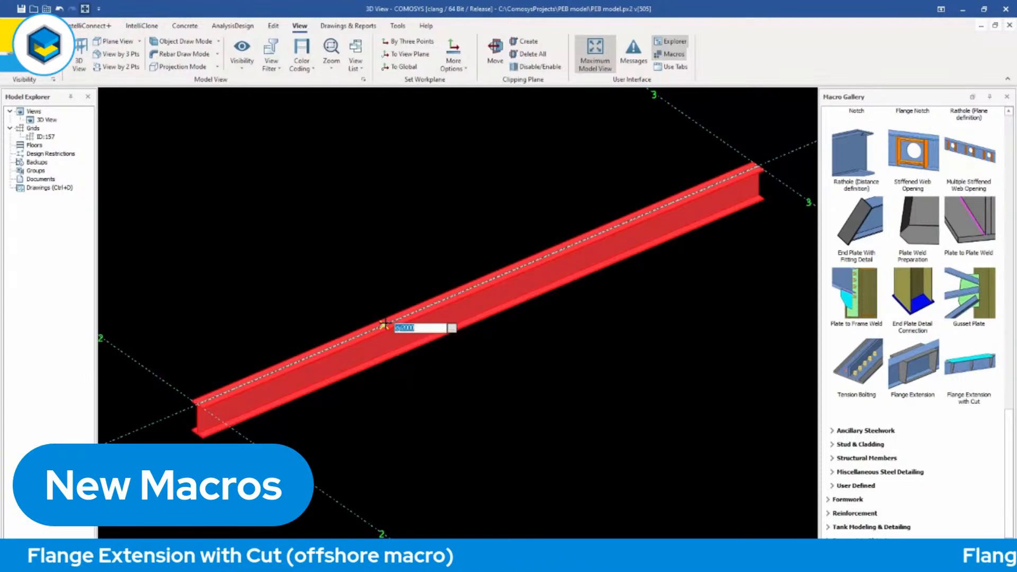
click(386, 323)
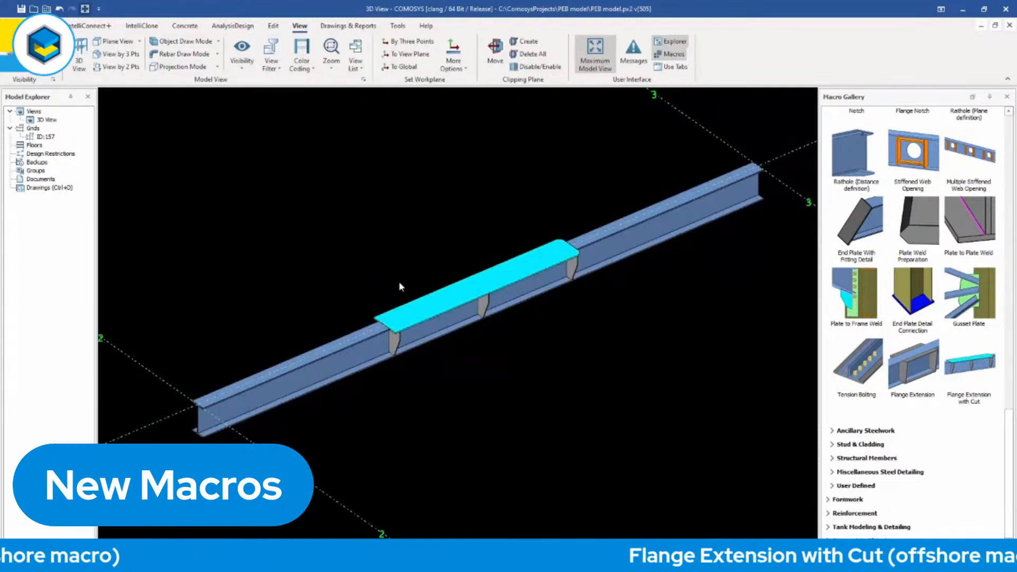
Examine the flange extension's top plate, the cut in the beam flange and the supporting stiffeners from above and below.
scroll(394, 338, up, 8)
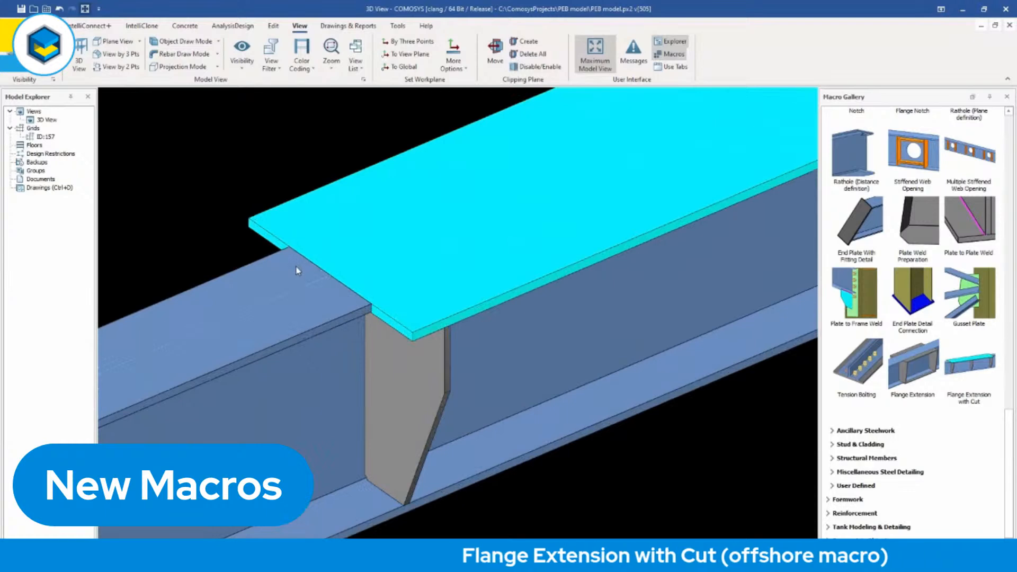
middle_drag(349, 326, 366, 265)
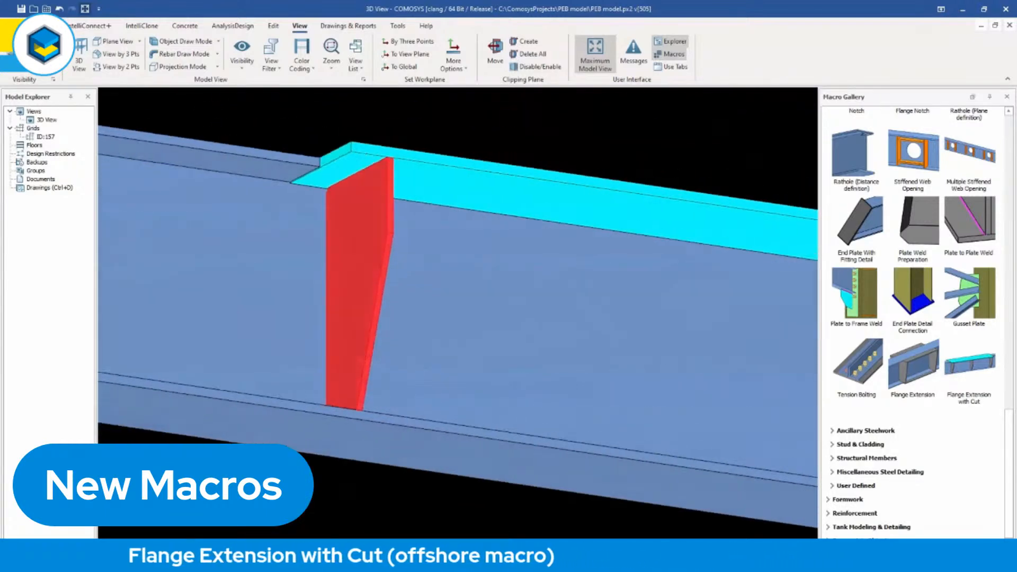
scroll(315, 173, up, 3)
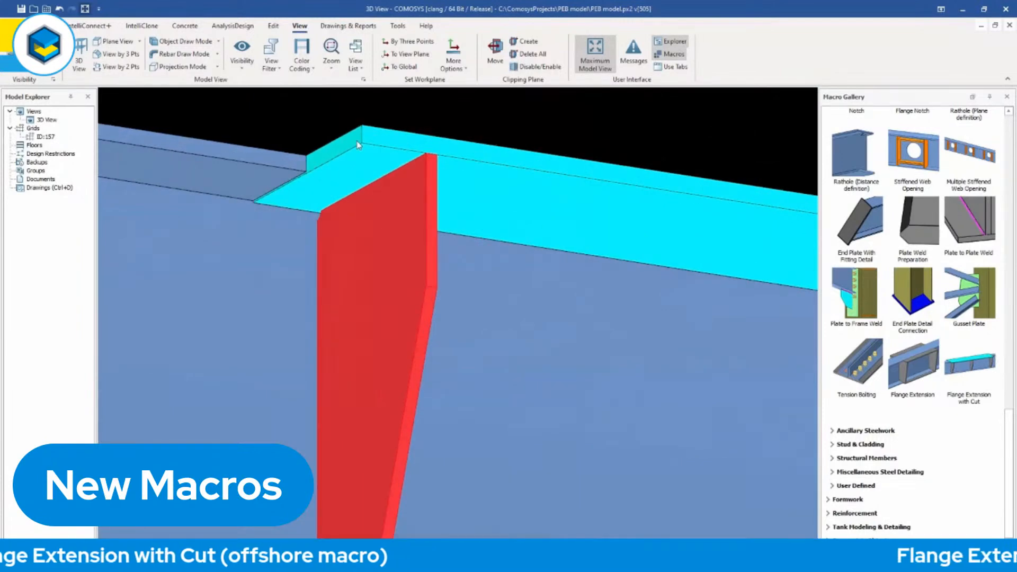
scroll(369, 200, down, 3)
middle_drag(369, 203, 371, 228)
scroll(372, 232, down, 5)
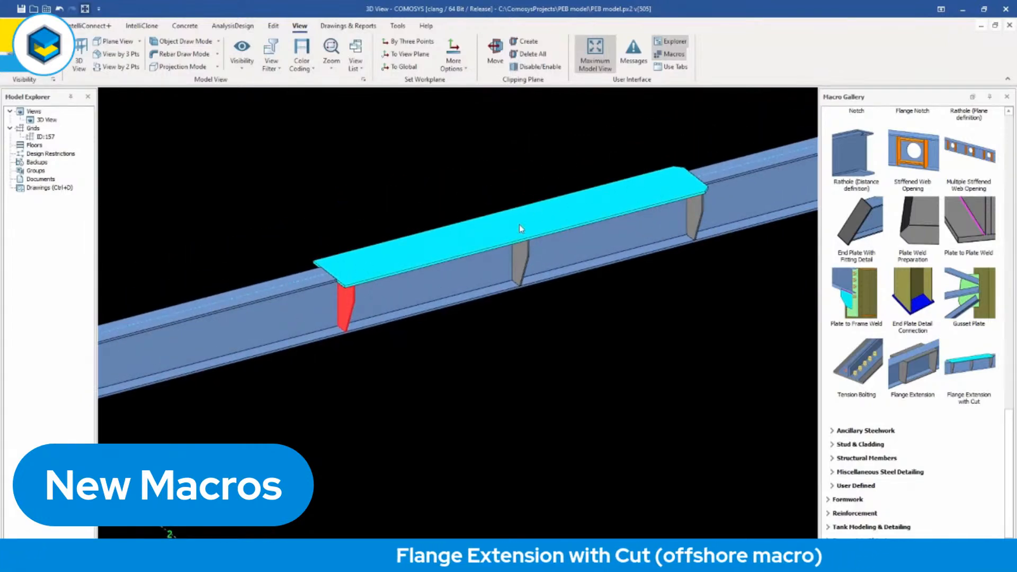
click(460, 249)
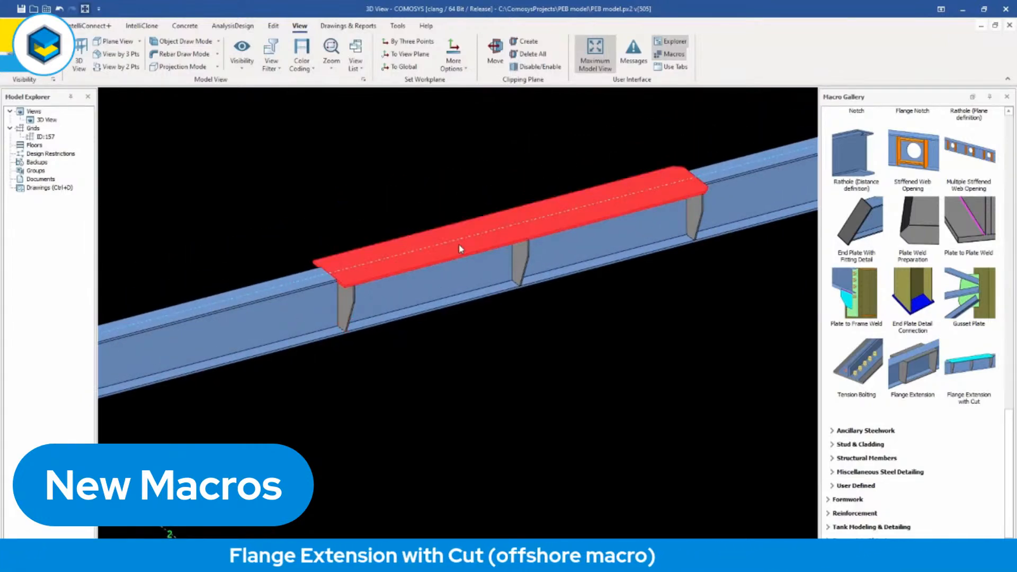
key(Escape)
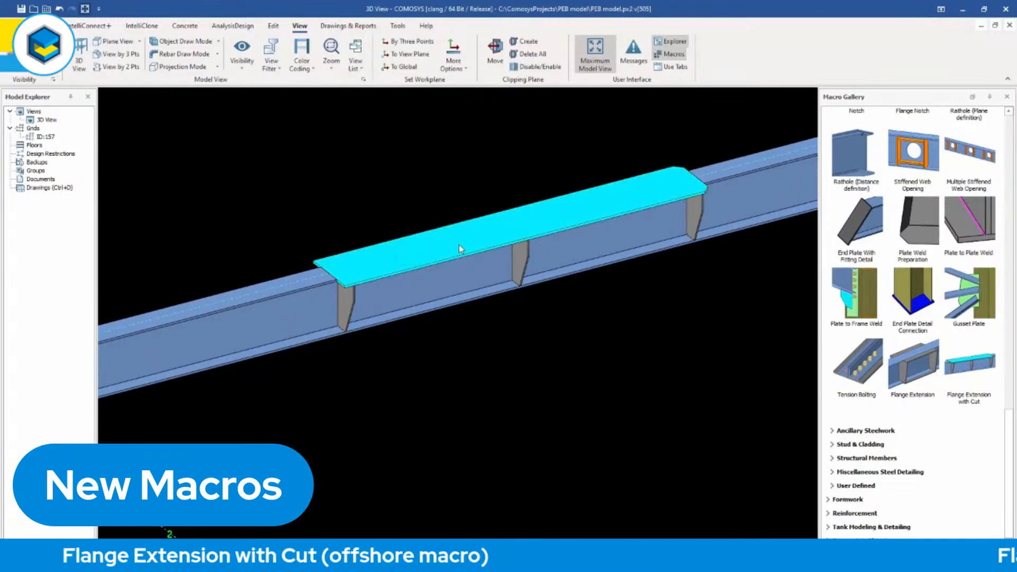
Set the flange extension's top plate length to 500.
double_click(458, 244)
drag(208, 14, 268, 34)
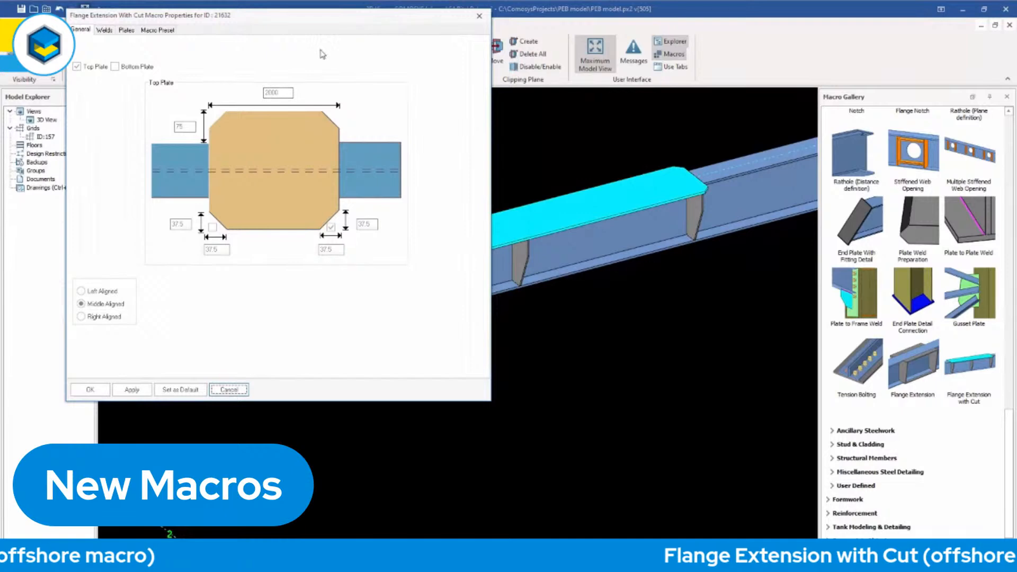
double_click(276, 93)
text(500)
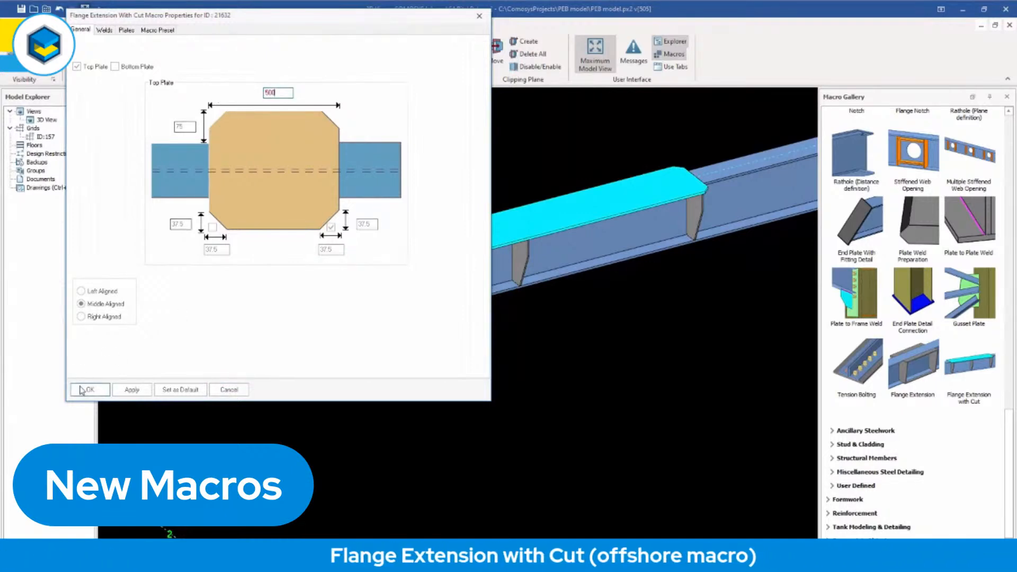
click(90, 389)
middle_drag(515, 241, 540, 225)
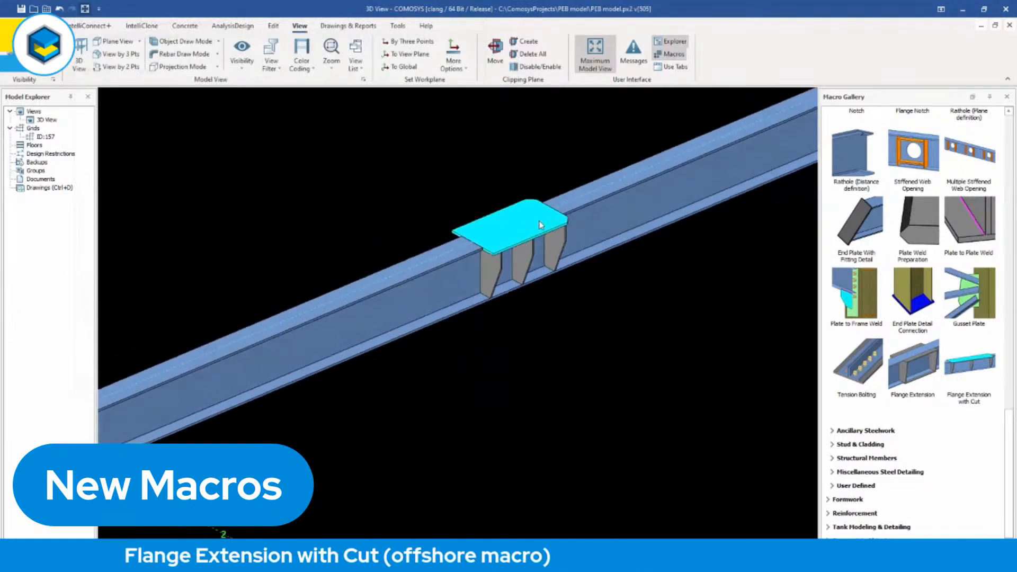
Try Left Aligned for the flange extension and restore Middle Aligned.
double_click(514, 238)
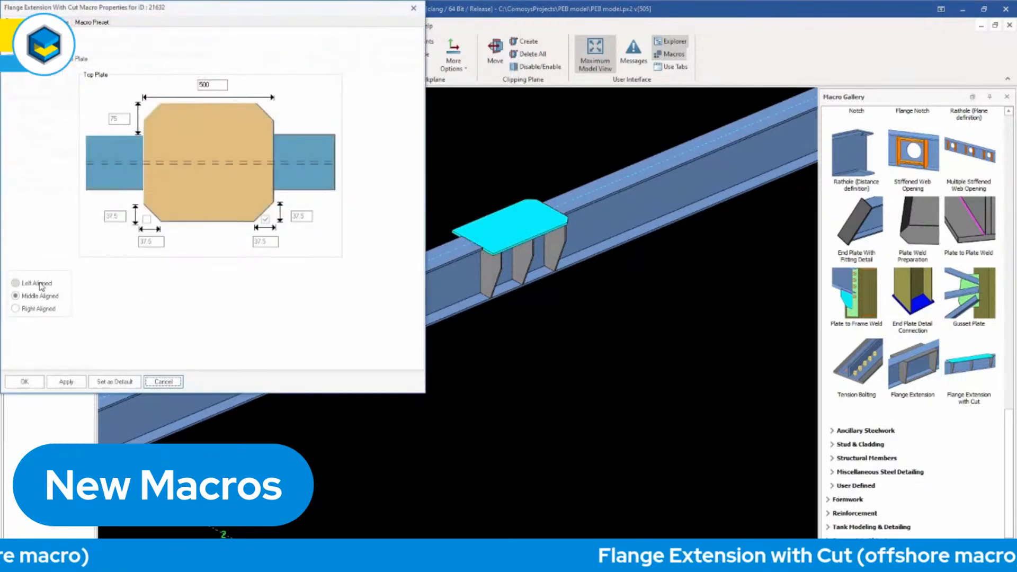
click(15, 283)
click(66, 382)
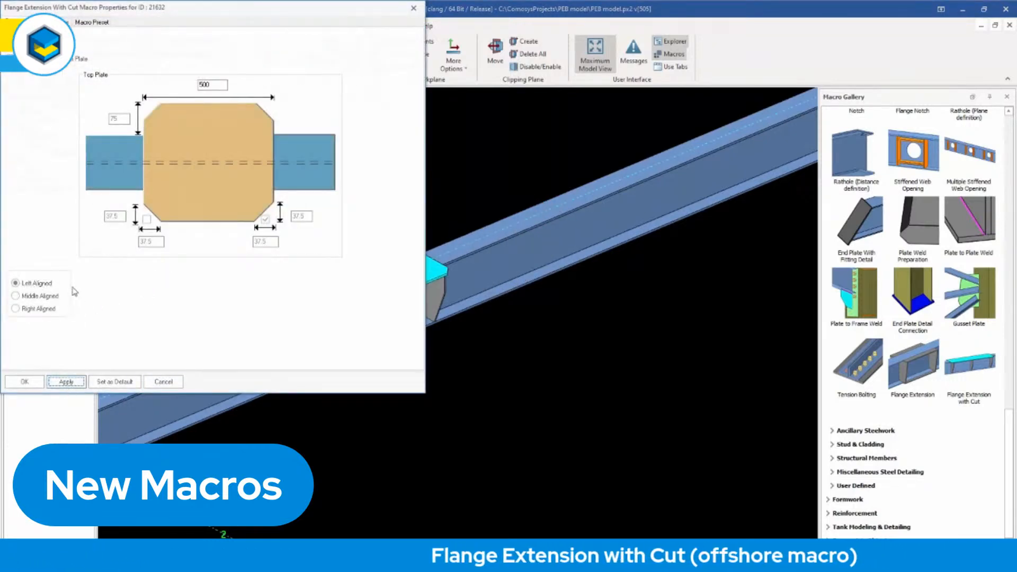
click(44, 298)
click(67, 383)
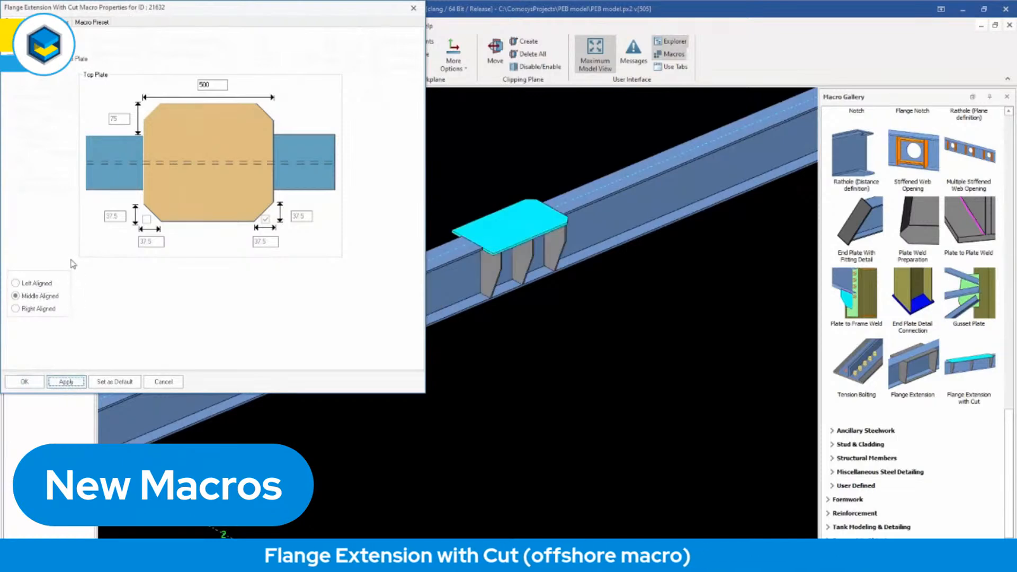
click(66, 381)
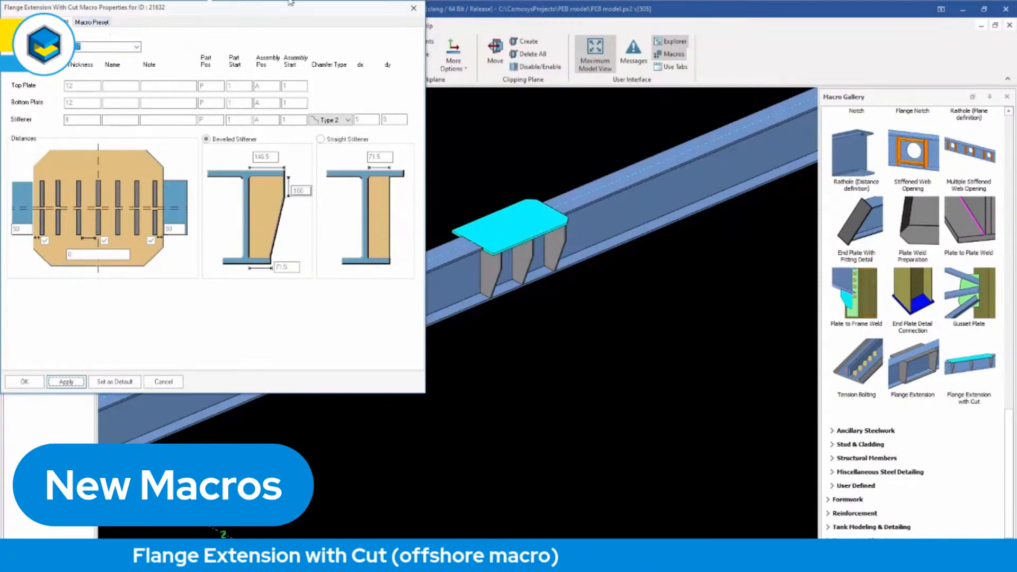
click(415, 13)
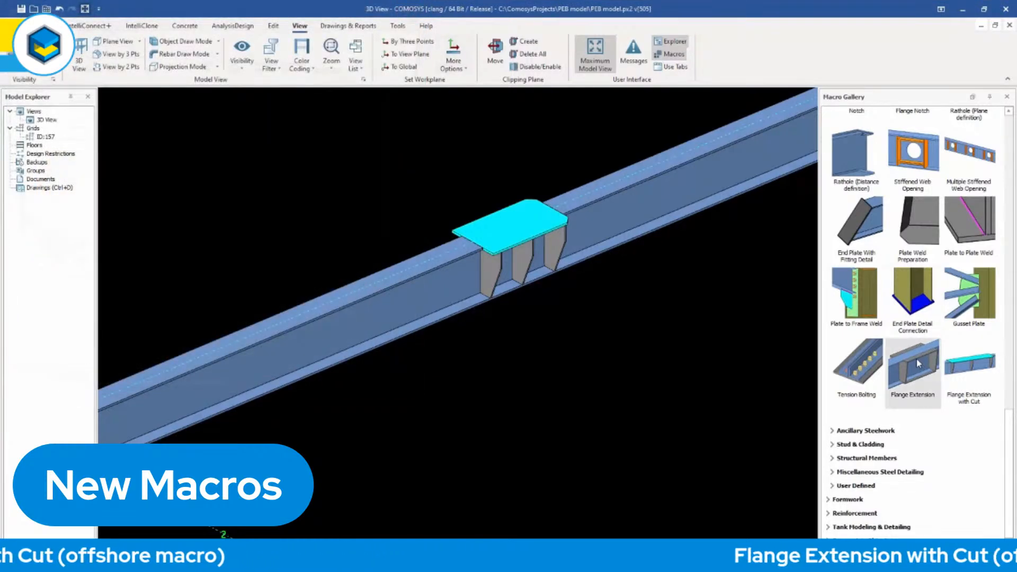
Join the nearer secondary beam to the main beam with a Welded Beam to Beam Fixed connection.
mouse_move(919, 364)
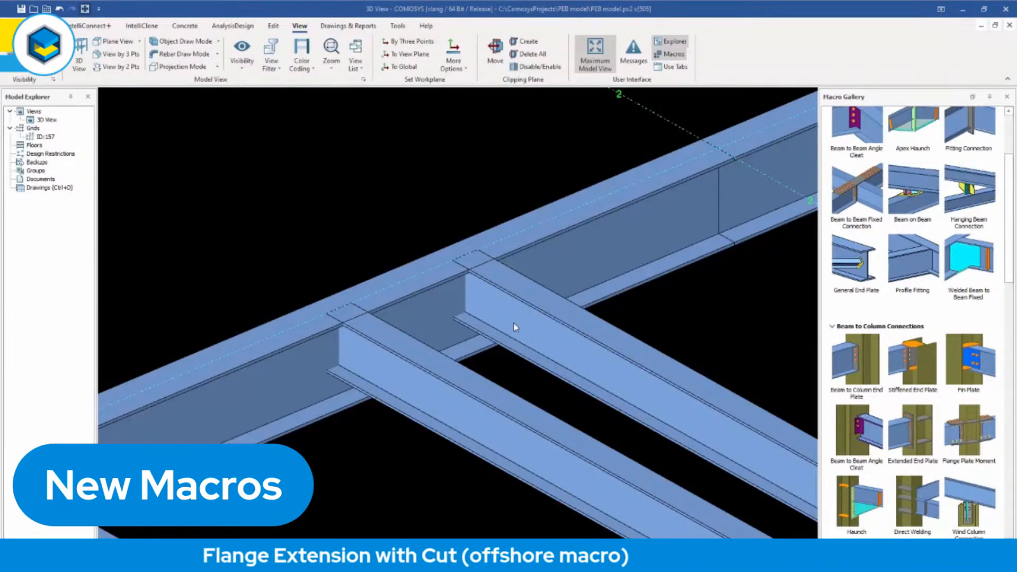
click(434, 301)
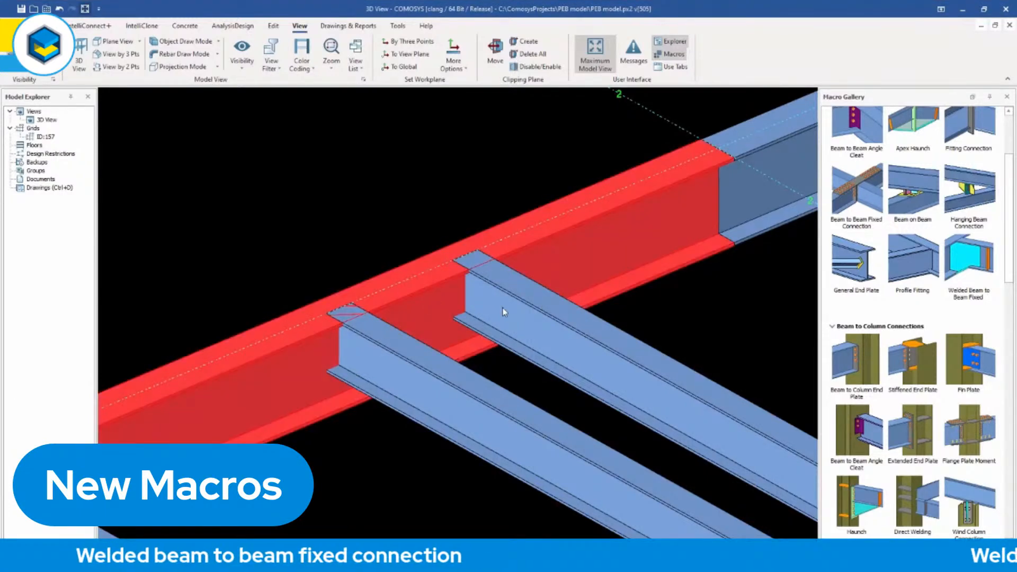
click(503, 312)
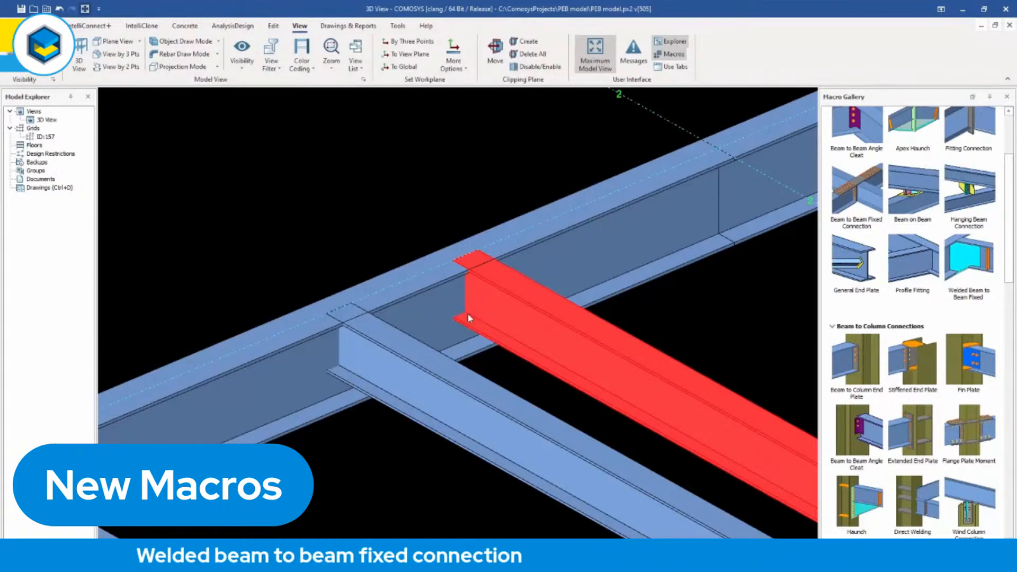
click(395, 413)
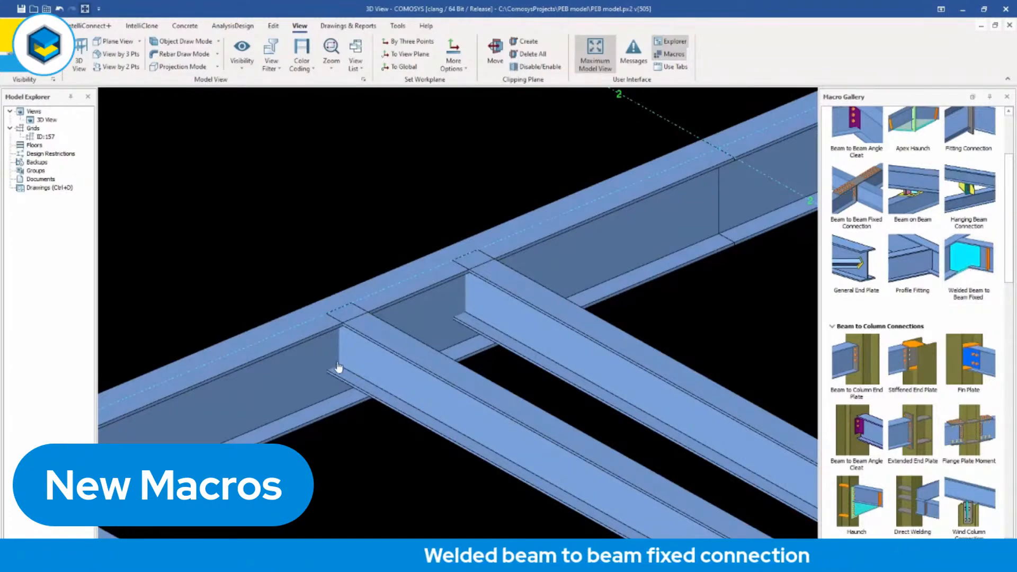
click(305, 367)
click(386, 379)
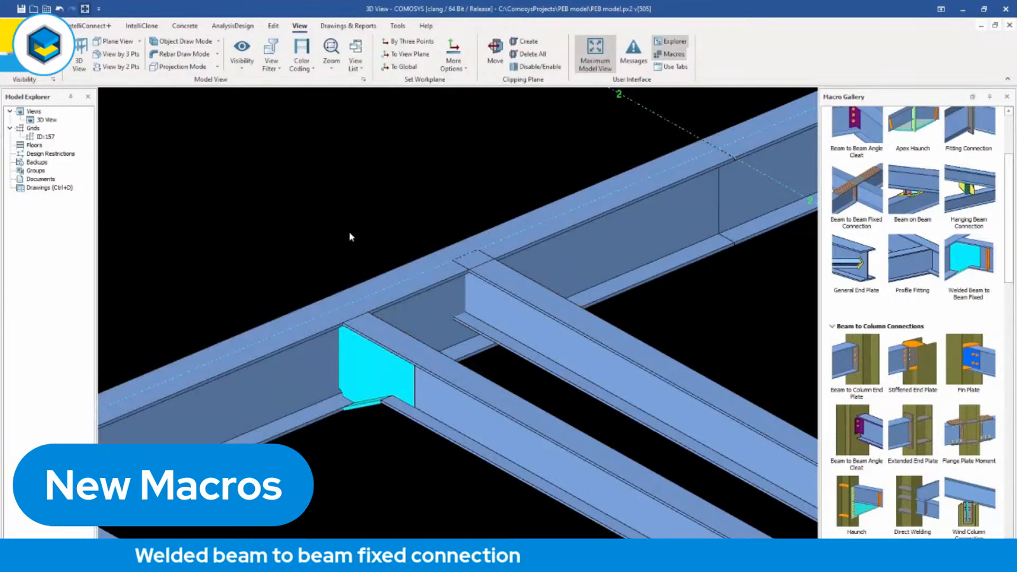
Examine the welded connection's web plate and sloping bottom flange plate up close.
scroll(360, 400, up, 4)
click(362, 412)
middle_drag(363, 411, 392, 401)
click(364, 352)
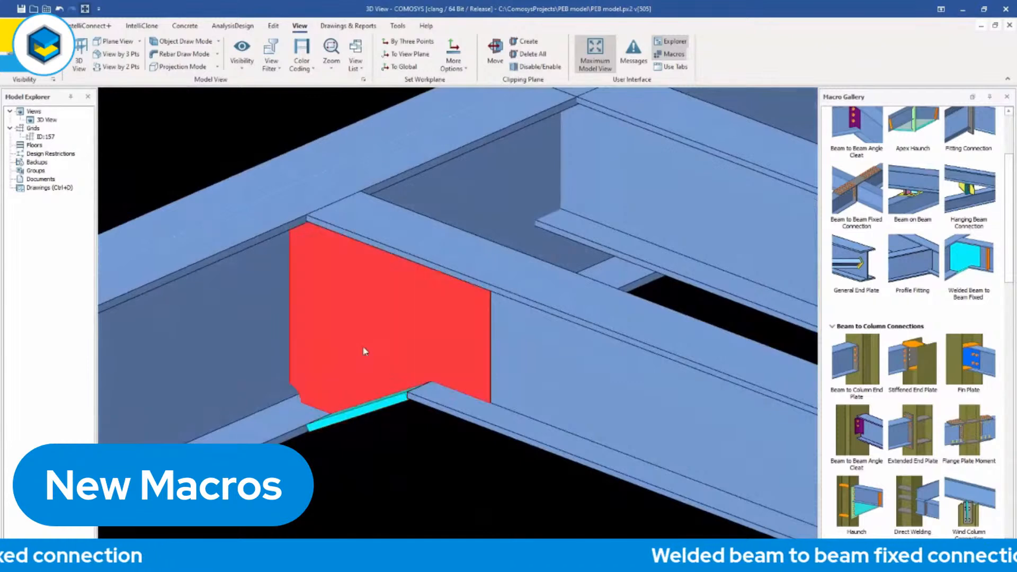
Isolate the connected secondary beam to inspect its cut web and bottom flange, and show all members again.
click(522, 368)
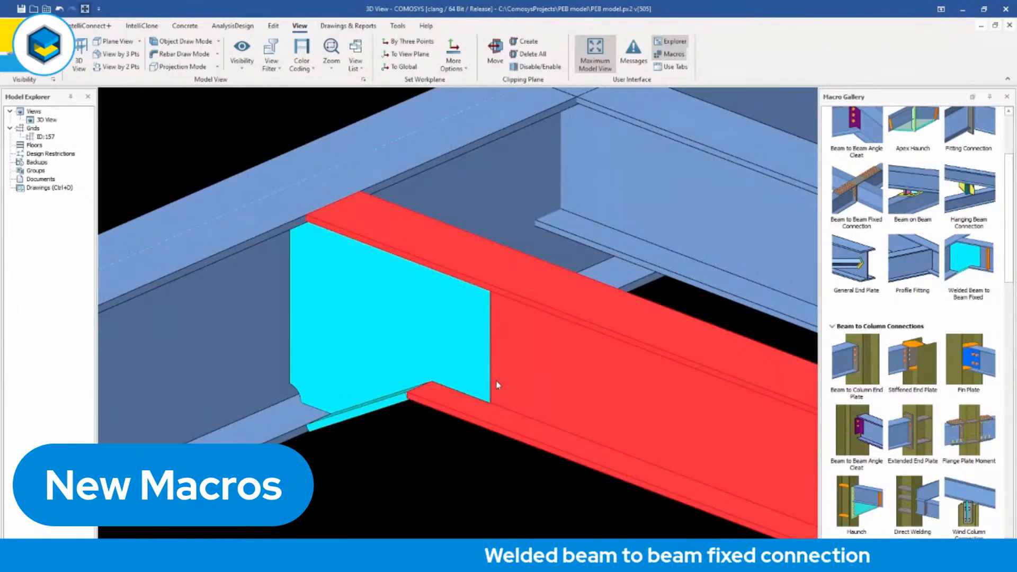
click(293, 132)
click(533, 329)
right_click(534, 329)
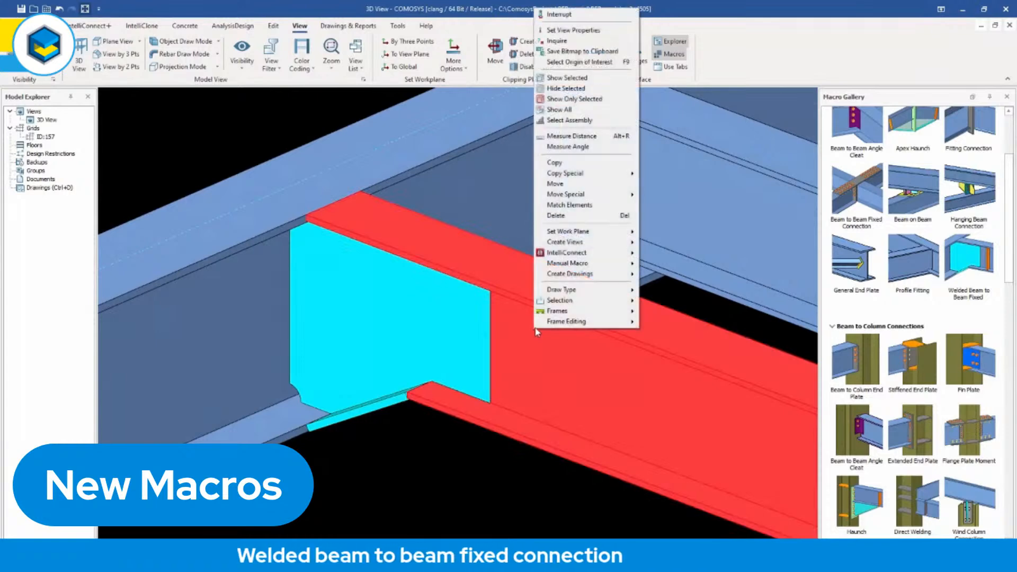
click(574, 98)
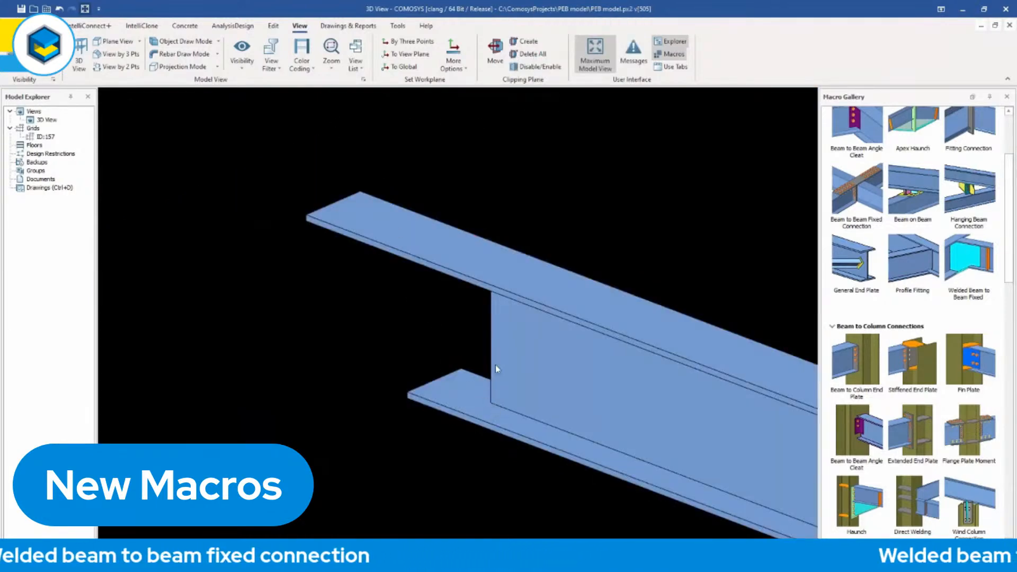
right_click(487, 168)
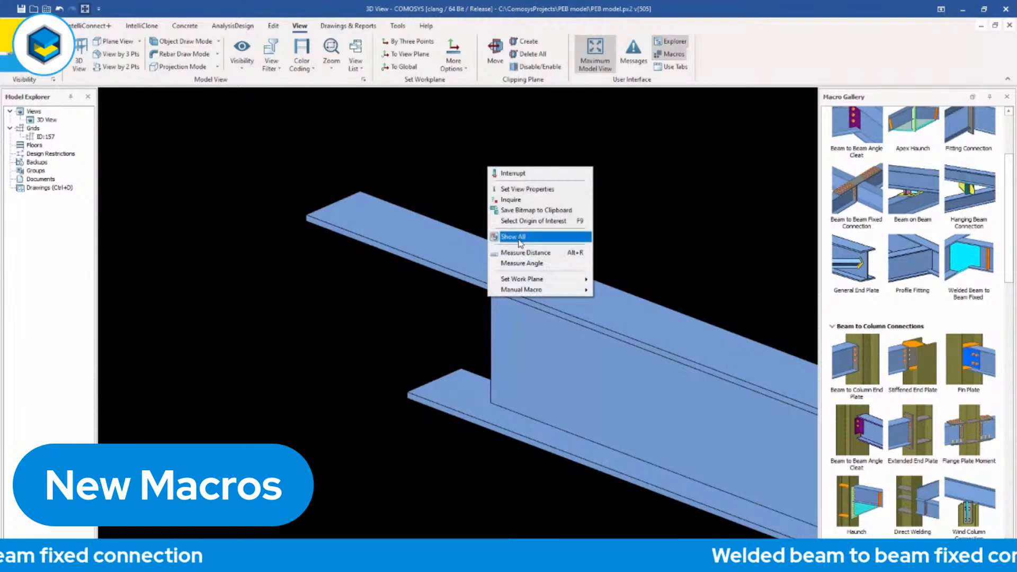
click(516, 235)
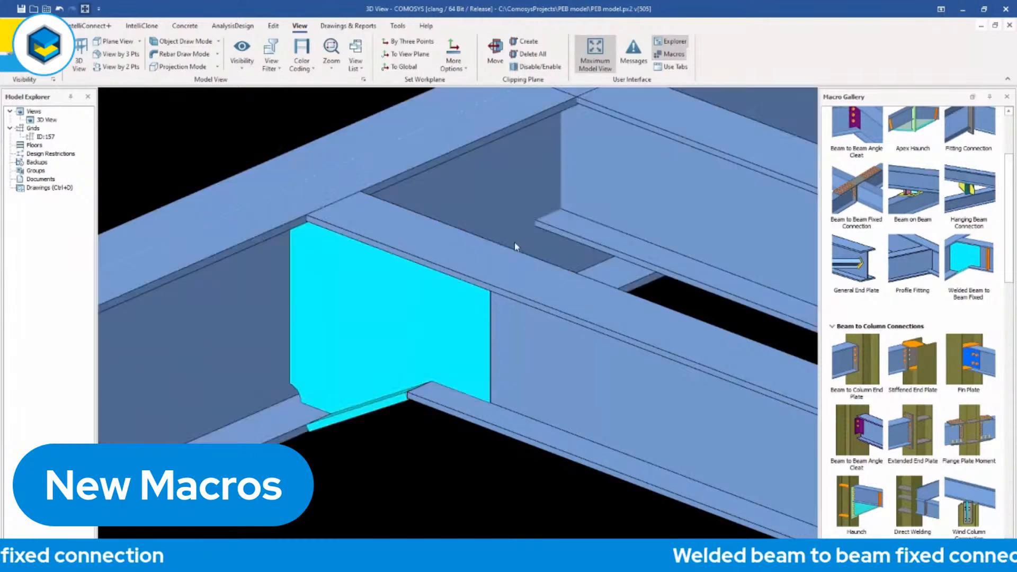
Highlight the welded connection's web plate and its sloping bottom plate in turn to inspect their shapes.
click(425, 324)
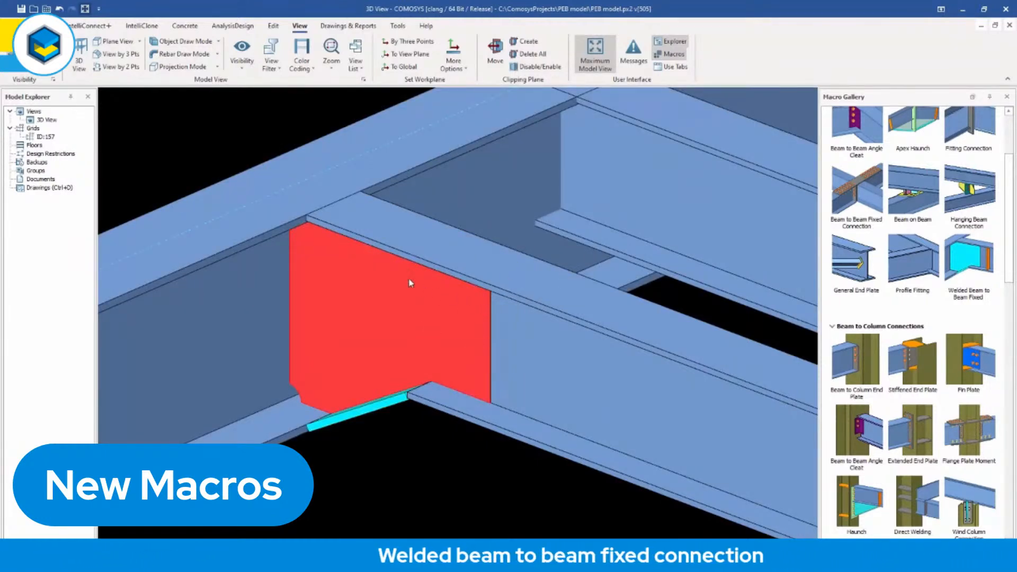
click(398, 401)
mouse_move(401, 416)
middle_down()
mouse_move(399, 394)
mouse_move(396, 417)
middle_up()
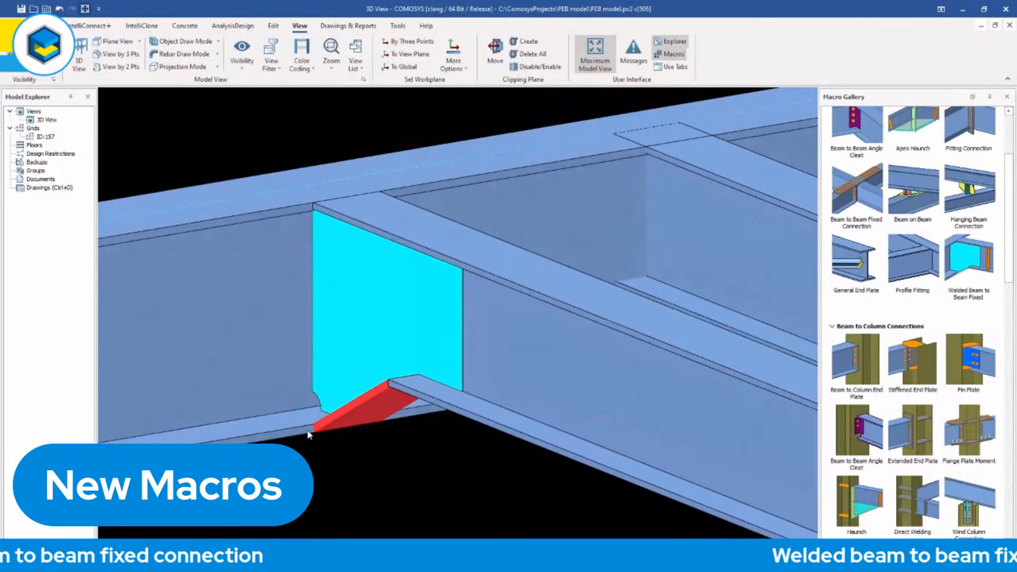
middle_drag(349, 422, 372, 402)
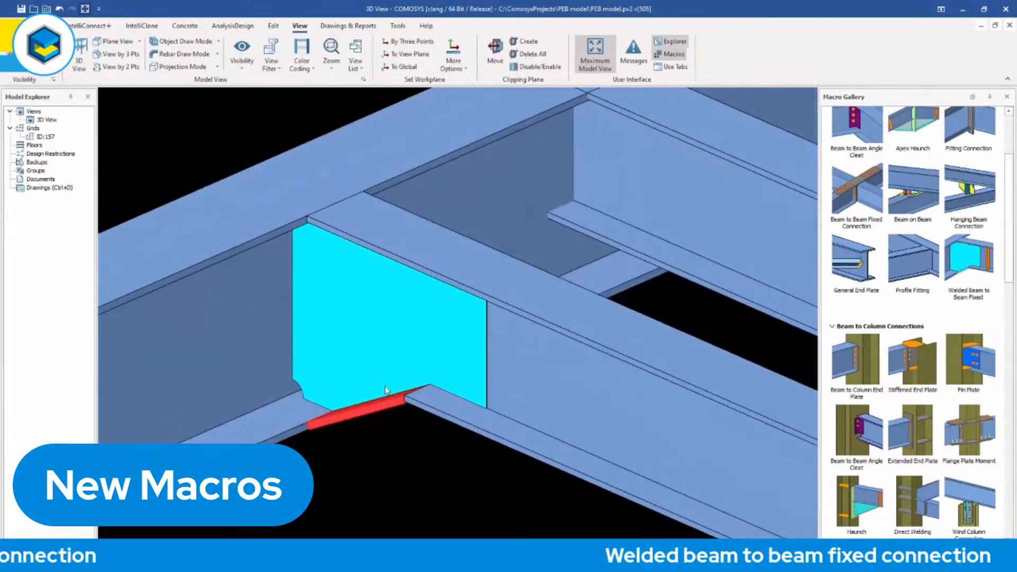
scroll(377, 397, down, 3)
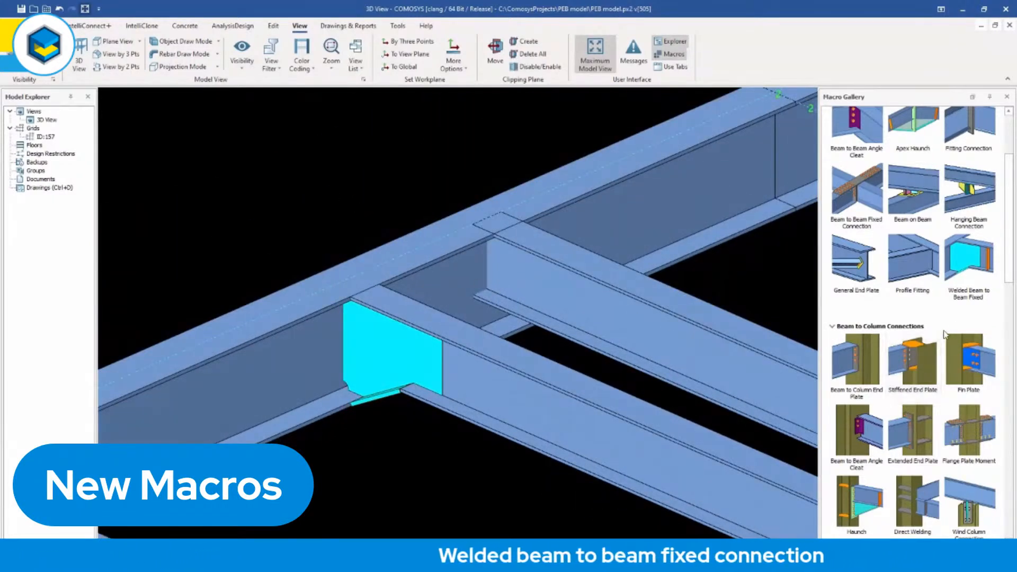
Join the second secondary beam to the main beam with a Welded Beam to Beam Fixed connection.
click(972, 266)
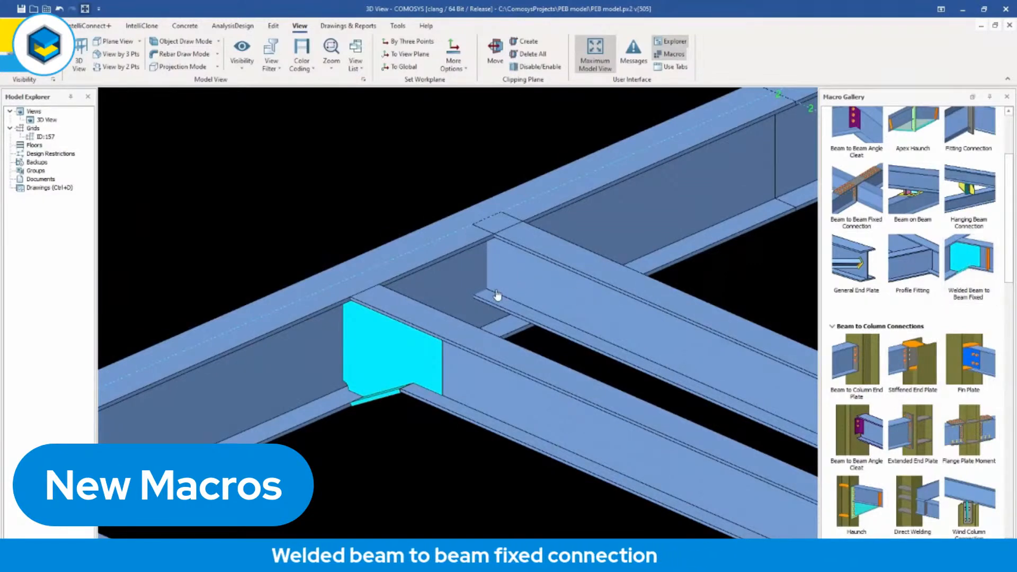
click(462, 278)
click(533, 289)
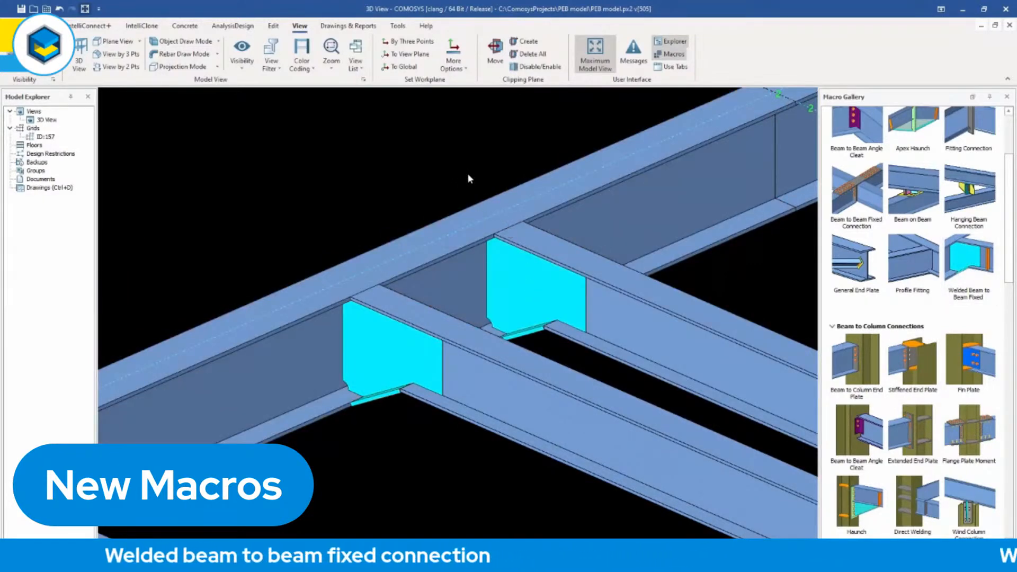
Switch the second welded connection's type to Beam in its macro properties and accept the change.
double_click(518, 299)
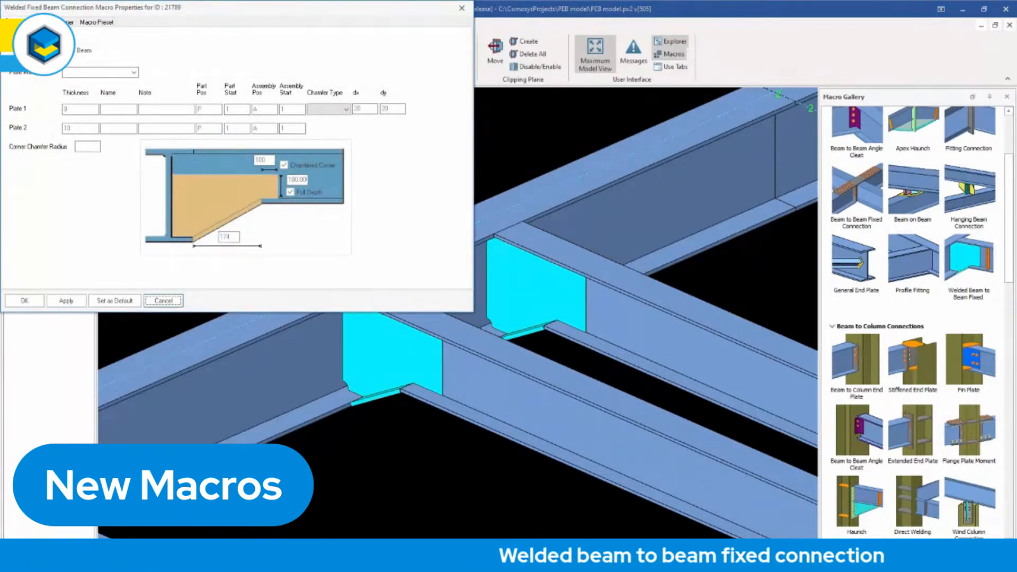
click(83, 51)
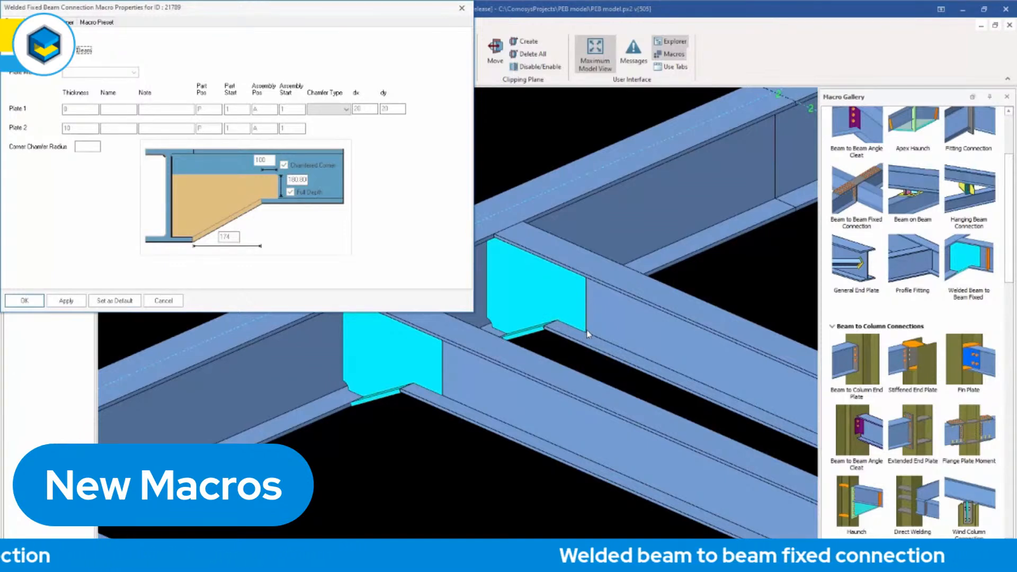
click(25, 301)
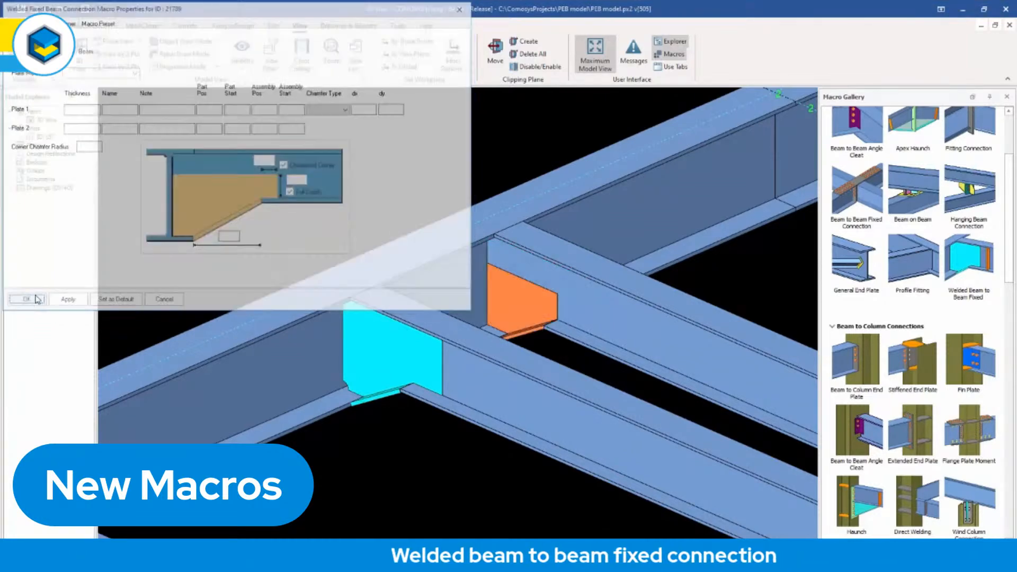
Compare the profile properties of the second secondary beam and its connection piece, and inspect the joint up close.
scroll(629, 337, up, 3)
double_click(629, 337)
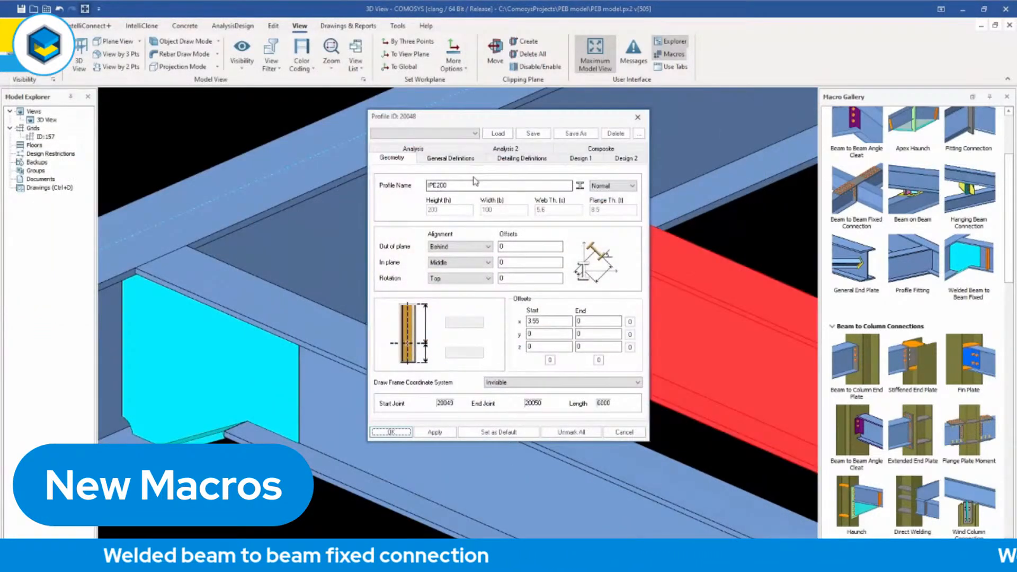
click(637, 118)
double_click(450, 278)
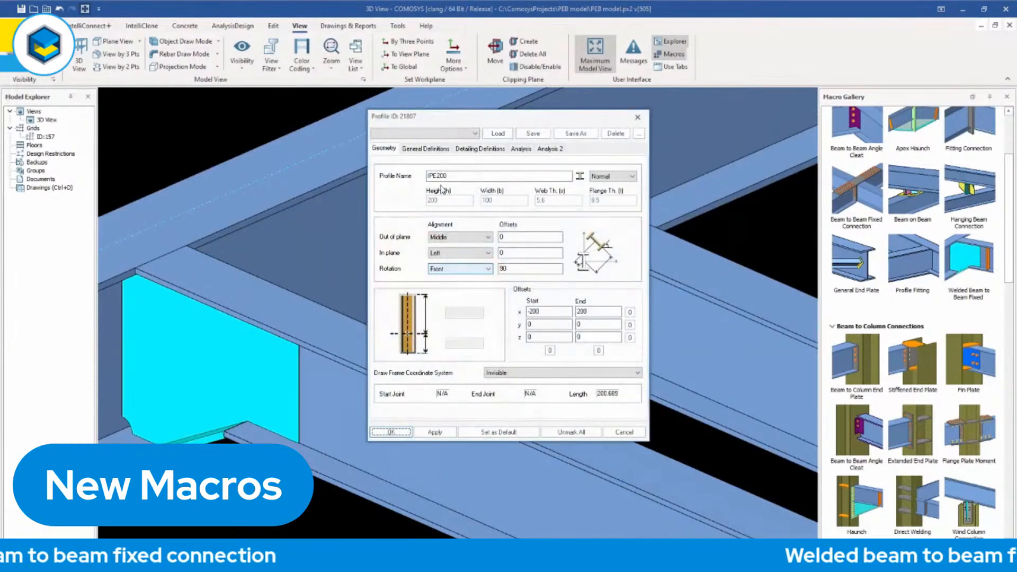
click(638, 117)
click(455, 317)
middle_drag(456, 317, 512, 339)
key(Escape)
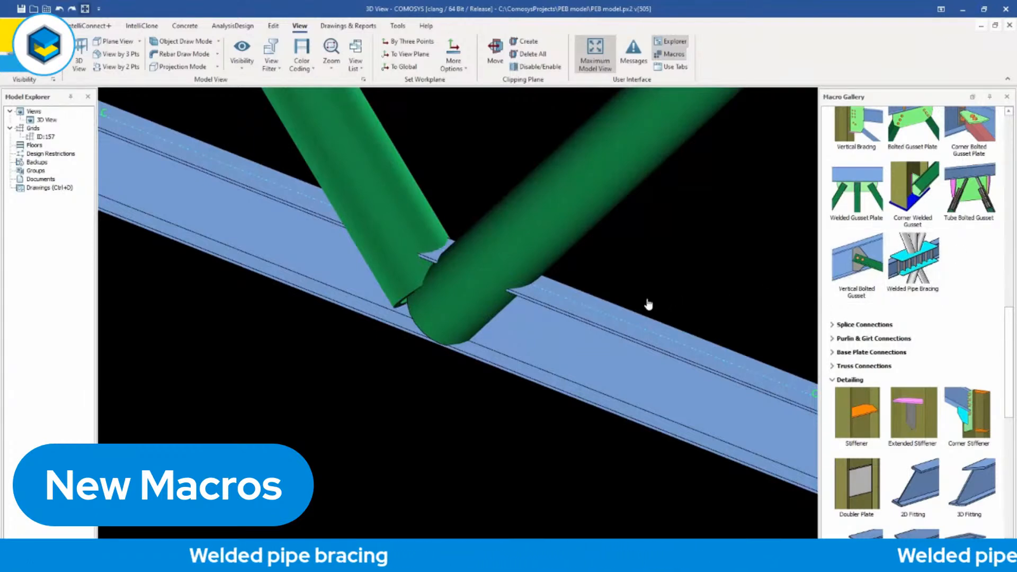
Apply the Welded Pipe Bracing connection to the I-beam and the two green pipe braces.
click(541, 354)
ctrl+click(384, 173)
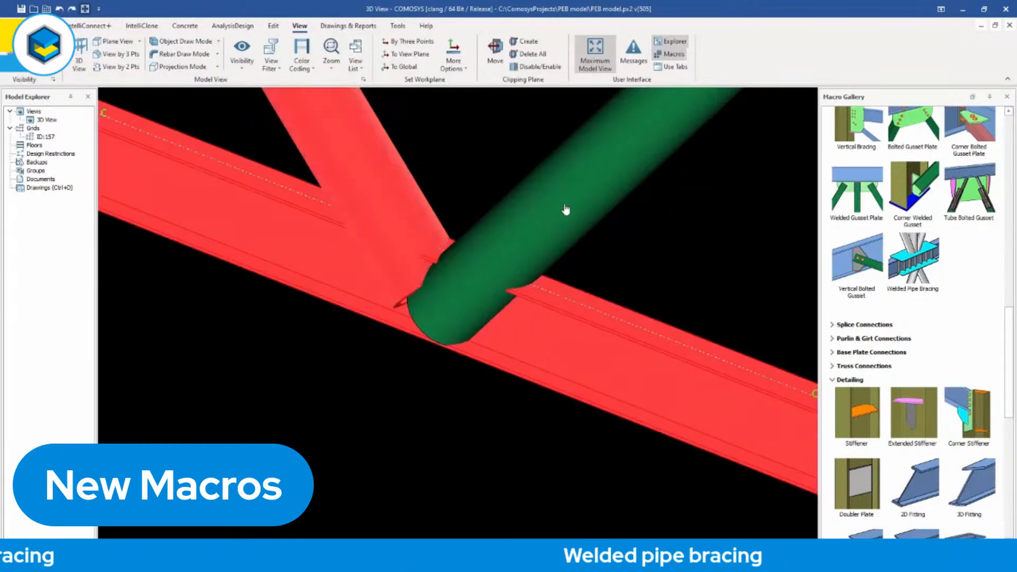
ctrl+click(565, 210)
middle_click(498, 139)
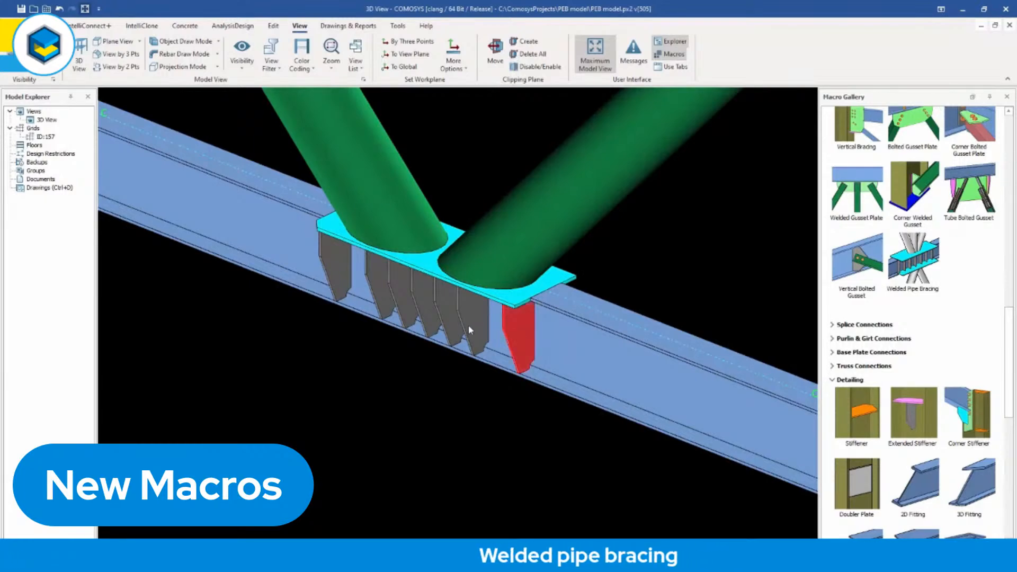
Review the pipe bracing's stiffeners and its macro settings for secondary welds, plates, stiffeners and alignment.
mouse_move(449, 326)
middle_down()
mouse_move(461, 332)
mouse_move(450, 321)
middle_up()
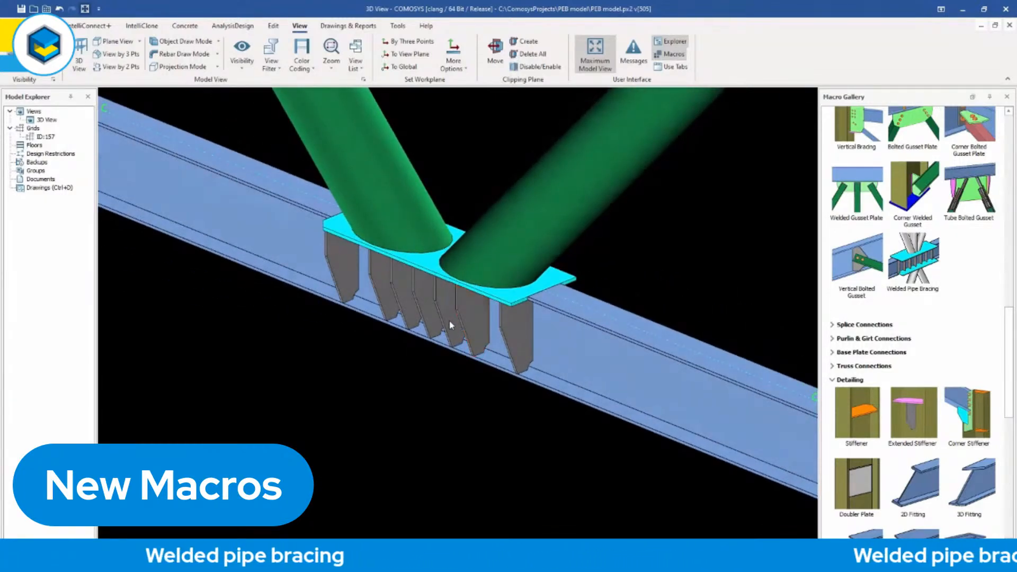
double_click(451, 325)
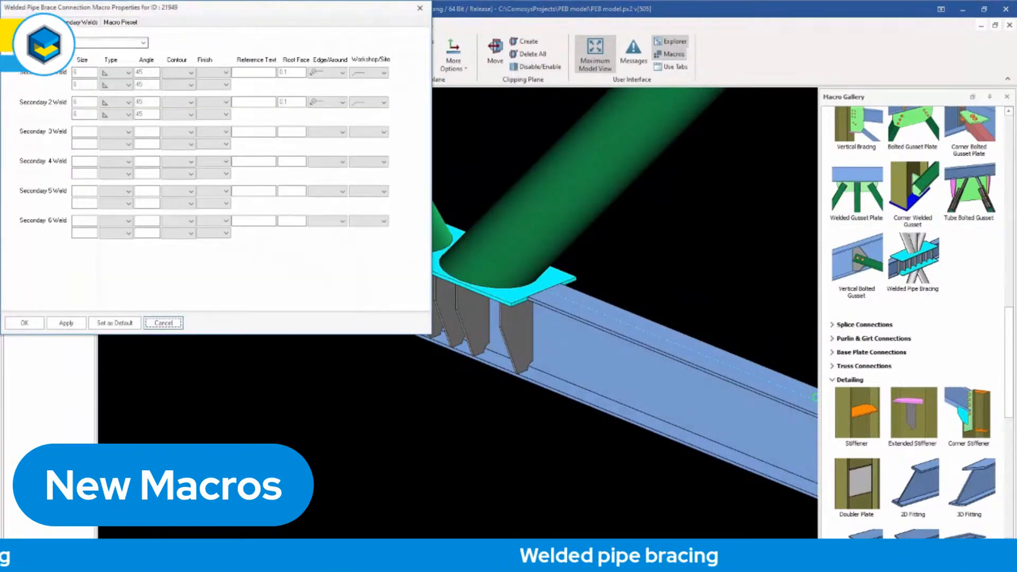
click(39, 22)
click(15, 22)
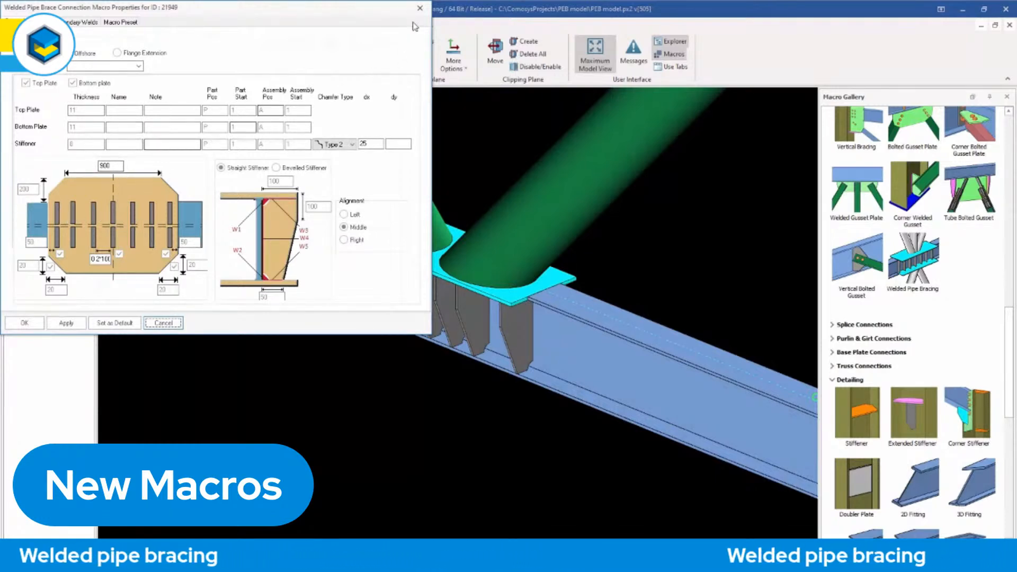
click(420, 8)
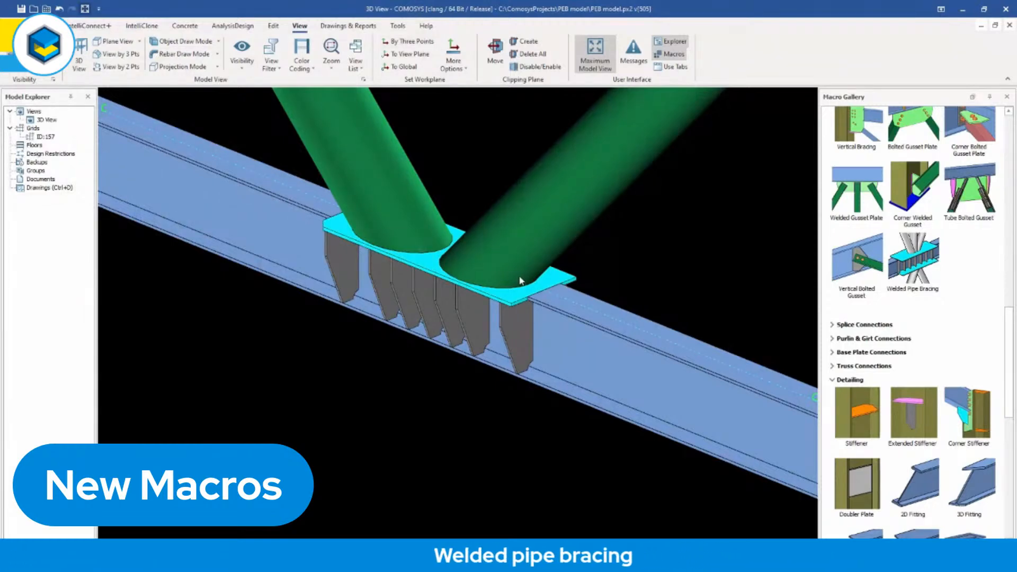
scroll(531, 290, up, 3)
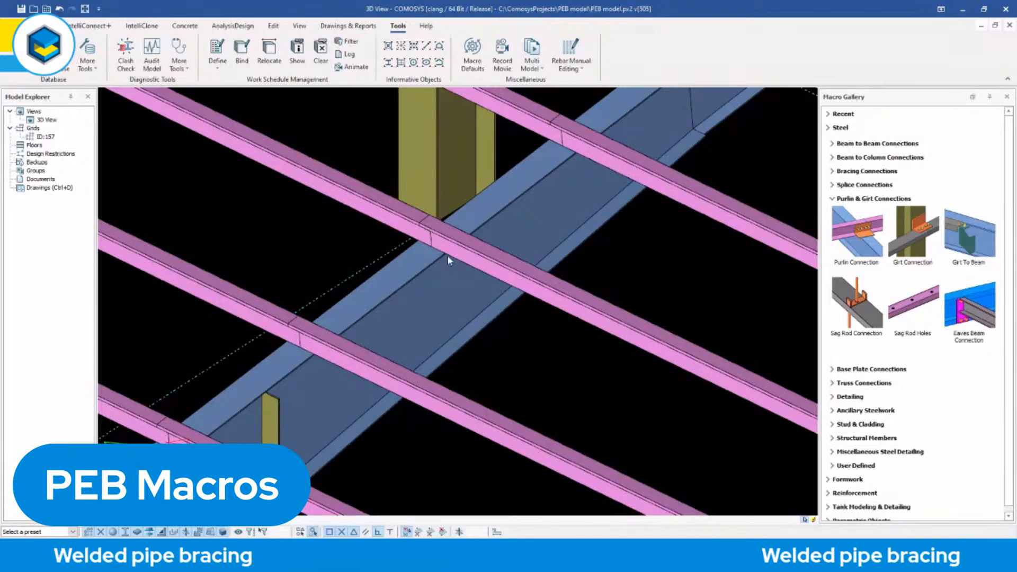
Connect the two aligned purlins to the supporting rafter beside the column with a Purlin Connection.
click(474, 262)
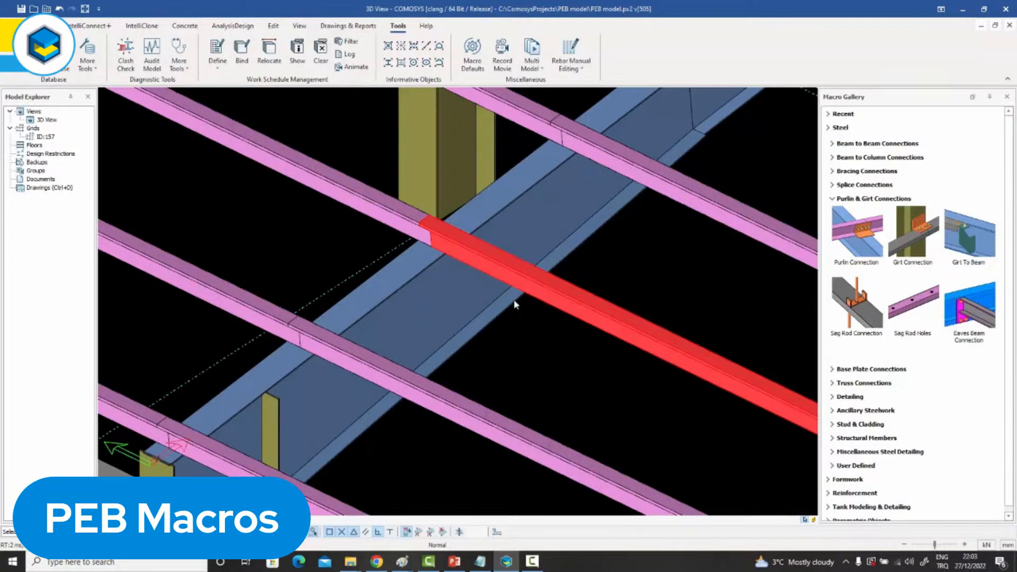
click(331, 215)
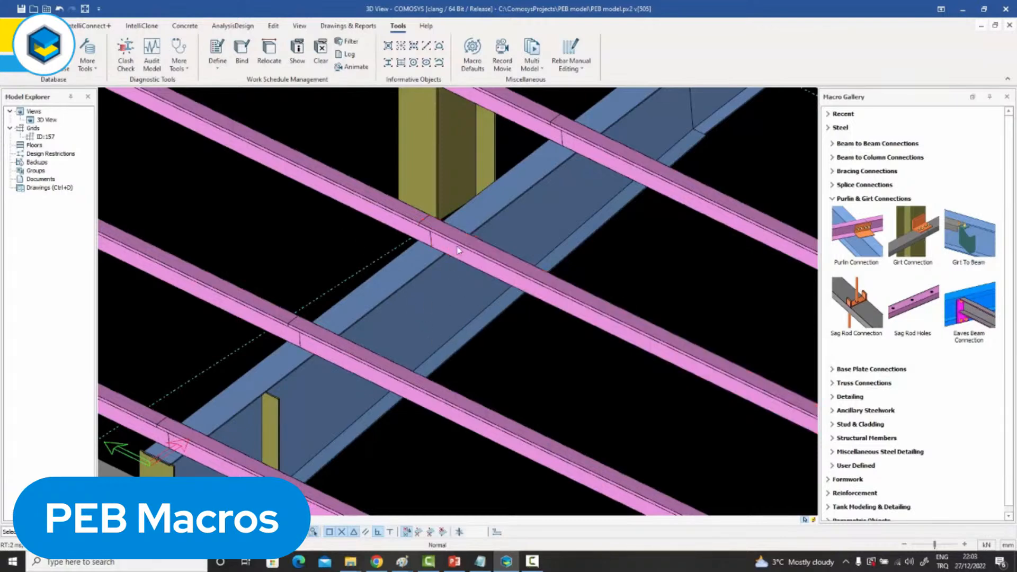
click(864, 239)
click(409, 307)
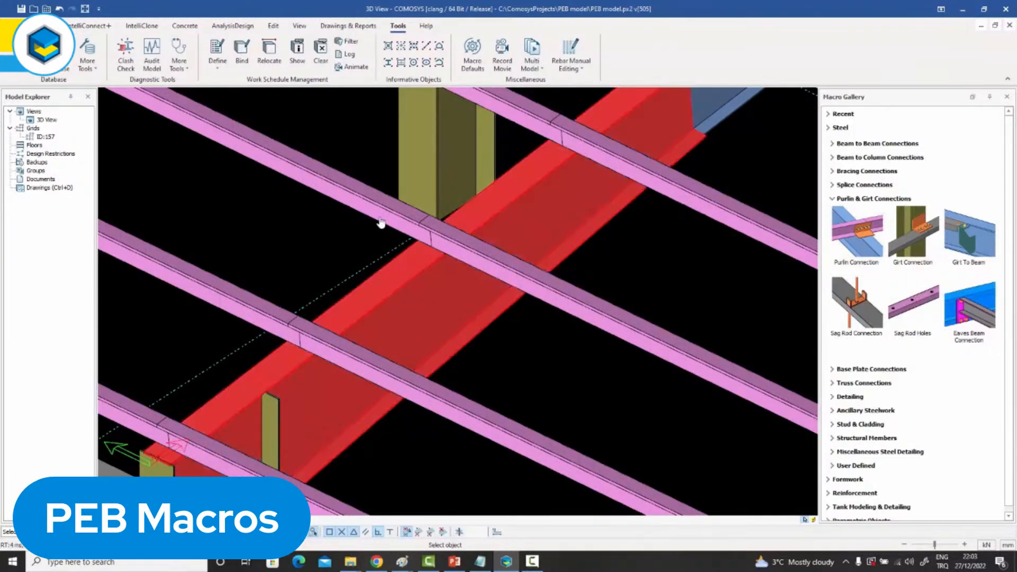
click(372, 209)
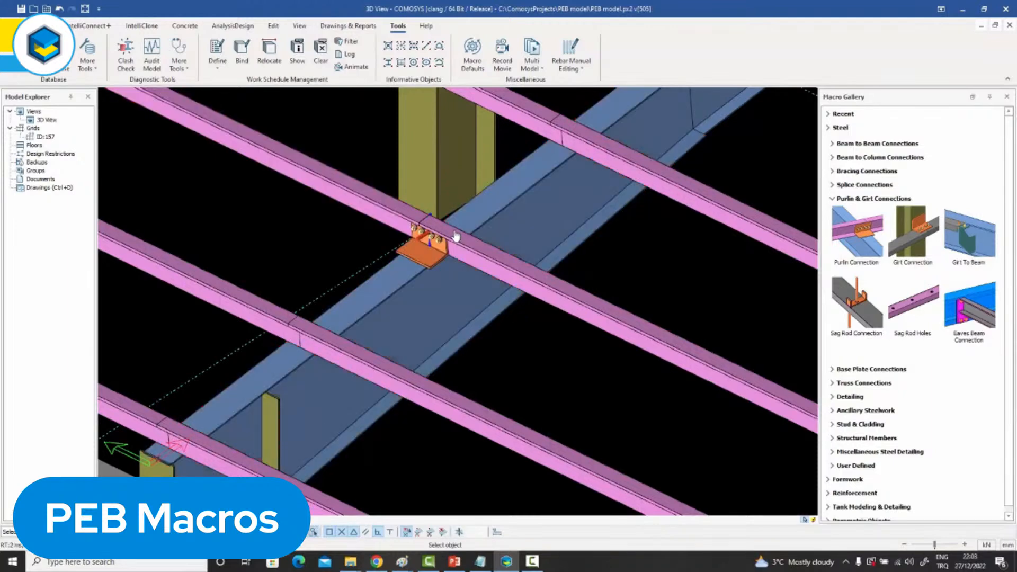
Set the purlin connection's support type to Overlapped Z and accept the change.
scroll(440, 249, up, 2)
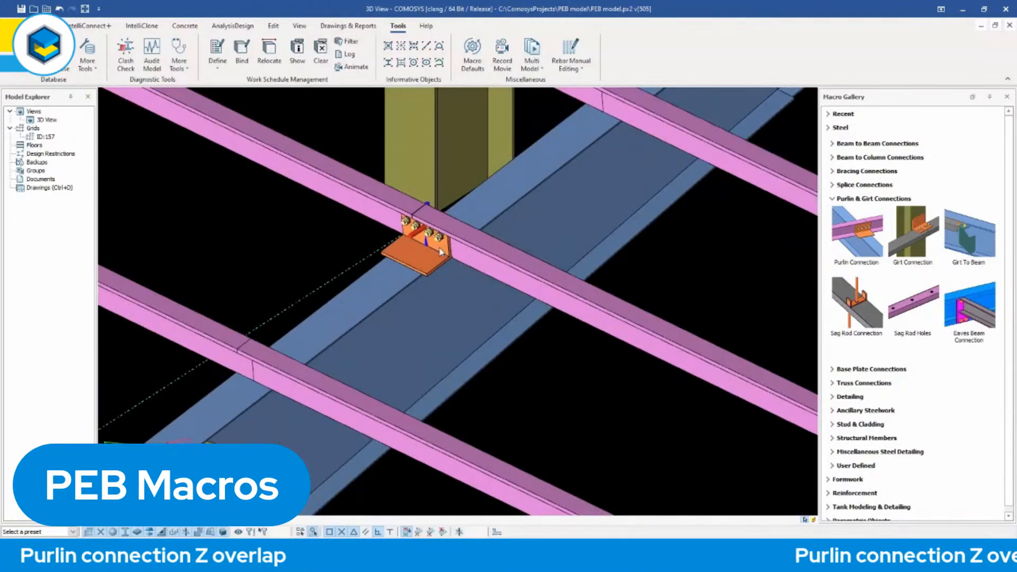
click(416, 260)
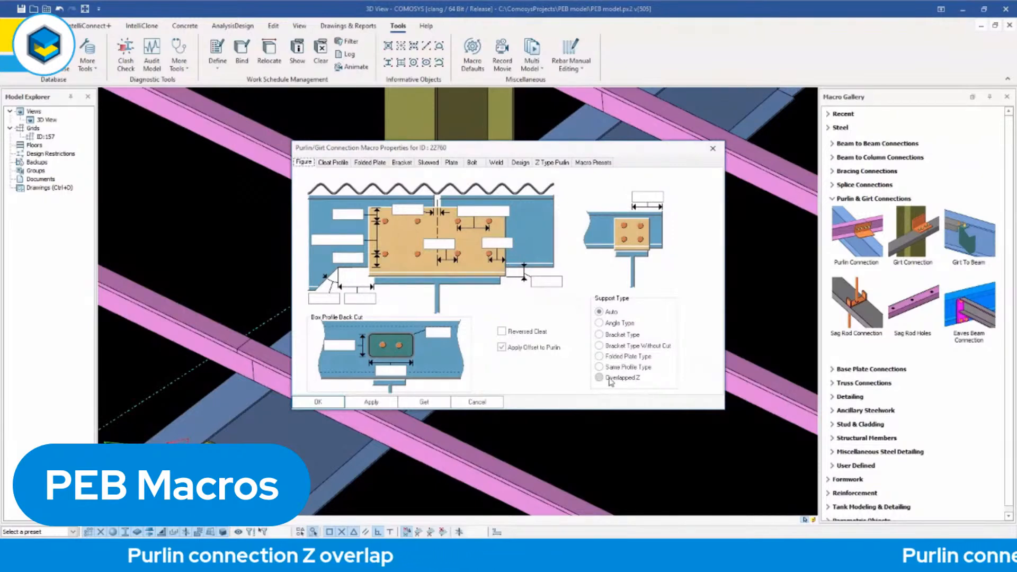
click(609, 378)
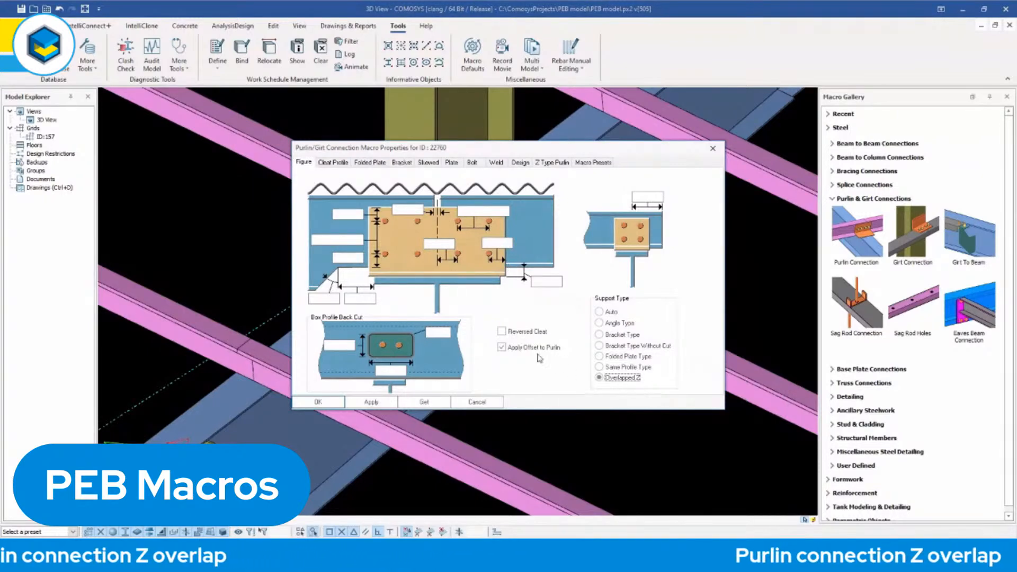
drag(443, 150, 736, 53)
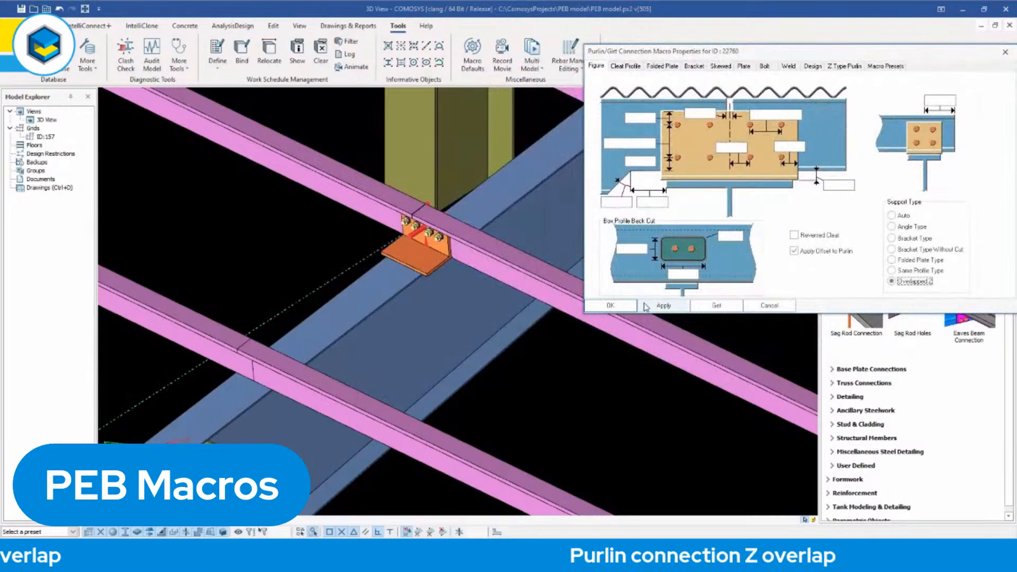
click(612, 305)
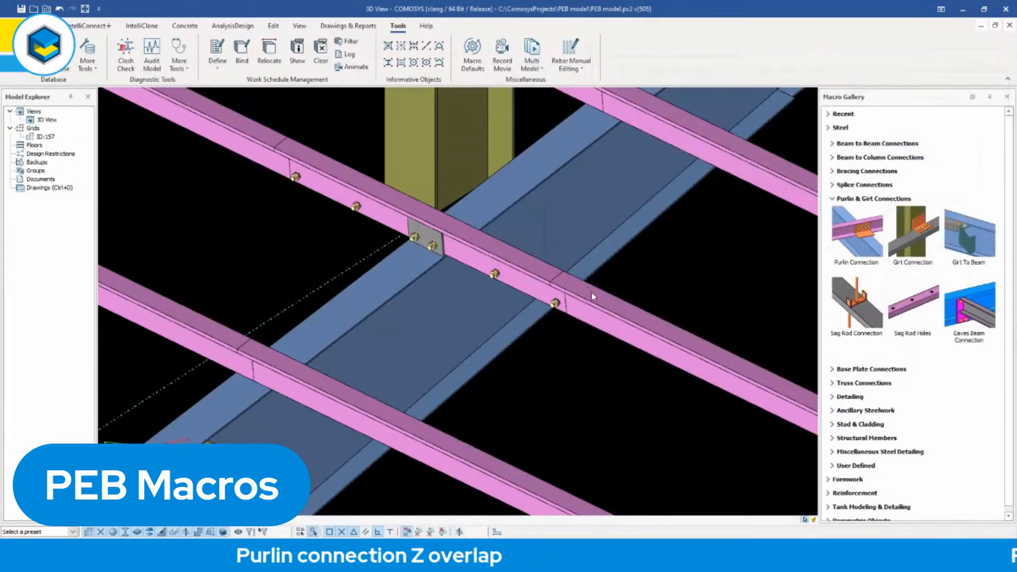
Examine the overlapping purlins, the support plate and the lap bolts of the Z connection up close.
click(601, 309)
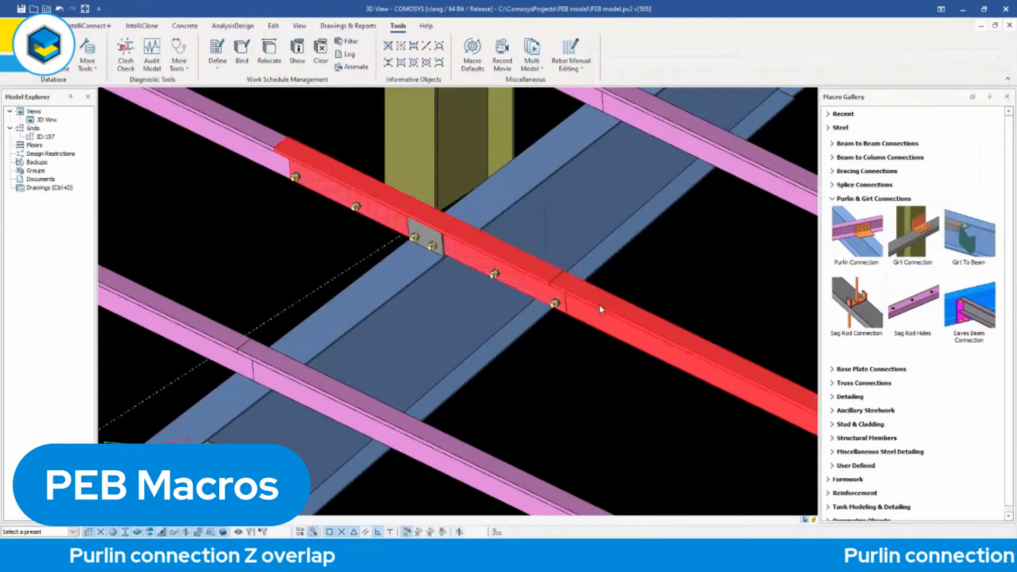
click(246, 136)
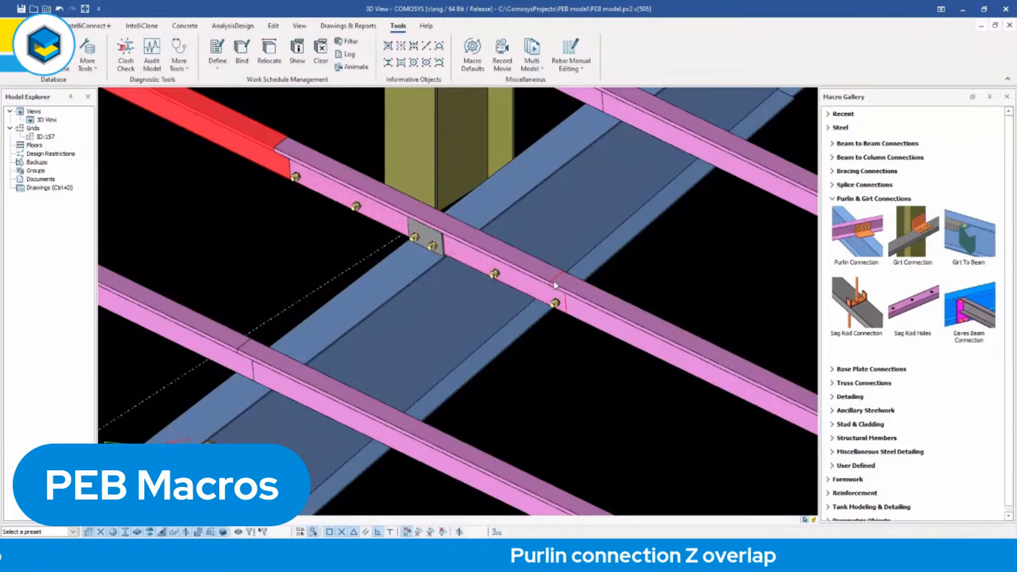
click(647, 273)
click(431, 236)
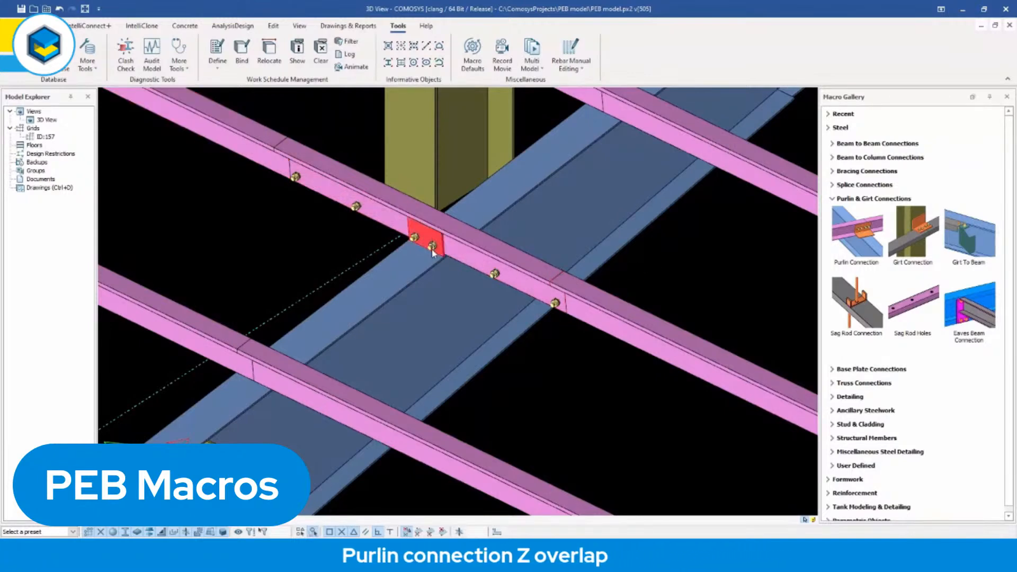
scroll(432, 246, up, 5)
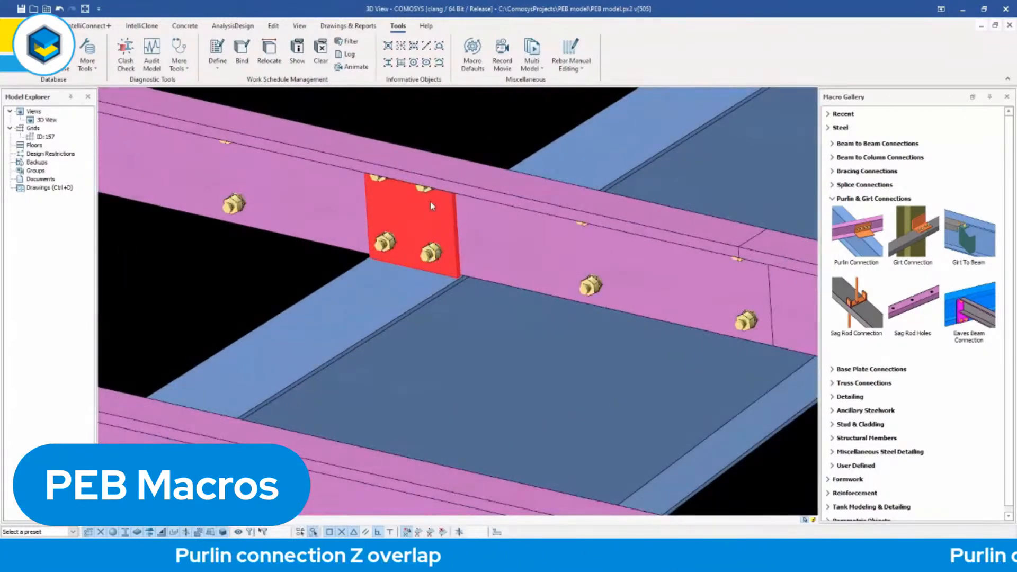
middle_drag(444, 240, 512, 302)
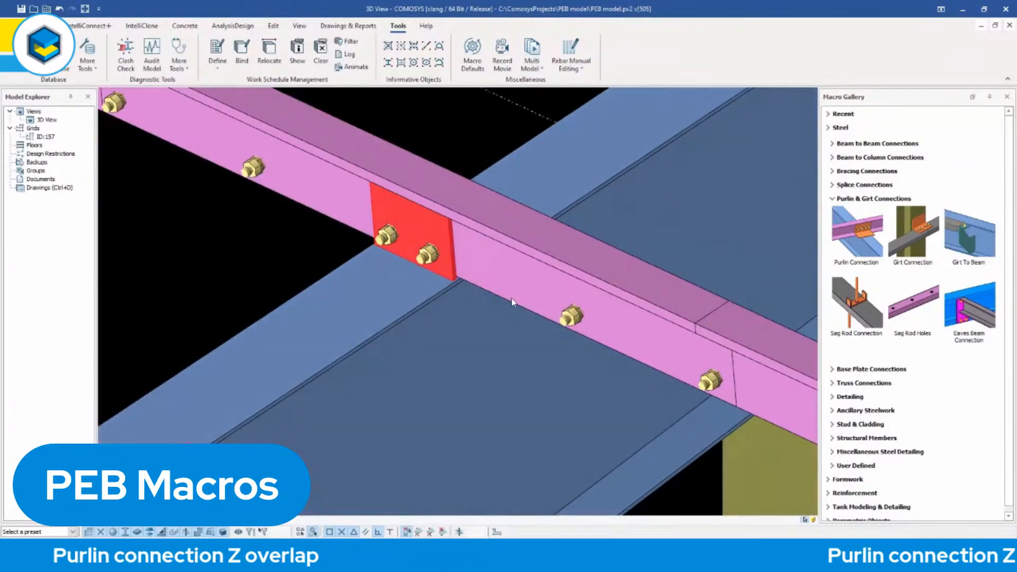
click(571, 316)
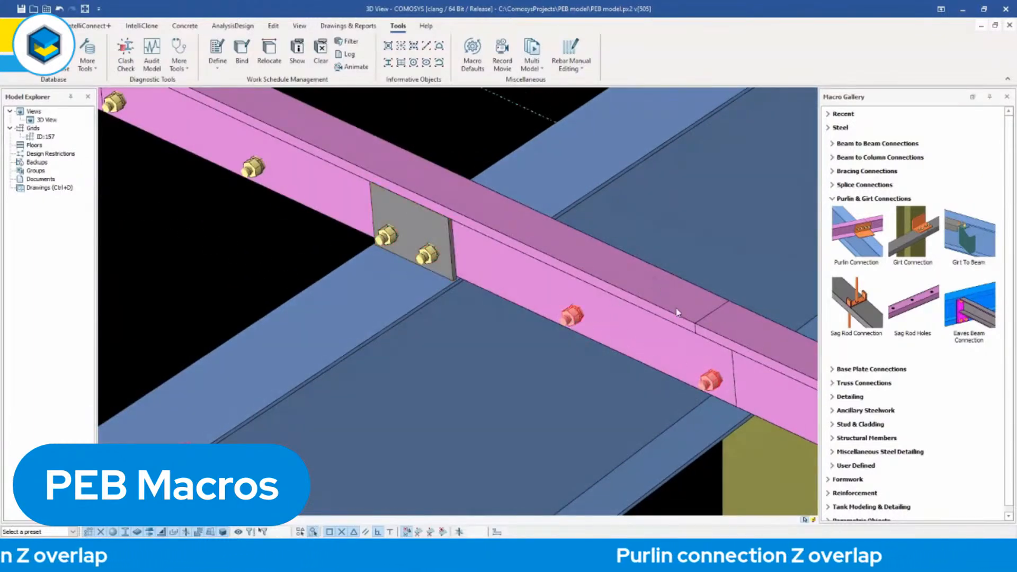
Enable both inclined flange braces in the overlapped Z purlin connection's Z Type Purlin settings and accept the change.
scroll(468, 286, down, 3)
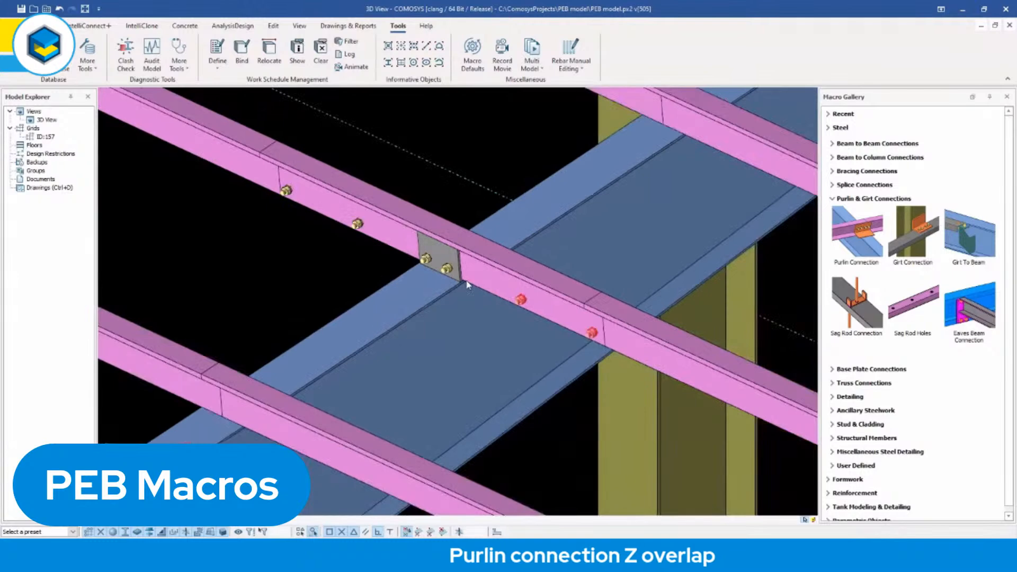
mouse_move(466, 285)
middle_down()
mouse_move(491, 281)
mouse_move(481, 284)
middle_up()
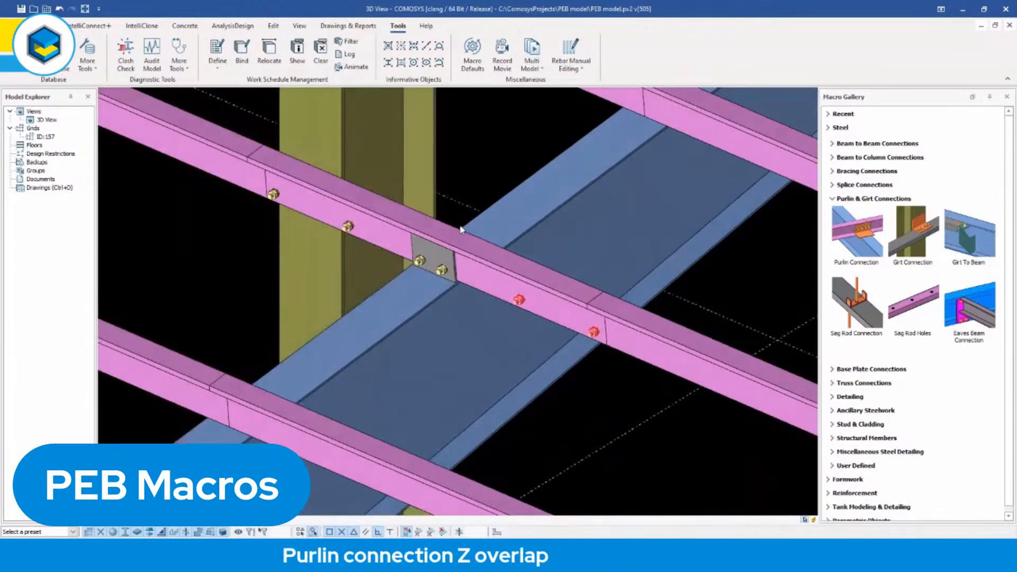
click(445, 275)
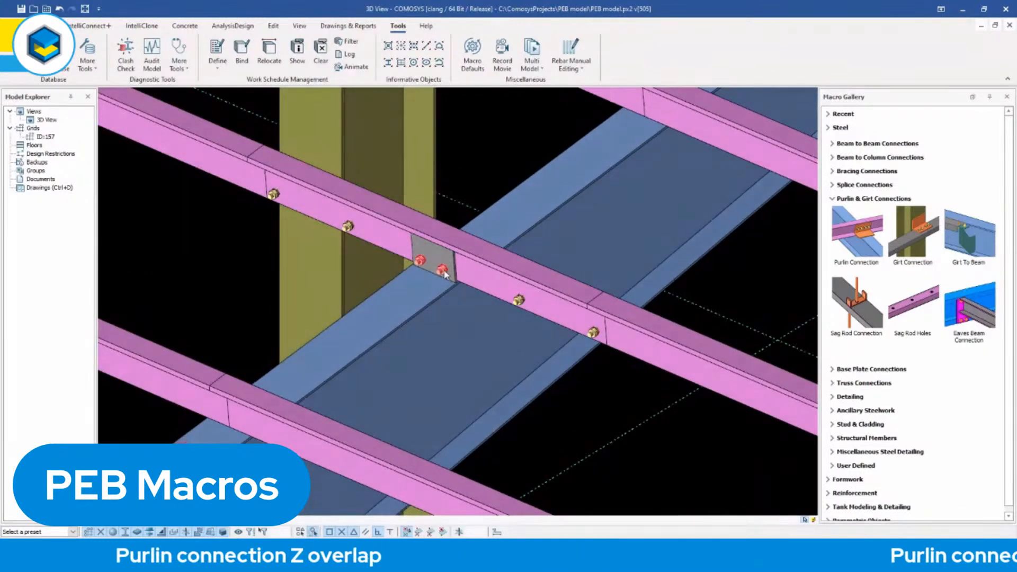
double_click(445, 274)
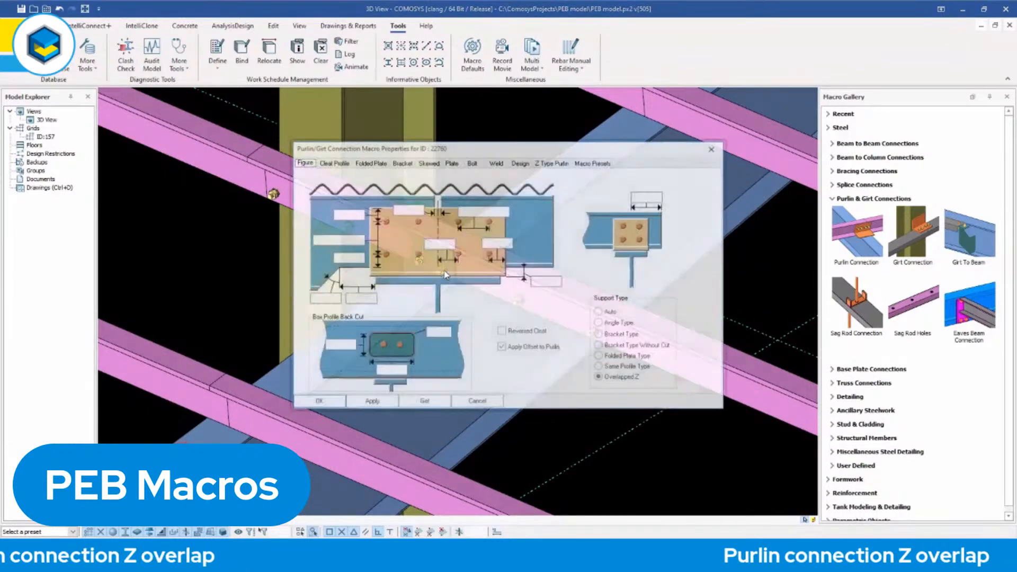
click(553, 163)
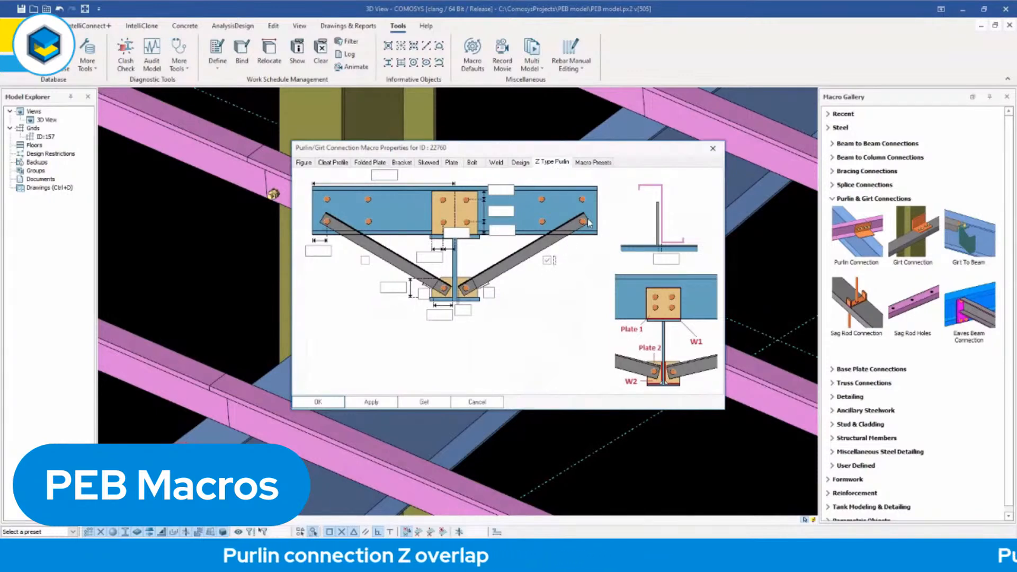
click(365, 261)
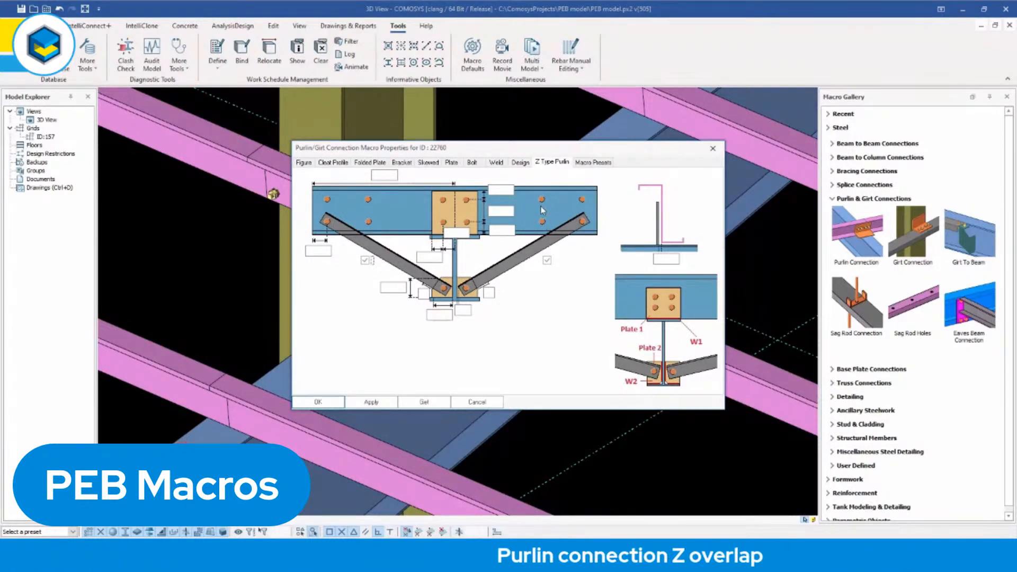
click(319, 402)
Examine the two inclined braces running from the overlapped purlins to the rafter, including their bolts and lower end plate.
middle_drag(471, 392, 529, 381)
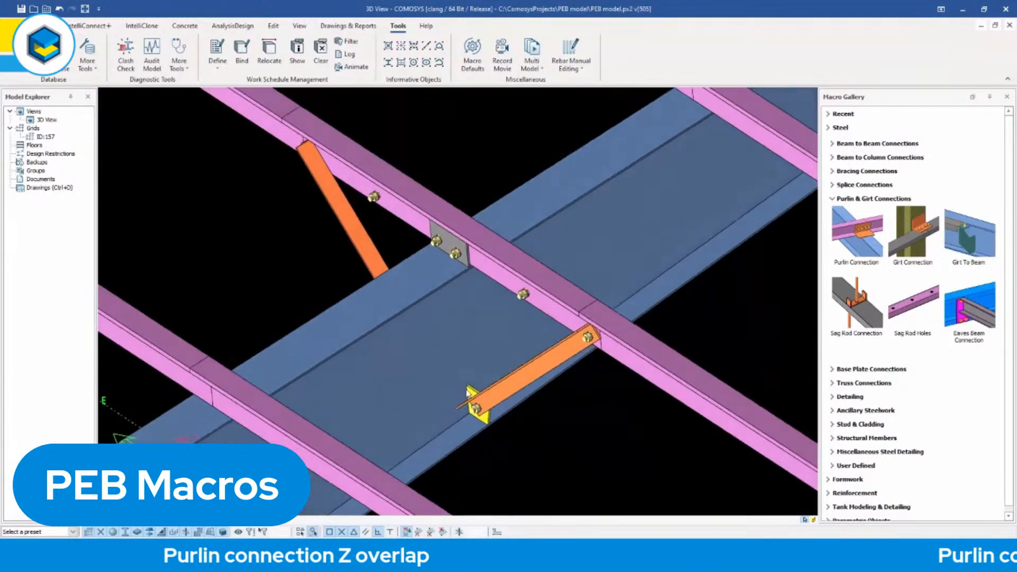
scroll(582, 354, up, 2)
middle_drag(581, 354, 546, 319)
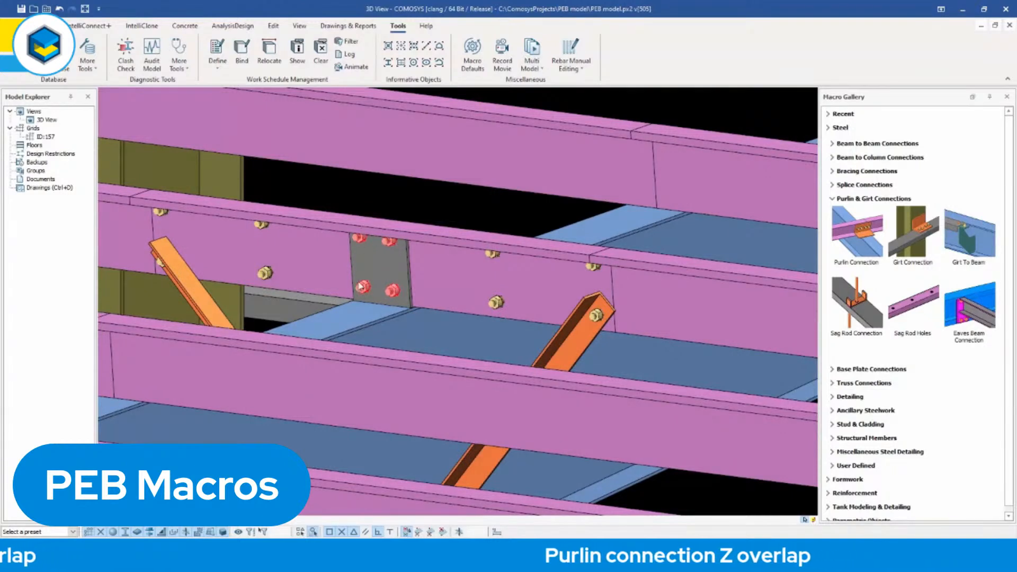
middle_drag(379, 286, 358, 324)
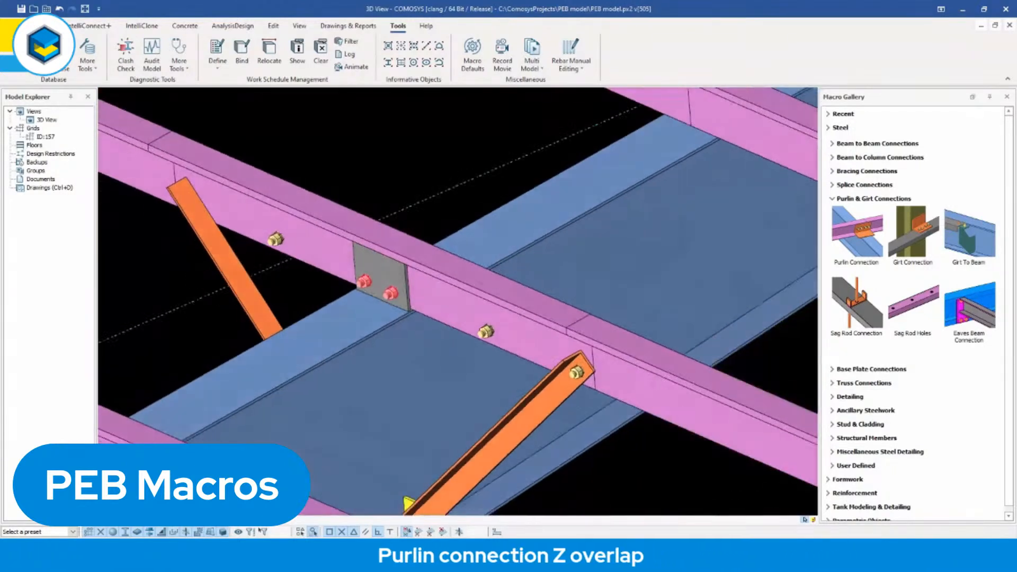
middle_drag(422, 182, 424, 188)
scroll(420, 186, down, 1)
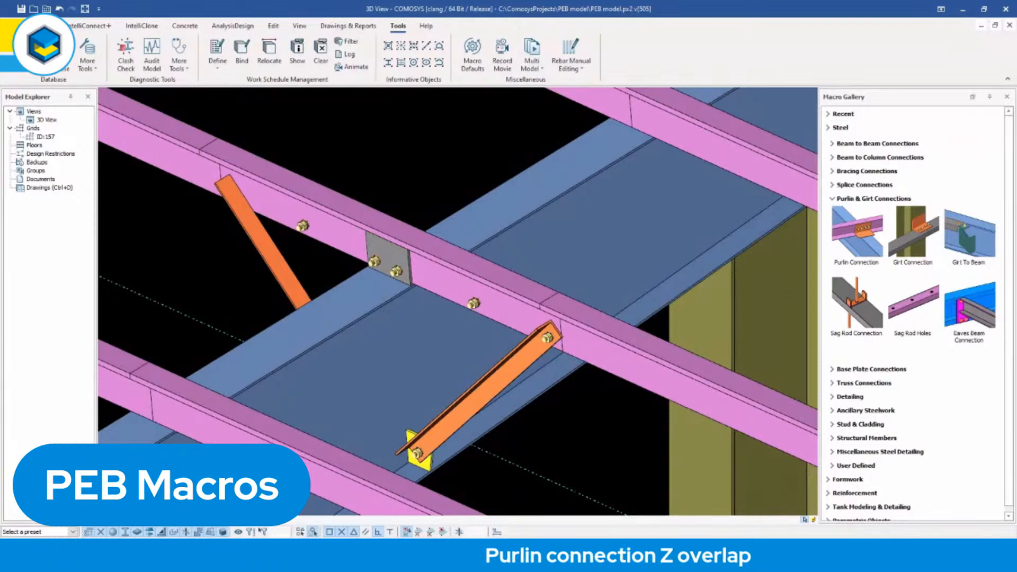
middle_drag(435, 201, 459, 190)
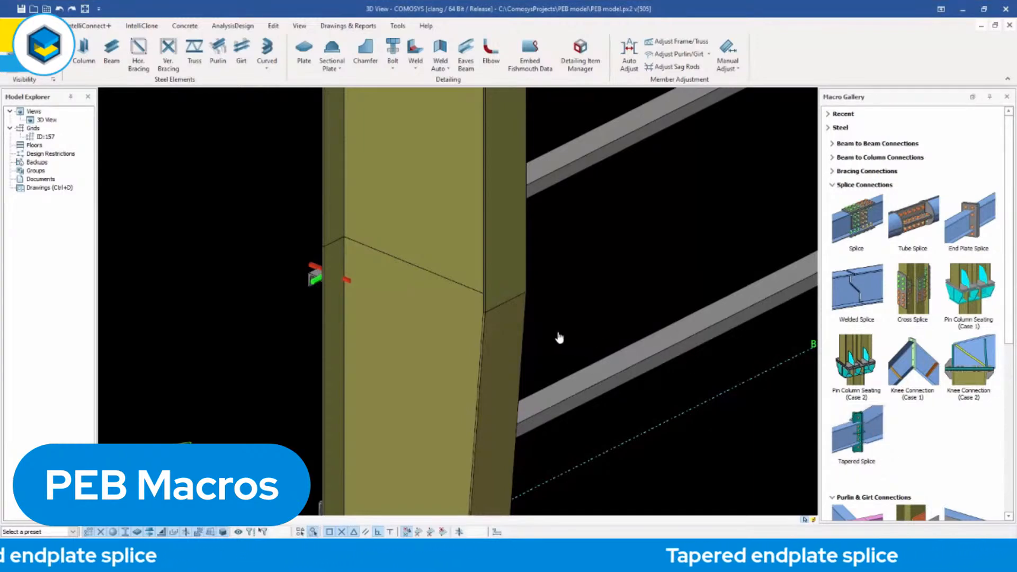
Join the upper and lower column segments with a Tapered Splice and inspect its end plates and stiffeners.
click(499, 262)
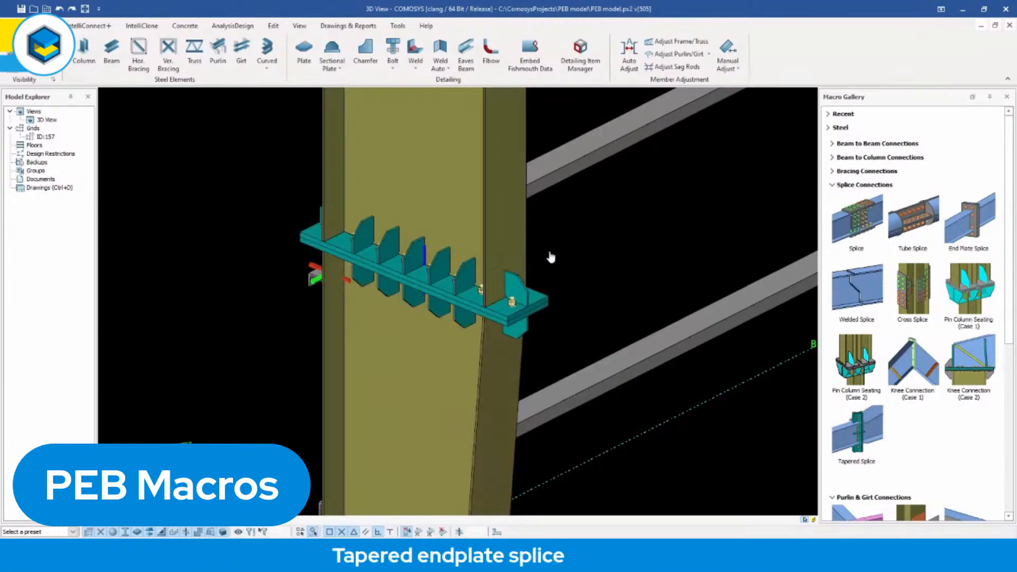
middle_drag(521, 297, 448, 287)
scroll(435, 288, up, 2)
mouse_move(539, 291)
middle_down()
mouse_move(528, 260)
mouse_move(526, 295)
middle_up()
middle_drag(513, 260, 612, 263)
key(Escape)
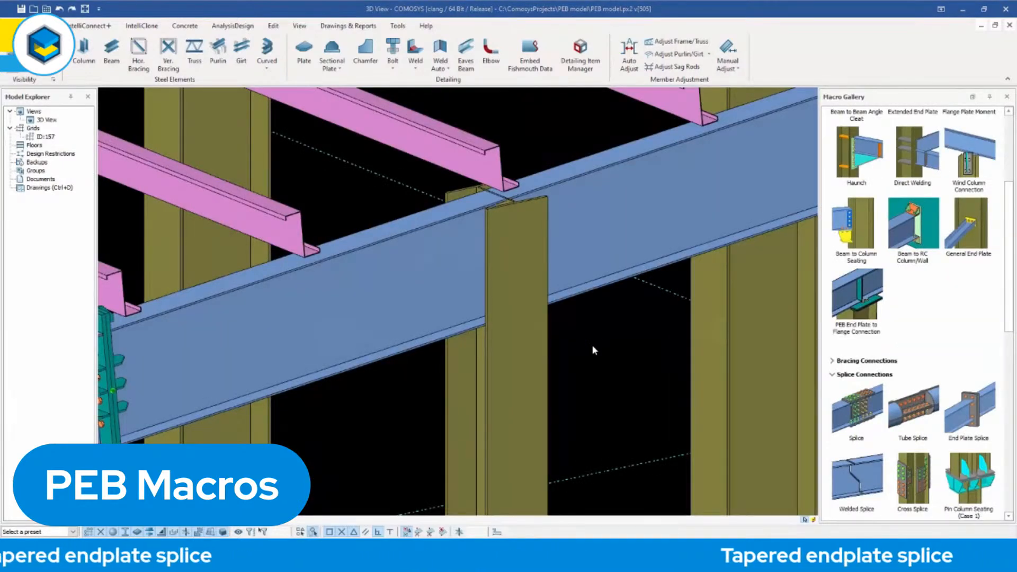
Connect the end-frame wind column to the tapered roof beam above it with a PEB End Plate to Flange Connection.
middle_drag(583, 346, 594, 356)
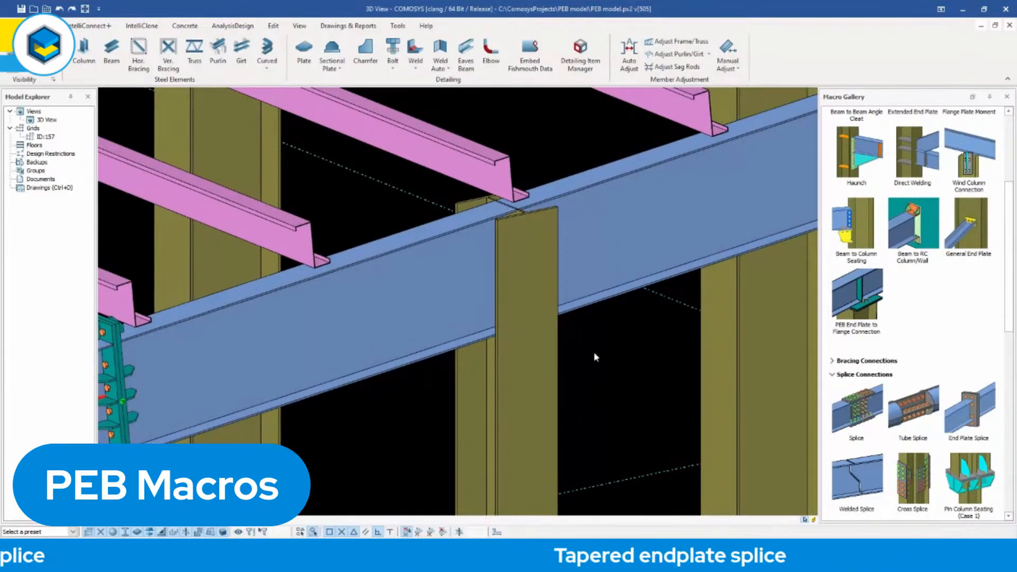
scroll(589, 348, down, 6)
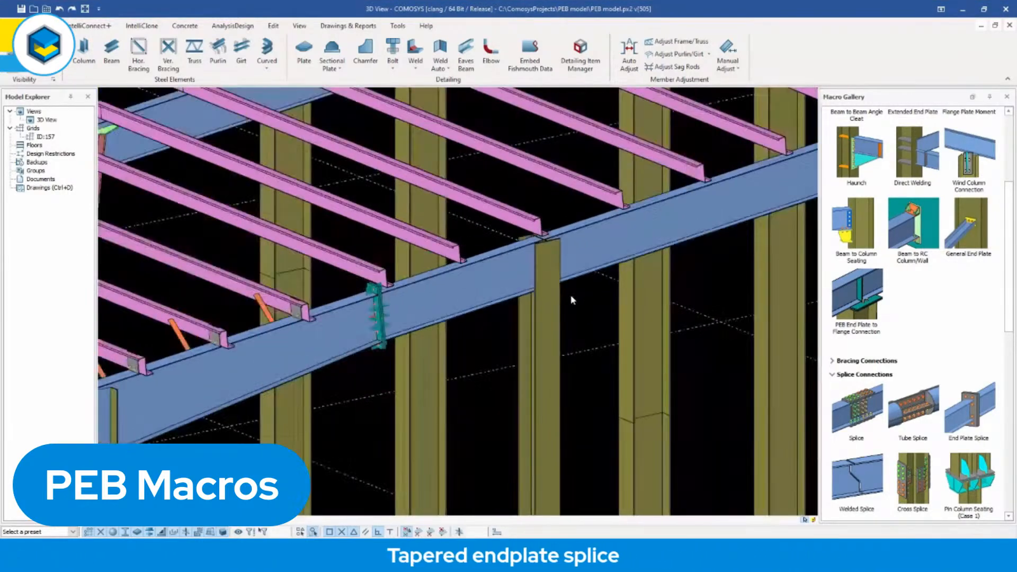
scroll(564, 305, down, 5)
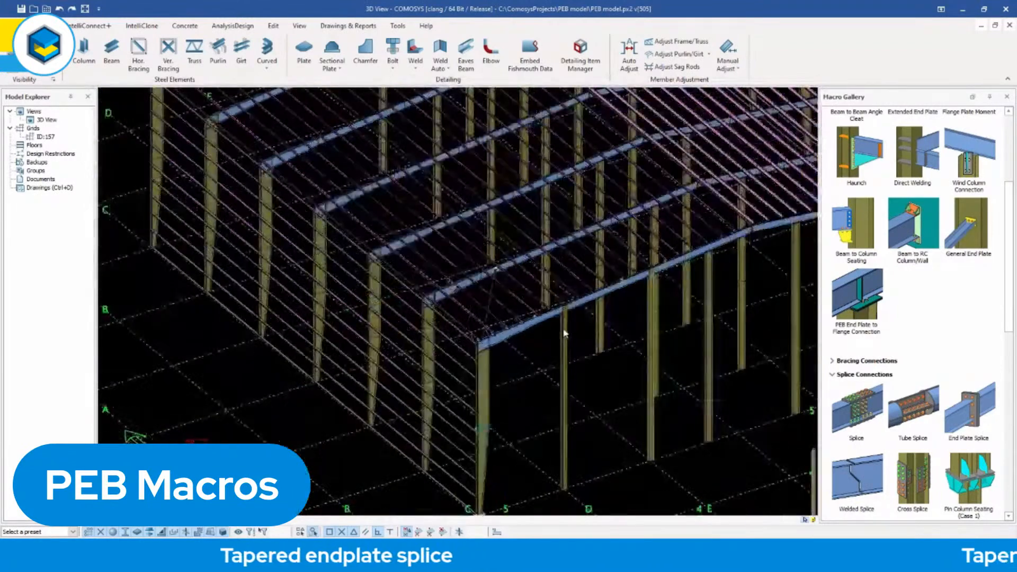
click(566, 342)
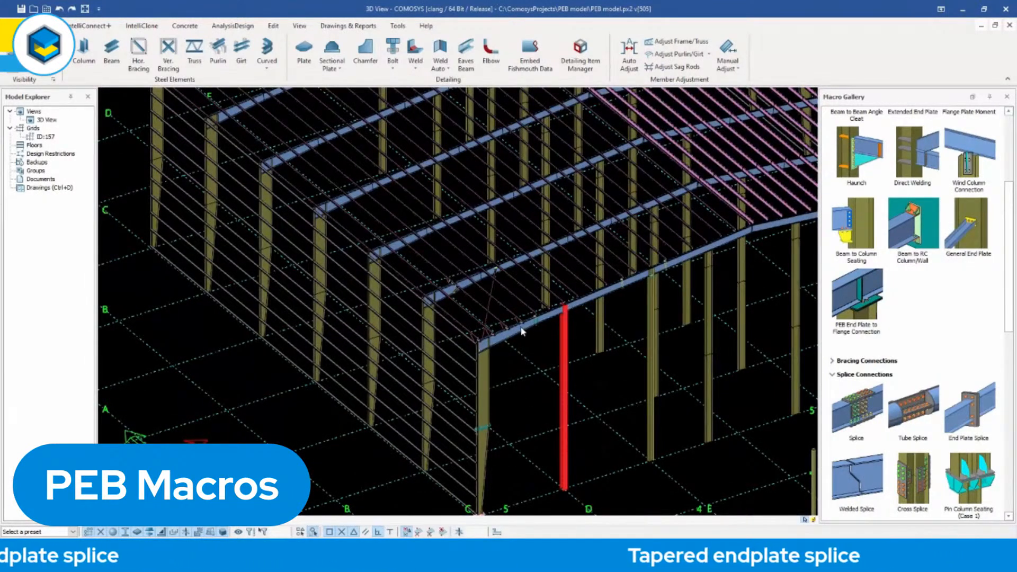
scroll(582, 308, up, 5)
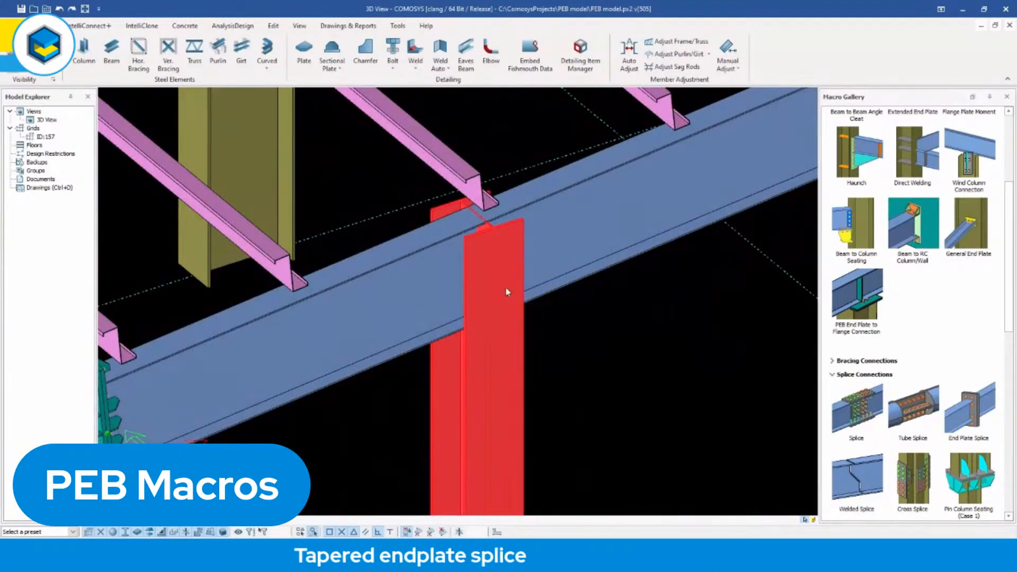
click(571, 339)
middle_drag(573, 344, 590, 350)
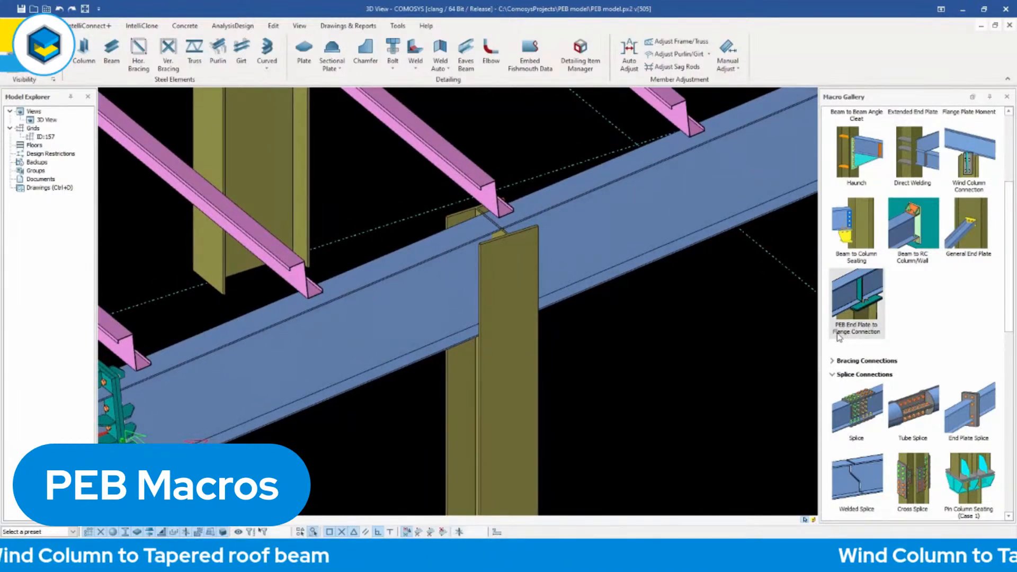
mouse_move(859, 300)
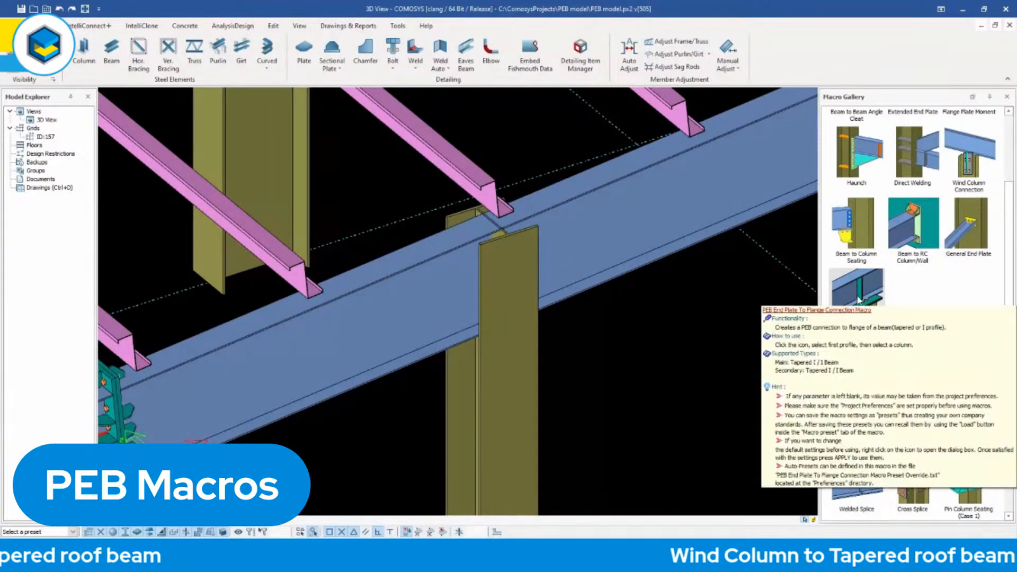
click(410, 292)
click(488, 392)
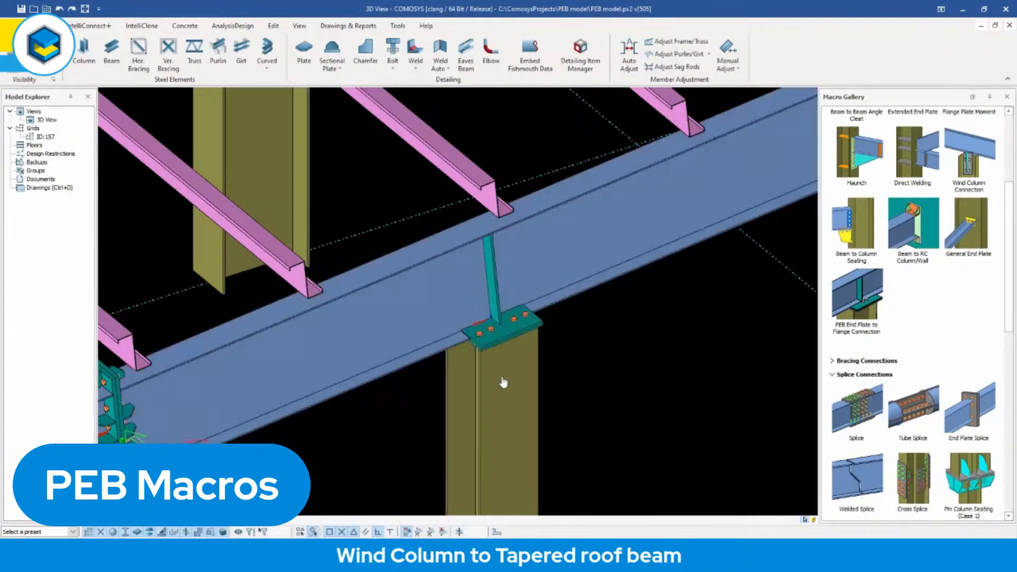
Examine the wind column connection's two end plates, bolts and beam web stiffener up close.
scroll(504, 342, up, 2)
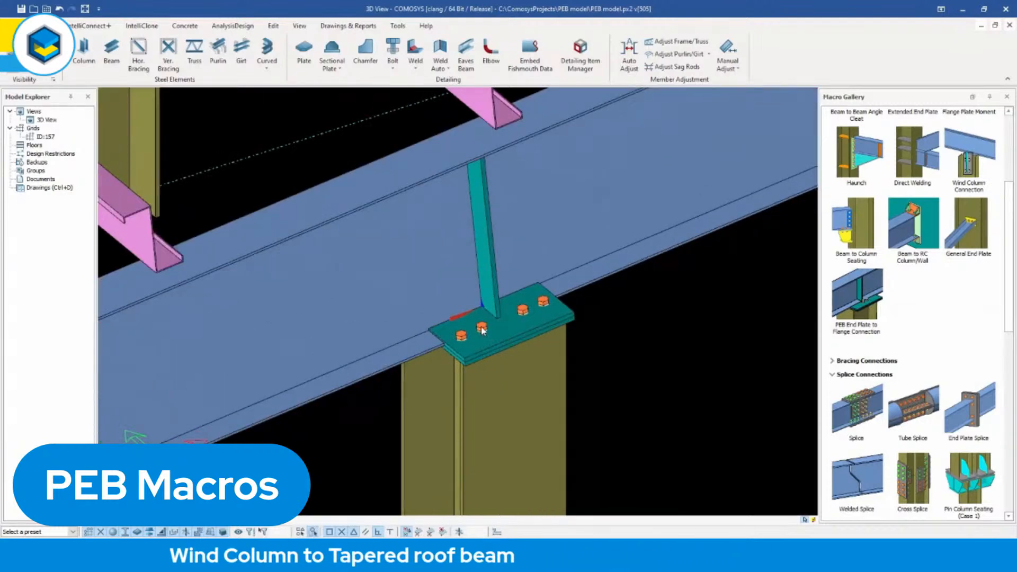
scroll(456, 339, up, 4)
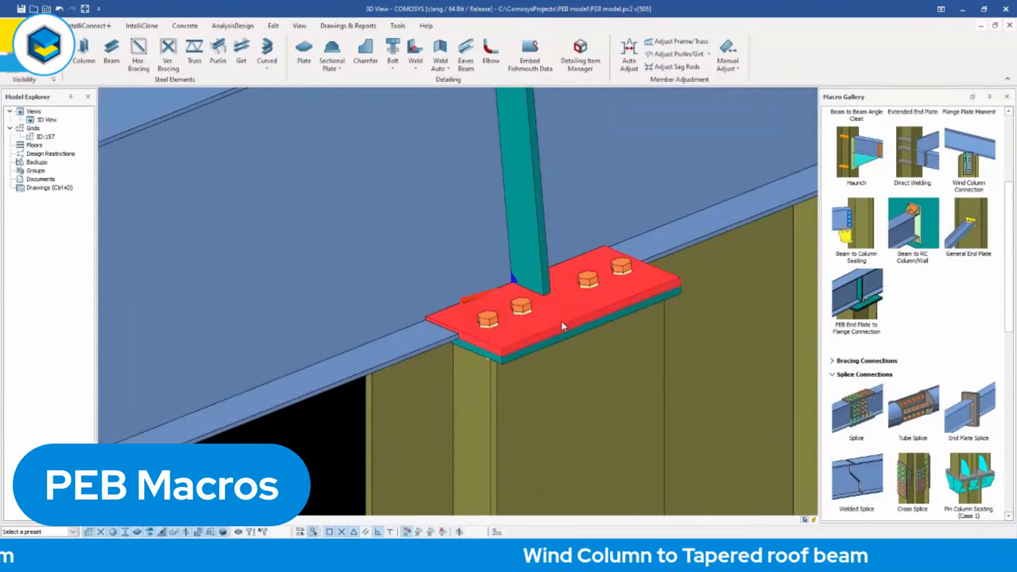
middle_drag(557, 319, 556, 321)
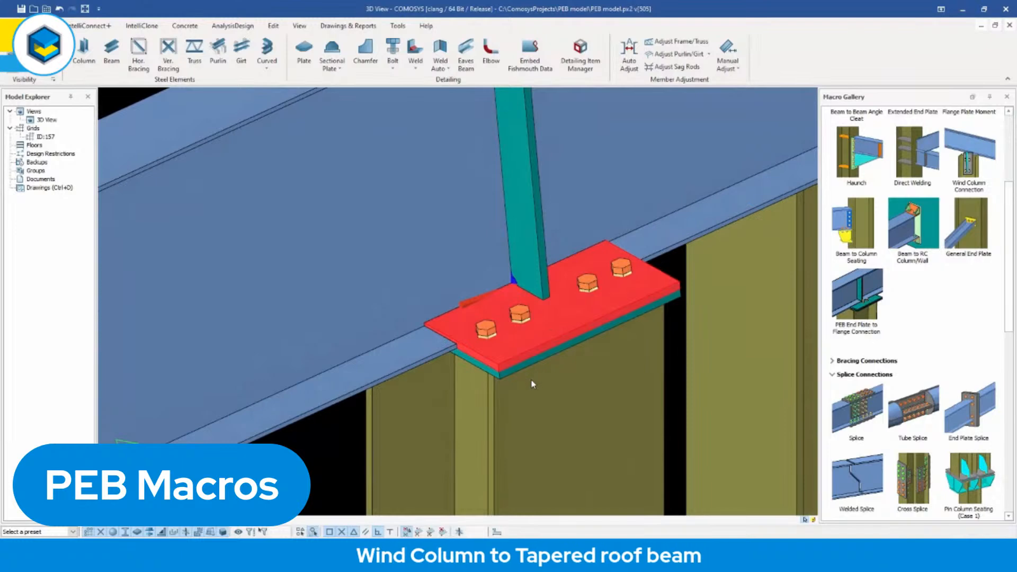
middle_drag(499, 373, 503, 372)
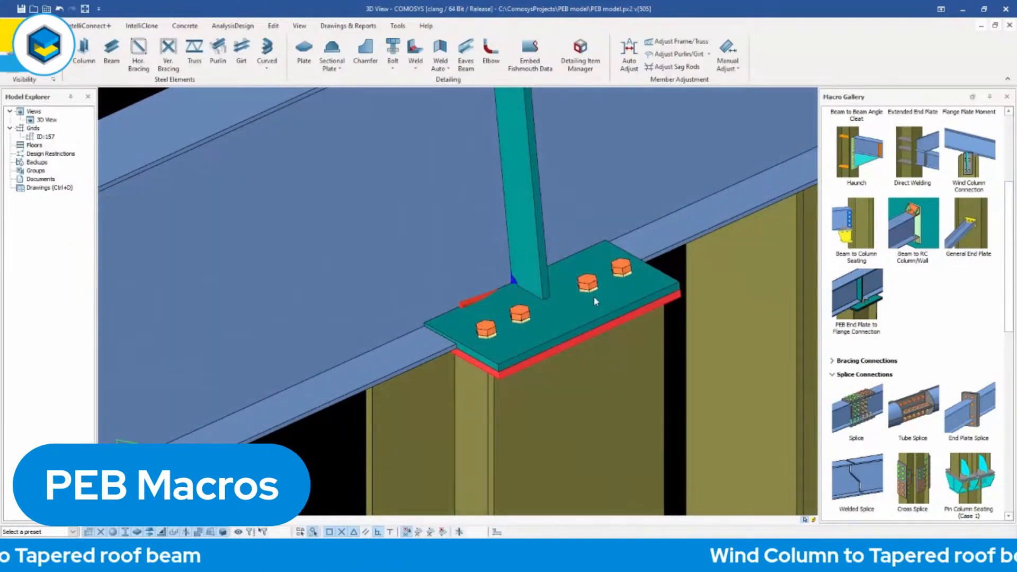
scroll(543, 316, down, 5)
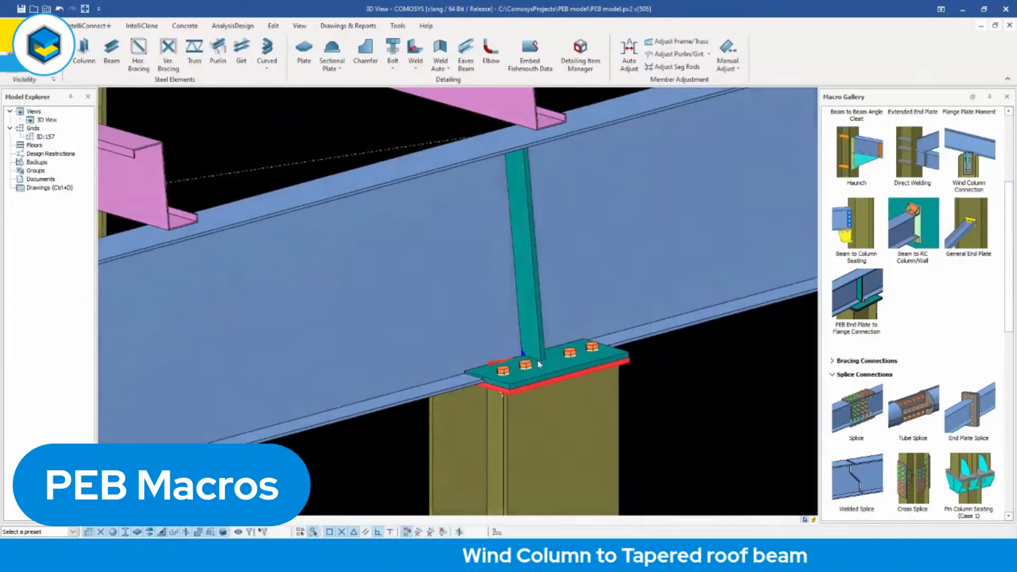
middle_drag(538, 364, 511, 317)
scroll(511, 321, down, 2)
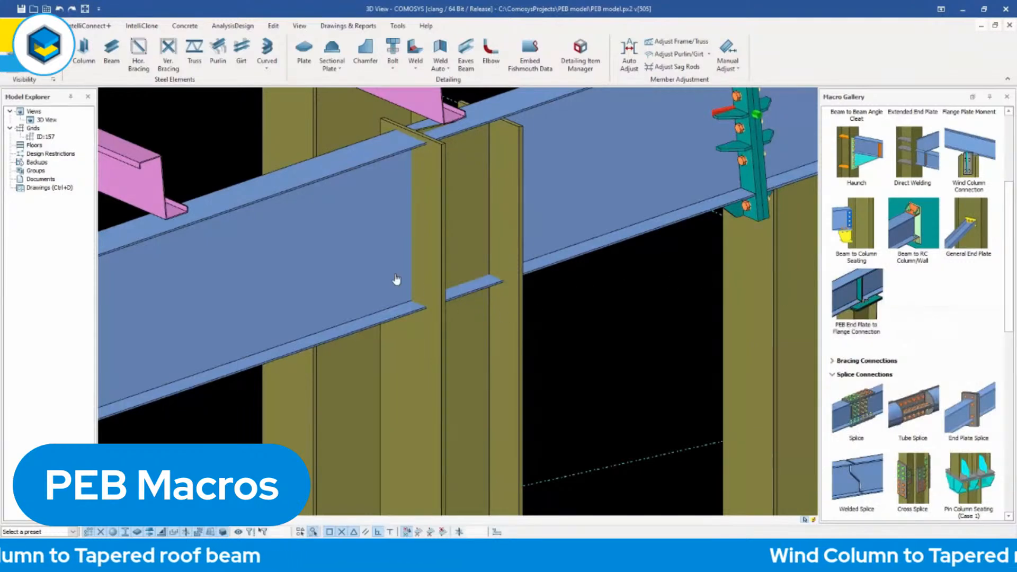
Apply the PEB End Plate to Flange Connection to the wind column near the beam splice and review its macro settings.
click(343, 257)
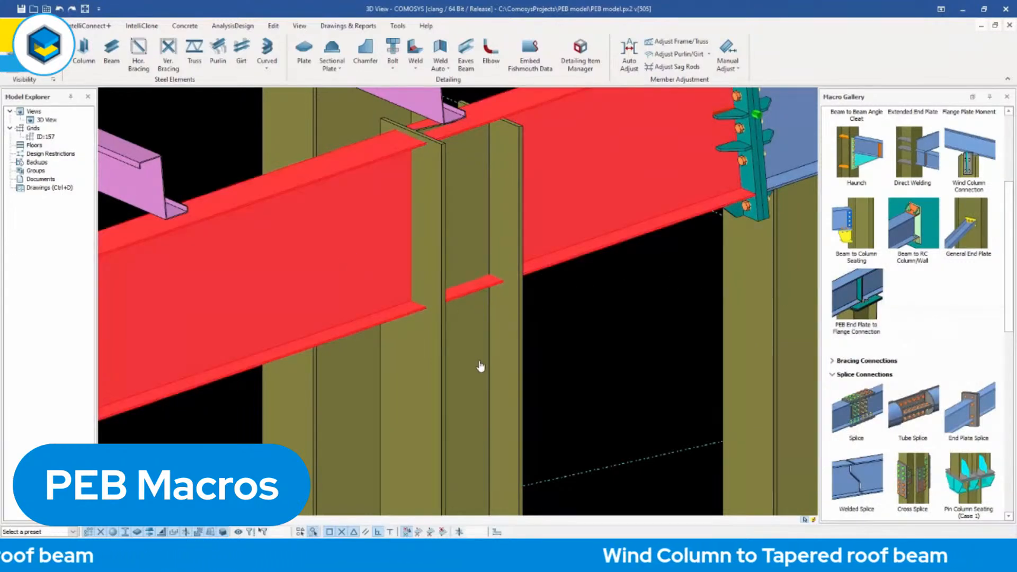
click(480, 366)
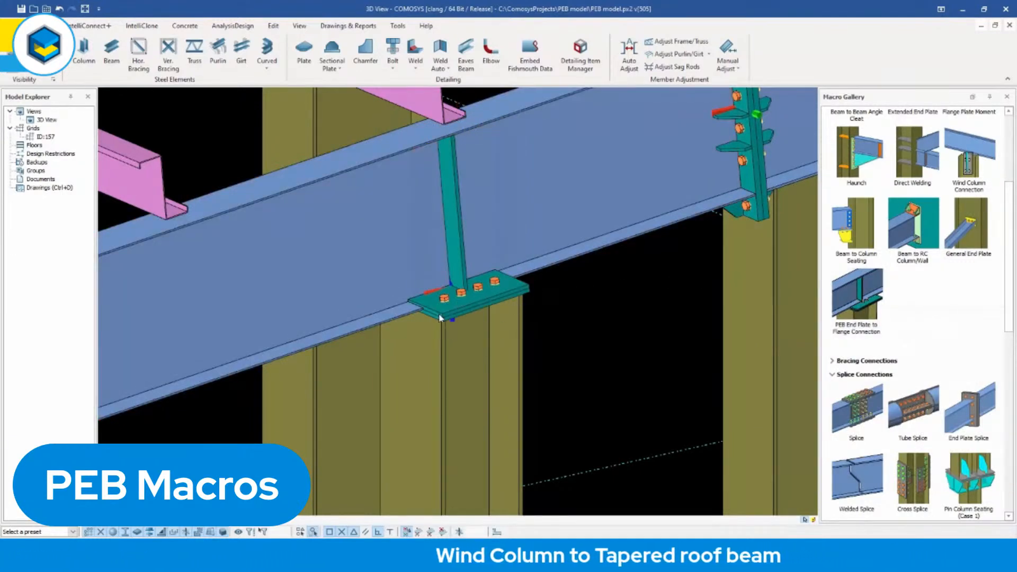
scroll(438, 313, up, 2)
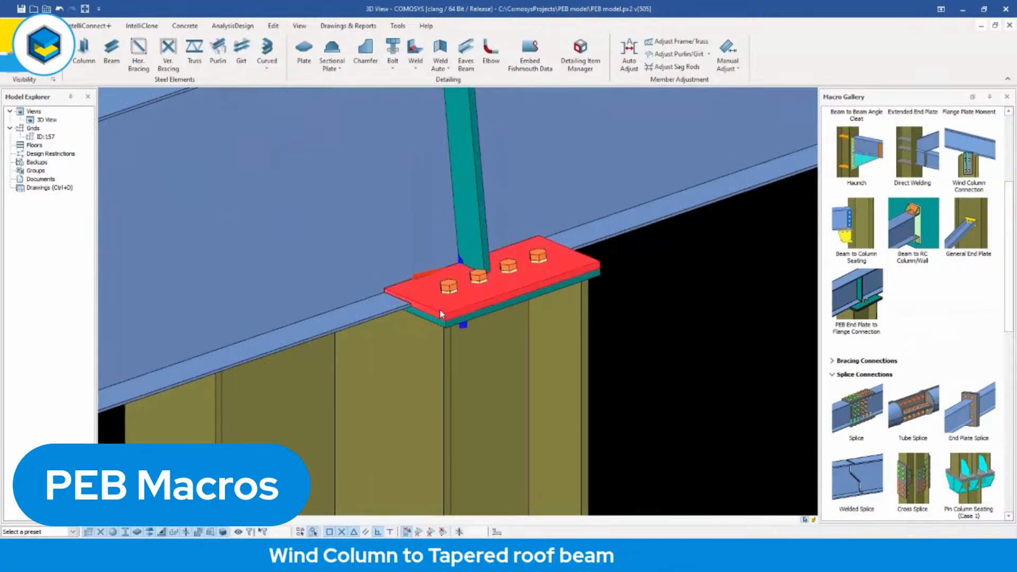
double_click(442, 311)
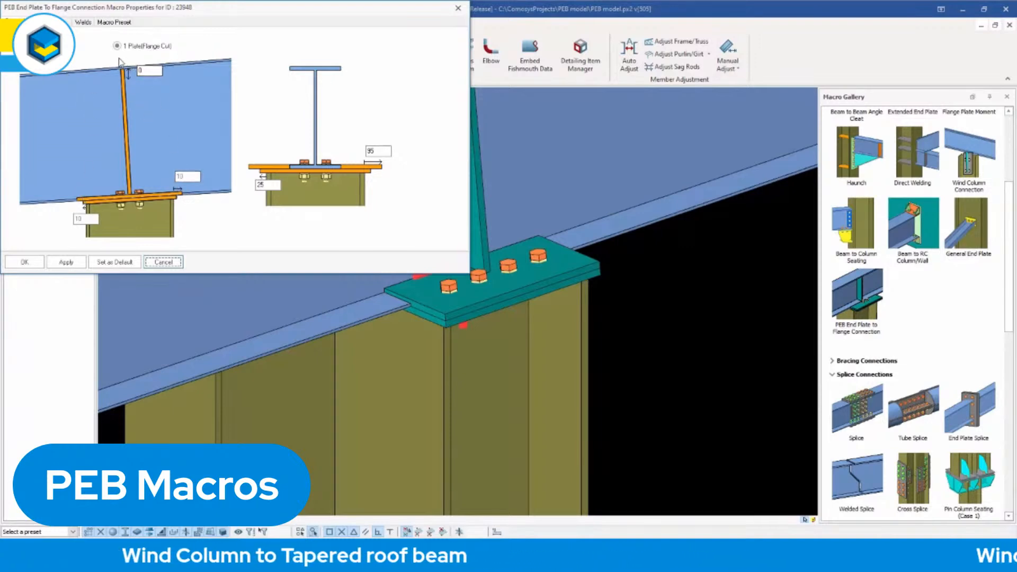
click(459, 8)
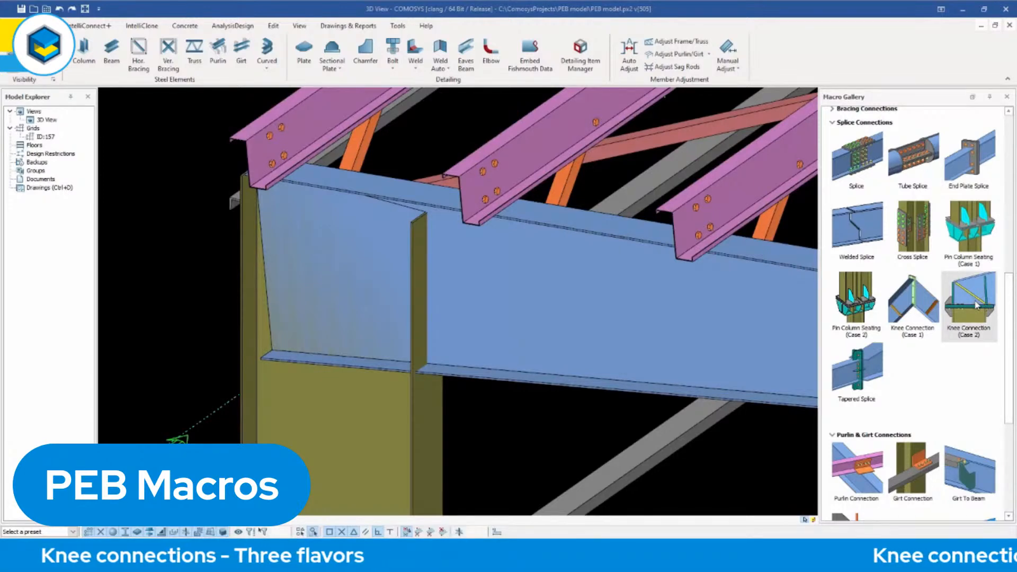
Connect the corner column to the roof beam with the Knee Connection (Case 2) macro.
click(415, 435)
click(480, 322)
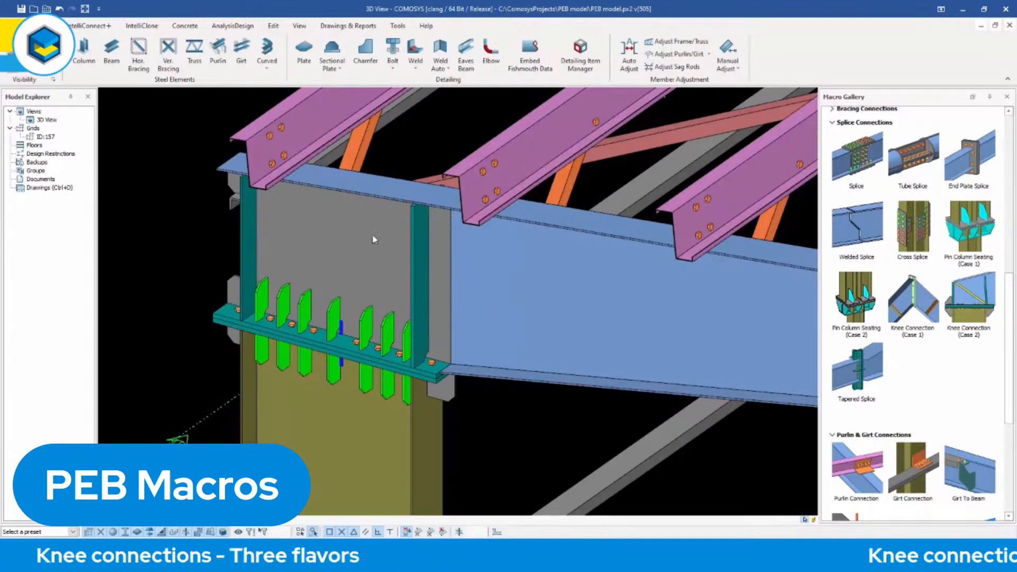
Isolate the tapered roof beam to check its cut web, restore all elements, and highlight the knee connection's separate web plate.
click(504, 267)
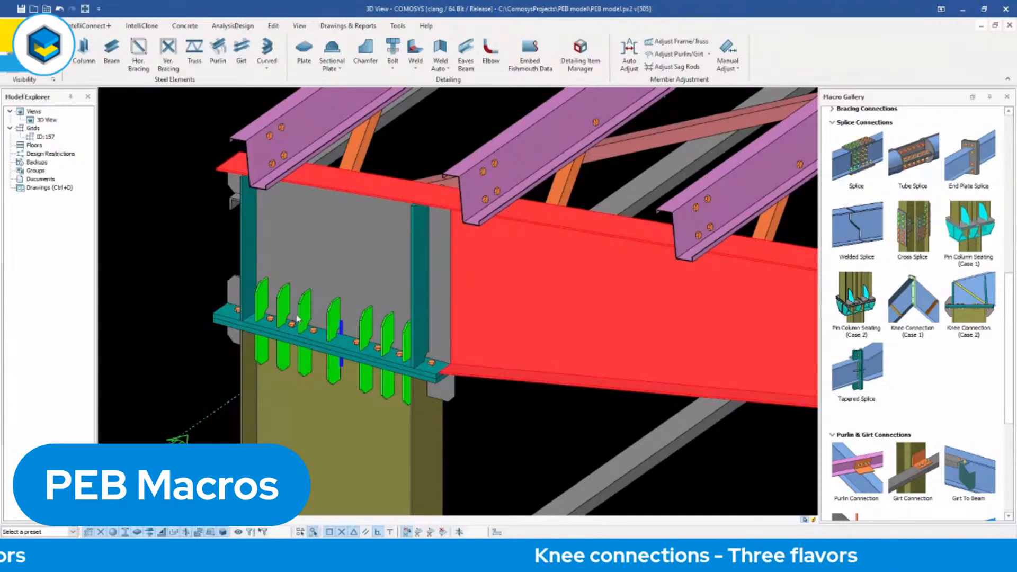
right_click(540, 299)
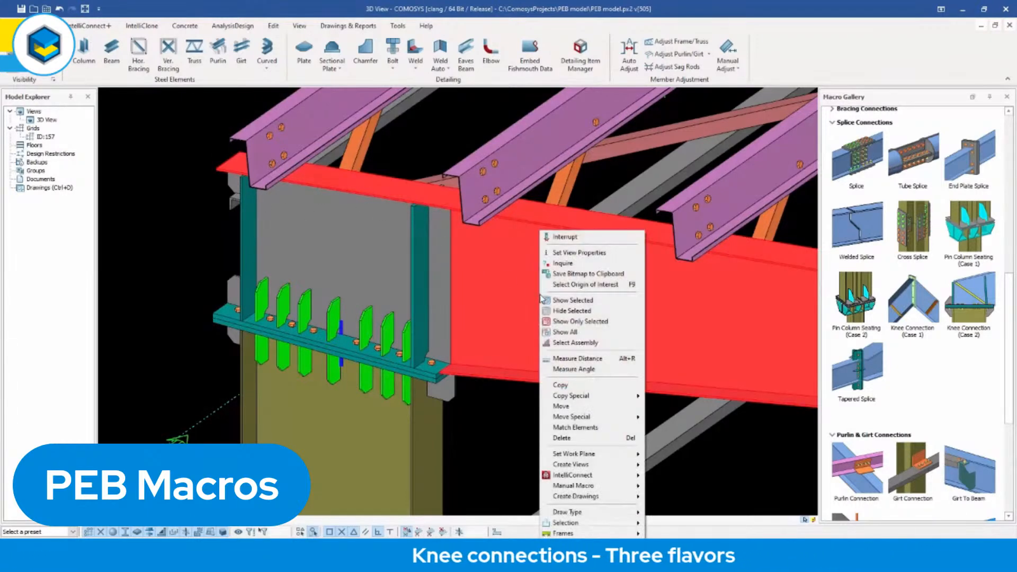
click(575, 321)
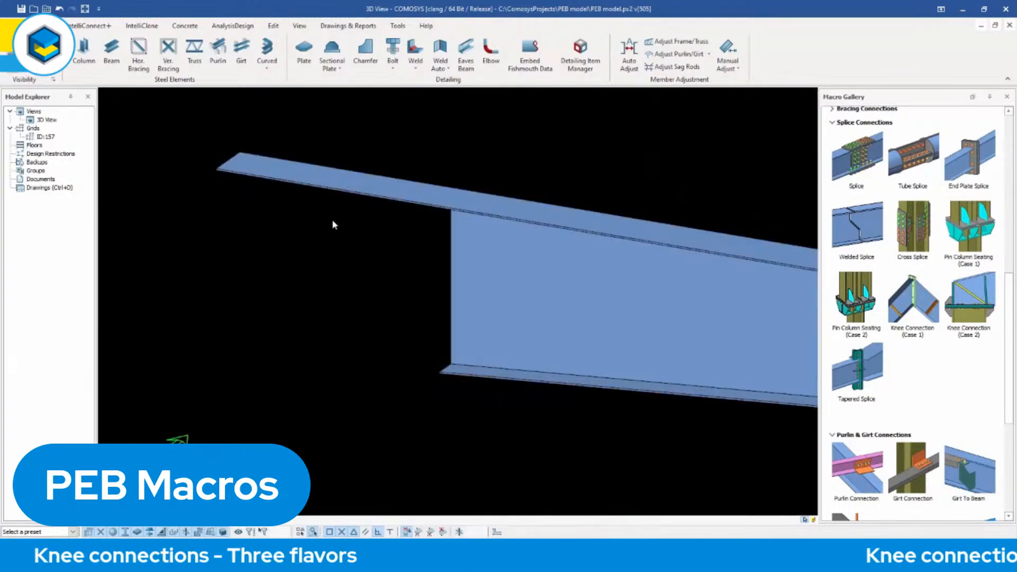
right_click(389, 296)
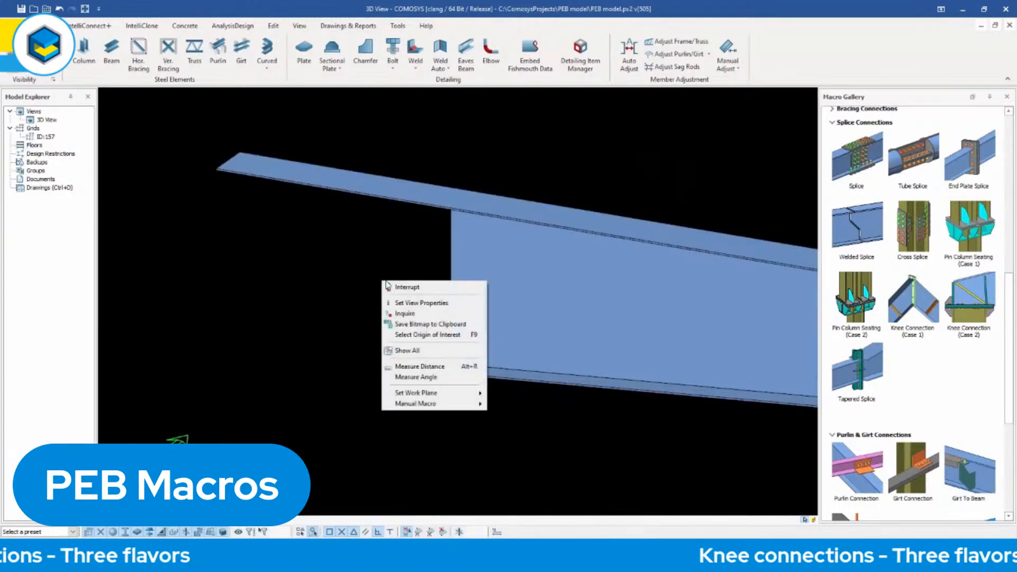
click(424, 336)
click(358, 256)
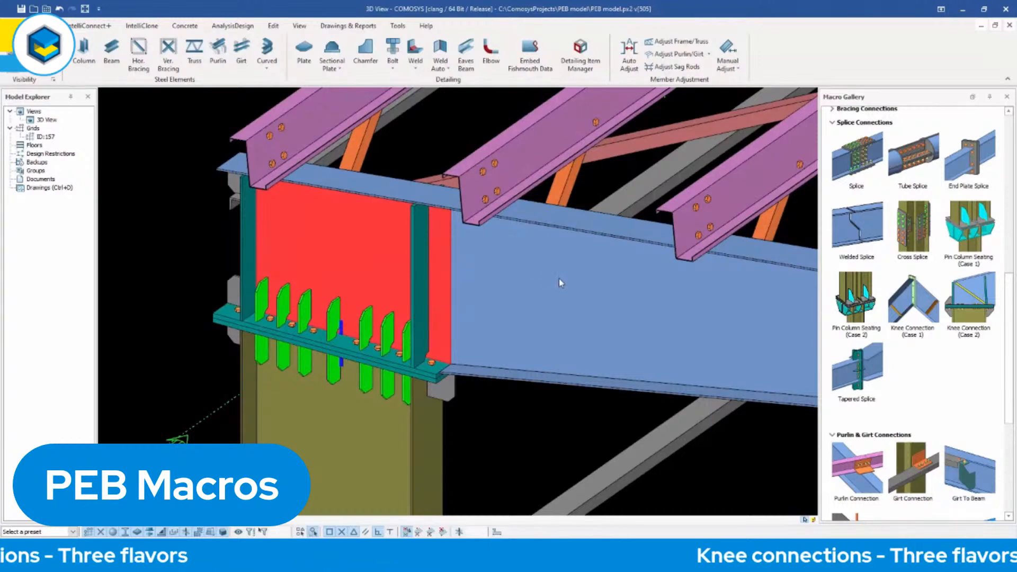
key(Escape)
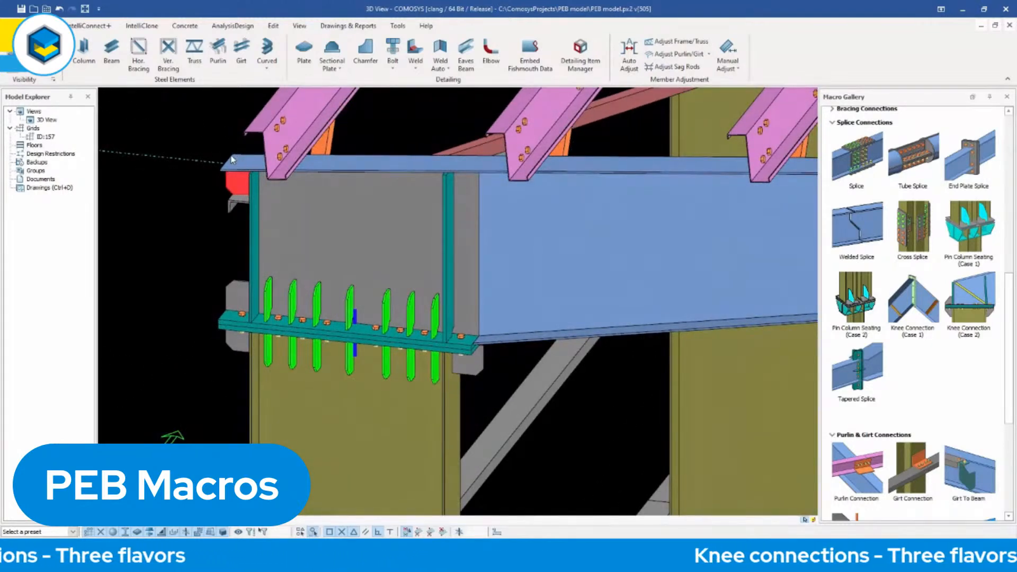
Undo the corner knee connection and reapply Knee Connection (Case 2) between the column and the tapered roof beam.
middle_drag(238, 189, 177, 200)
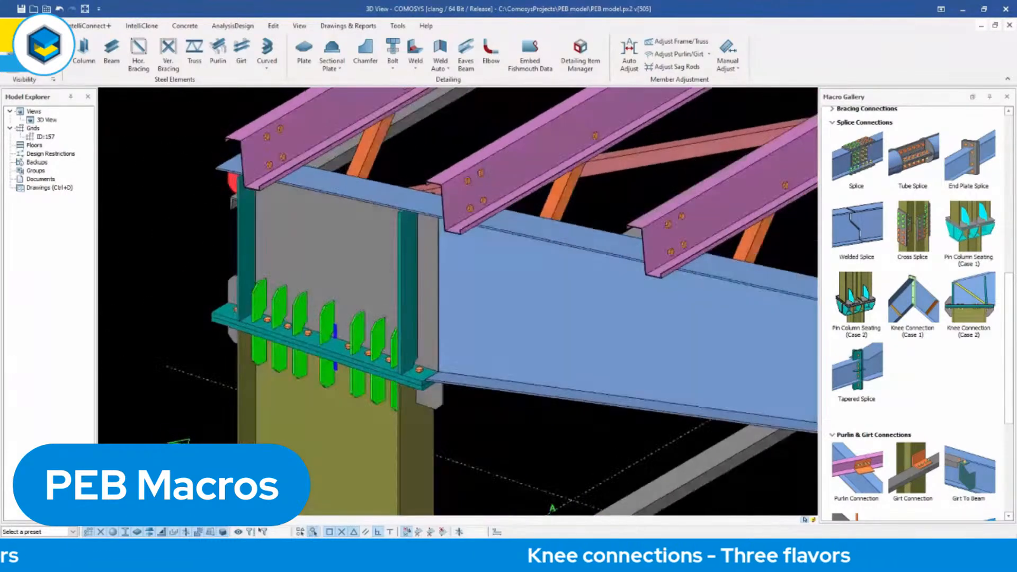
mouse_move(375, 355)
middle_down()
mouse_move(405, 354)
mouse_move(372, 356)
middle_up()
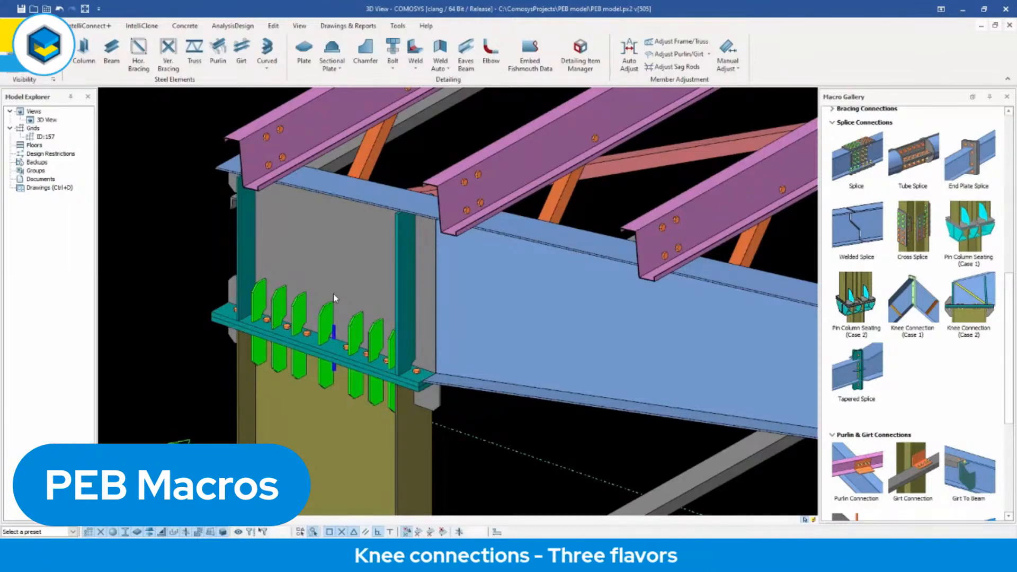
key(ctrl+z)
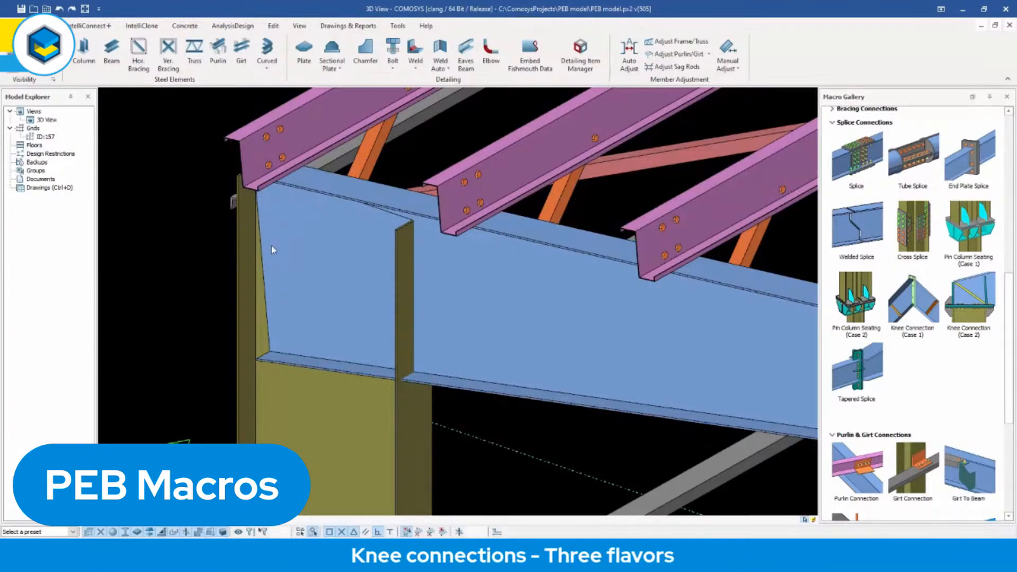
click(971, 306)
click(352, 410)
click(463, 335)
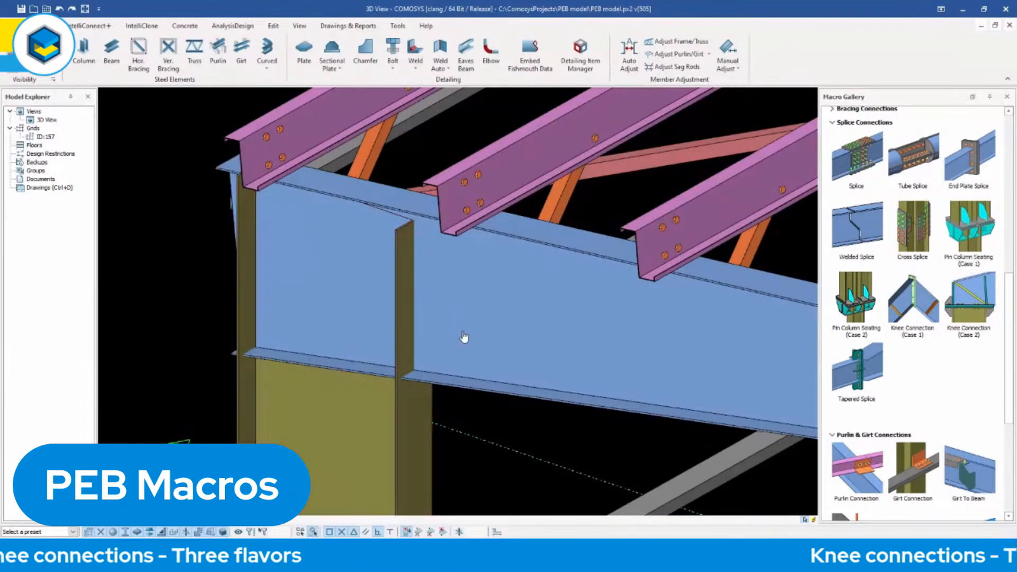
Show only the tapered roof beam to inspect its web shape at the knee, restore all elements, and highlight the web plate.
click(449, 286)
right_click(450, 282)
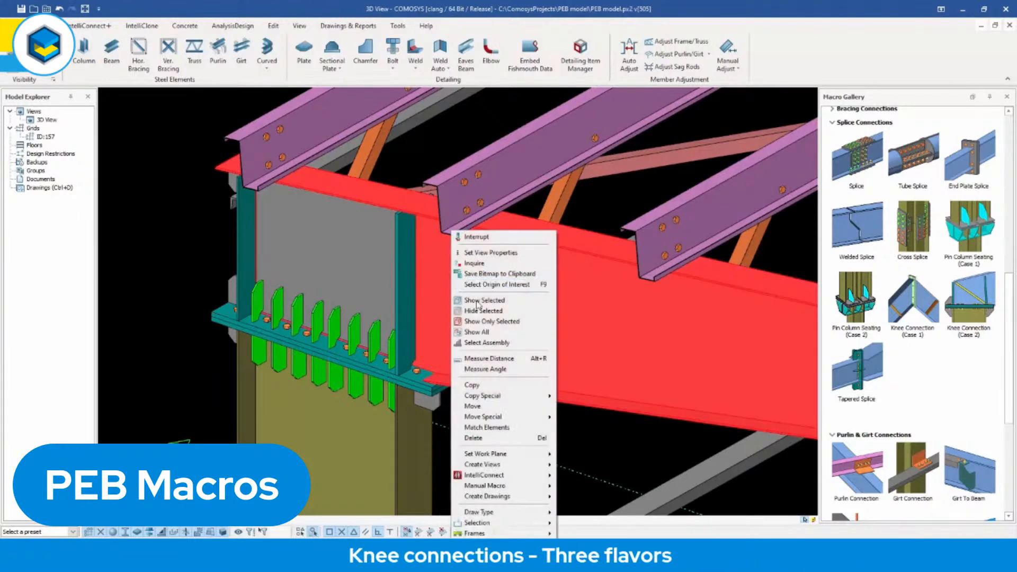
click(482, 325)
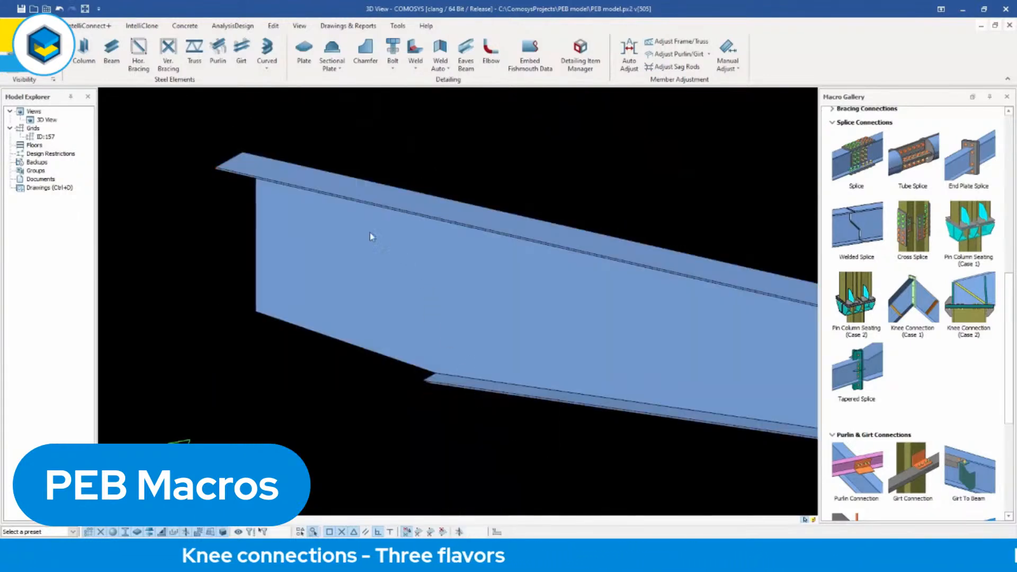
right_click(417, 163)
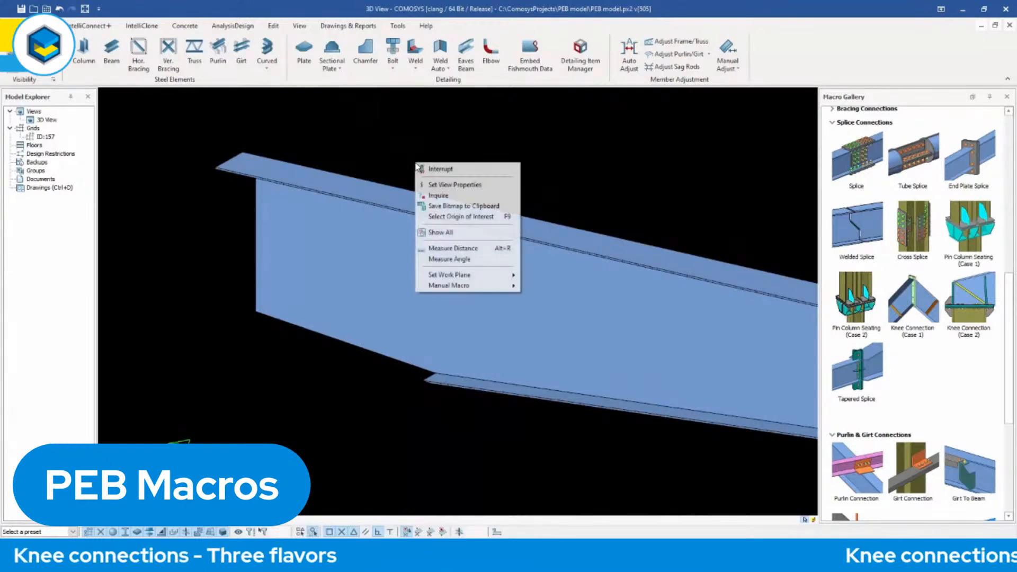
click(441, 232)
click(364, 229)
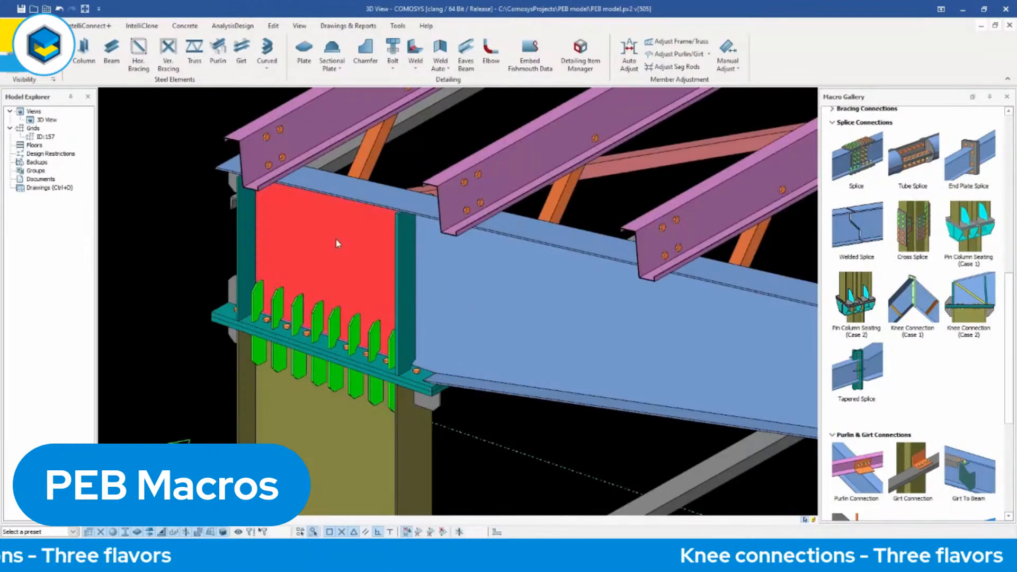
Examine the knee connection's web plate, stiffeners, end plates and bolts up close.
click(380, 216)
click(357, 255)
mouse_move(357, 255)
middle_down()
mouse_move(400, 205)
mouse_move(365, 212)
mouse_move(328, 246)
mouse_move(231, 247)
middle_up()
scroll(399, 204, up, 3)
scroll(387, 206, down, 4)
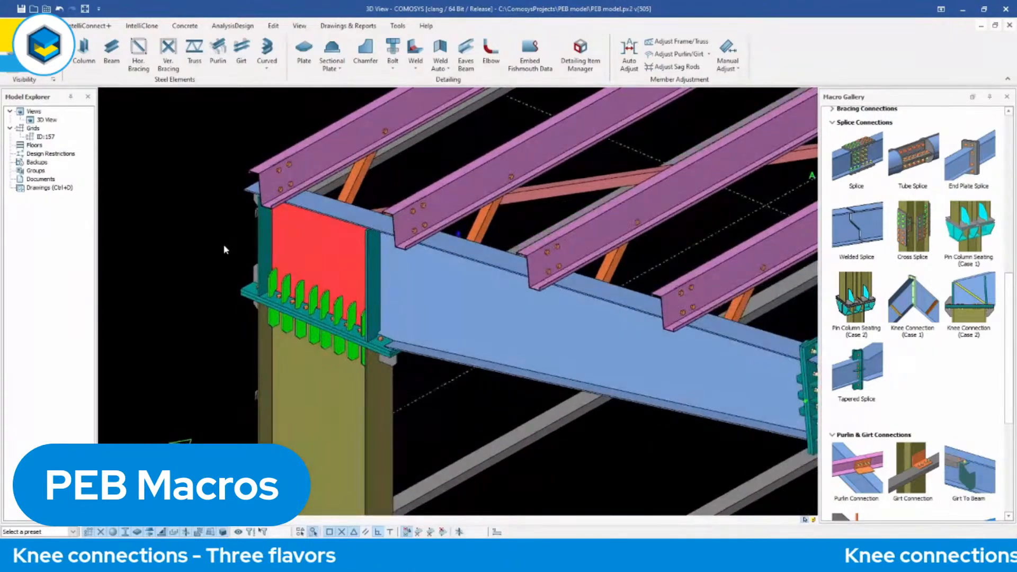
scroll(306, 297, up, 5)
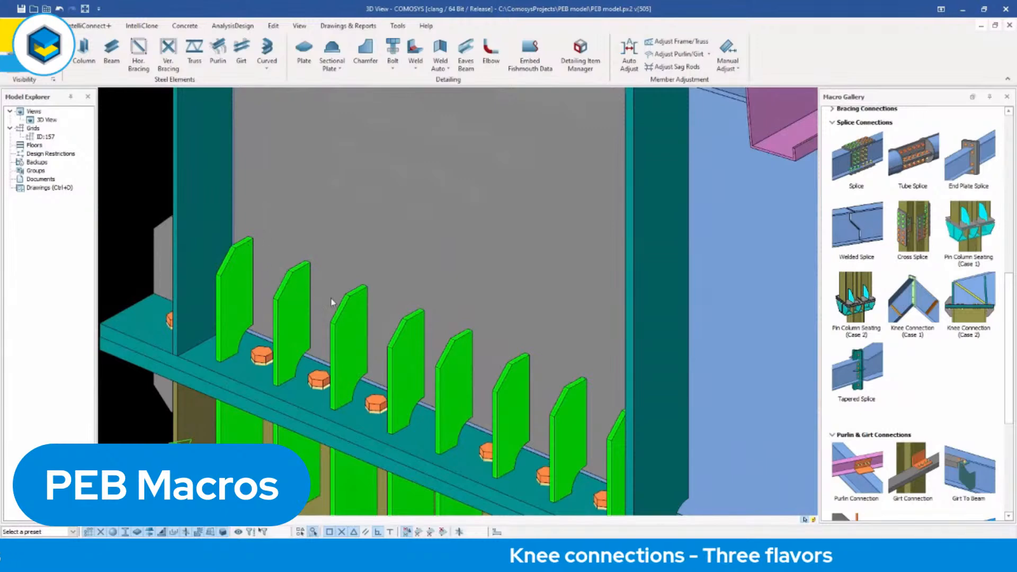
scroll(371, 291, down, 6)
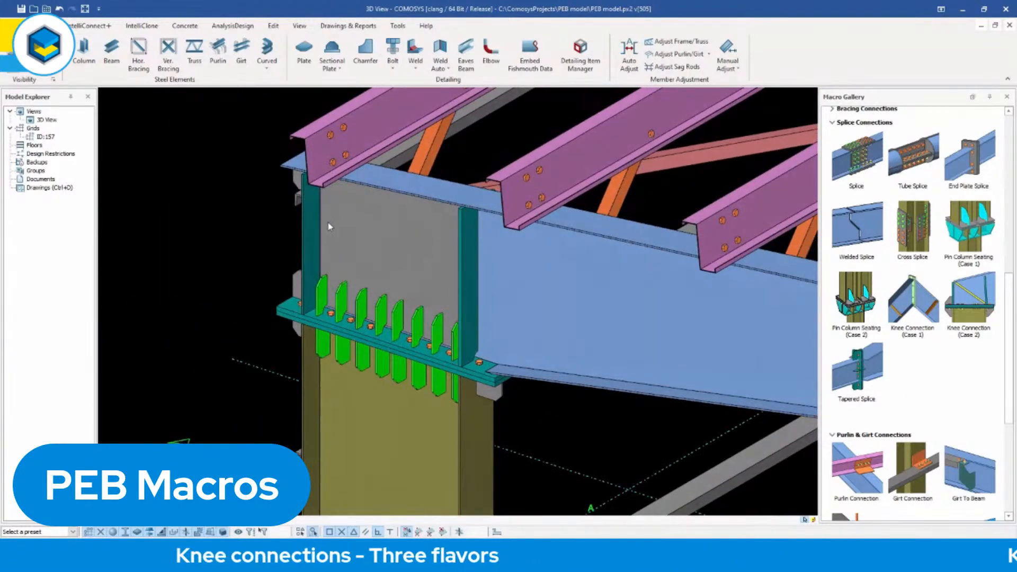
mouse_move(444, 298)
middle_down()
mouse_move(419, 298)
mouse_move(441, 295)
middle_up()
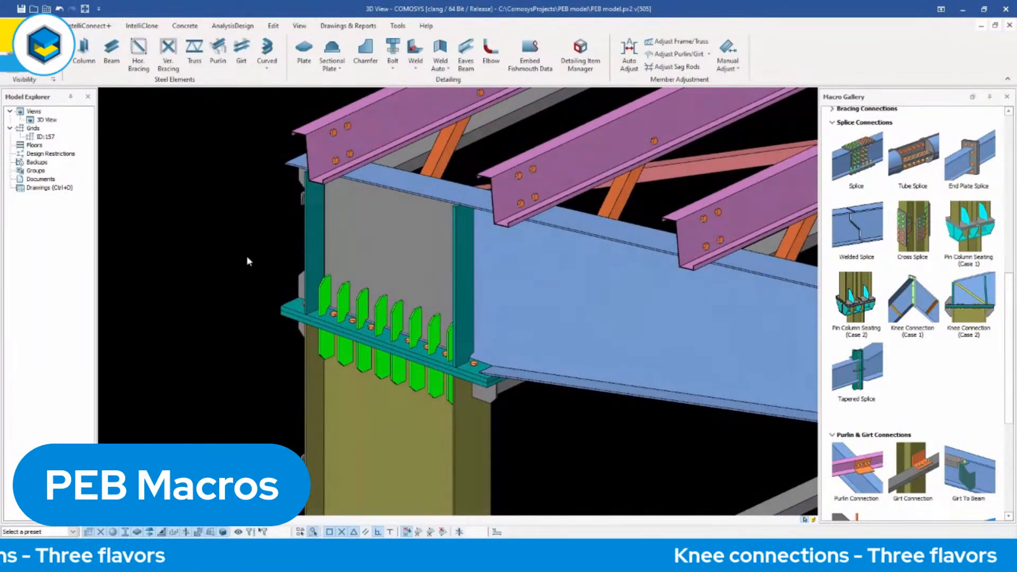
Undo the knee connection and reapply Knee Connection (Case 2) to the corner column and roof beam with a diagonal stiffener.
key(ctrl+z)
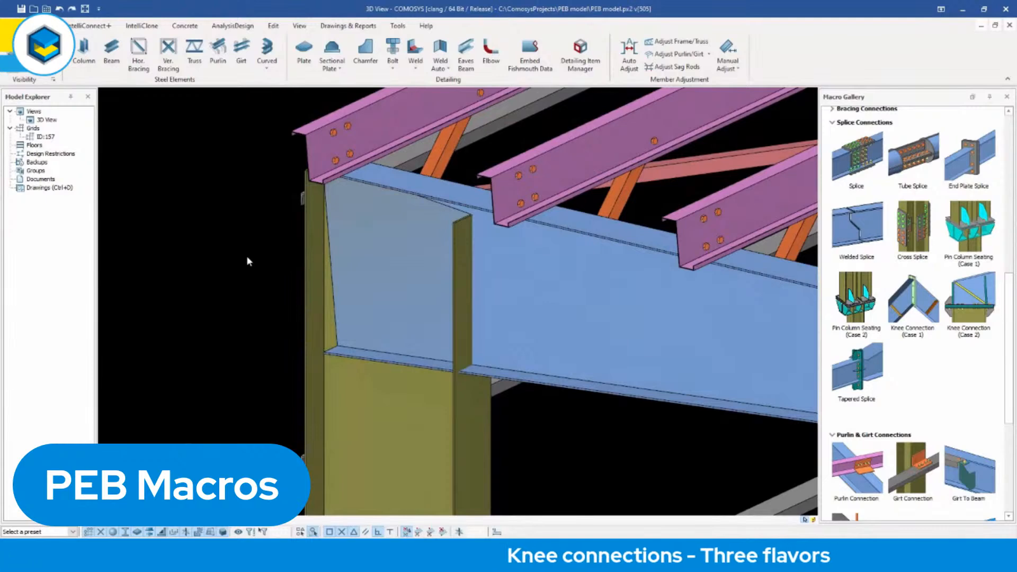
click(974, 306)
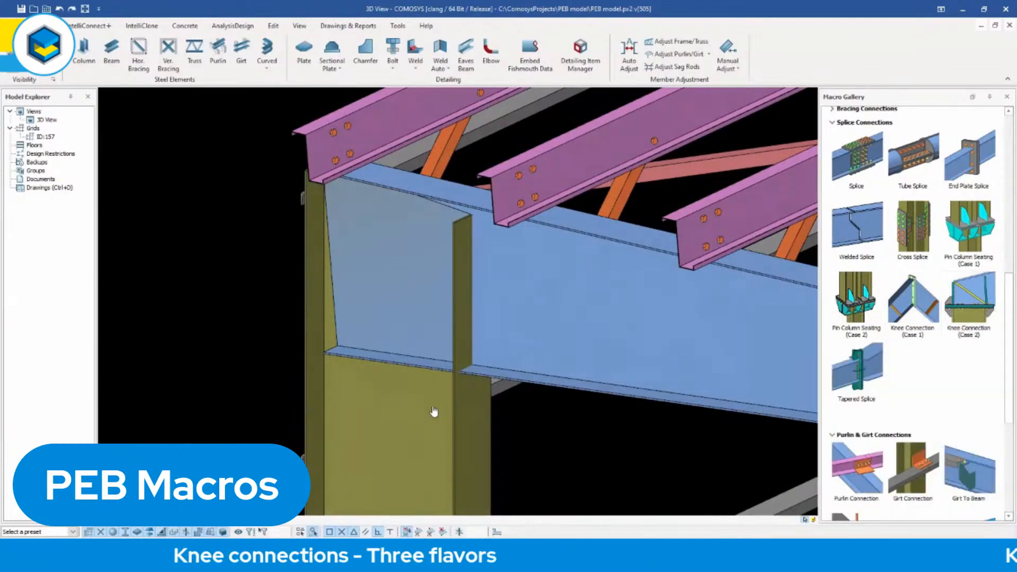
click(466, 427)
click(549, 316)
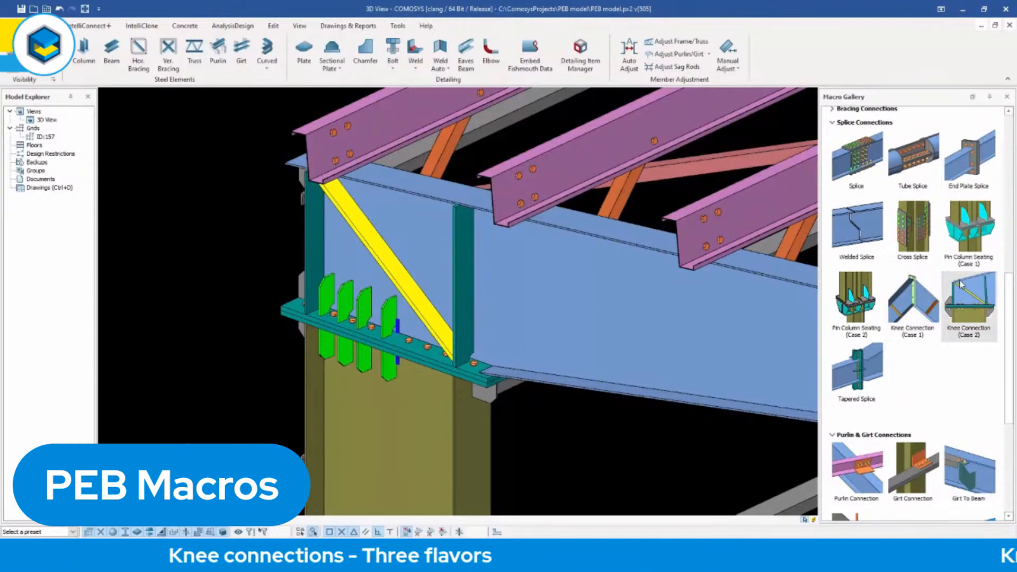
Apply the Base Plate macro to the lower end of the tapered column.
mouse_move(970, 283)
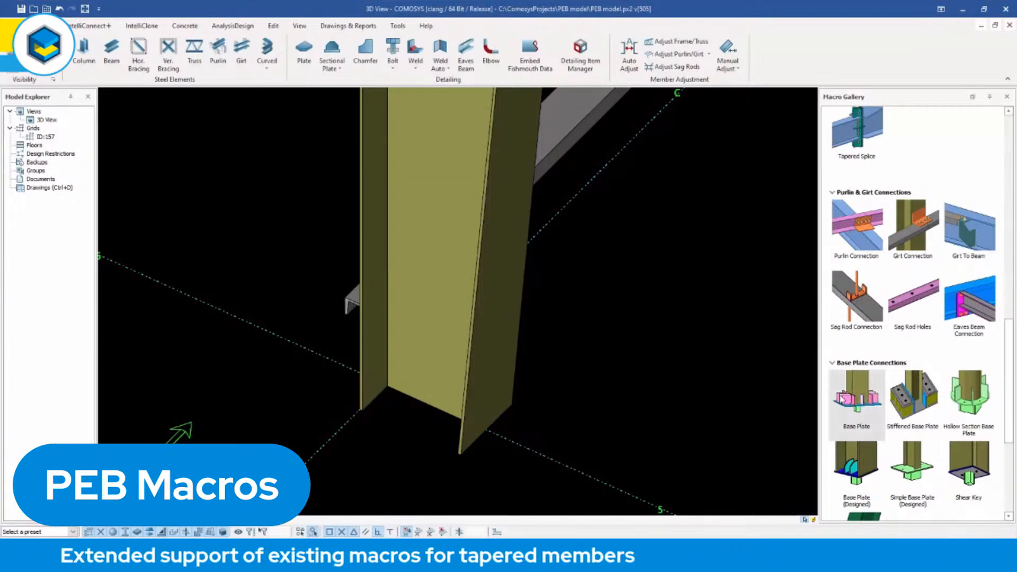
click(486, 334)
scroll(498, 406, down, 2)
scroll(498, 405, up, 2)
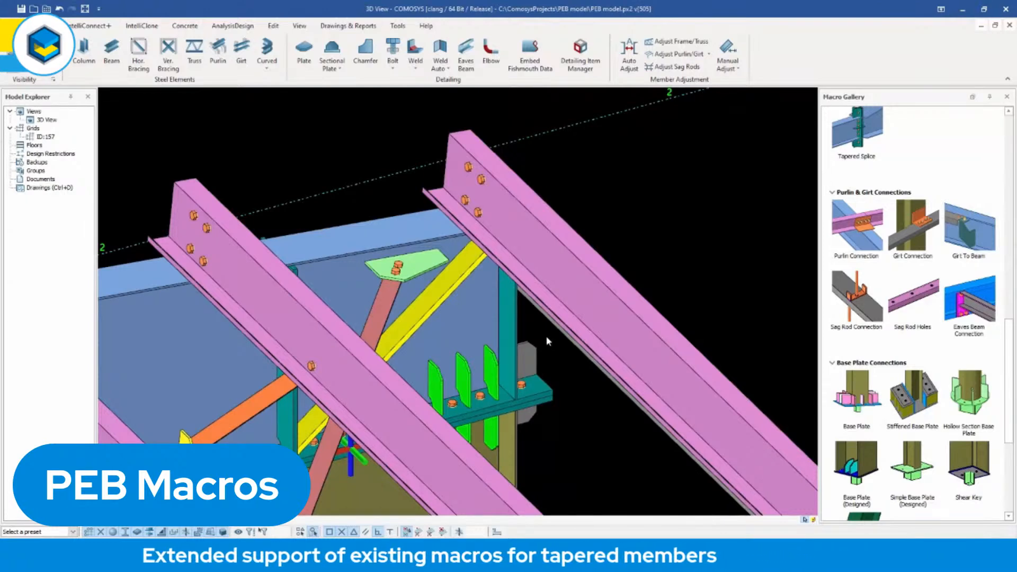
Inspect the horizontal brace, its gusset plate and bolts where they meet the tapered beam's web near the knee.
click(409, 280)
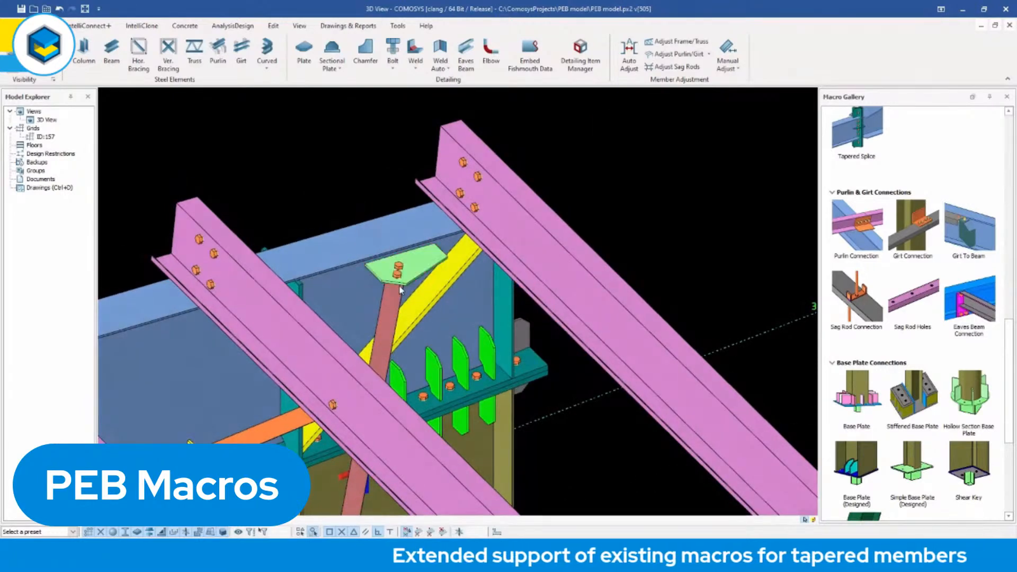
scroll(401, 285, up, 3)
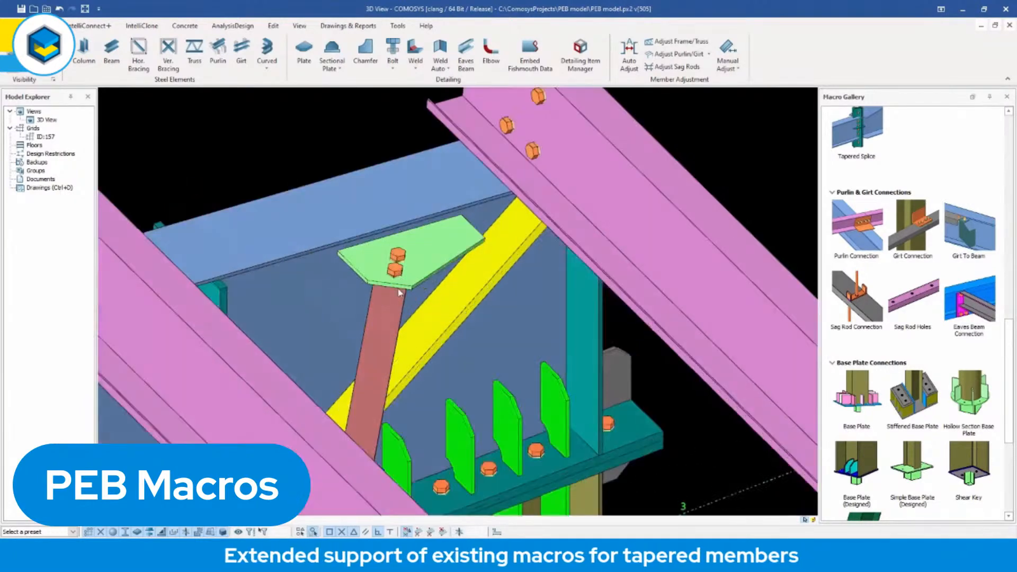
click(390, 326)
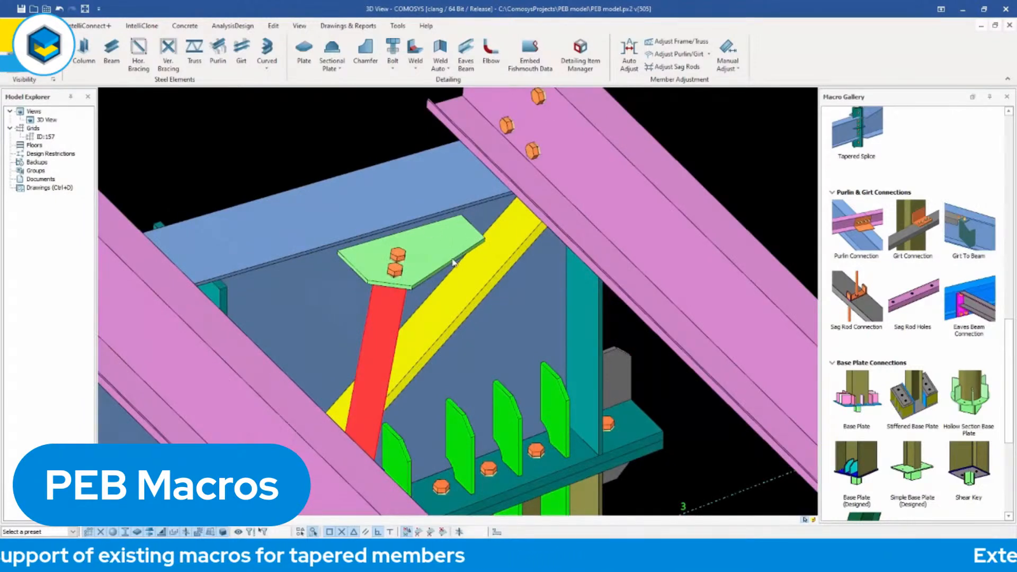
middle_drag(432, 257, 363, 269)
click(420, 285)
middle_drag(419, 285, 441, 292)
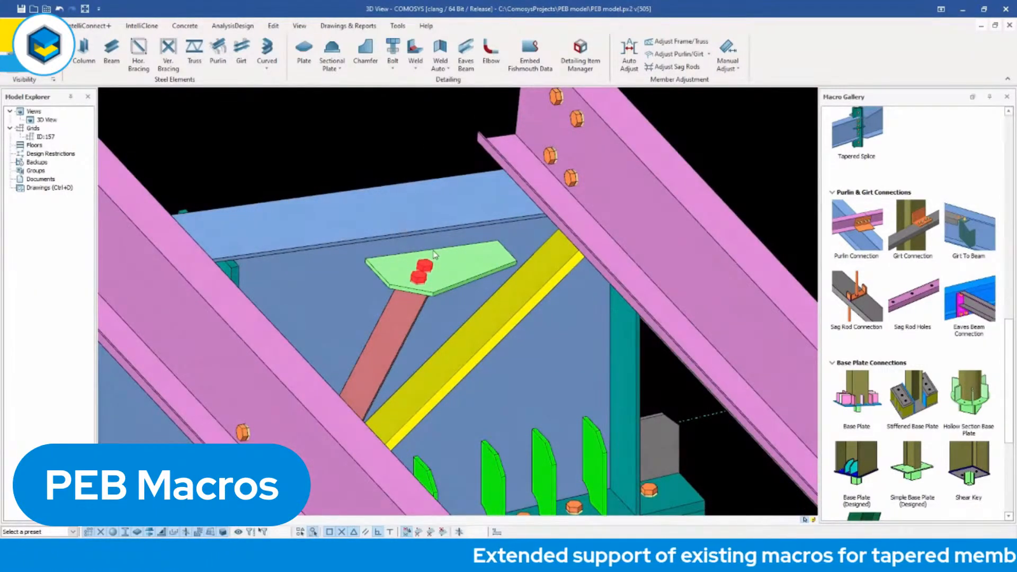
Review the support type options in the Purlin/Girt Connection macro properties of the girt connection on the tapered column.
scroll(428, 300, down, 3)
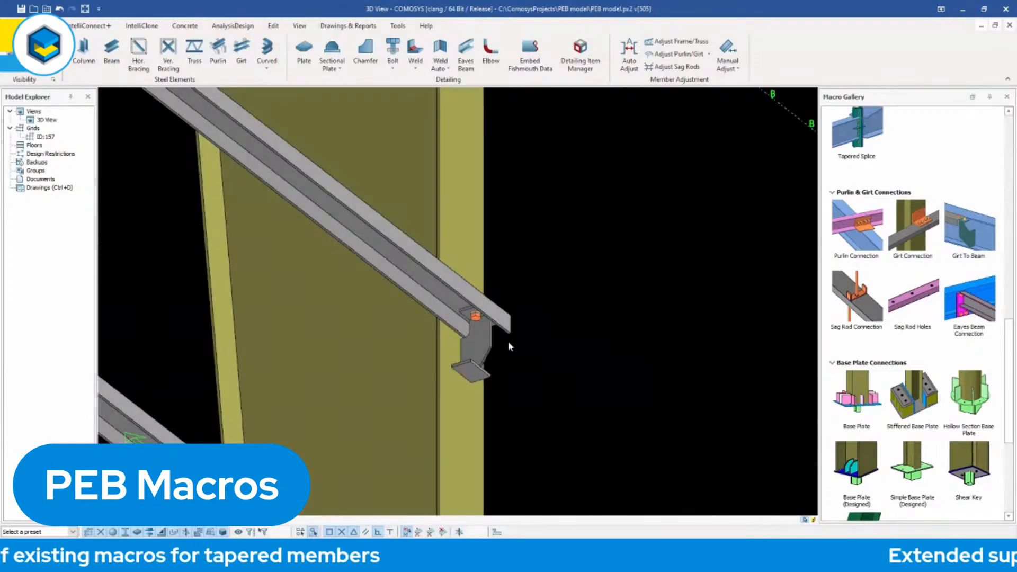
double_click(476, 319)
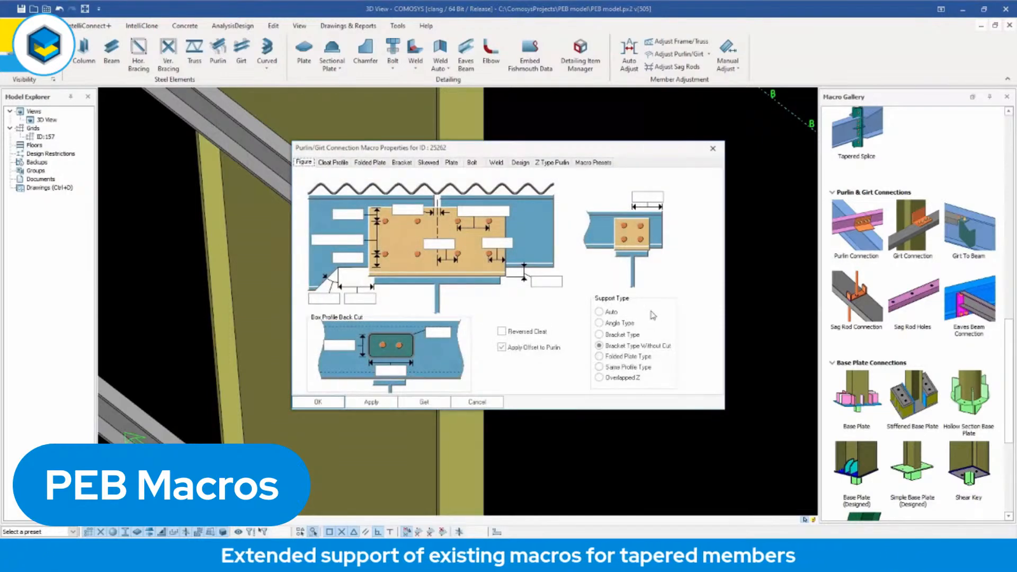
click(714, 148)
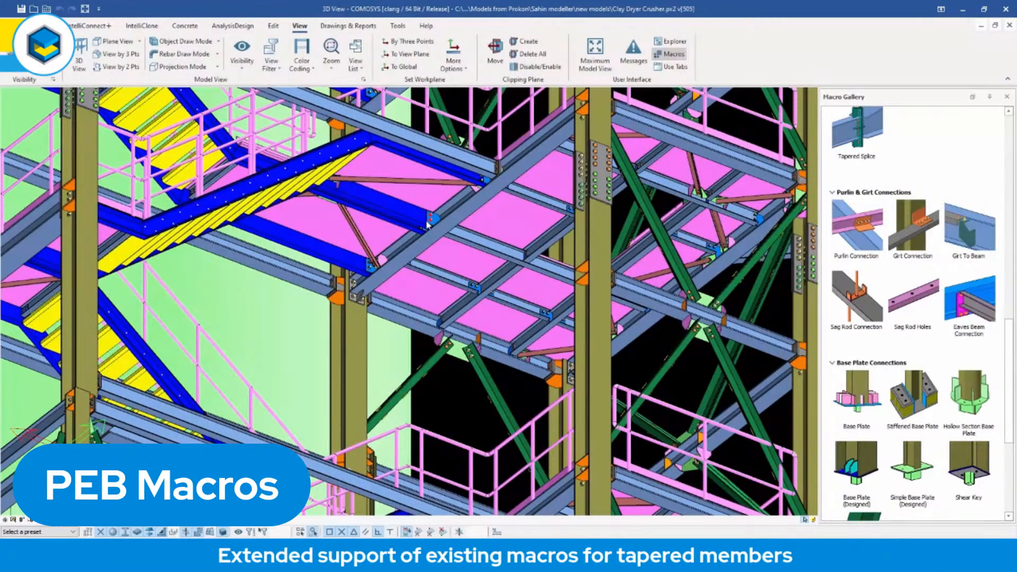
Examine the stair landings, floor beams and bracing connections in the Clay Dryer Crusher model.
middle_drag(441, 236, 403, 243)
scroll(483, 244, up, 2)
middle_drag(481, 239, 419, 253)
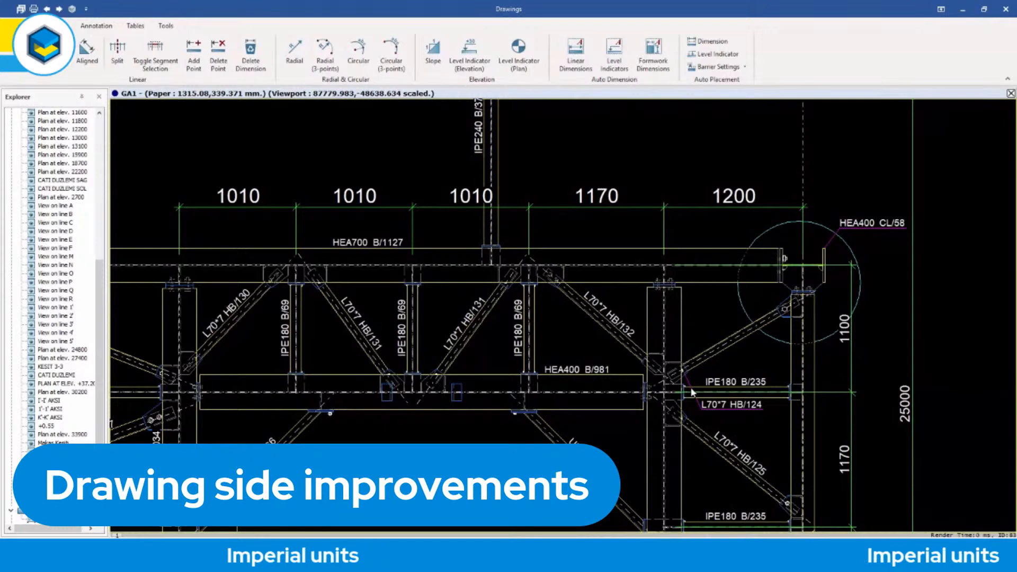
Open the properties of the horizontal dimension chain above the HEA700 B/1127 beam in the GA1 drawing.
scroll(681, 395, down, 2)
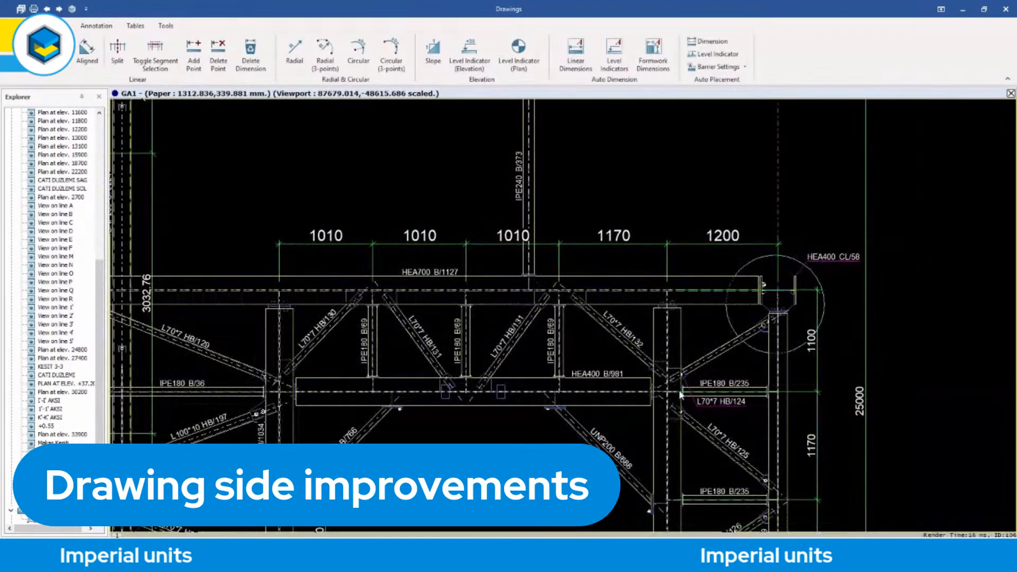
mouse_move(681, 394)
middle_down()
mouse_move(680, 361)
mouse_move(665, 350)
middle_up()
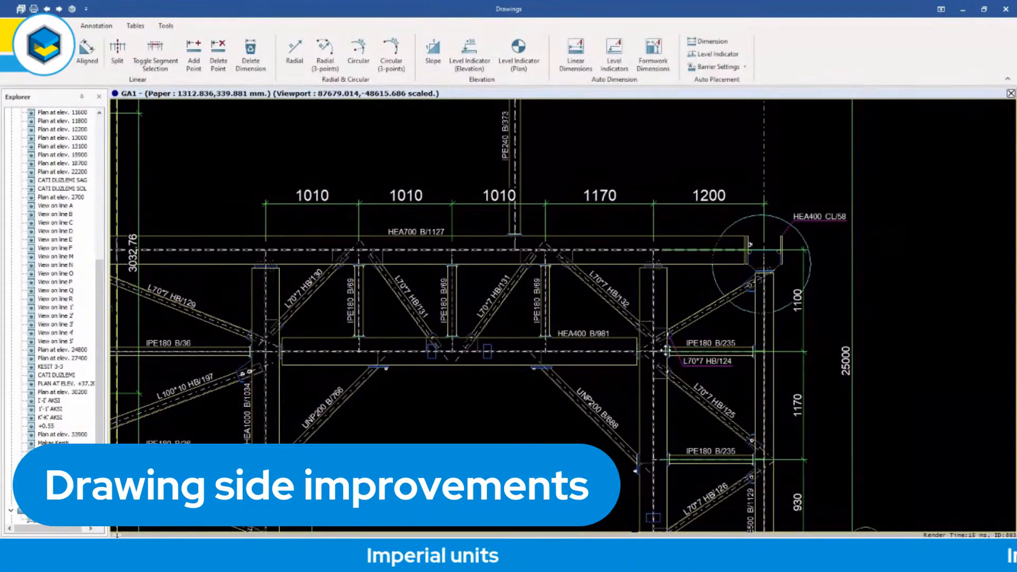
middle_drag(665, 350, 666, 342)
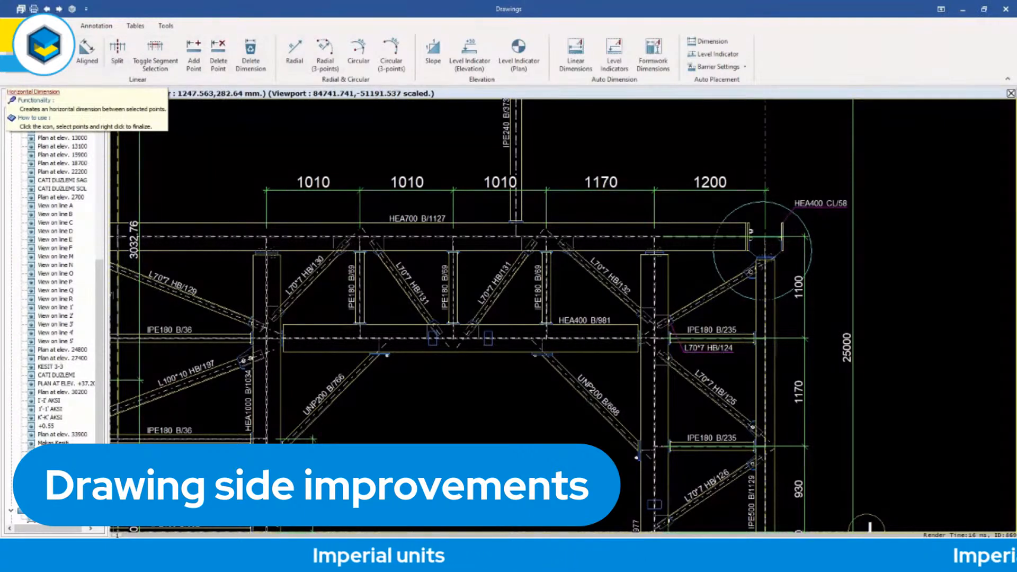
double_click(344, 193)
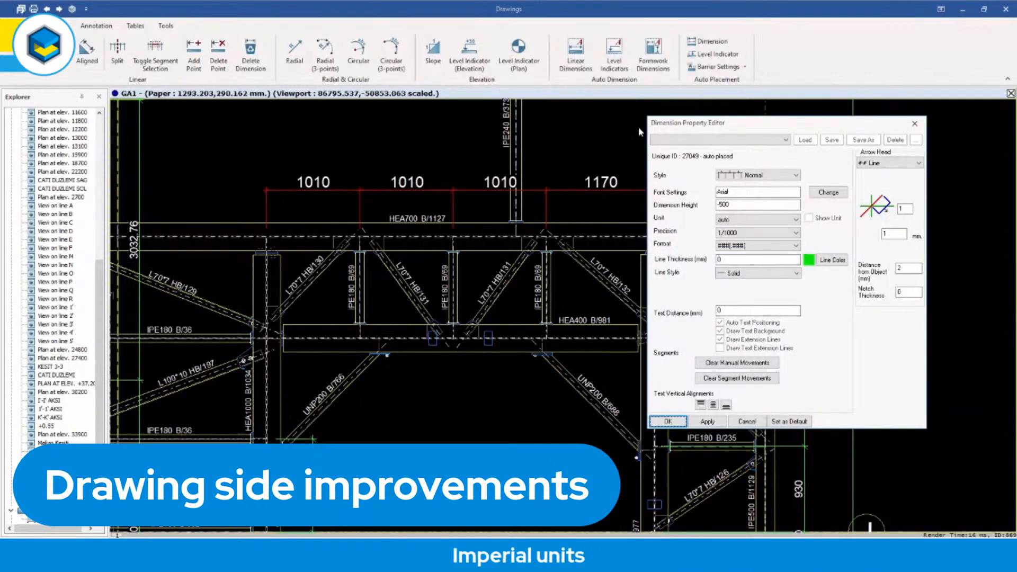
drag(694, 128, 716, 118)
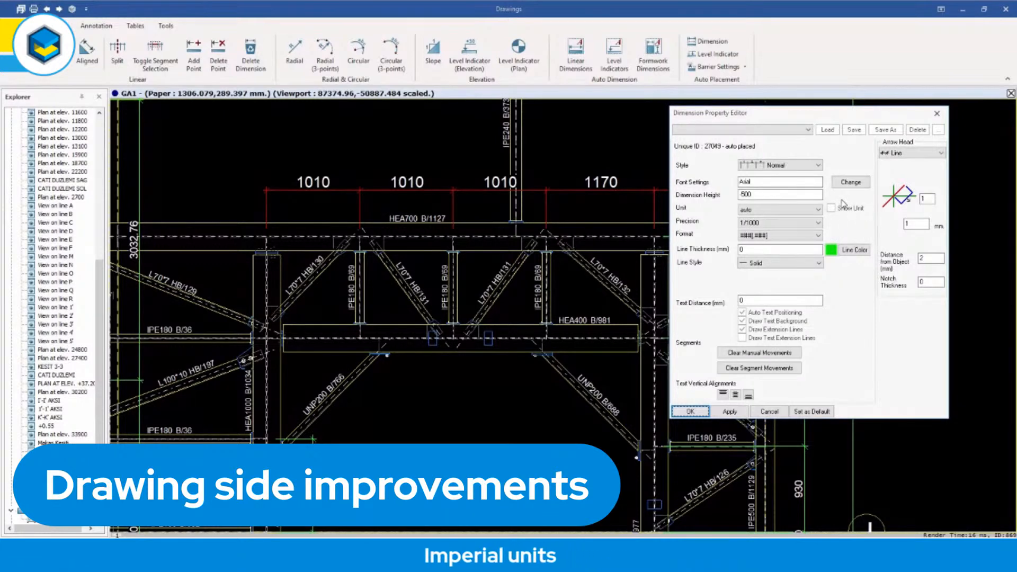
Try showing the unit on the dimension chain's values and switch the unit display off again.
click(831, 208)
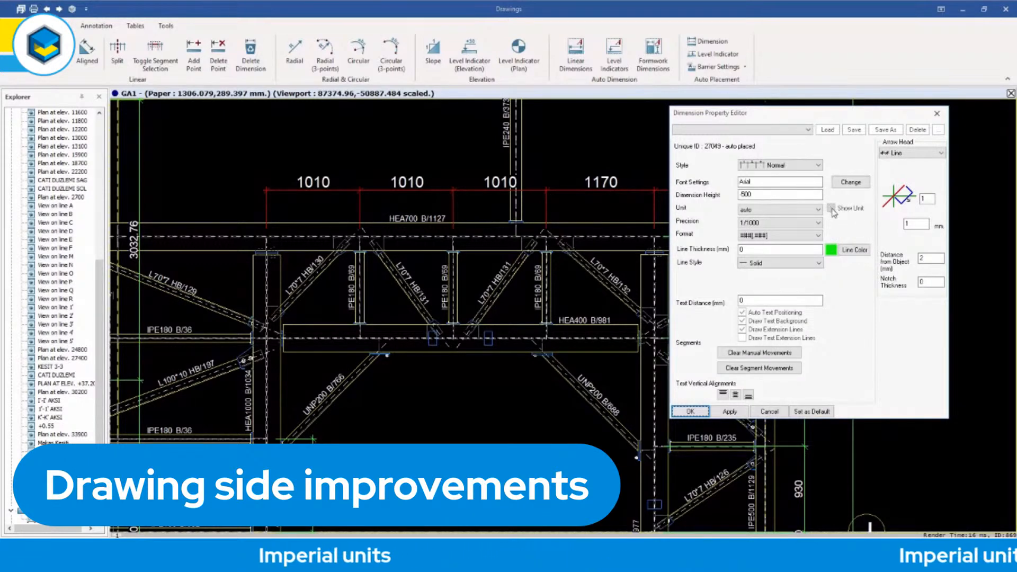
click(729, 413)
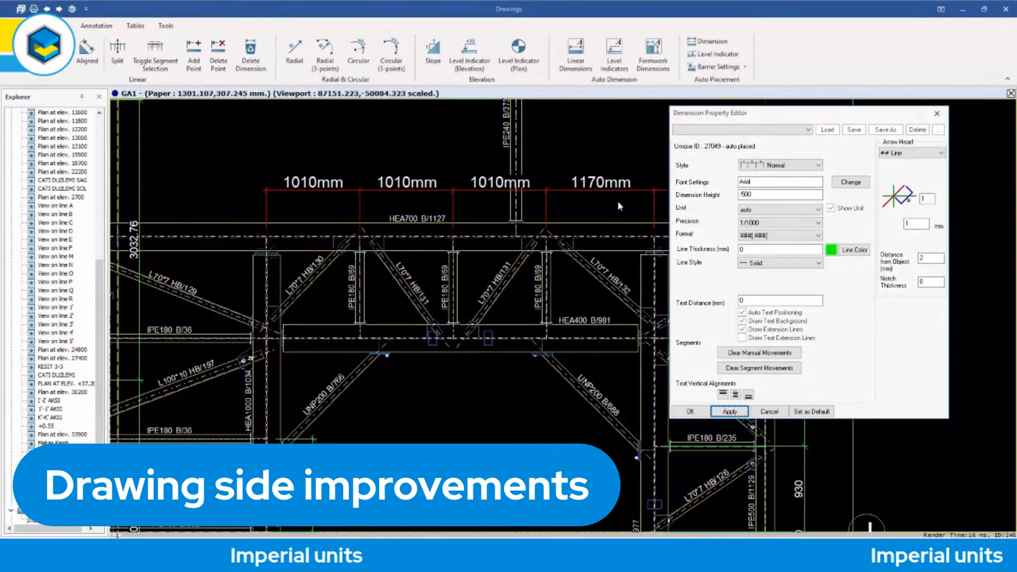
click(832, 208)
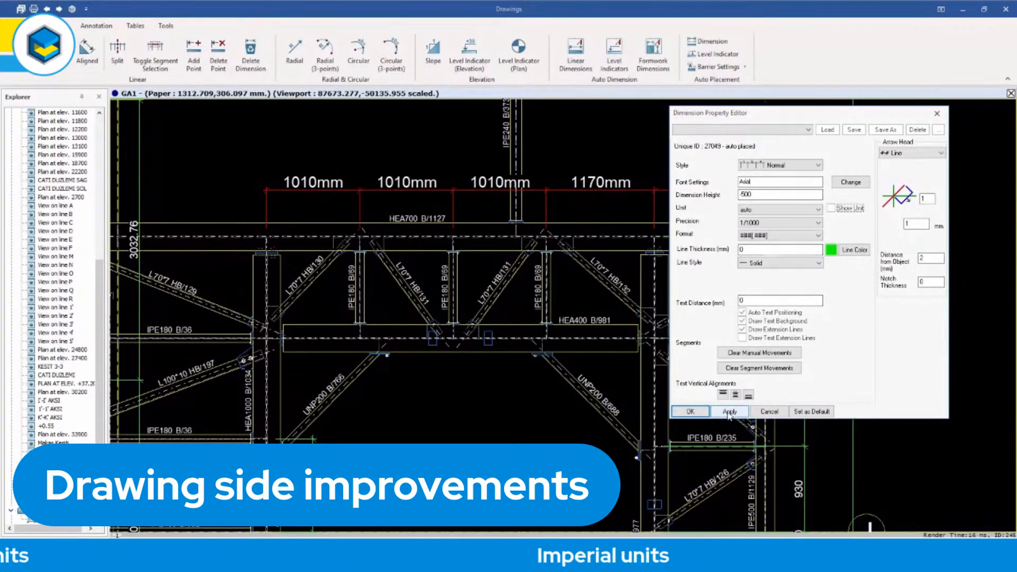
click(730, 413)
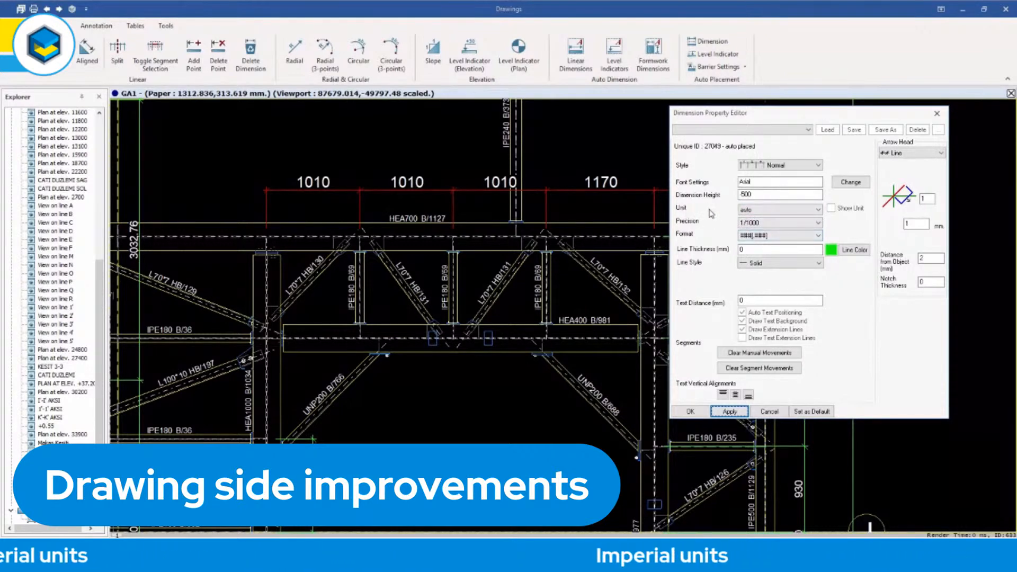
Review the unit, precision and number format options available for the dimension chain, including the imperial and fractional ones.
click(782, 210)
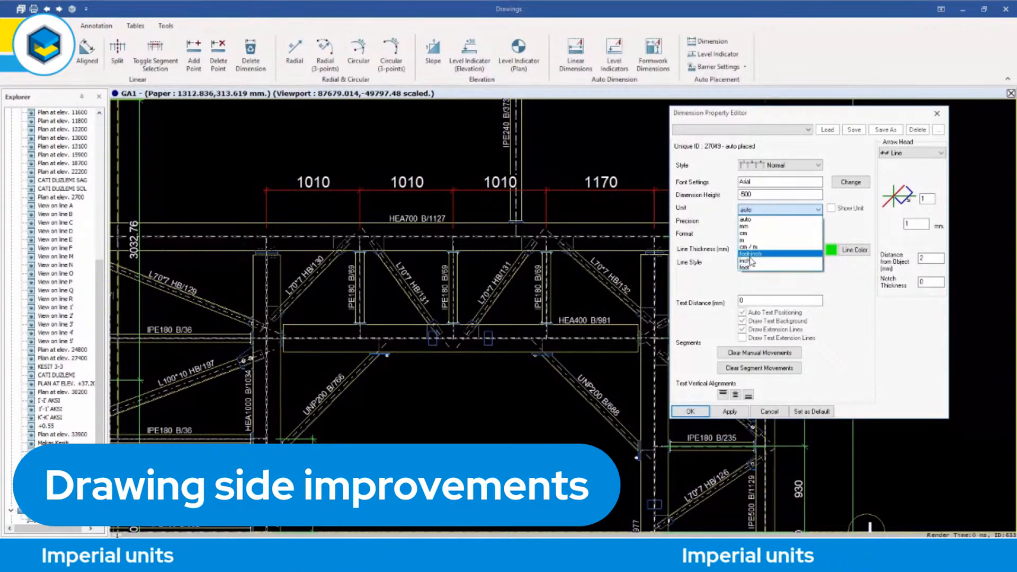
click(638, 151)
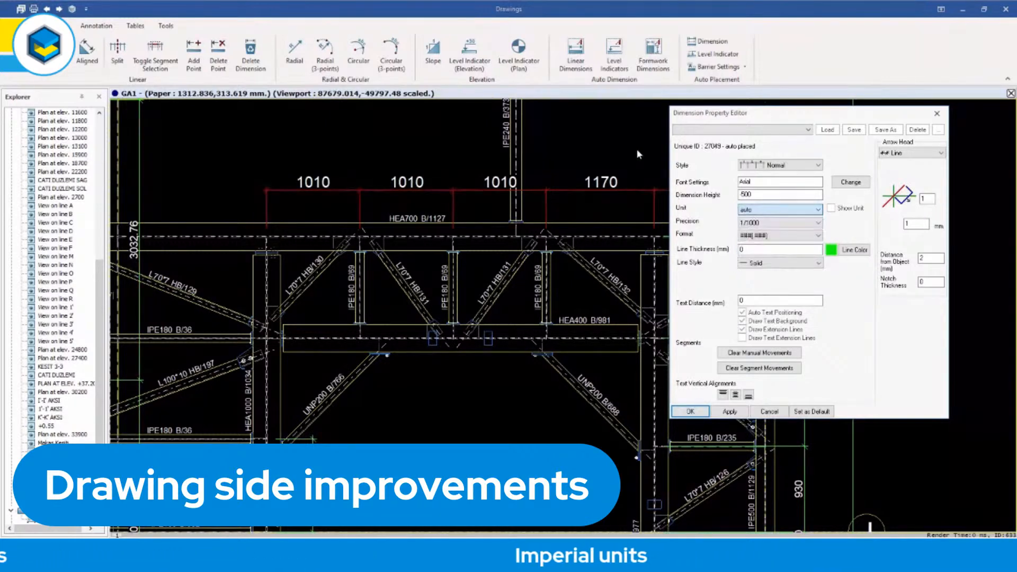
click(769, 224)
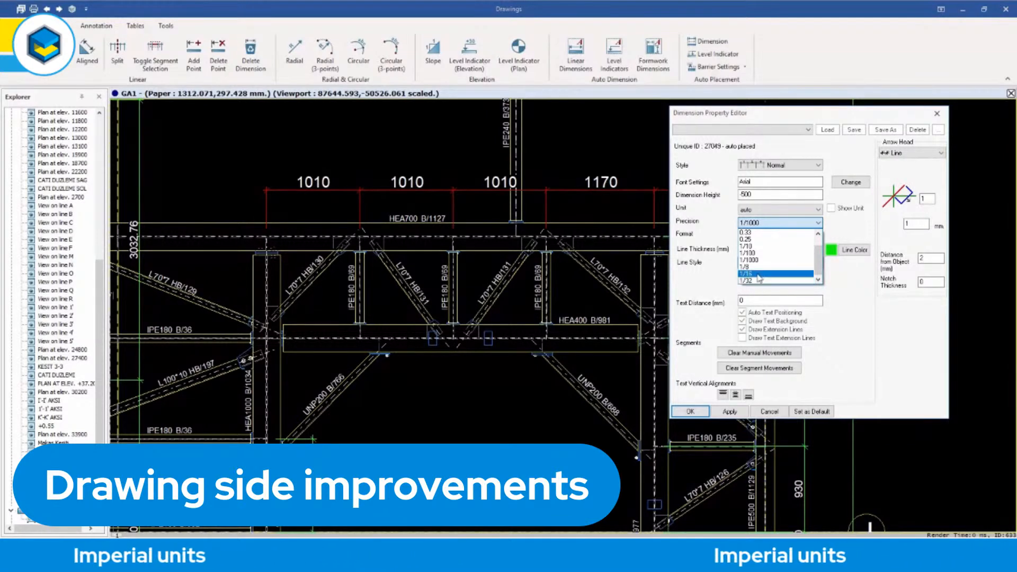
click(720, 222)
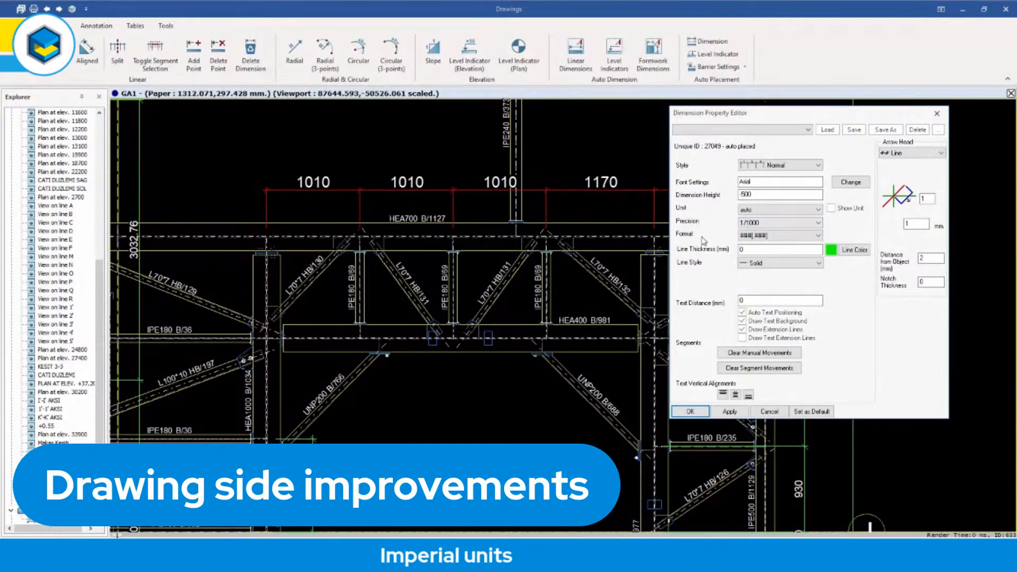
click(782, 240)
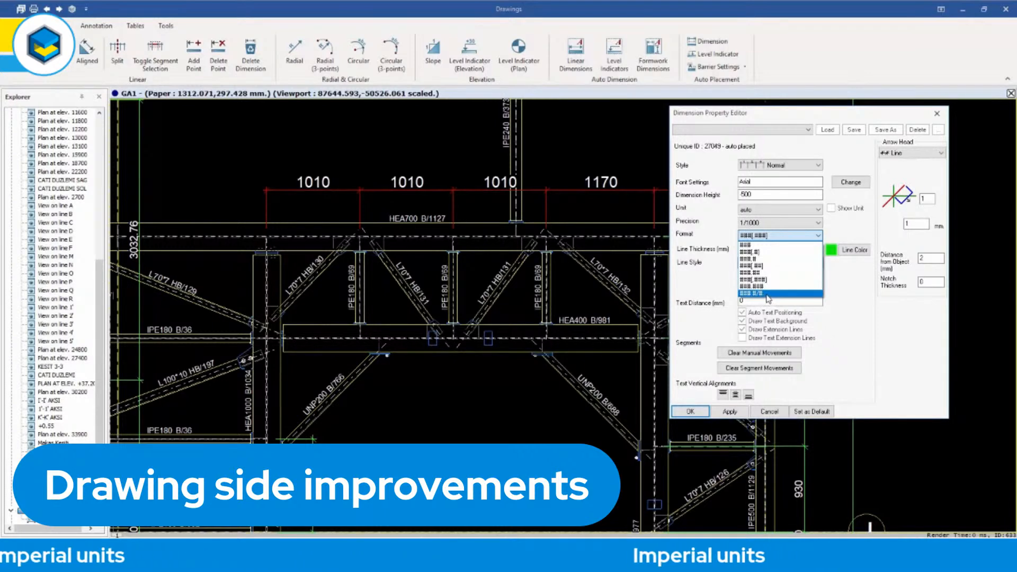
click(635, 145)
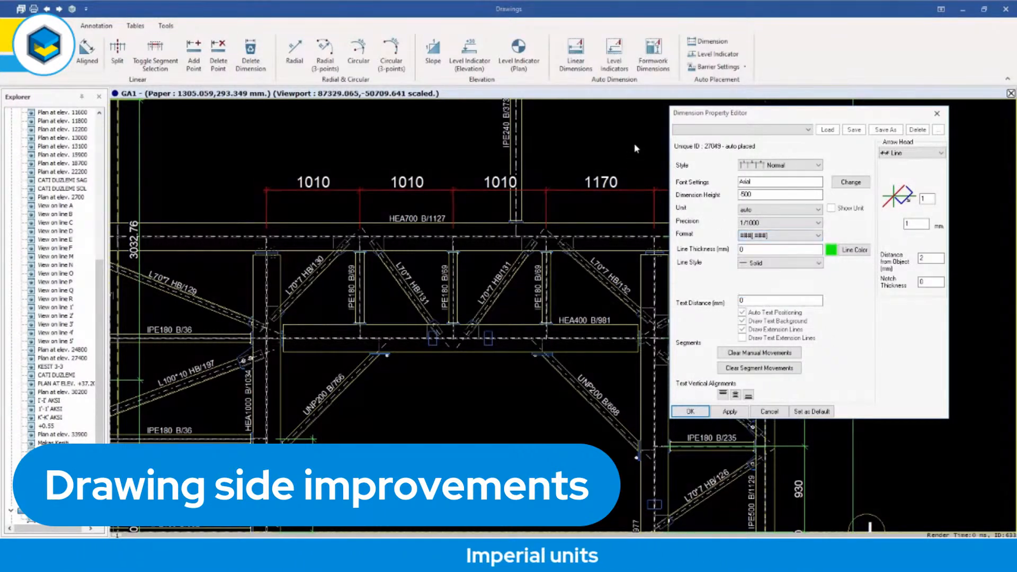
Set the dimension chain's unit to feet and apply it to the drawing.
click(764, 211)
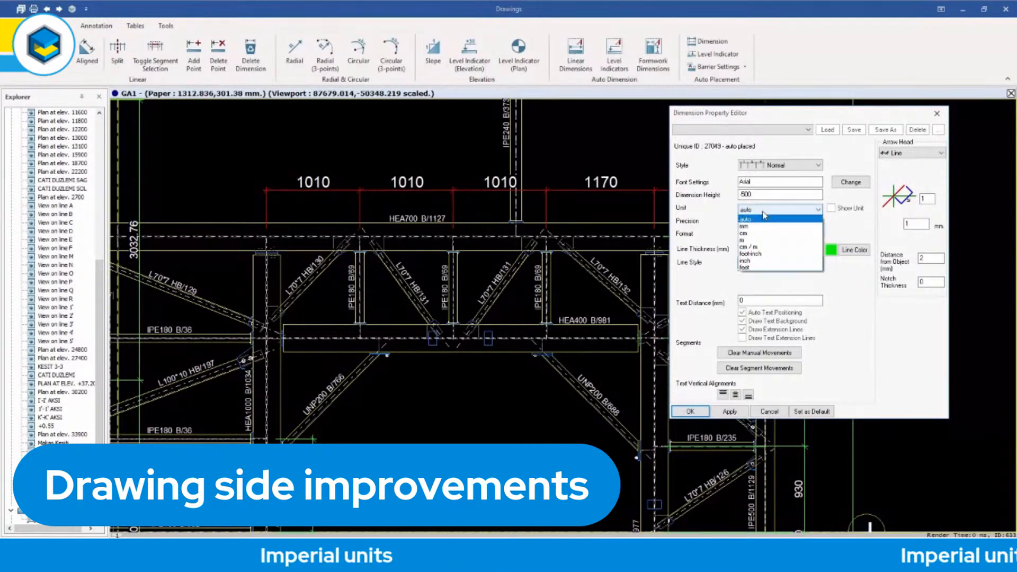
click(755, 268)
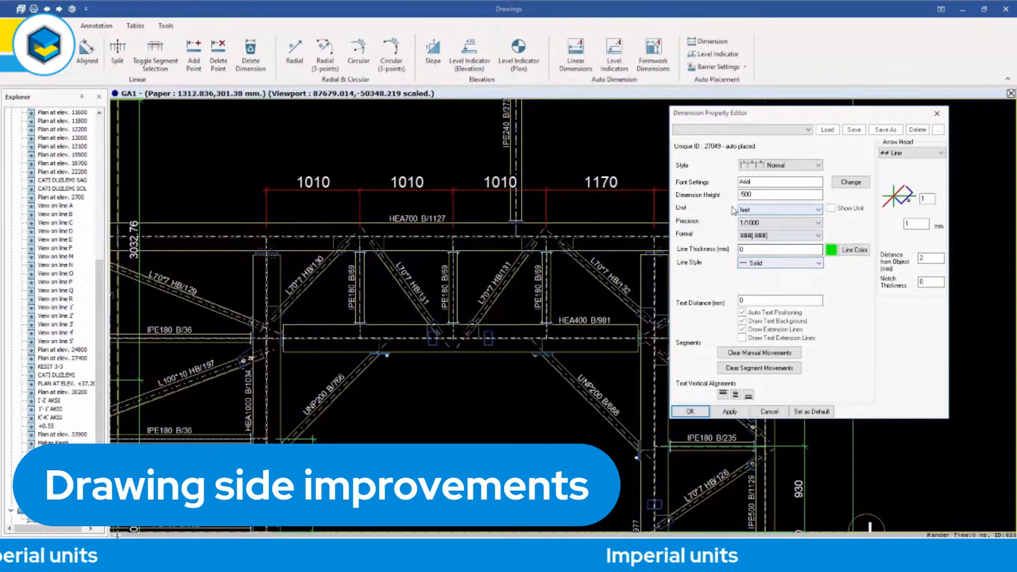
click(729, 412)
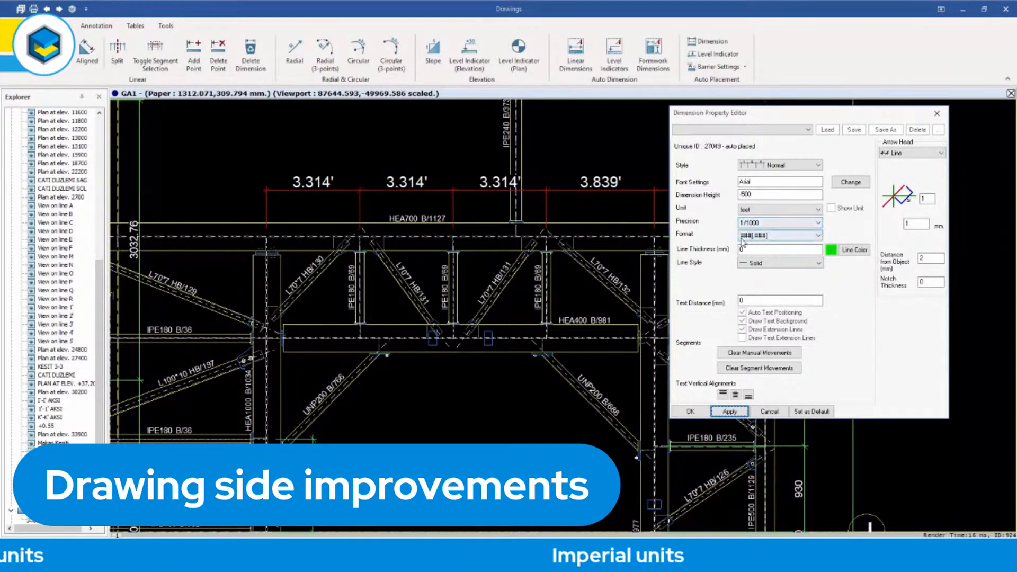
Apply the fractional number format ### #/# and a precision of 1/32 to the dimension chain.
click(767, 239)
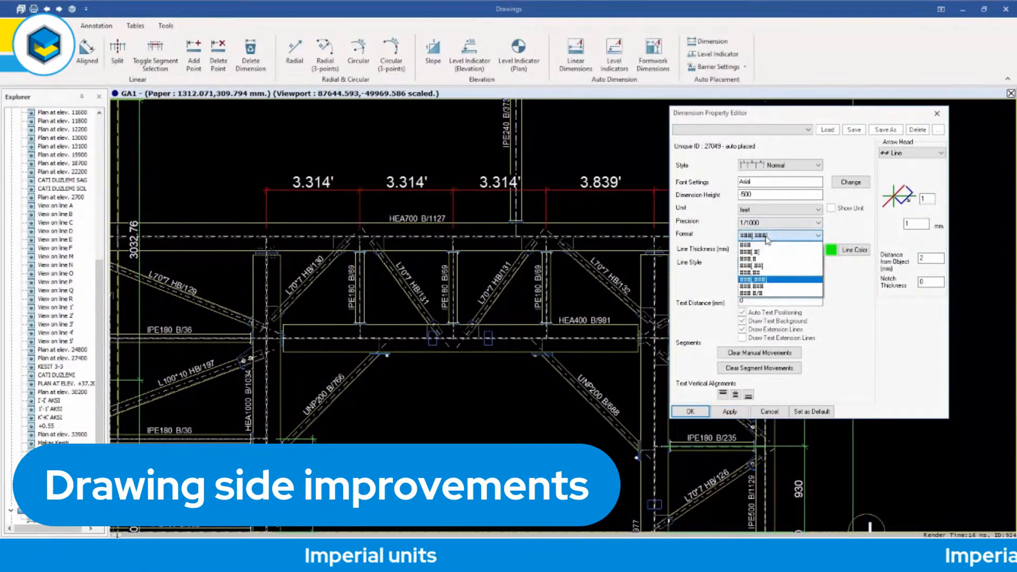
click(764, 294)
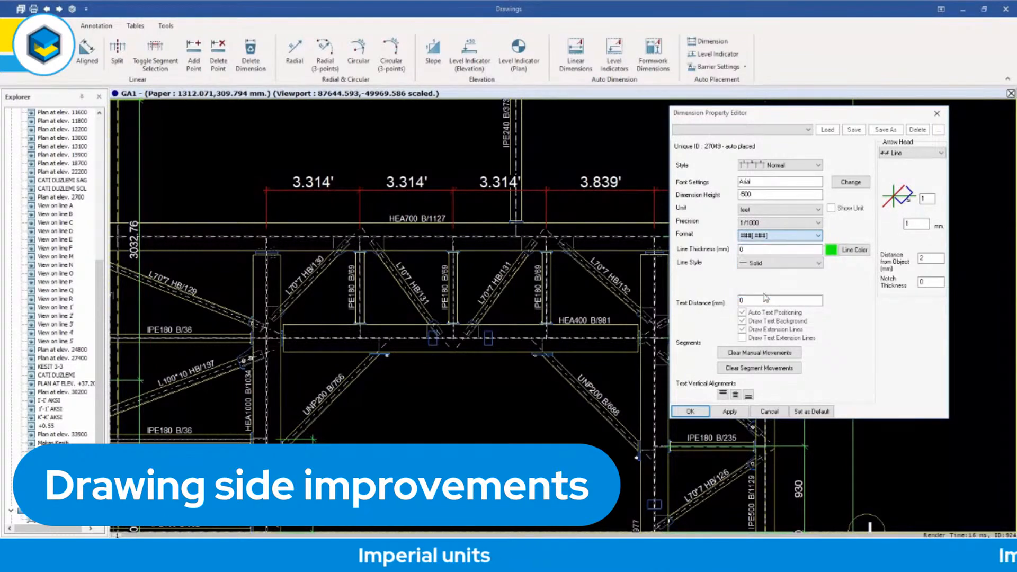
click(730, 413)
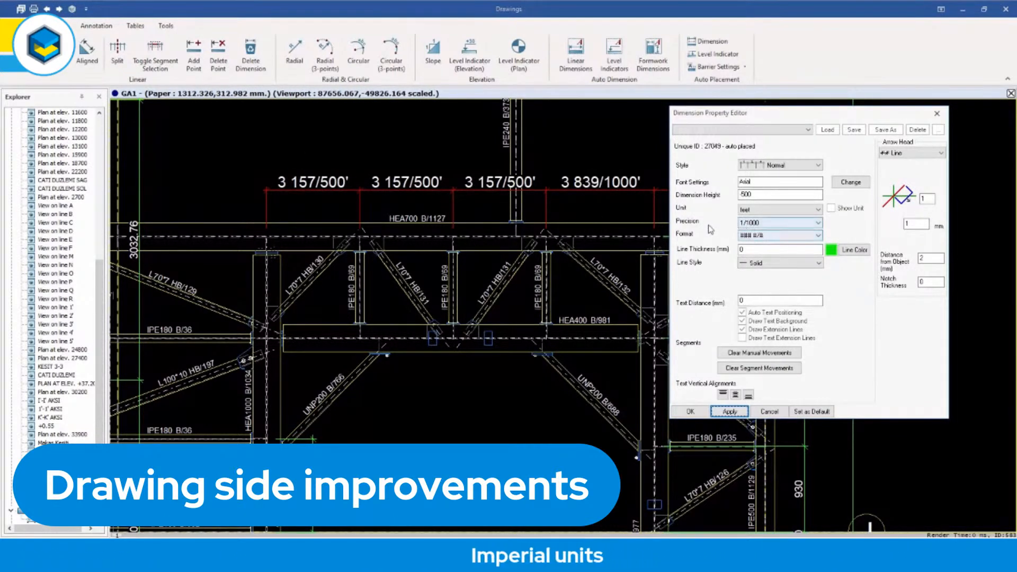
click(759, 223)
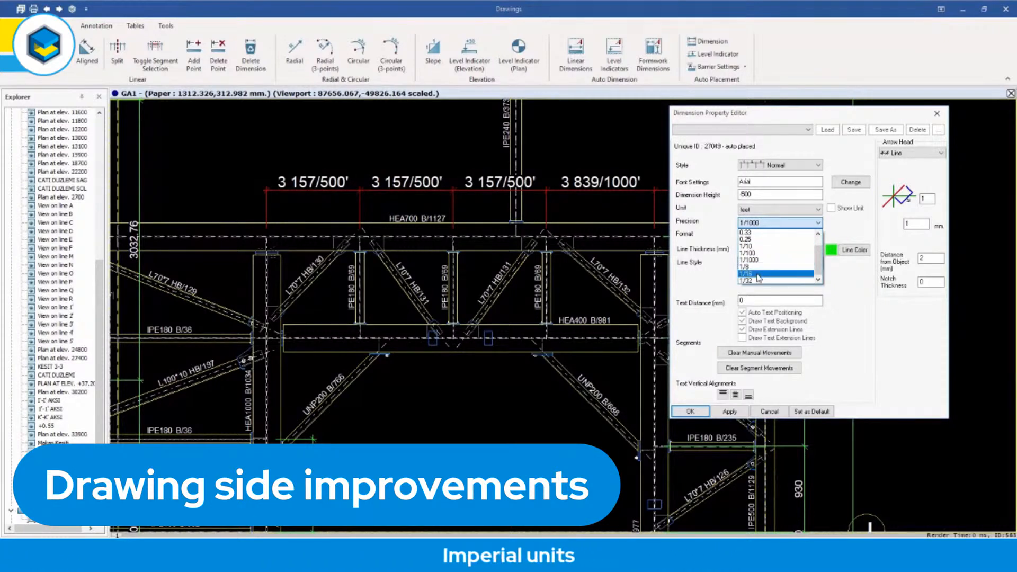
click(755, 281)
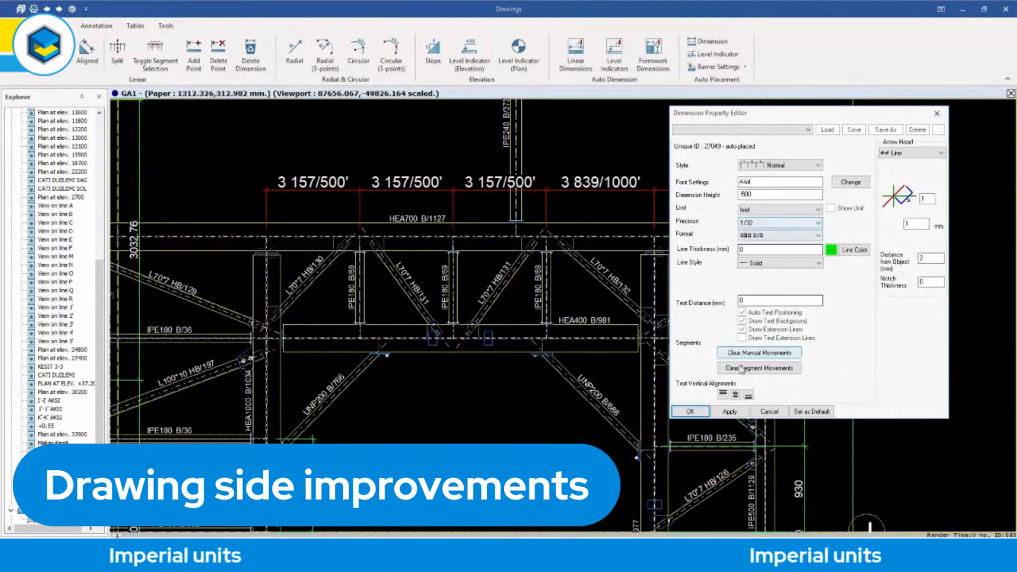
click(728, 412)
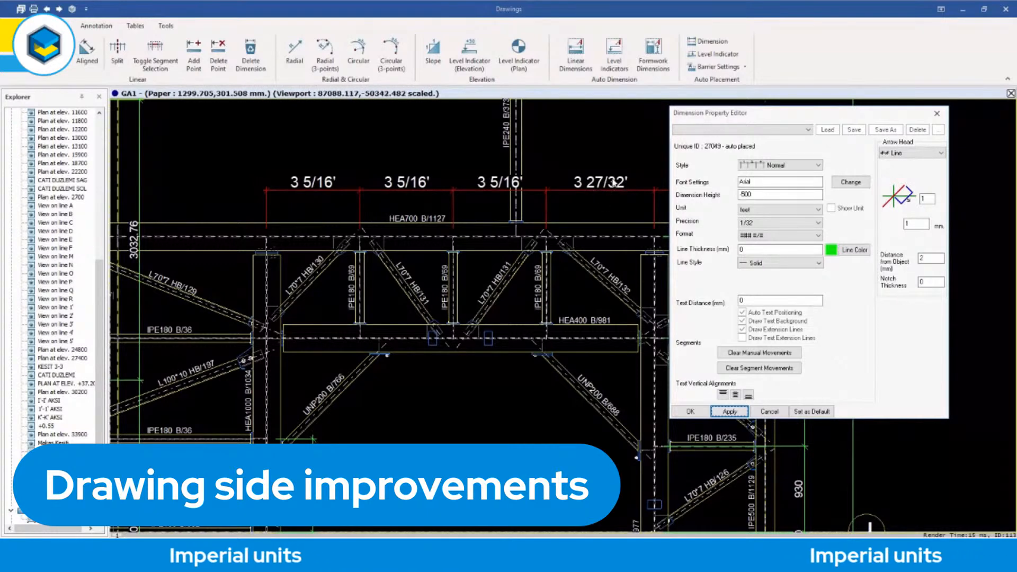
Apply inch as the dimension chain's unit with a precision of 1/8.
click(764, 210)
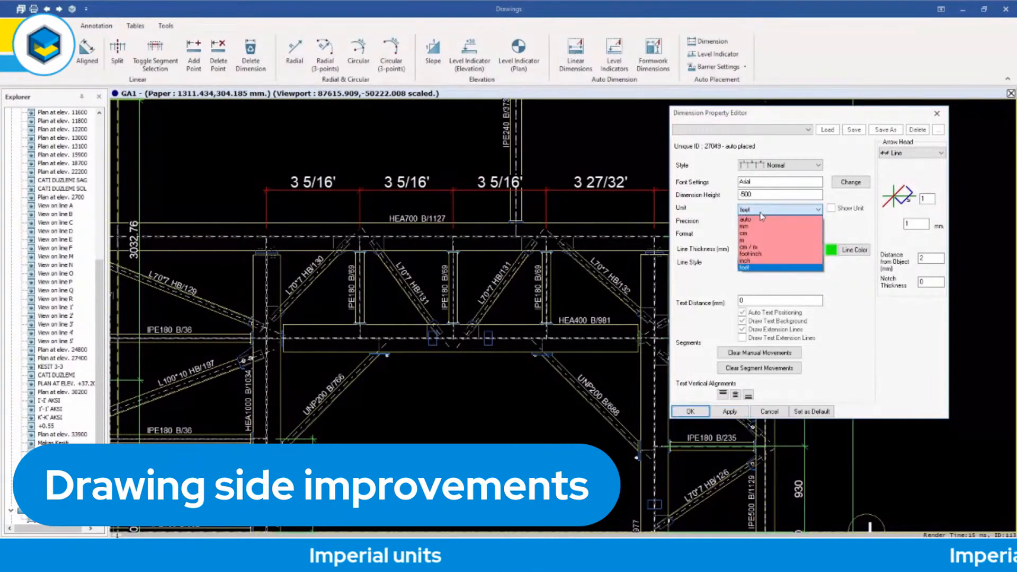
click(753, 265)
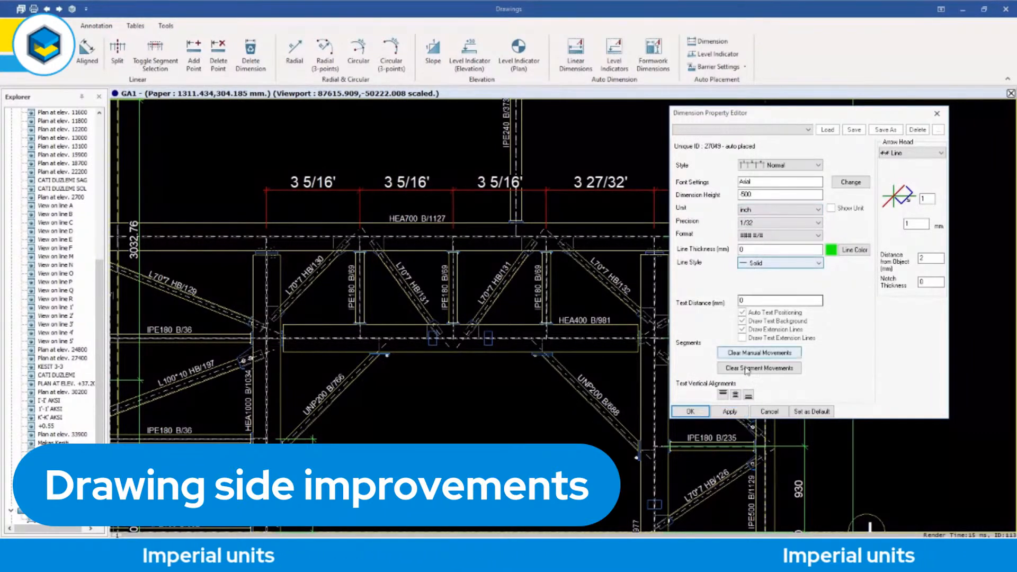
click(730, 412)
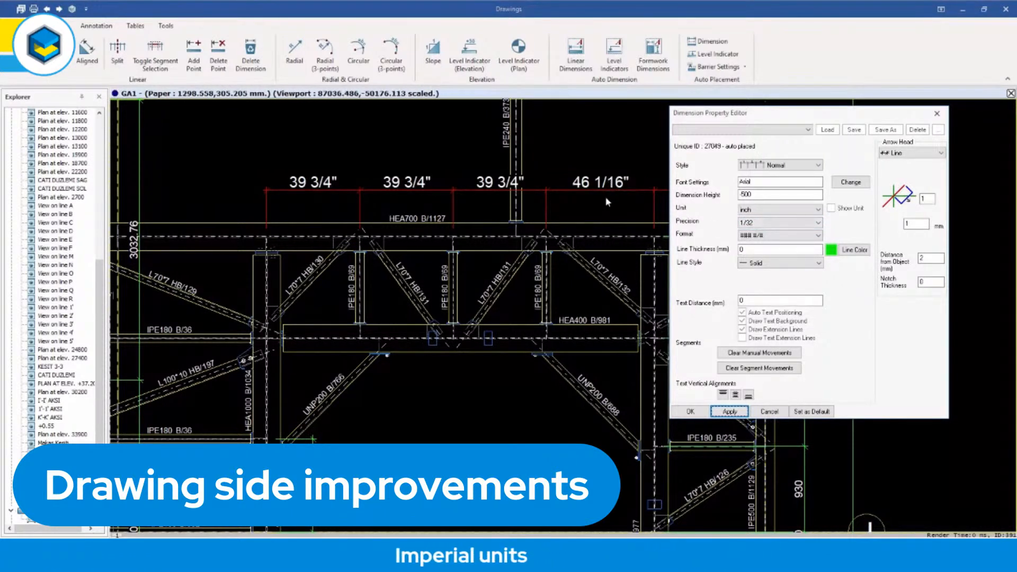
click(759, 222)
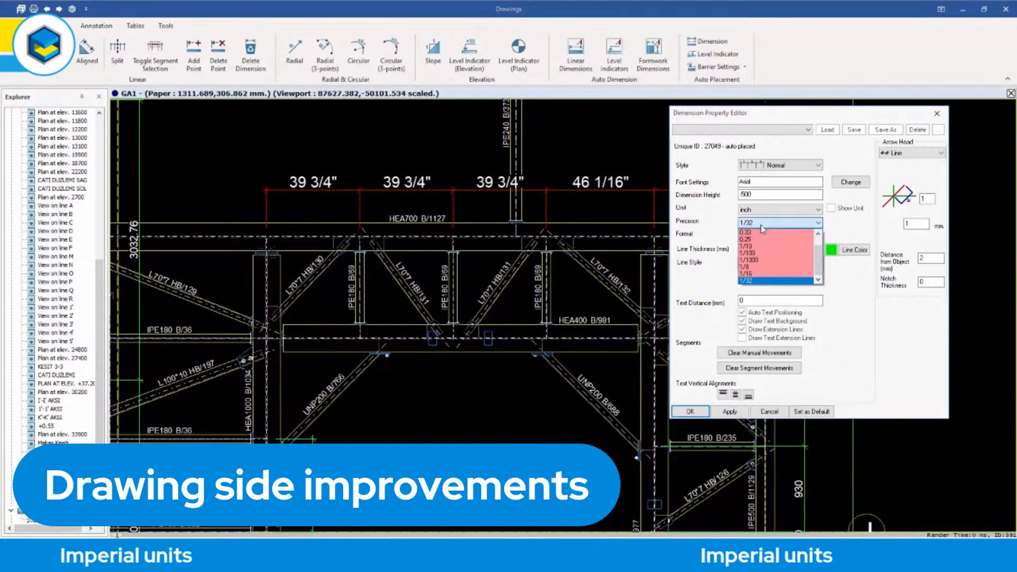
click(762, 268)
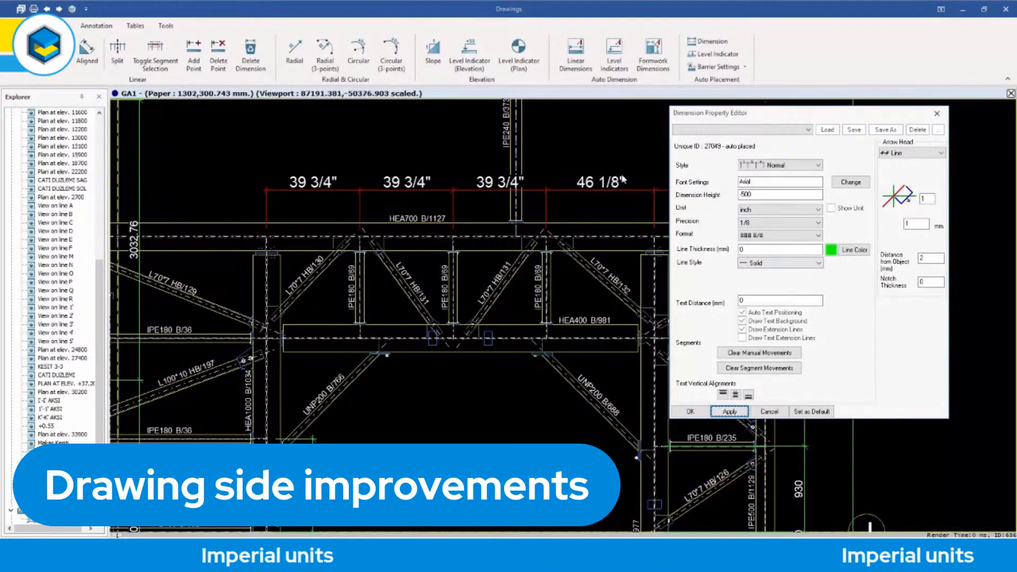
Set the dimension chain's unit to foot-inch and apply it to the drawing.
click(769, 210)
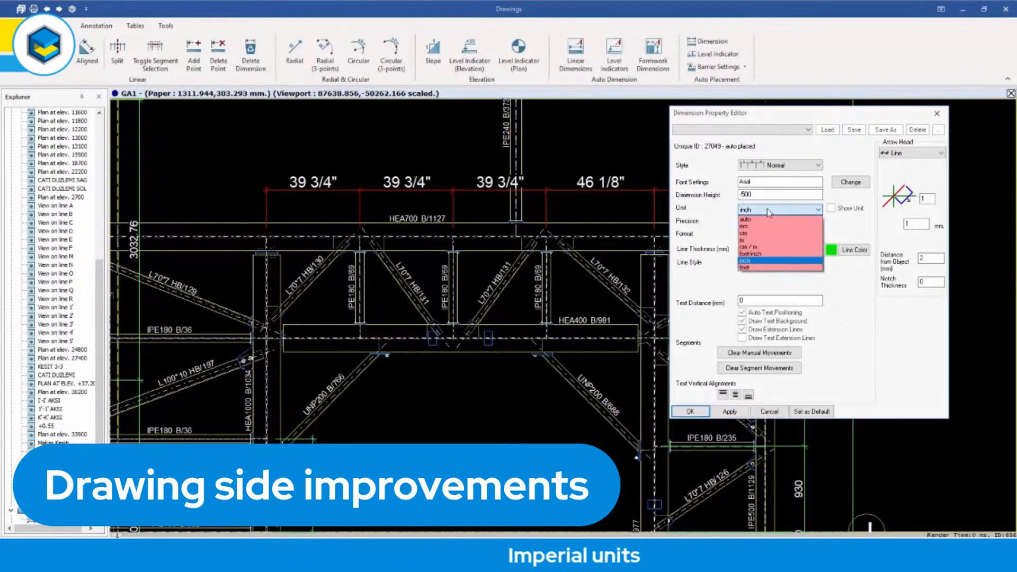
click(761, 255)
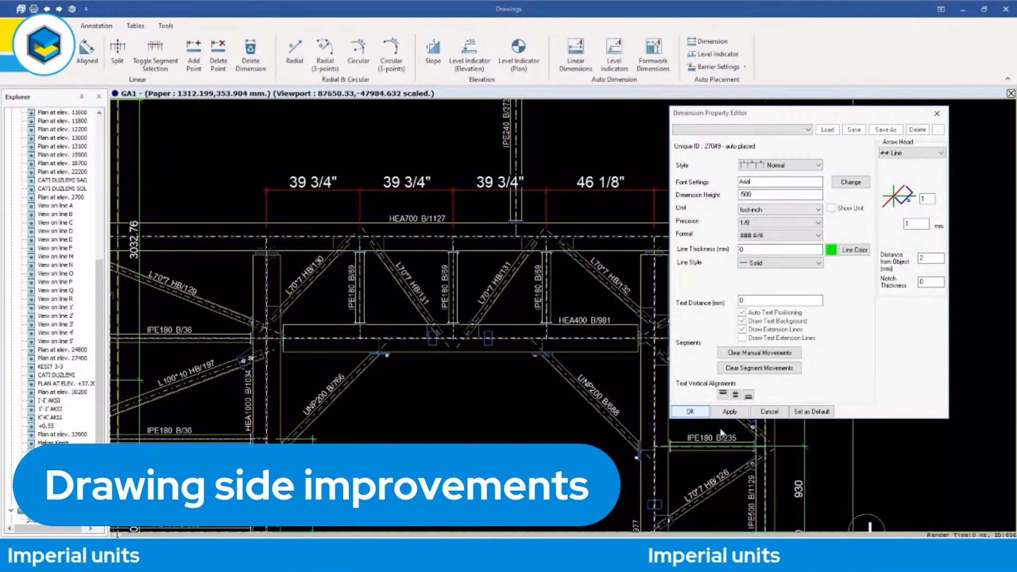
click(730, 412)
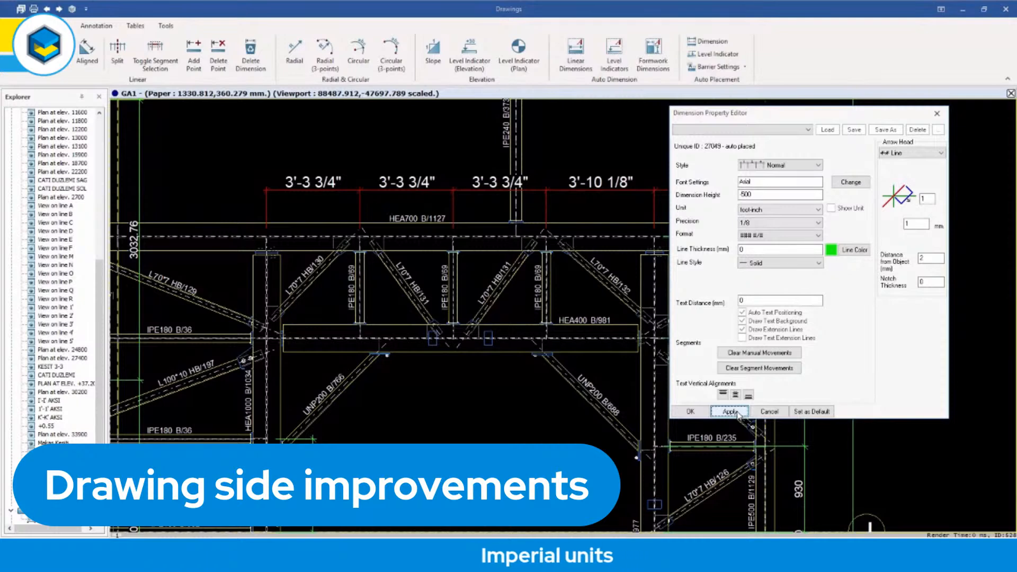
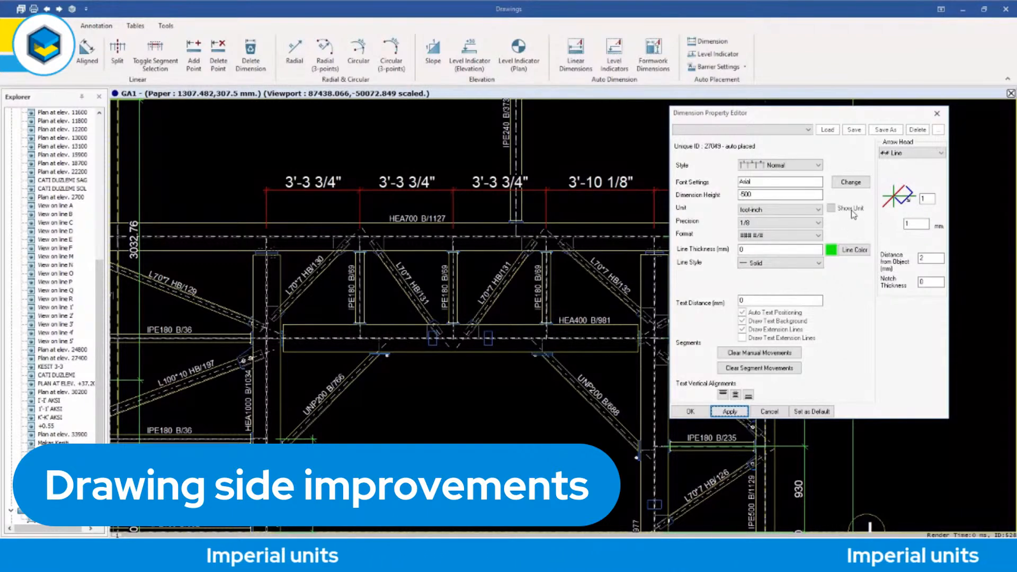
Close the dimension properties and draw a table about 247 mm wide in the blank sheet area below the general notes.
click(937, 113)
key(Escape)
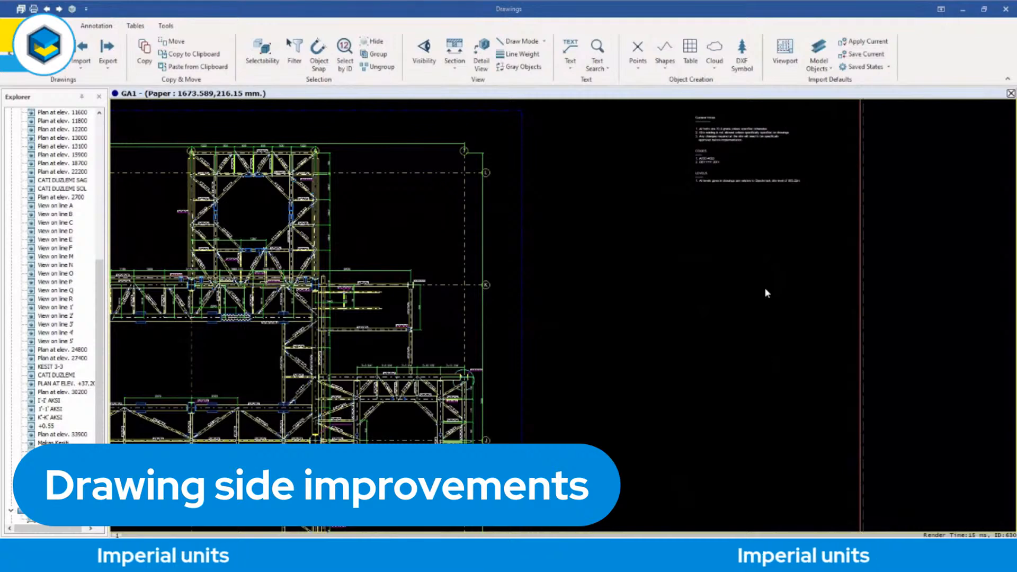
click(692, 48)
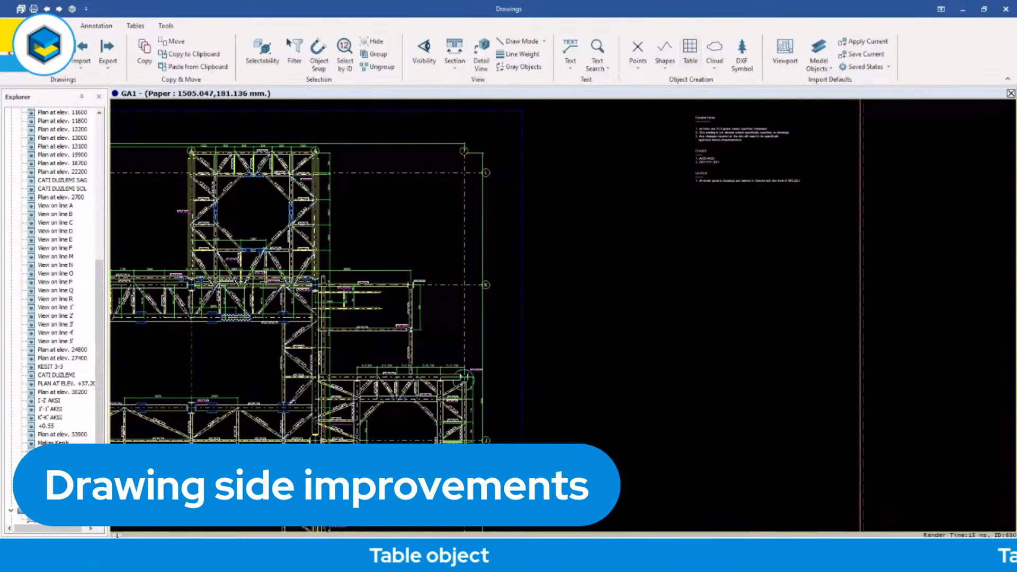
click(608, 233)
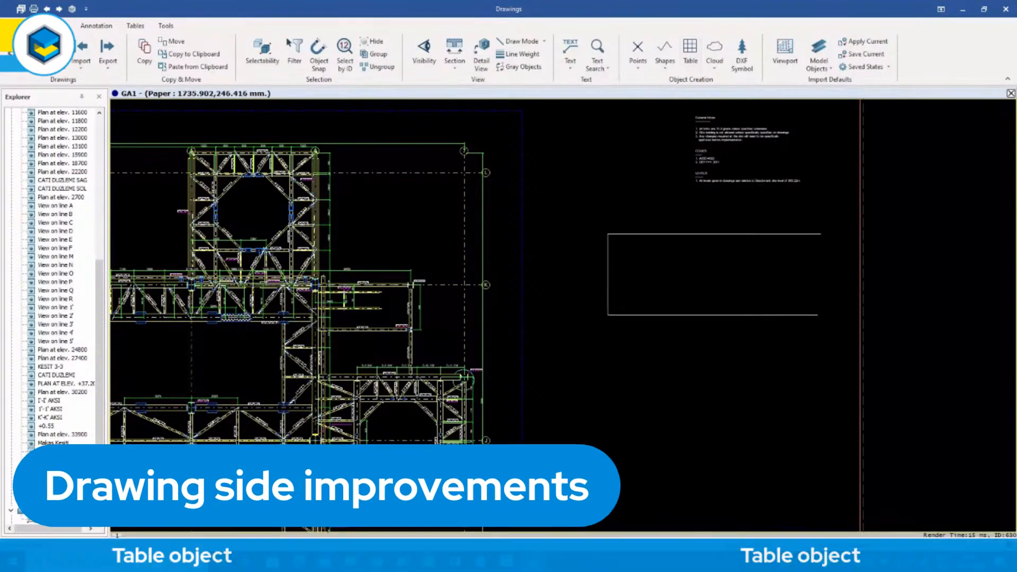
click(828, 315)
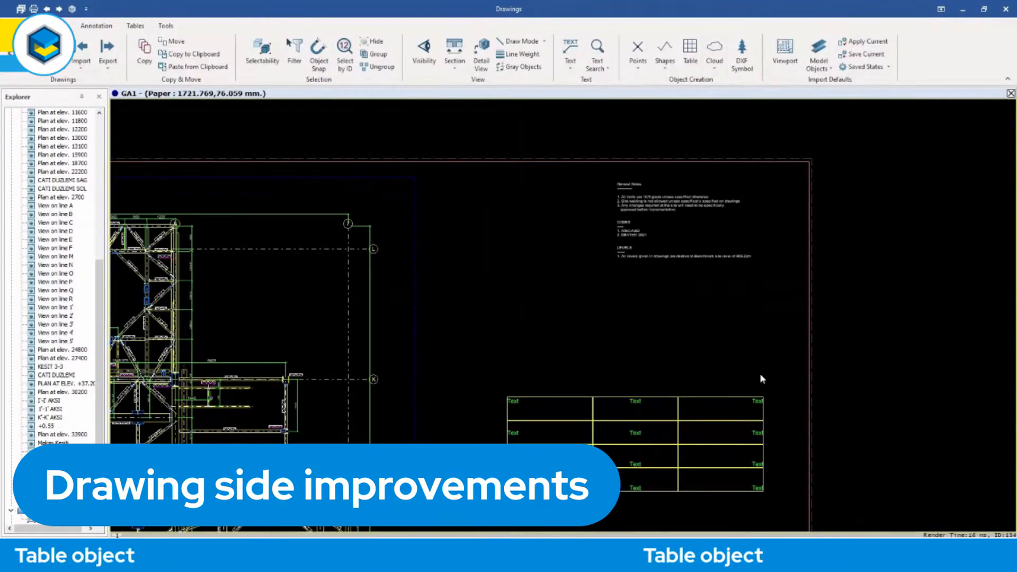
Move the table close to the notes, and from there down the sheet to snap onto the title block's upper-left corner.
click(707, 401)
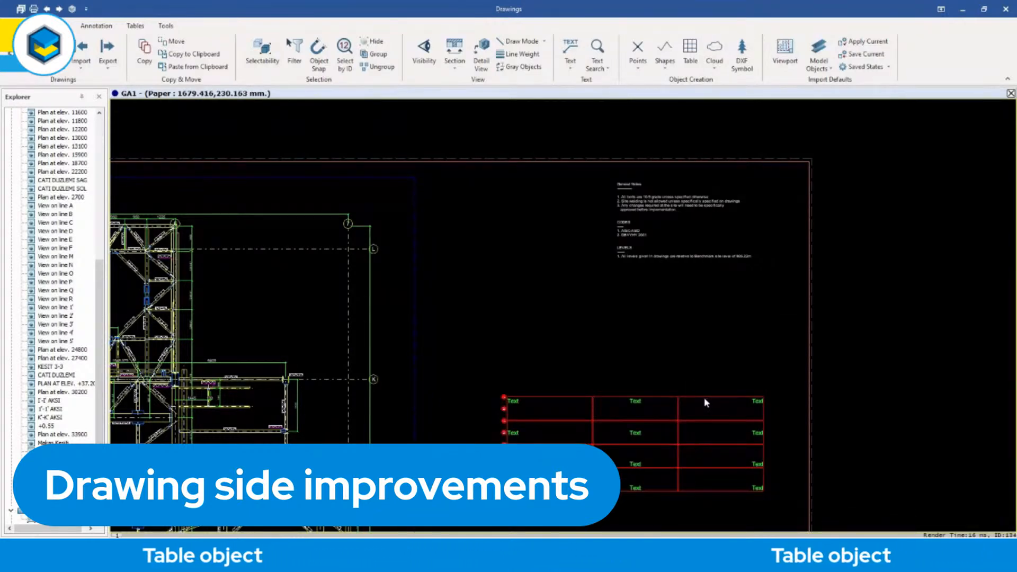
mouse_move(704, 397)
mouse_down()
mouse_move(676, 328)
mouse_move(634, 297)
mouse_move(613, 178)
mouse_move(621, 237)
mouse_move(618, 186)
mouse_move(636, 227)
mouse_move(736, 165)
mouse_move(748, 170)
mouse_move(759, 220)
mouse_move(1014, 212)
mouse_move(1015, 168)
mouse_move(911, 169)
mouse_move(784, 295)
mouse_move(682, 291)
mouse_up()
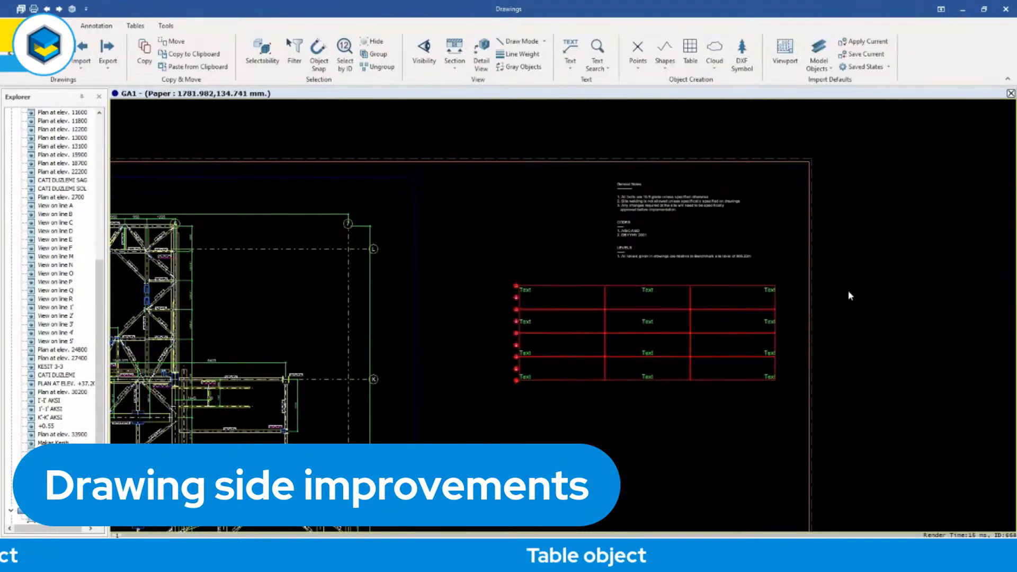
scroll(843, 313, down, 4)
mouse_move(848, 371)
middle_down()
mouse_move(797, 139)
mouse_move(769, 110)
middle_up()
middle_drag(774, 174, 758, 279)
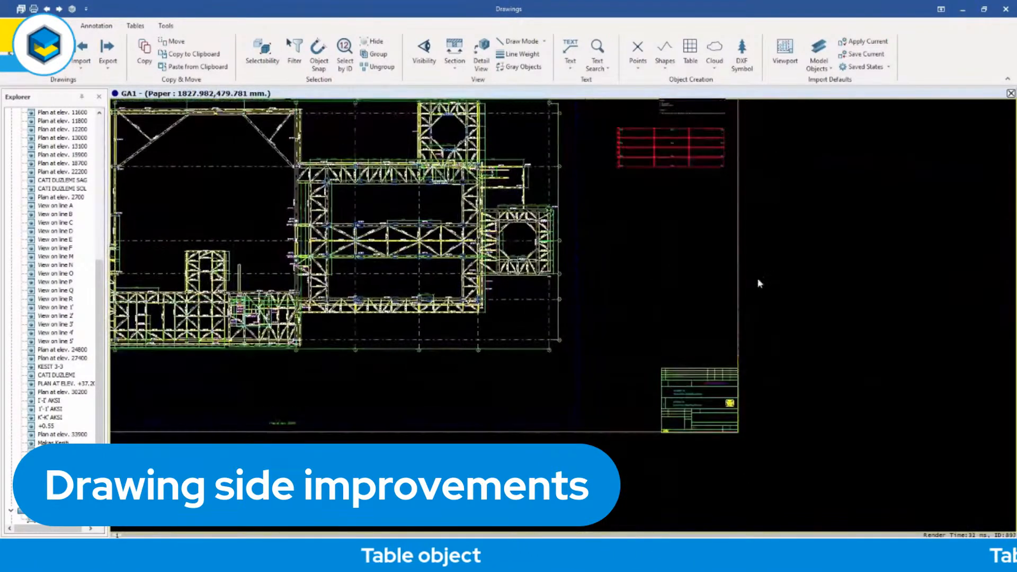
drag(694, 172, 695, 335)
scroll(793, 378, up, 4)
middle_drag(792, 379, 844, 291)
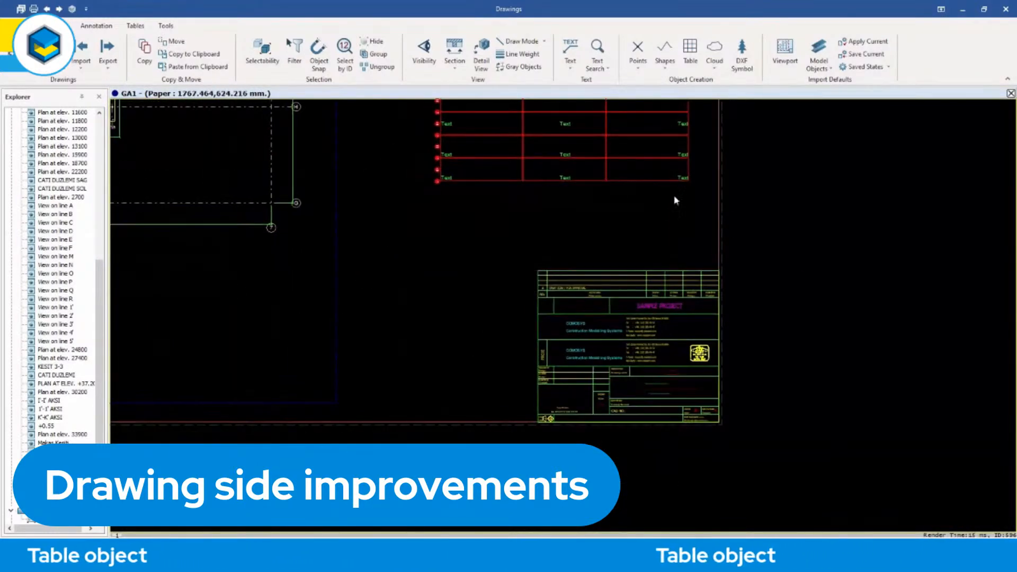
drag(653, 190, 676, 272)
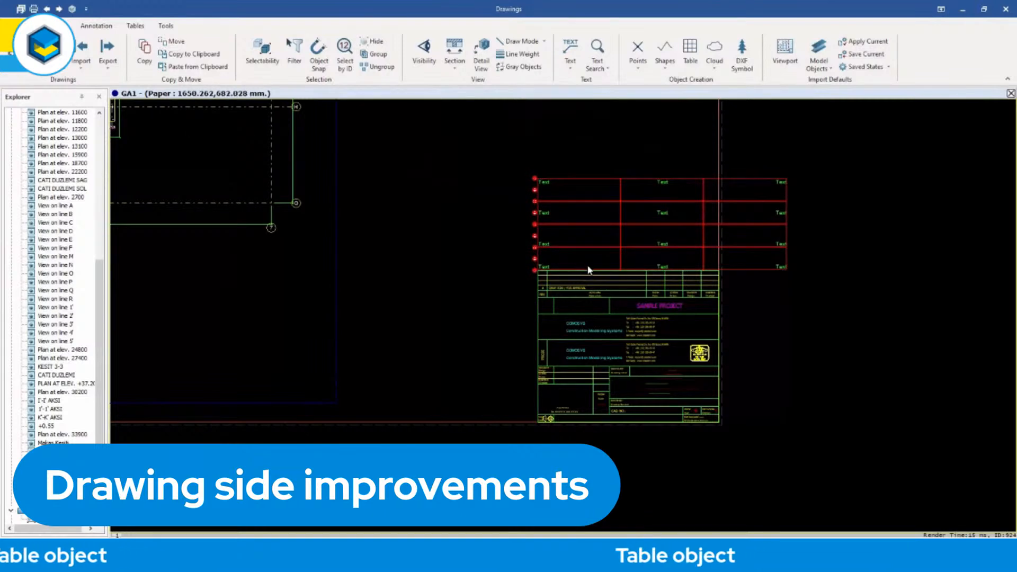
Move the table off the title block into the free space above it, inside the sheet border.
scroll(613, 171, down, 2)
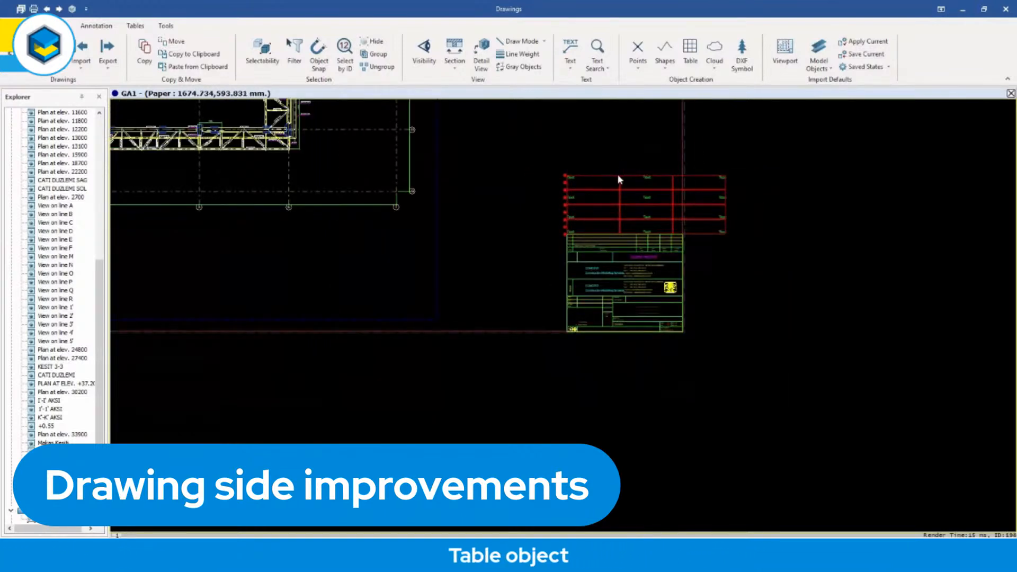
drag(613, 181, 556, 124)
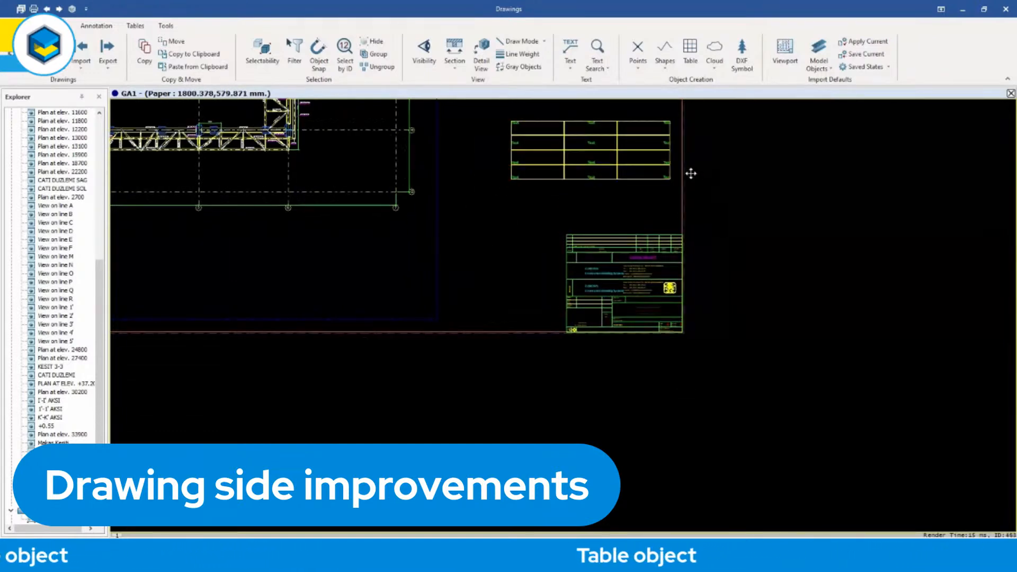
middle_drag(689, 168, 697, 315)
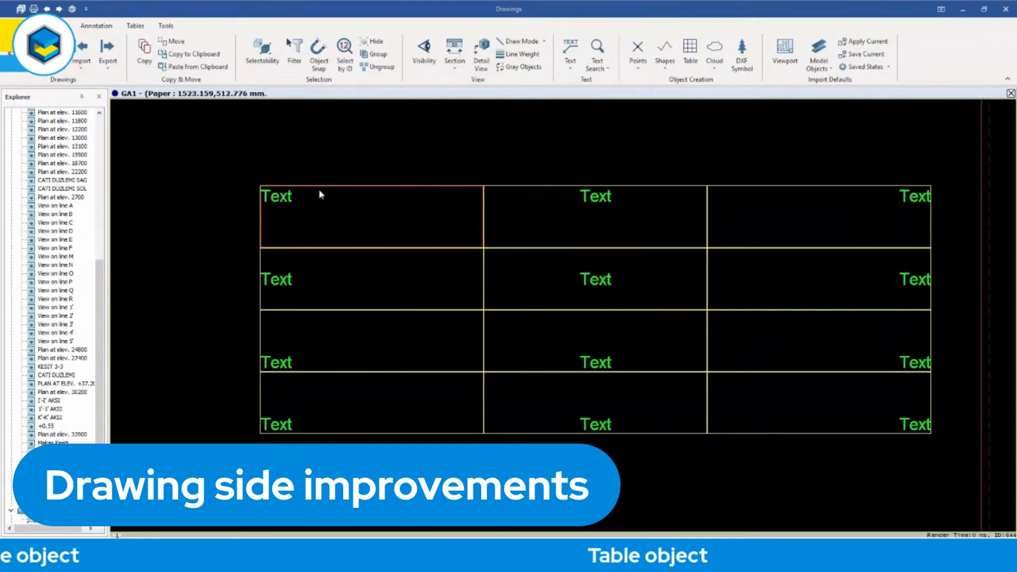
Add the lines "This is a" and "TEST" below the existing text in the table's first cell.
double_click(283, 199)
drag(77, 7, 497, 35)
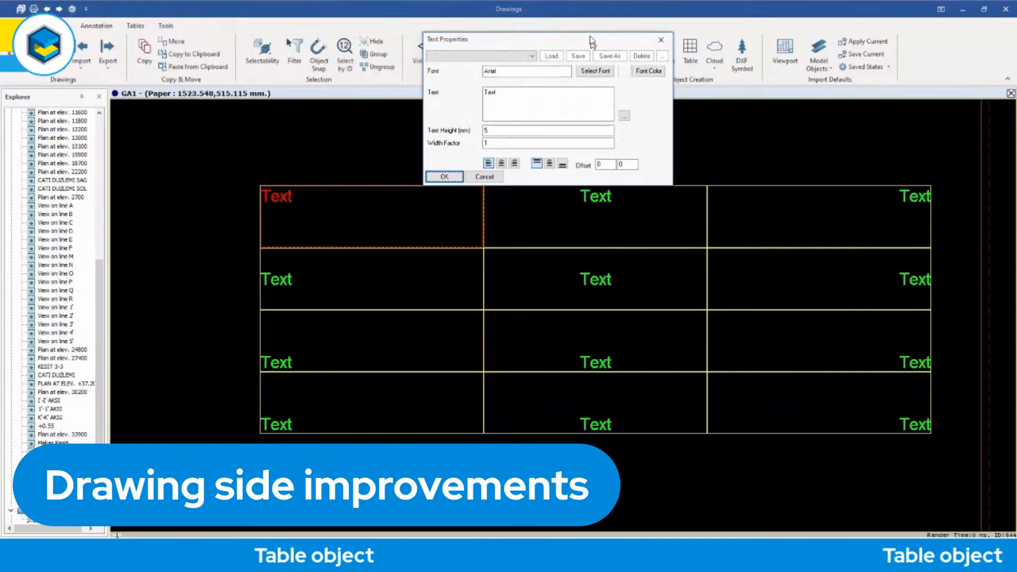
click(506, 86)
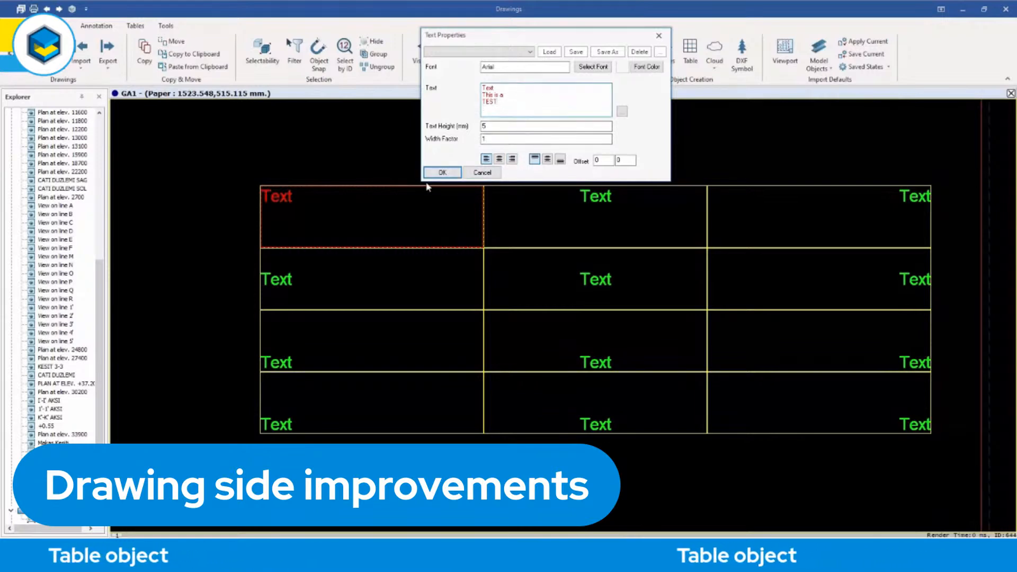
click(437, 175)
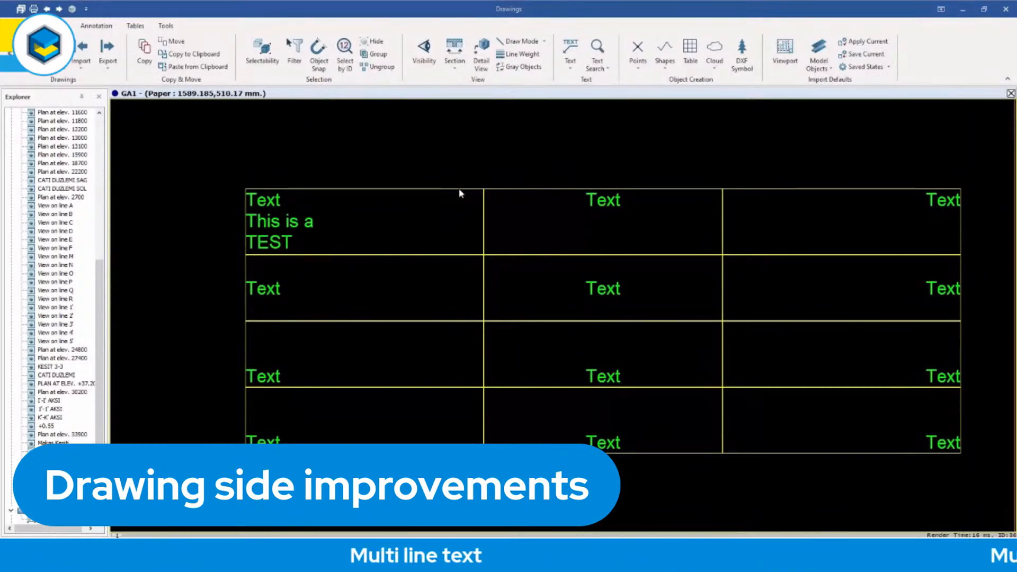
Open the table's cell properties, select the second row and centre its first cell's text horizontally.
double_click(461, 189)
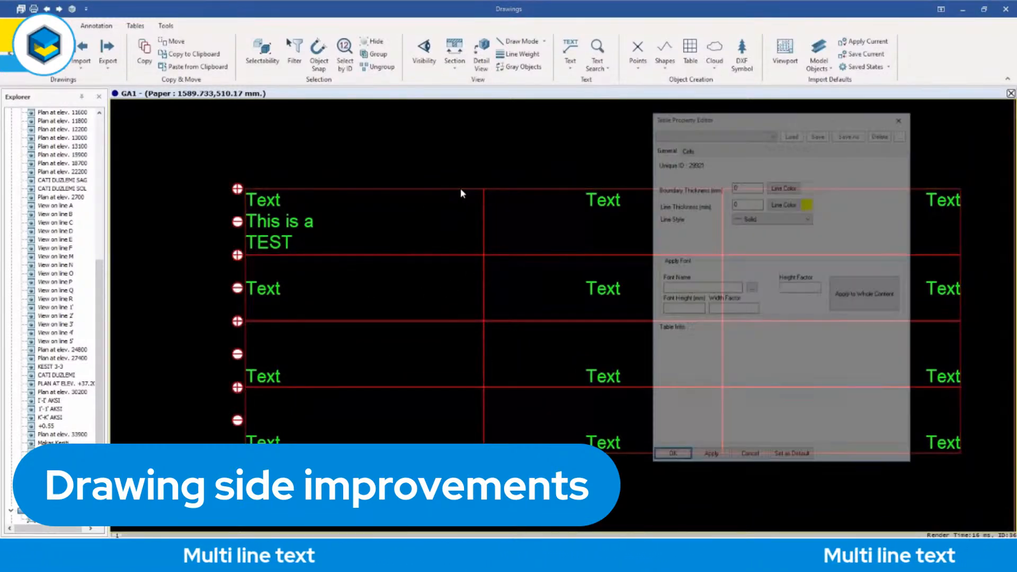
drag(740, 122, 780, 117)
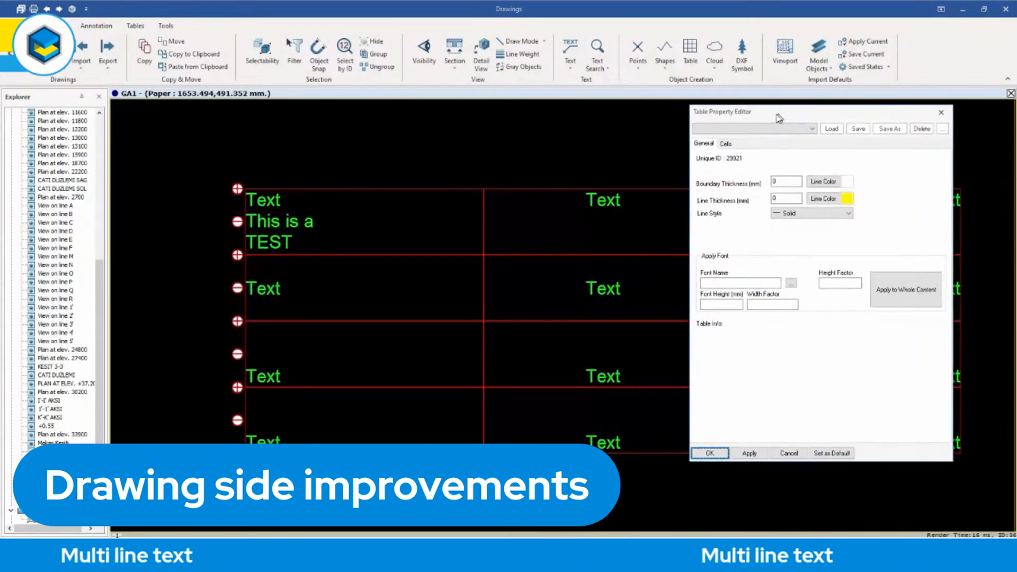
click(726, 144)
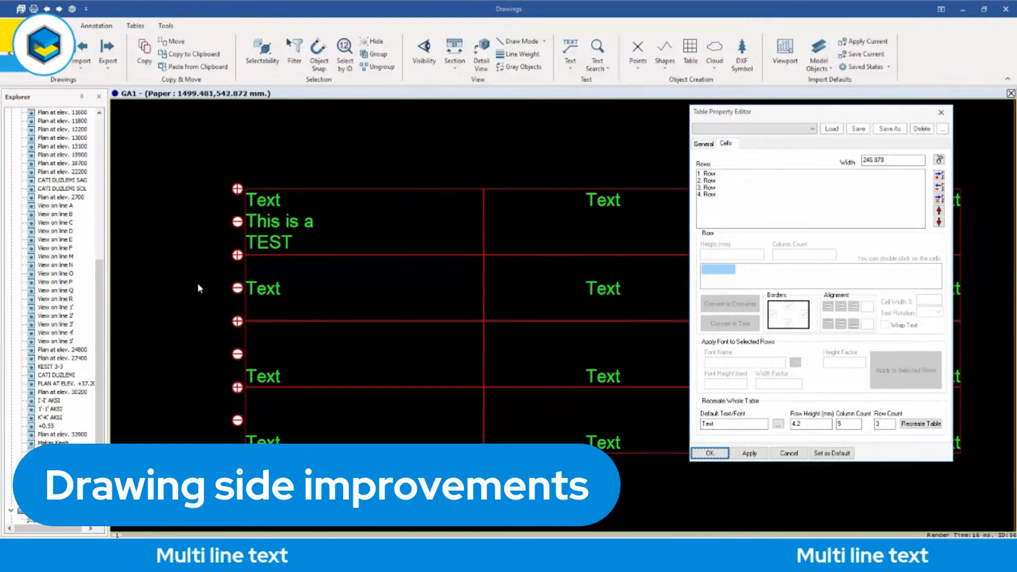
click(713, 181)
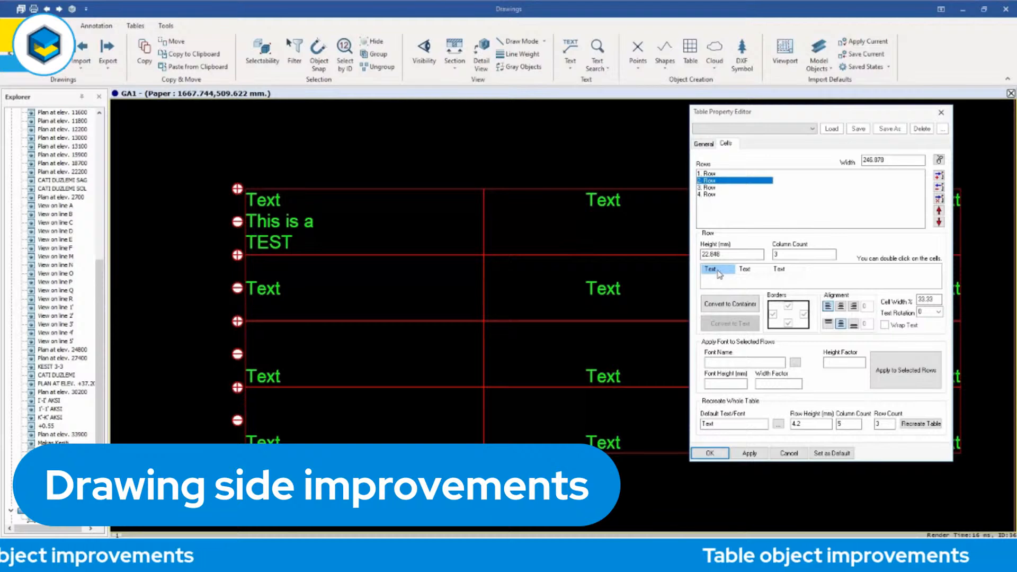
click(753, 274)
click(788, 274)
click(752, 272)
click(713, 272)
click(749, 272)
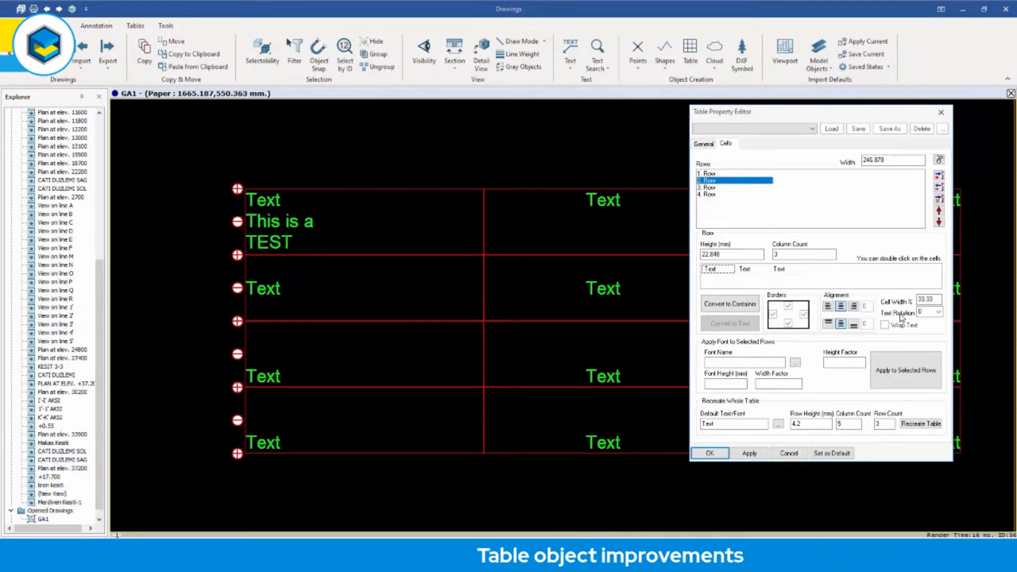
Set the text rotation of the second row's first cell to 90 degrees and apply it.
click(939, 313)
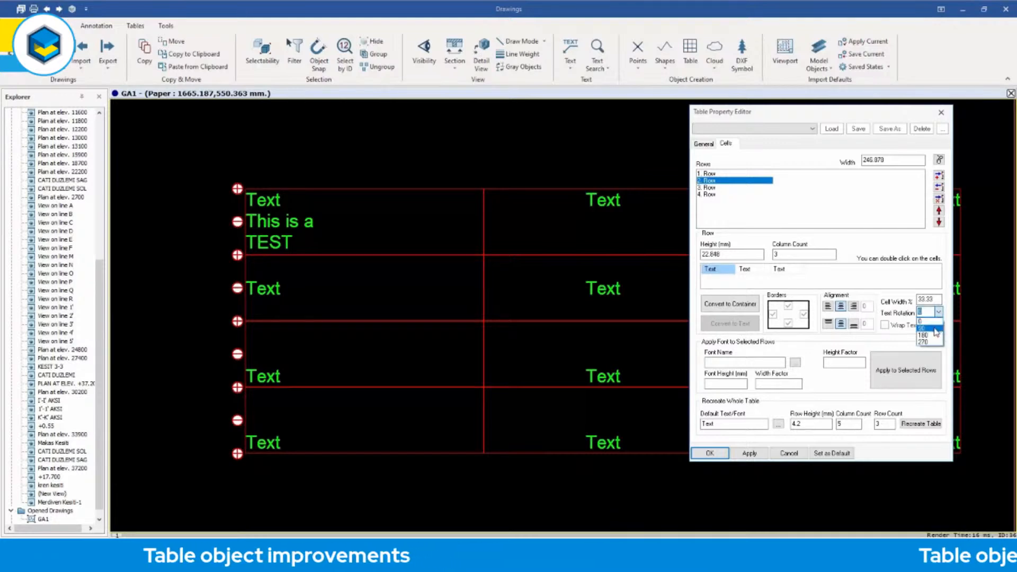
text(90)
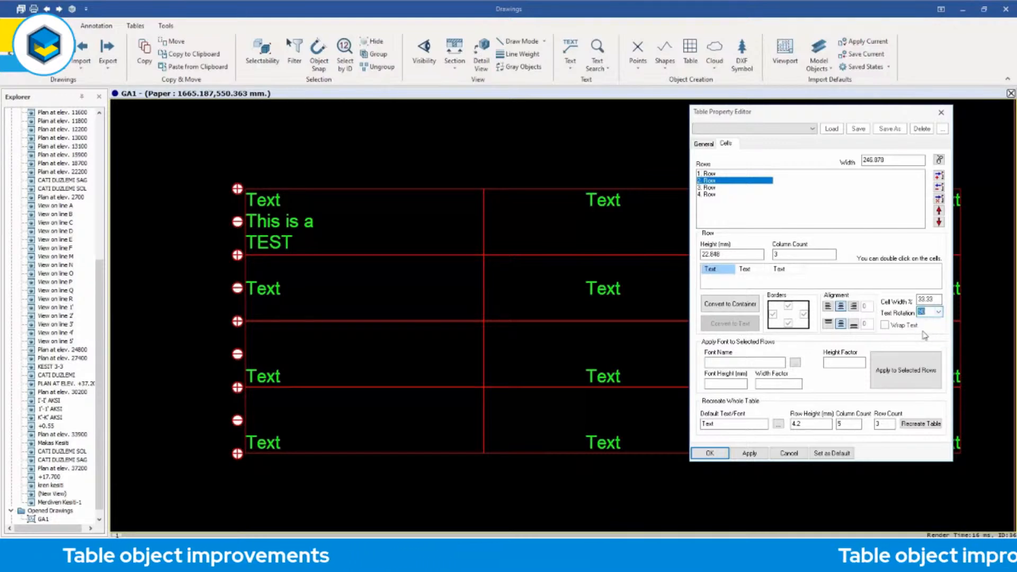
click(748, 453)
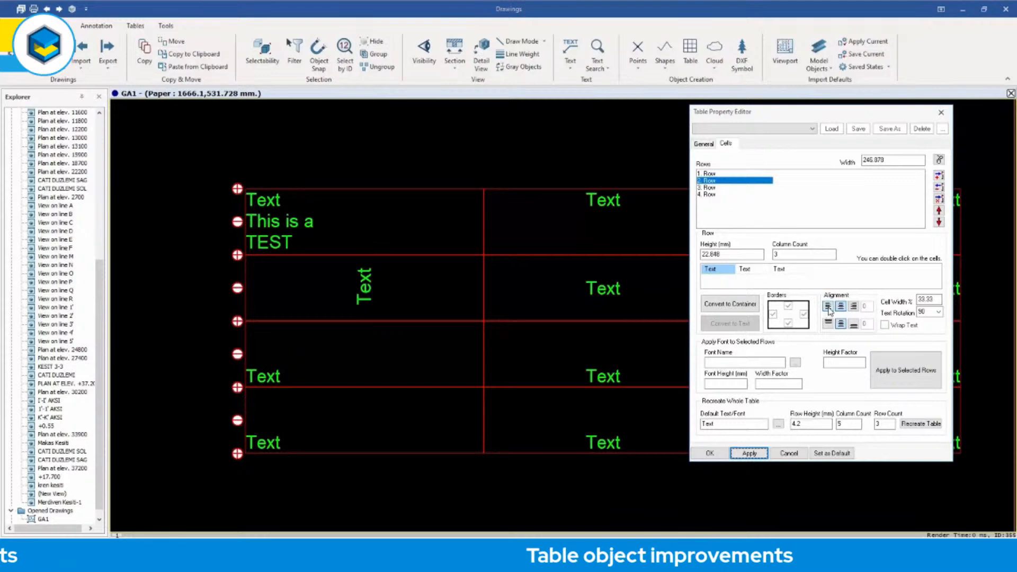
Left-align the text in the second row's first cell with a horizontal offset of 5 and apply it.
click(854, 307)
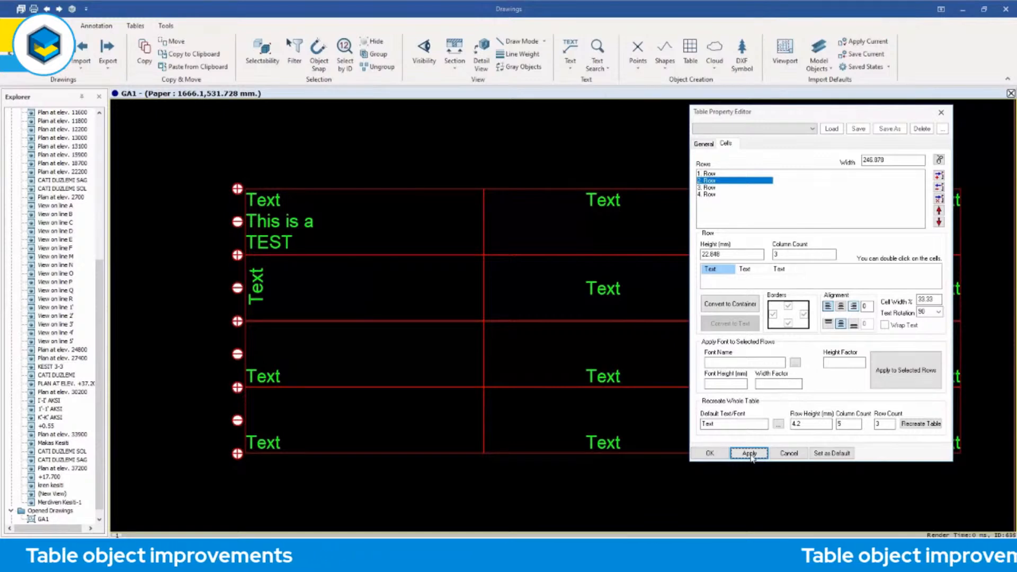
double_click(868, 307)
text(5)
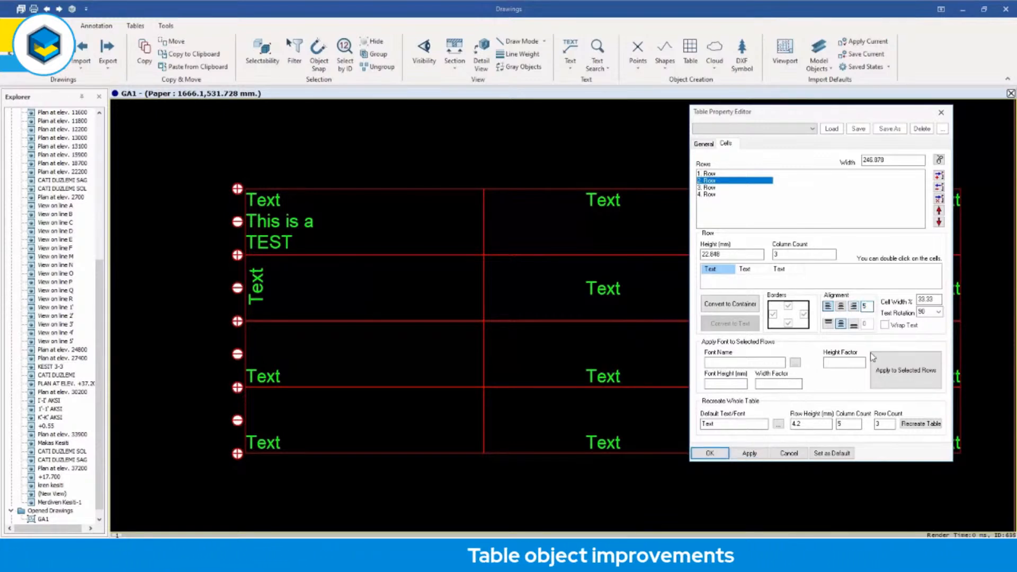
click(749, 453)
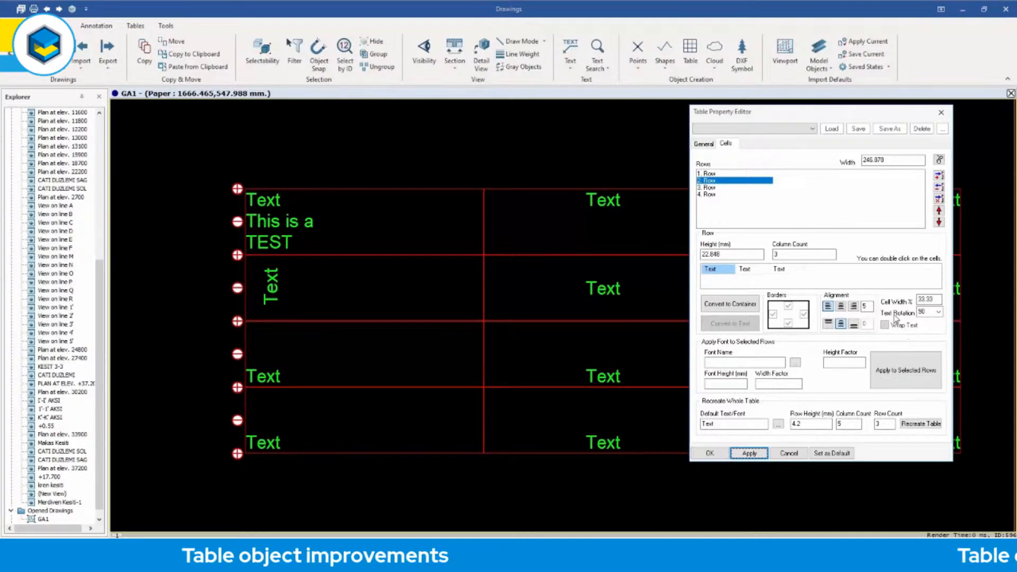
Apply text rotations of 180 and 270 degrees in turn to the second row's first cell.
click(939, 313)
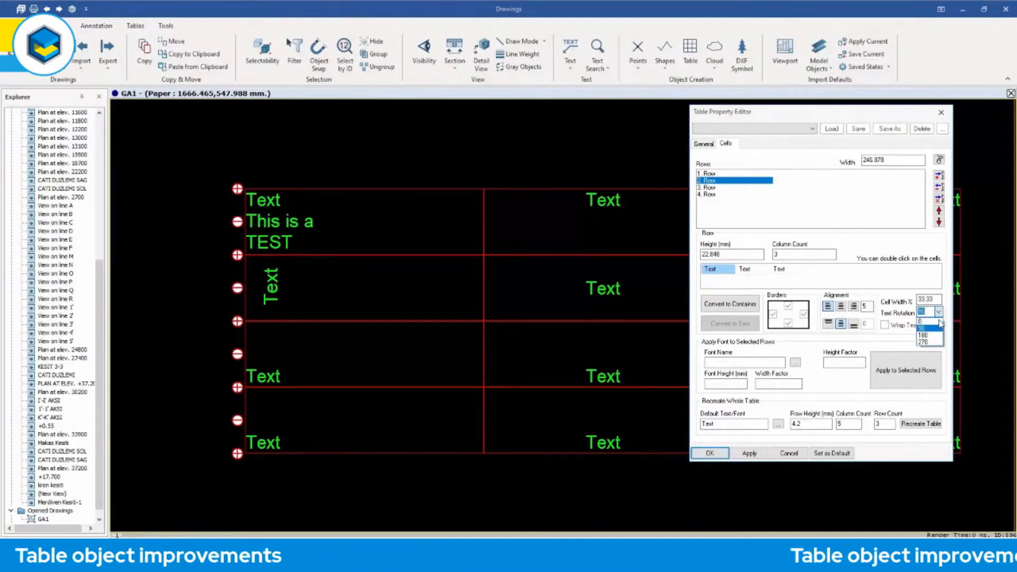
click(923, 335)
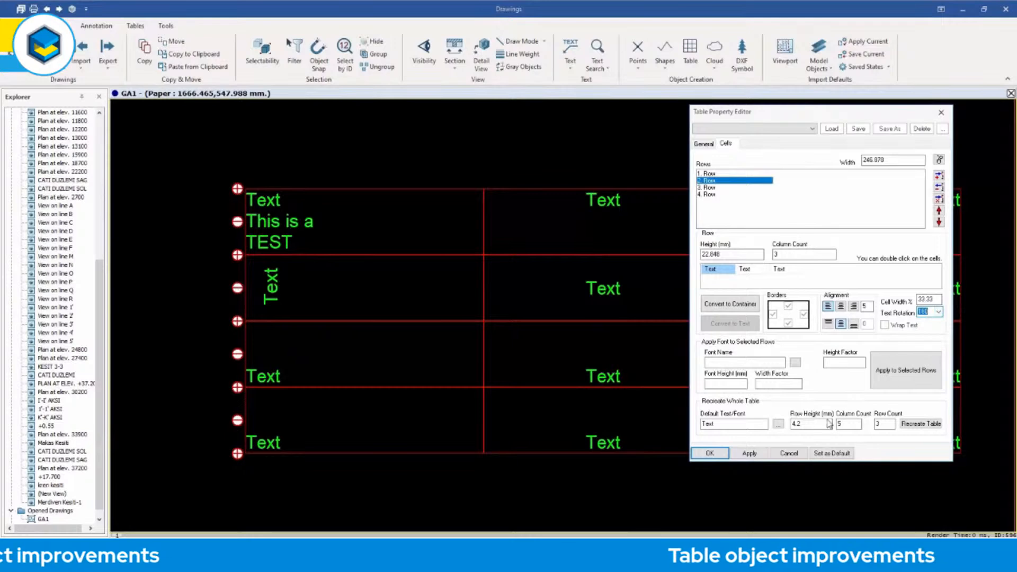
click(753, 453)
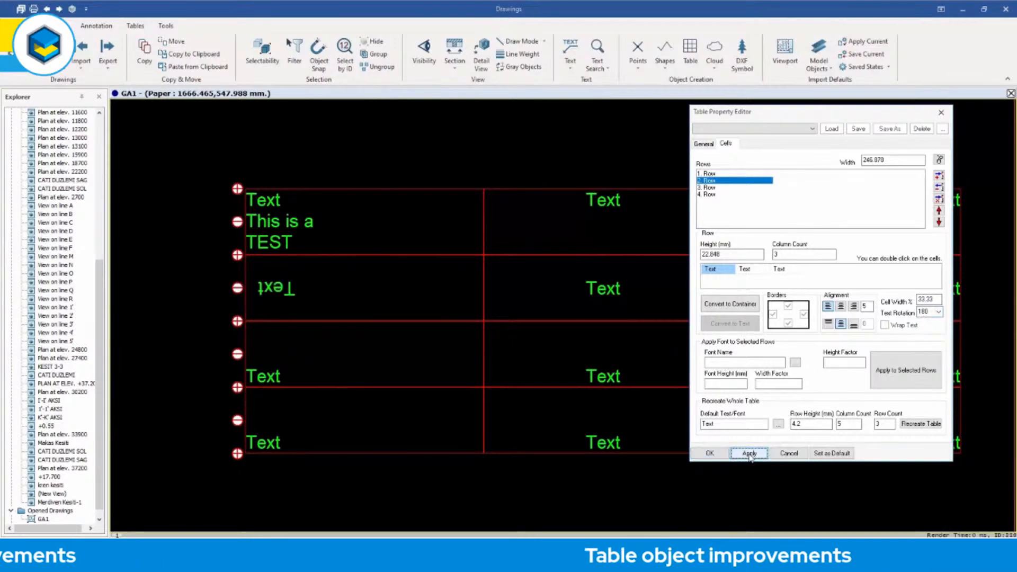
click(938, 312)
click(930, 341)
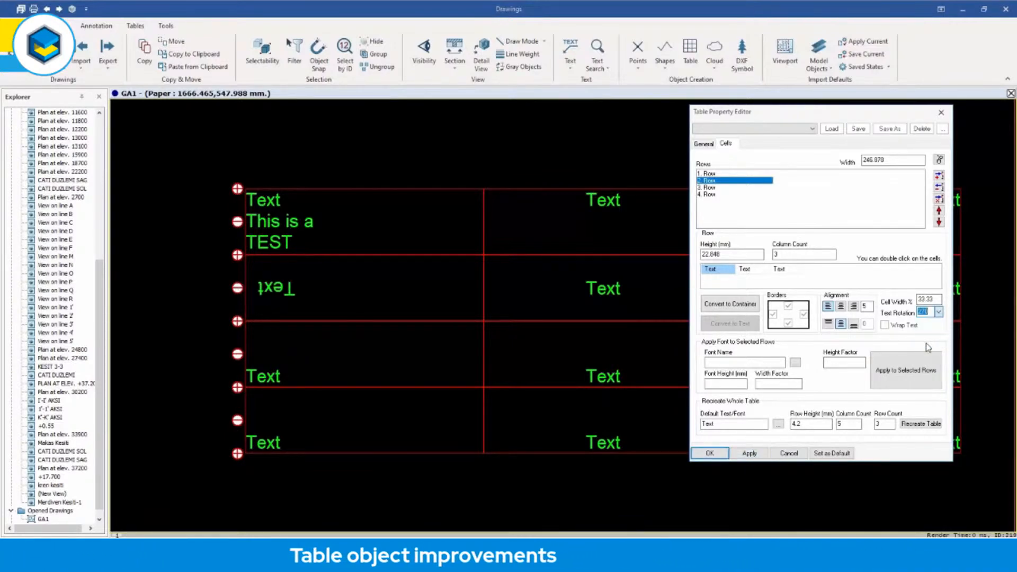
click(748, 453)
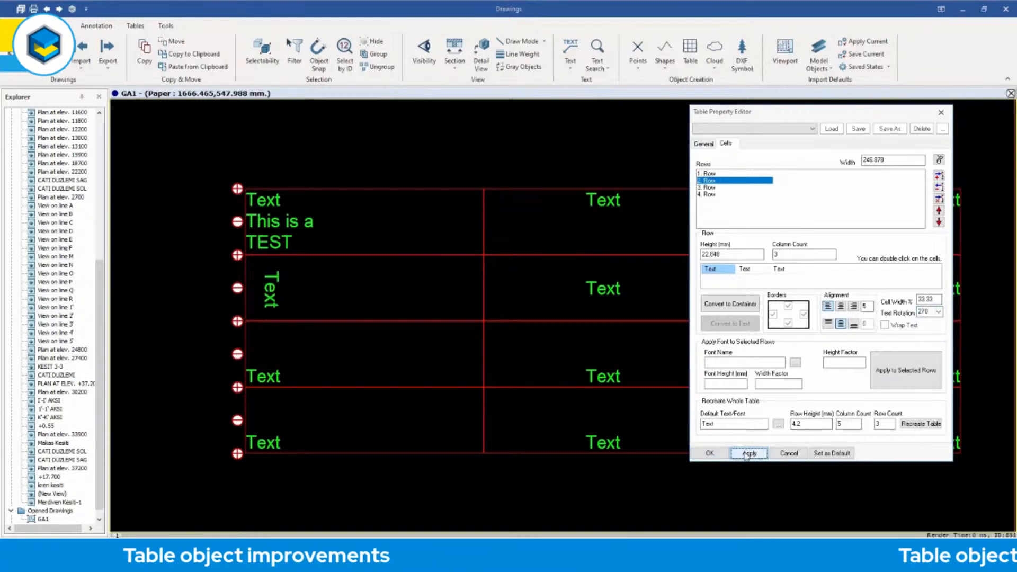
Set the text rotation of the second row's first cell back to 0 and apply it.
click(939, 313)
click(922, 321)
click(748, 454)
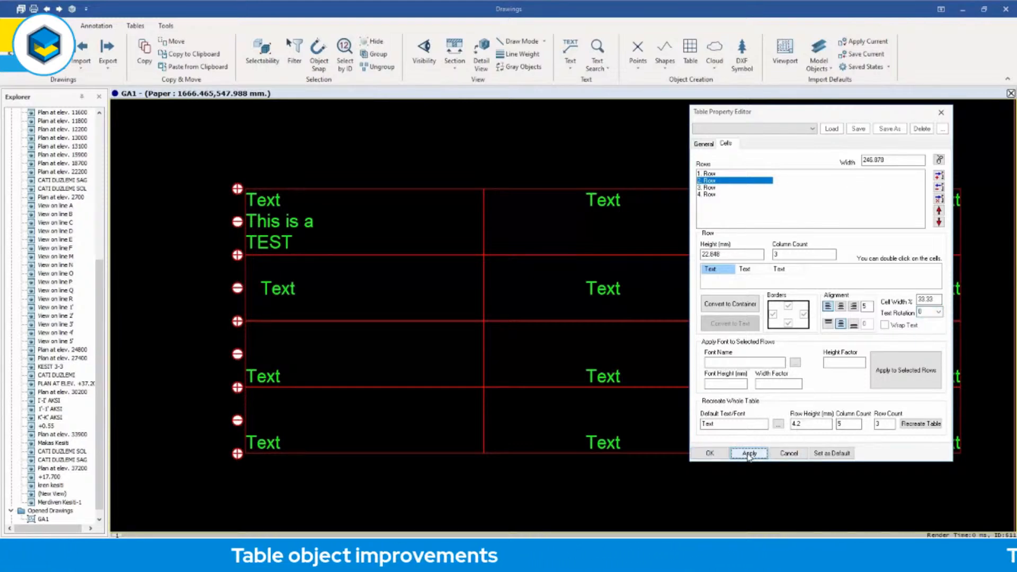
Replace the text in the second row's first cell with "The quick brown fox jumped over the lazy dog".
click(300, 160)
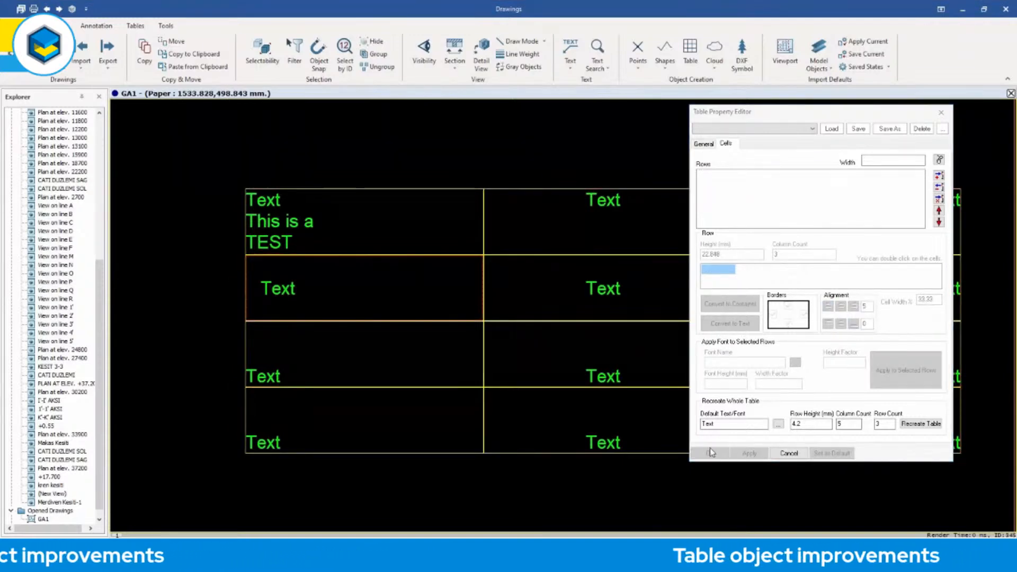
double_click(284, 295)
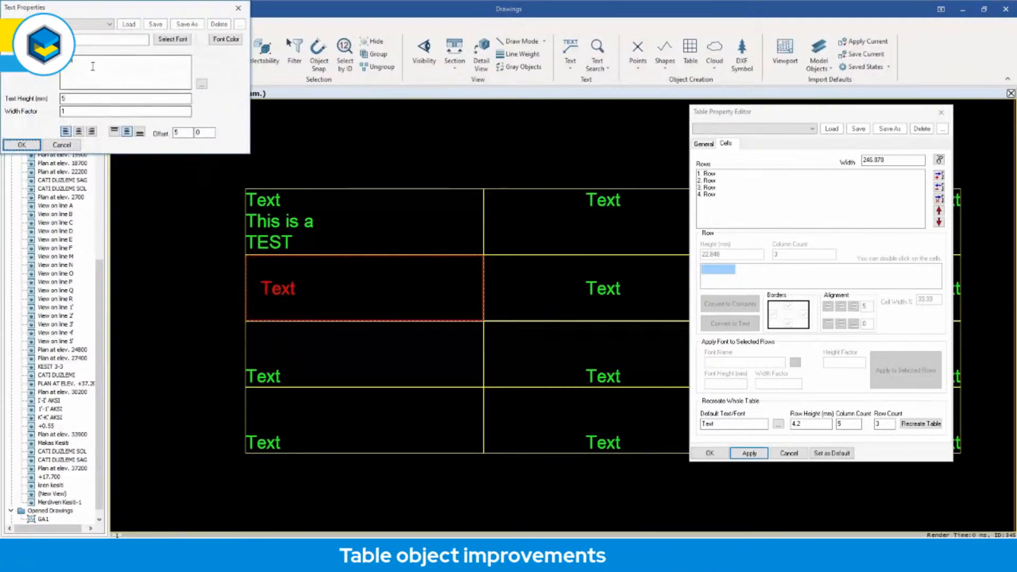
text(The quick )
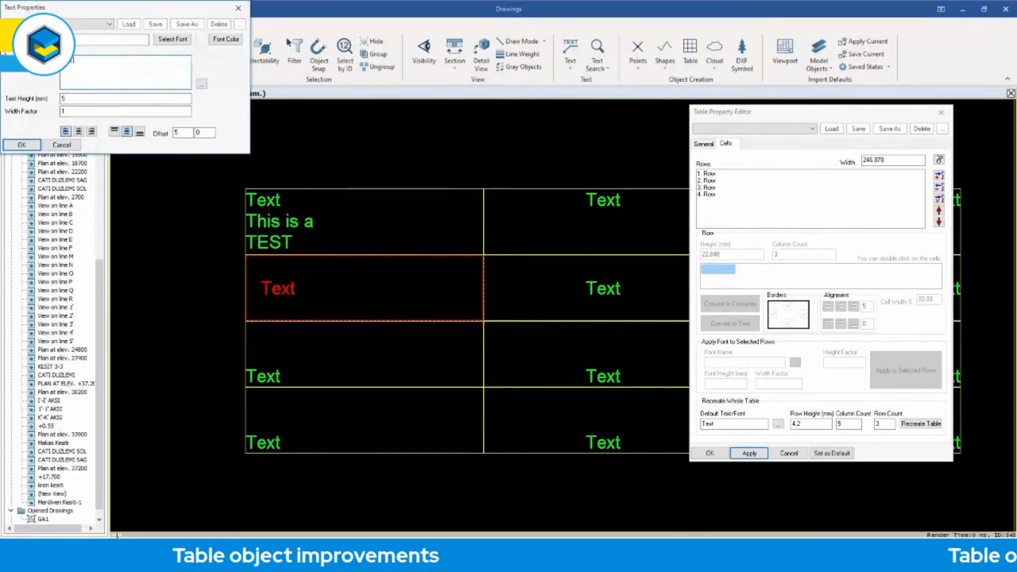
text(bro)
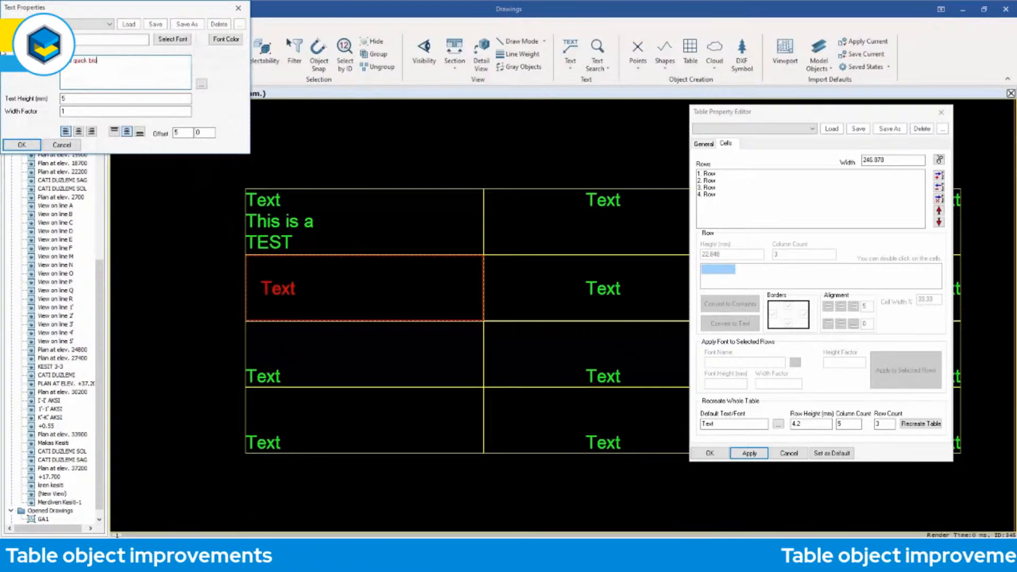
text(wn fox jumped over the lazy dog)
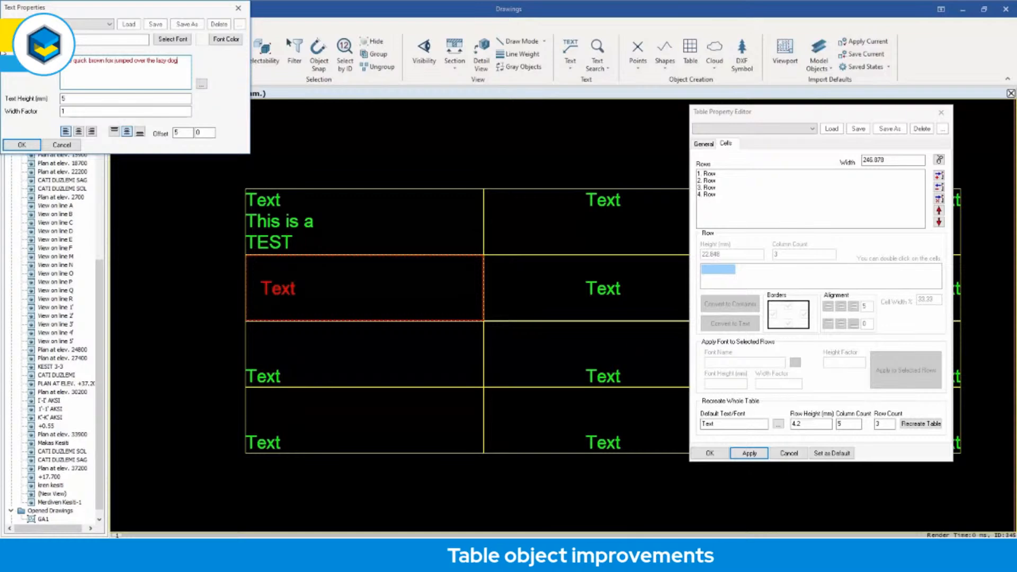
click(15, 144)
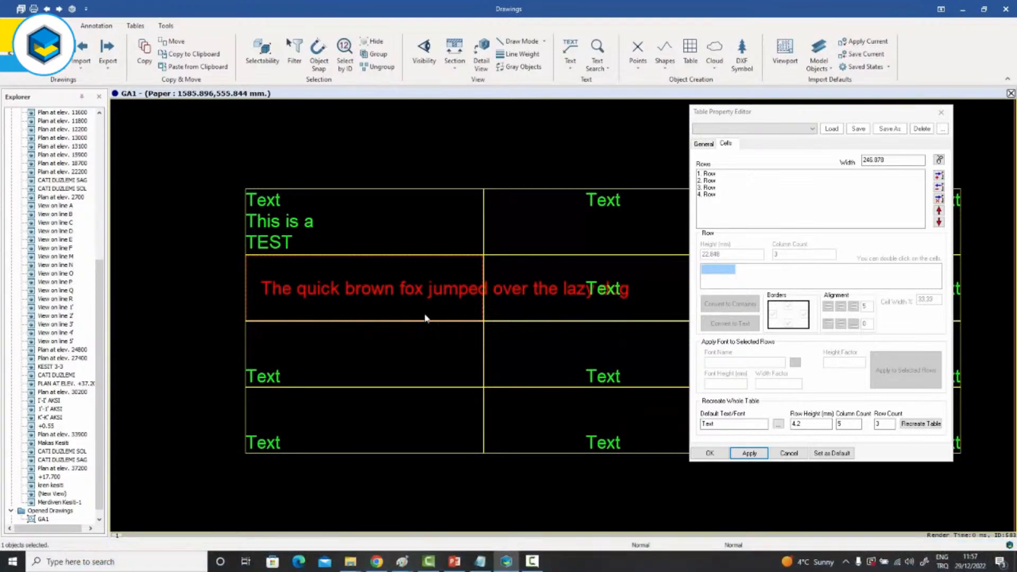
Turn on text wrapping for the second row's first cell and apply it to the table.
click(534, 188)
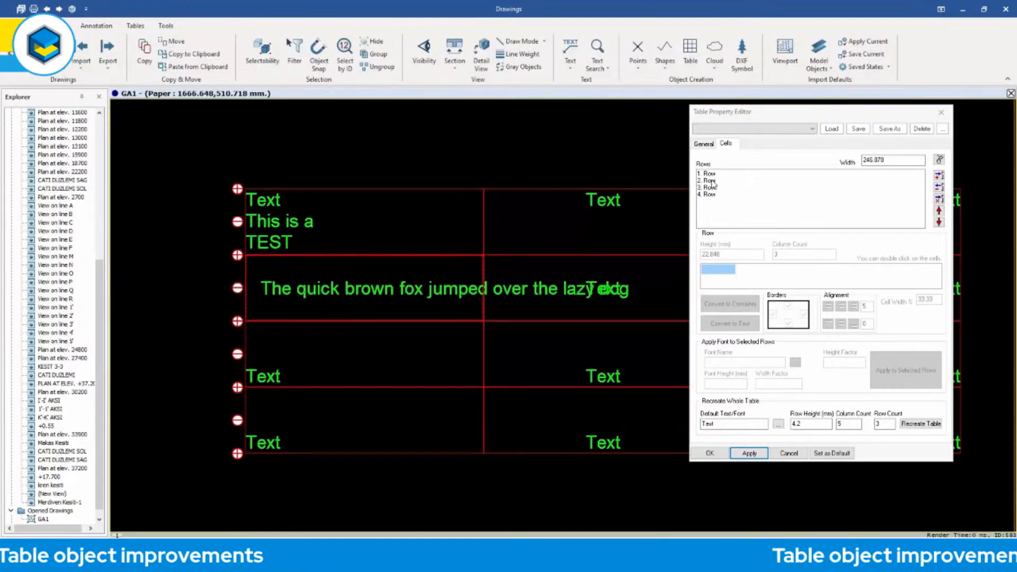
click(710, 181)
double_click(723, 271)
click(885, 326)
click(749, 454)
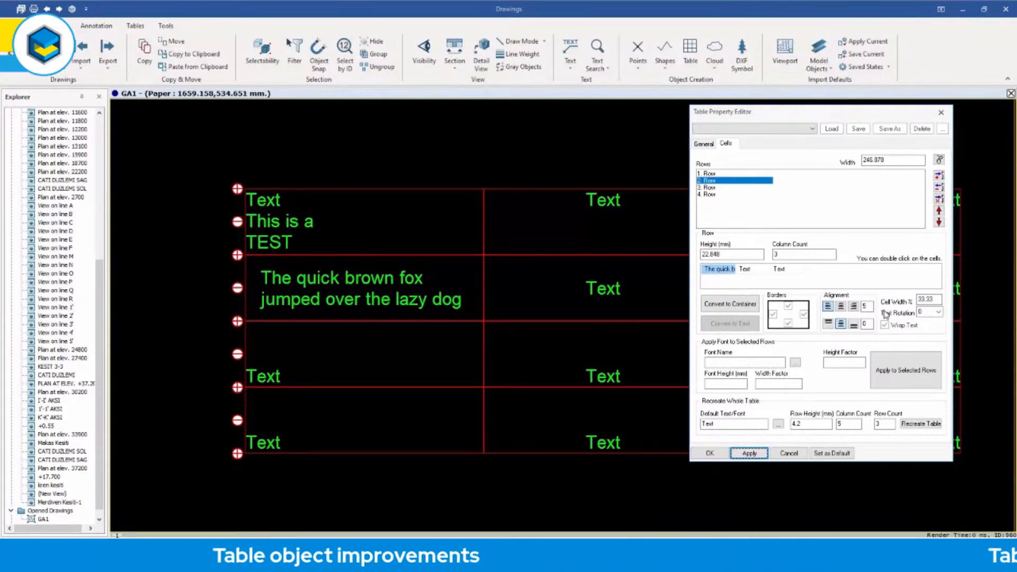
Rotate the wrapped text in the second row's first cell by 90 degrees and set that row's height to 25 mm.
click(938, 312)
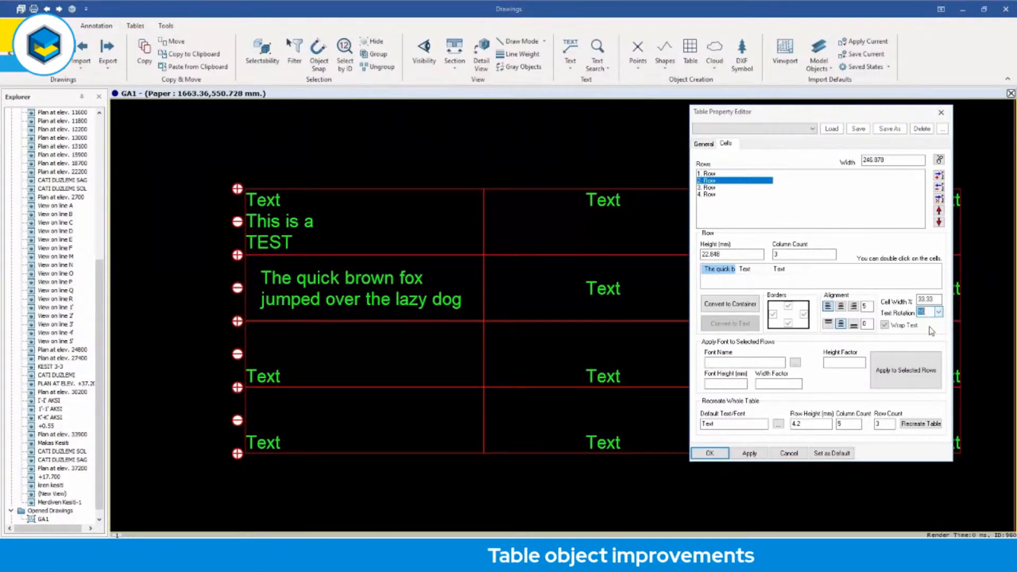
click(749, 454)
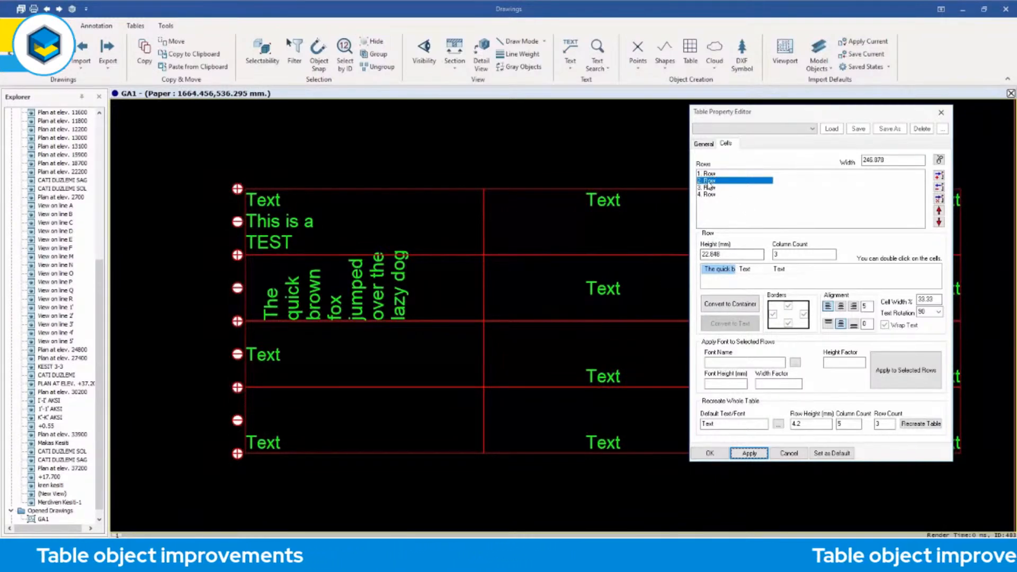
key(Tab)
text(24)
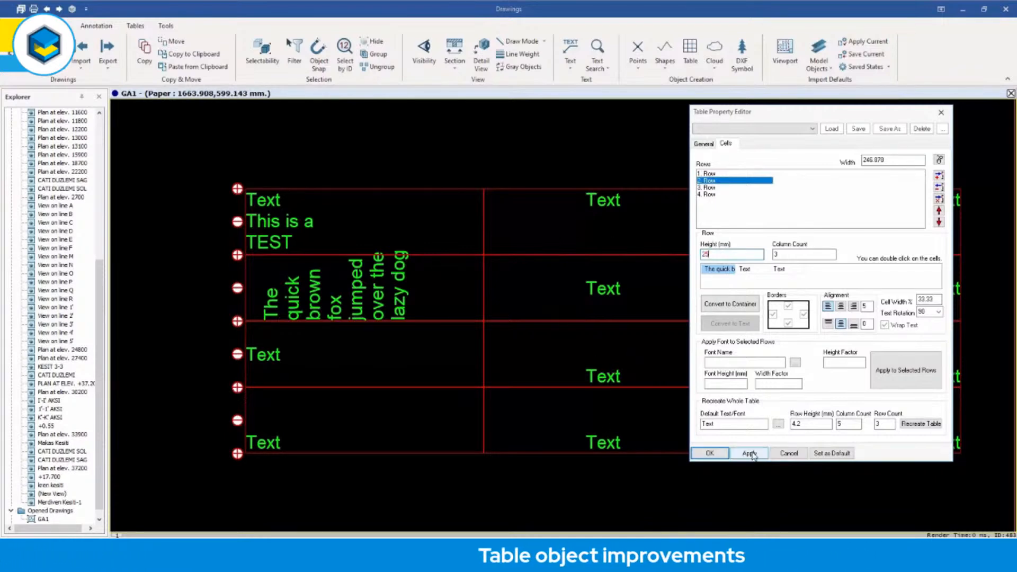
key(BackSpace)
text(5)
click(748, 454)
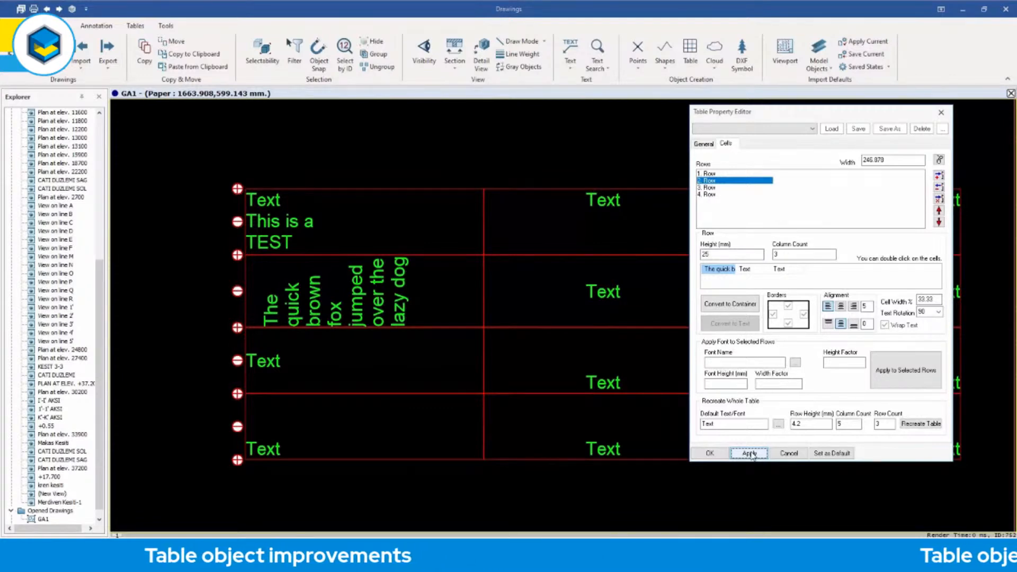
key(Escape)
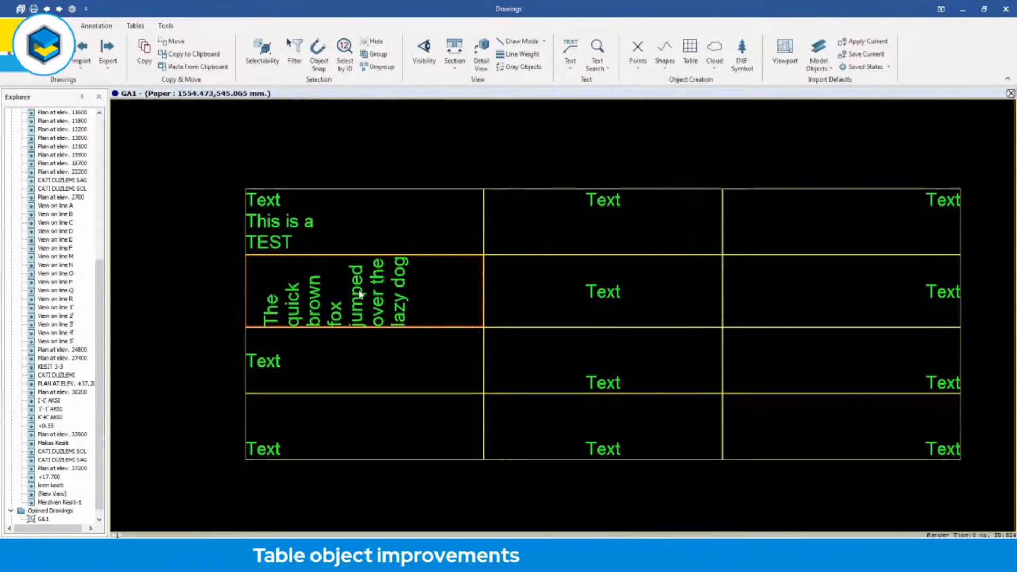
Merge the first and second cells of the second row.
click(401, 306)
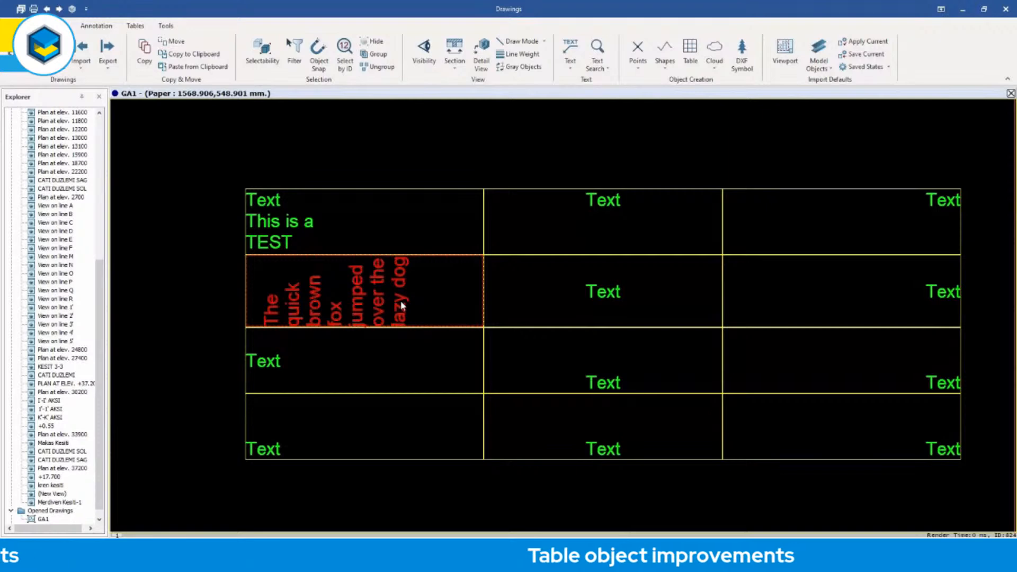
shift+click(609, 297)
right_click(610, 297)
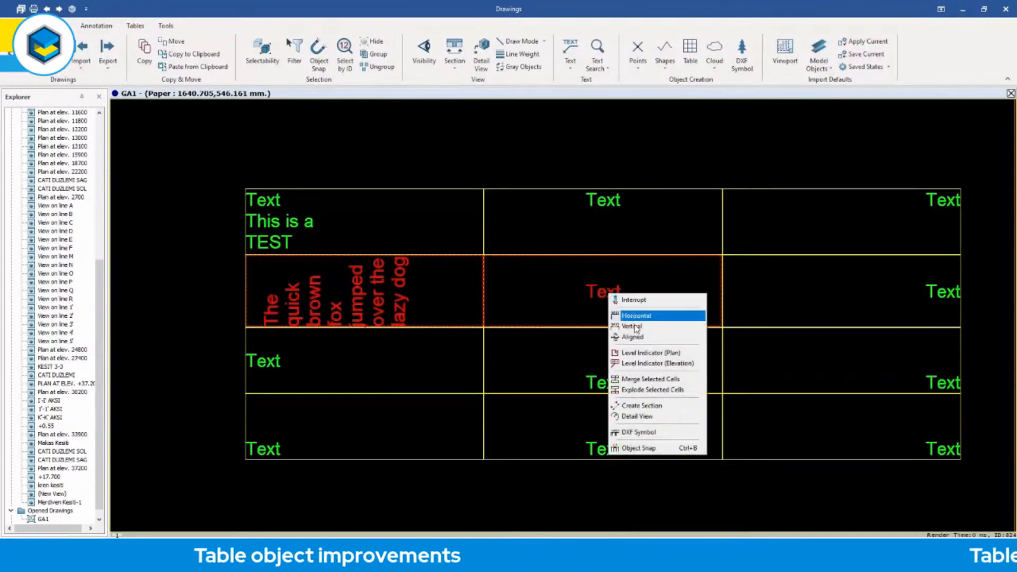
click(646, 379)
click(515, 130)
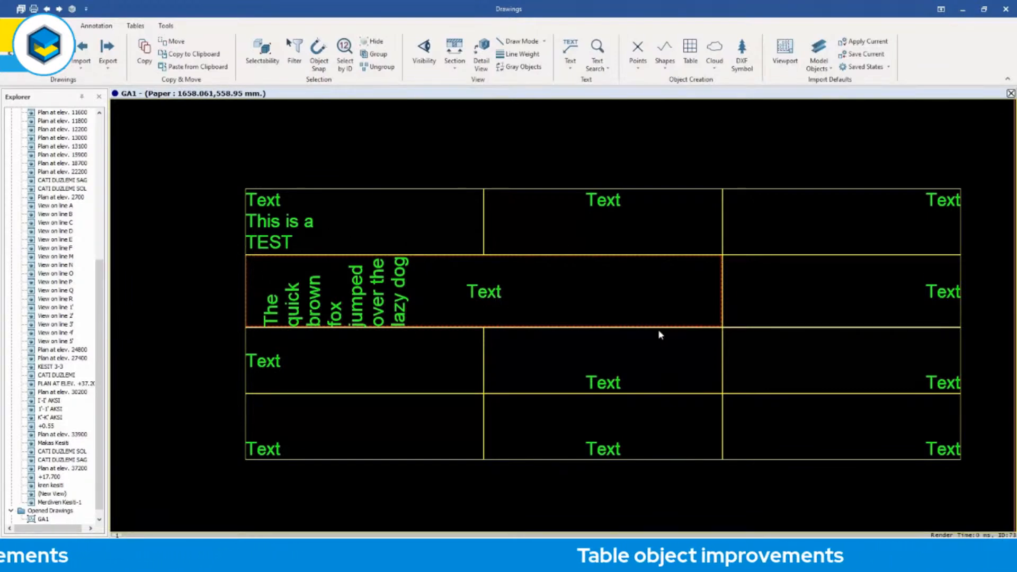
Right-align the "Text" entry in the merged second-row cell with a horizontal offset of 12.
double_click(492, 293)
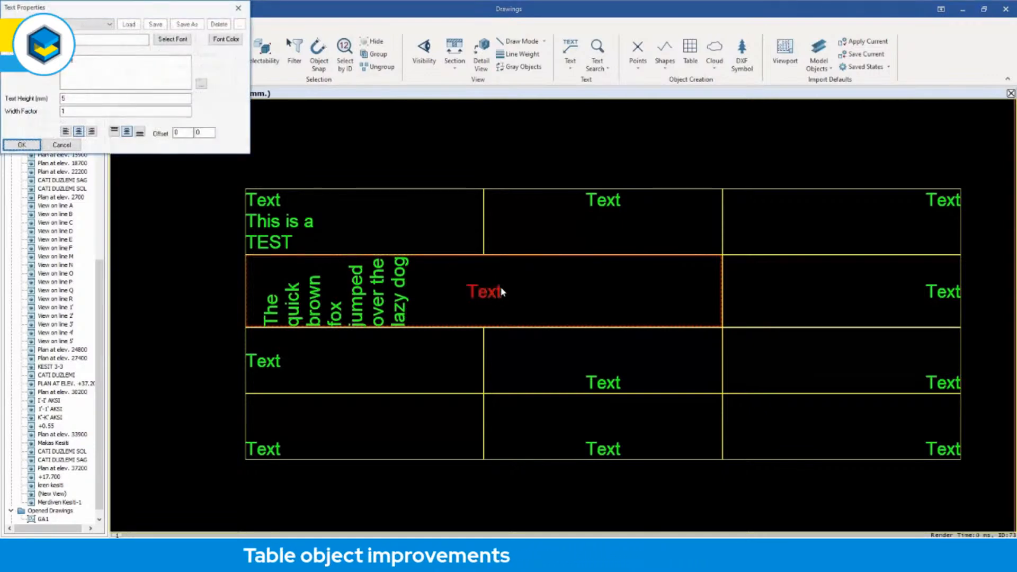
click(91, 132)
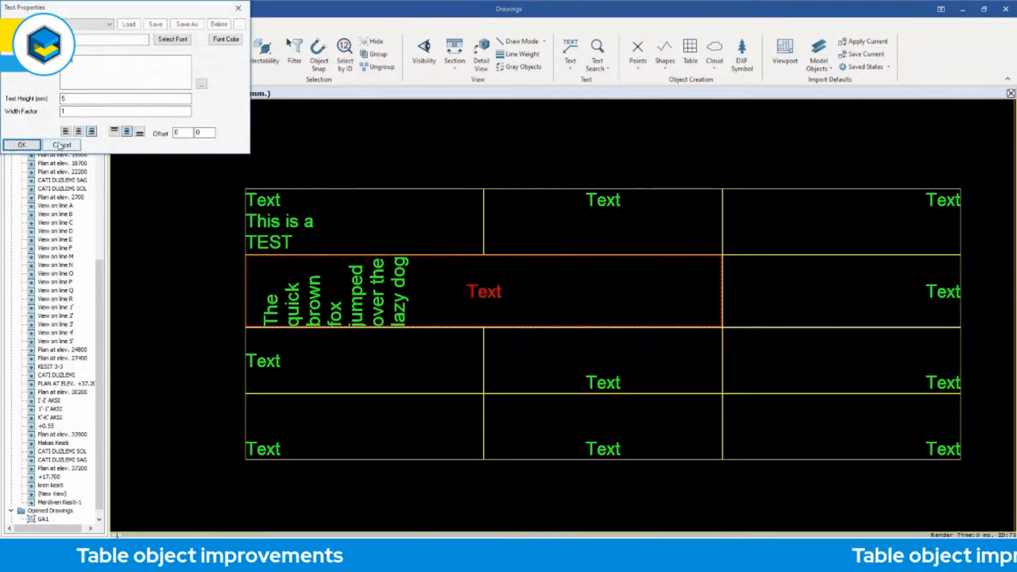
click(22, 145)
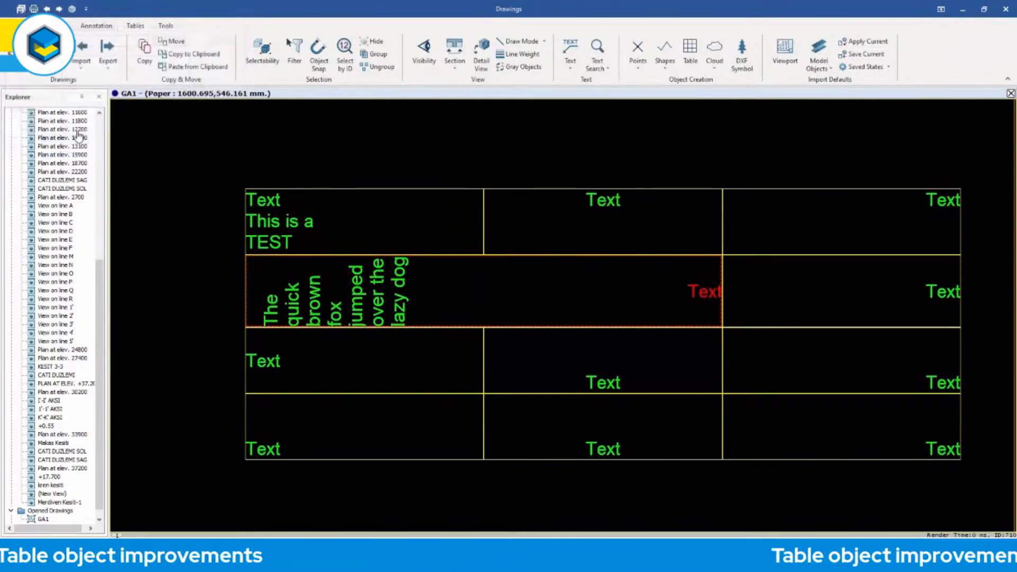
double_click(697, 292)
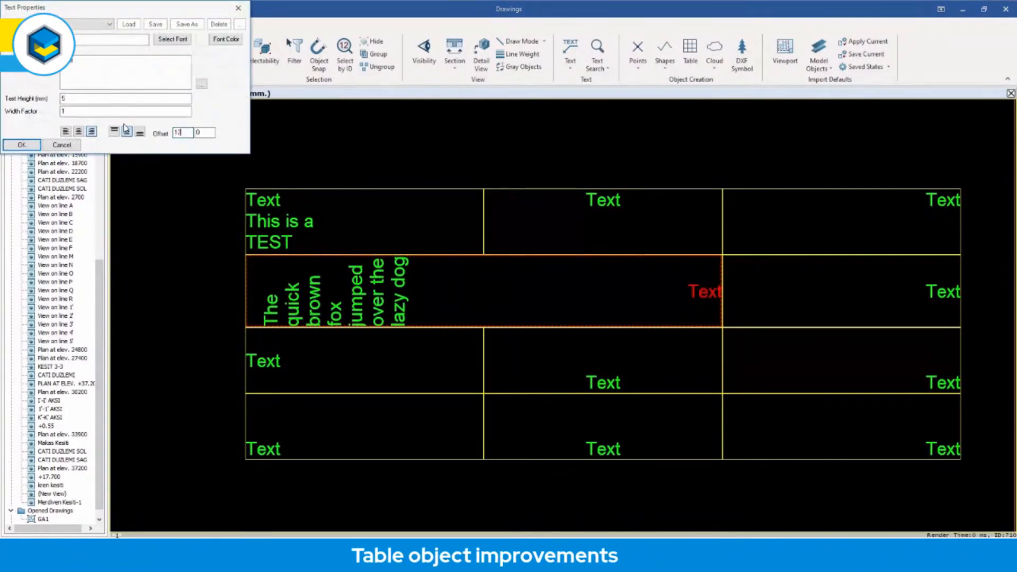
click(24, 146)
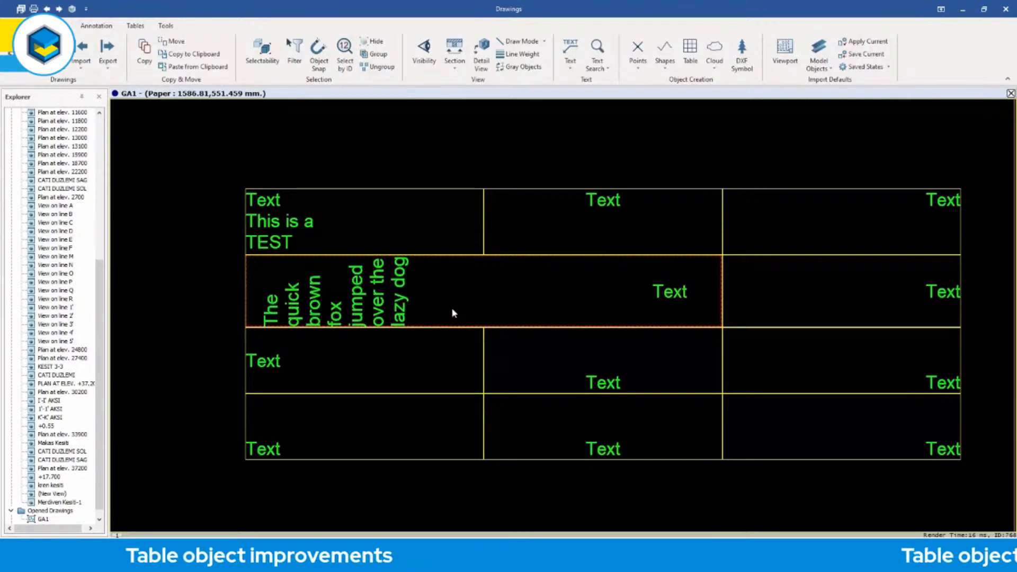
Explode the merged cell in the second row back into separate cells.
click(402, 302)
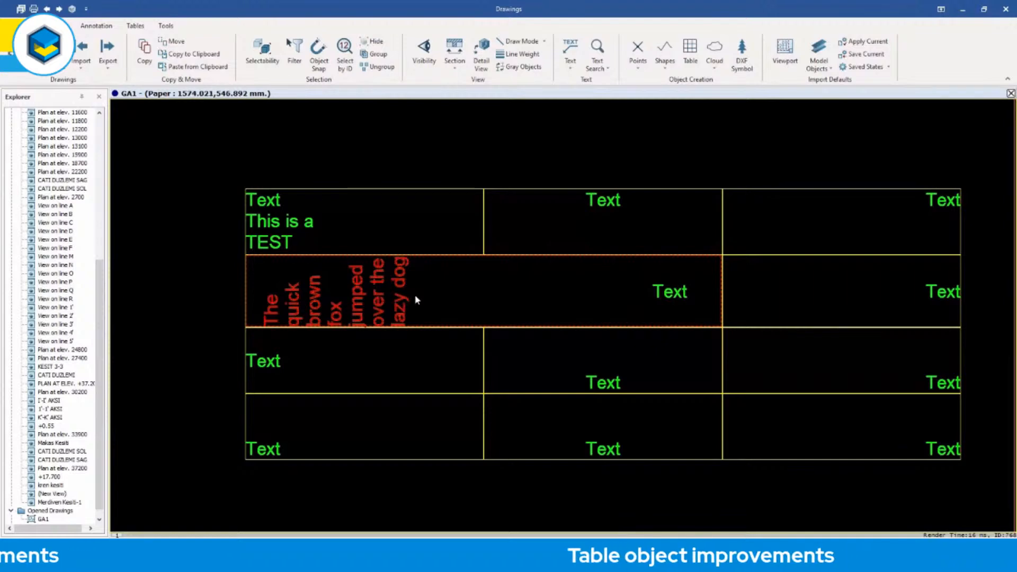
right_click(417, 294)
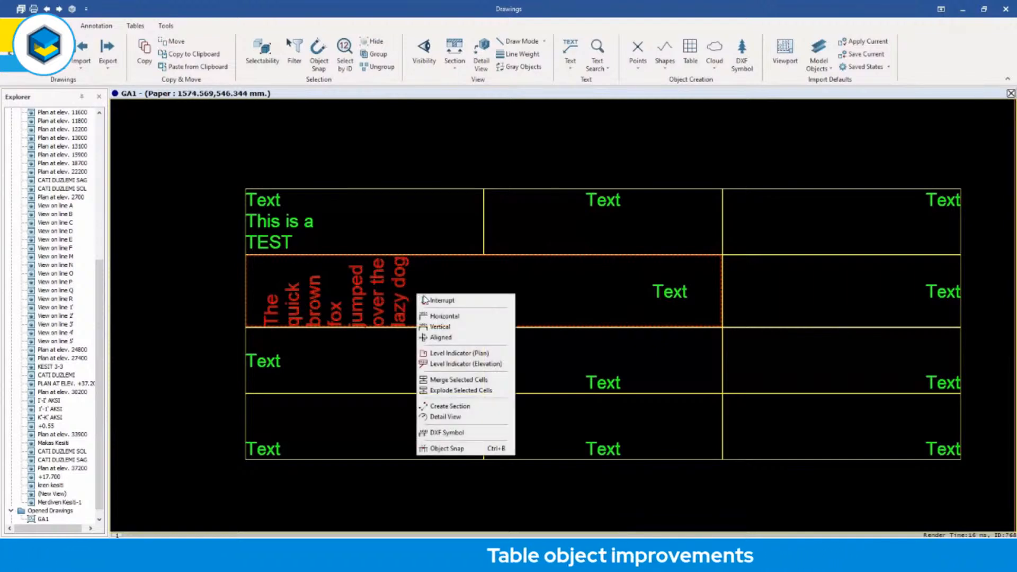
click(461, 391)
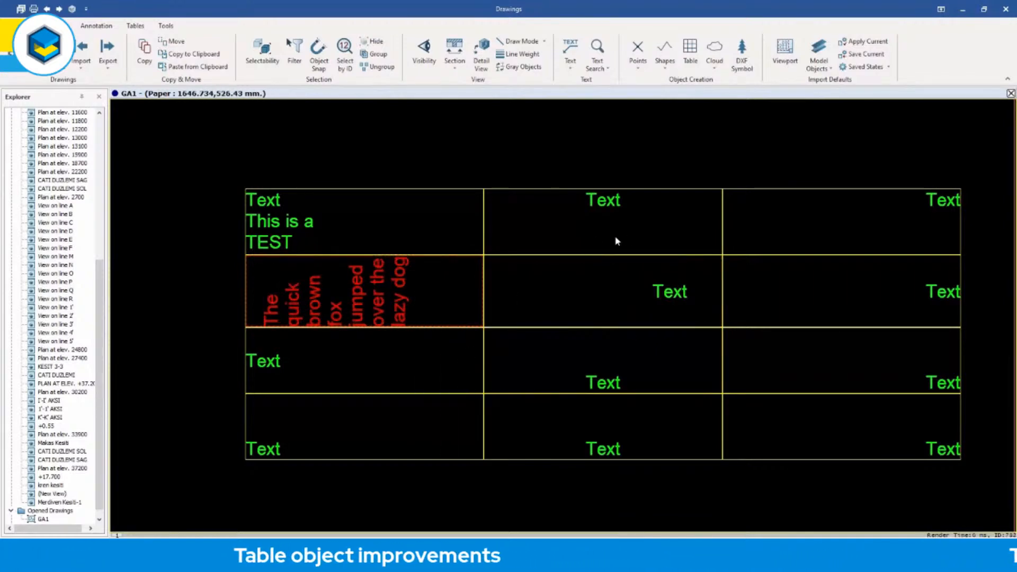
click(584, 170)
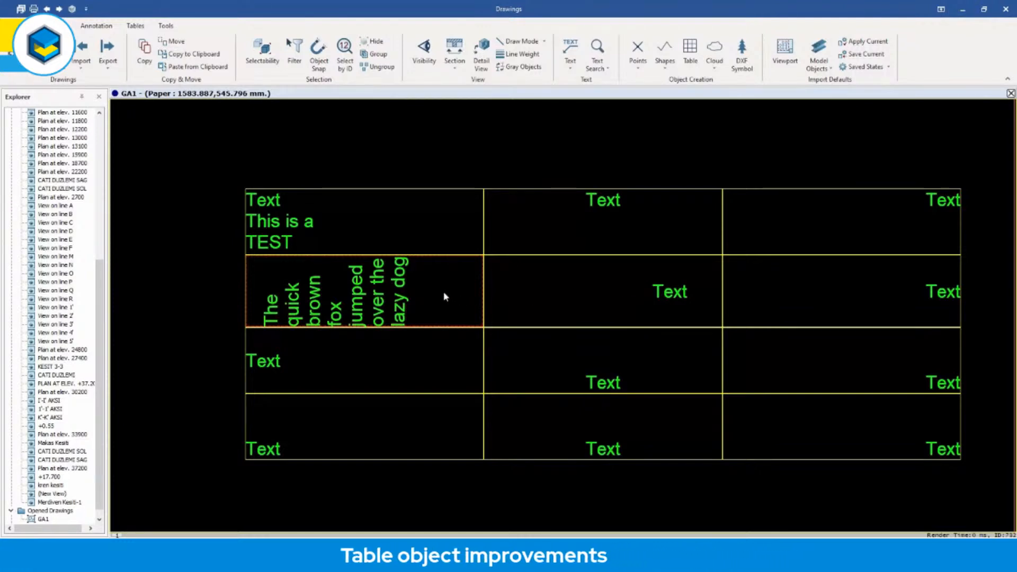
Merge the first cells of the second and third rows vertically.
click(391, 301)
ctrl+click(267, 362)
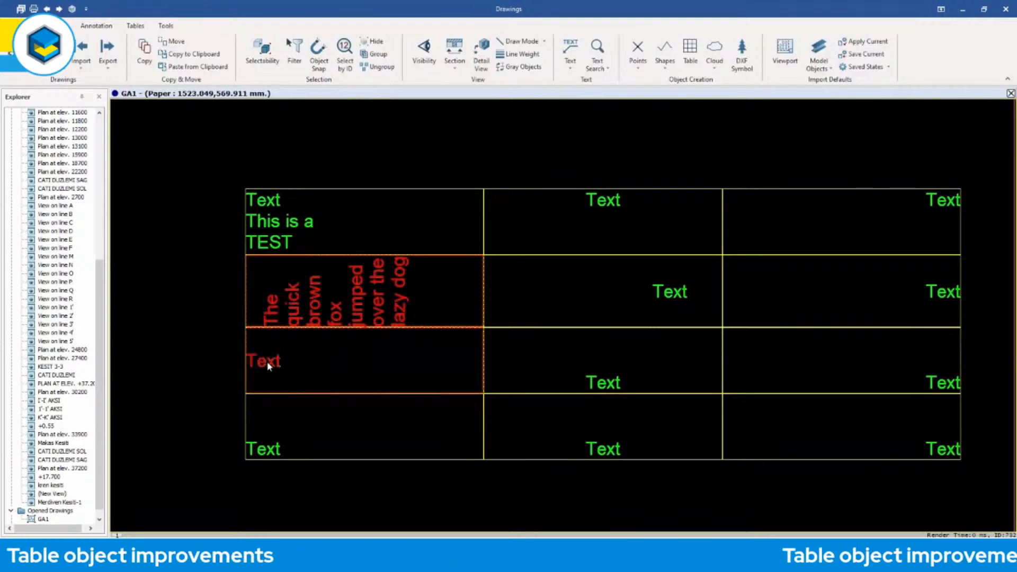
right_click(267, 363)
click(296, 448)
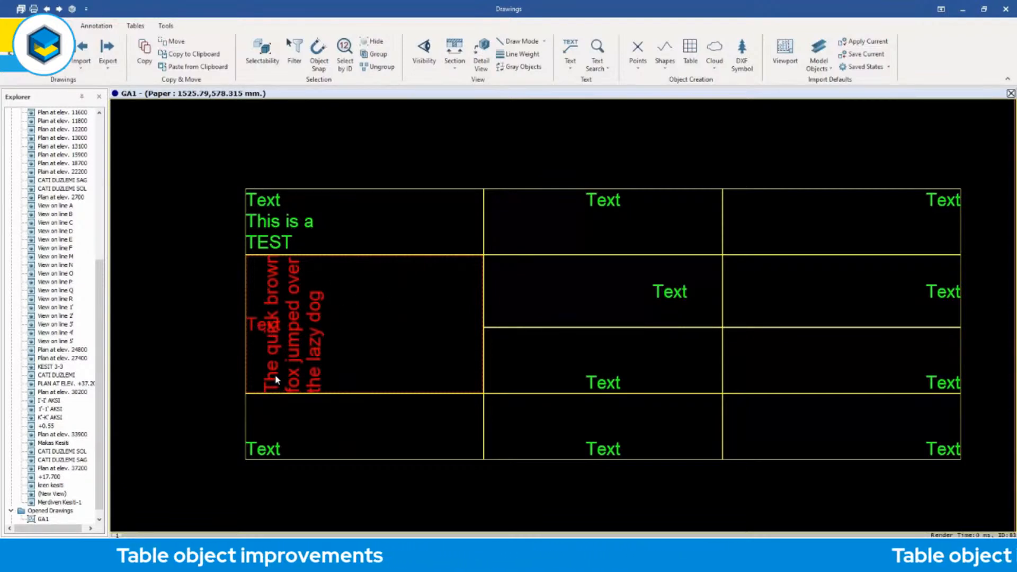
Align the "Text" entry in the vertically merged cell to the right, and finally centre it horizontally.
double_click(254, 326)
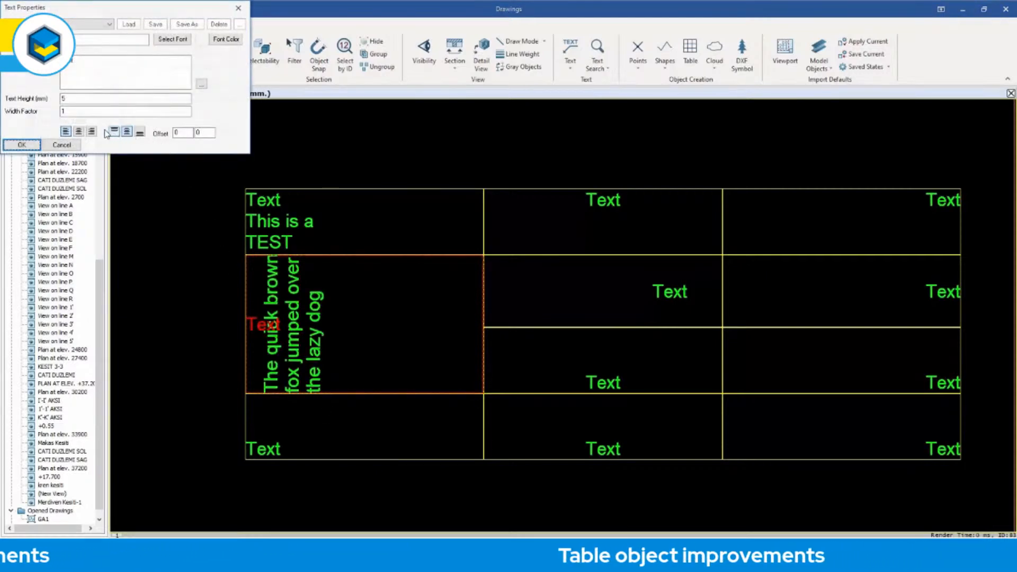
click(28, 149)
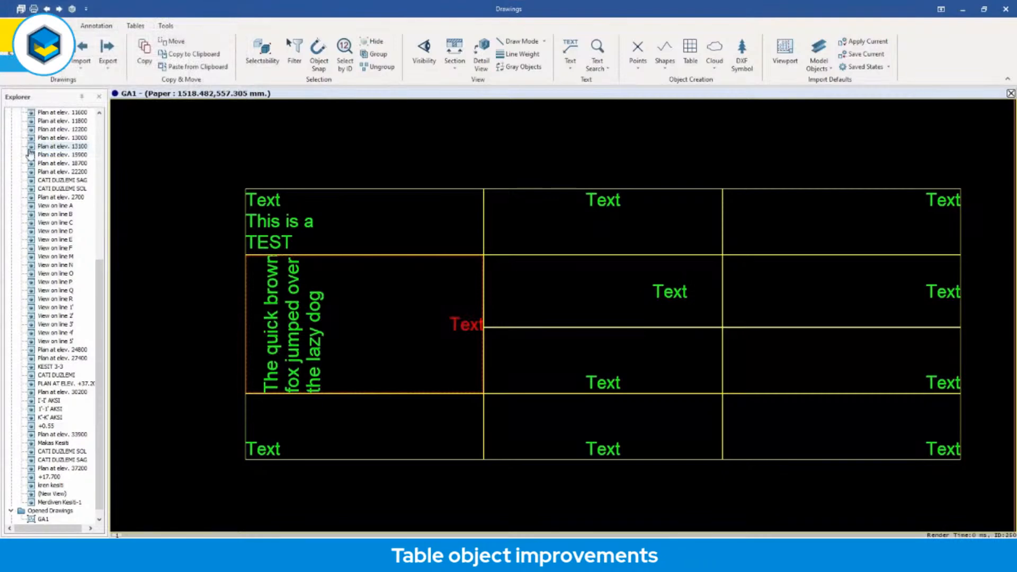
double_click(465, 324)
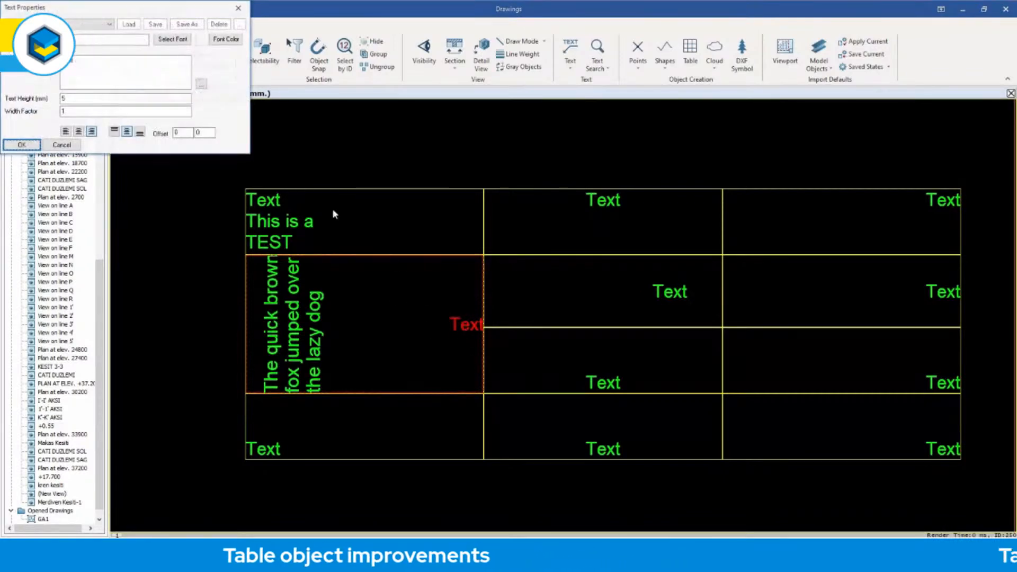
click(79, 131)
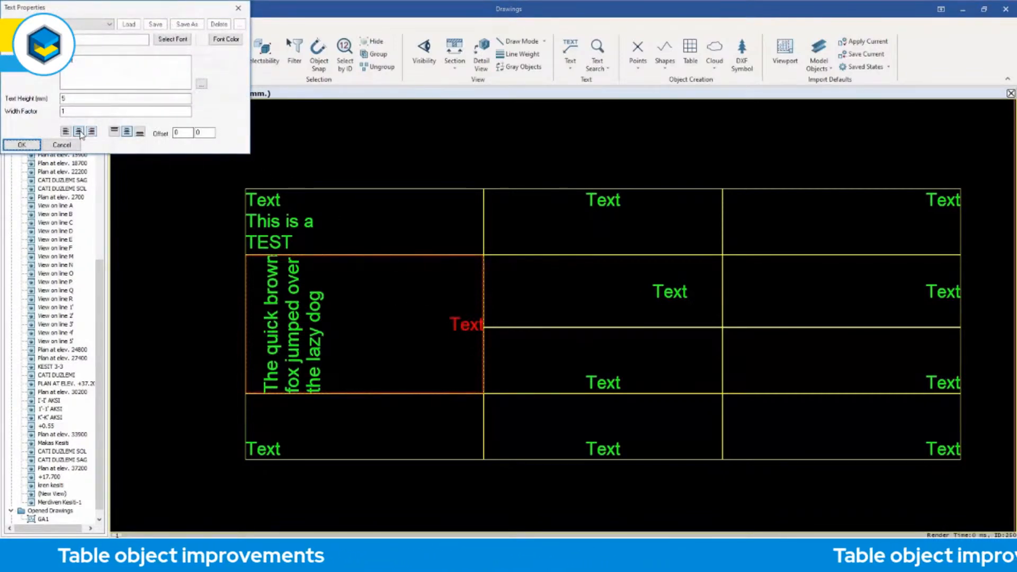
click(21, 145)
click(383, 158)
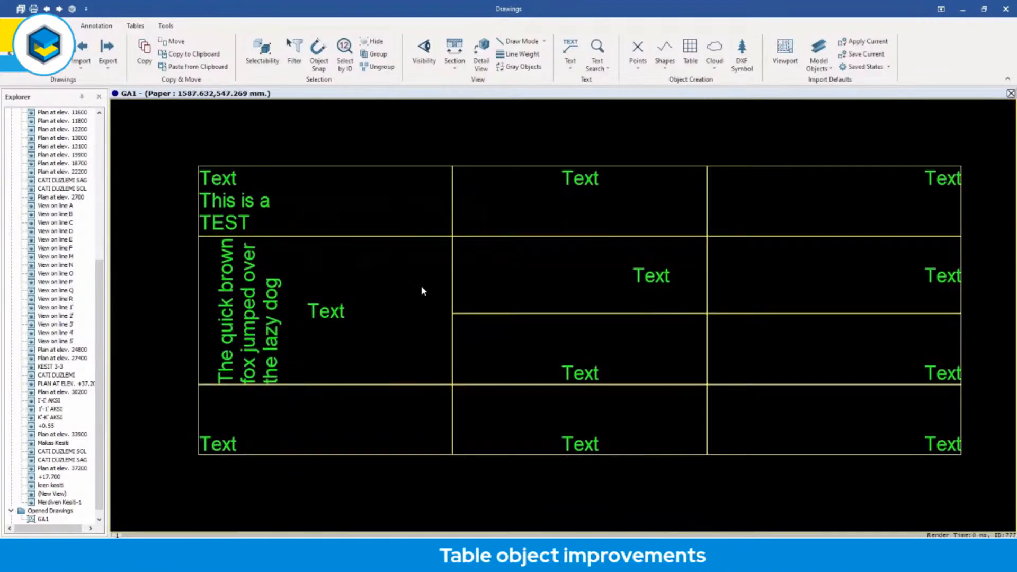
Add three rows at the bottom of the table.
click(416, 168)
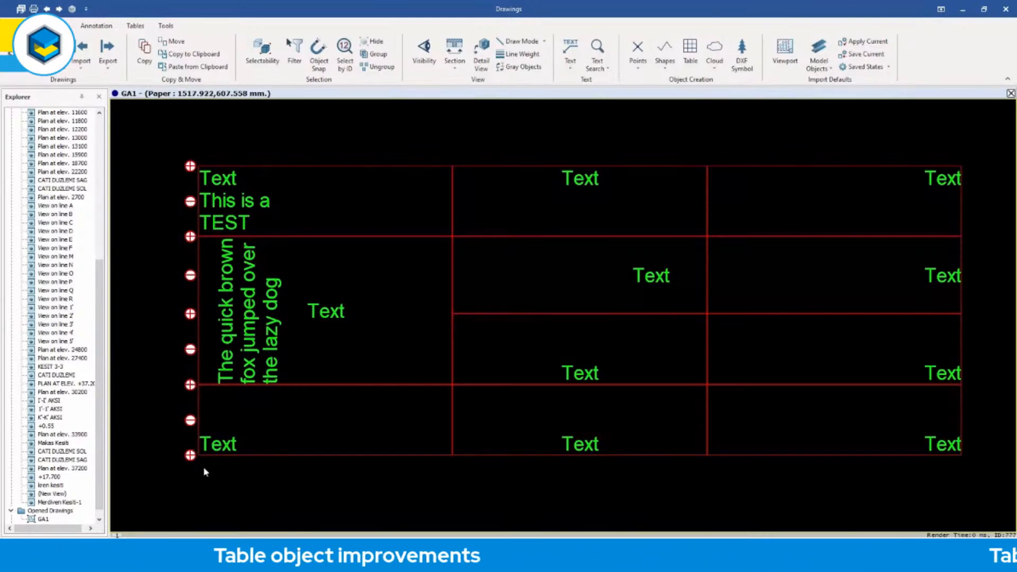
click(190, 457)
scroll(285, 409, down, 3)
mouse_move(320, 429)
middle_down()
mouse_move(335, 306)
mouse_move(320, 279)
middle_up()
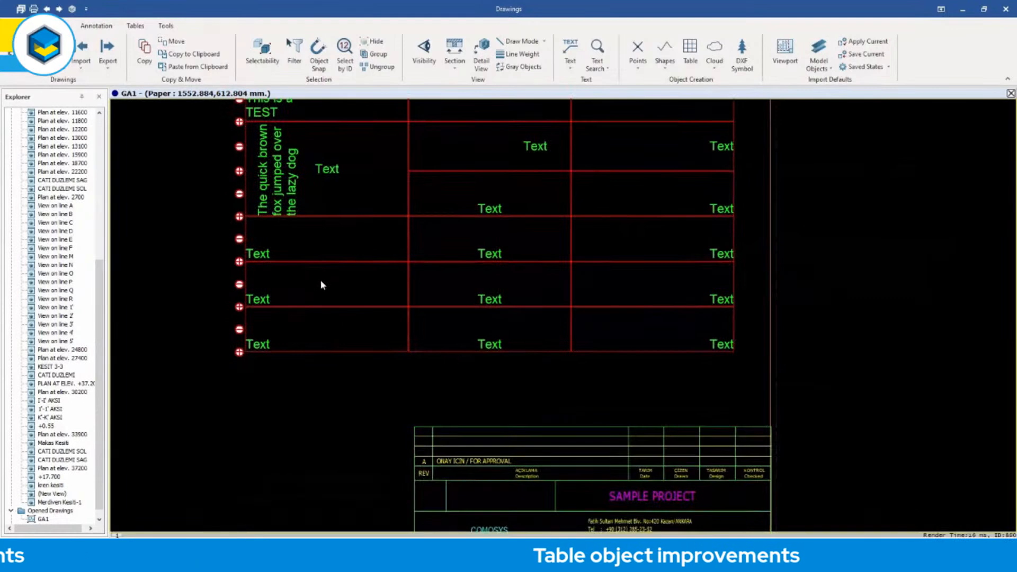
click(239, 353)
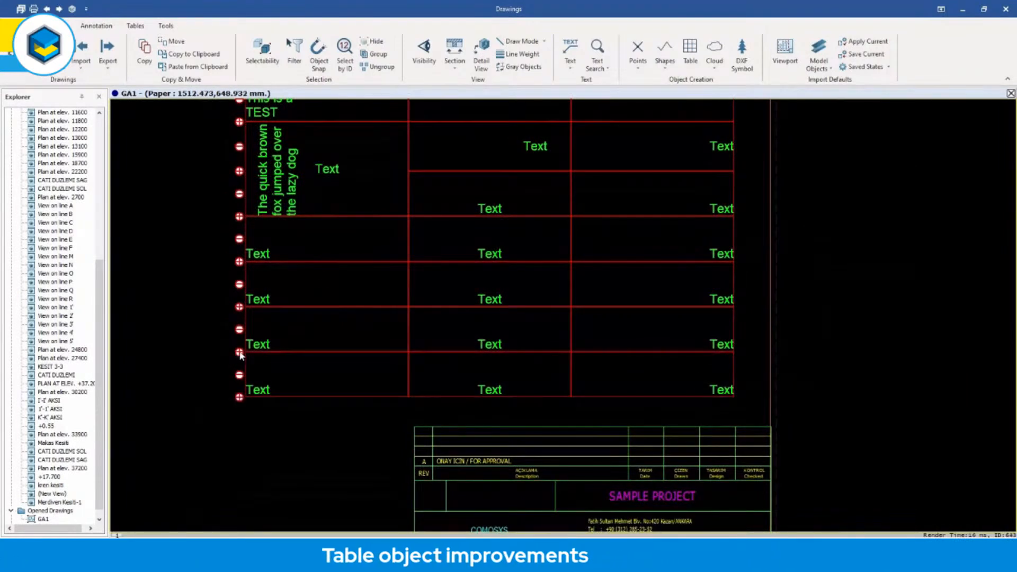
Add one more row at the bottom of the table and move the table so its bottom-right corner meets the title block's upper-right corner.
click(240, 398)
scroll(214, 388, down, 2)
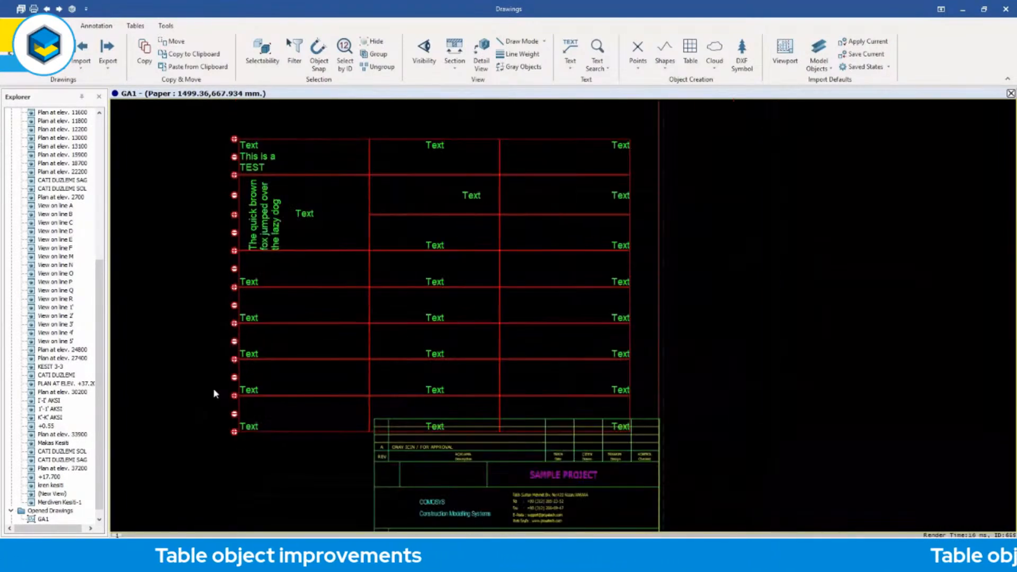
click(436, 197)
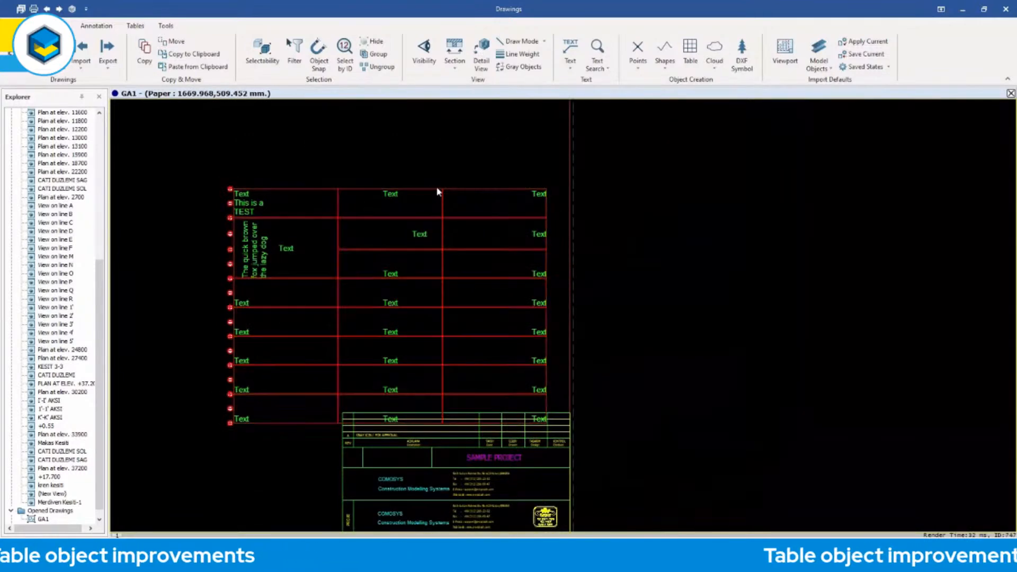
drag(435, 193, 451, 177)
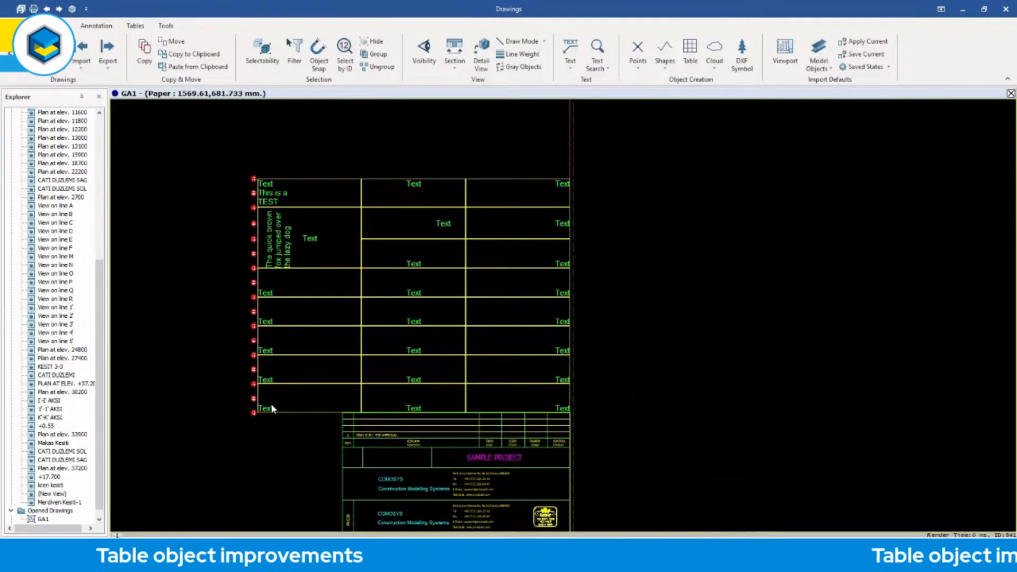
Delete the last row of the table.
click(298, 416)
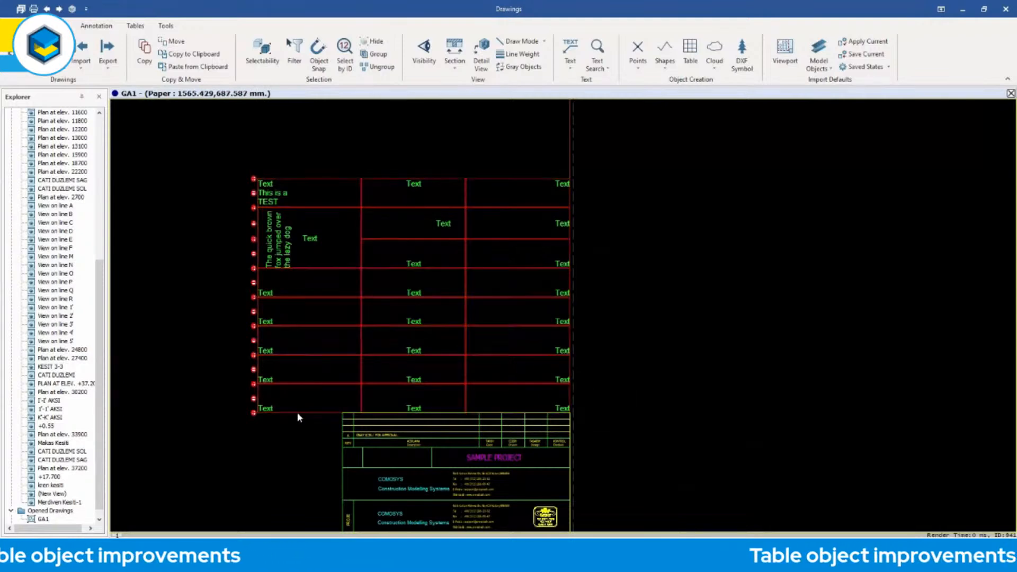
click(254, 399)
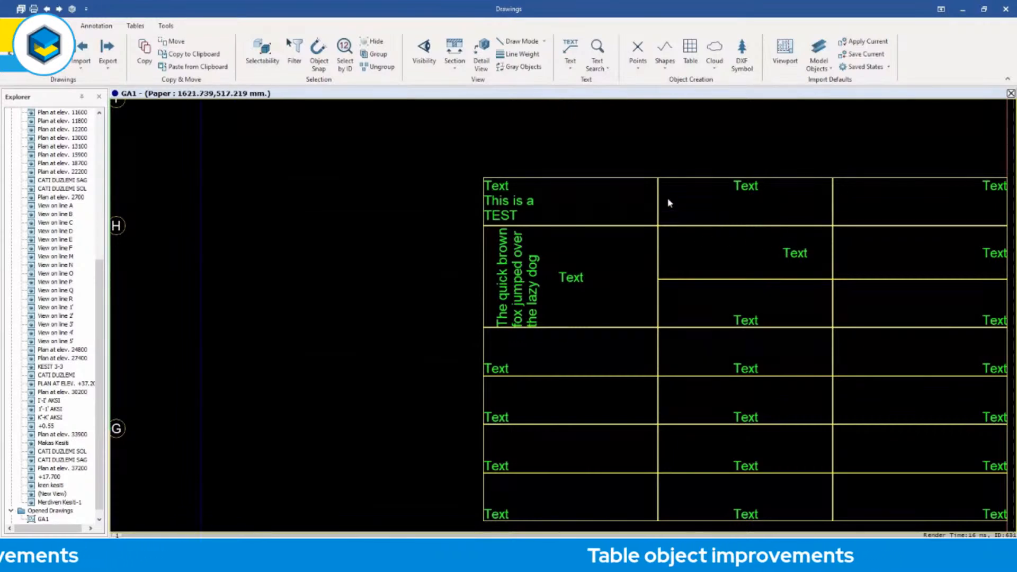
Draw a small circle in the empty area beside the table.
click(665, 69)
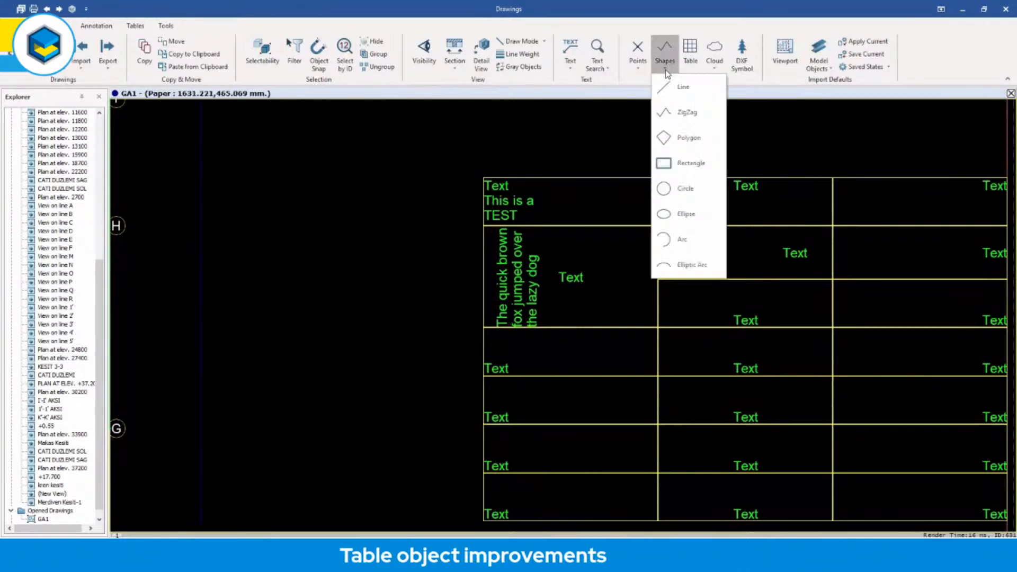
click(677, 186)
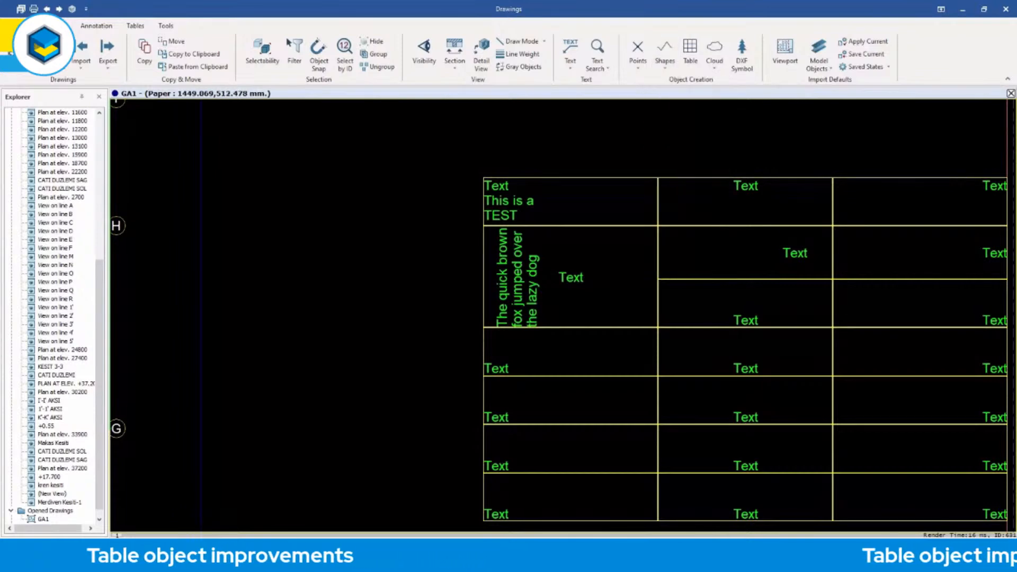
right_click(302, 199)
click(334, 183)
Draw a short horizontal line outward from the circle's edge towards the table.
click(666, 68)
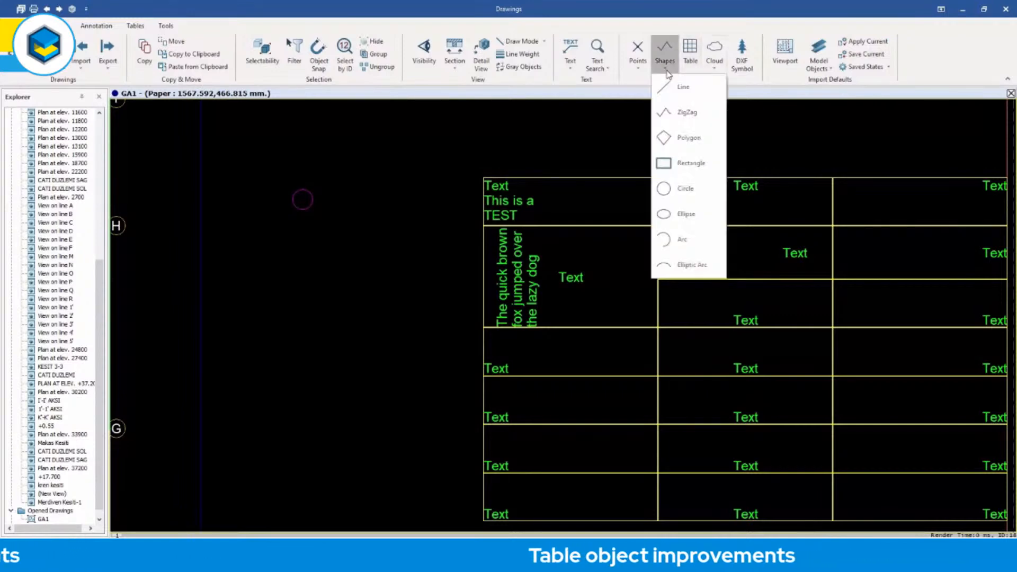
click(671, 90)
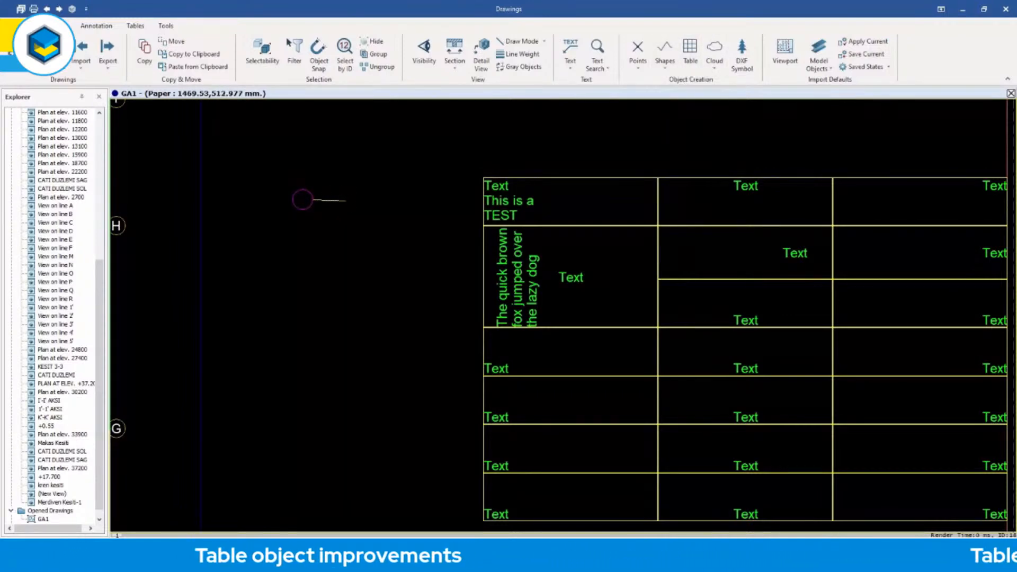
scroll(335, 200, up, 3)
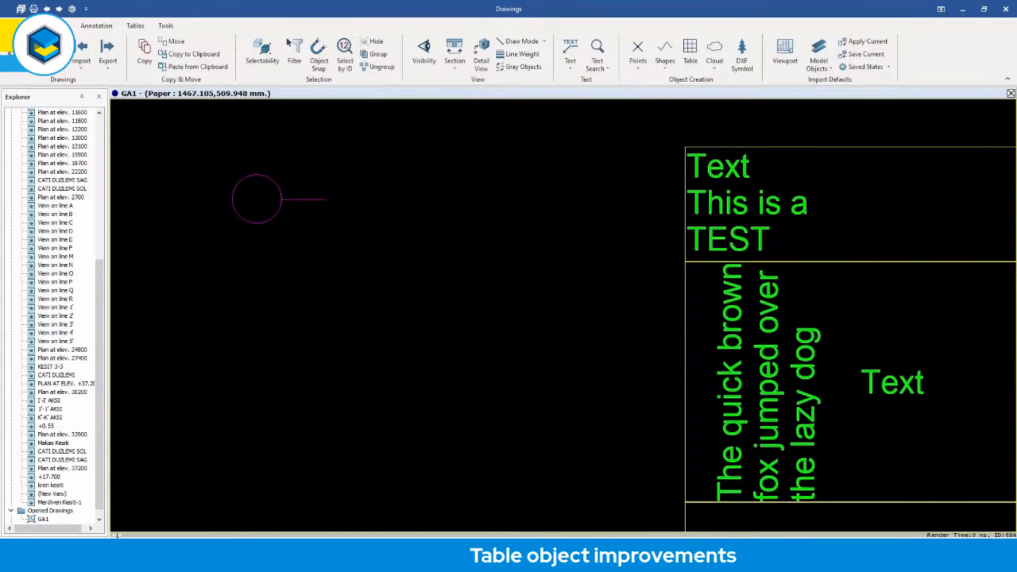
right_click(325, 179)
click(341, 188)
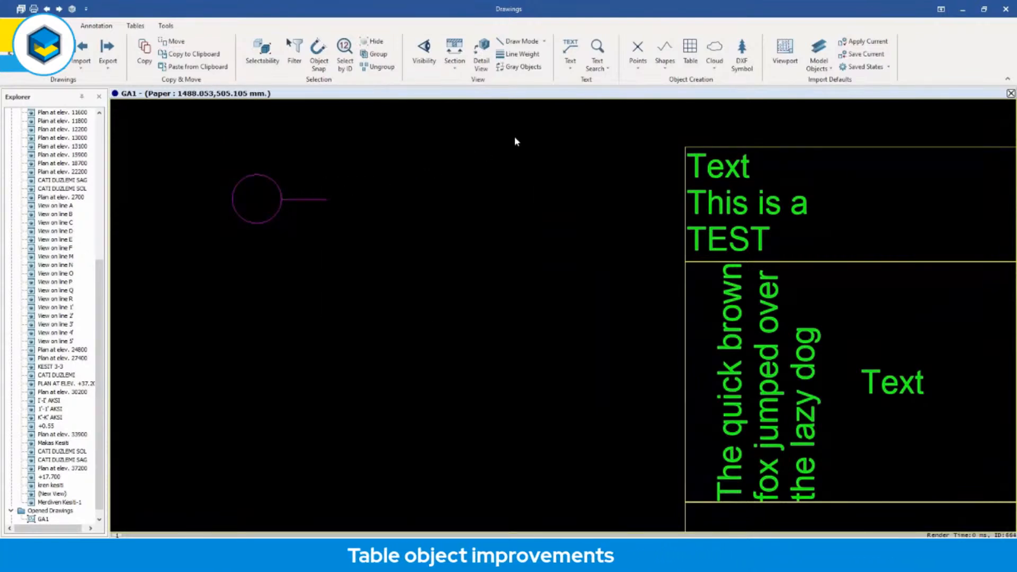
Draw a small rectangle at the free end of the line, centred vertically on it.
click(671, 64)
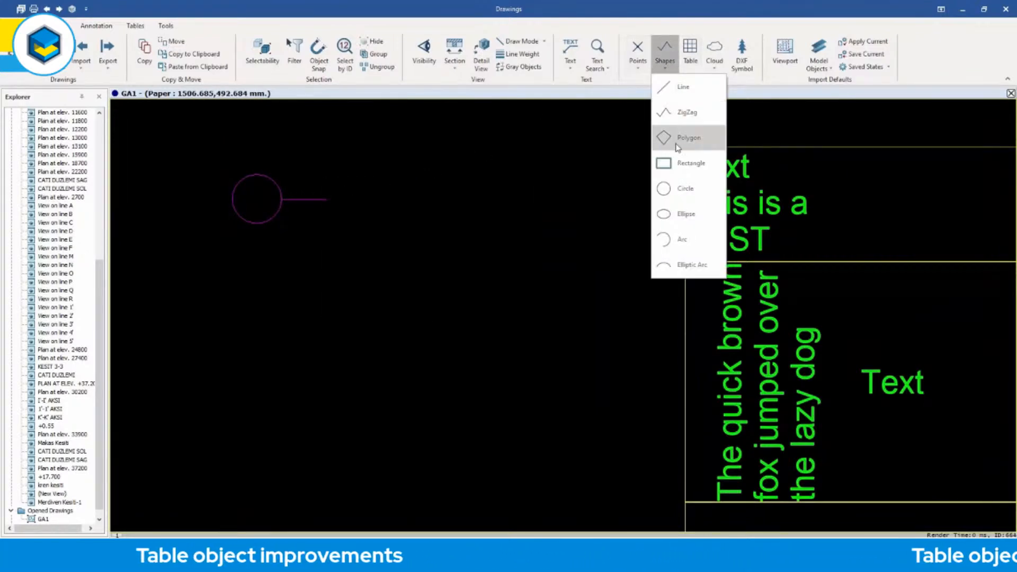
click(674, 163)
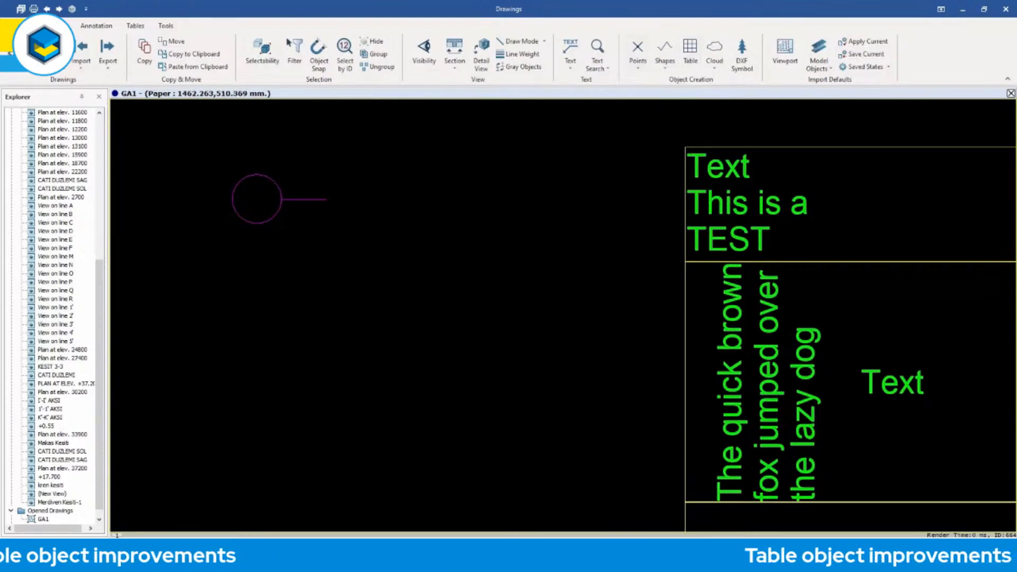
click(324, 211)
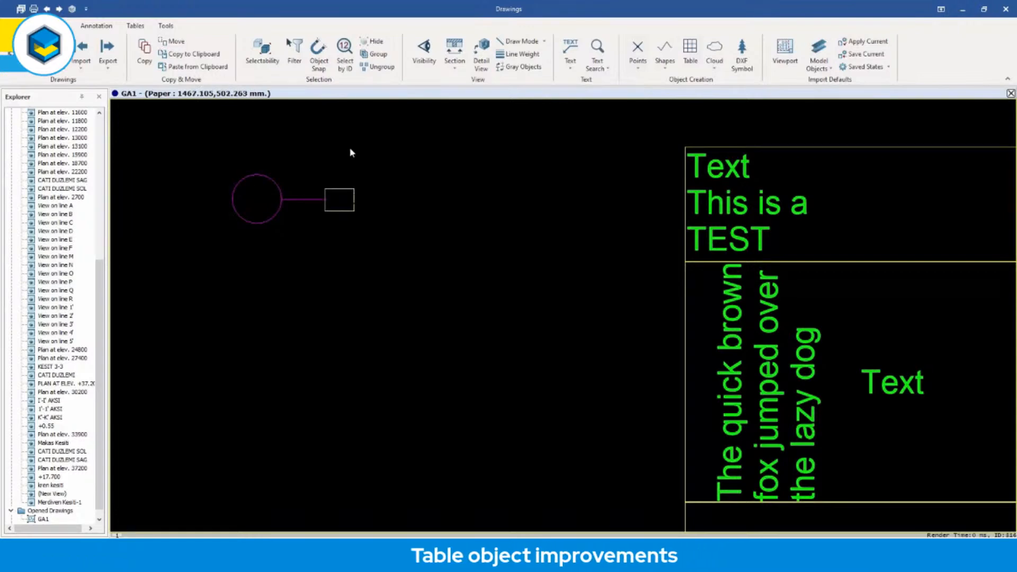
scroll(399, 183, down, 2)
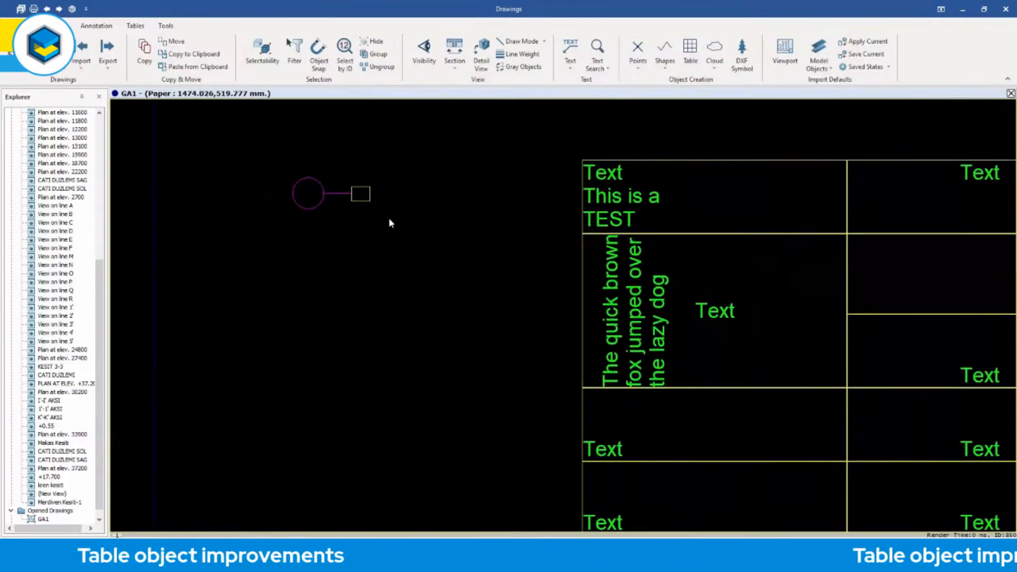
Group the circle, line and rectangle into one object group named G1.
middle_drag(383, 205, 370, 221)
drag(380, 257, 249, 181)
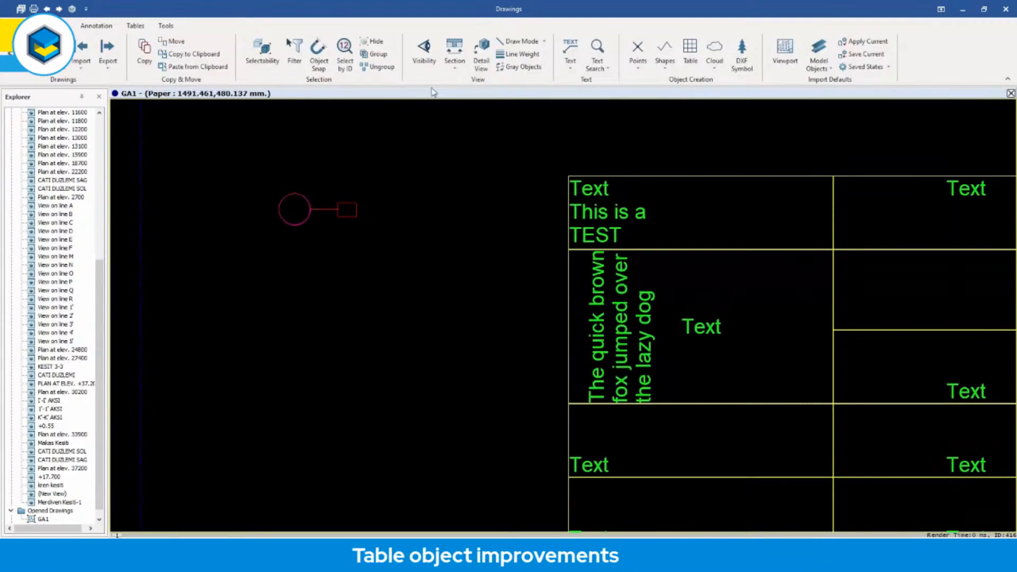
click(377, 55)
click(476, 274)
text(gr)
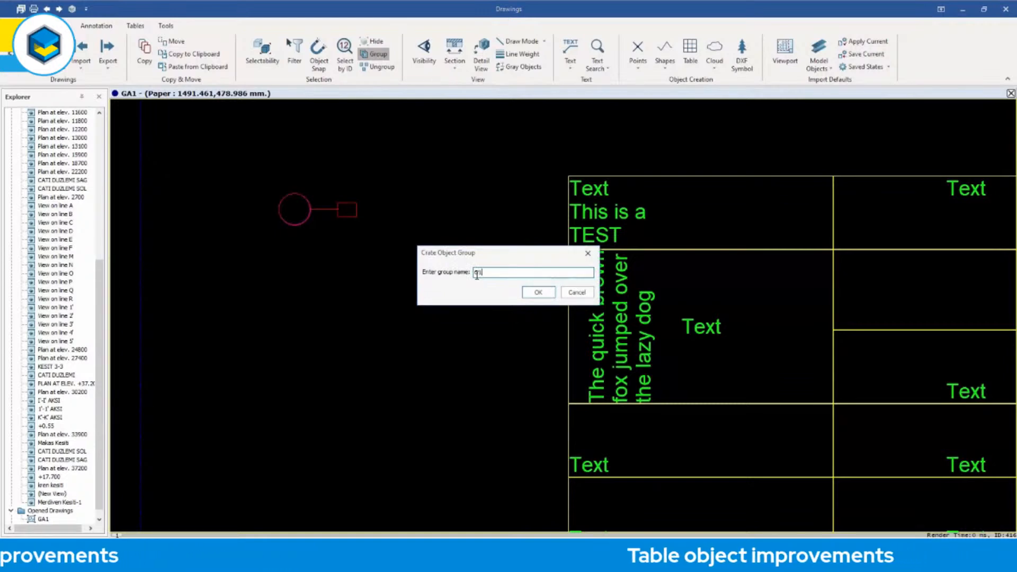
click(538, 294)
Convert the middle cell of the table's first row to a container holding the circle-line-rectangle group, and apply it.
mouse_move(323, 214)
mouse_down()
mouse_move(380, 176)
mouse_move(318, 221)
mouse_up()
scroll(600, 235, down, 3)
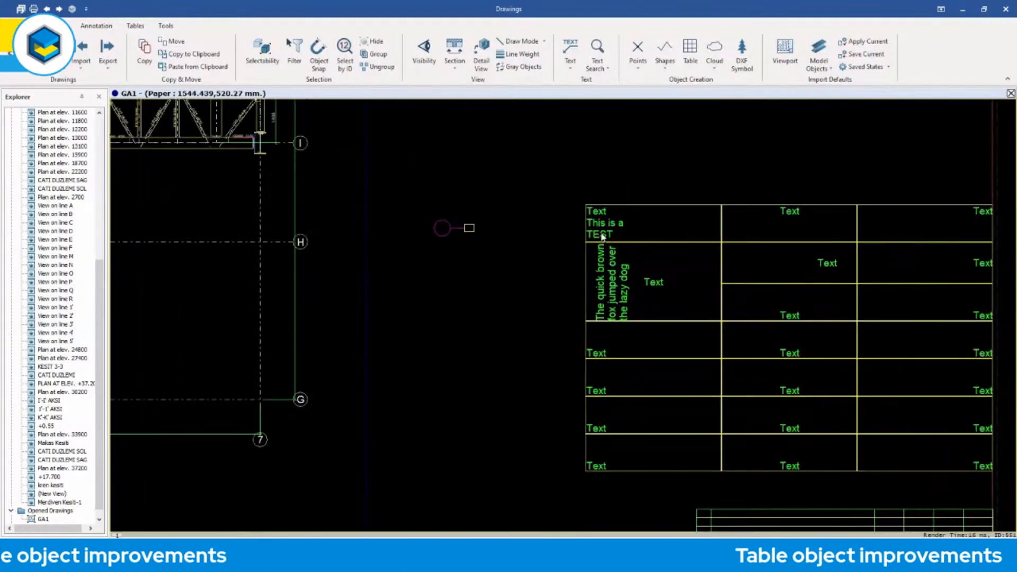
middle_drag(685, 247, 541, 238)
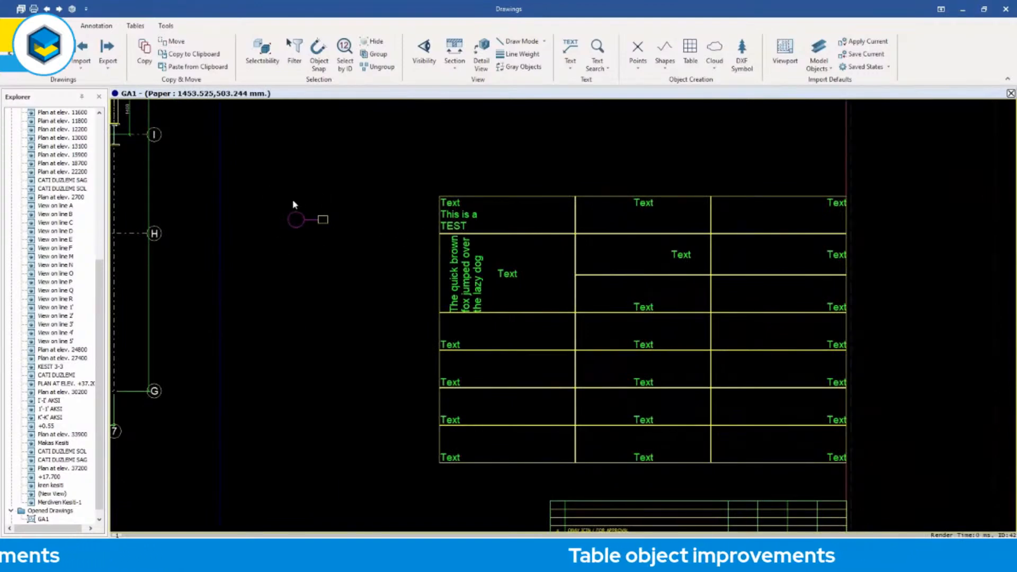
middle_drag(658, 258, 604, 248)
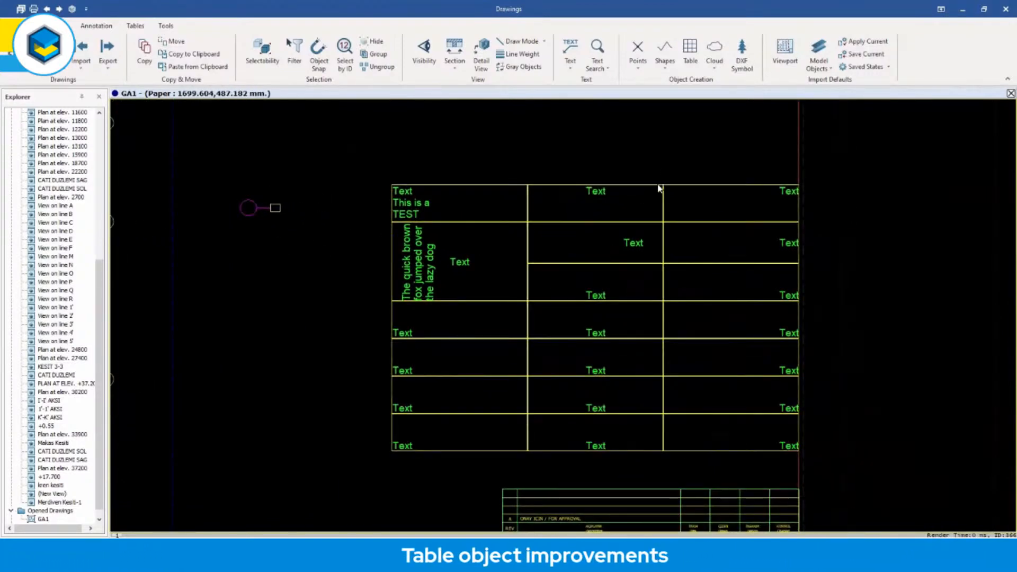
double_click(630, 190)
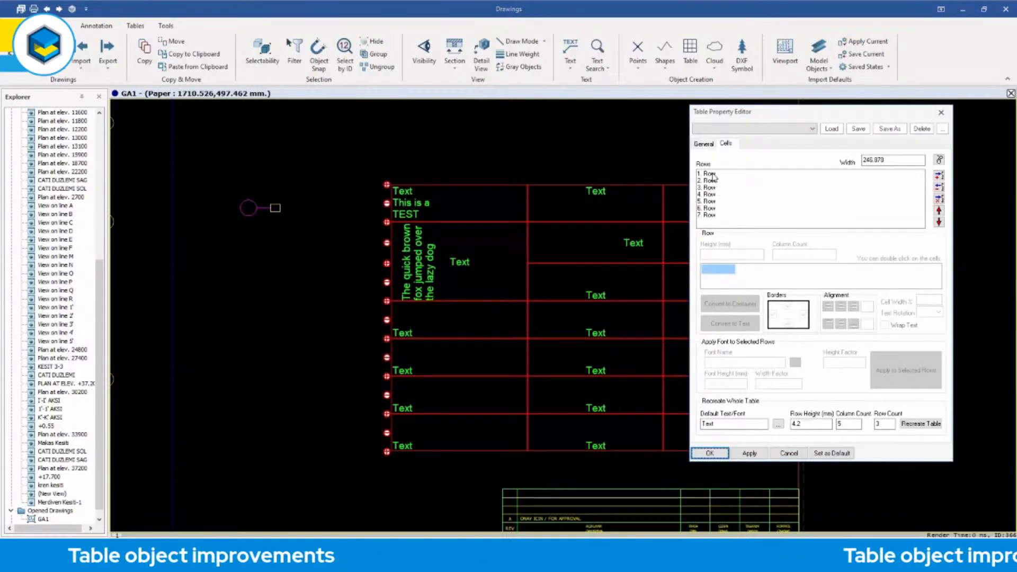
click(734, 174)
click(745, 269)
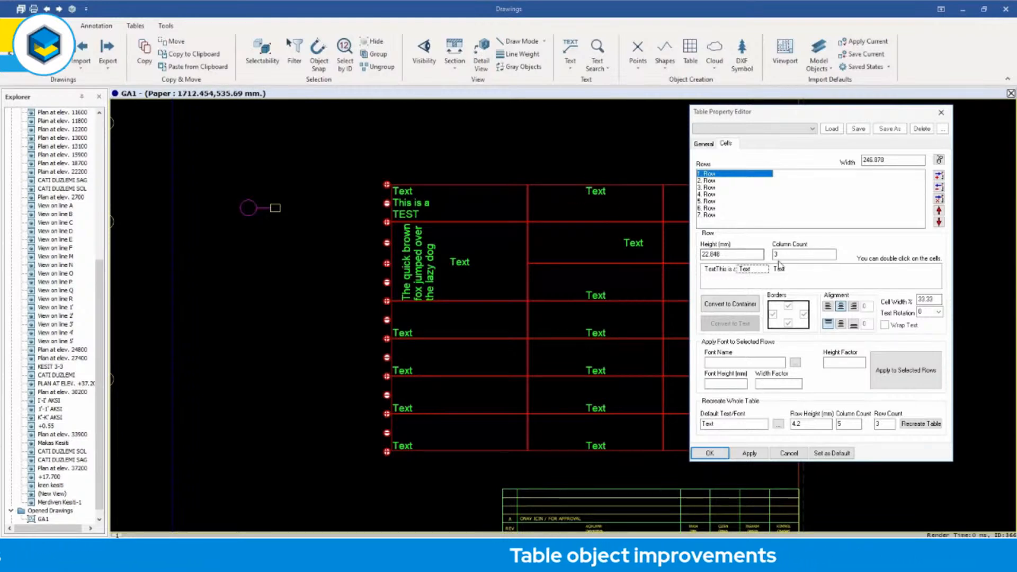
click(733, 305)
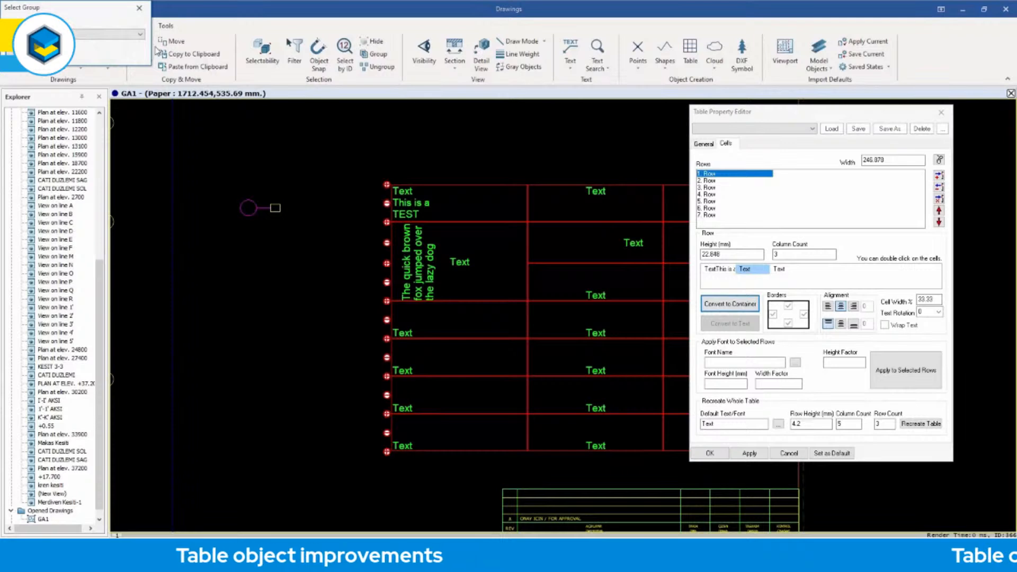
click(139, 35)
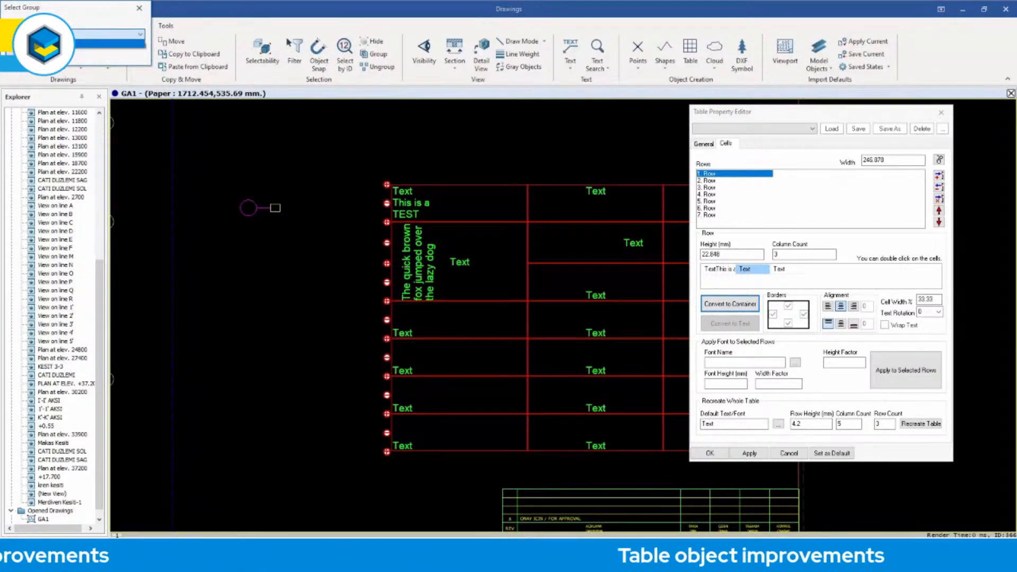
click(122, 44)
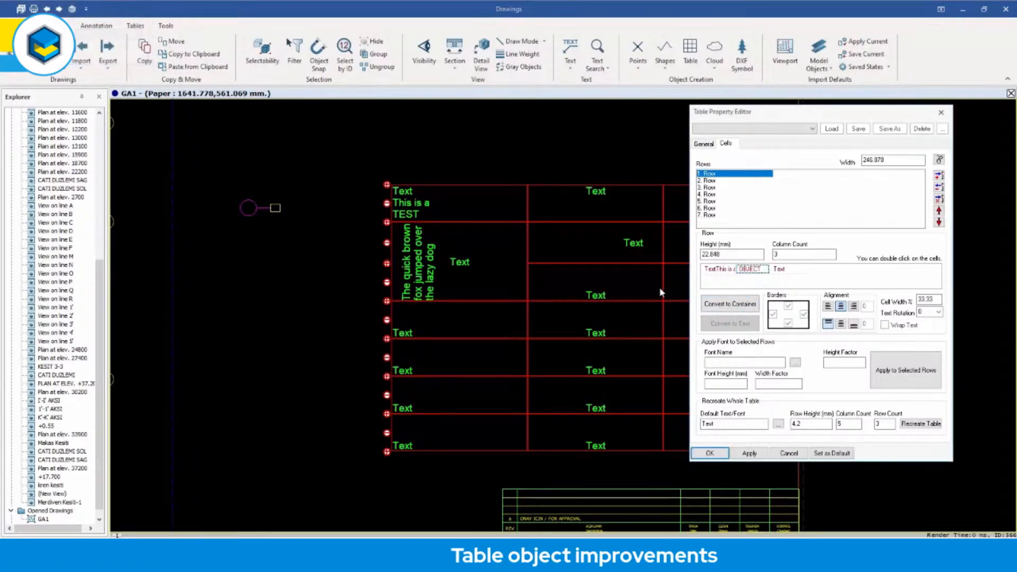
click(749, 454)
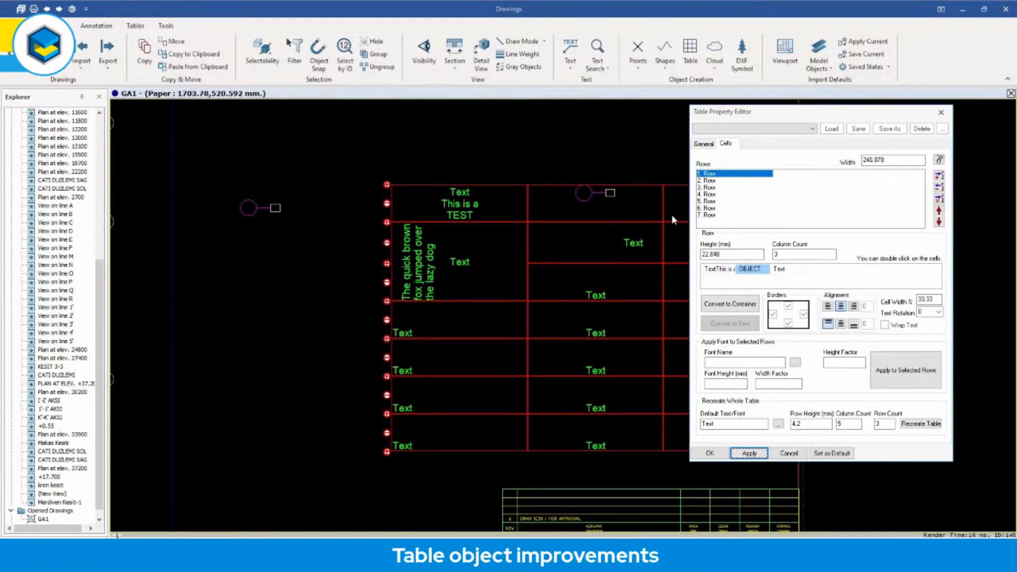
Align the container cell's object to the left and vertically centred, and apply a horizontal alignment offset of 5.
click(942, 113)
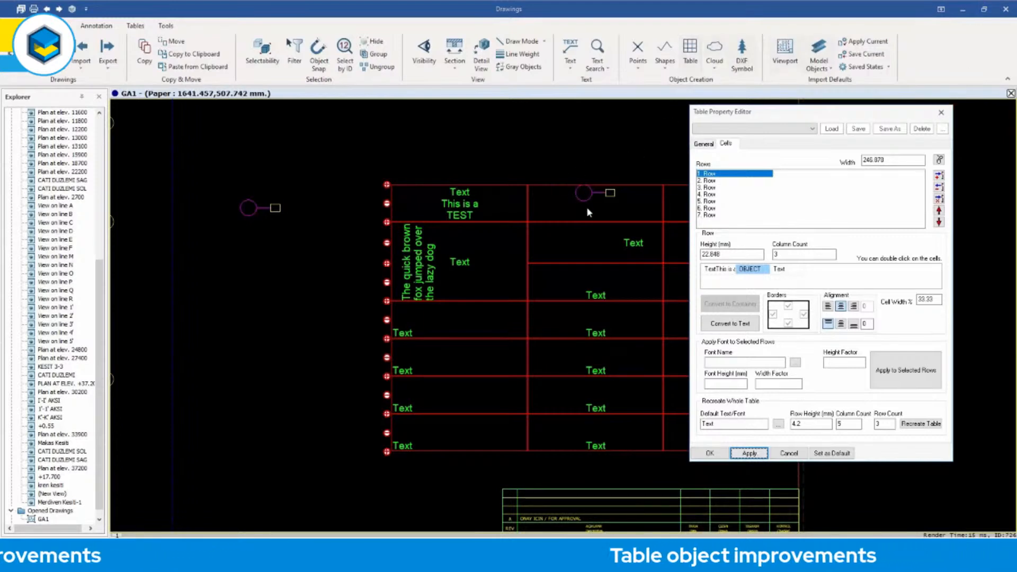
click(841, 326)
click(749, 453)
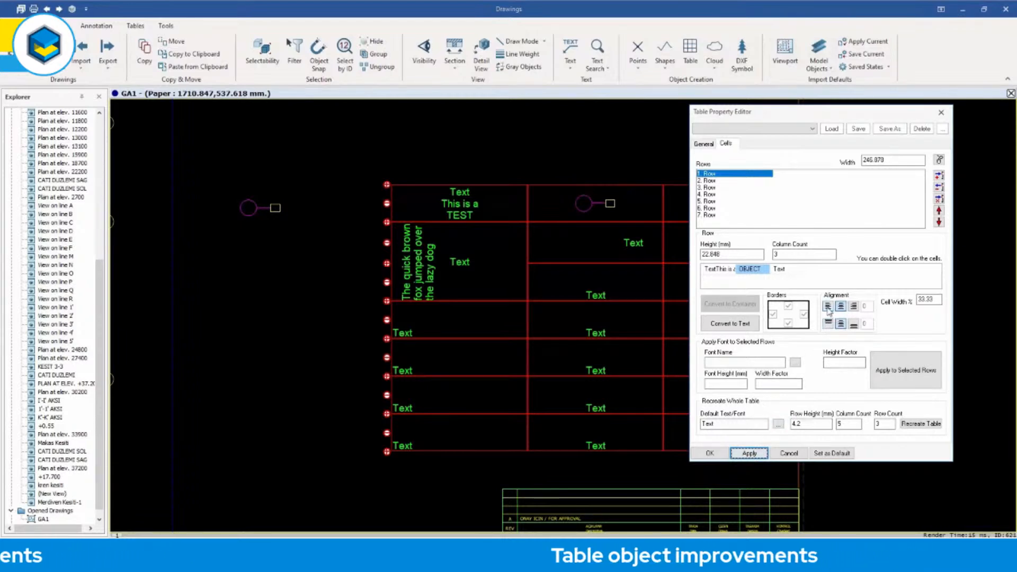
text(5)
click(750, 453)
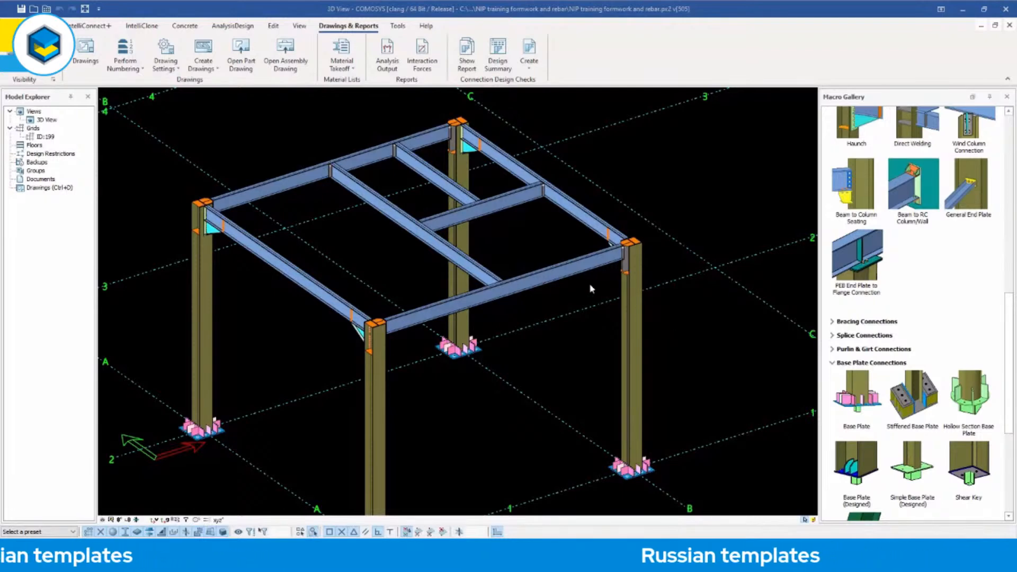
Open the properties of the roof beam on grid line 2 and bring up its profile selection library.
double_click(287, 189)
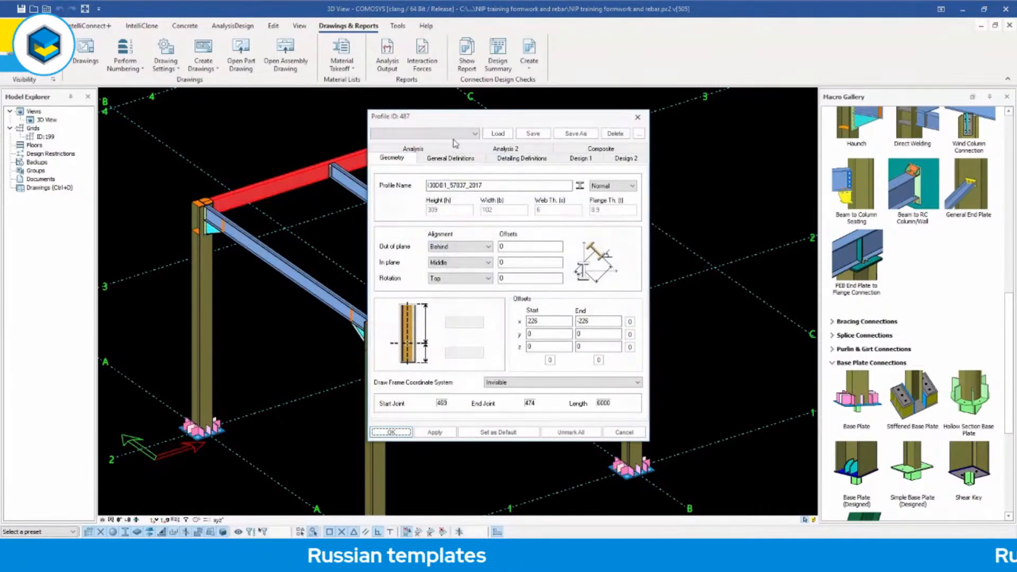
drag(484, 122, 532, 119)
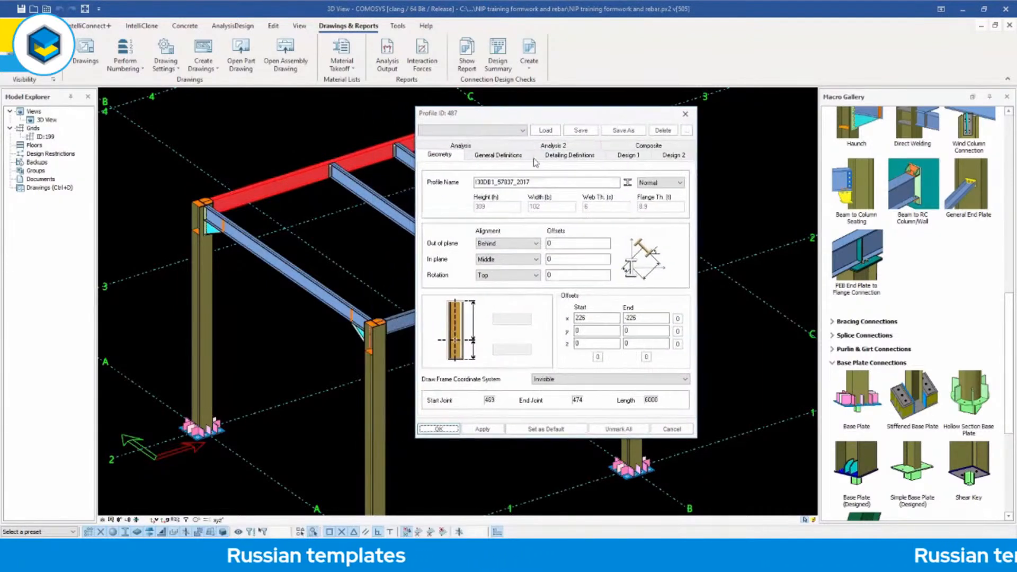
click(628, 184)
drag(217, 23, 371, 61)
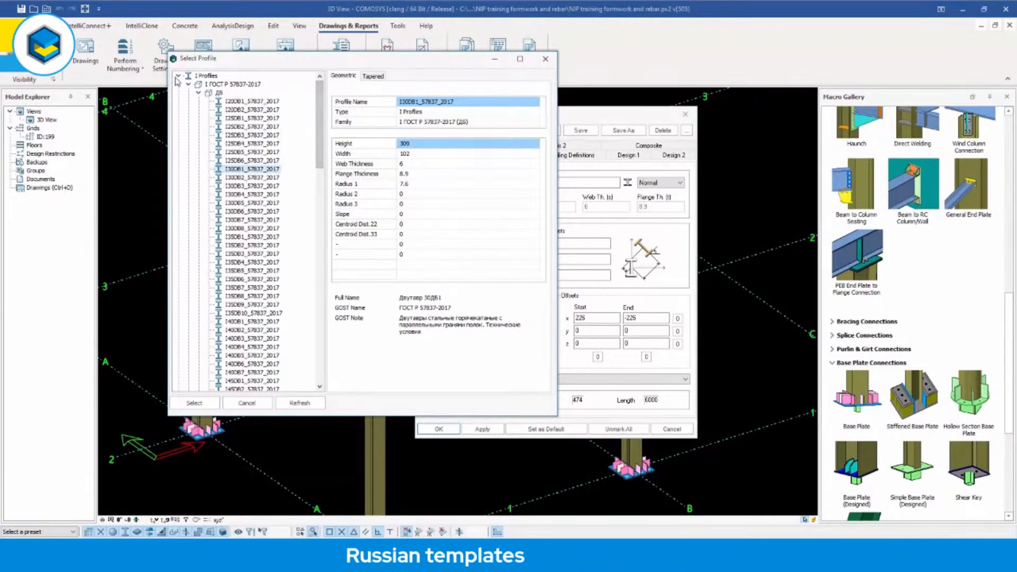
Browse the GOST profile families, expanding the round tubes to size 25 of OU ГОСТ 3262-75, and return to the I profiles.
drag(318, 117, 319, 155)
drag(322, 236, 321, 334)
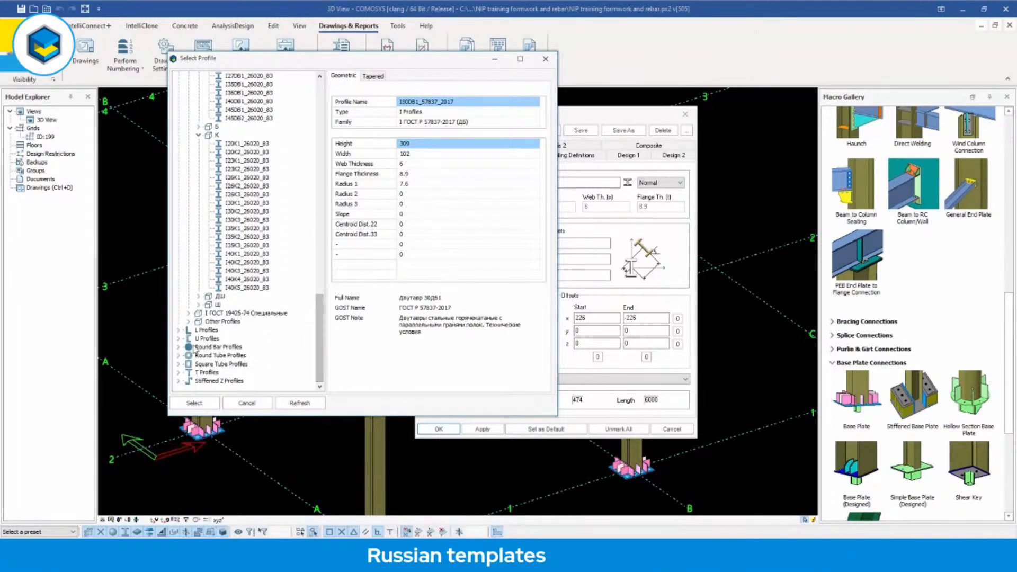
click(179, 357)
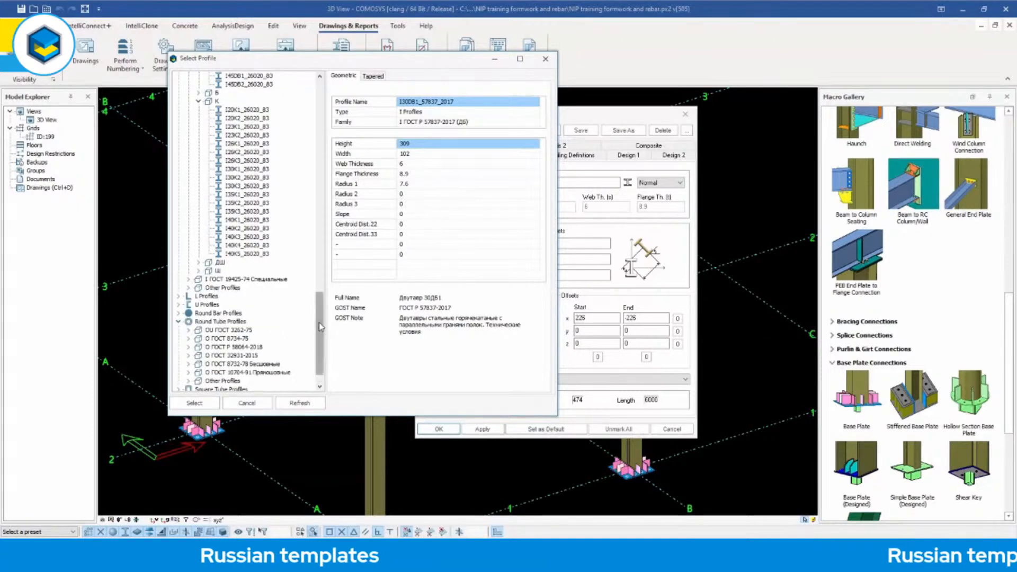
scroll(317, 322, down, 1)
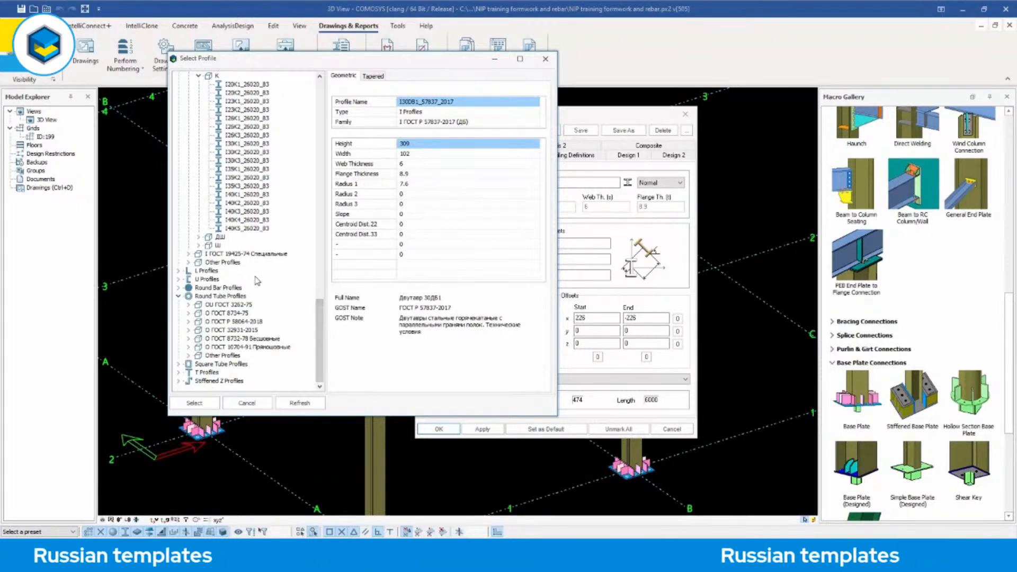
click(189, 305)
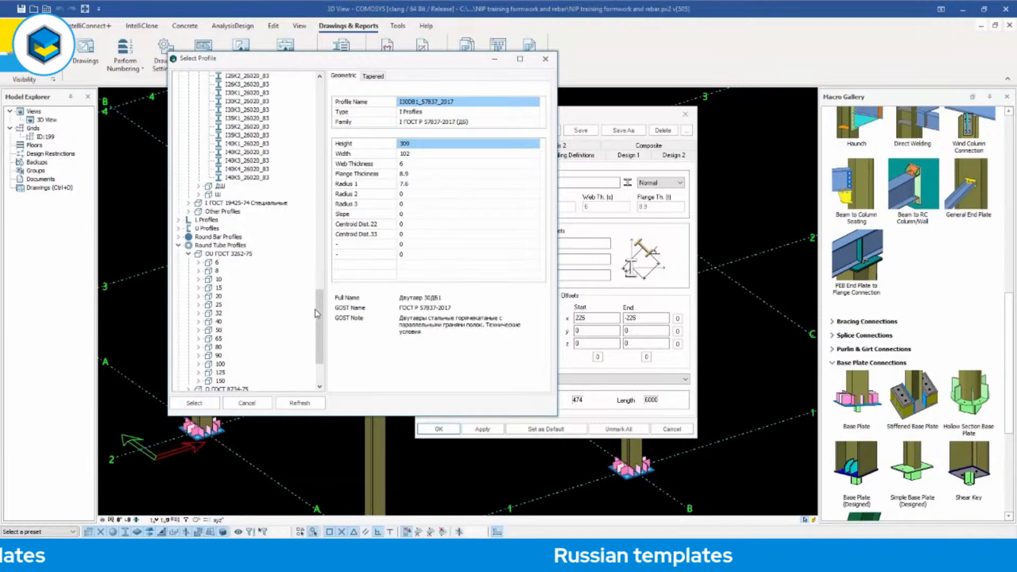
scroll(314, 309, down, 3)
click(199, 237)
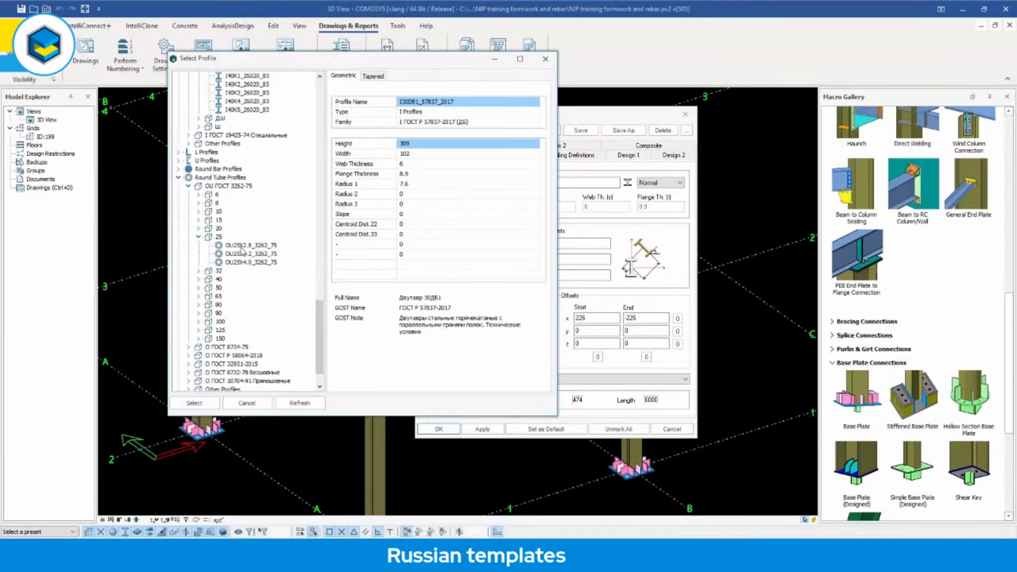
drag(321, 322, 353, 97)
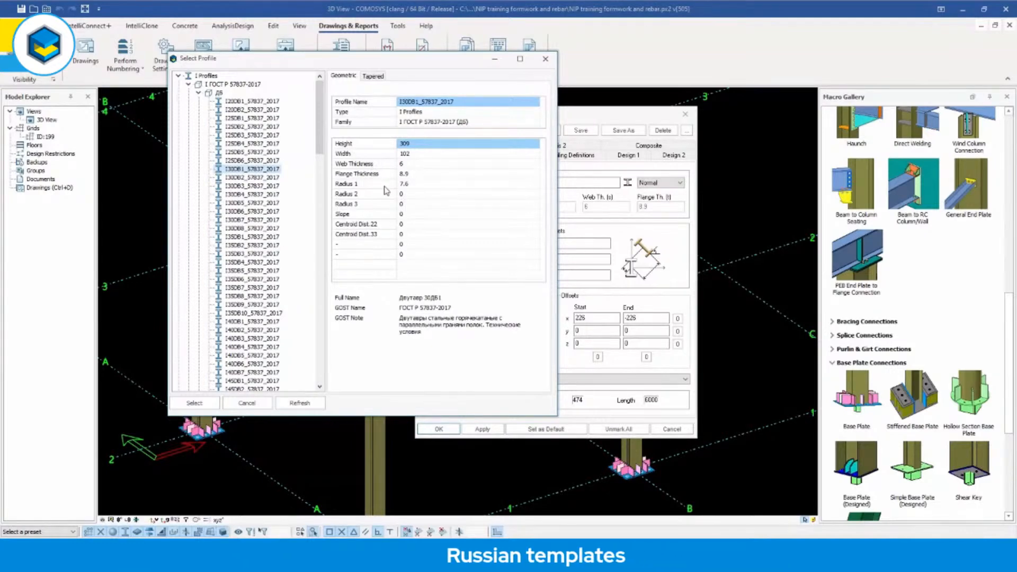
click(249, 253)
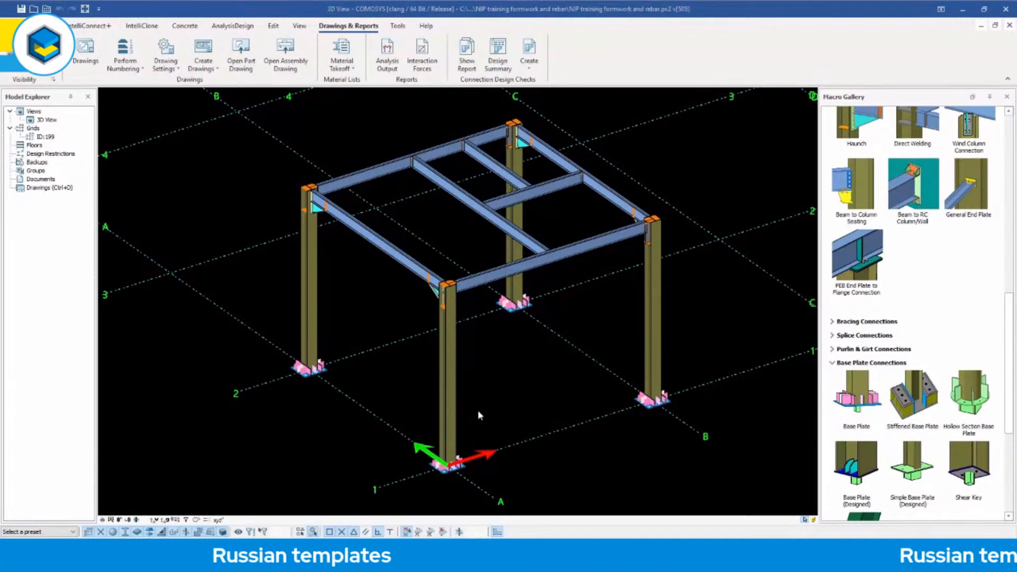
mouse_move(471, 342)
middle_down()
mouse_move(487, 338)
mouse_move(479, 346)
middle_up()
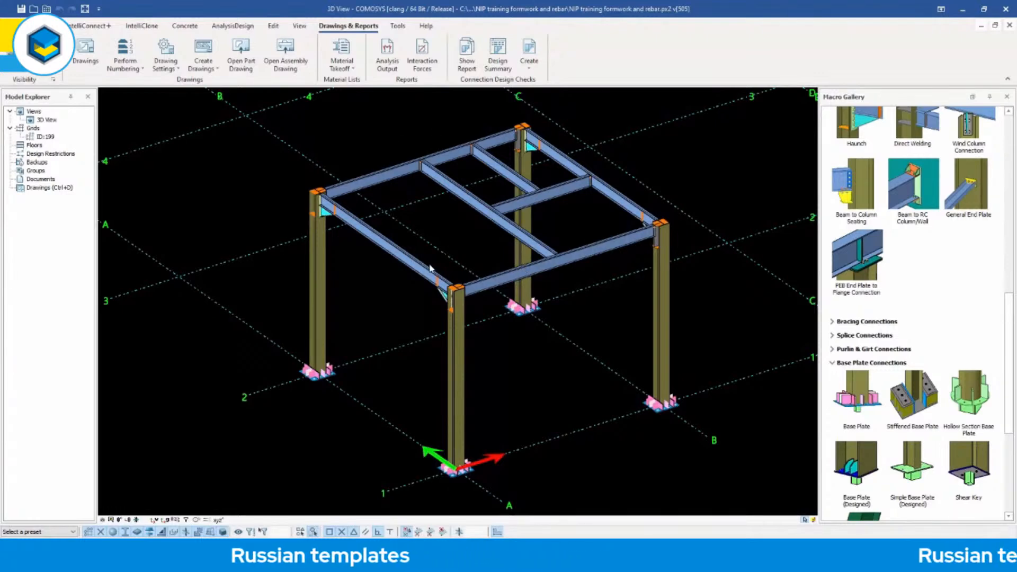
click(127, 67)
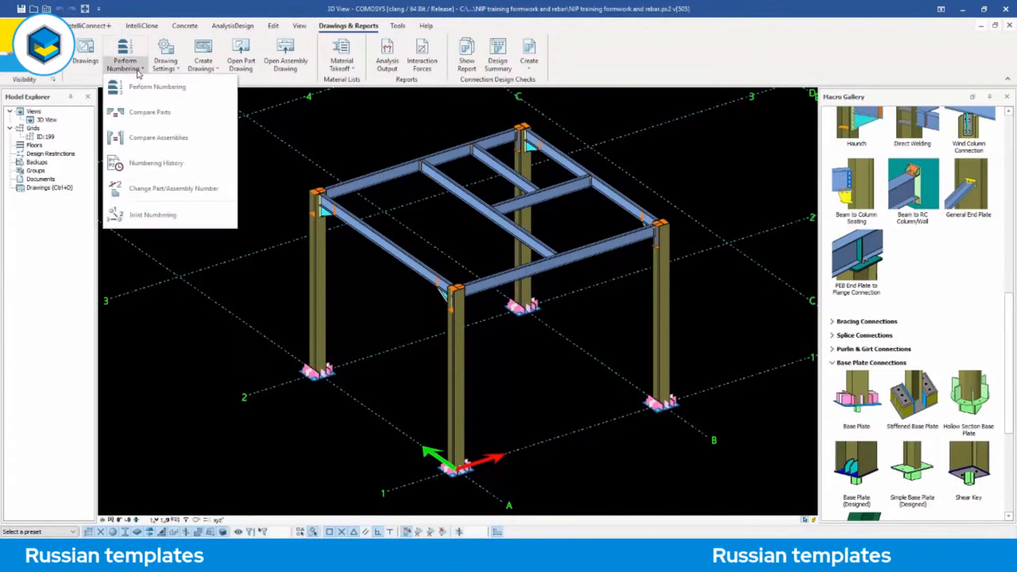
click(178, 69)
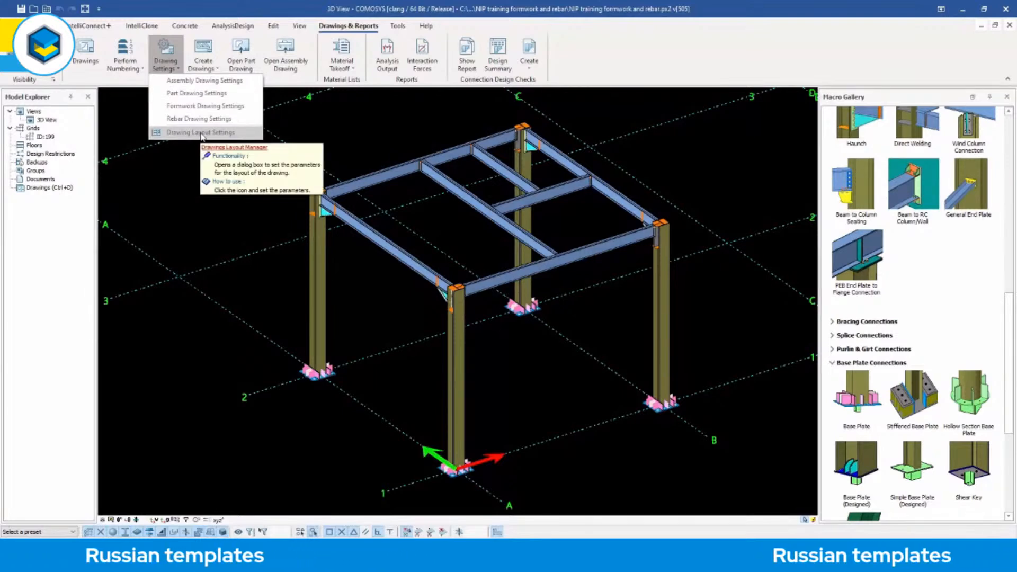
click(177, 167)
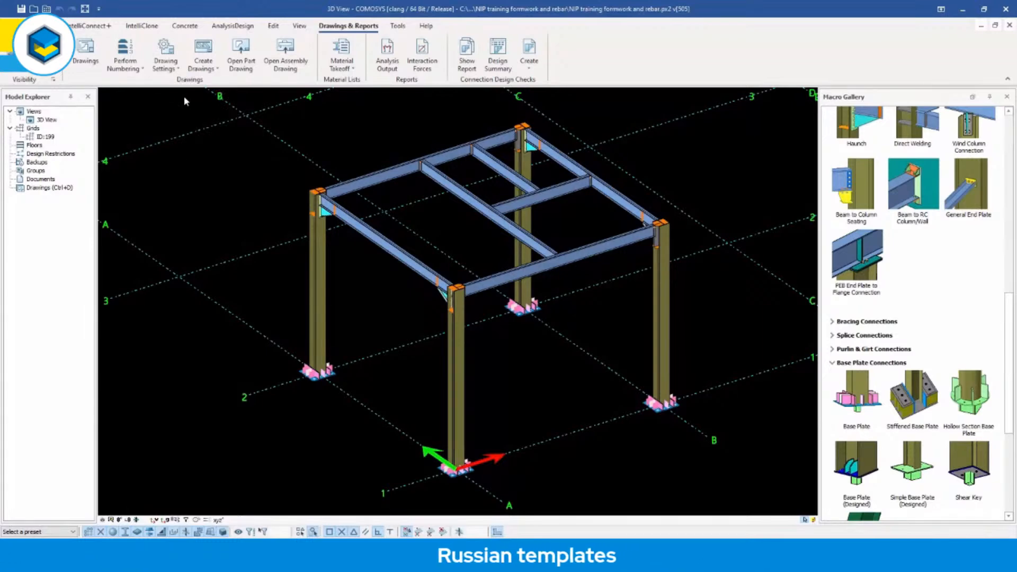
Create an assembly drawing for the column at grid A-2.
middle_drag(460, 208, 469, 200)
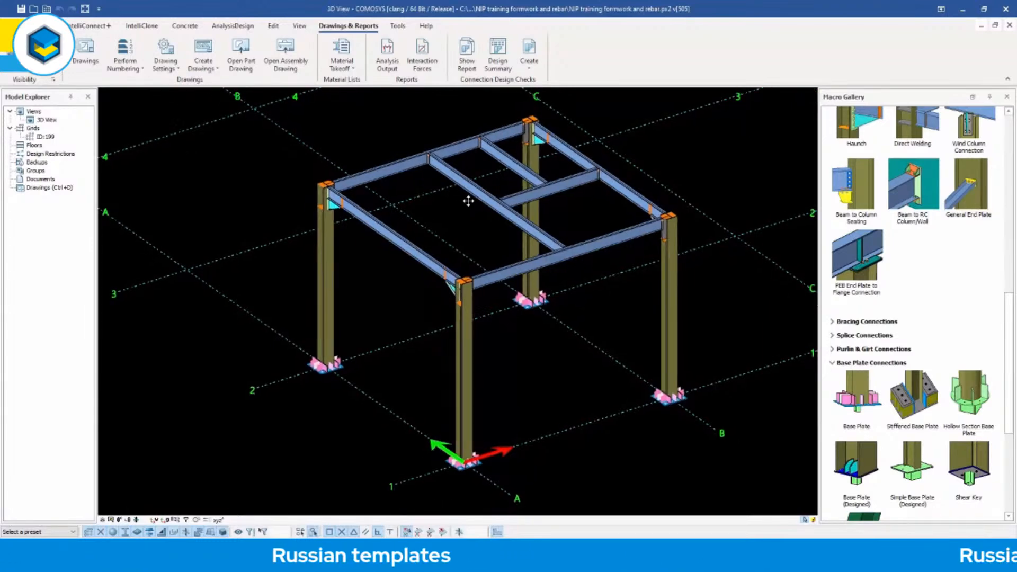
click(323, 265)
right_click(324, 269)
mouse_move(361, 501)
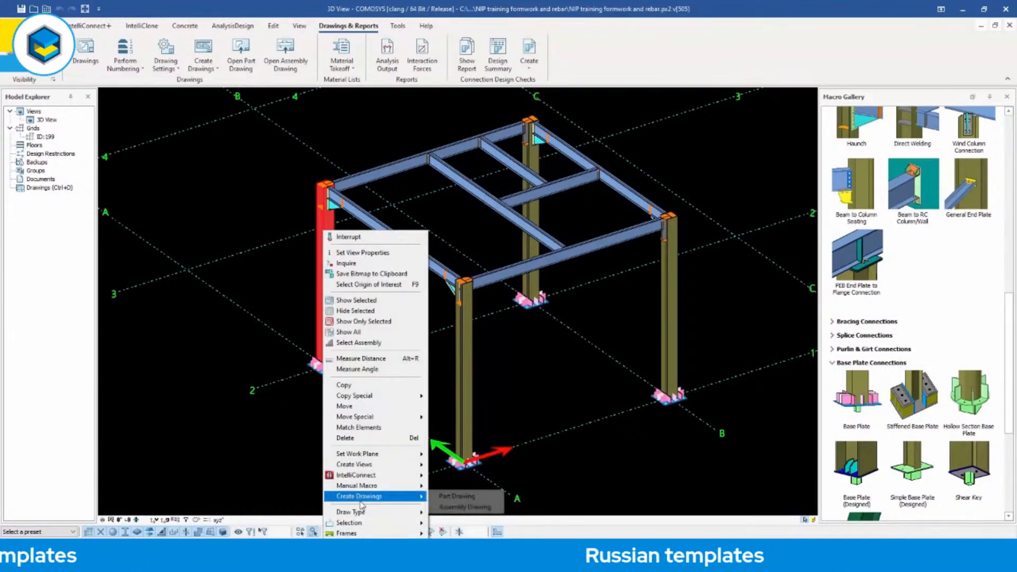
click(465, 507)
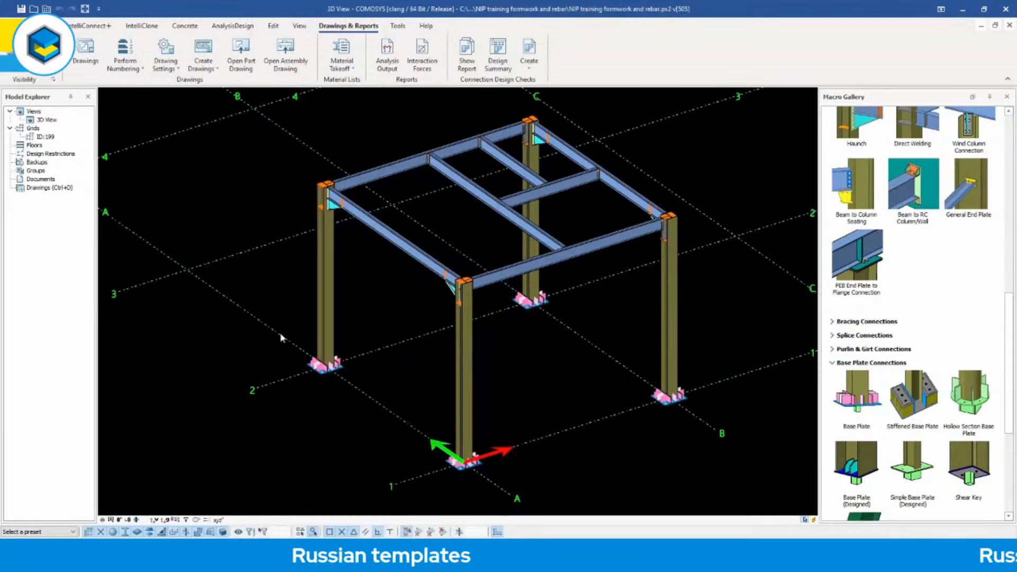
Check the drawing creation options for the haunch end plate at the top of the A-2 column.
scroll(330, 188, up, 6)
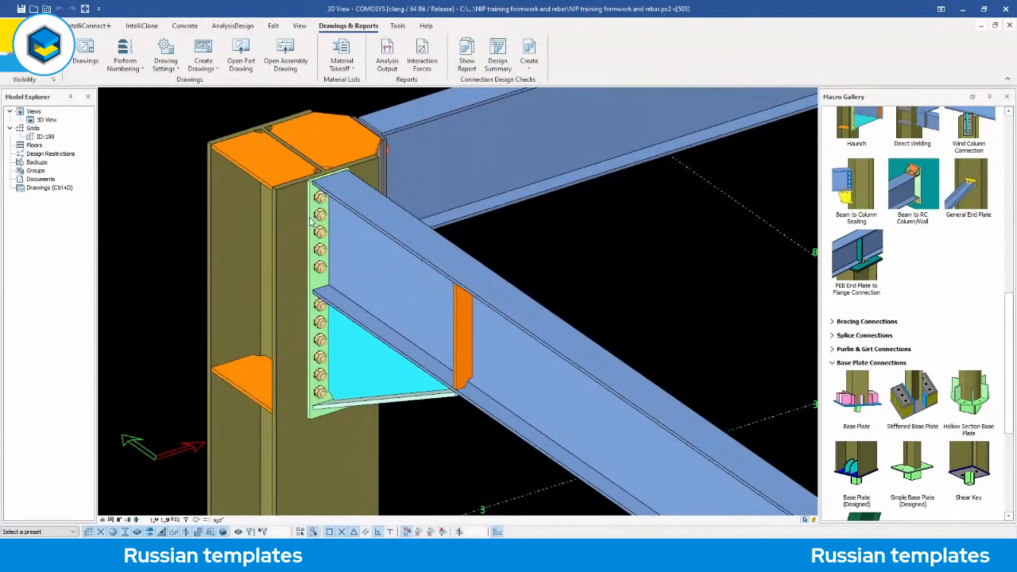
click(311, 221)
right_click(311, 220)
mouse_move(350, 472)
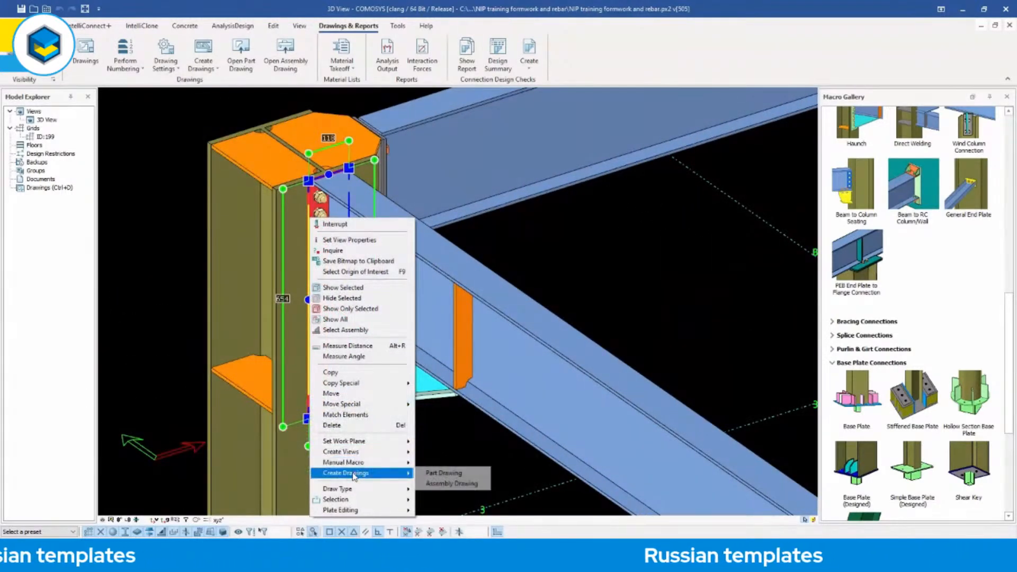
click(447, 454)
Select most of the steel frame together and check the drawing creation options for the multiple selection.
scroll(383, 247, down, 6)
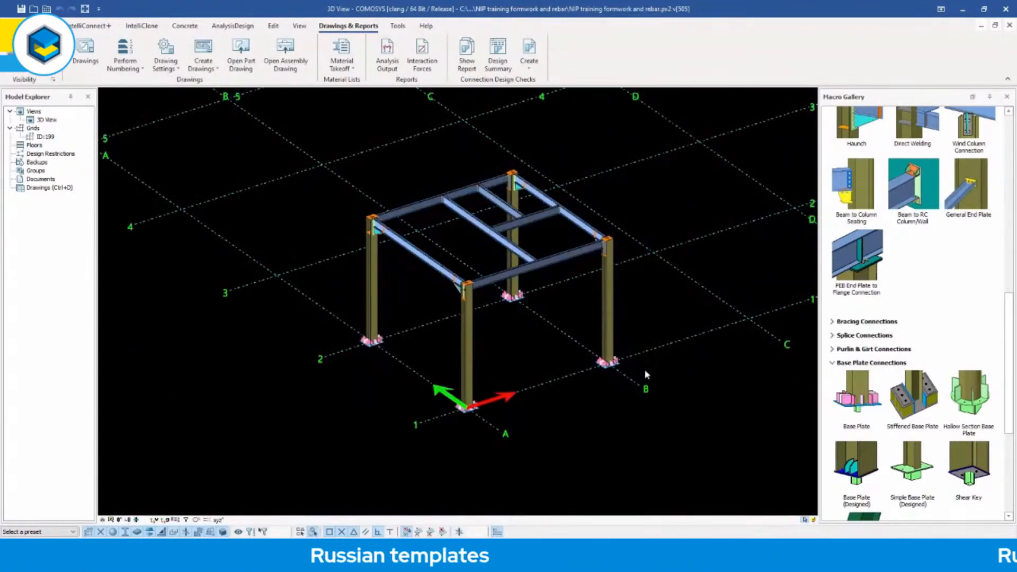
drag(474, 204, 380, 147)
right_click(380, 147)
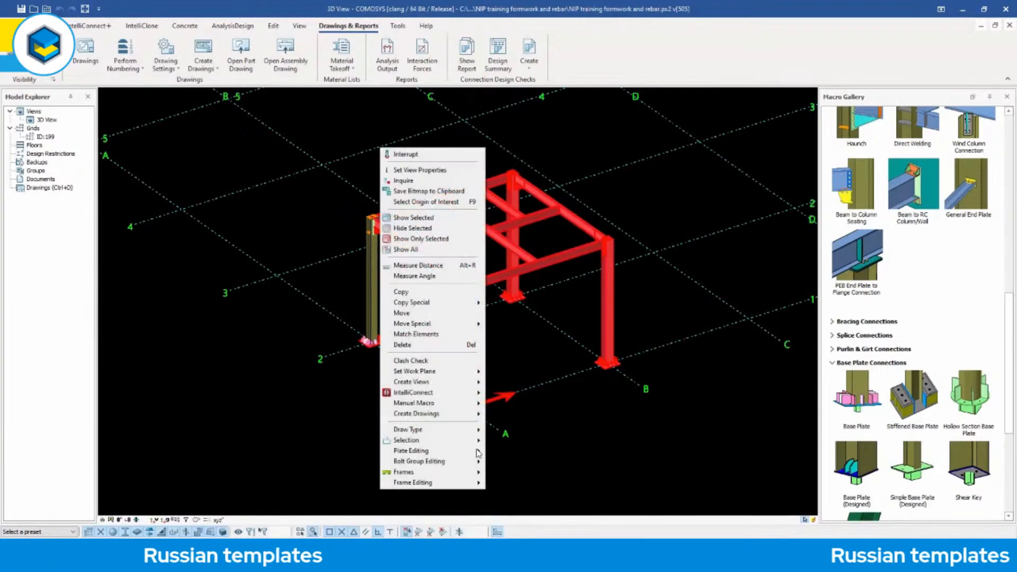
mouse_move(466, 413)
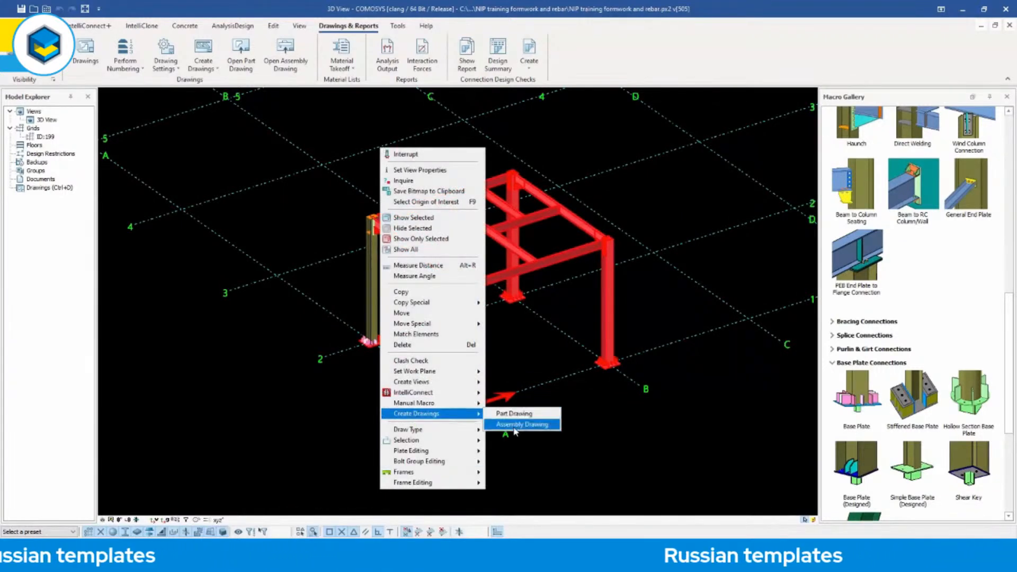
click(539, 347)
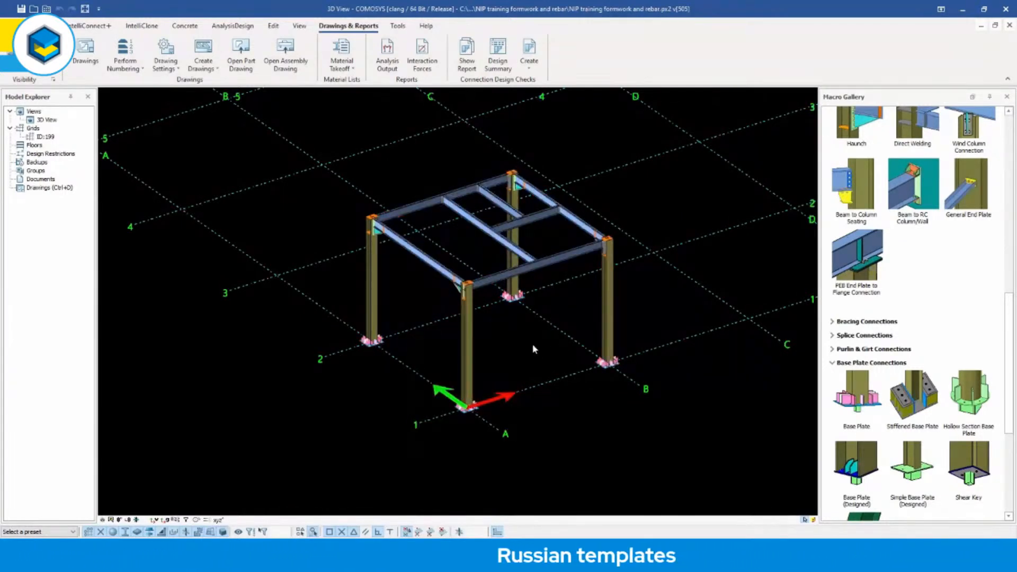
Highlight the A-2 column and its haunch end plate, and clear the selection.
scroll(524, 352, up, 3)
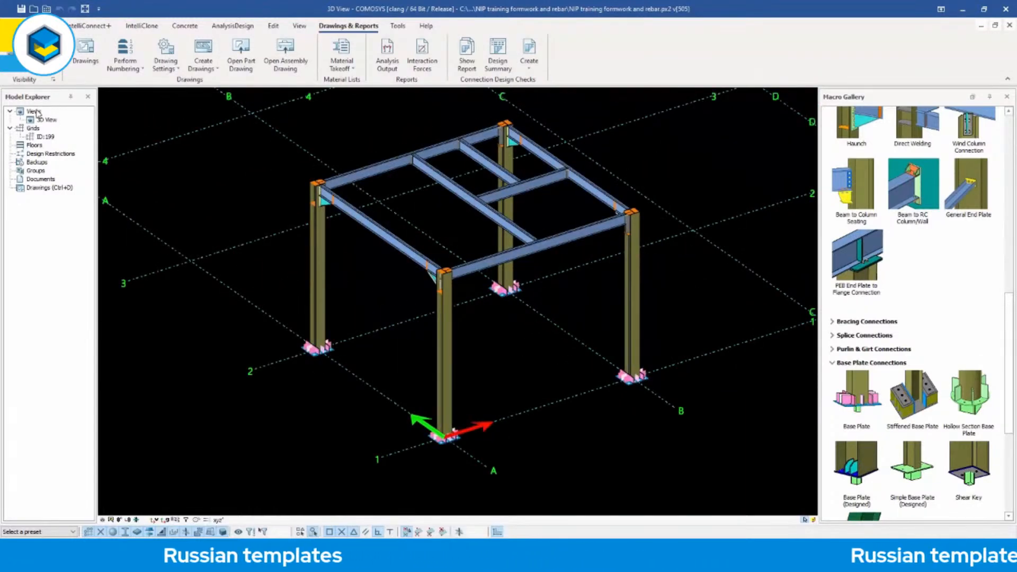
click(322, 243)
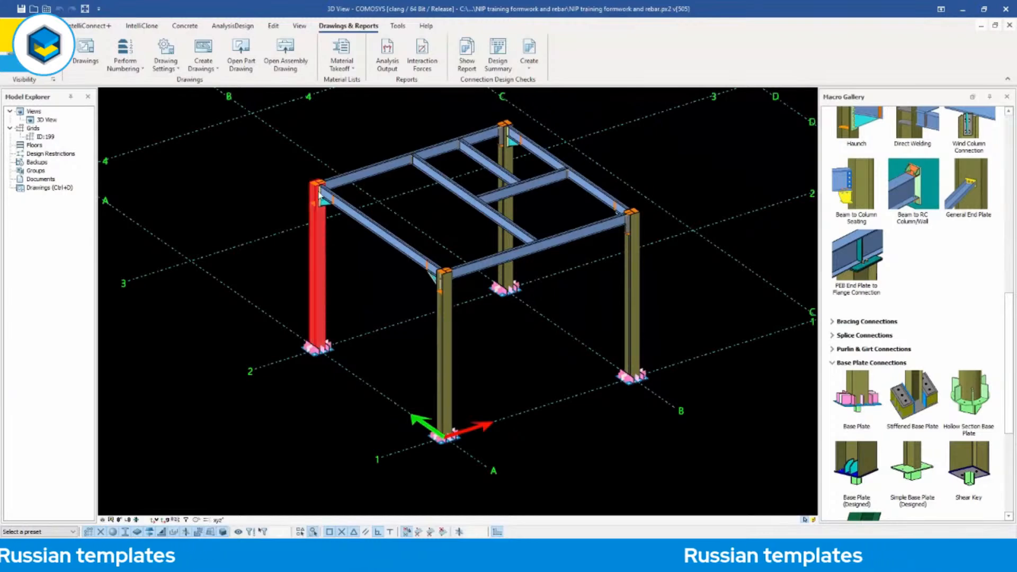
scroll(318, 246, up, 10)
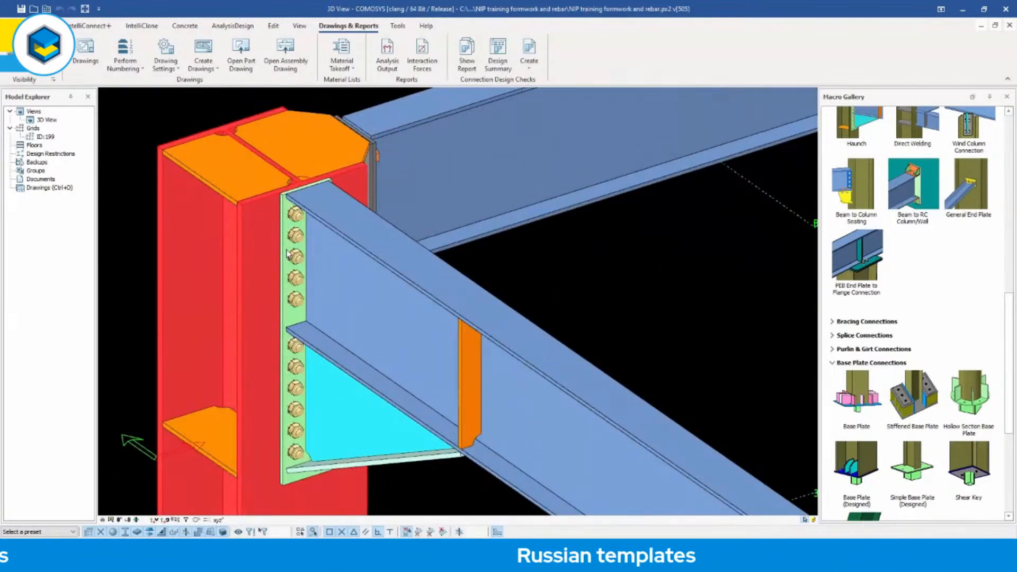
click(287, 253)
click(466, 263)
scroll(462, 231, down, 11)
middle_drag(523, 265, 416, 245)
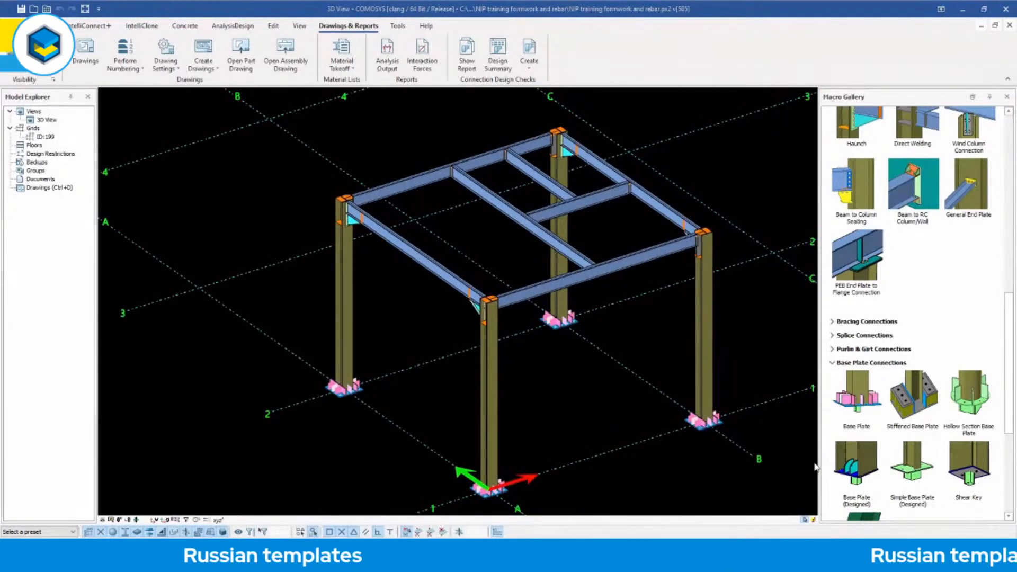
Switch to the drawings environment and open drawing P-12 from the list of drawings.
double_click(42, 188)
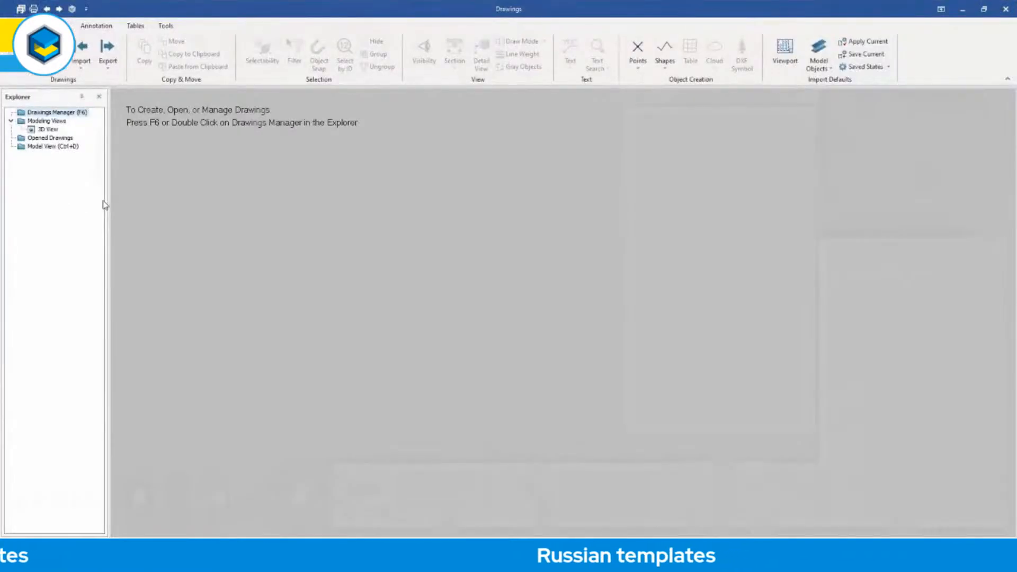
double_click(60, 114)
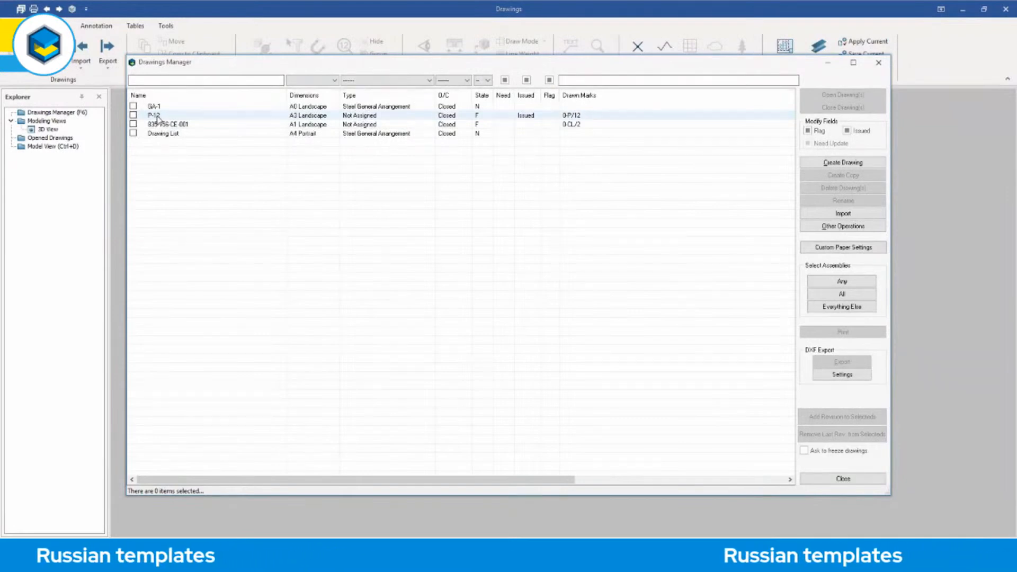
double_click(157, 116)
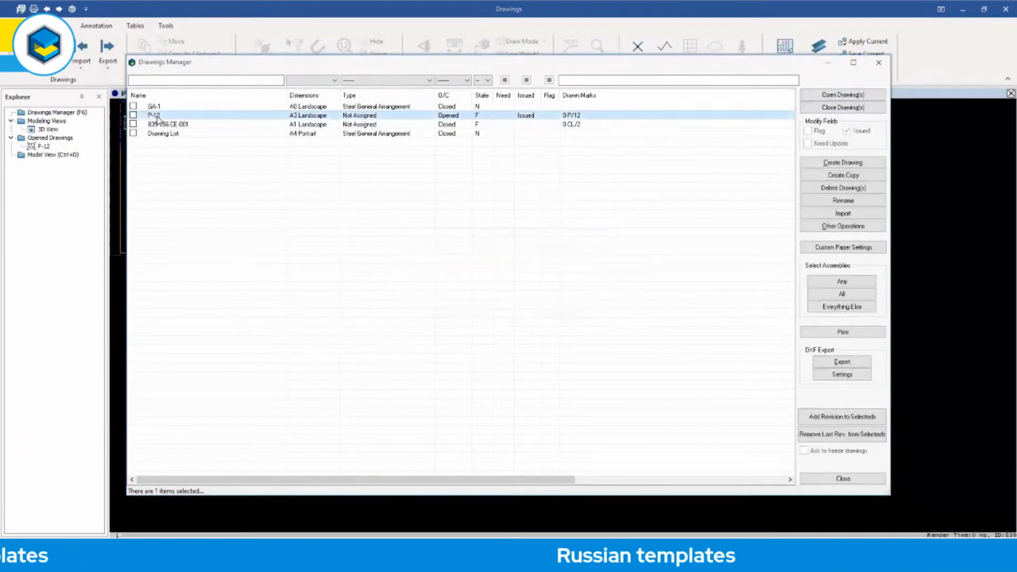
click(829, 479)
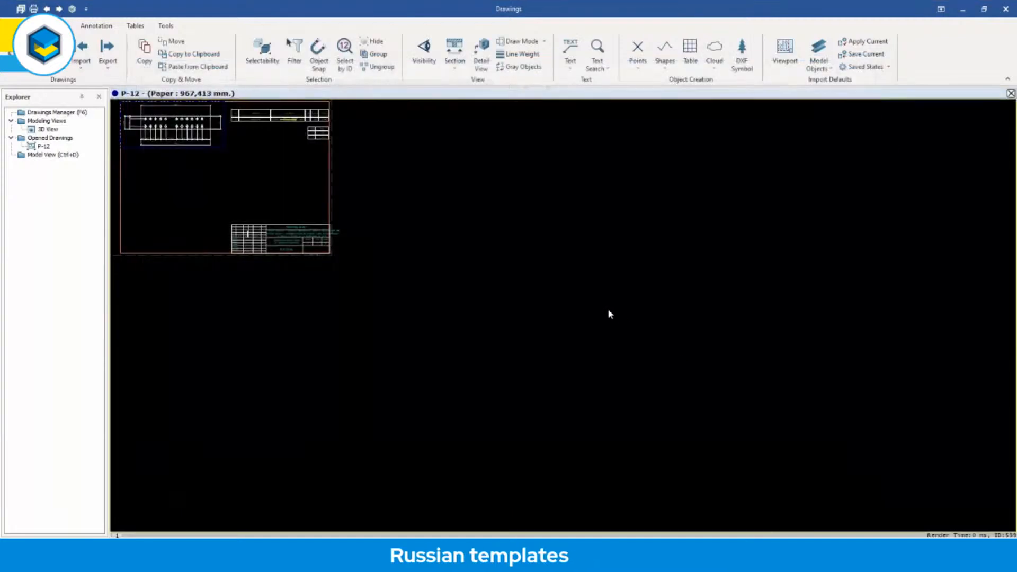
Examine the dimensioned end plate view and the Russian parts and assembly quantity tables on drawing P-12.
scroll(445, 261, up, 10)
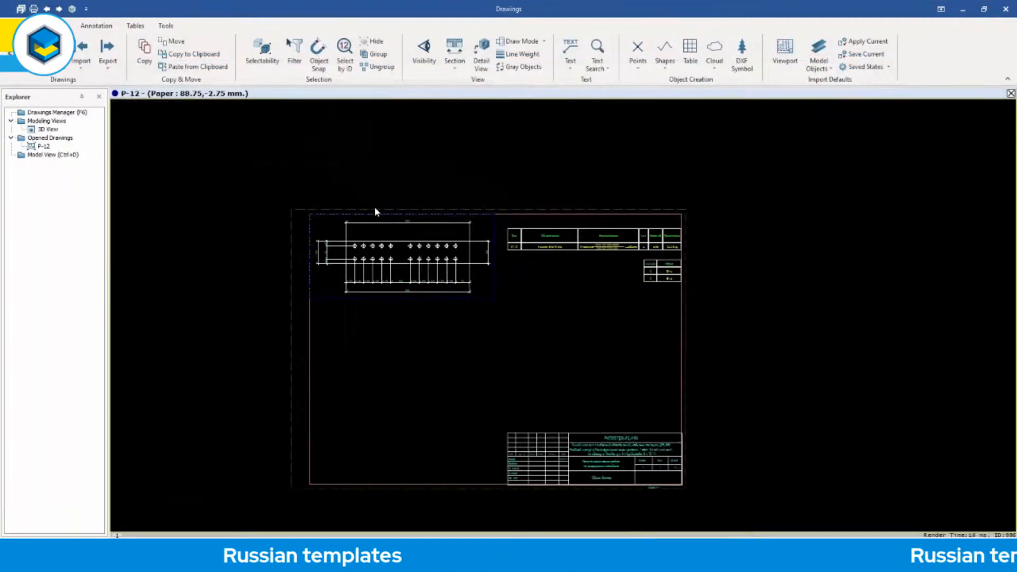
scroll(431, 228, up, 3)
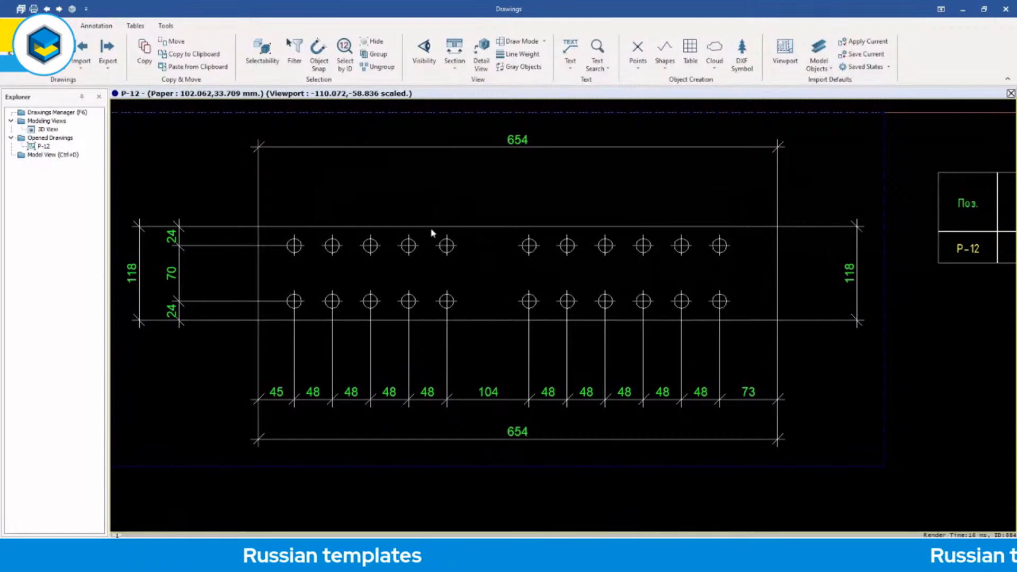
scroll(431, 232, down, 4)
middle_drag(466, 291, 273, 295)
scroll(502, 294, up, 1)
middle_drag(502, 294, 326, 289)
scroll(532, 259, up, 1)
middle_drag(577, 259, 555, 280)
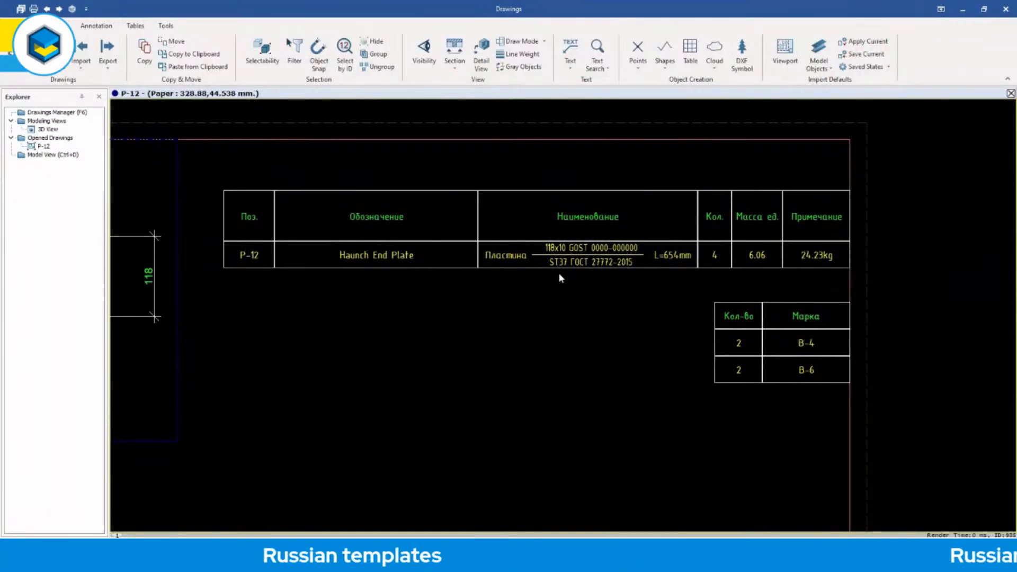
scroll(561, 278, up, 2)
scroll(561, 278, down, 1)
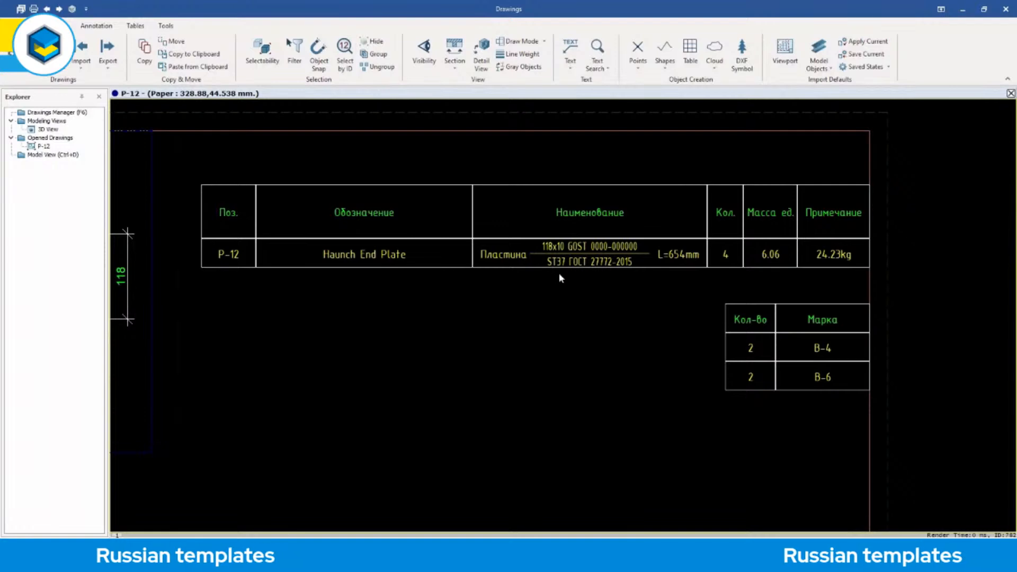
Examine the Russian title block on drawing P-12 and recheck the end plate's parts table and assembly quantity table.
middle_drag(561, 278, 582, 280)
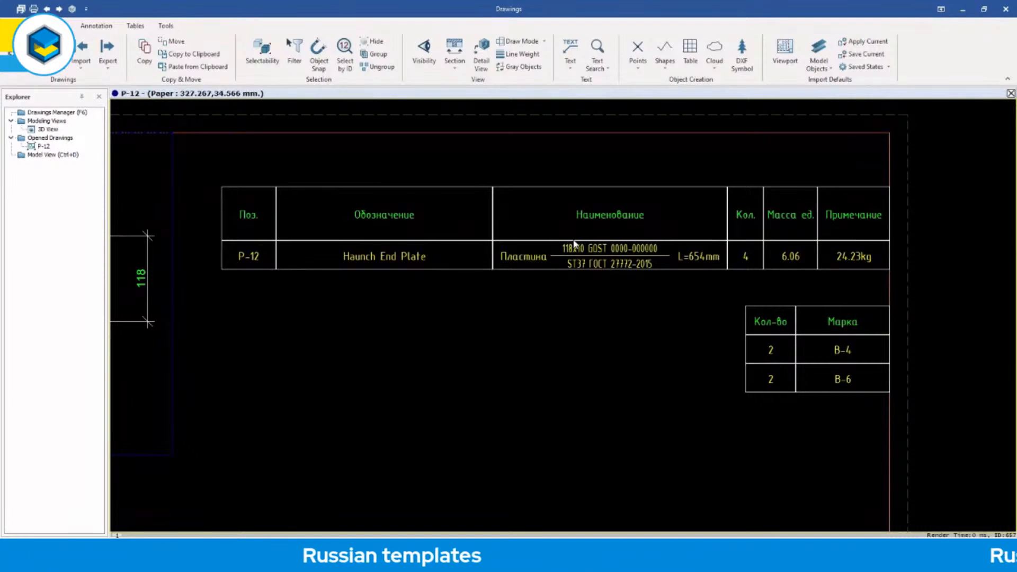
scroll(577, 297, down, 5)
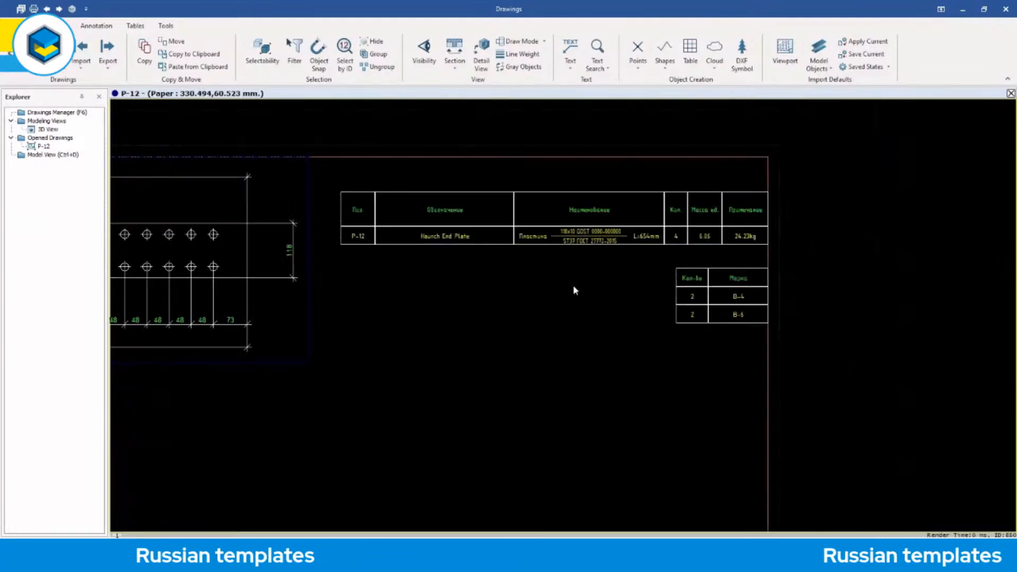
middle_drag(570, 295, 586, 212)
scroll(581, 363, up, 5)
mouse_move(588, 345)
middle_down()
mouse_move(586, 249)
mouse_move(582, 239)
mouse_move(567, 244)
middle_up()
scroll(603, 273, up, 2)
scroll(604, 275, up, 2)
scroll(582, 244, down, 1)
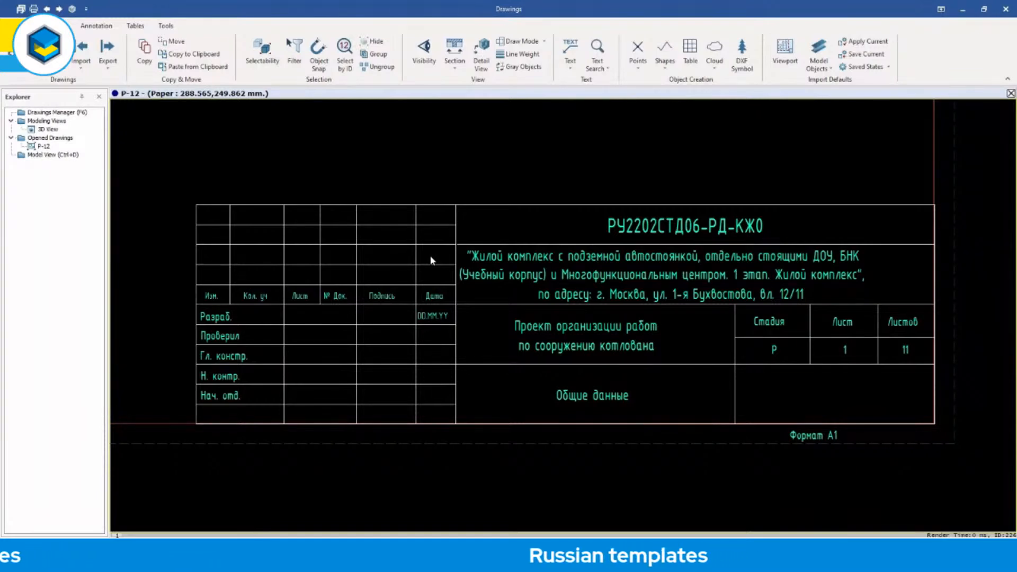
scroll(432, 260, down, 5)
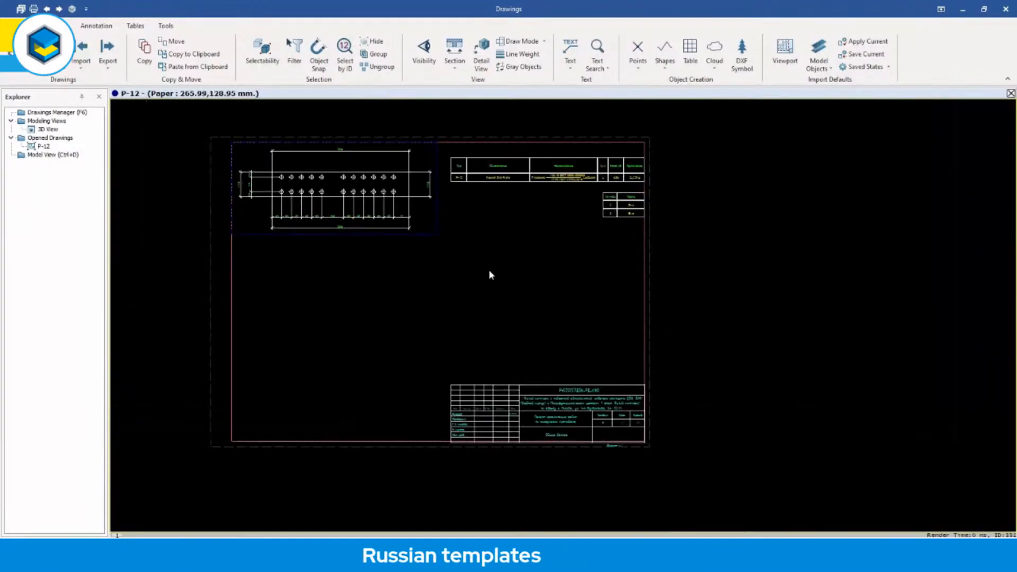
middle_drag(521, 322, 551, 285)
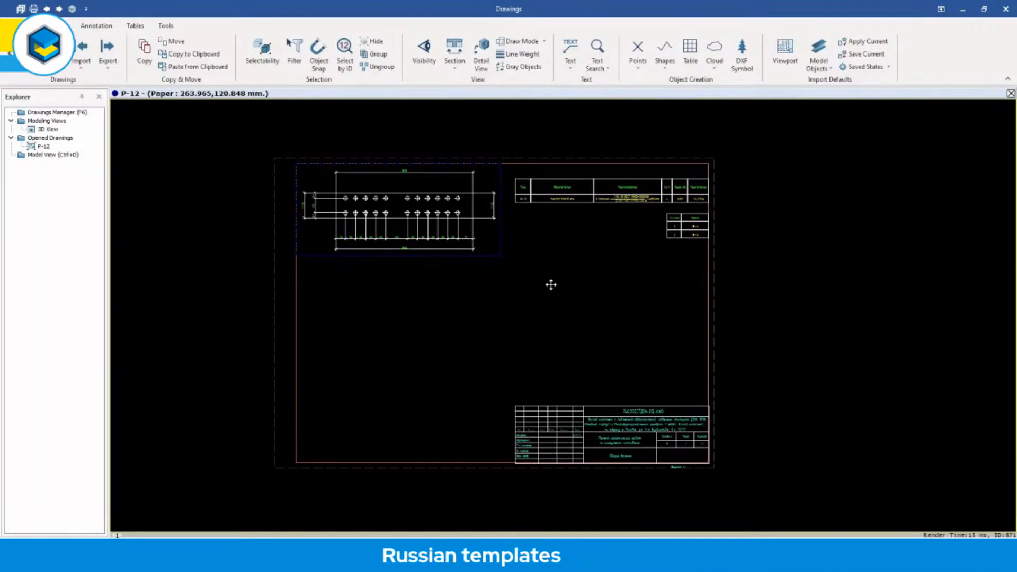
scroll(634, 174, up, 6)
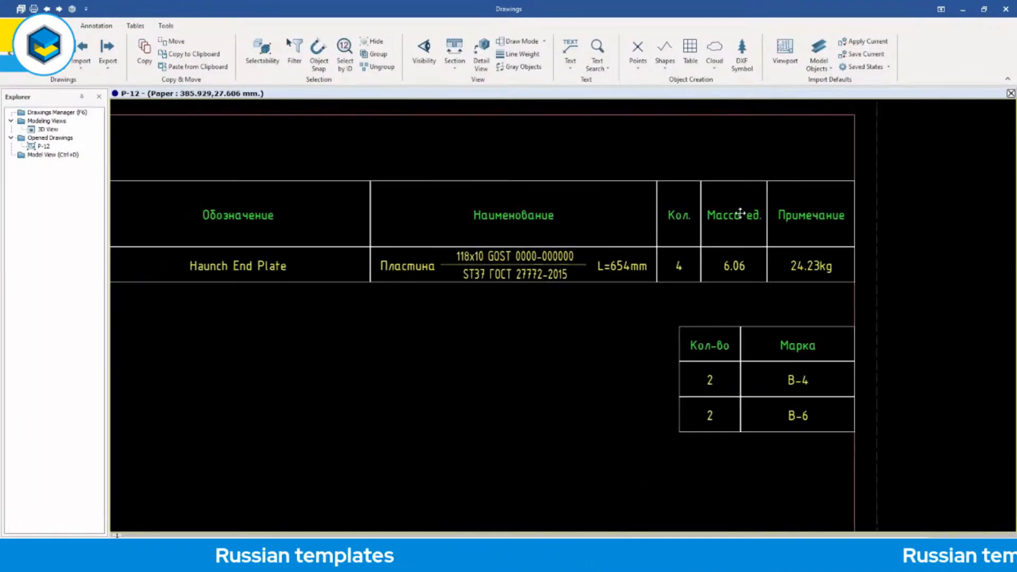
mouse_move(799, 210)
middle_down()
mouse_move(822, 210)
mouse_move(788, 217)
mouse_move(810, 218)
middle_up()
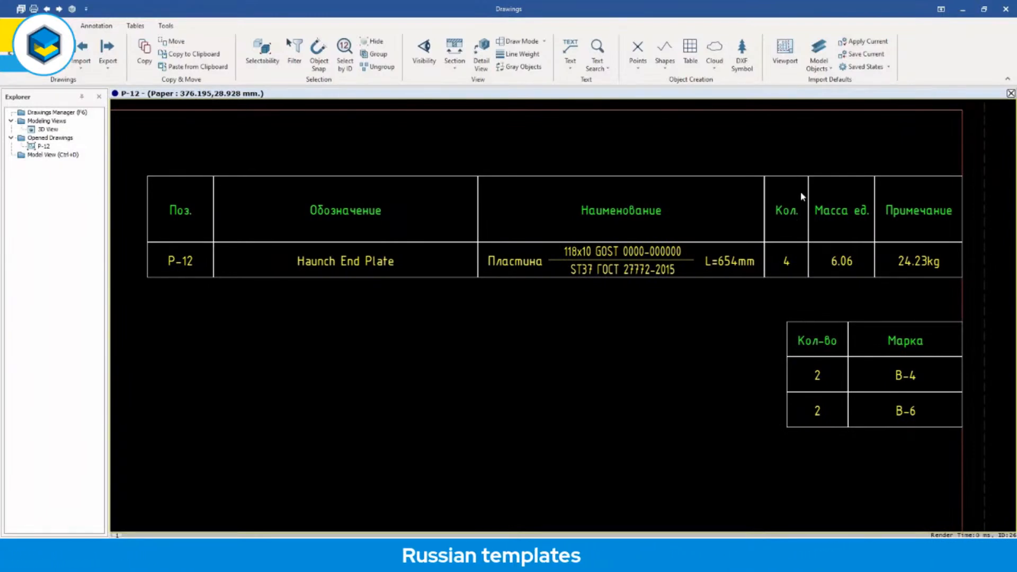
Open drawing 835-156-CE-001 from the list of drawings and close the list.
double_click(79, 114)
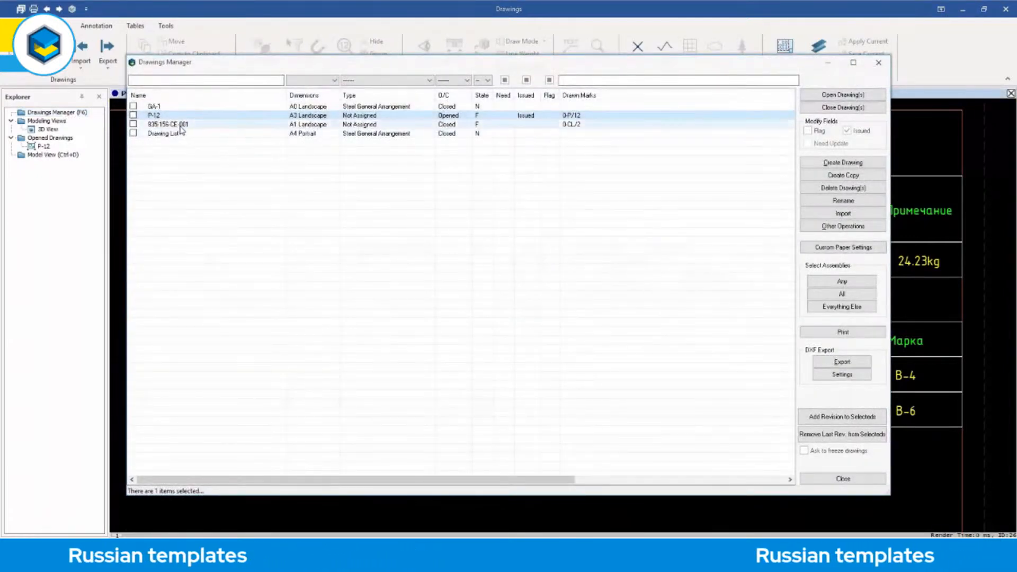
double_click(180, 125)
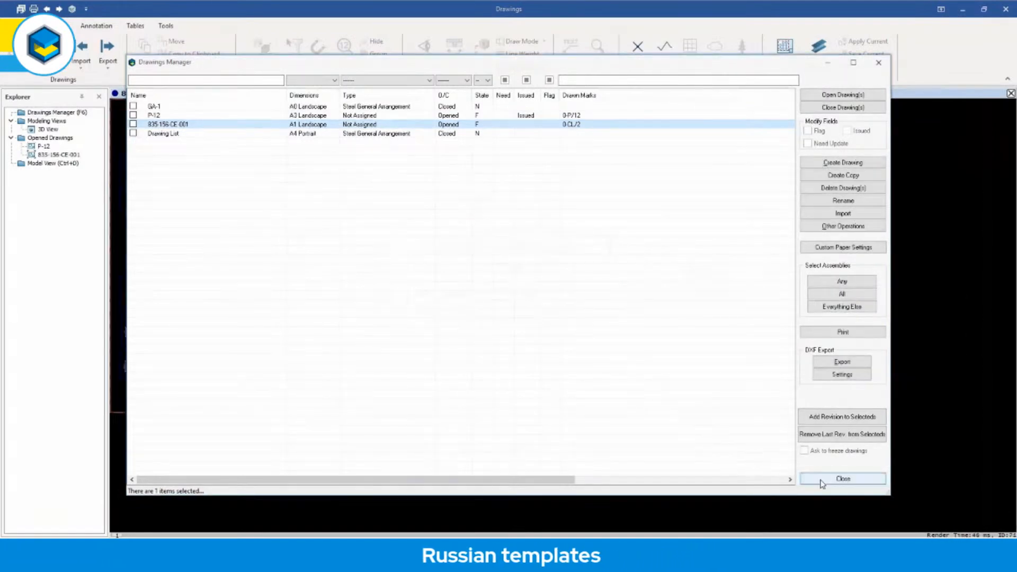
click(822, 482)
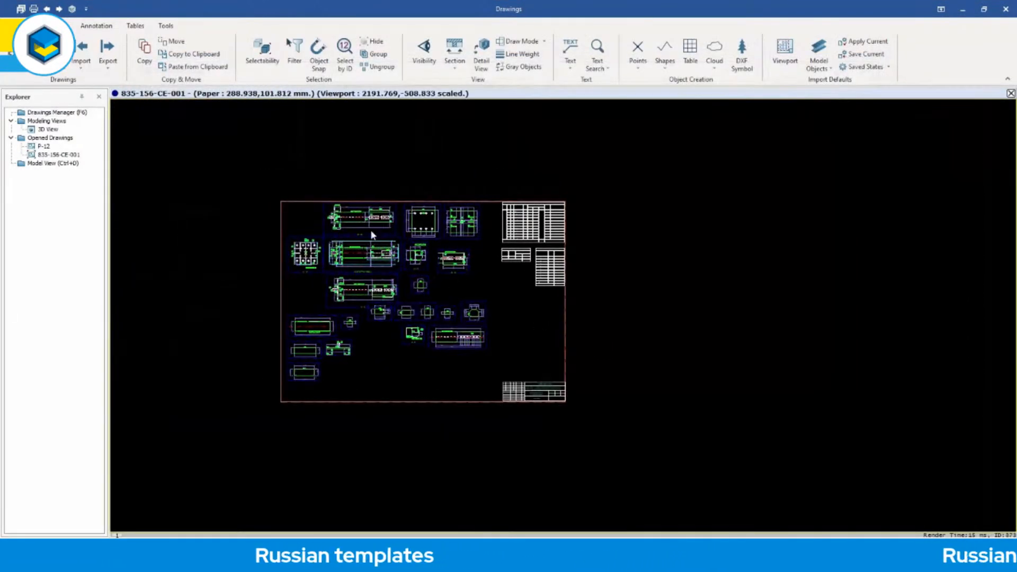
Examine the column's views and sections and the Russian specification table for assembly CL-2 on drawing 835-156-CE-001.
scroll(378, 235, up, 5)
scroll(419, 340, down, 5)
middle_drag(428, 308, 425, 256)
middle_drag(351, 333, 525, 246)
scroll(468, 351, up, 5)
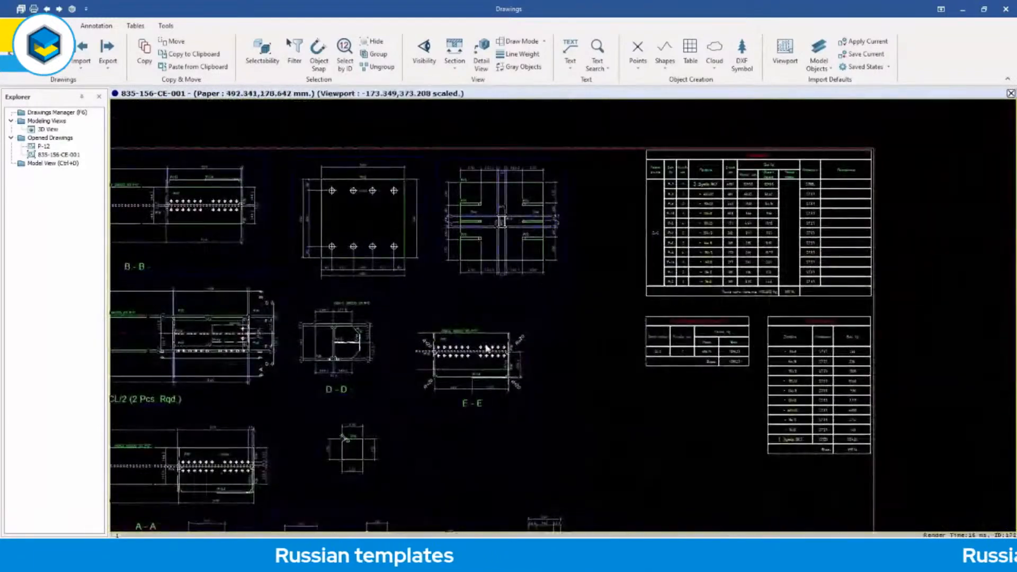
middle_drag(487, 341, 310, 366)
scroll(605, 299, up, 3)
middle_drag(662, 253, 606, 349)
scroll(581, 296, up, 2)
mouse_move(591, 296)
middle_down()
mouse_move(724, 323)
mouse_move(692, 306)
middle_up()
scroll(724, 322, down, 1)
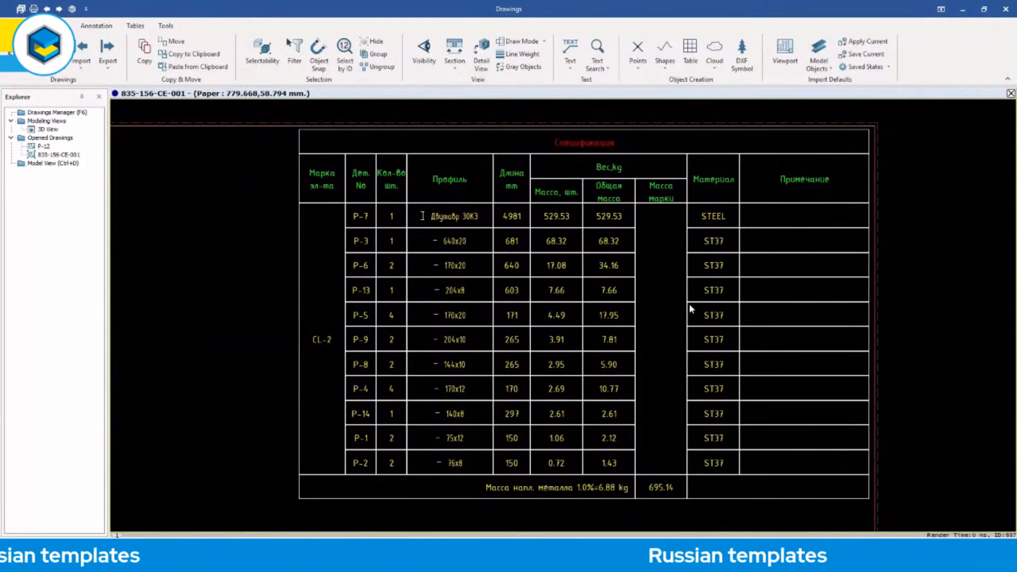
Compare the CL-2 specification with the shipping element list and the metal selection table below it.
middle_drag(666, 353, 664, 338)
middle_drag(663, 411, 654, 234)
middle_drag(687, 401, 659, 268)
mouse_move(678, 381)
middle_down()
mouse_move(657, 294)
mouse_move(667, 416)
mouse_move(672, 375)
mouse_move(661, 349)
middle_up()
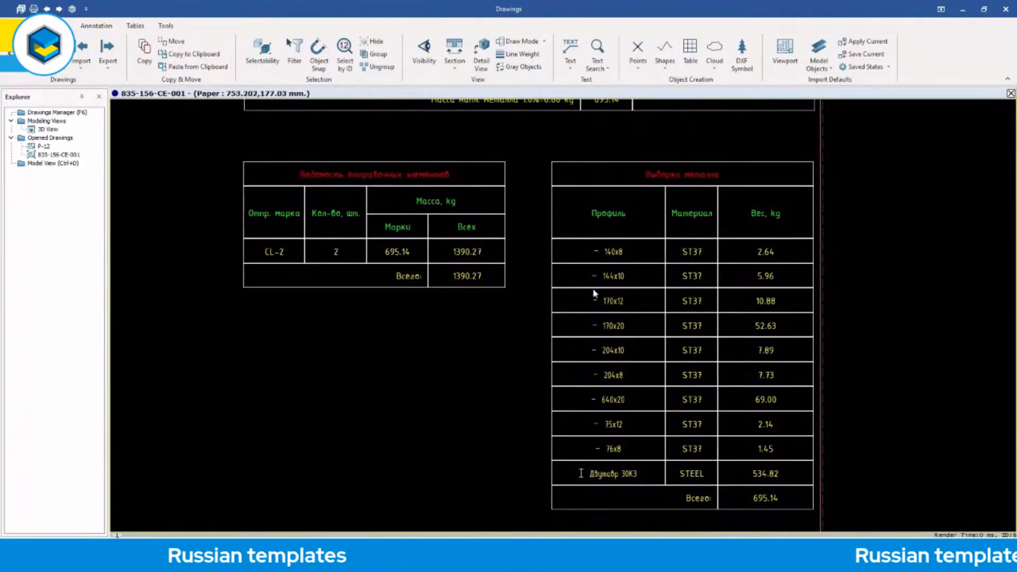
middle_drag(632, 266, 634, 462)
middle_drag(639, 241, 629, 409)
scroll(629, 371, down, 3)
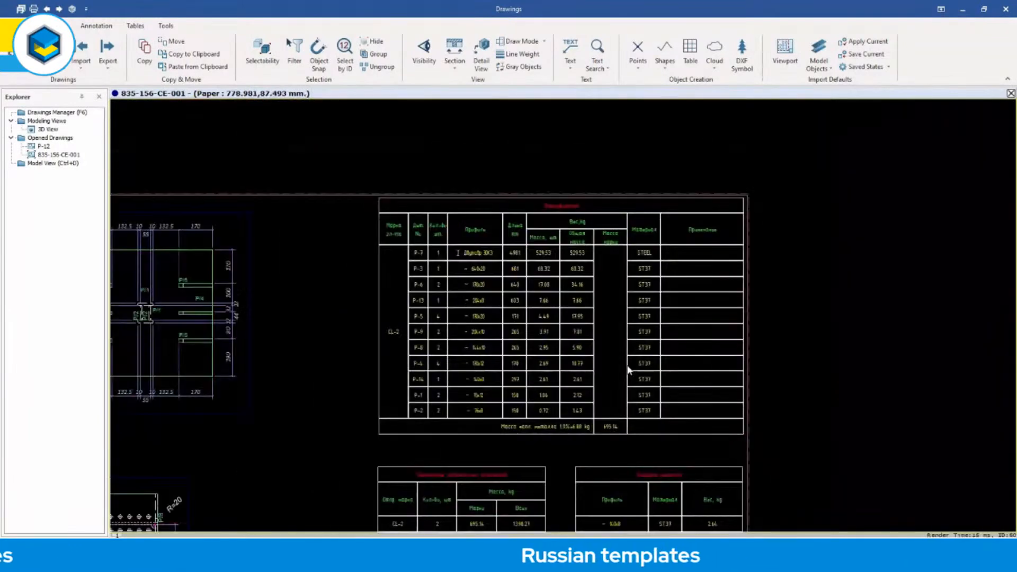
scroll(629, 367, up, 2)
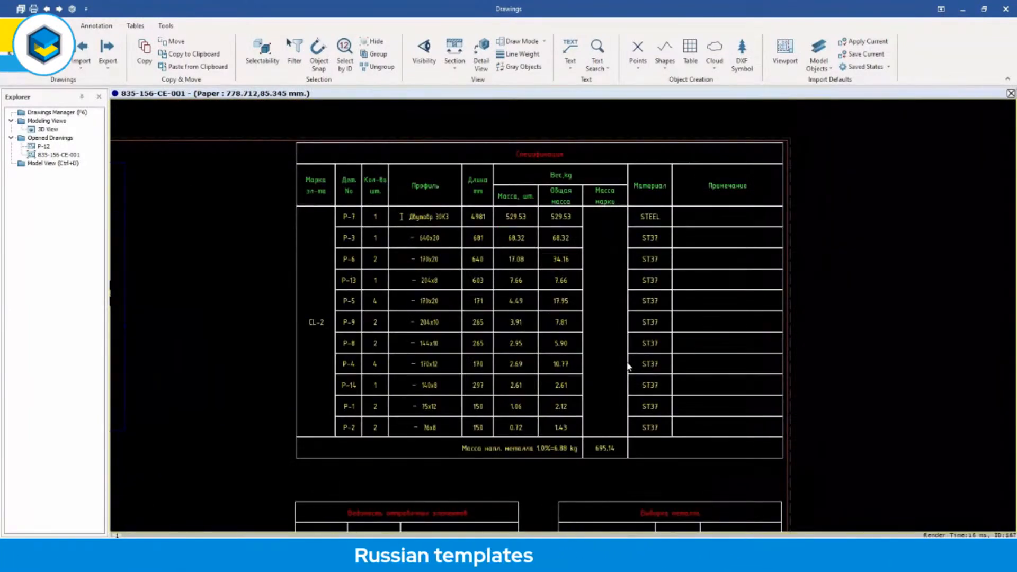
scroll(628, 367, up, 1)
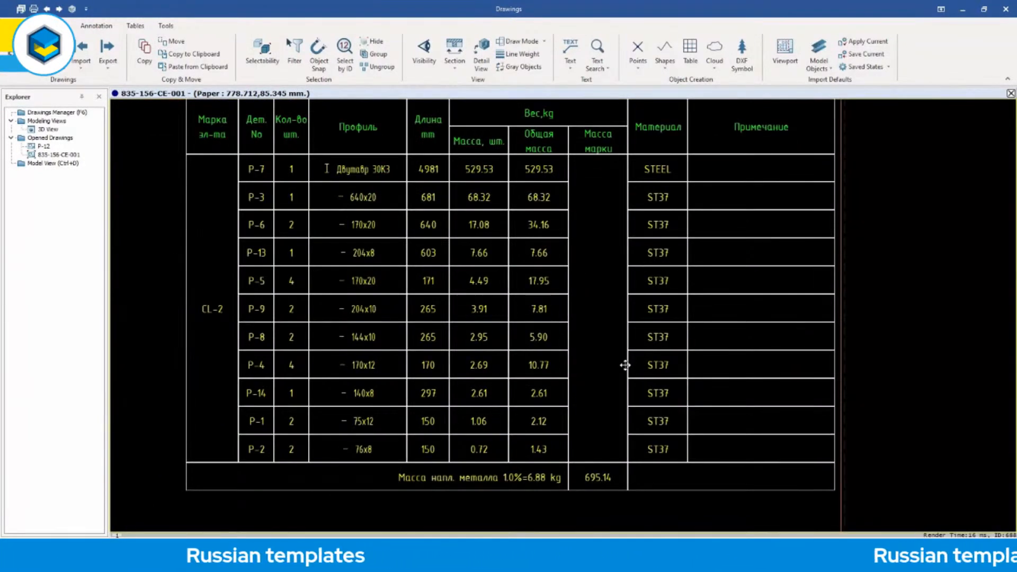
middle_drag(627, 365, 627, 397)
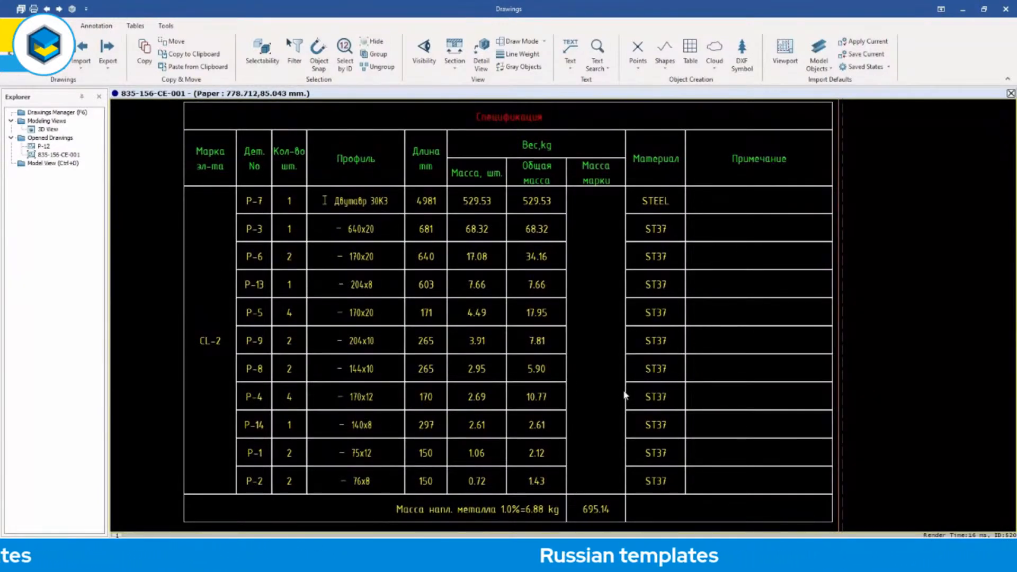
scroll(610, 370, down, 7)
middle_drag(602, 415, 607, 217)
middle_drag(626, 343, 618, 236)
middle_drag(625, 324, 627, 252)
scroll(610, 361, up, 3)
scroll(604, 348, up, 5)
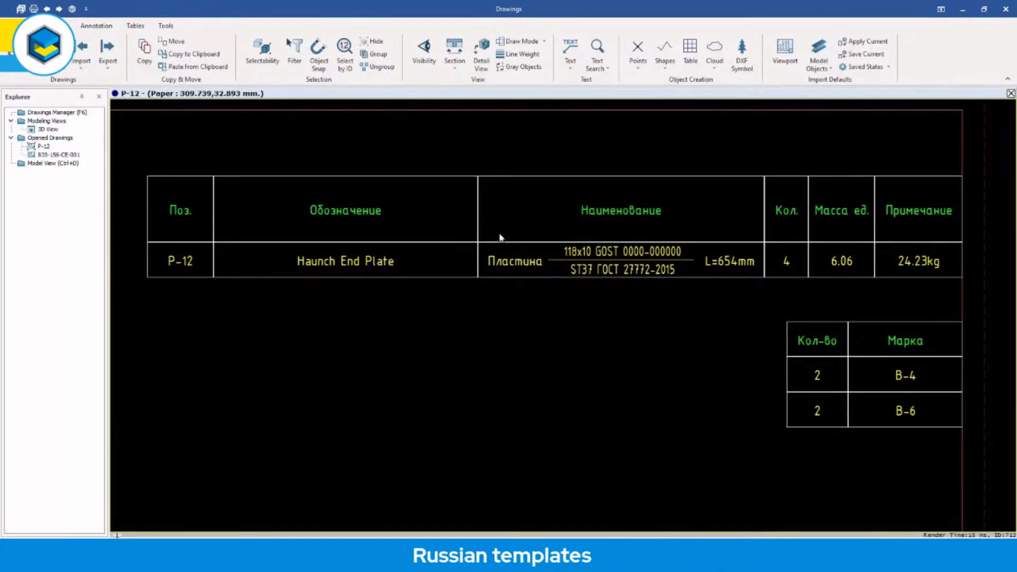
Open general arrangement drawing GA-1 from the list of drawings and inspect the steel frame's 3D view.
double_click(62, 113)
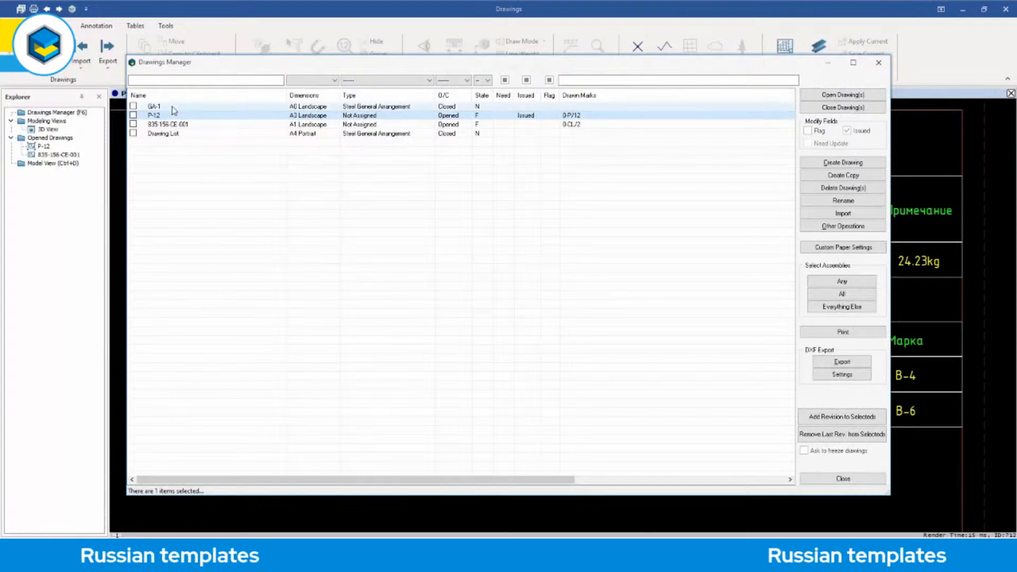
double_click(174, 107)
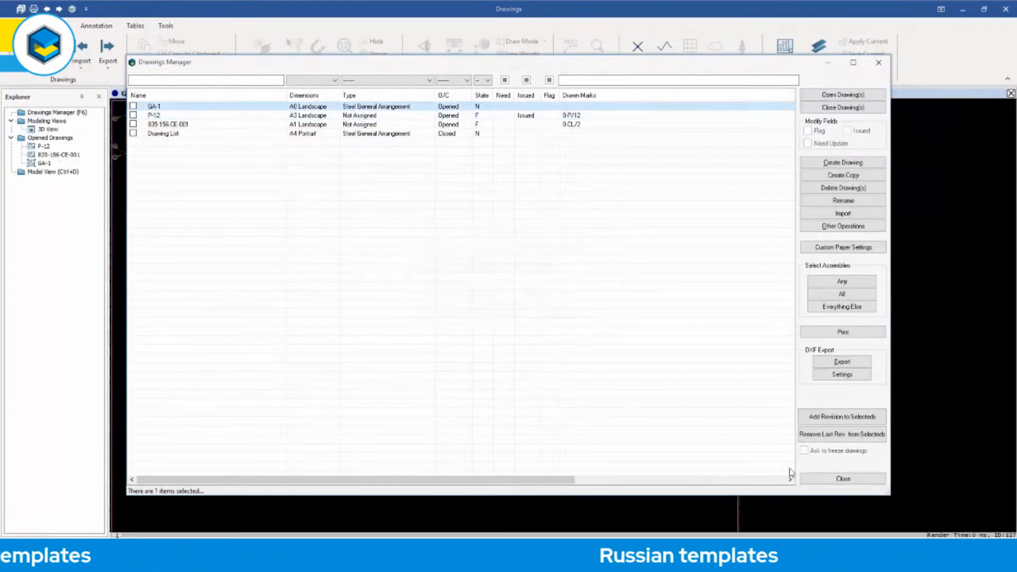
click(816, 478)
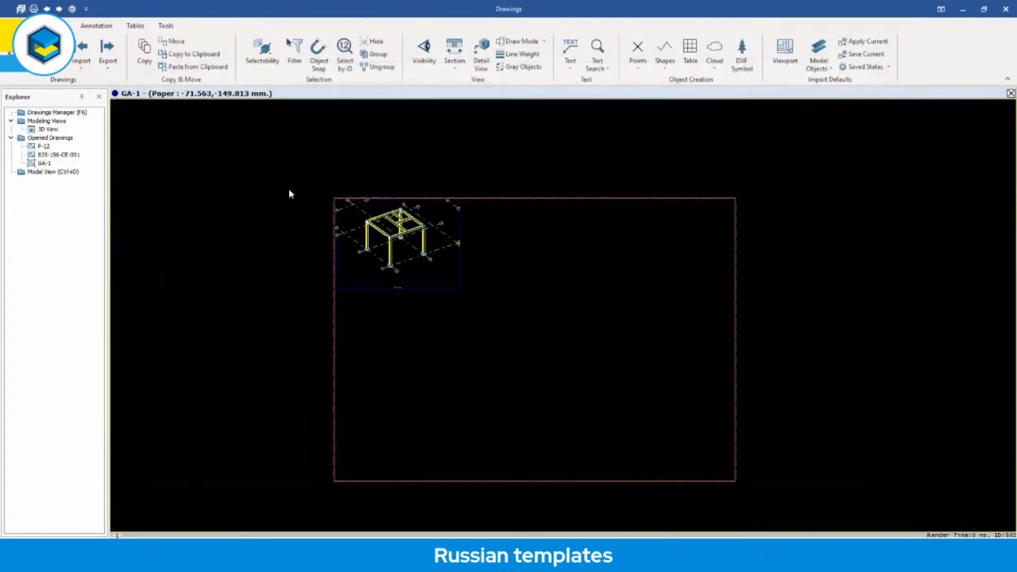
scroll(426, 247, up, 6)
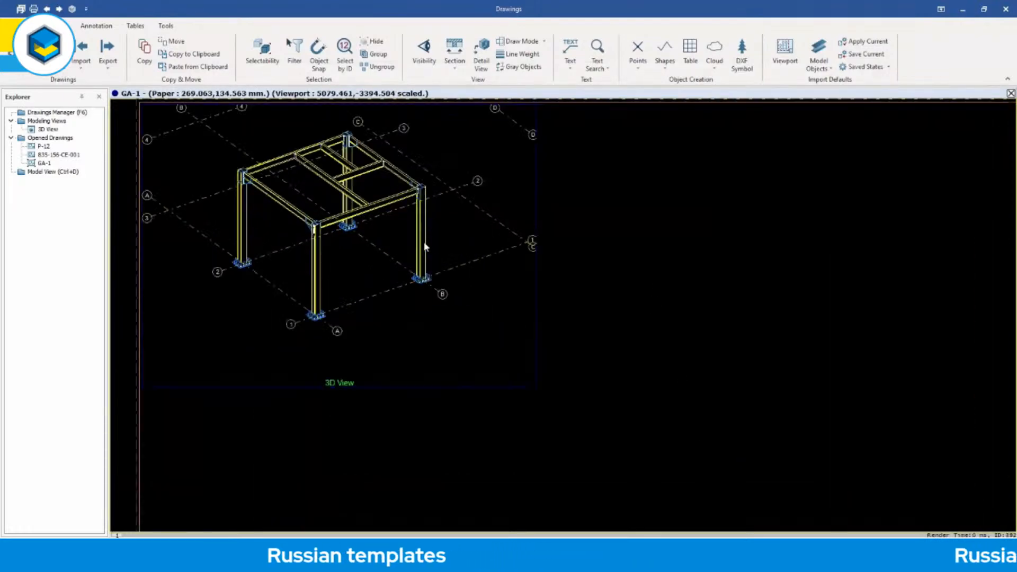
scroll(451, 161, up, 6)
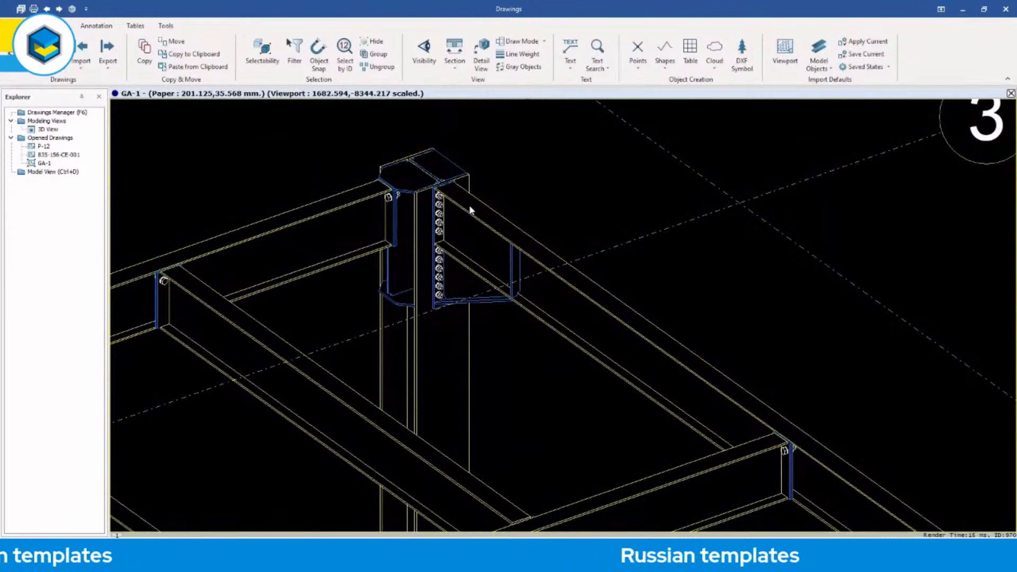
scroll(470, 210, down, 10)
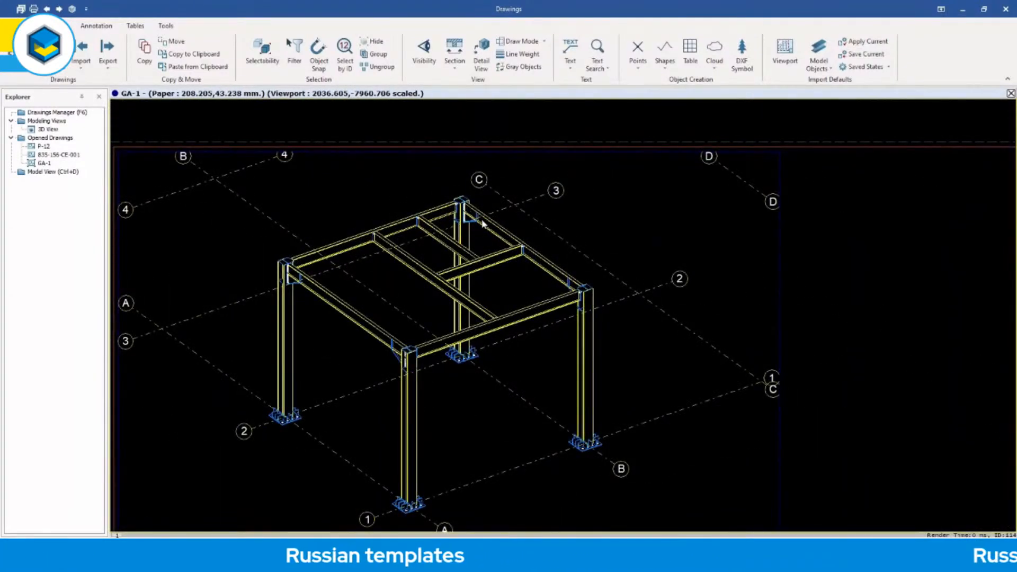
scroll(481, 262, down, 5)
middle_drag(579, 331, 397, 268)
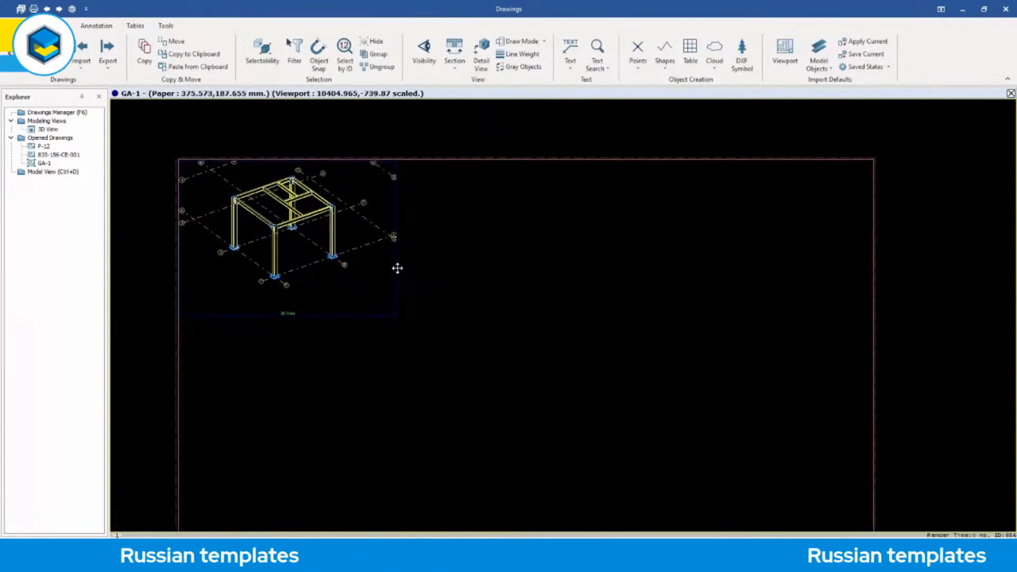
Insert a Rolled Metal Specification table on drawing GA-1.
click(135, 25)
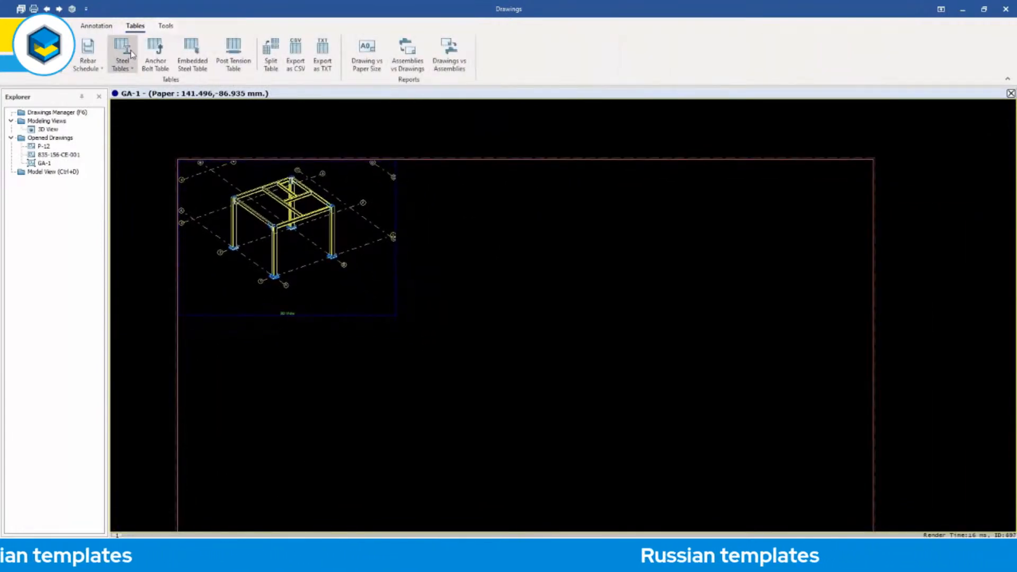
click(133, 71)
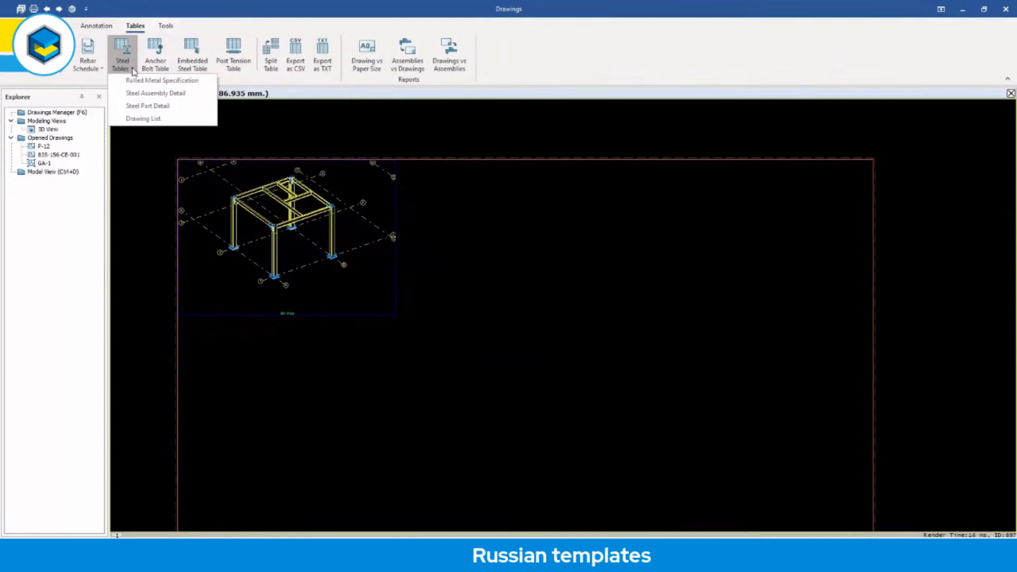
click(161, 80)
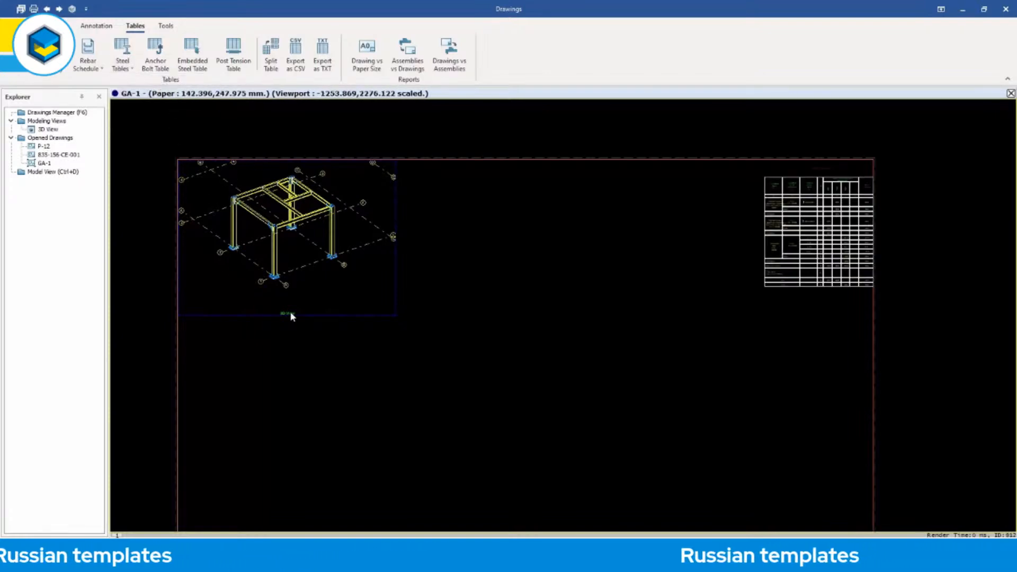
Examine the header columns and the I-beam profile rows of the rolled metal specification table.
middle_drag(624, 293, 526, 314)
scroll(672, 255, up, 5)
middle_drag(703, 256, 671, 354)
scroll(606, 217, up, 5)
scroll(606, 218, down, 3)
middle_drag(599, 238, 614, 173)
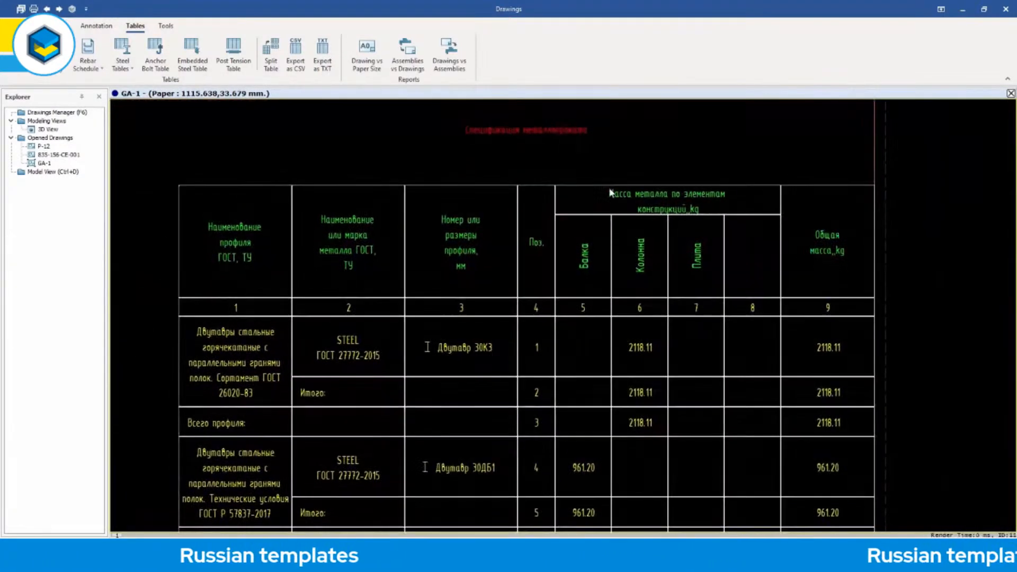
middle_drag(608, 381, 602, 351)
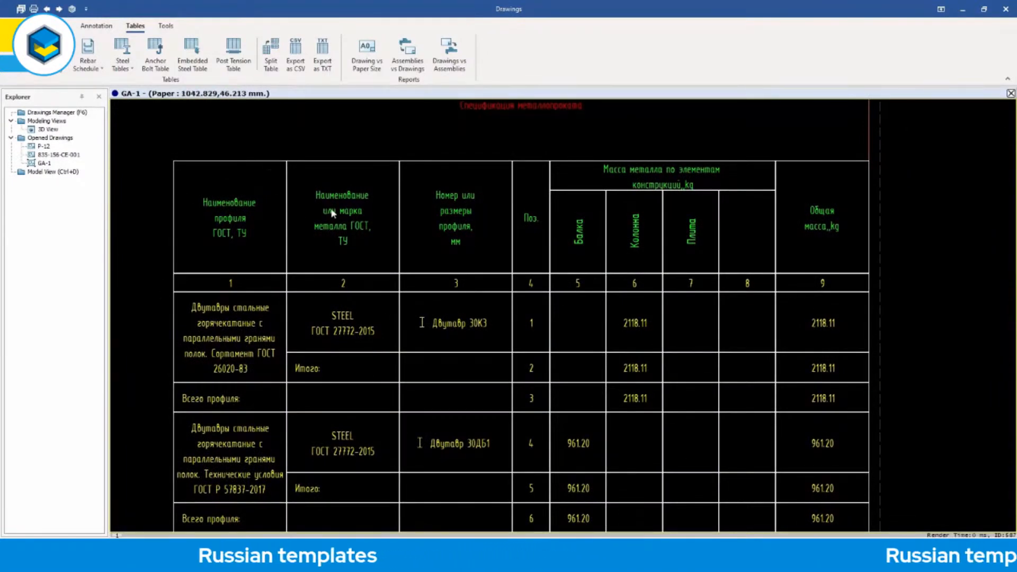
Review the steel sheet rows, mass totals and steel grade rows, and the rolled metal specification table as a whole.
middle_drag(558, 351, 551, 284)
middle_drag(548, 324, 552, 251)
middle_drag(544, 383, 537, 302)
middle_drag(548, 429, 540, 313)
middle_drag(551, 414, 546, 382)
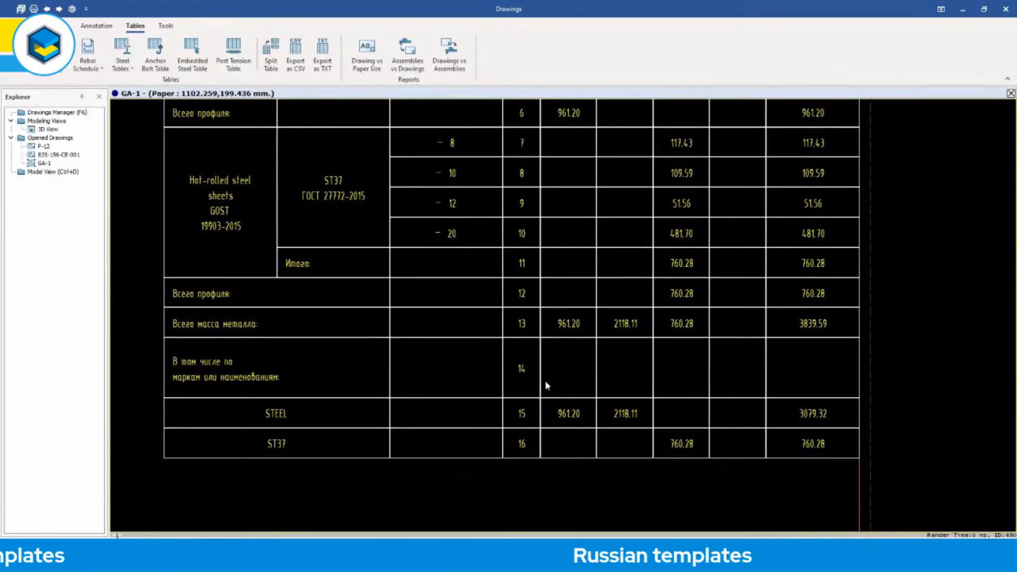
scroll(544, 380, down, 5)
scroll(544, 381, up, 3)
middle_drag(552, 359, 546, 379)
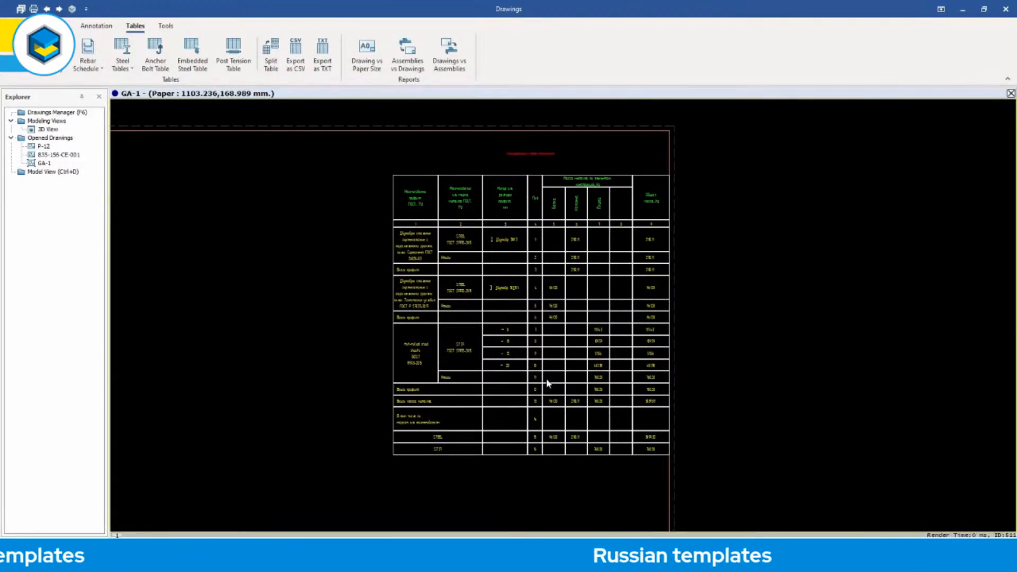
scroll(549, 323, up, 4)
scroll(550, 324, down, 1)
middle_drag(550, 325, 550, 346)
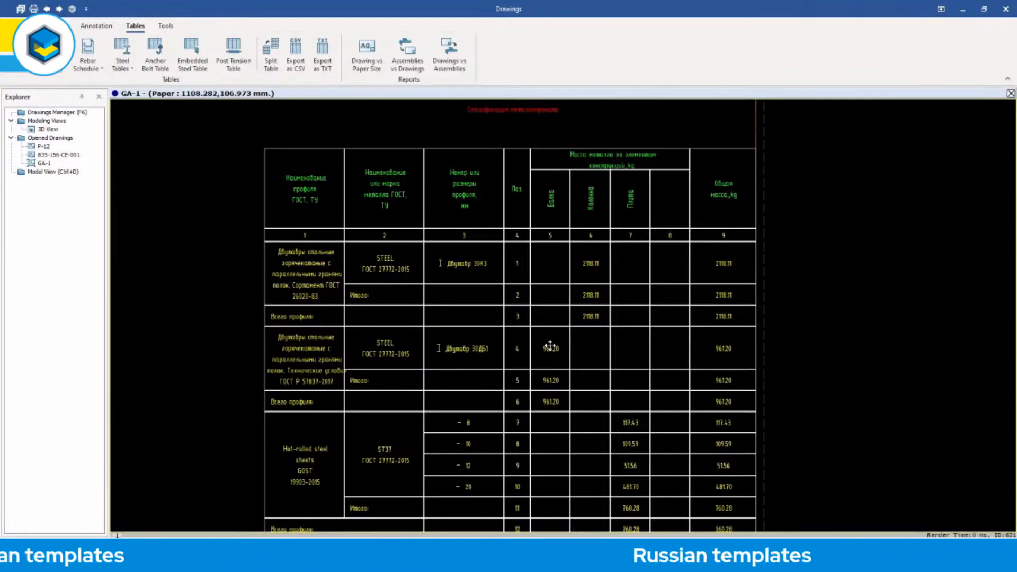
scroll(554, 305, up, 2)
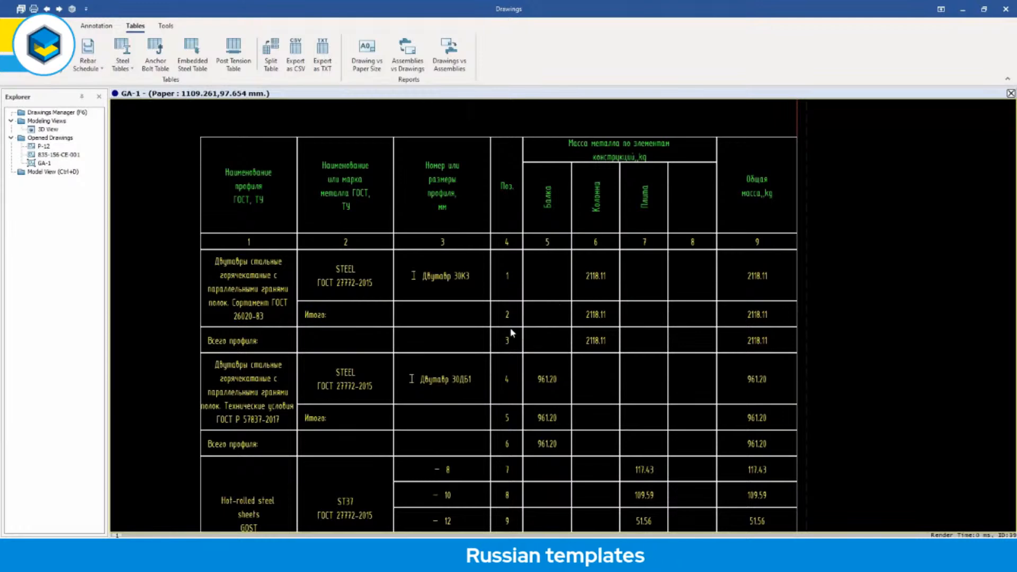
Generate a Drawing List steel table and open the Drawing List drawing from the drawings manager.
click(132, 71)
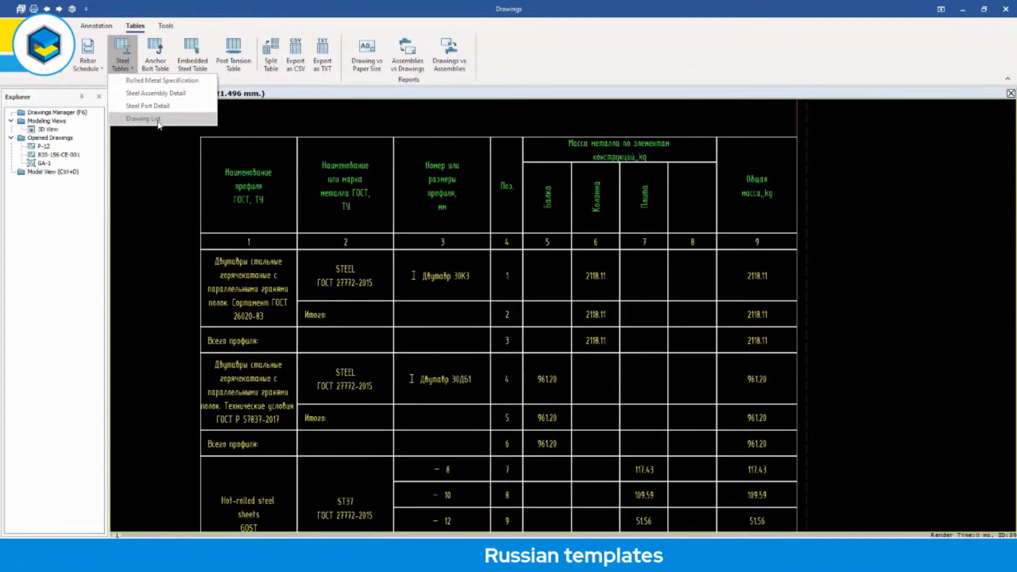
click(140, 168)
click(60, 114)
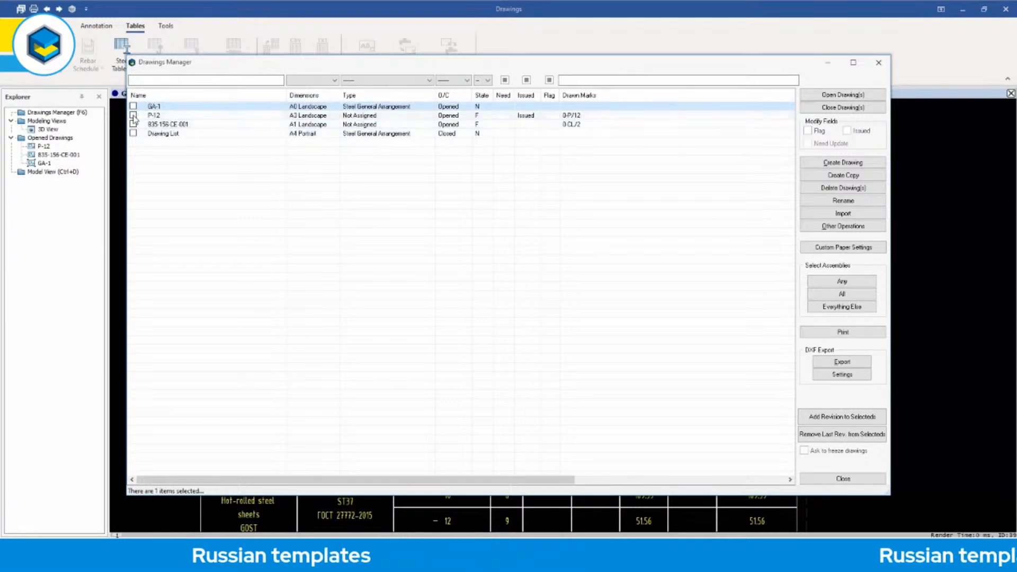
double_click(161, 134)
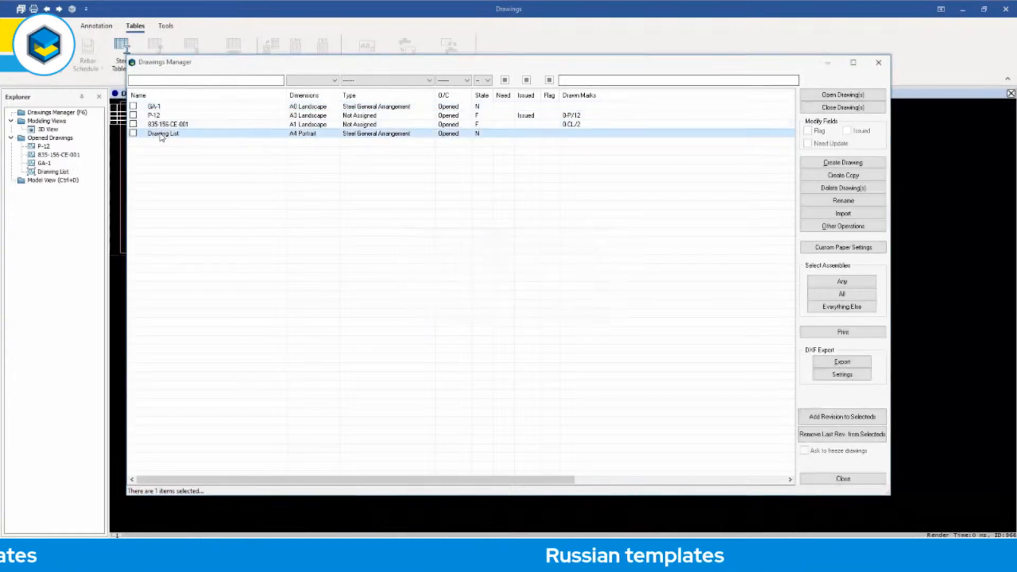
click(843, 480)
Move the drawing list table inside the Drawing List sheet's frame and inspect its columns and rows.
scroll(272, 172, up, 5)
double_click(279, 241)
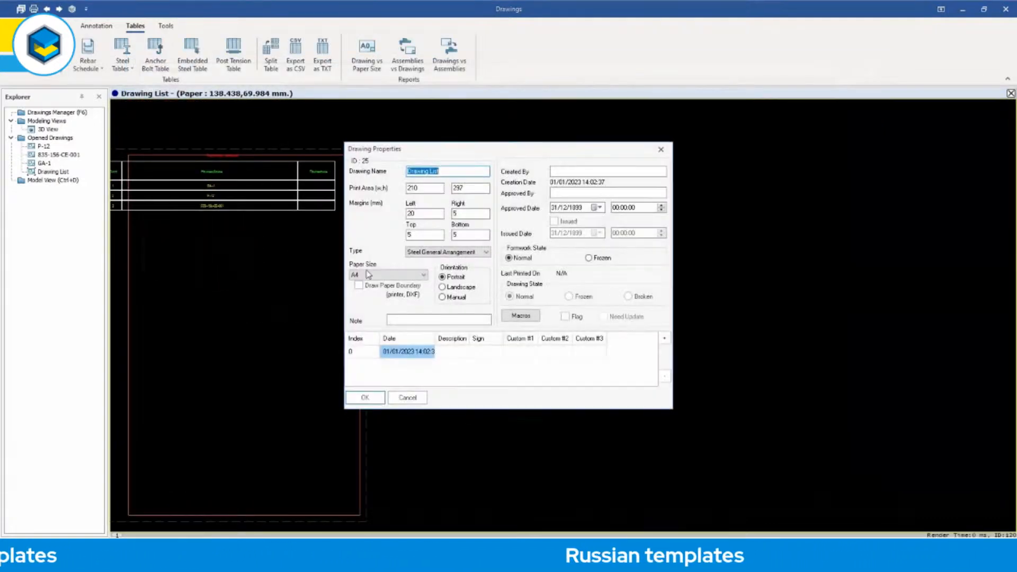
click(422, 395)
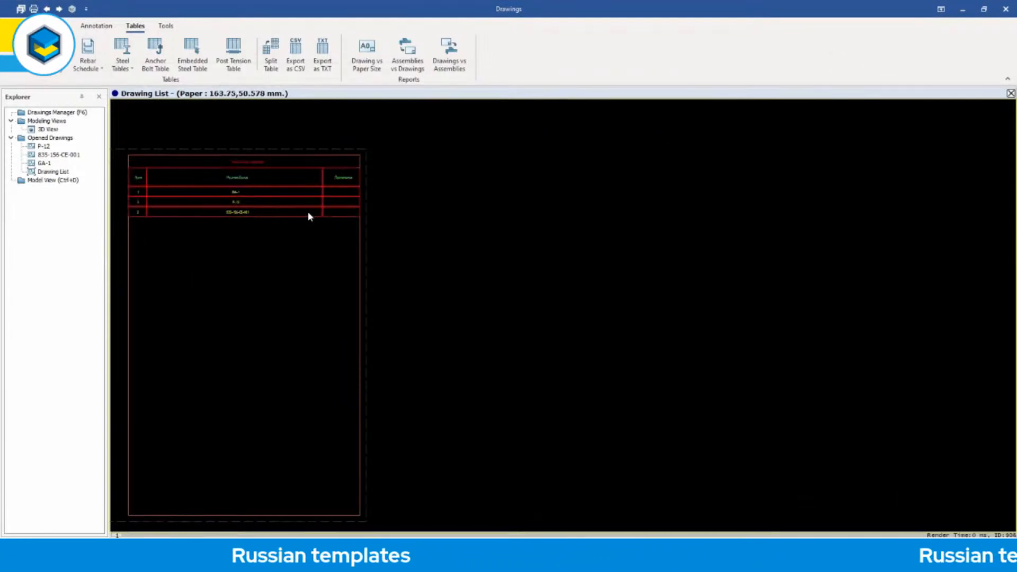
scroll(371, 216, up, 3)
scroll(370, 215, up, 3)
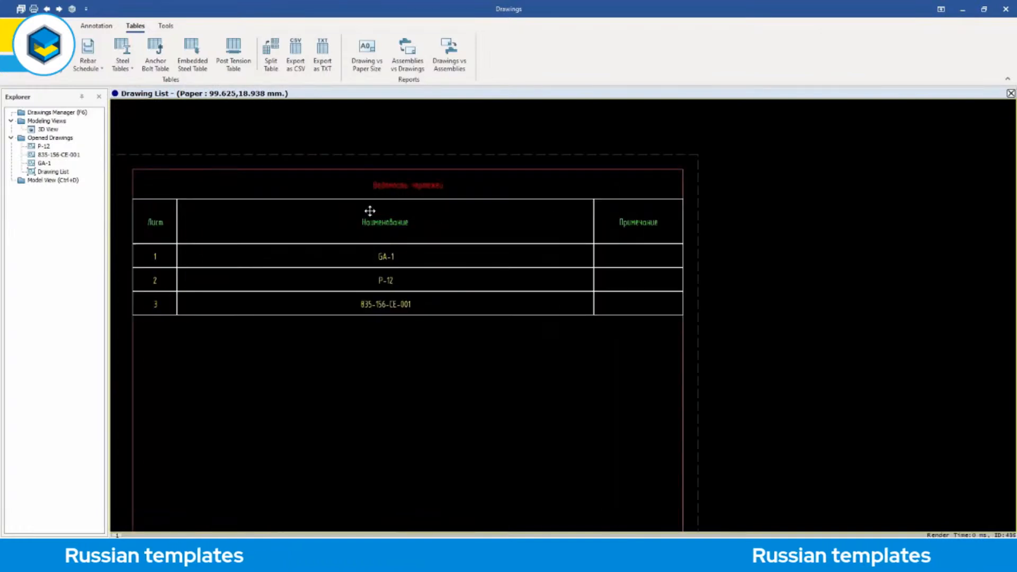
middle_drag(453, 200, 462, 196)
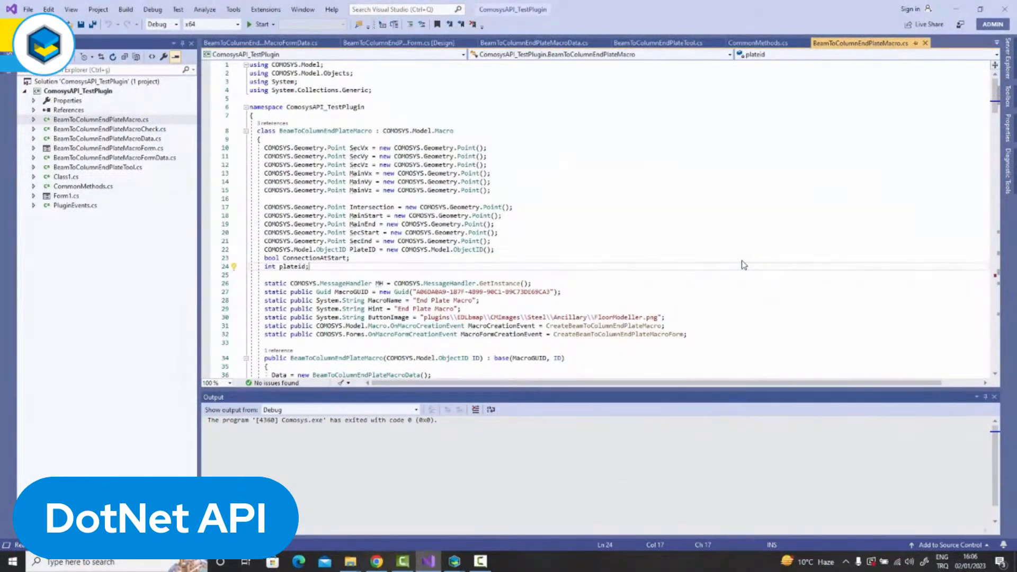
In Visual Studio, examine the BeamToColumnEndPlateMacro class's field declarations, static macro properties, constructor and creation methods in BeamToColumnEndPlateMacro.cs.
click(644, 257)
scroll(644, 257, down, 1)
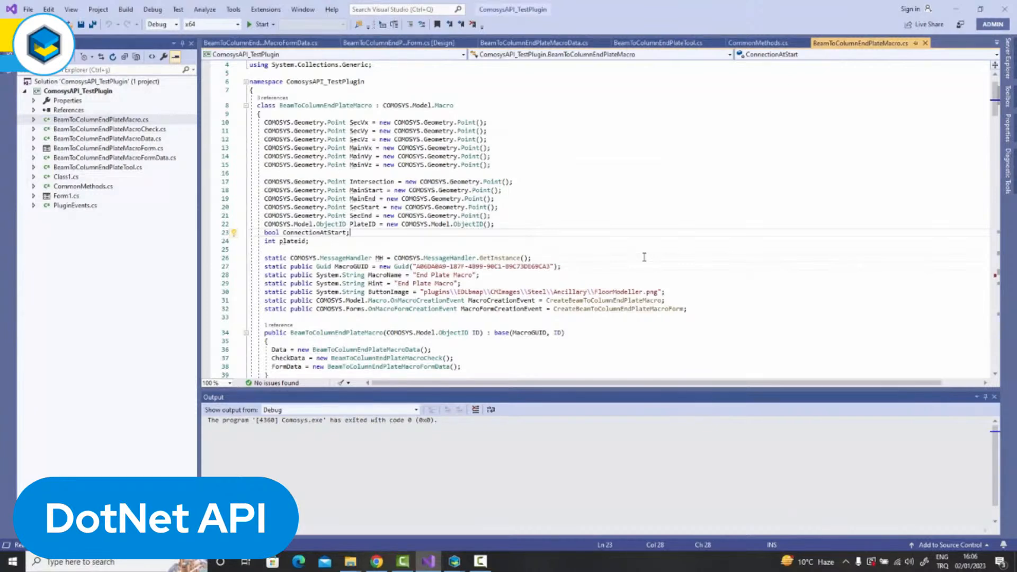
scroll(644, 257, down, 1)
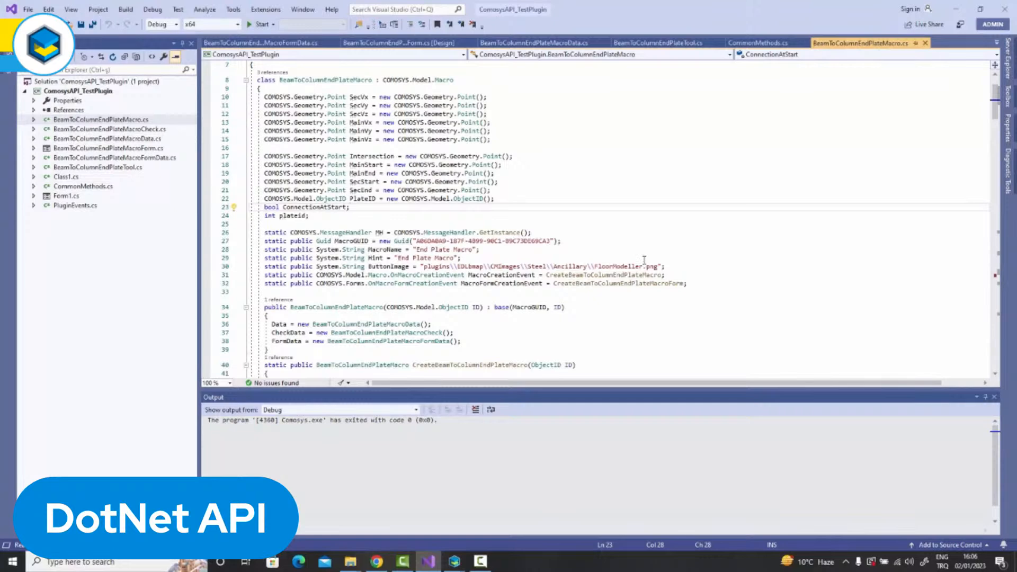
scroll(644, 259, down, 2)
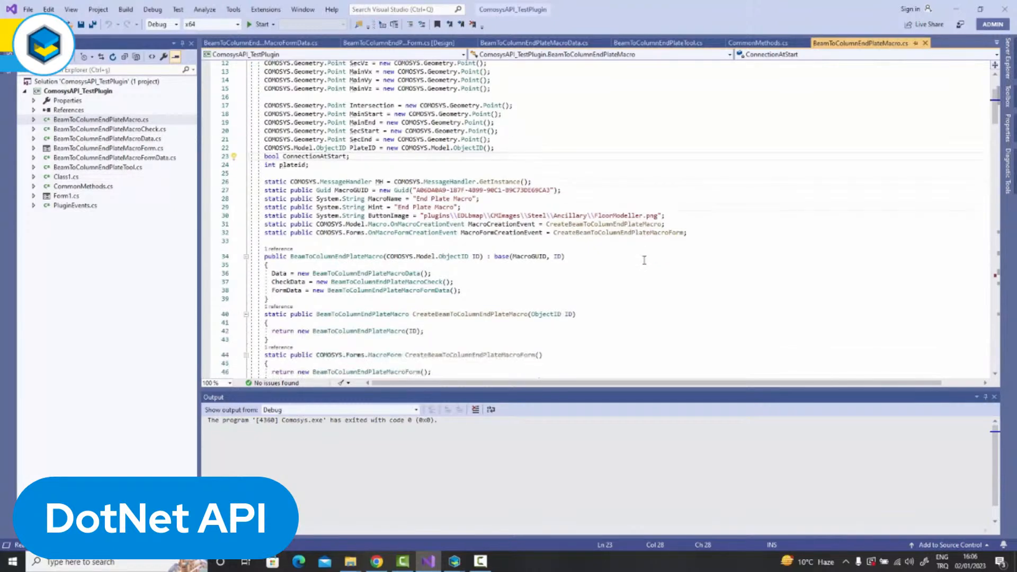
scroll(644, 259, down, 1)
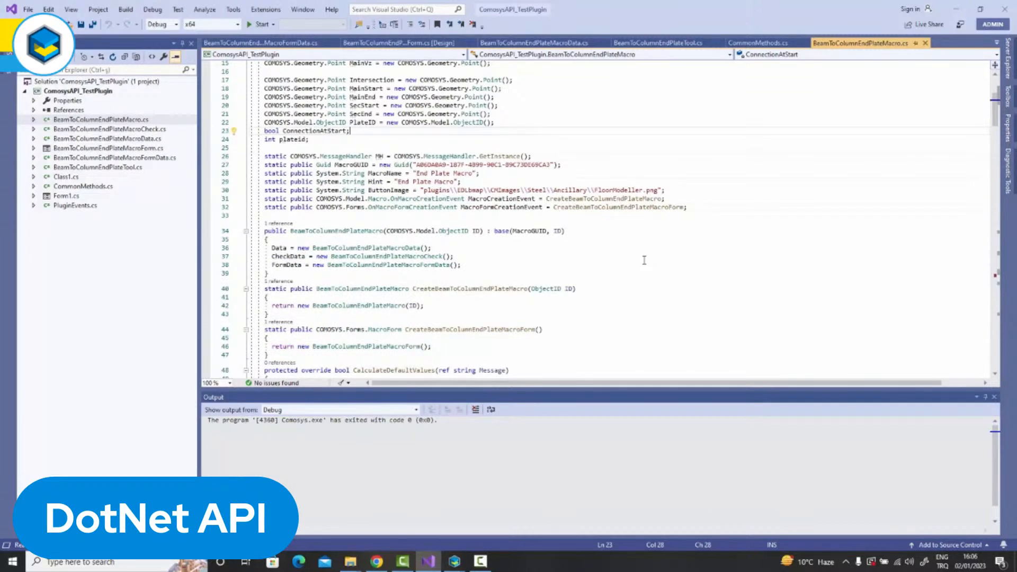
scroll(644, 260, down, 1)
scroll(645, 260, down, 1)
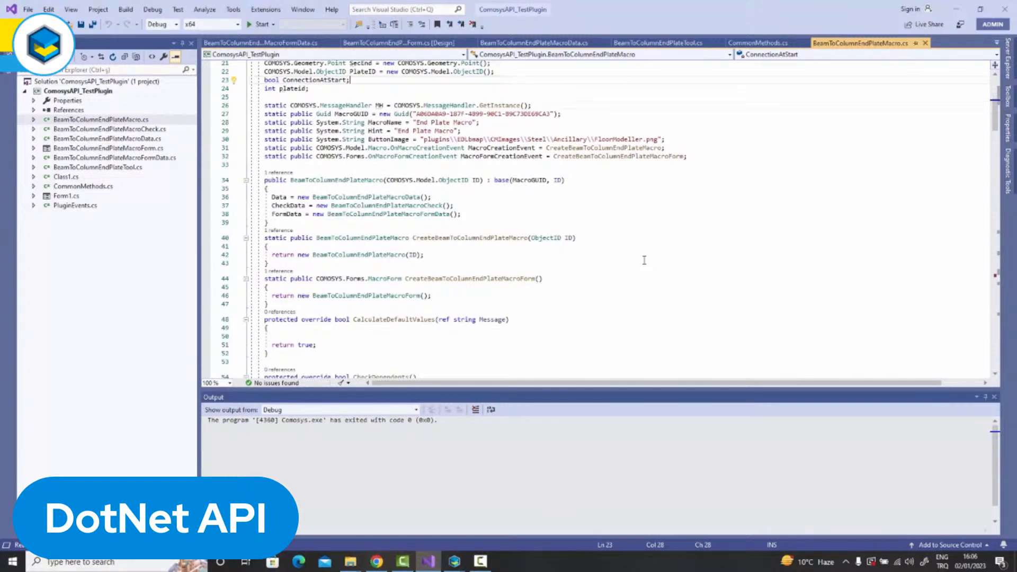
scroll(644, 260, down, 1)
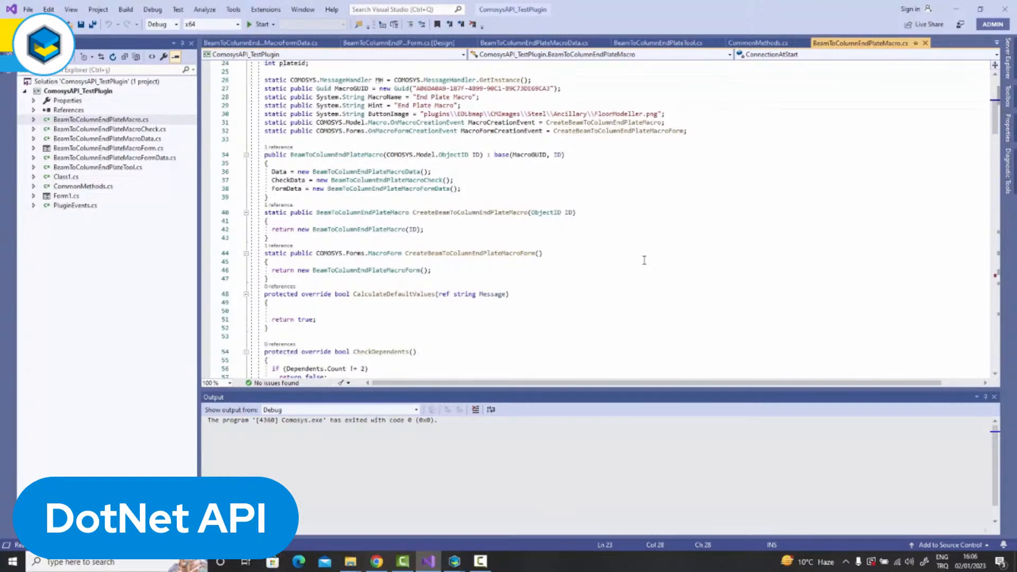
scroll(644, 261, down, 1)
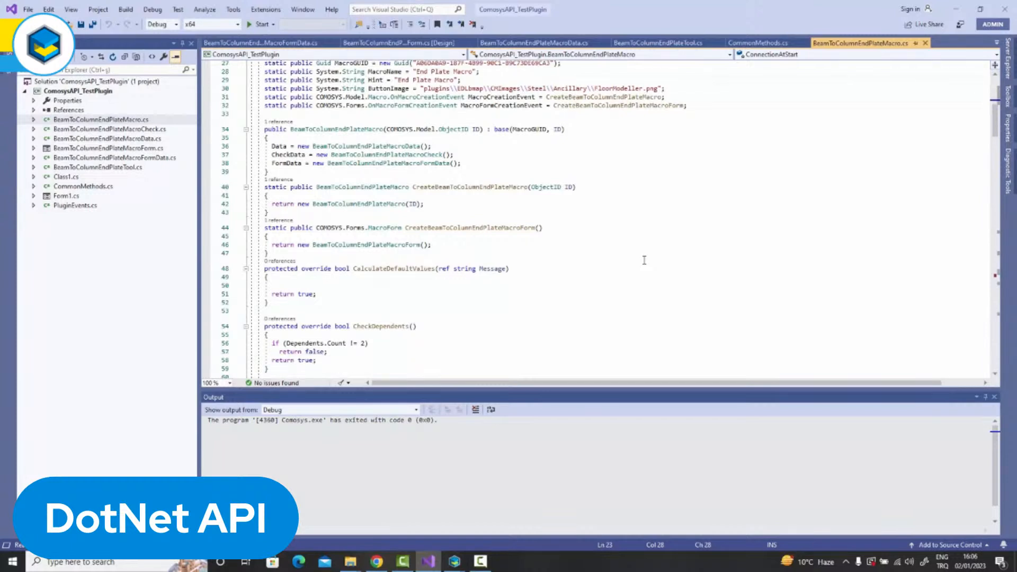
Review the CheckDependents and CheckFeasibility methods that validate the column and beam selected for the end plate macro.
scroll(644, 260, down, 2)
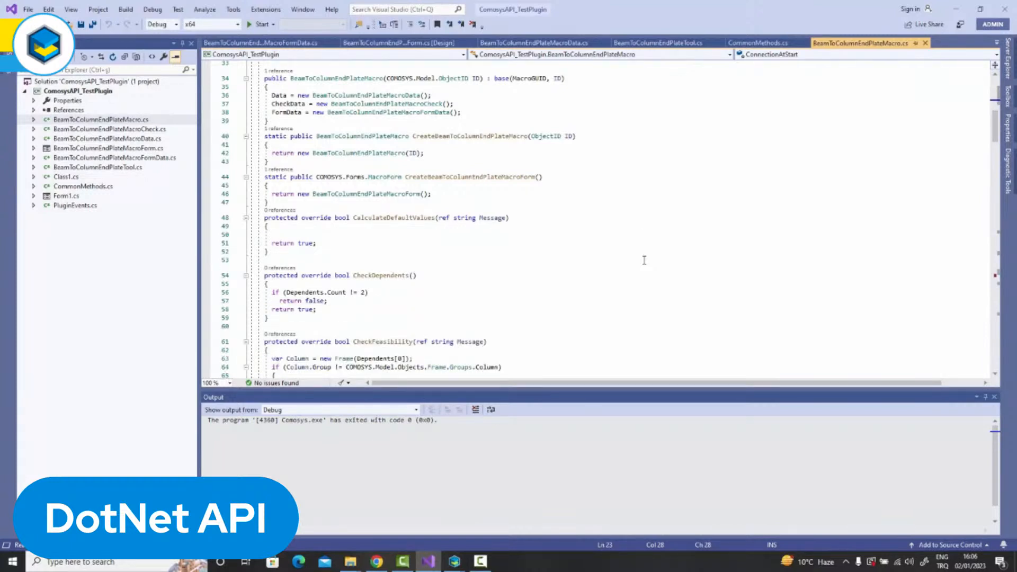
scroll(644, 260, down, 1)
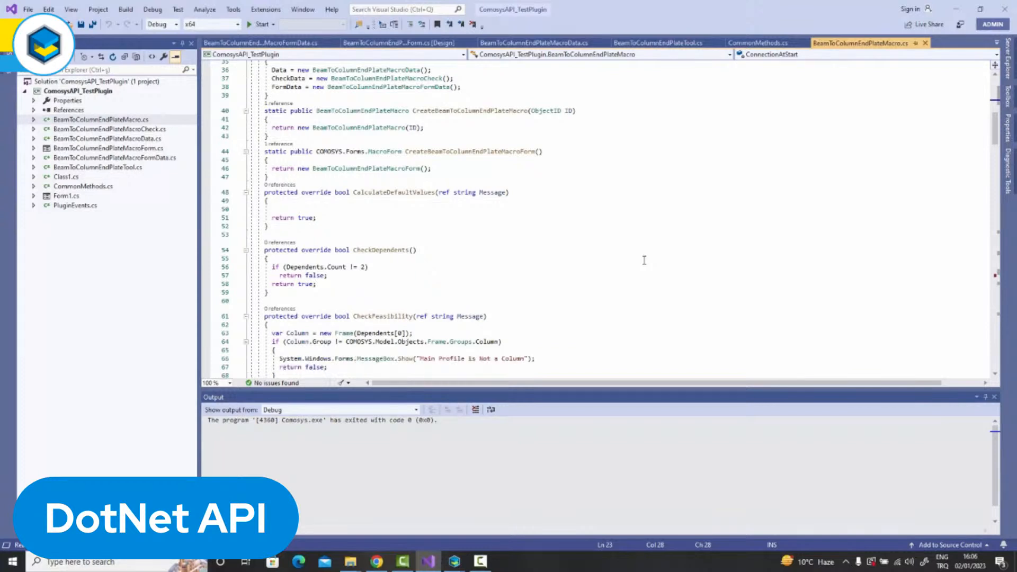
scroll(644, 260, down, 1)
scroll(644, 260, down, 1)
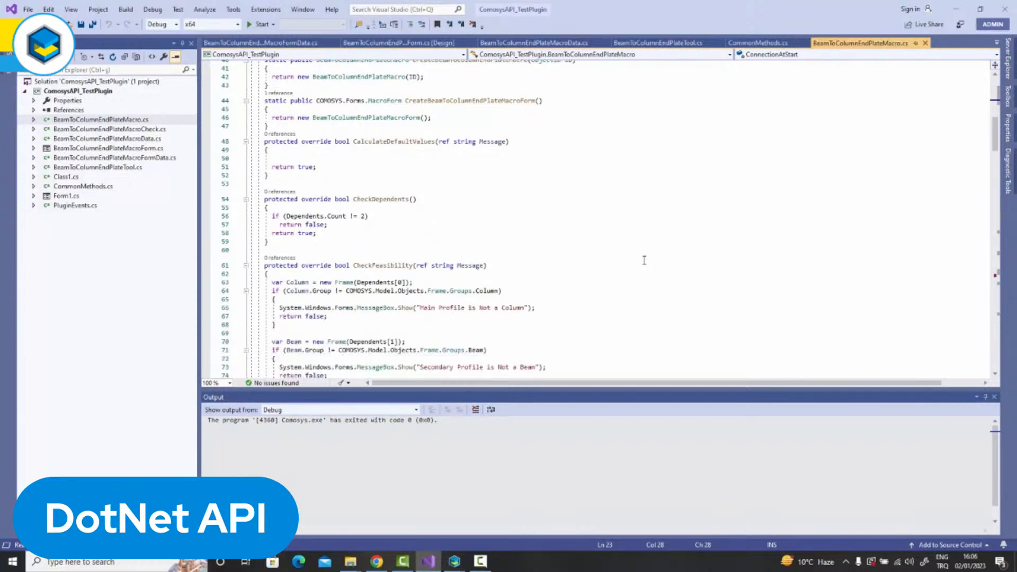
scroll(645, 260, down, 1)
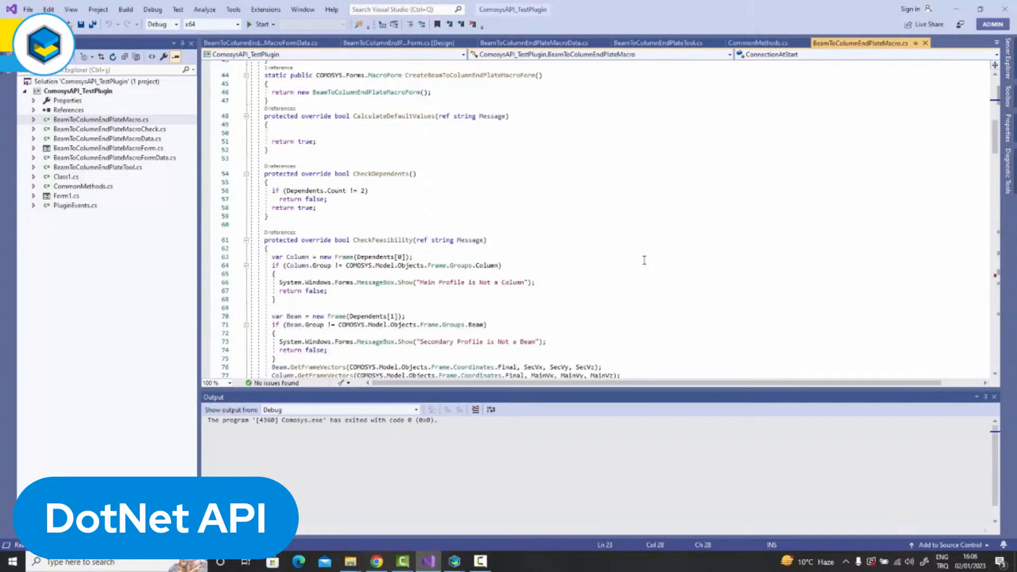
scroll(645, 261, down, 1)
scroll(644, 260, down, 1)
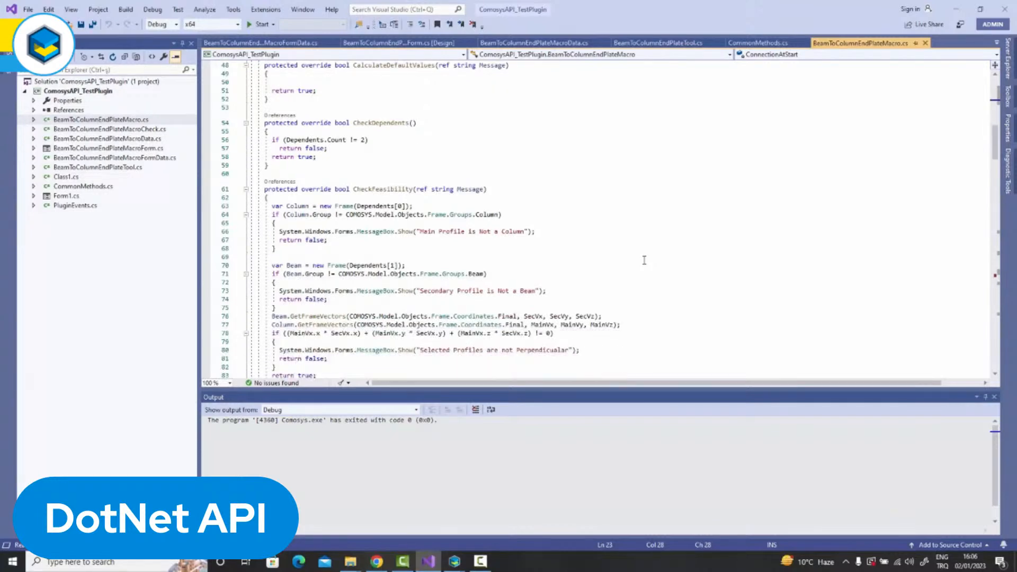
scroll(644, 260, down, 1)
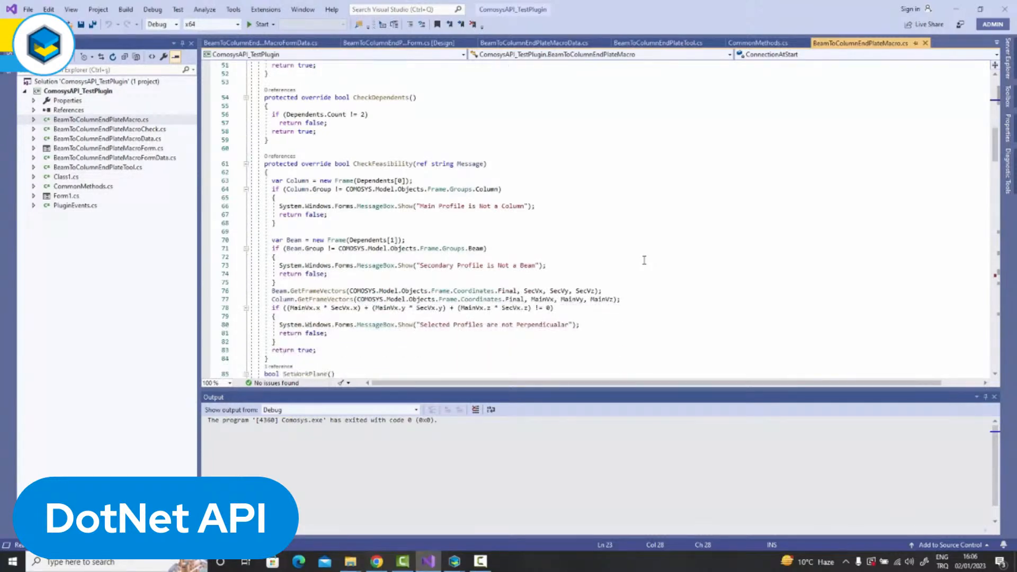
scroll(644, 261, down, 1)
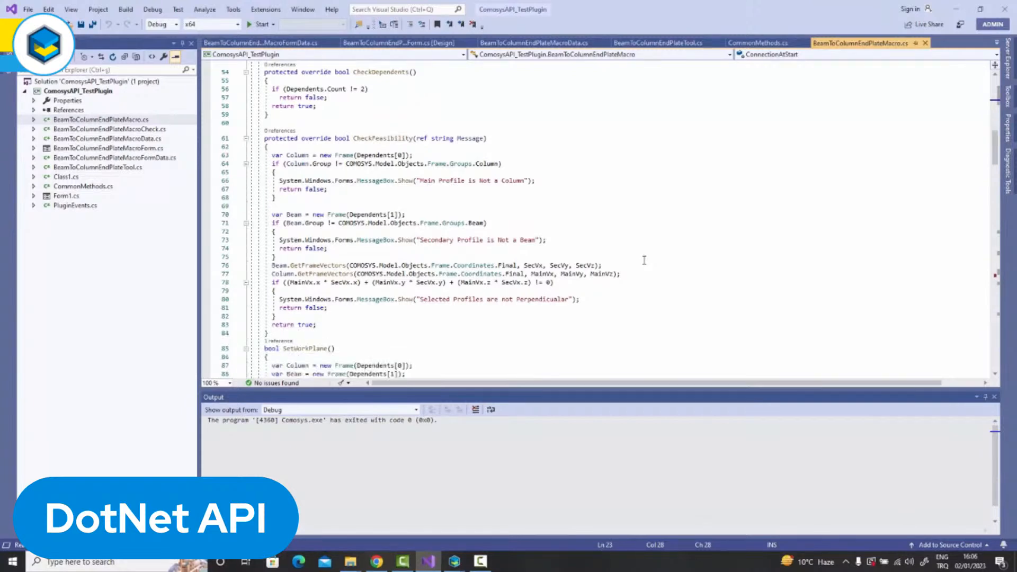
scroll(644, 260, down, 1)
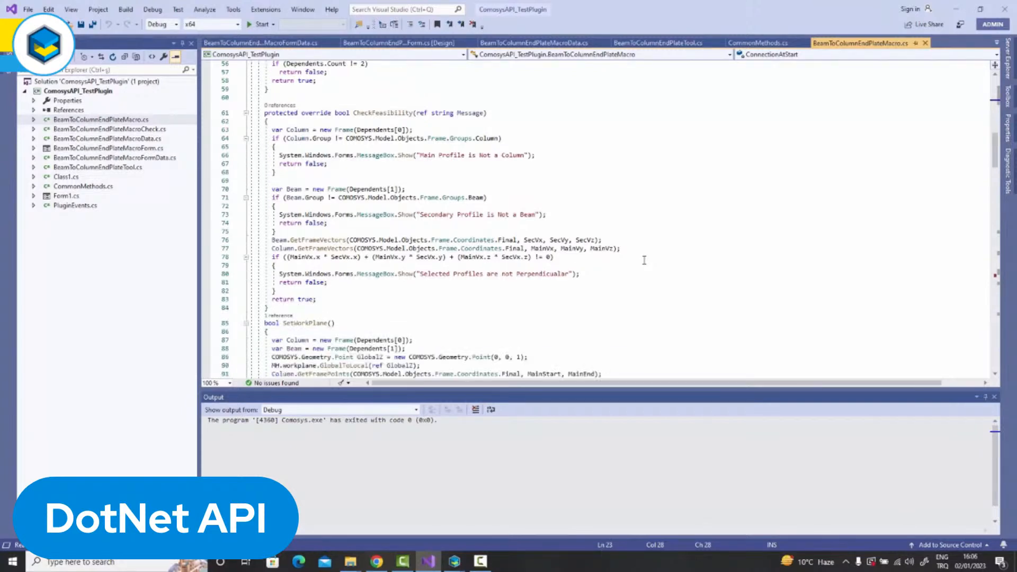
scroll(644, 260, down, 1)
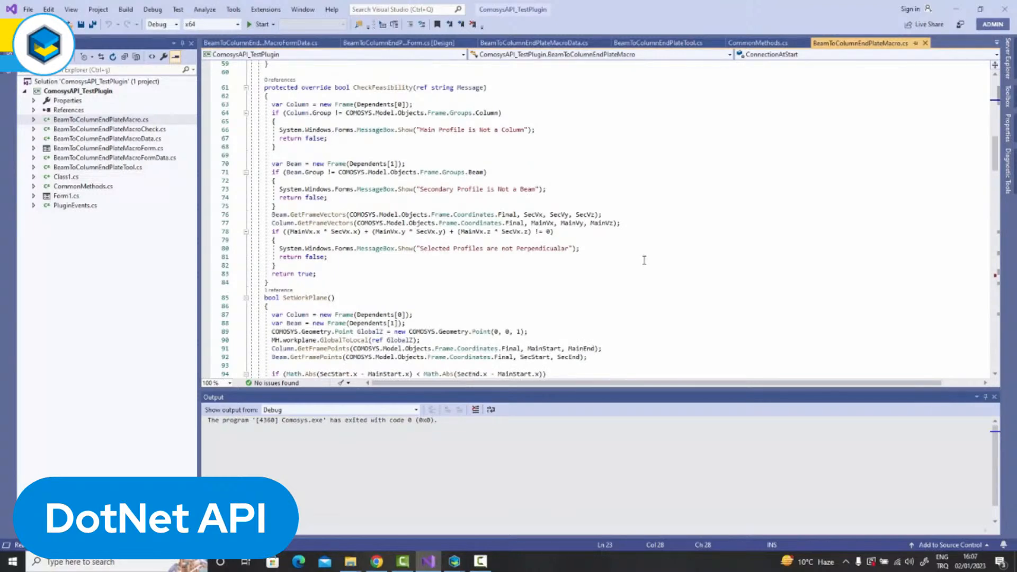
Examine the SetWorkPlane method, including its intersection point, connection end and axis direction calculations.
scroll(644, 260, down, 1)
scroll(644, 260, down, 1)
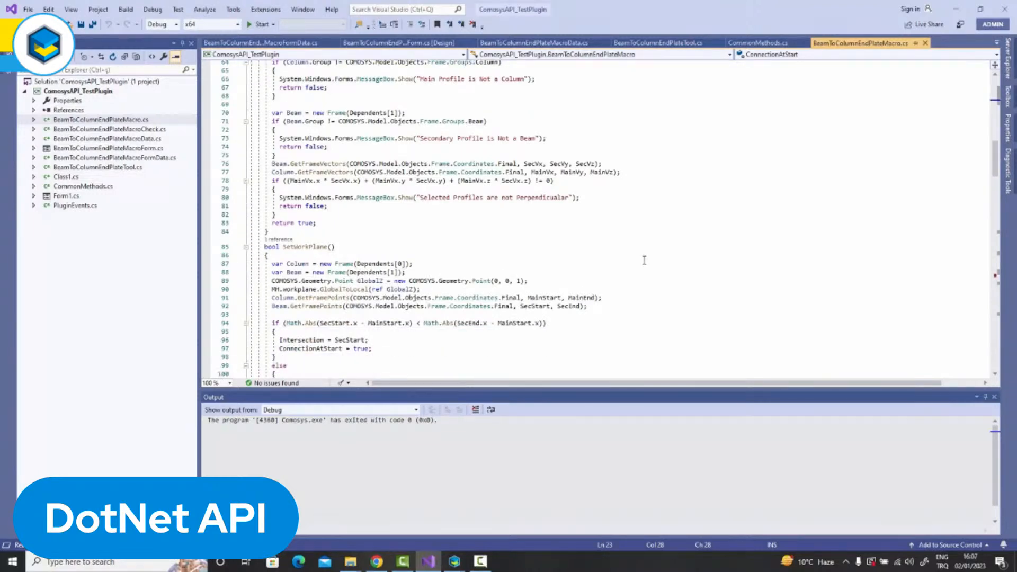
scroll(644, 261, down, 1)
scroll(644, 260, down, 1)
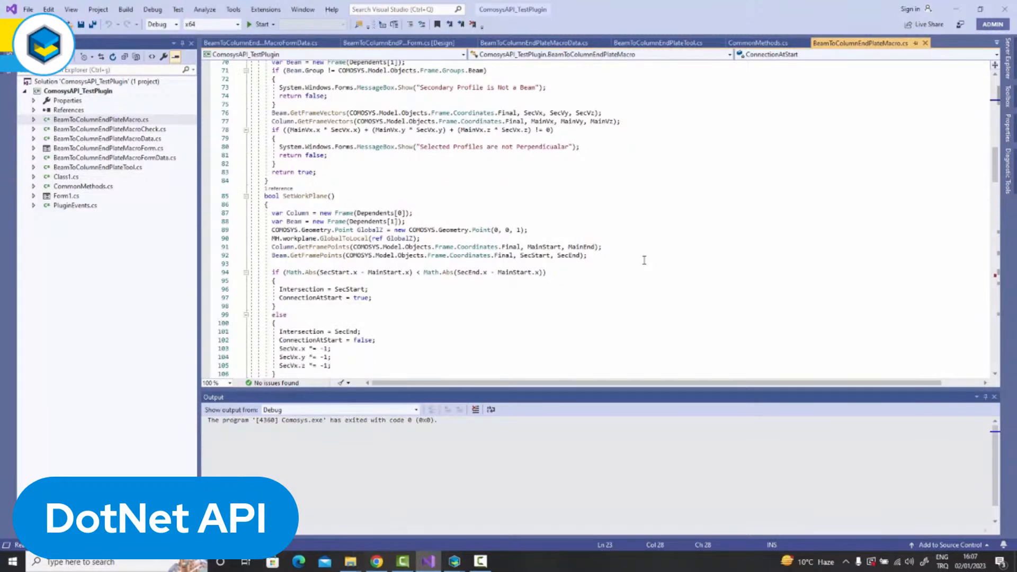
scroll(644, 260, down, 1)
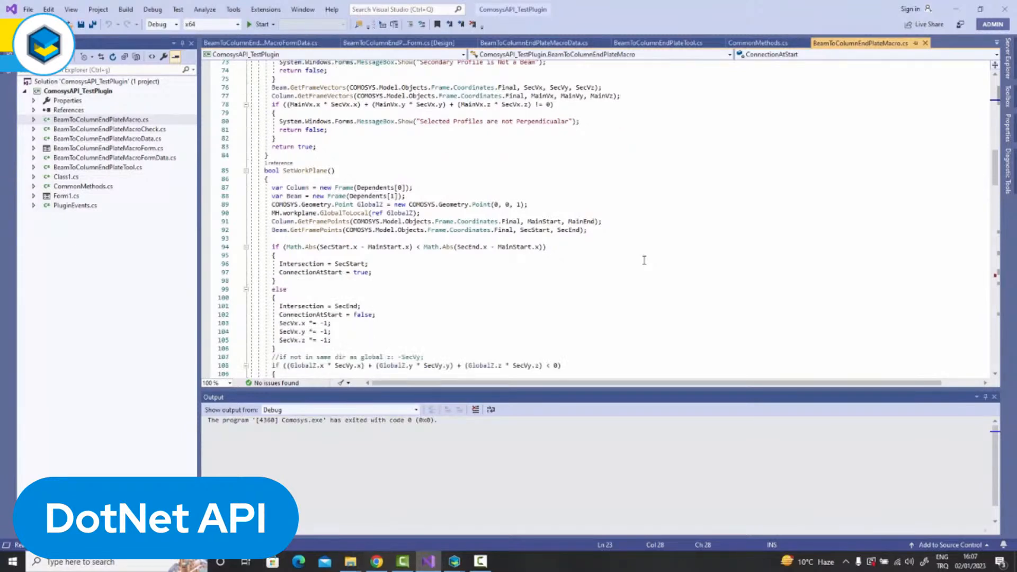
scroll(650, 260, down, 1)
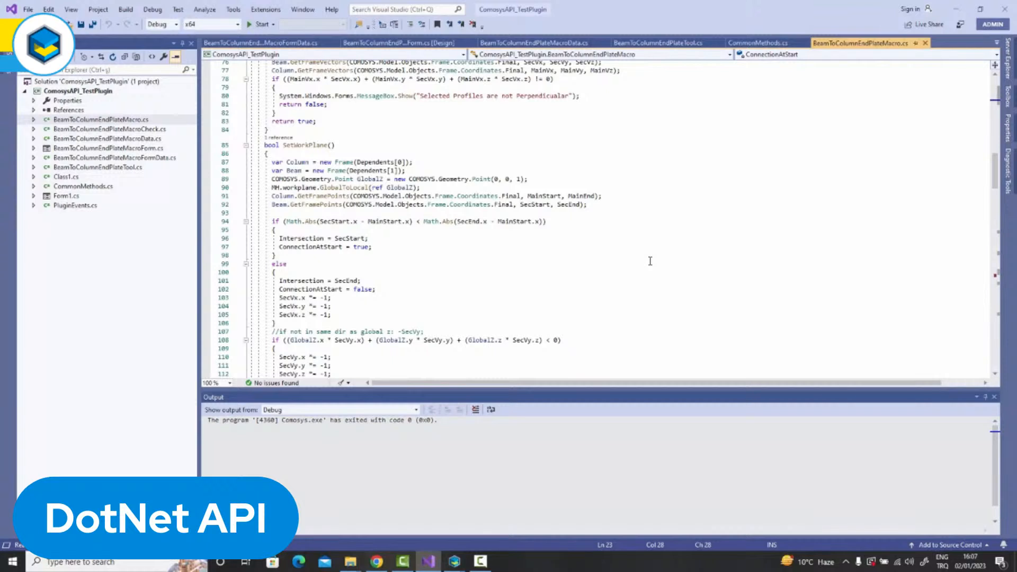
scroll(649, 260, down, 1)
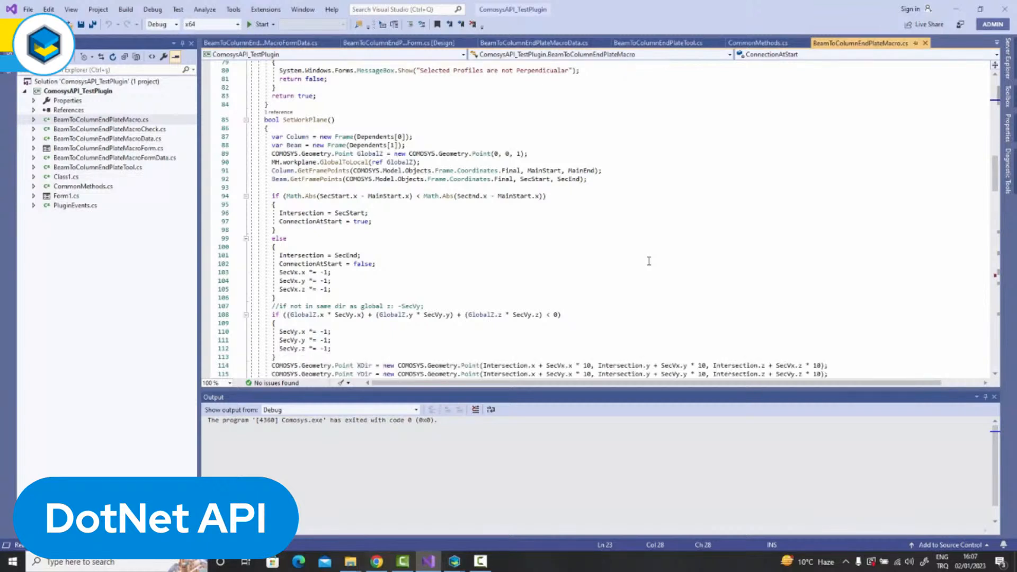
scroll(649, 260, down, 2)
scroll(649, 261, down, 2)
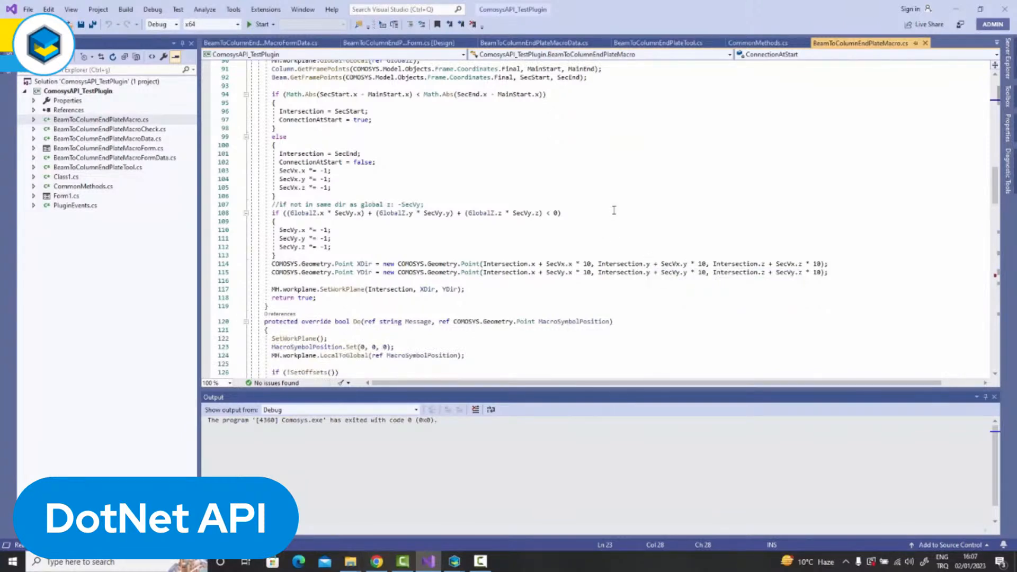
Review the Do method's offset, plate, weld and bolt calls and the SetOffsets method's beam offset code.
scroll(614, 211, down, 2)
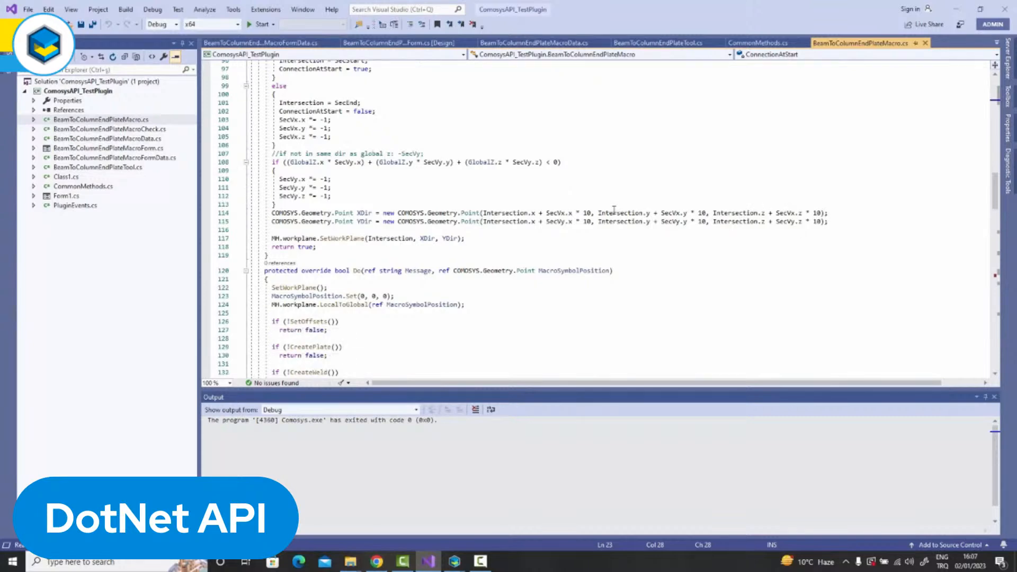
scroll(614, 210, down, 1)
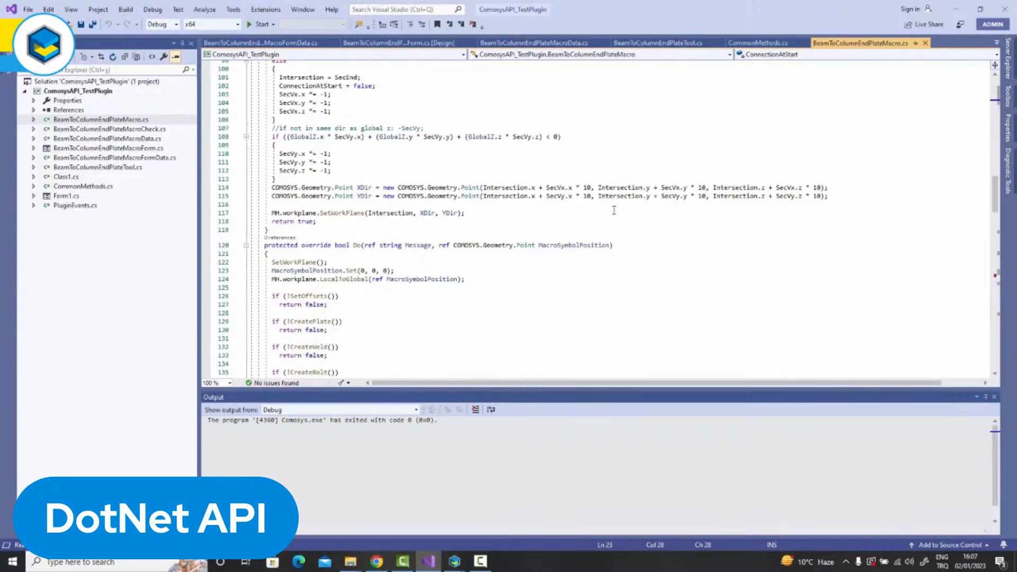
scroll(614, 210, down, 1)
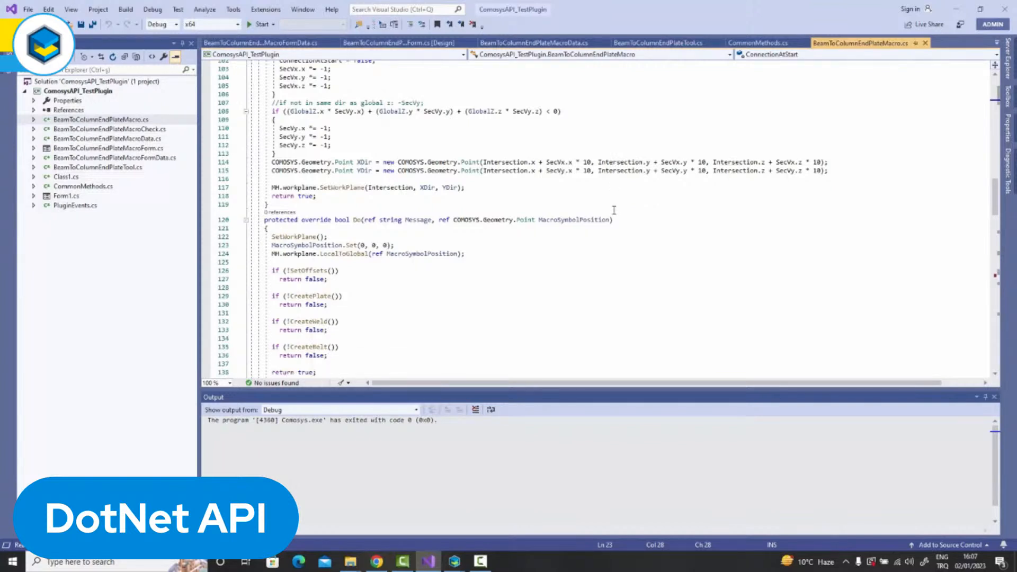
scroll(614, 211, down, 1)
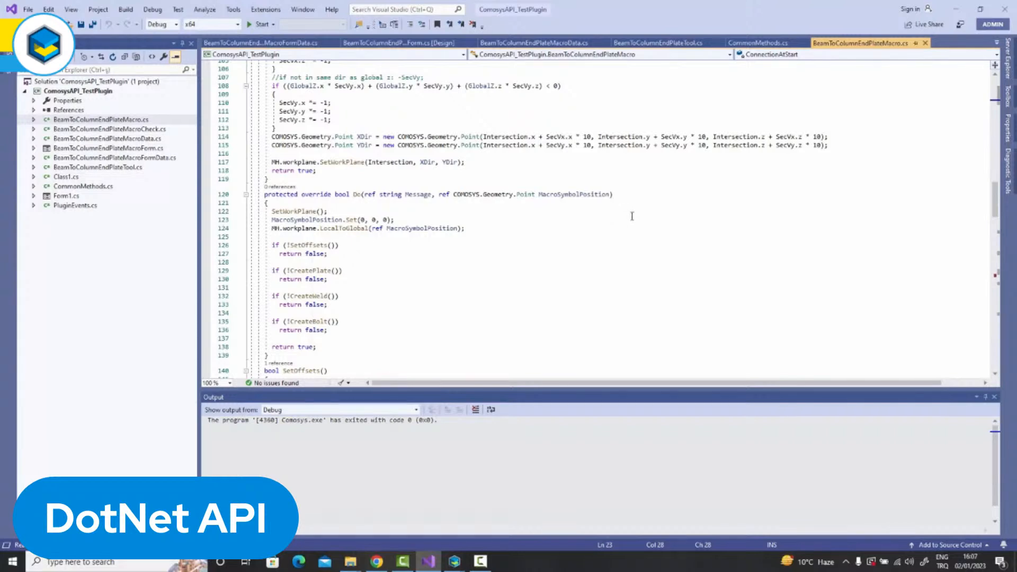
scroll(631, 215, down, 1)
scroll(630, 215, down, 1)
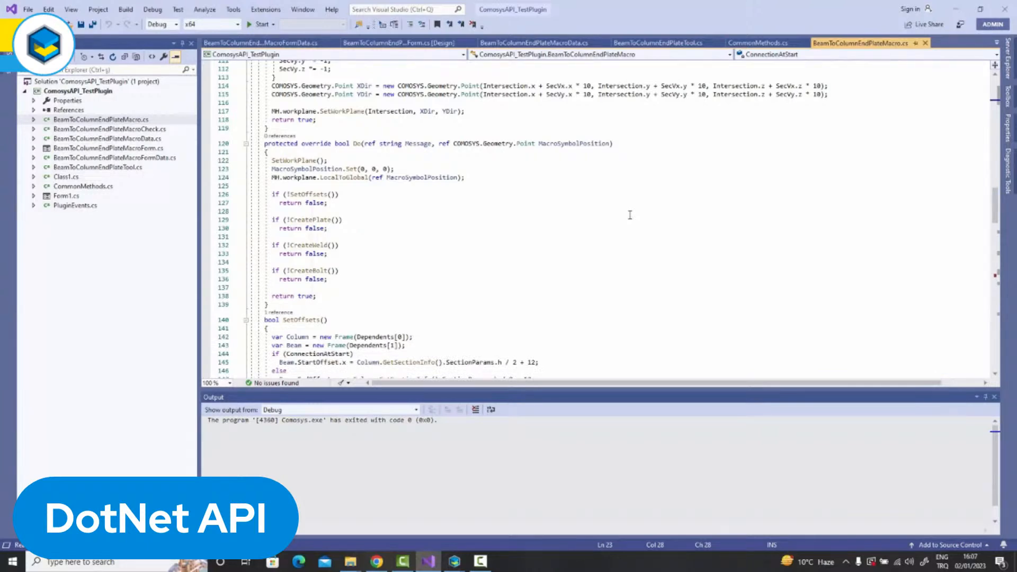
scroll(630, 215, down, 2)
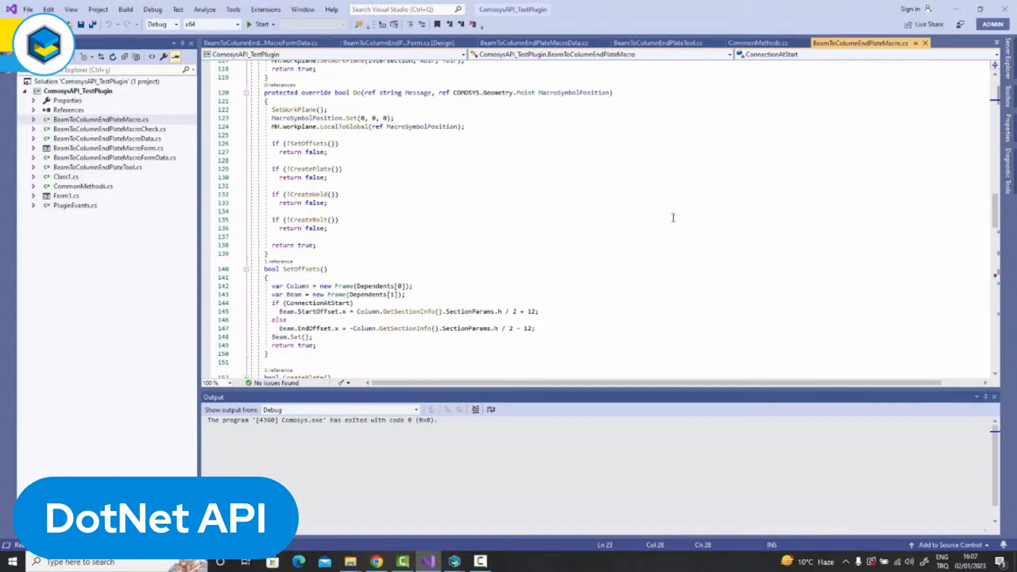
Review the SetOffsets method's start and end beam offset code down to the beginning of the CreatePlate method.
scroll(673, 217, down, 1)
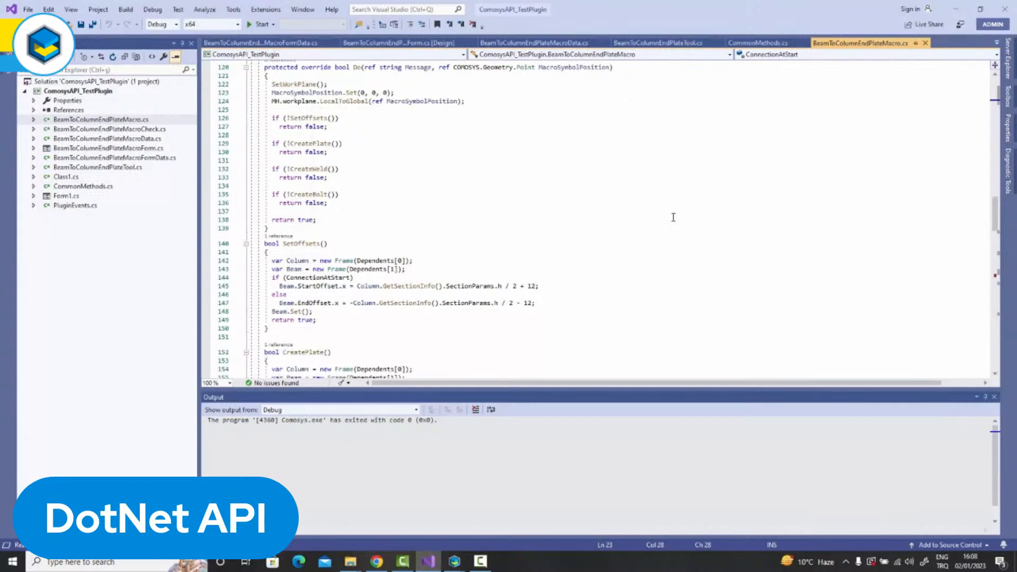
scroll(673, 218, down, 1)
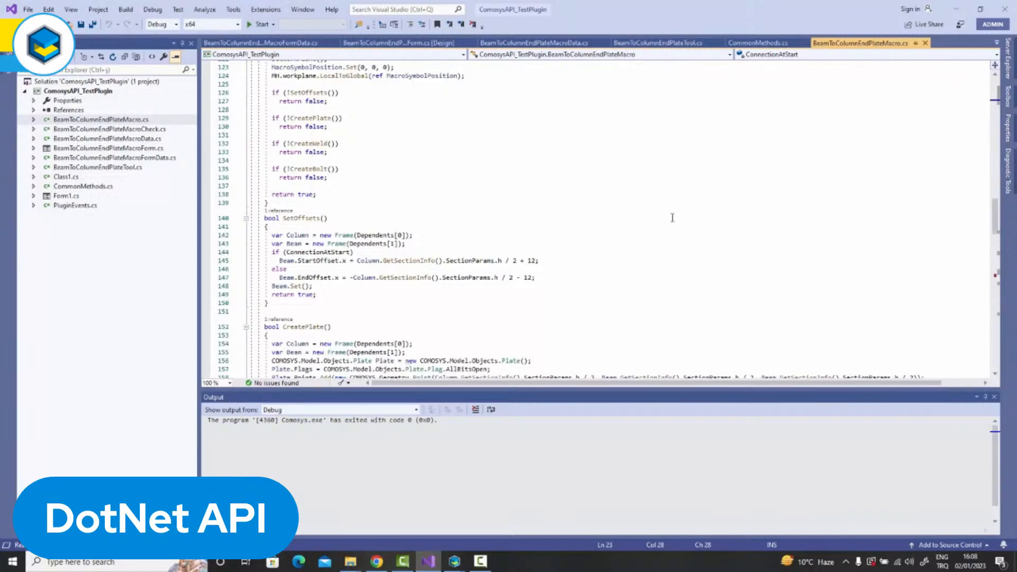
scroll(672, 218, down, 1)
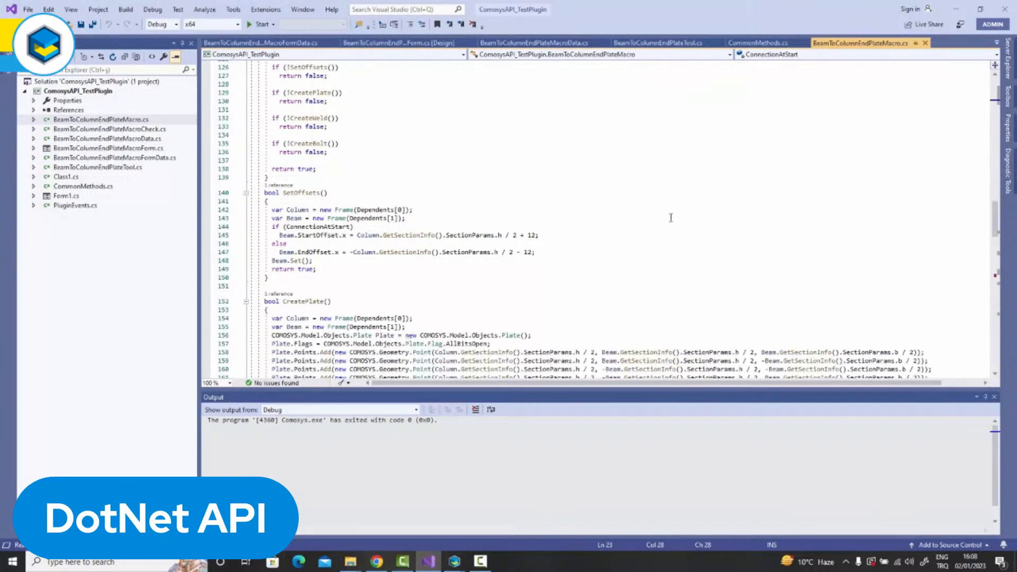
scroll(667, 216, down, 1)
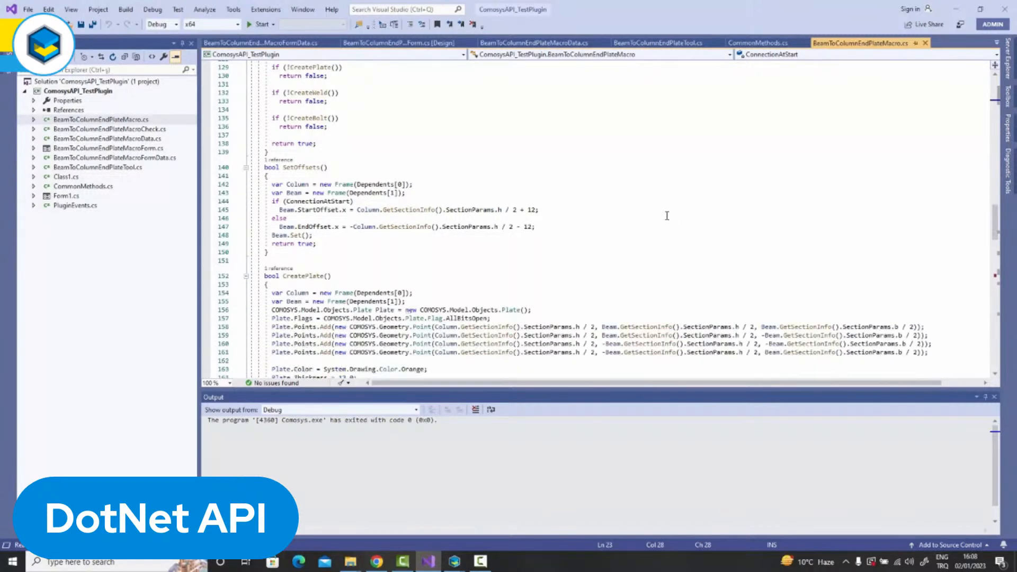
scroll(667, 216, down, 1)
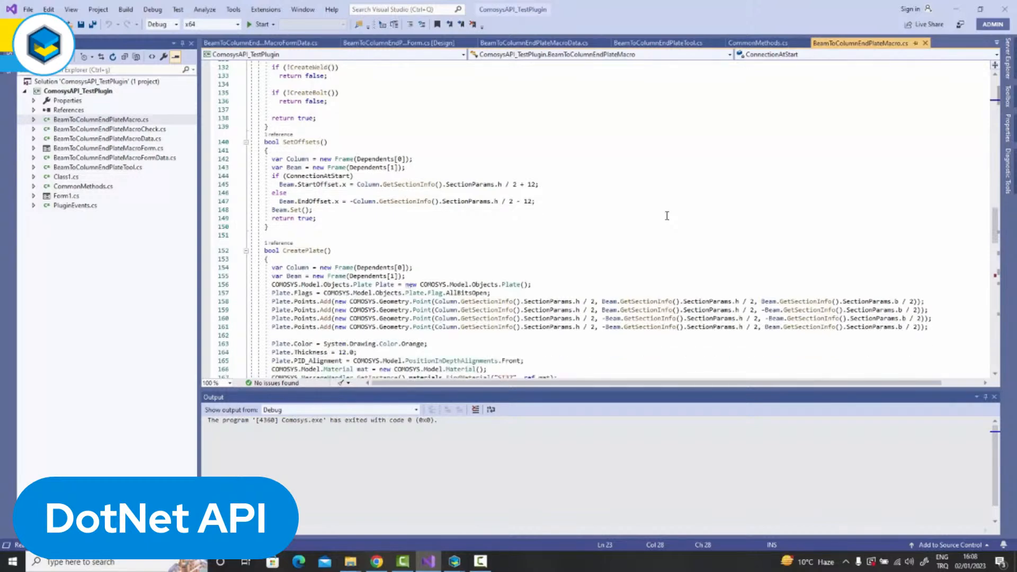
scroll(667, 216, down, 1)
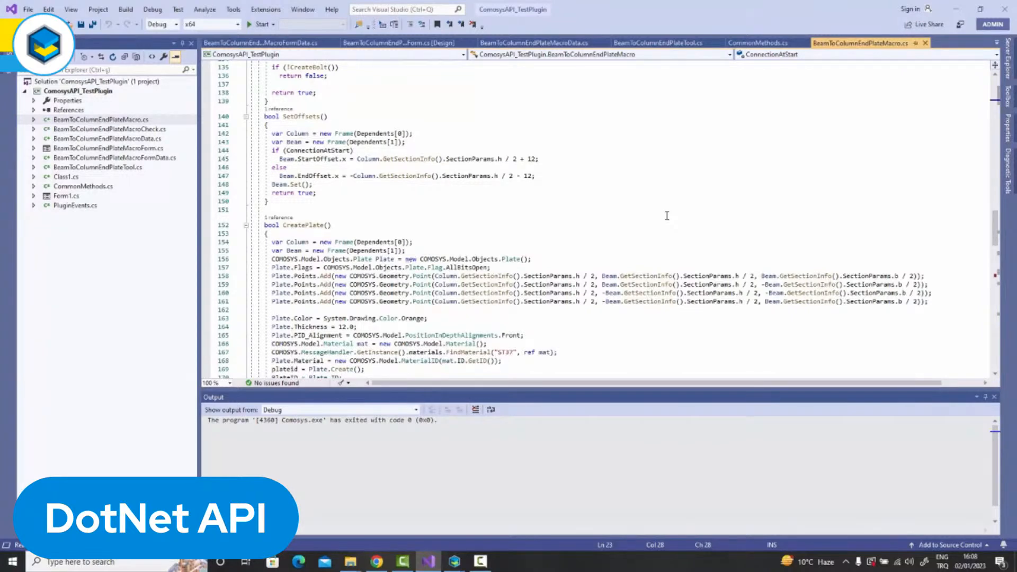
scroll(667, 216, down, 1)
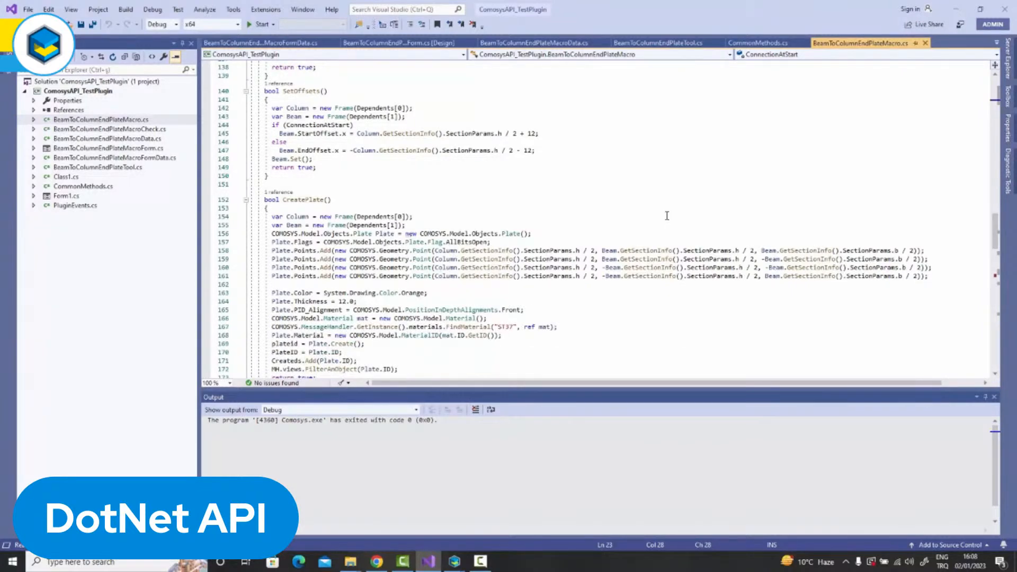
Examine the CreatePlate method's corner points, thickness and material assignments, and the CreateWeld method's weld settings.
scroll(667, 216, down, 1)
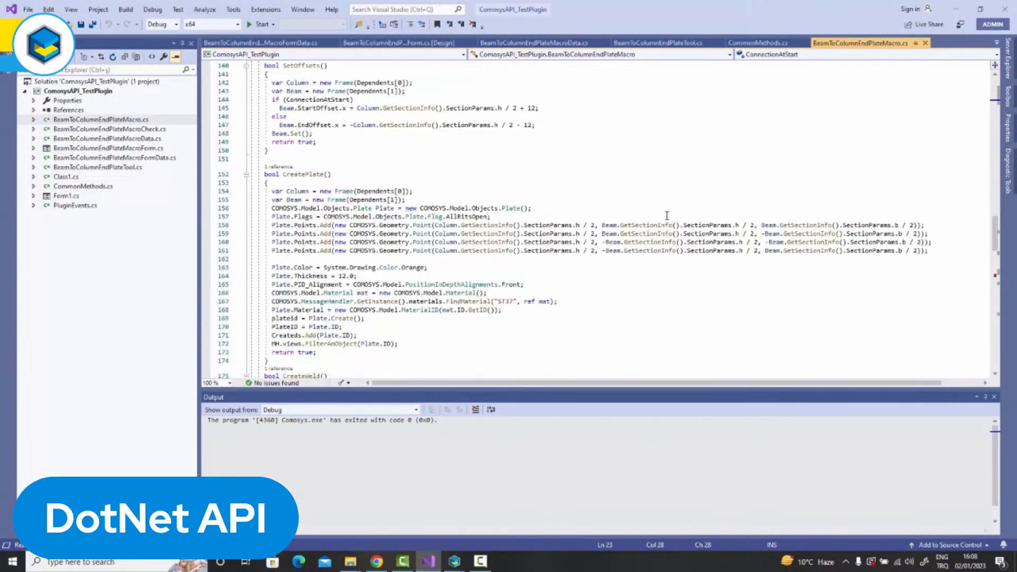
scroll(667, 215, down, 1)
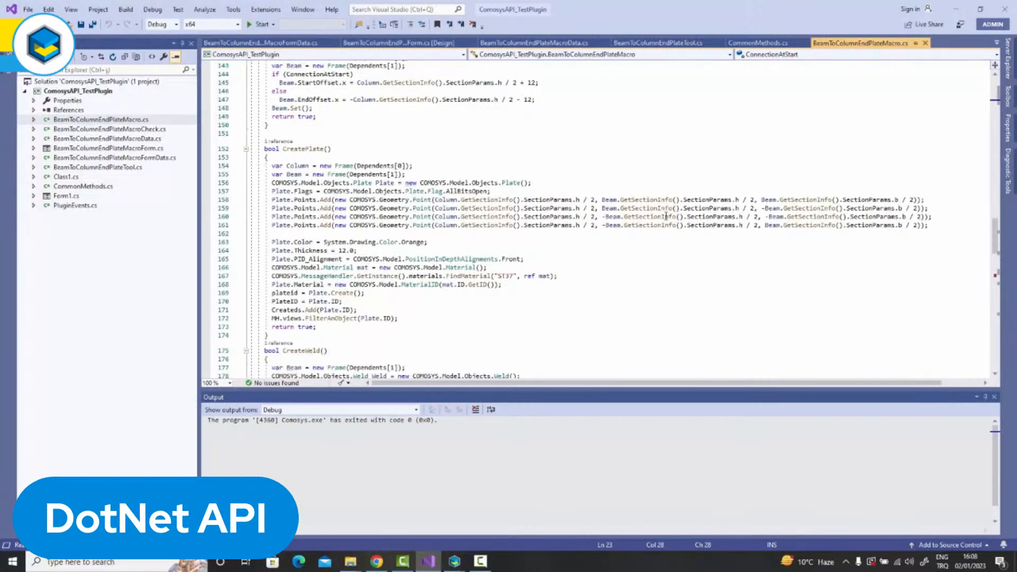
scroll(667, 216, down, 1)
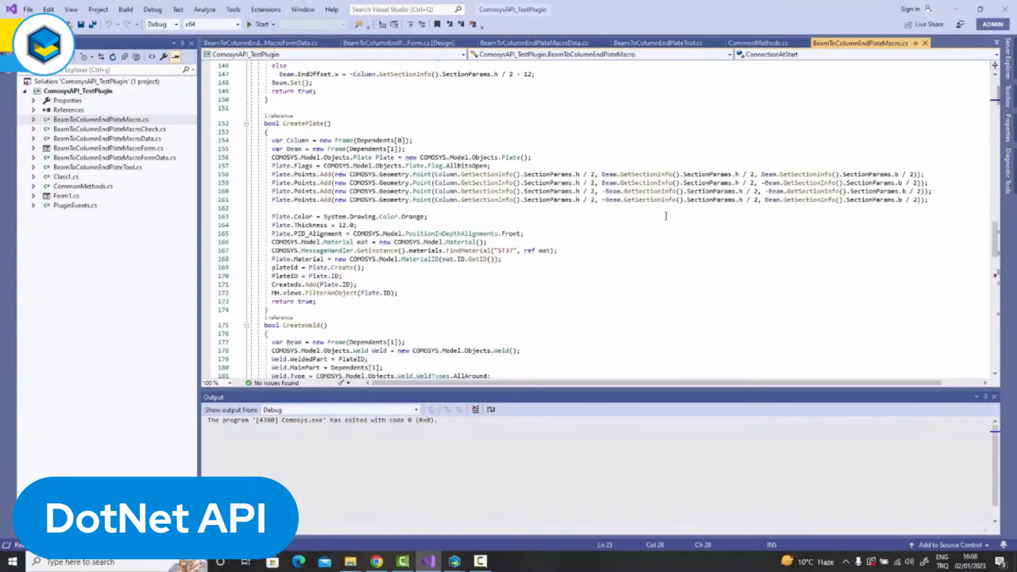
scroll(666, 216, down, 1)
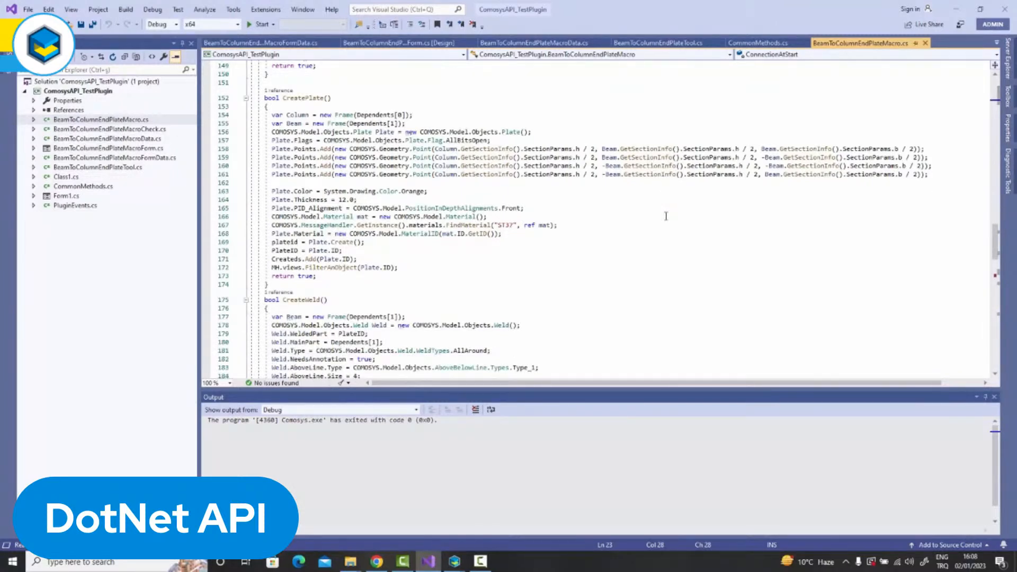
scroll(666, 217, down, 1)
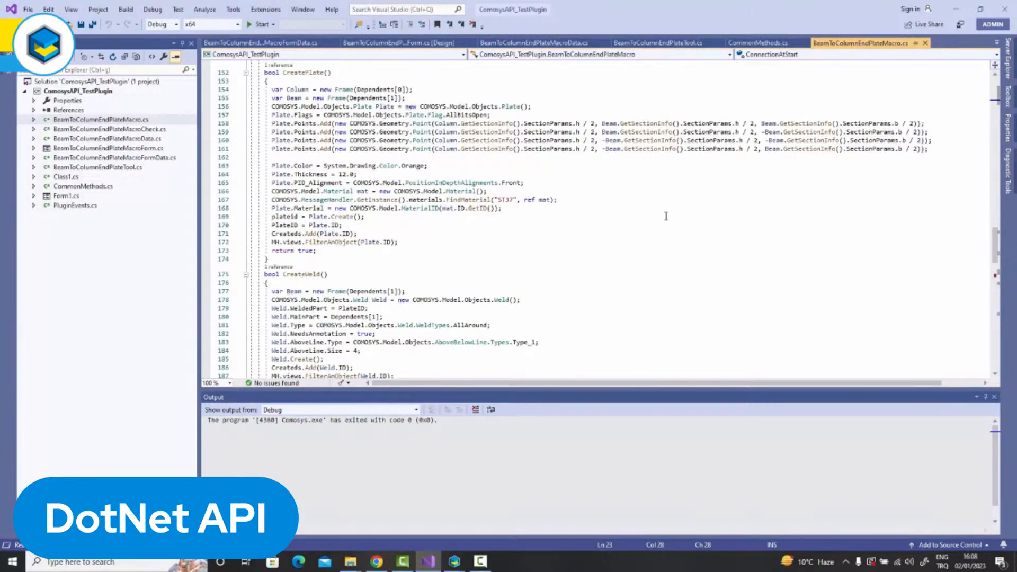
scroll(666, 216, down, 1)
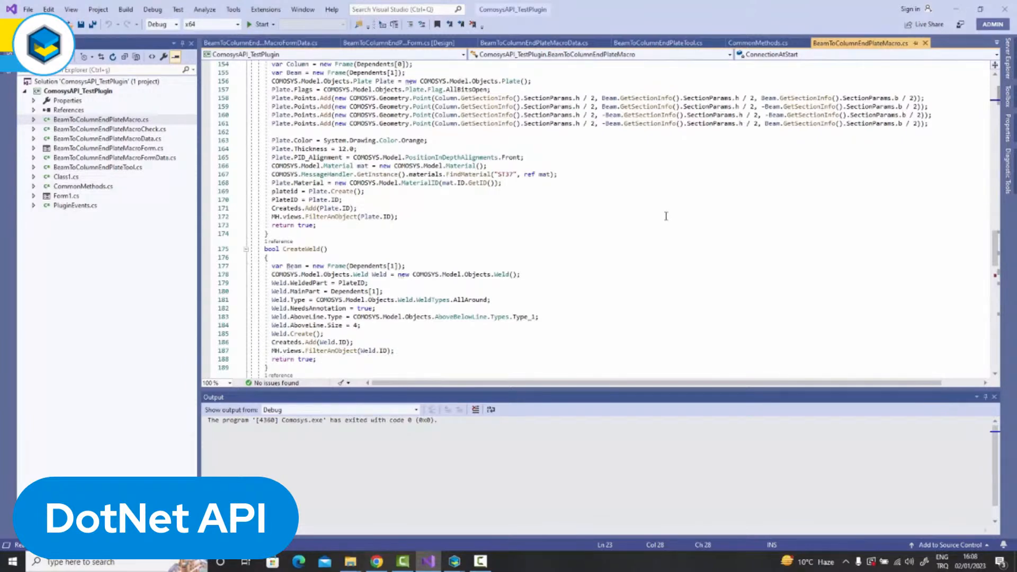
scroll(666, 216, down, 1)
scroll(666, 216, down, 4)
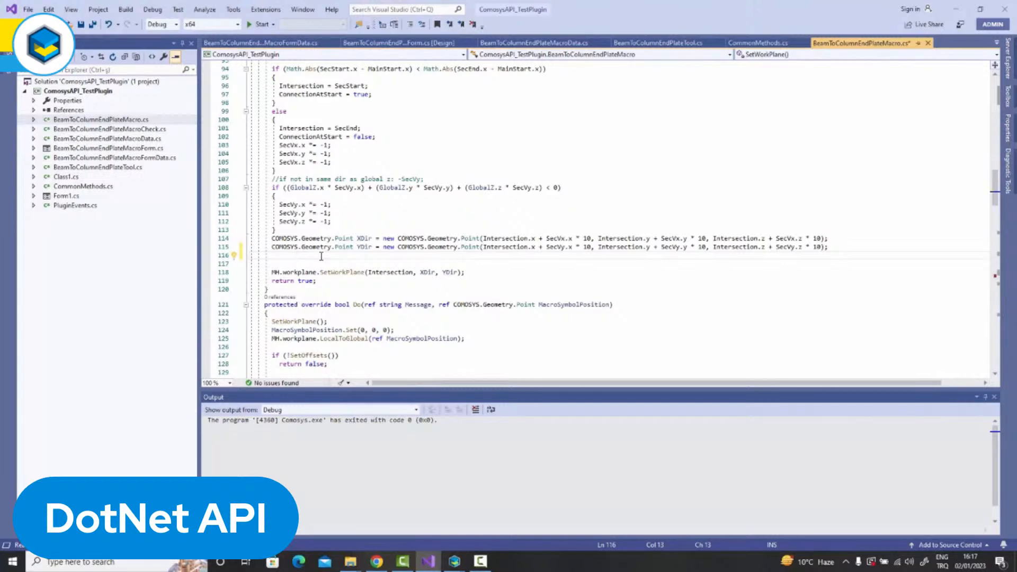
Enter the expression COMOSYS.Model.Disciplines.Electrical on the blank line below the YDir declaration in the SetWorkPlane method.
text(COMO)
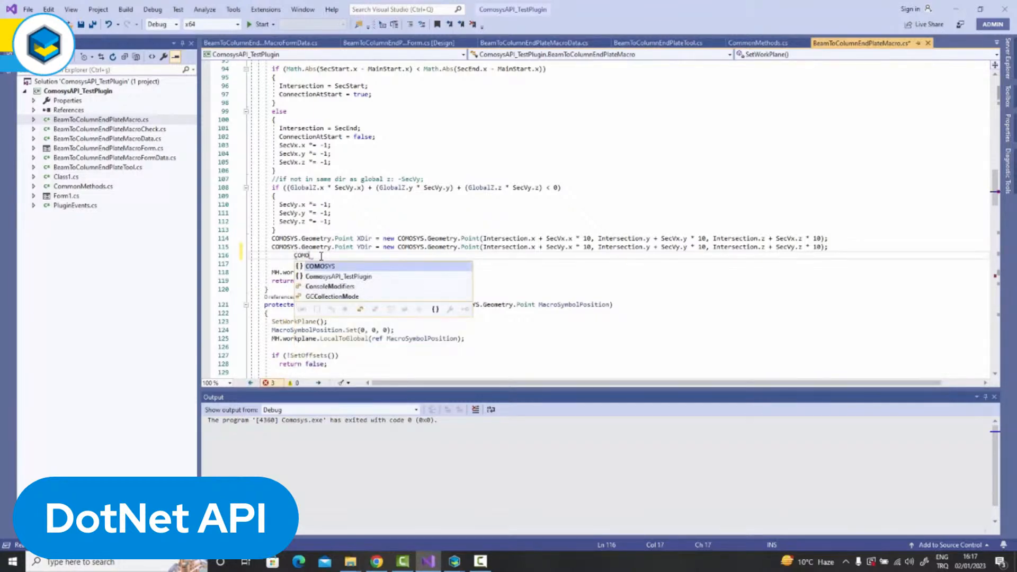
text(SYS.Model)
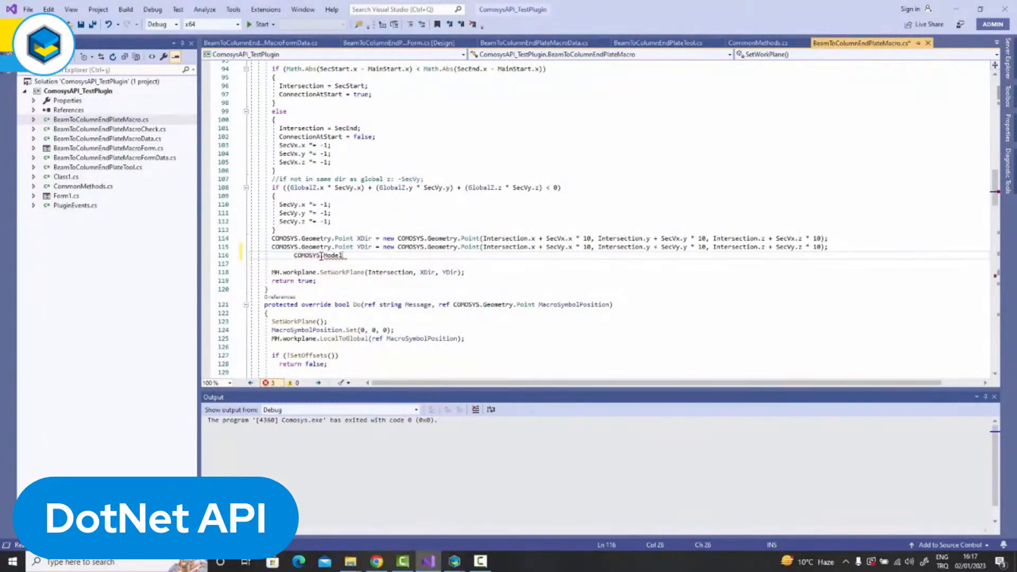
text(.)
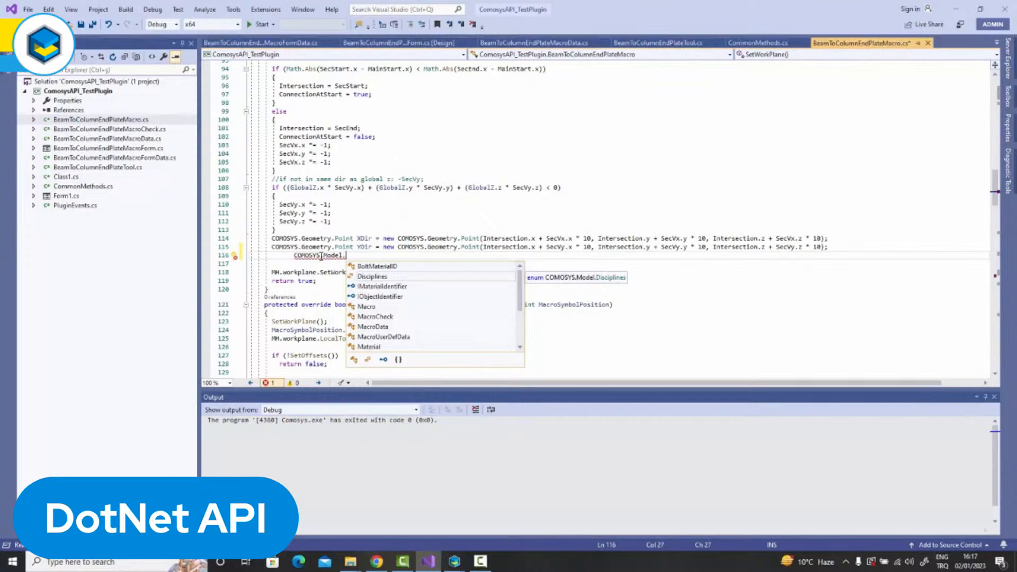
text(Dis)
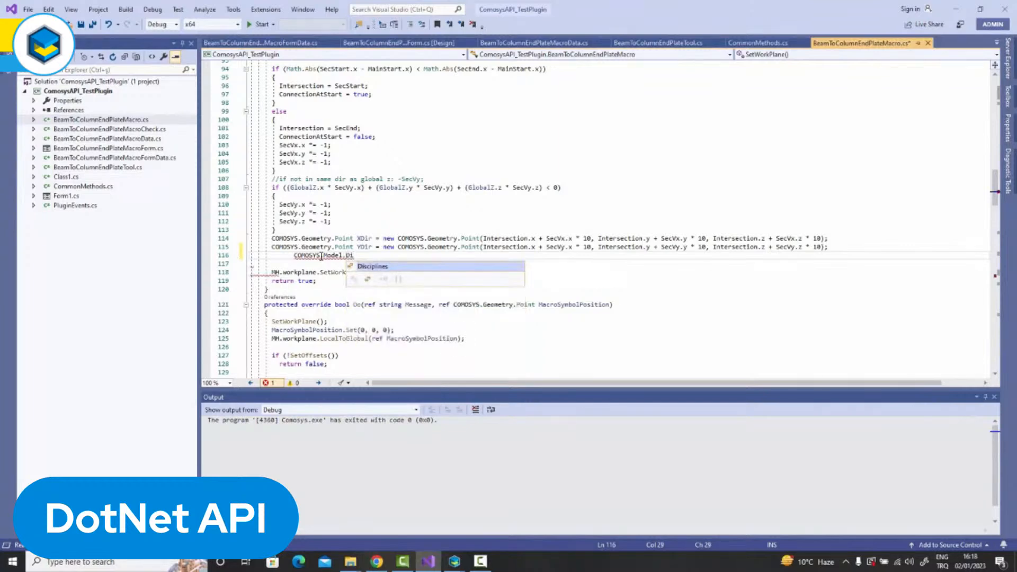
key(Tab)
text(.)
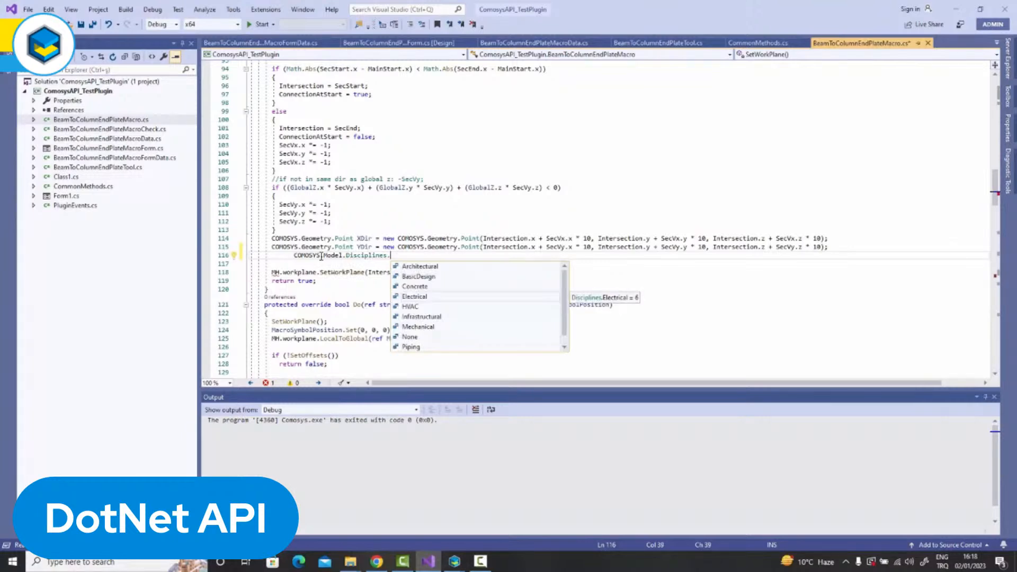
key(Down)
key(Up)
key(Up)
key(Down)
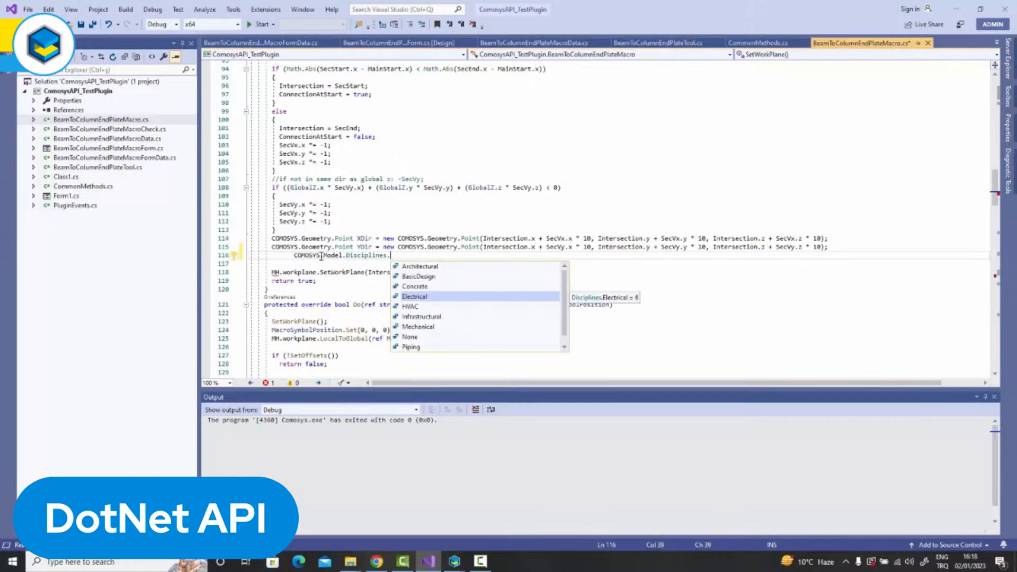
key(Tab)
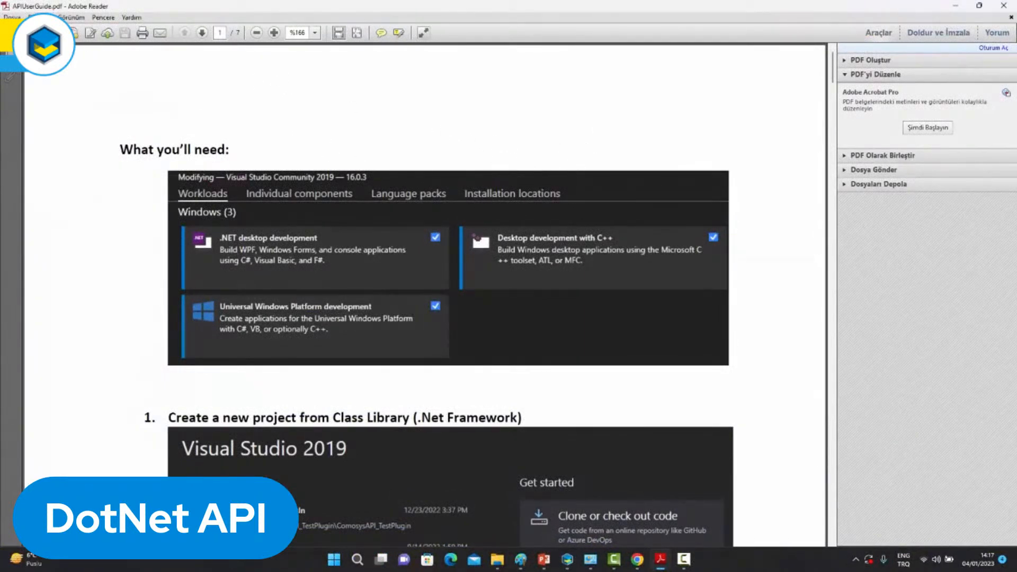
In APIUserGuide.pdf in Adobe Reader, read the required Visual Studio workloads and the instructions for creating a Class Library project.
scroll(448, 186, down, 2)
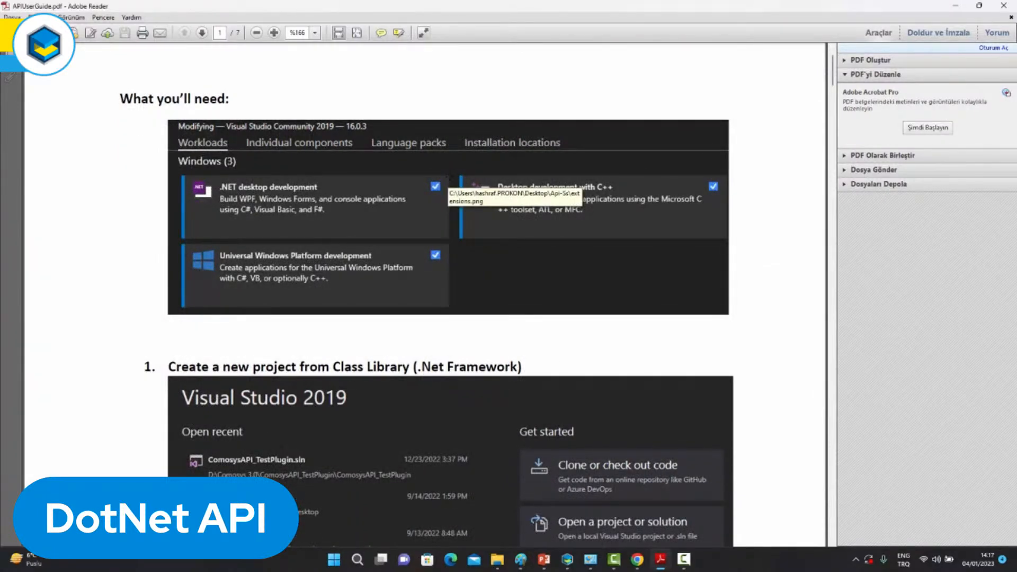
scroll(450, 177, down, 6)
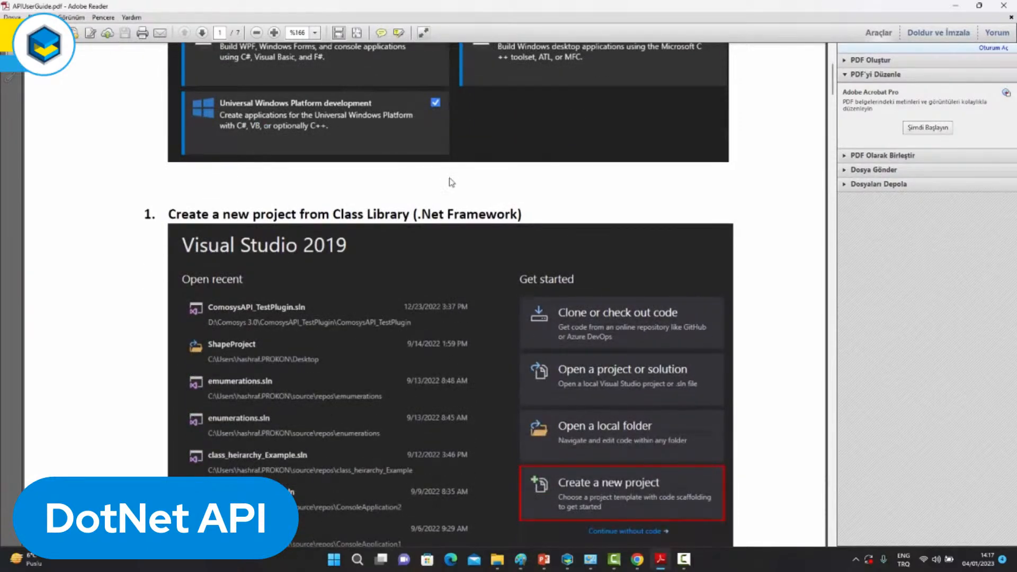
scroll(449, 176, down, 3)
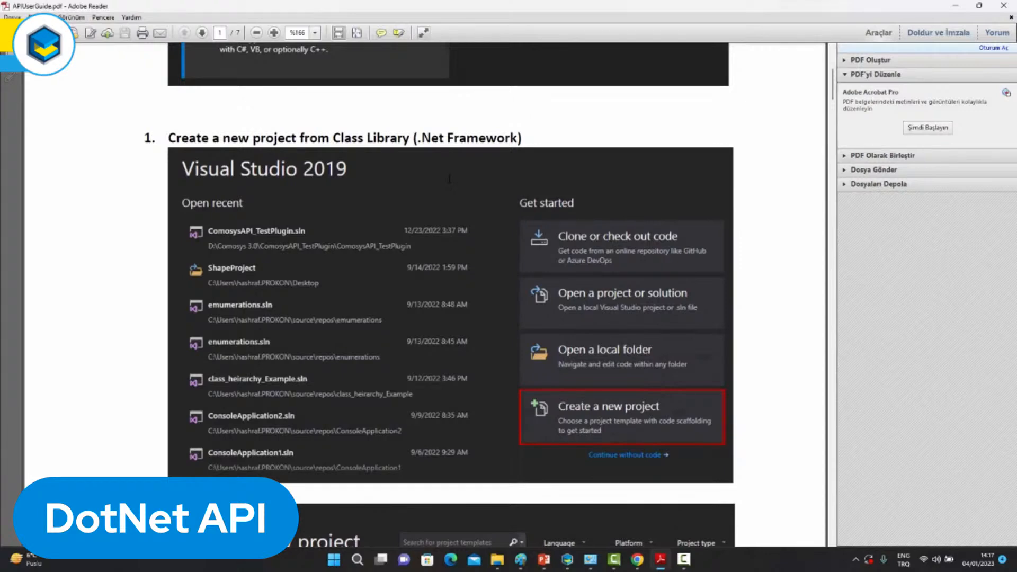
scroll(449, 179, down, 10)
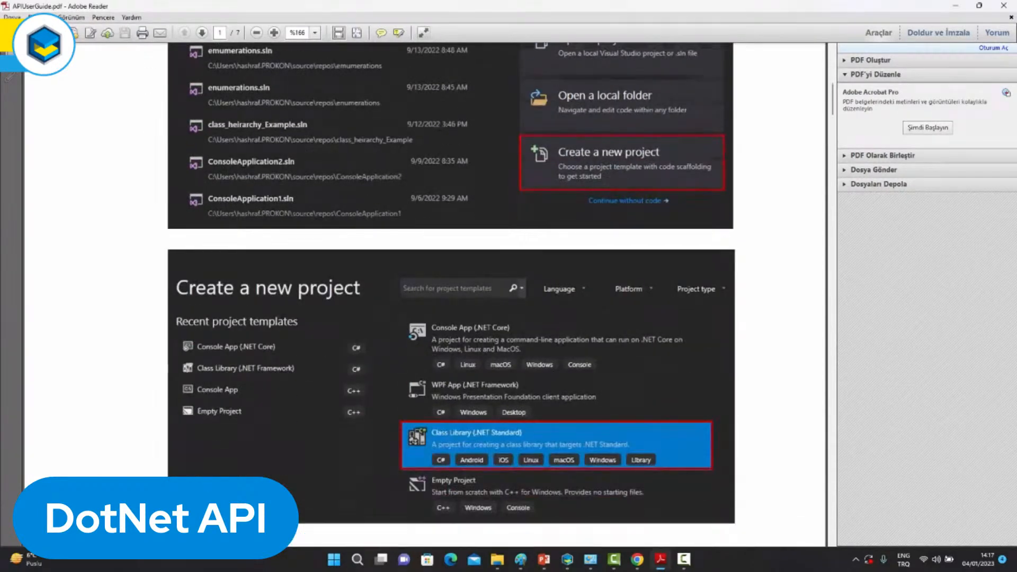
scroll(443, 182, down, 2)
scroll(443, 182, down, 7)
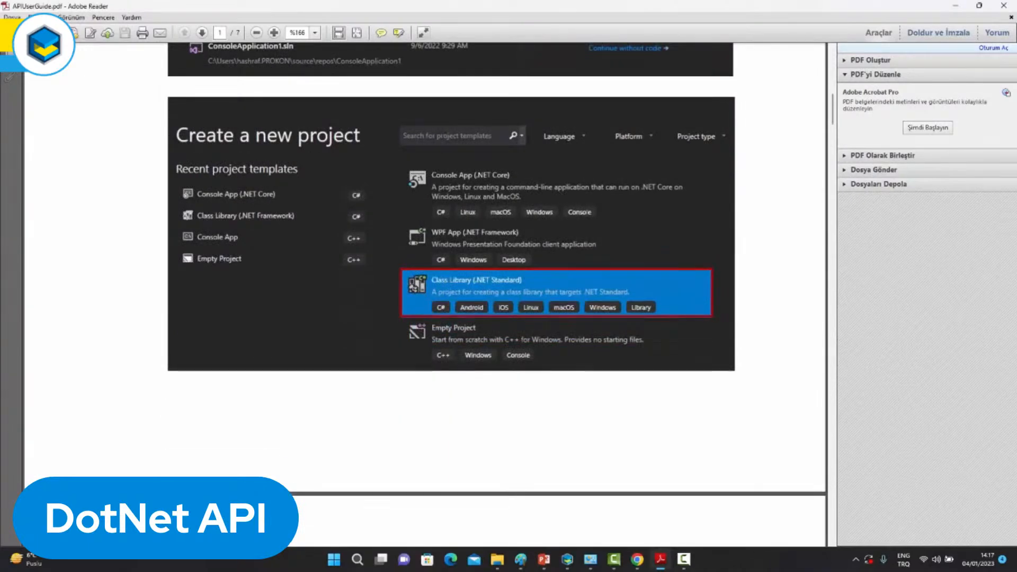
scroll(442, 189, down, 3)
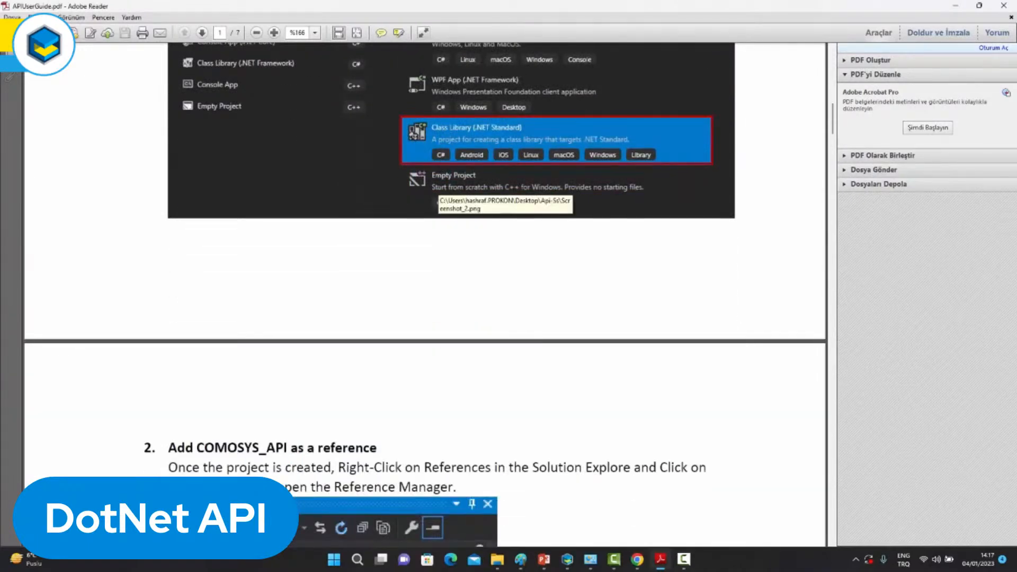
Read the guide's section on adding COMOSYS_API as a project reference, through to the start of the .dll deployment section.
scroll(441, 189, down, 3)
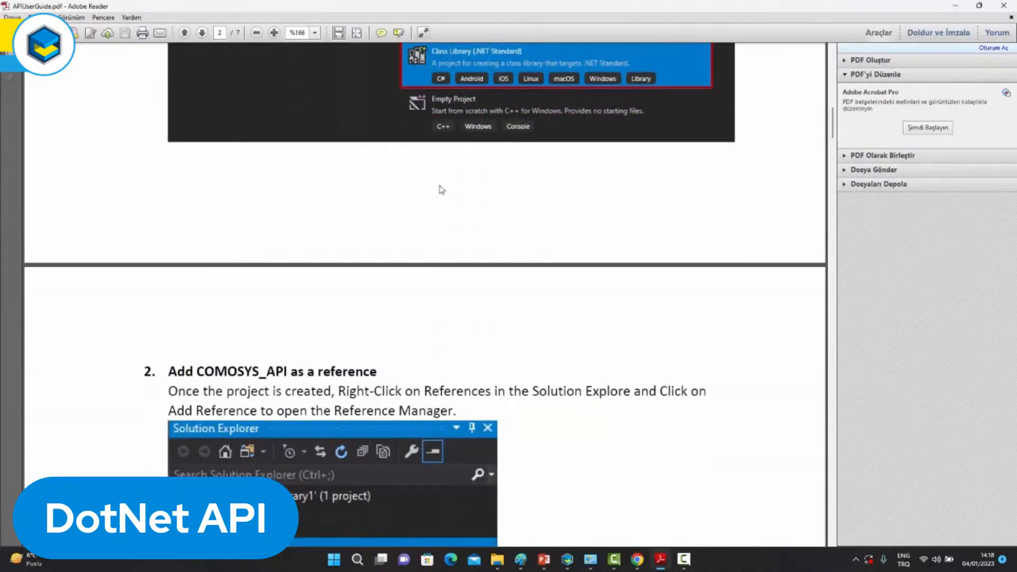
scroll(442, 190, down, 7)
scroll(442, 193, down, 7)
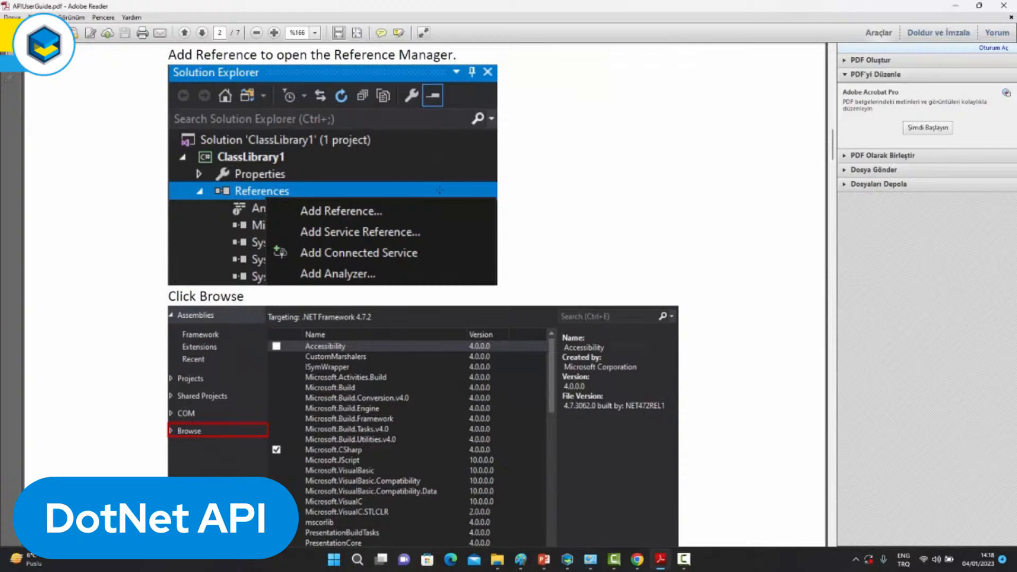
scroll(428, 189, down, 4)
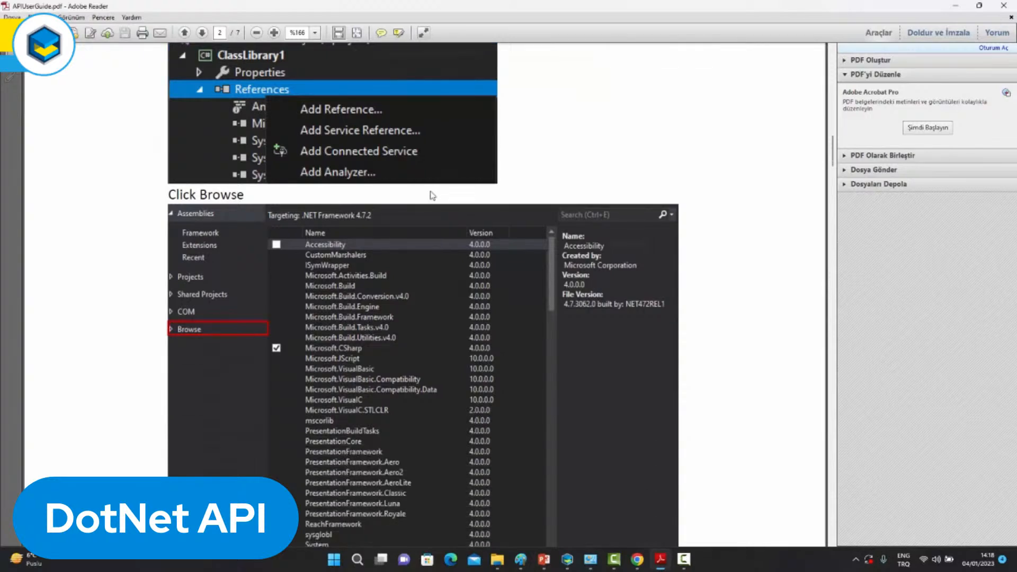
scroll(432, 195, down, 3)
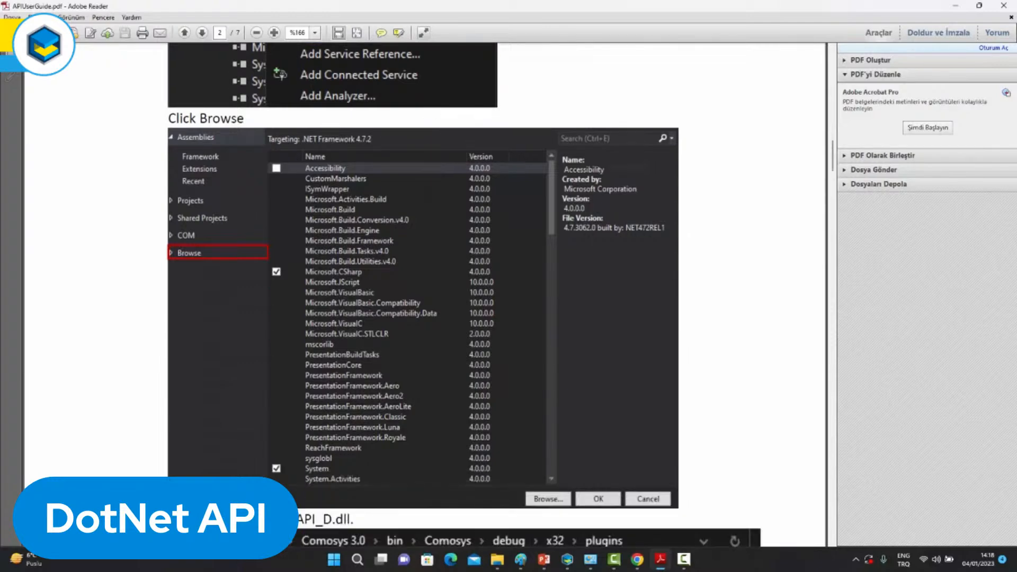
scroll(463, 295, down, 4)
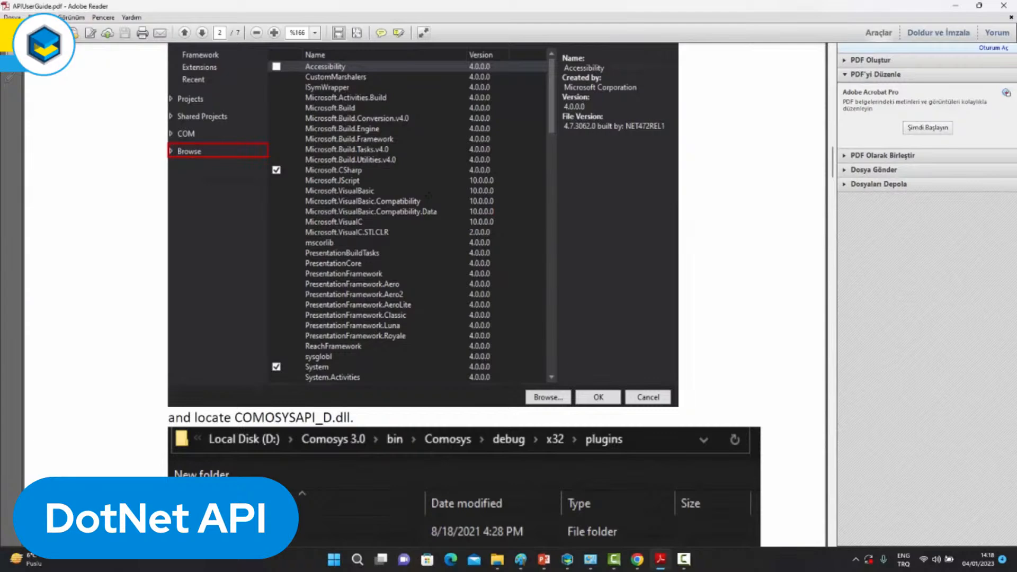
scroll(464, 294, down, 6)
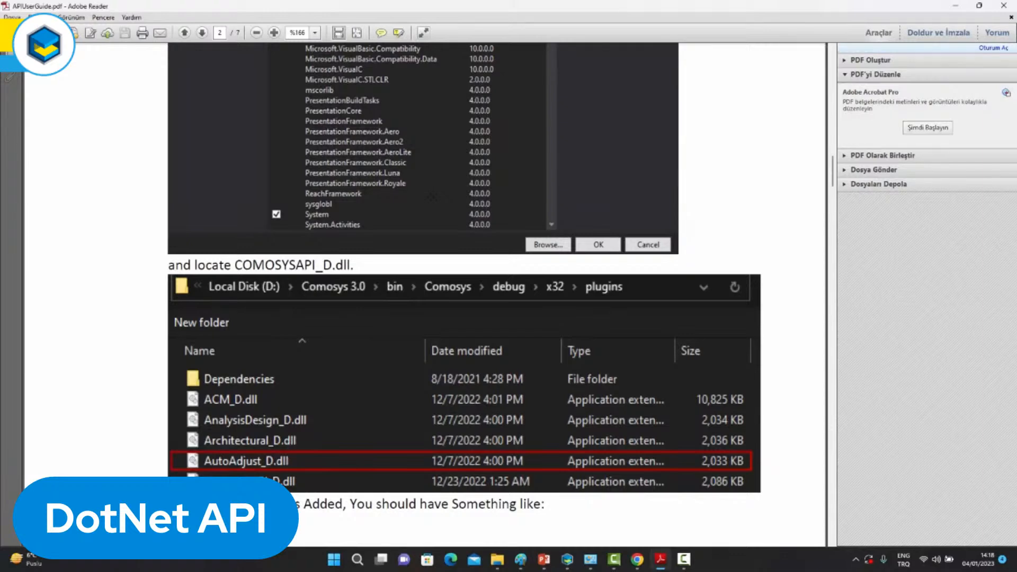
scroll(432, 197, down, 15)
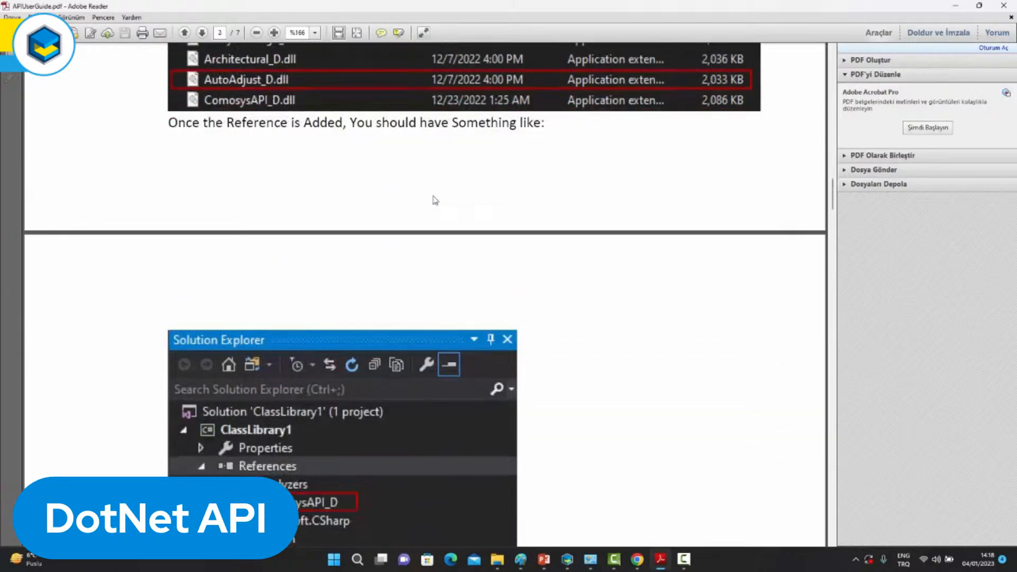
scroll(435, 199, down, 9)
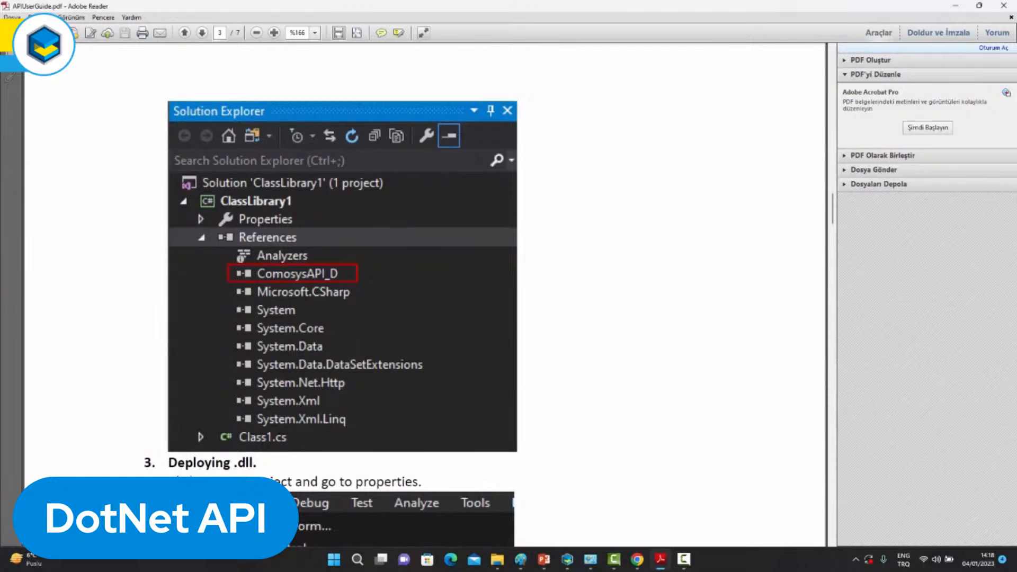
Read the guide's .dll deployment section, and view the Point class's CrossProduct, DotProduct and GetNormalized topics in the COMOSYS .NET API help.
scroll(342, 291, down, 13)
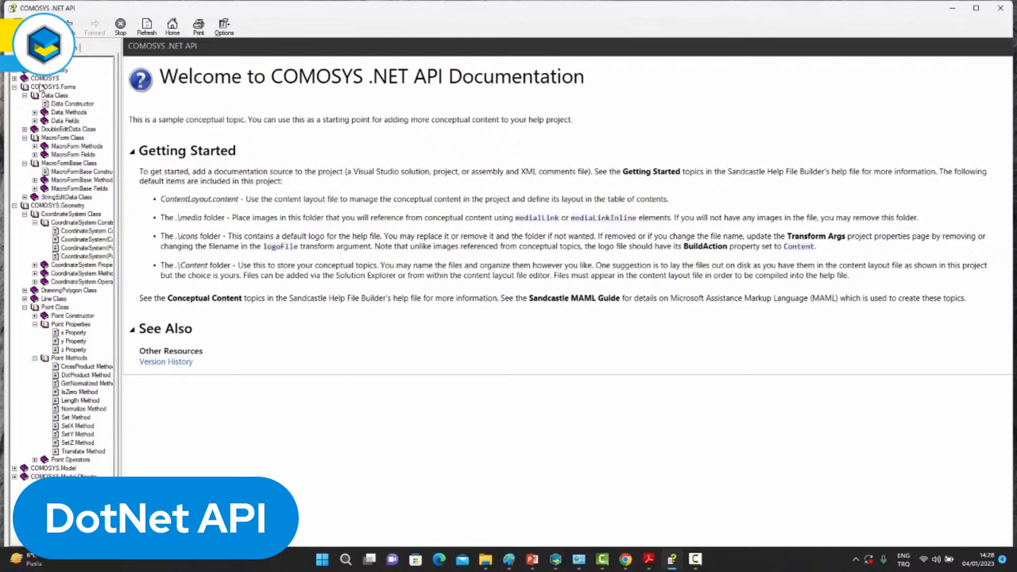
click(14, 79)
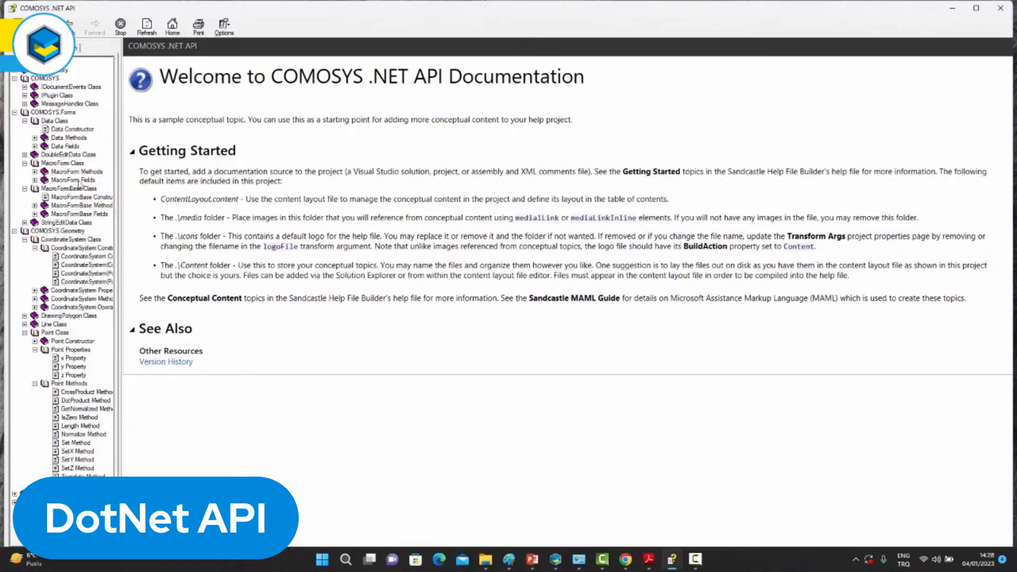
scroll(67, 133, right, 1)
scroll(67, 135, left, 1)
click(75, 393)
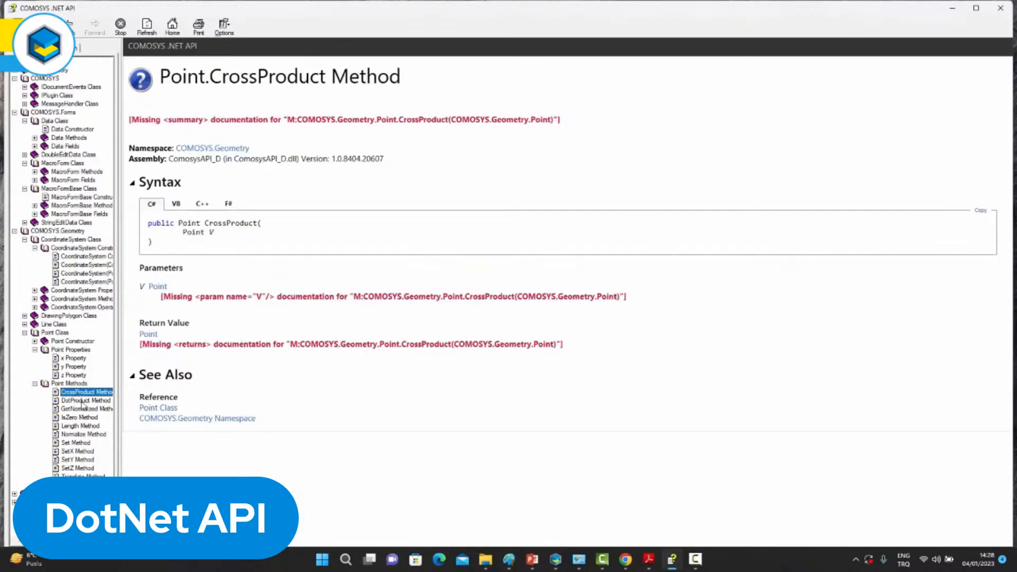
click(81, 401)
click(82, 409)
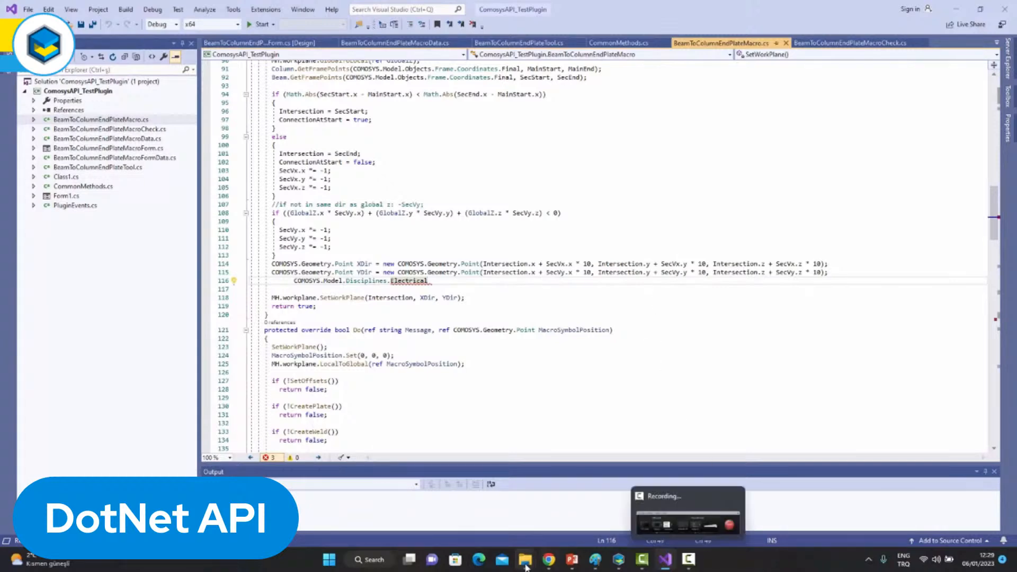
In File Explorer, view ComosysAPI_TestPlugin.dll in the shared release folder and in the Comosys 4.0 plugins folder.
mouse_move(526, 564)
click(486, 525)
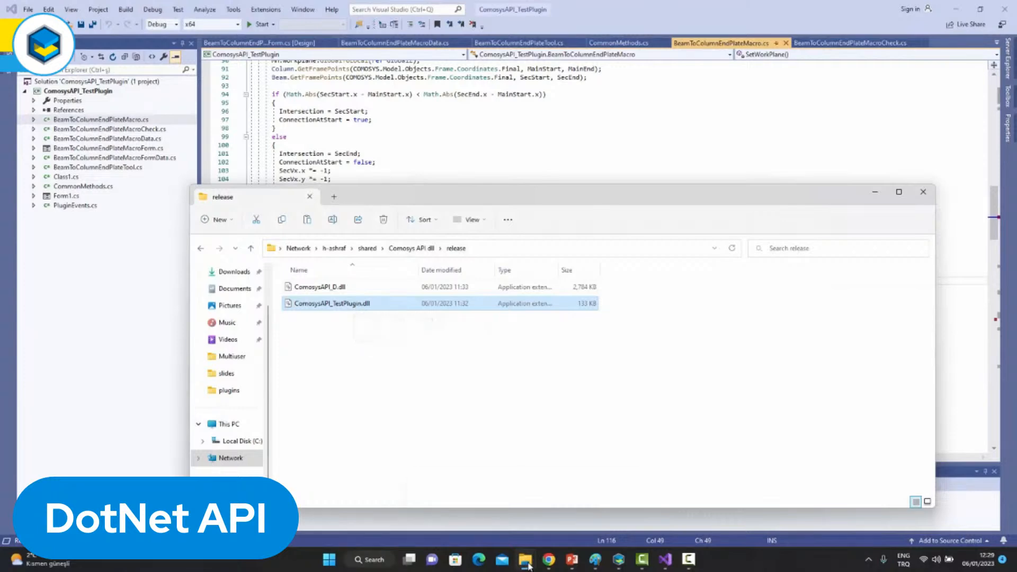
mouse_move(526, 560)
click(549, 534)
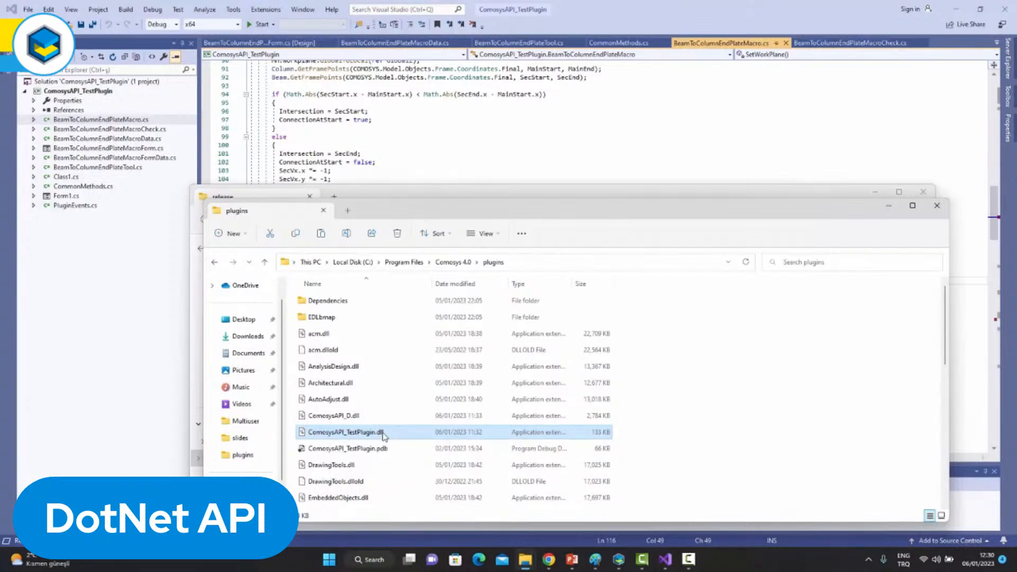
Switch to COMOSYS and expand the User API Components category of the macro gallery to reveal the ComosysAPI_TestPlugin macros.
click(620, 563)
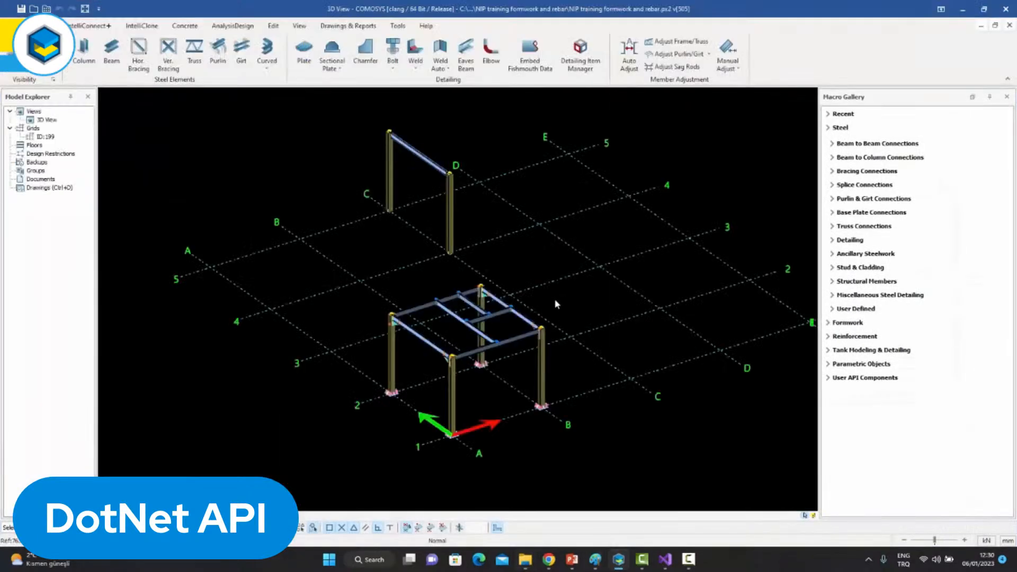
middle_drag(560, 299, 568, 301)
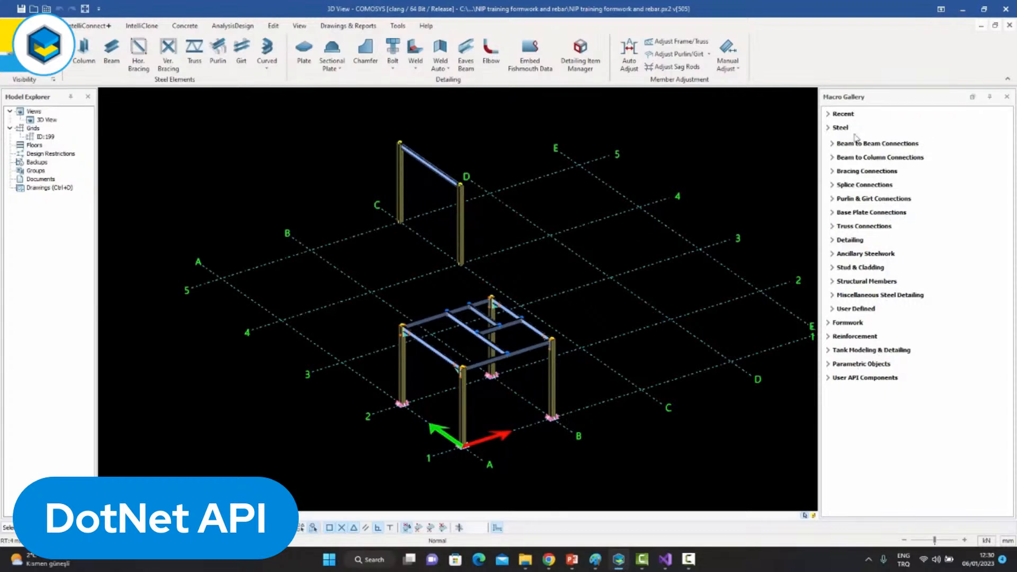
click(853, 379)
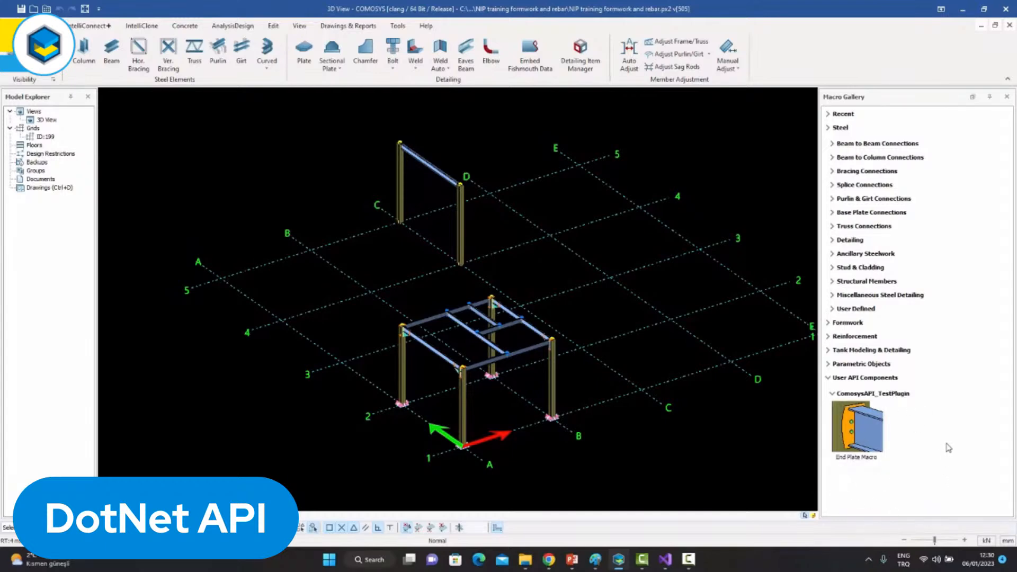
middle_drag(617, 315, 626, 327)
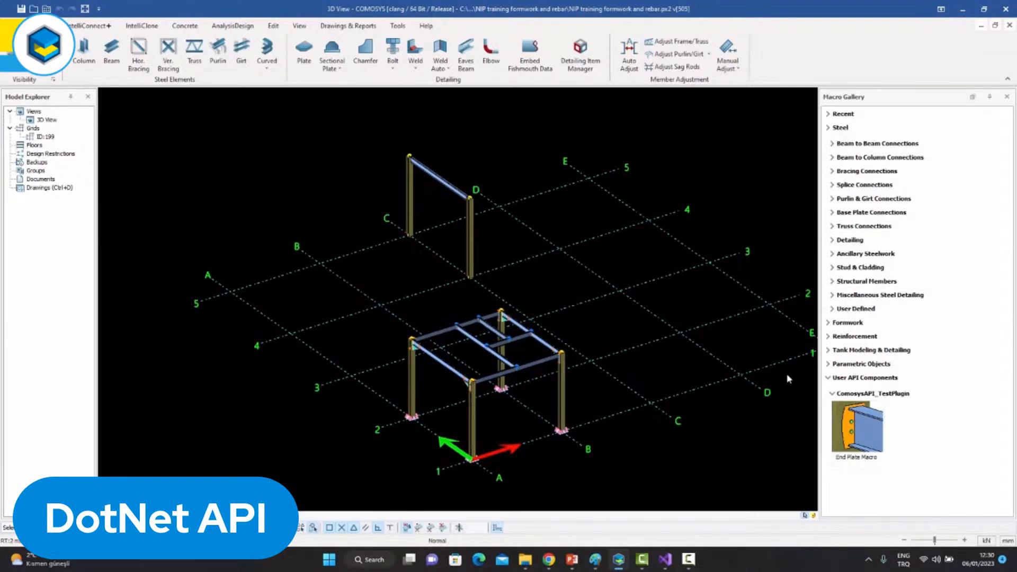
Apply the End Plate Macro between the standalone frame's column at grid C5 and its beam, and briefly select the created plate for inspection.
scroll(435, 164, up, 4)
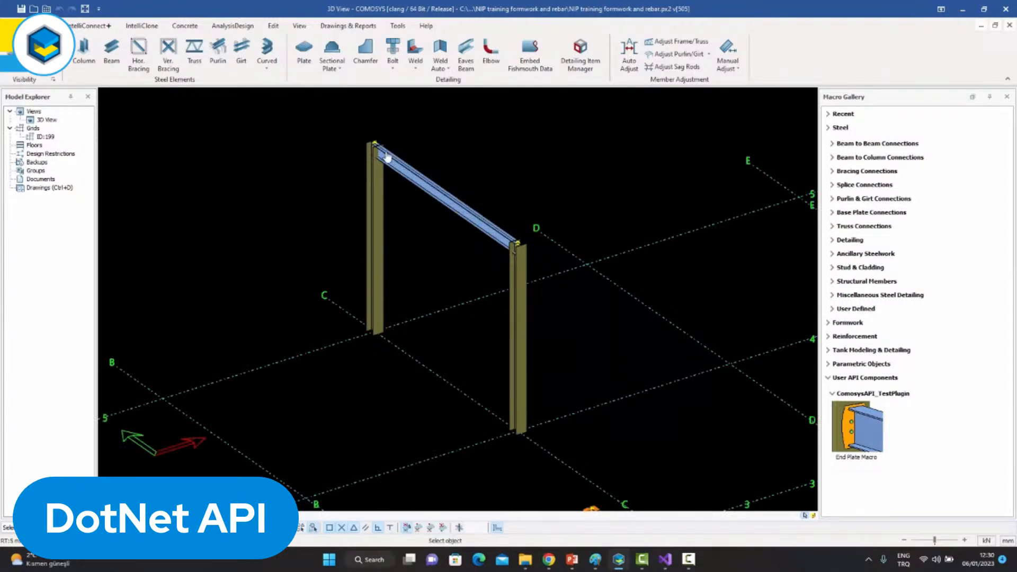
scroll(377, 169, up, 4)
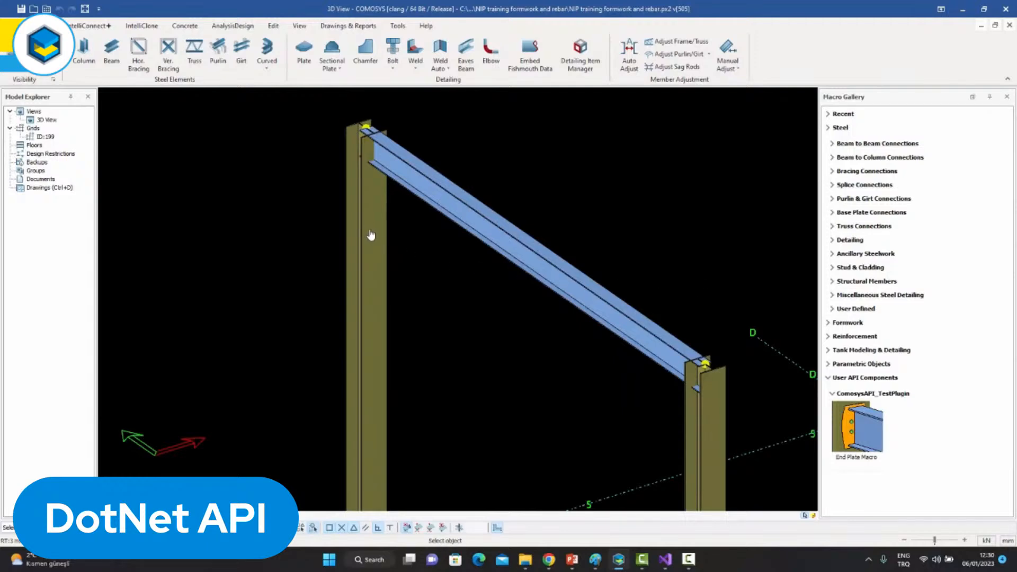
click(432, 196)
scroll(371, 132, up, 5)
scroll(372, 132, up, 4)
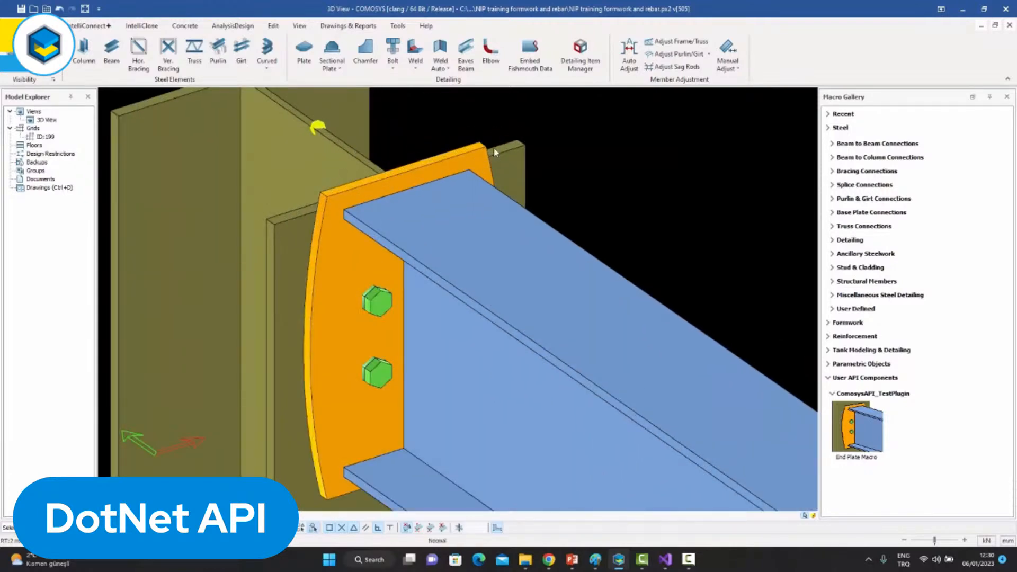
click(439, 168)
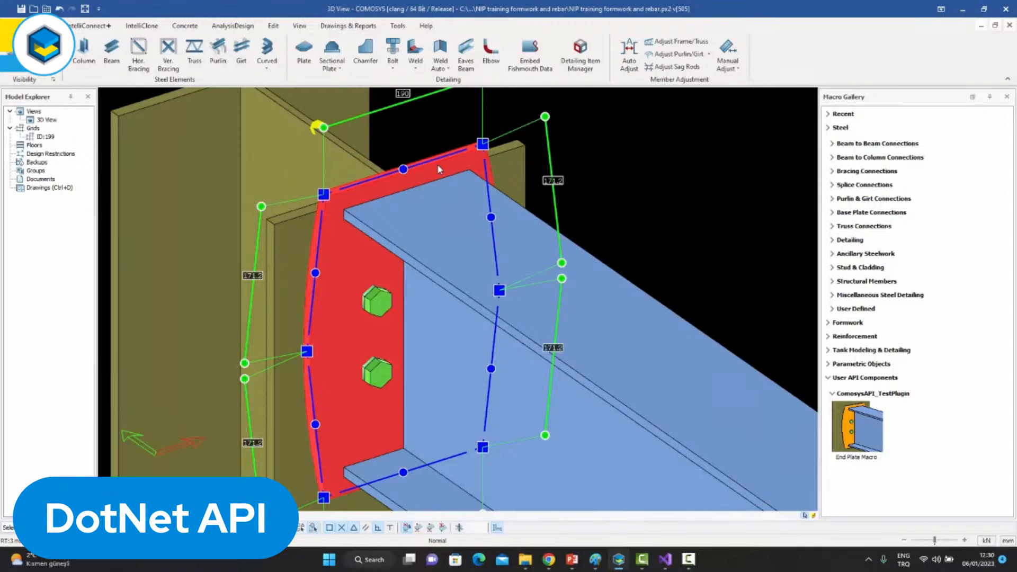
key(Escape)
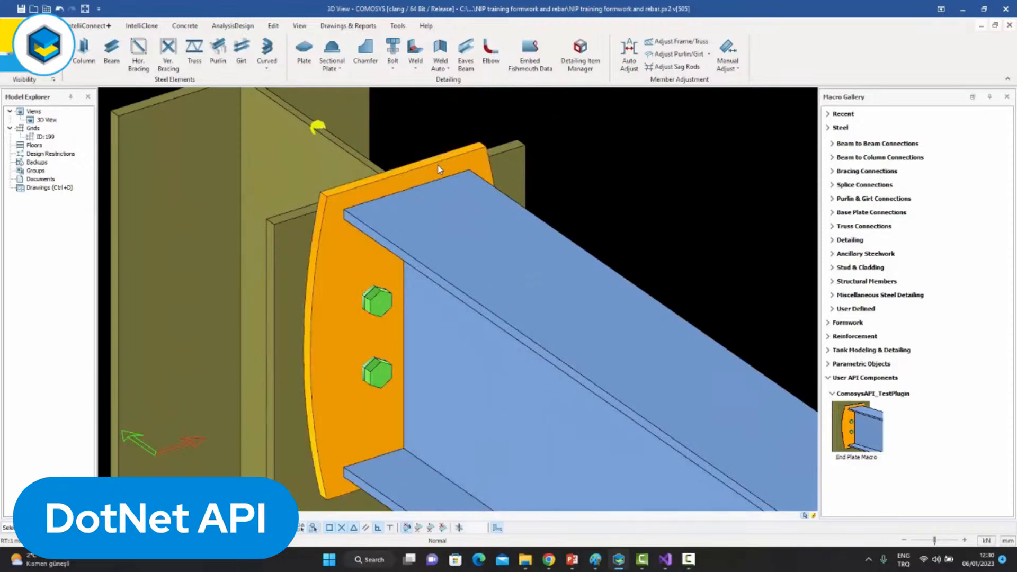
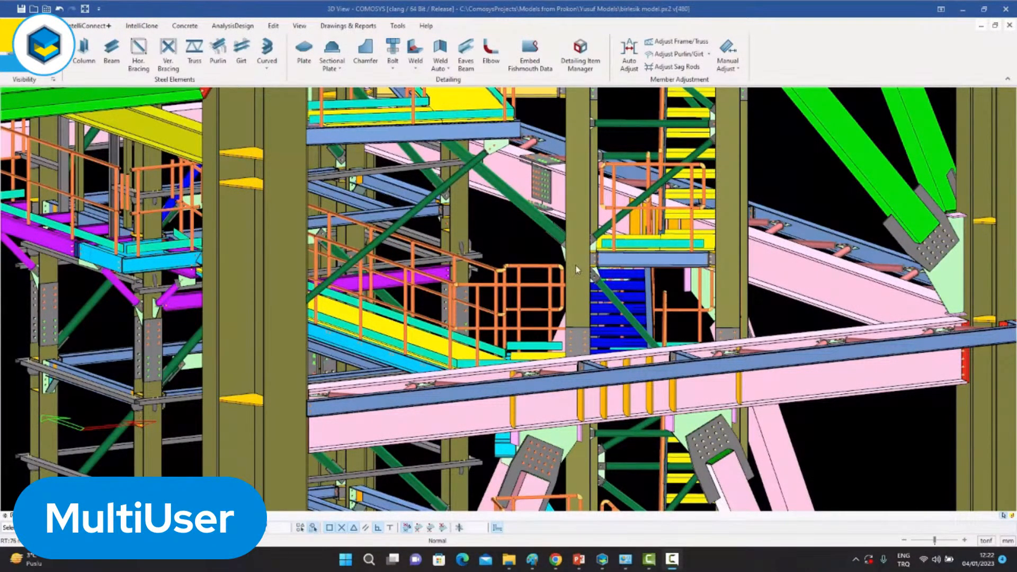
Examine the whole multi-storey tower in the 3D view, from the upper braced steel levels down to the concrete base levels and back up.
scroll(578, 269, down, 5)
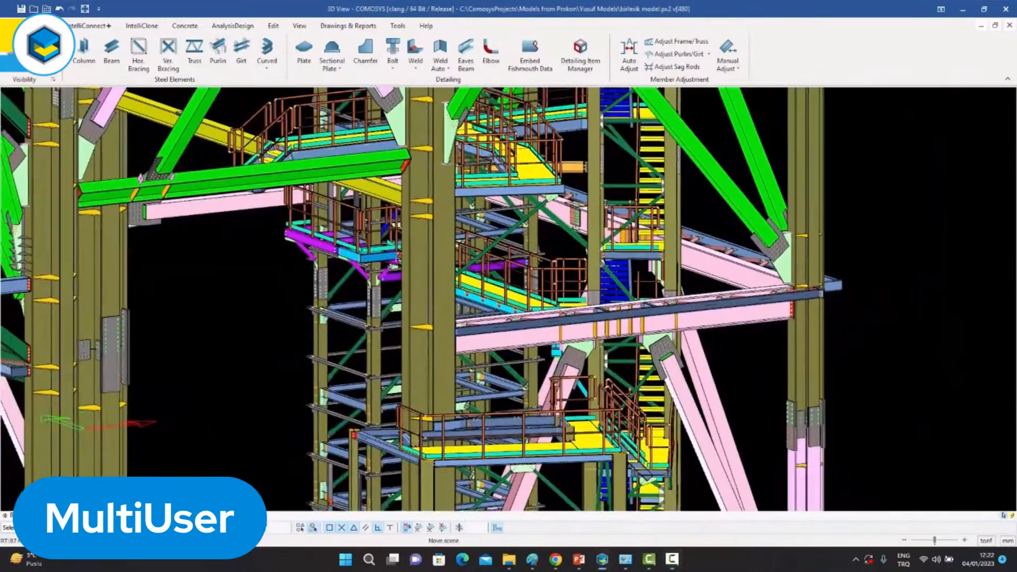
middle_drag(639, 285, 636, 287)
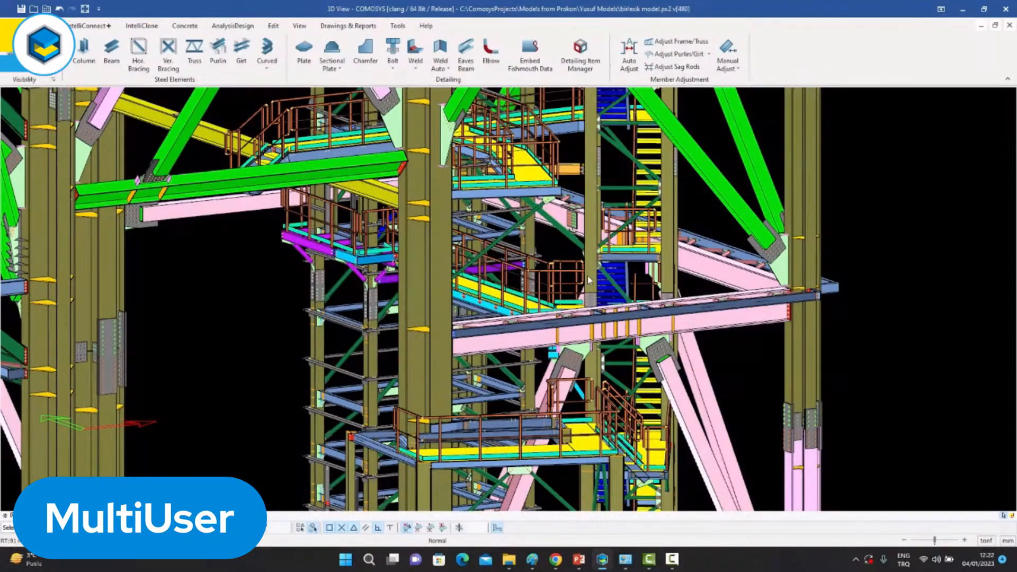
scroll(588, 280, down, 6)
scroll(585, 285, up, 5)
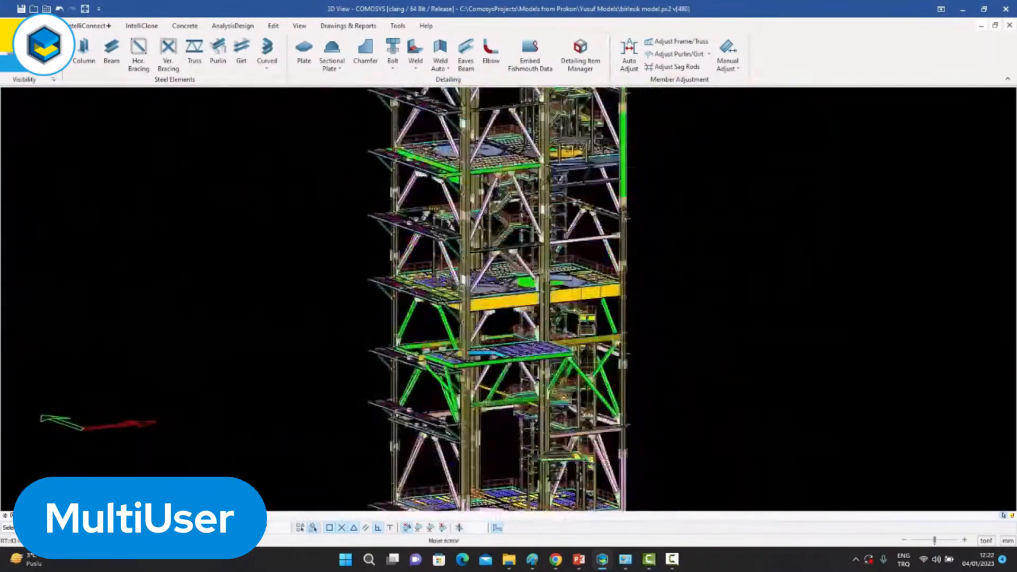
middle_drag(585, 285, 592, 253)
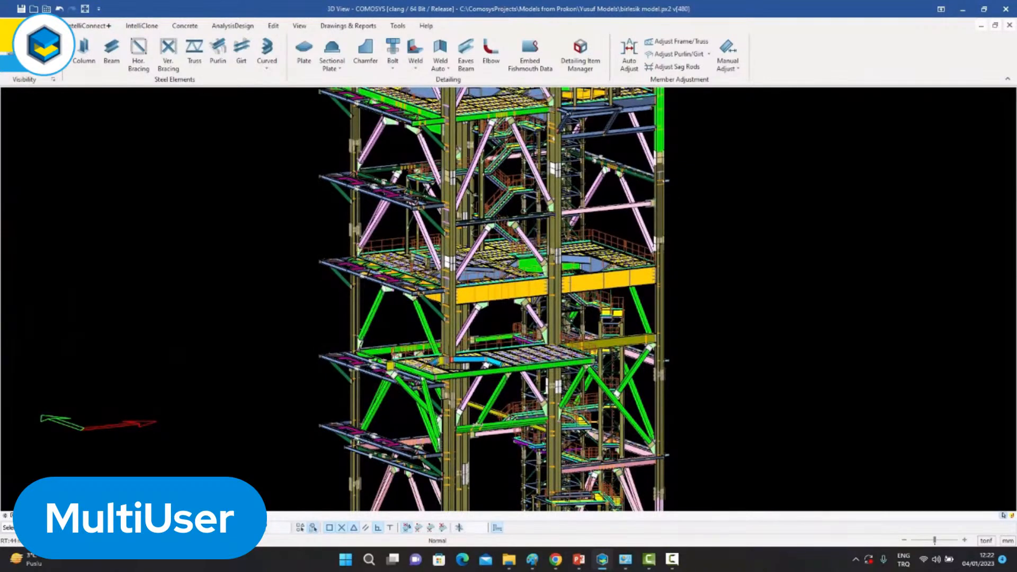
middle_drag(522, 283, 519, 335)
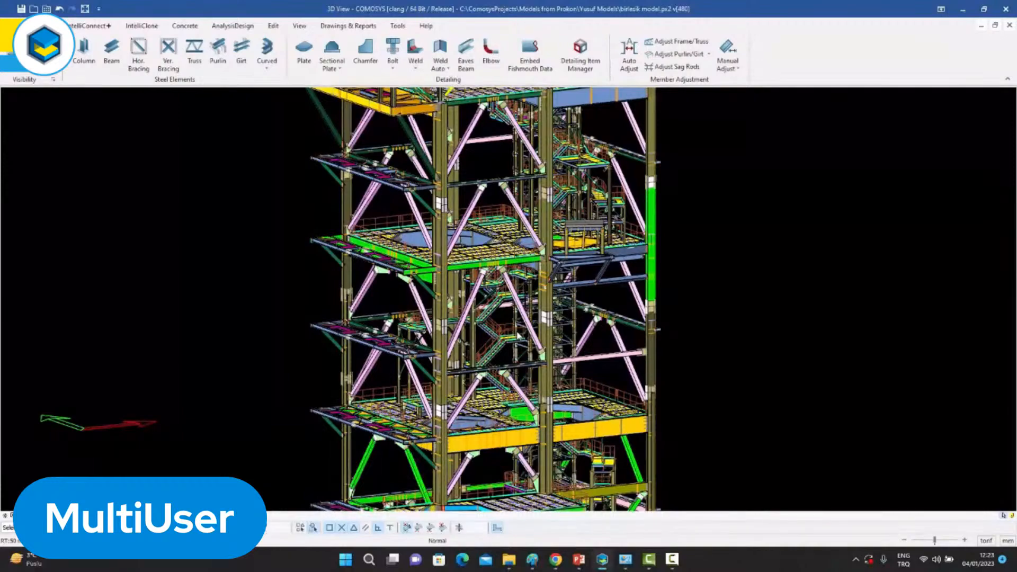
middle_drag(519, 336, 523, 84)
drag(523, 85, 522, 83)
middle_drag(523, 432, 519, 180)
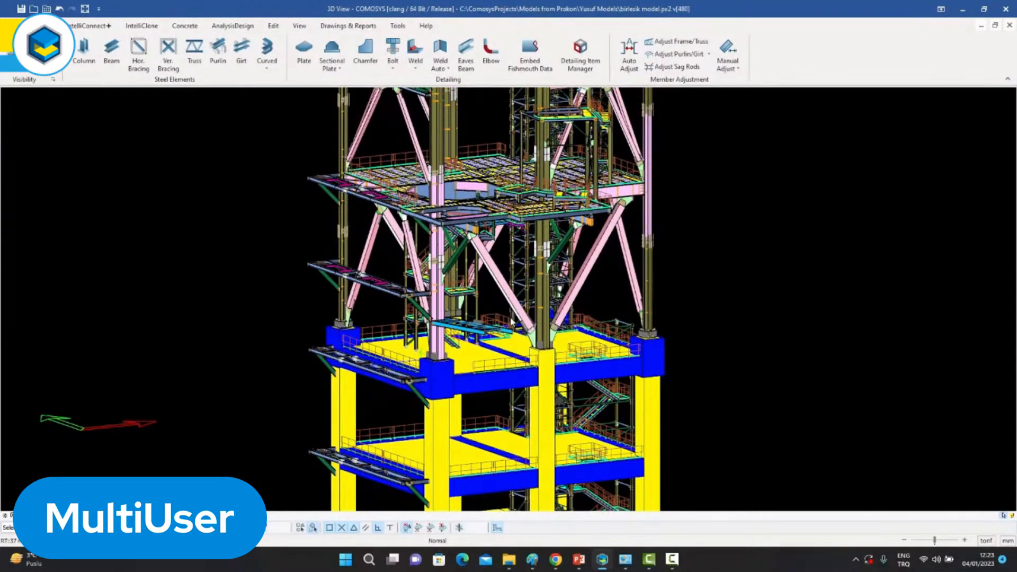
middle_drag(512, 318, 518, 286)
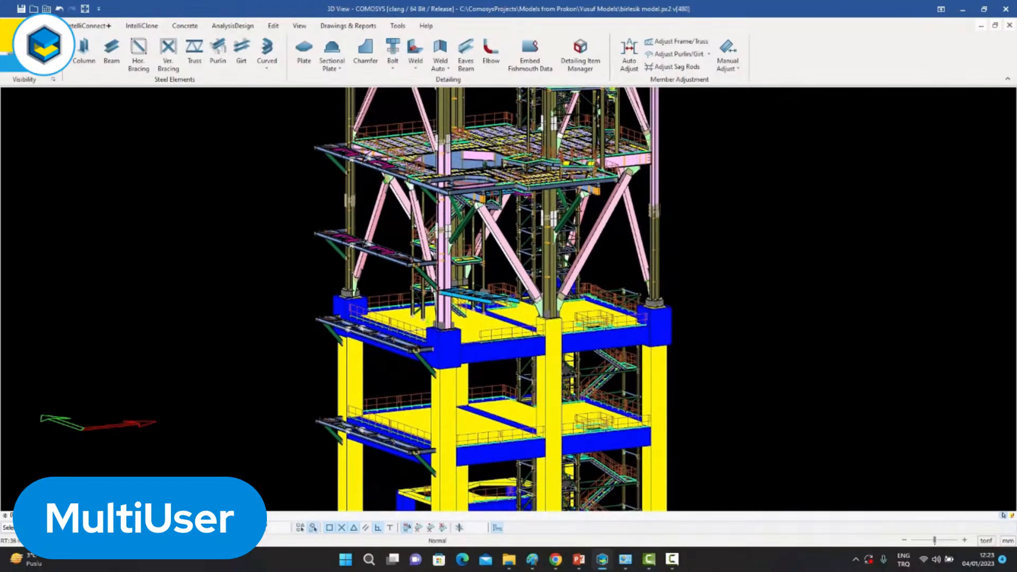
middle_drag(524, 380, 525, 352)
middle_drag(524, 289, 521, 356)
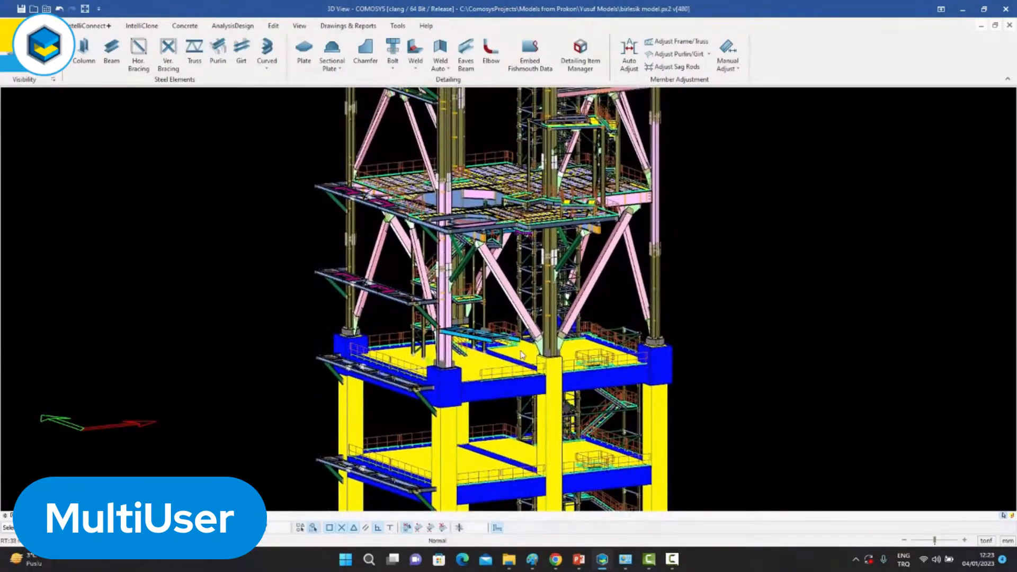
middle_drag(527, 264, 513, 402)
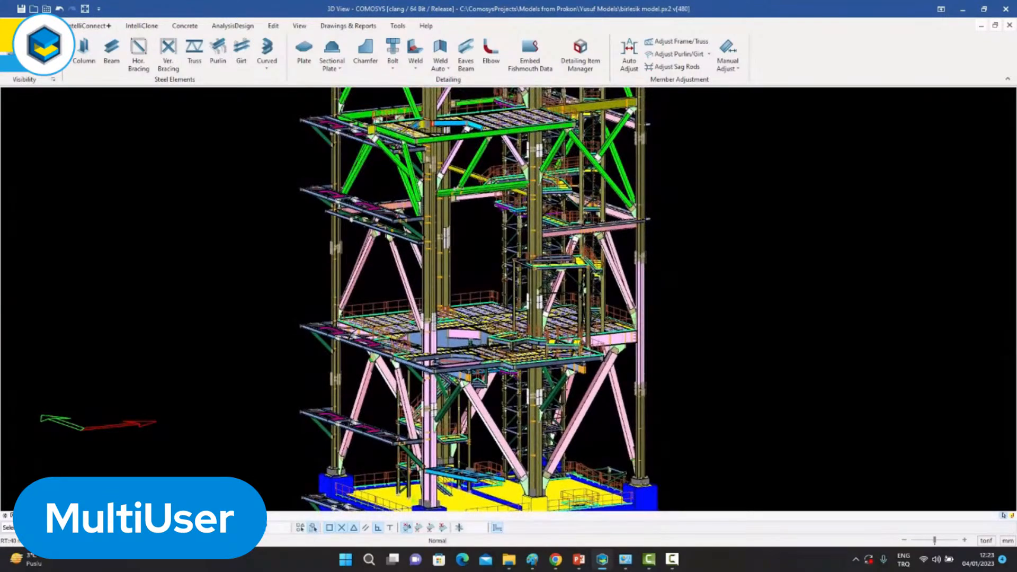
middle_drag(519, 290, 516, 351)
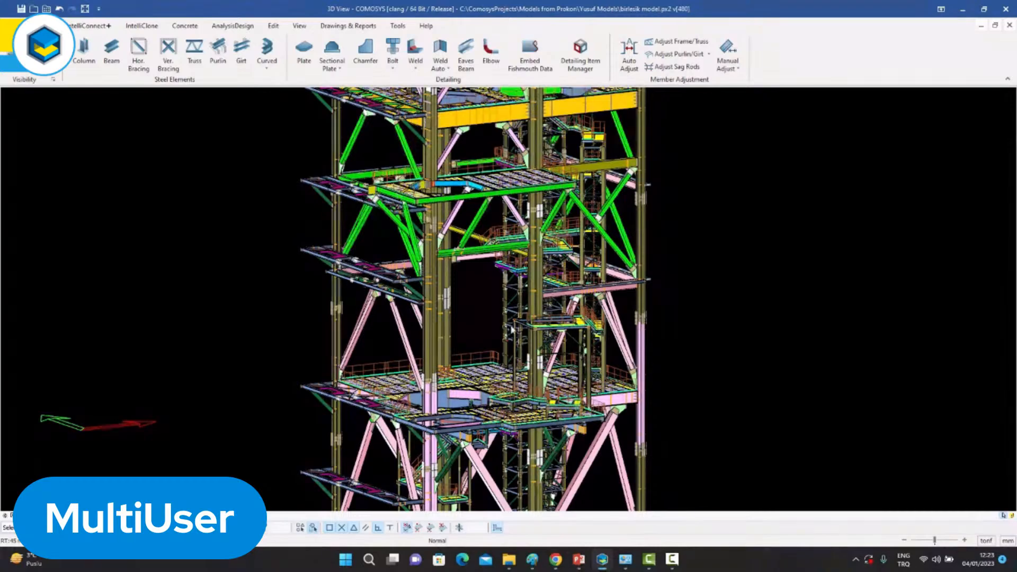
middle_drag(507, 222, 510, 281)
Examine up close the yellow-decked platform, its green edge beams and the bolted brace and beam connections at the tower columns.
scroll(448, 274, up, 3)
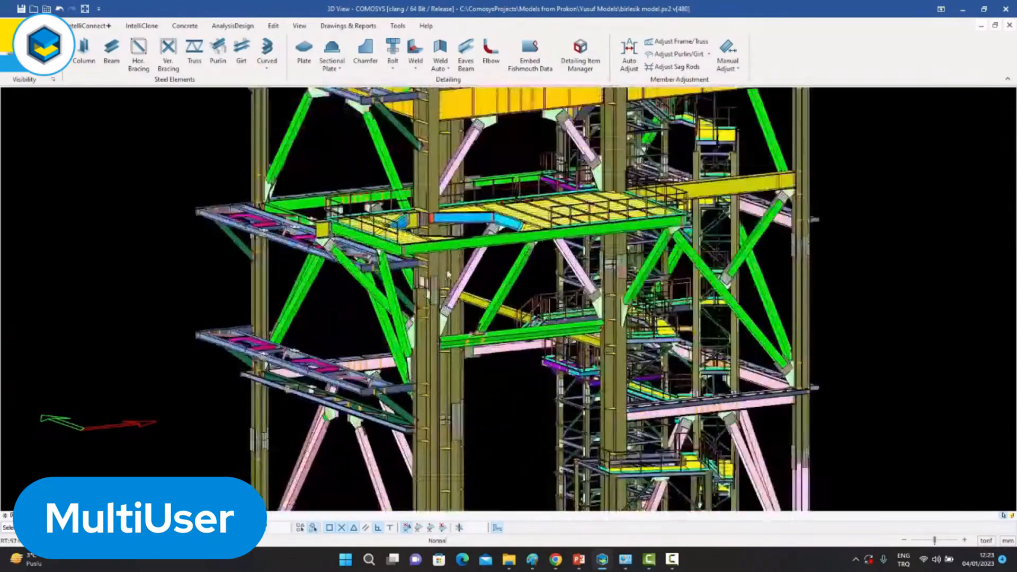
scroll(448, 275, up, 6)
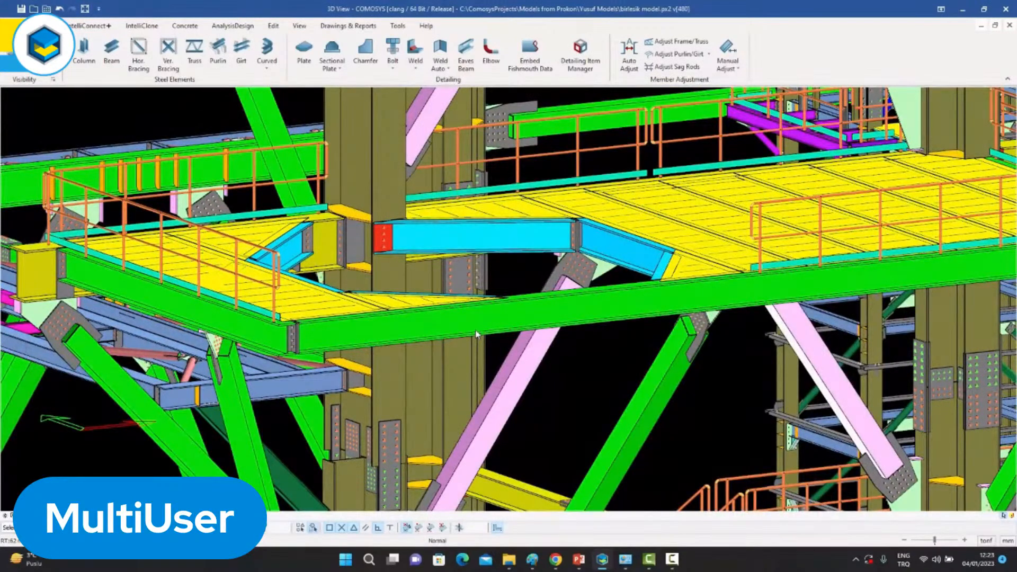
middle_drag(498, 326, 501, 359)
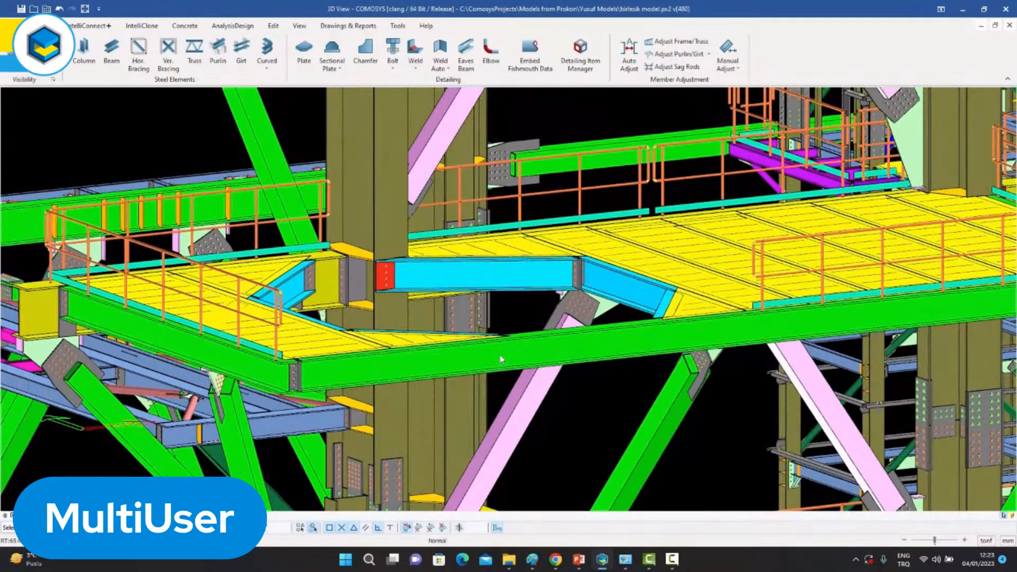
middle_drag(441, 347, 500, 208)
scroll(463, 317, up, 3)
middle_drag(463, 317, 469, 119)
middle_drag(486, 352, 486, 299)
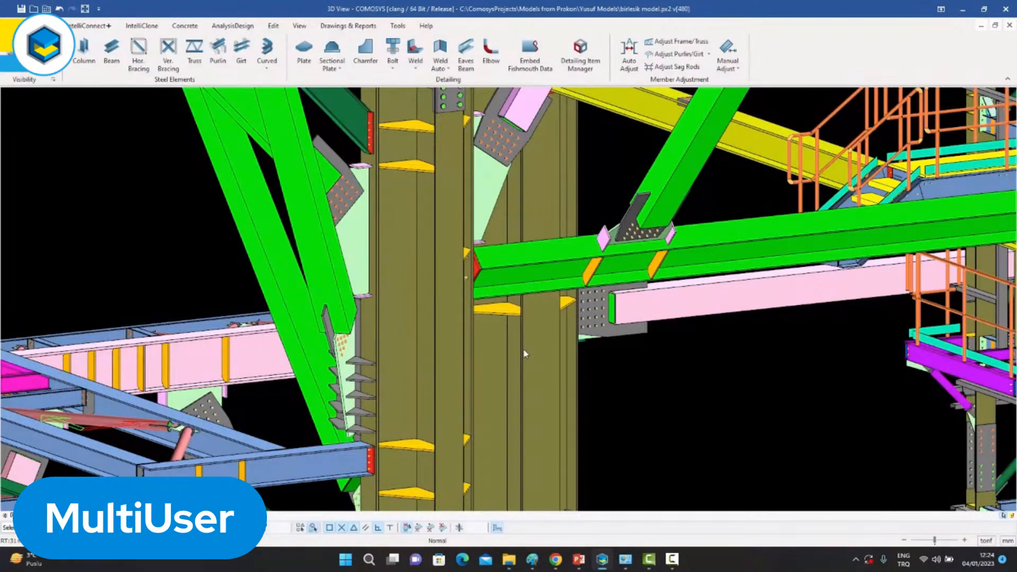
scroll(498, 289, up, 5)
middle_drag(498, 288, 588, 328)
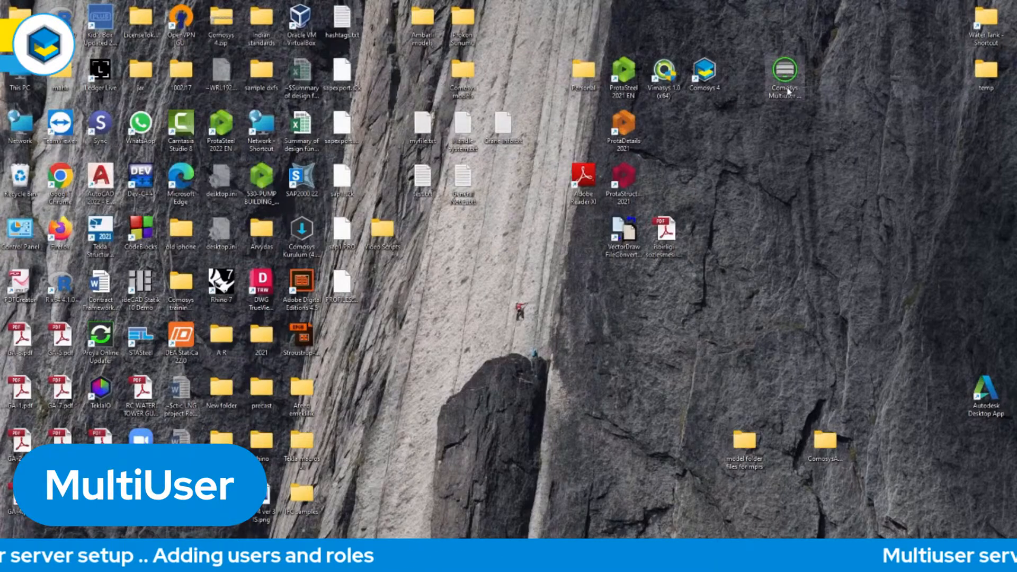
Launch the Comosys Multiuser Server installer from the desktop and enter and repeat the administrator password for the Admin user.
click(785, 74)
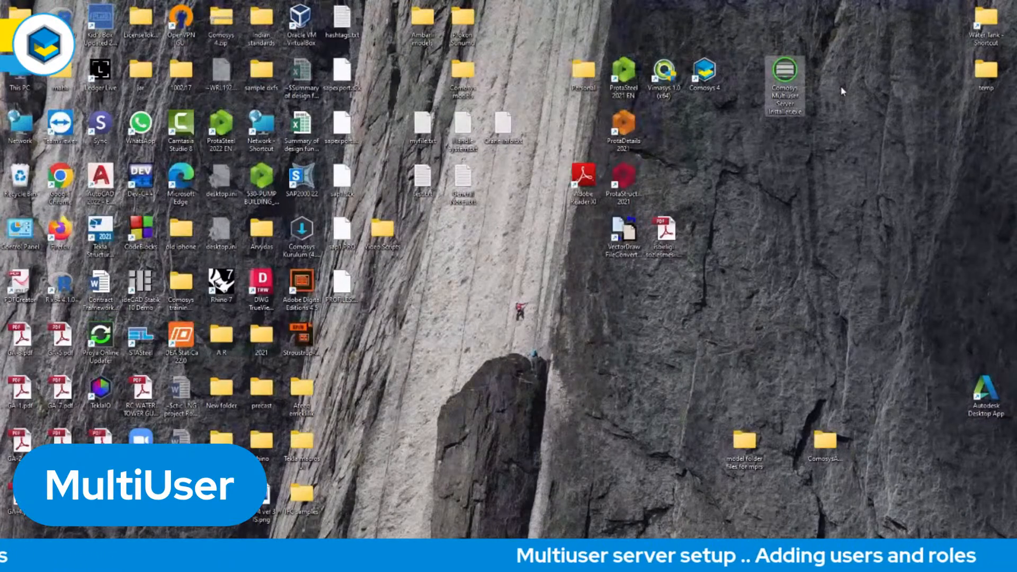
double_click(788, 97)
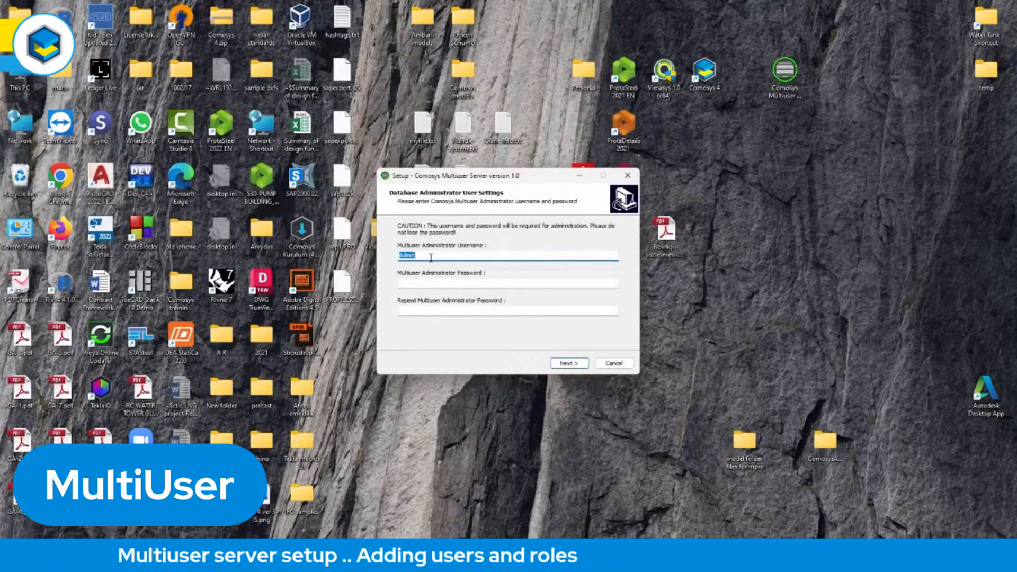
click(435, 283)
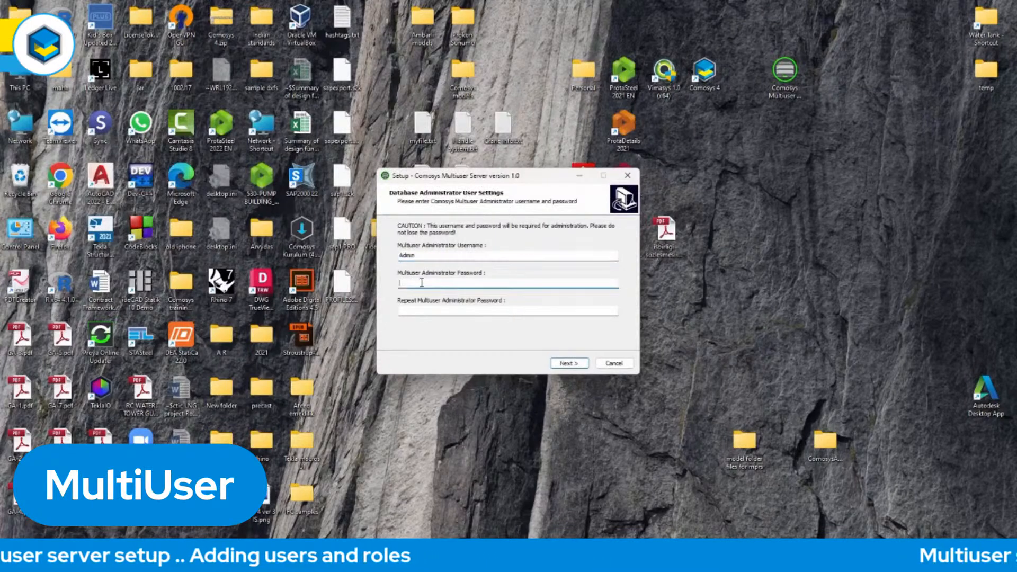
text(•••••)
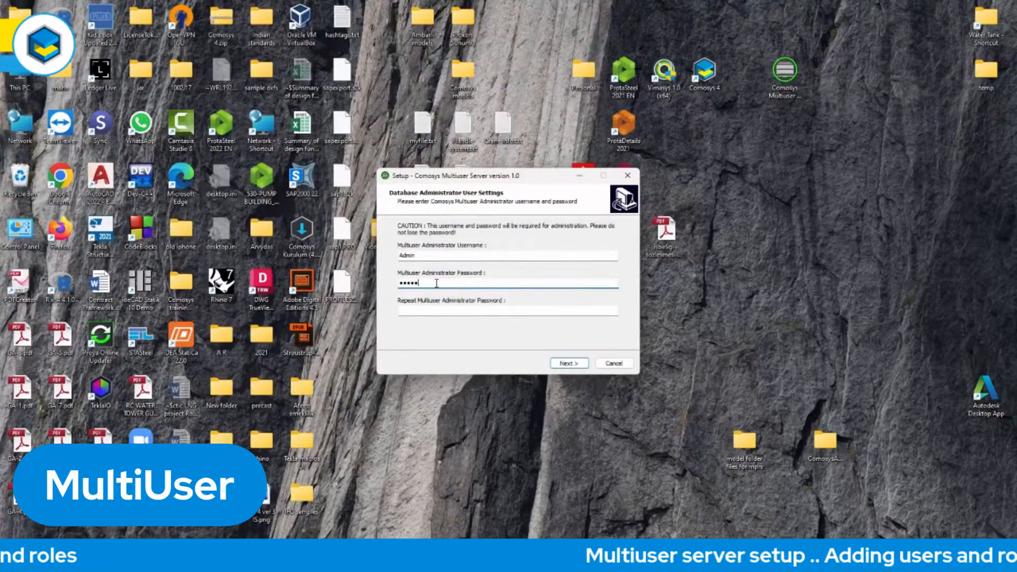
click(428, 311)
text(•••••)
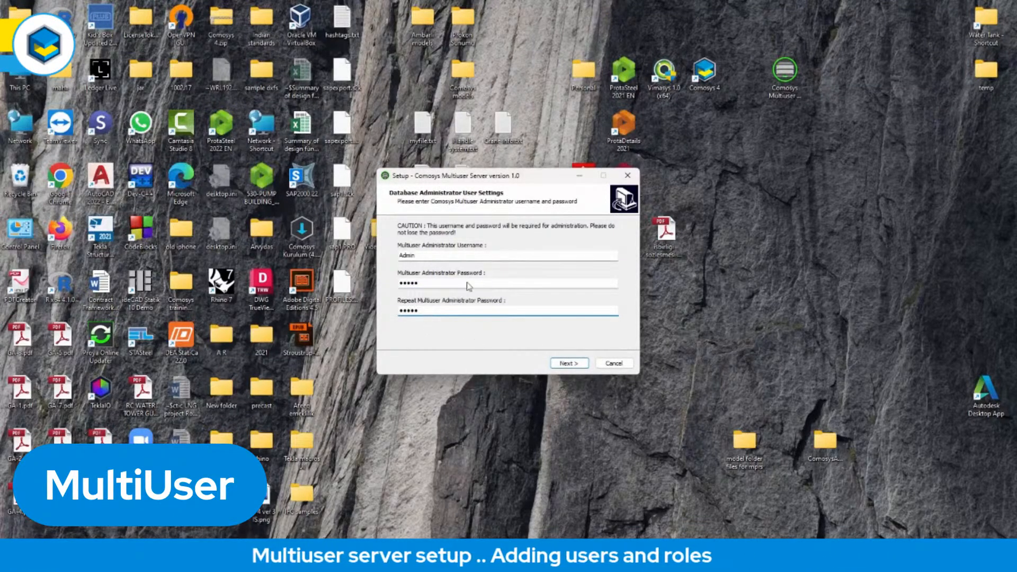
click(569, 364)
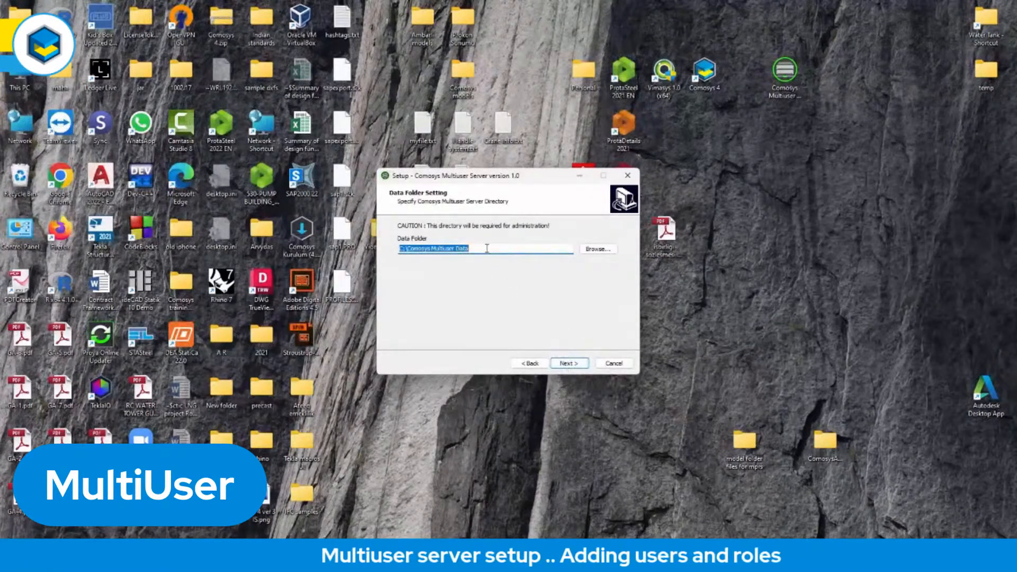
Install the server with data folder C:\Comosys Multiuser Data, the default Program Files (x86) destination and the Comosys Multiuser Server start menu folder.
click(569, 363)
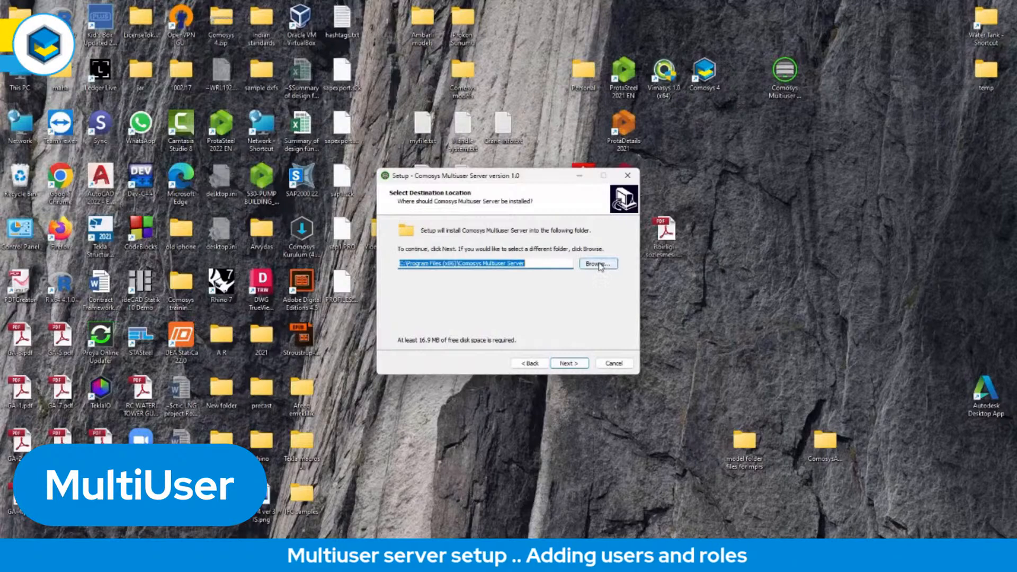
click(568, 363)
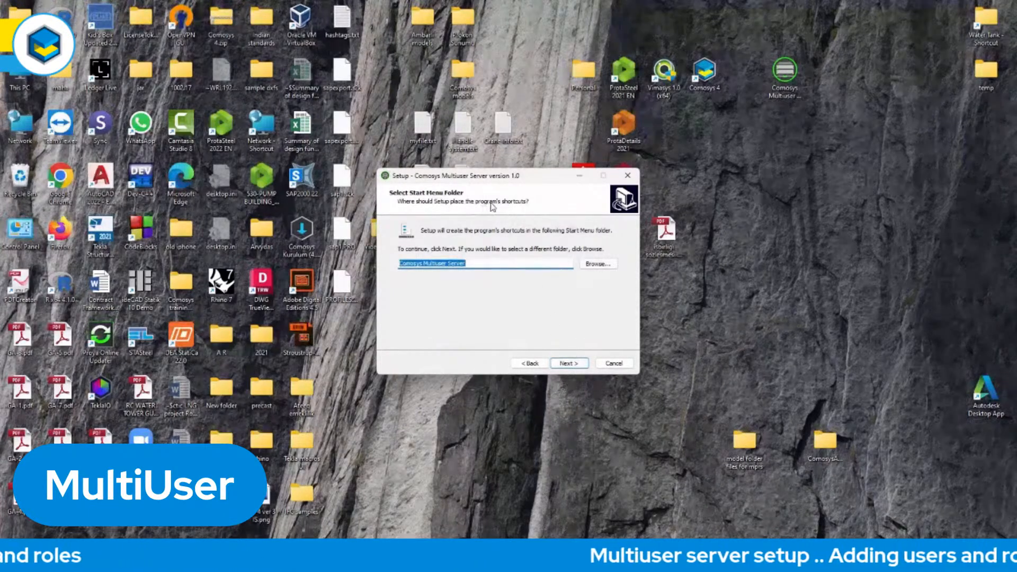
click(566, 365)
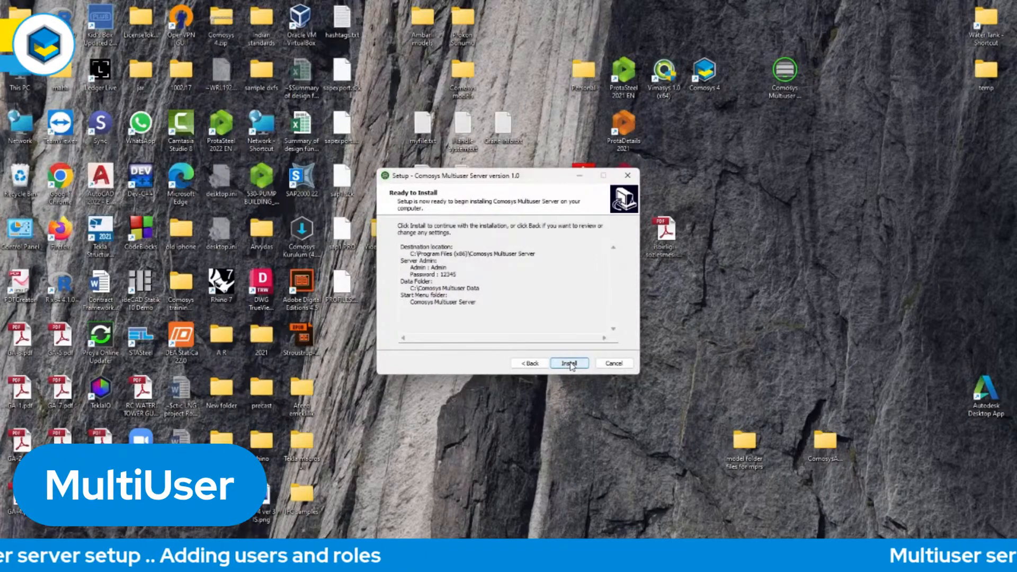
click(570, 364)
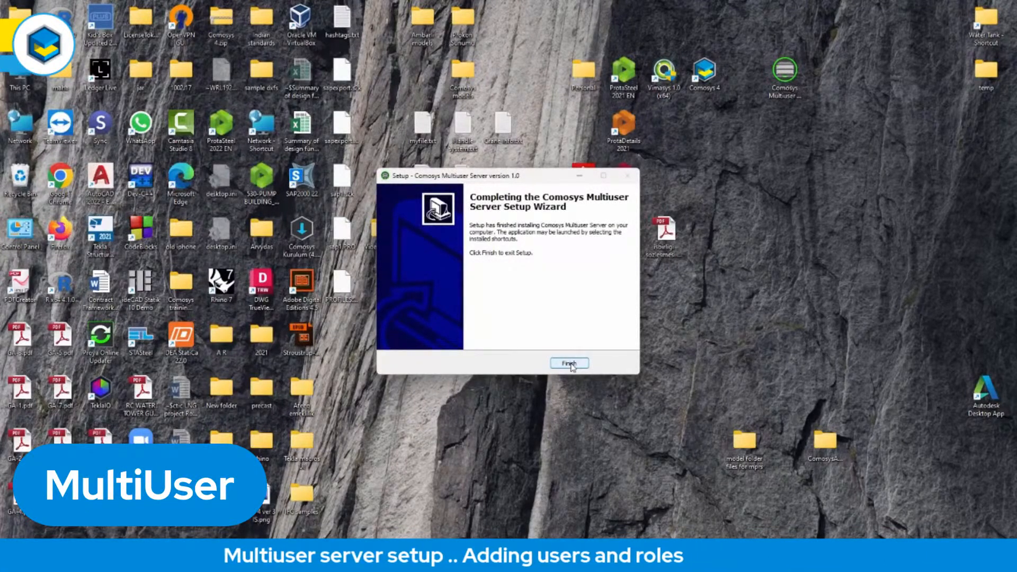
click(570, 364)
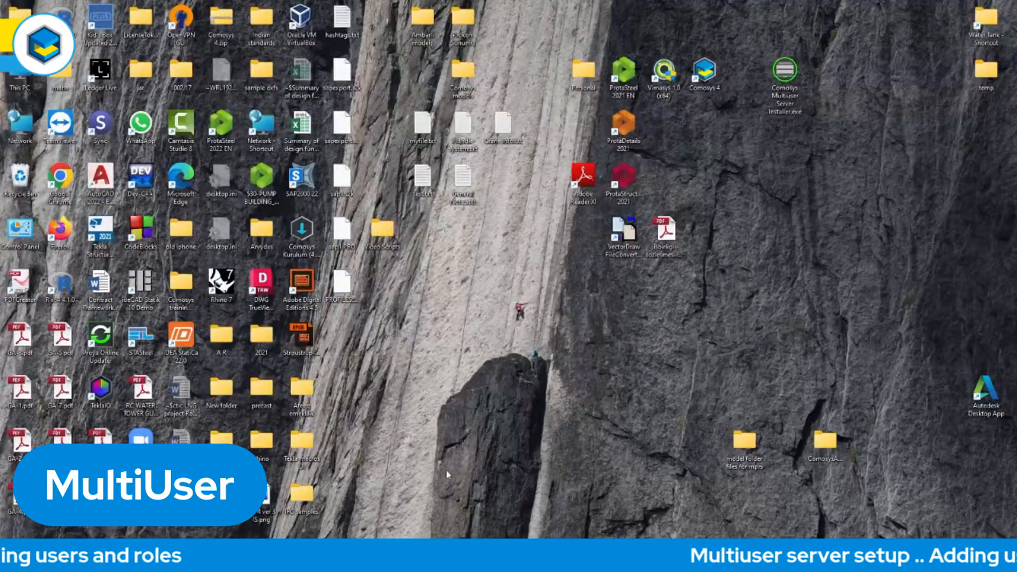
Open Comosys Multiuser Server and log in as Admin with the administrator password.
click(373, 556)
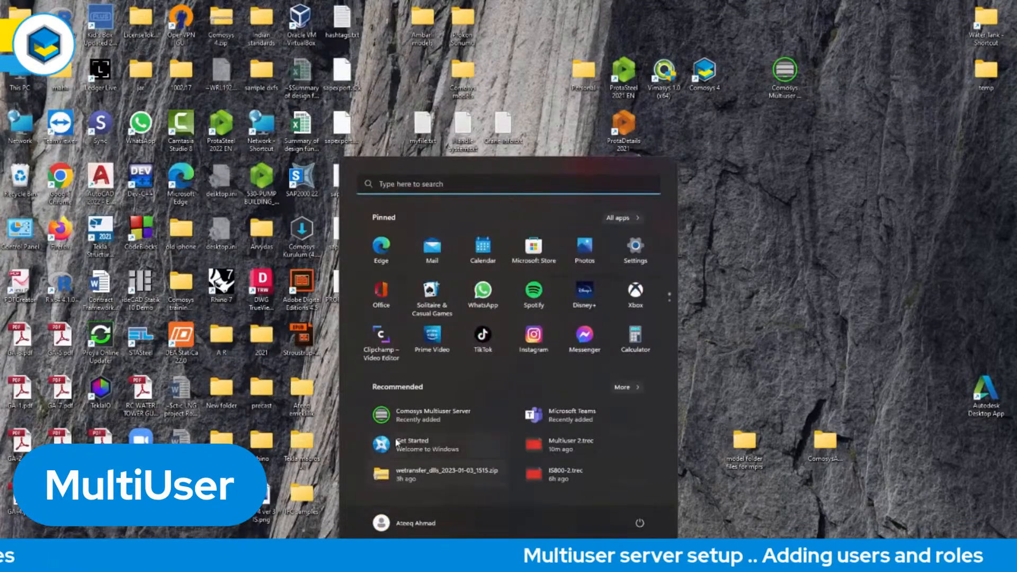
click(425, 419)
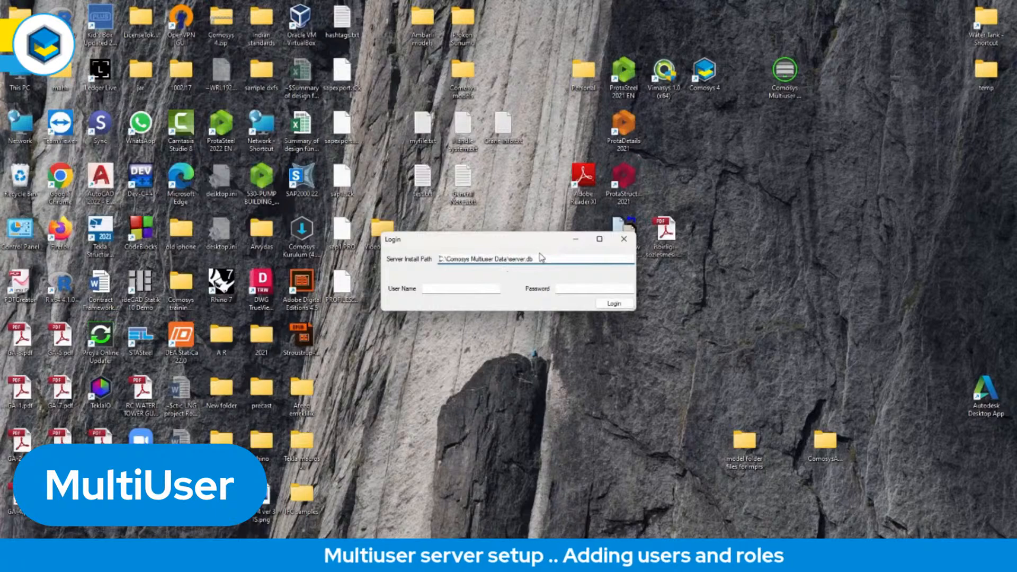
click(459, 288)
text(Ad)
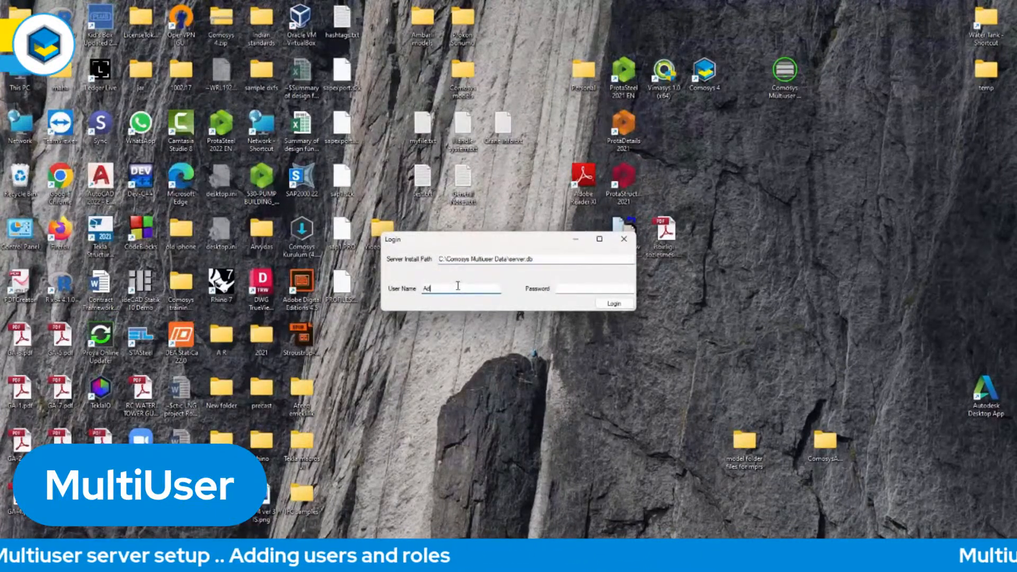
text(min)
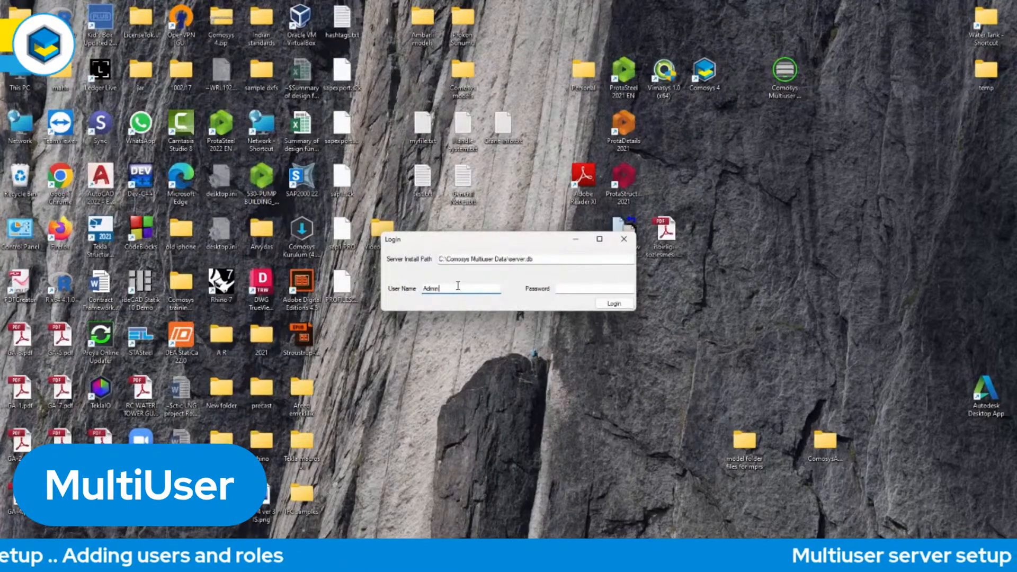
click(585, 288)
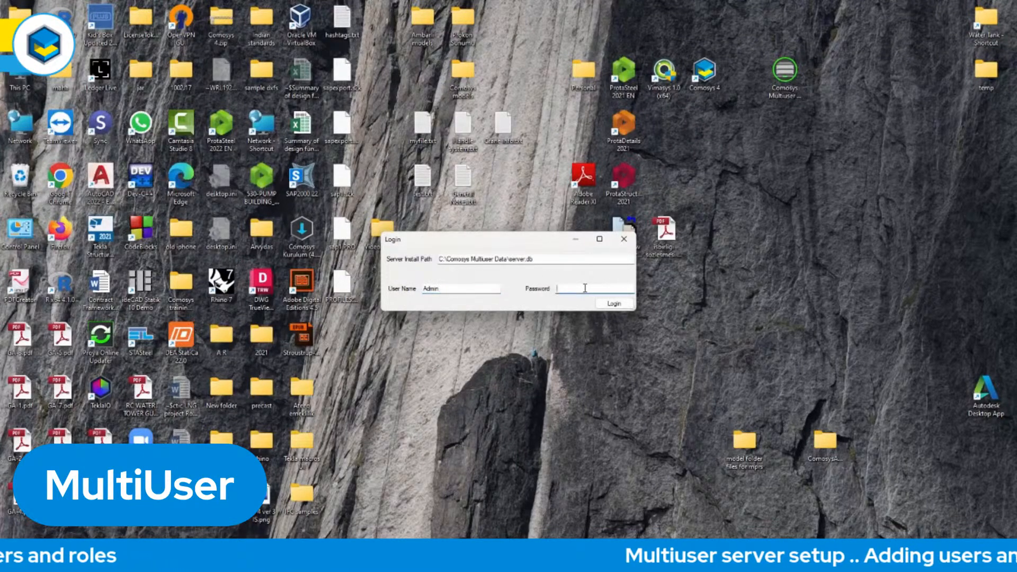
text(12345)
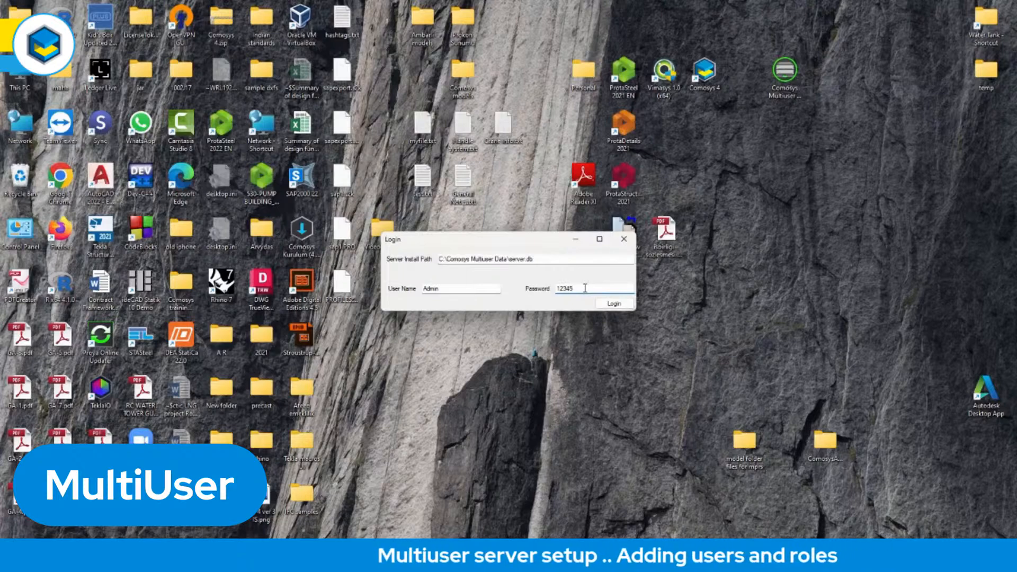
click(614, 304)
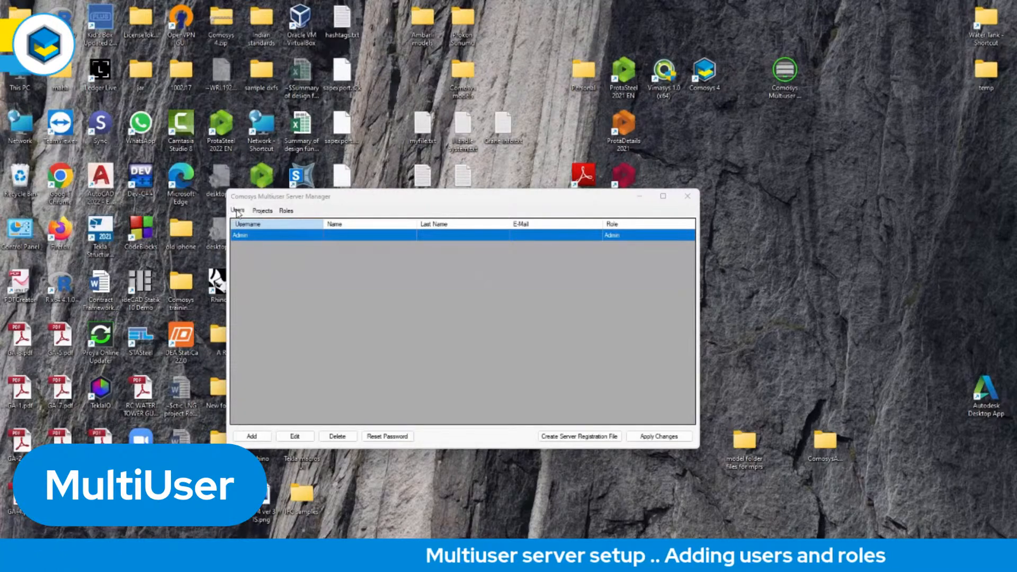
View the server manager's project list and its server and project role permissions, and return to the user list.
click(263, 211)
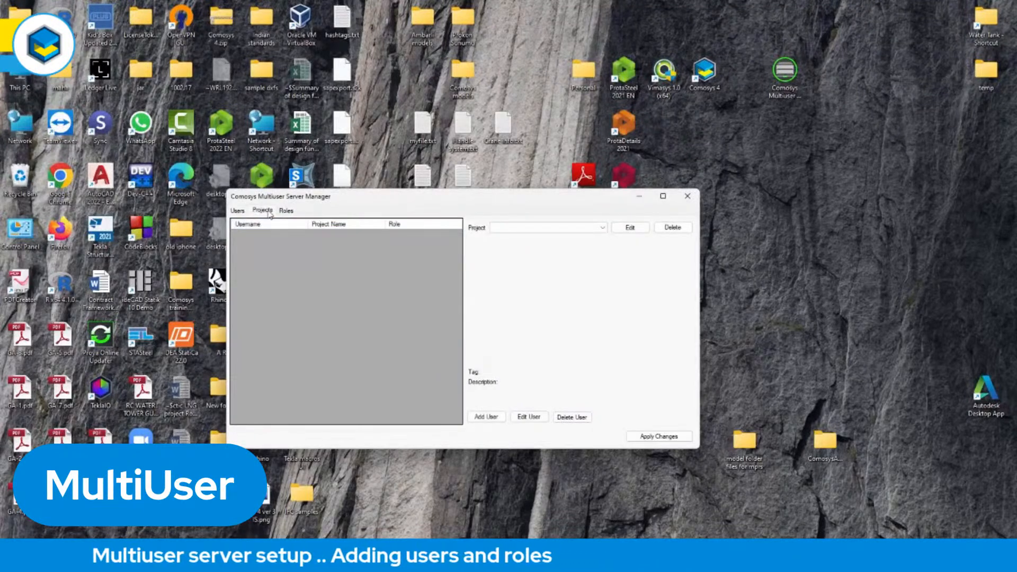
click(288, 211)
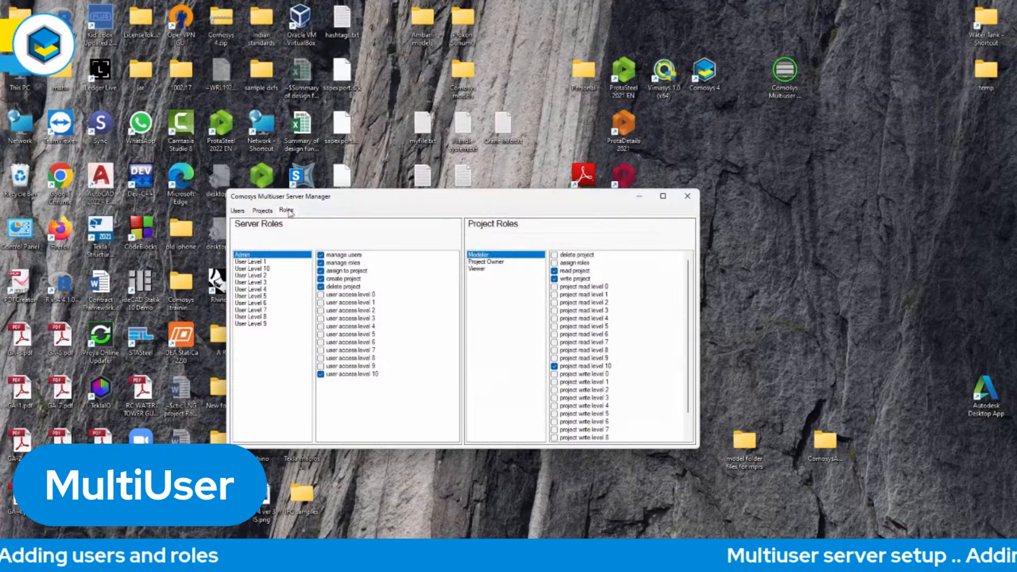
click(237, 211)
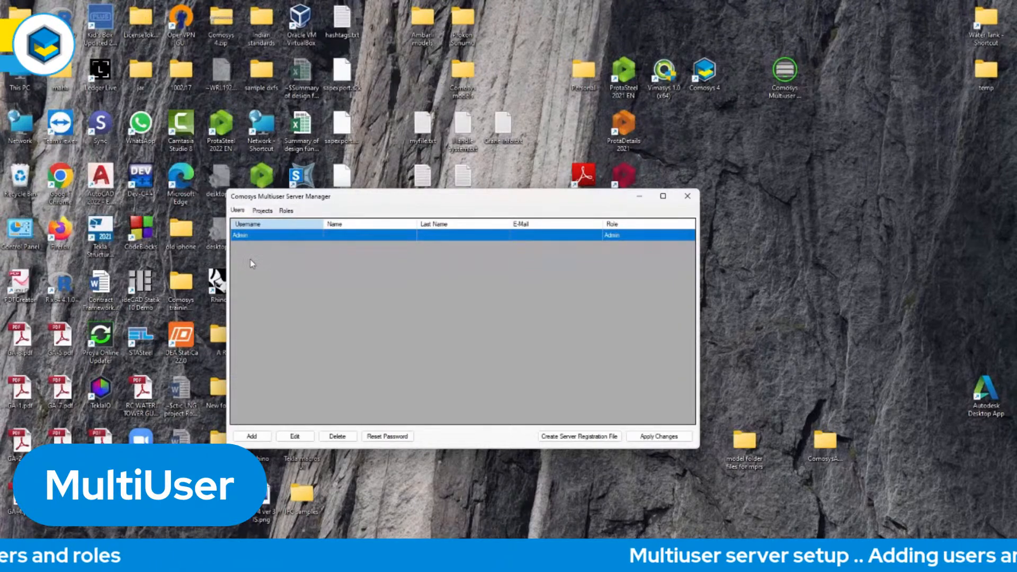
Examine the permissions of the server roles User Level 1 through User Level 10 in the server manager.
click(286, 211)
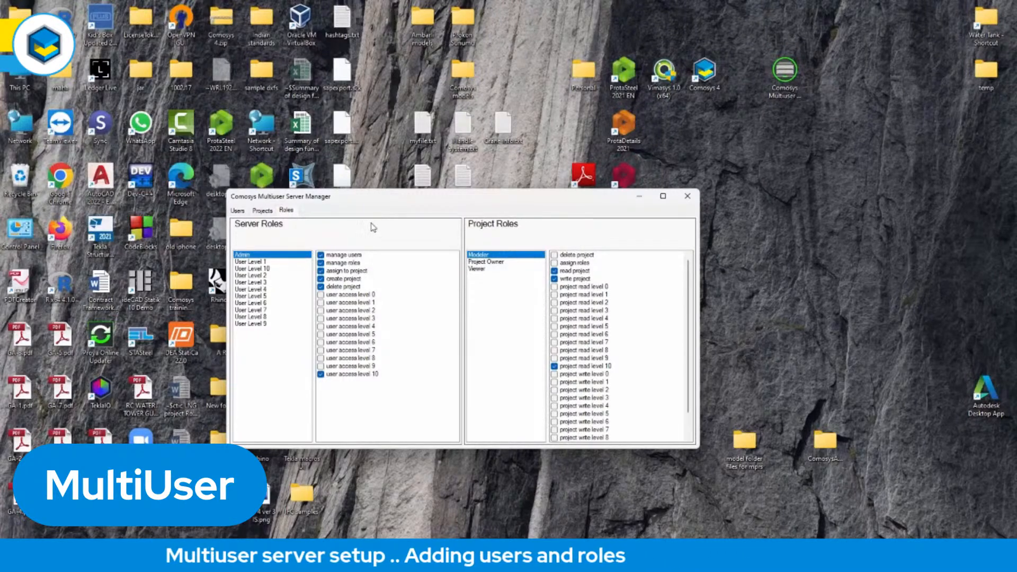
click(257, 262)
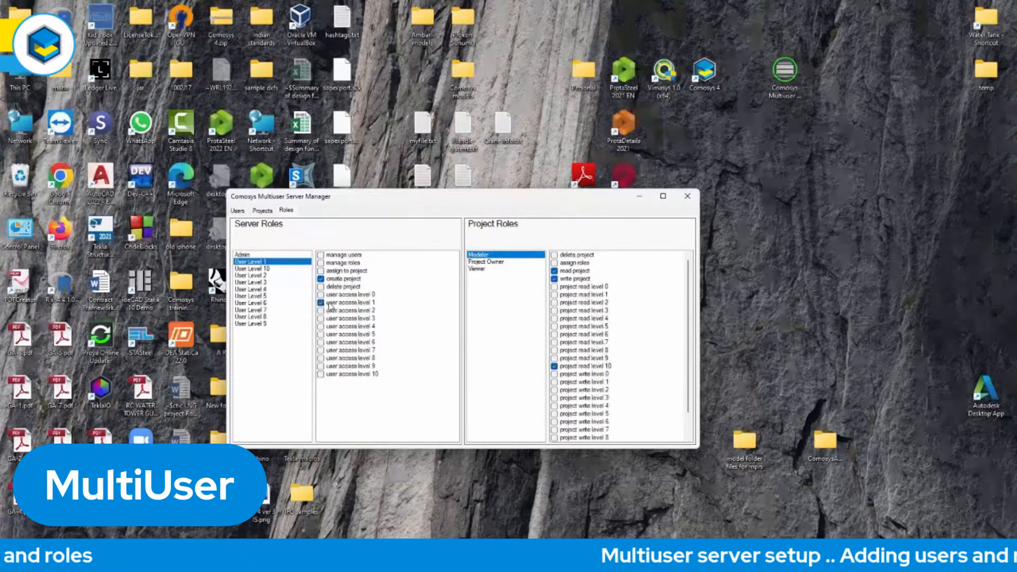
click(265, 276)
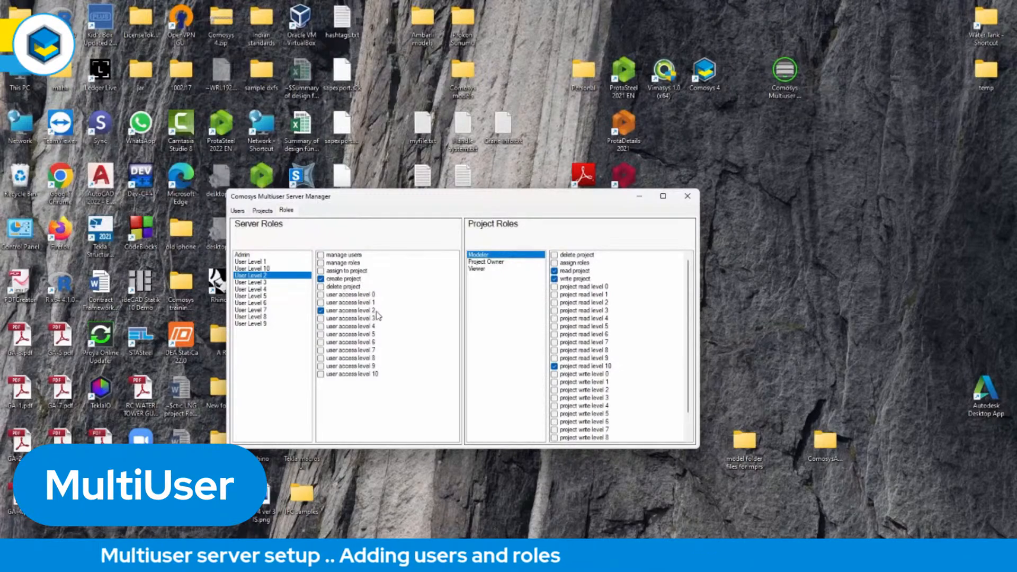
click(264, 283)
click(264, 289)
click(263, 296)
click(262, 303)
click(259, 323)
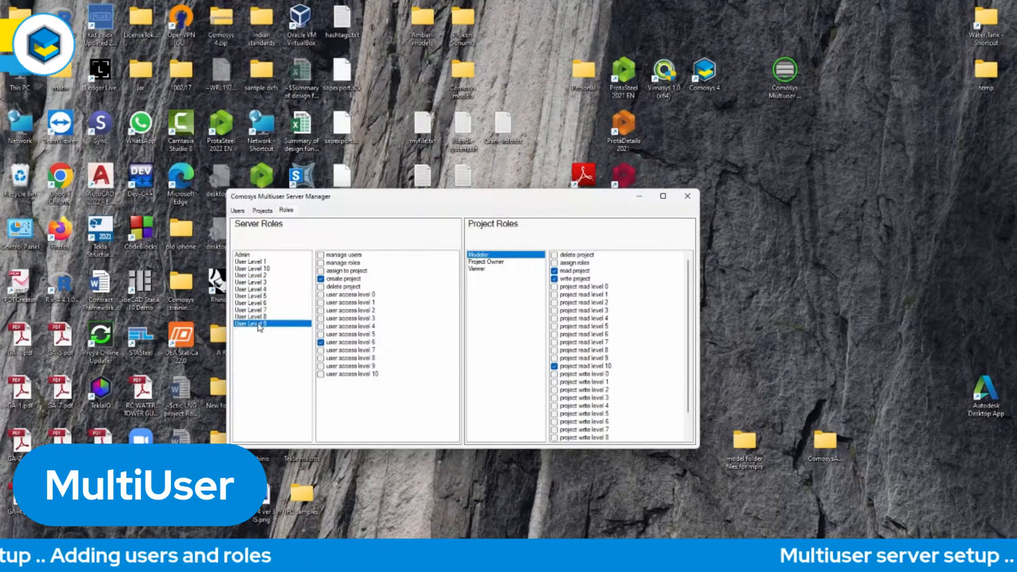
click(260, 269)
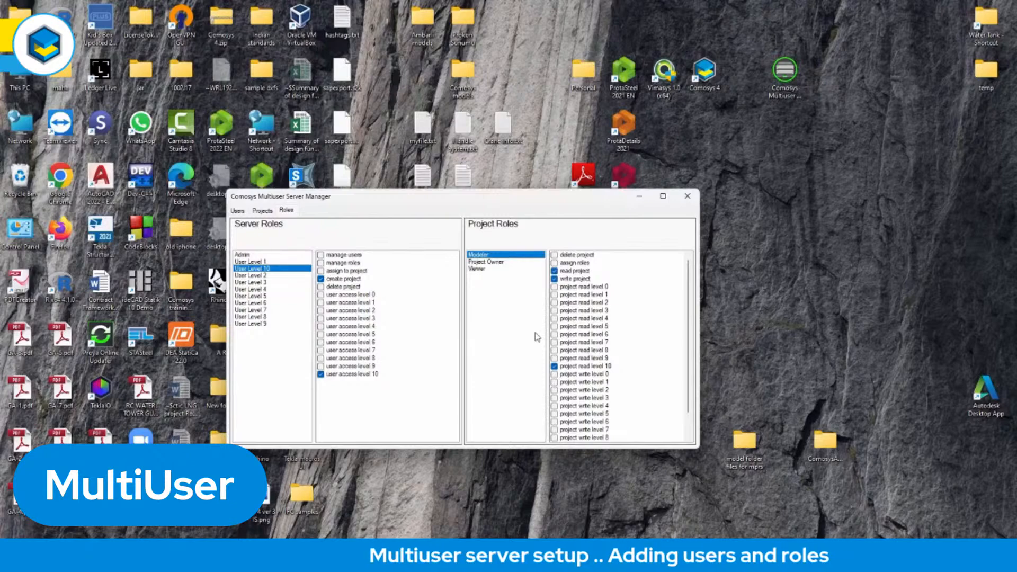
Compare the full permission lists of the project roles Project Owner, Modeler and Viewer, including their read and write levels.
click(497, 263)
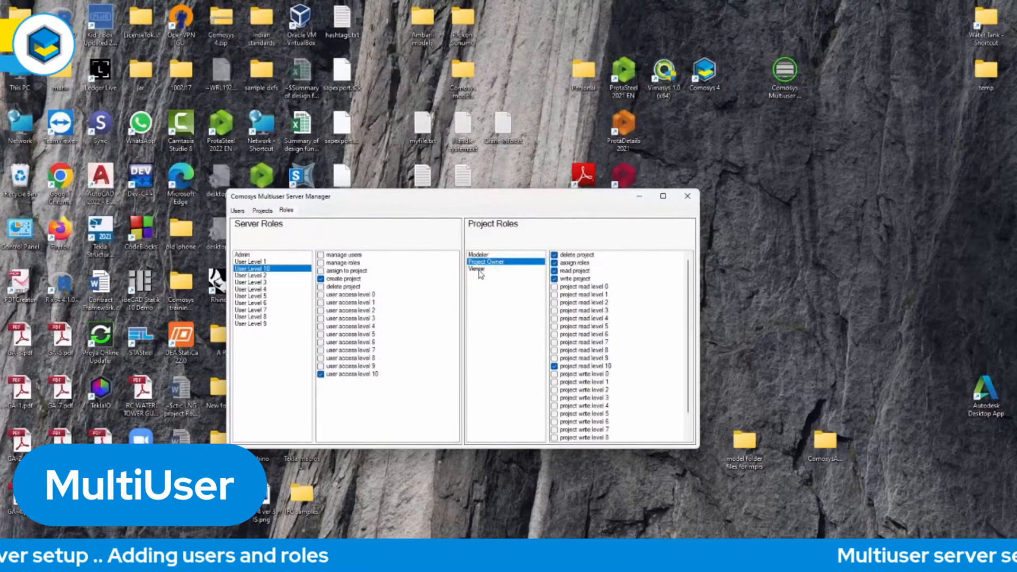
click(479, 269)
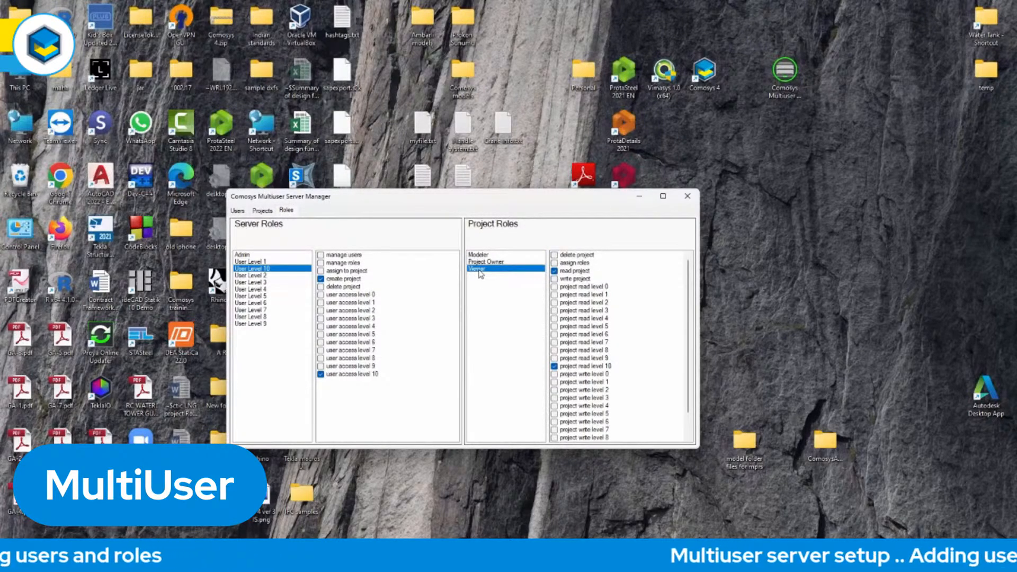
click(495, 262)
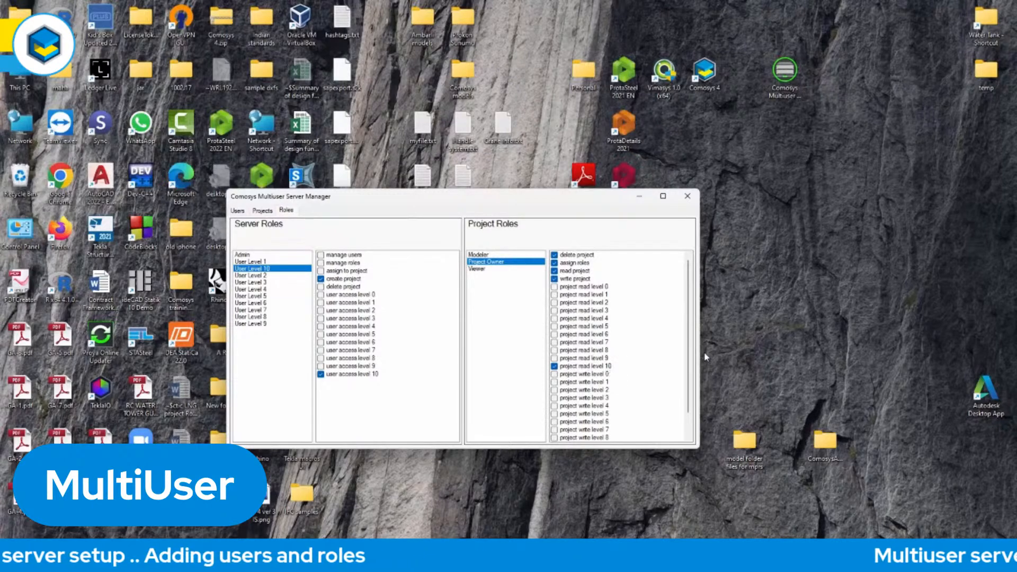
drag(690, 356, 690, 391)
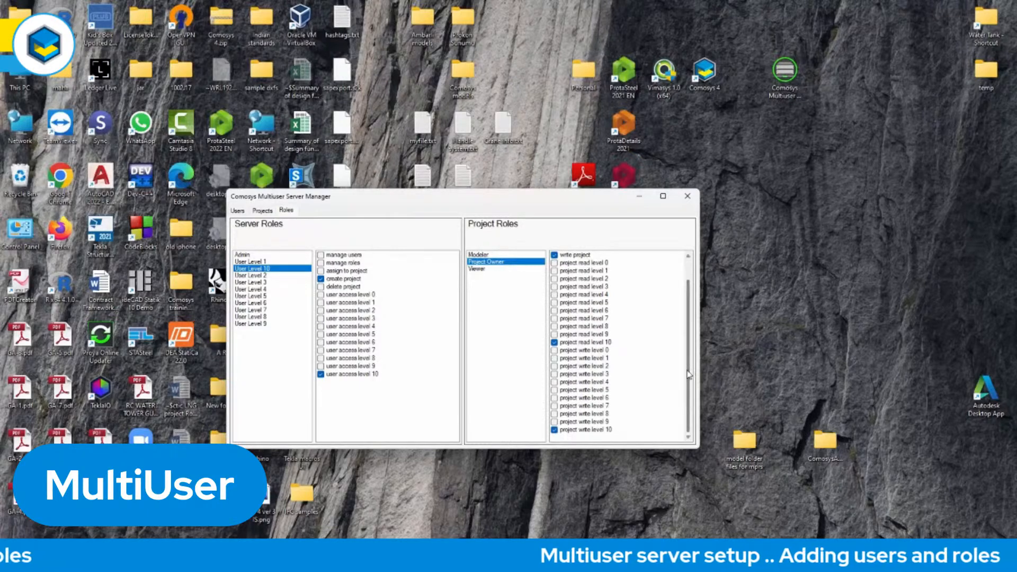
scroll(689, 373, up, 1)
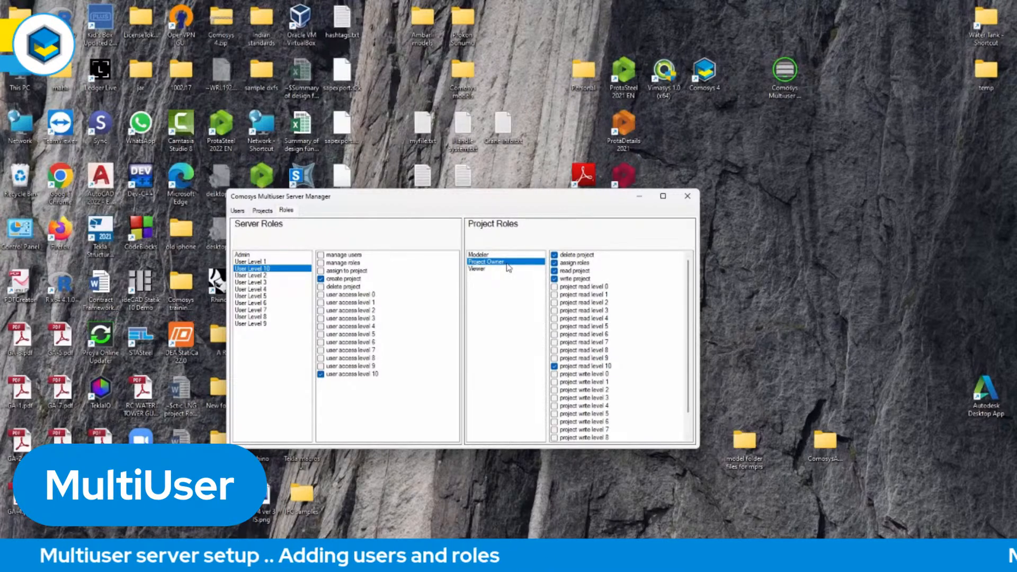
click(484, 255)
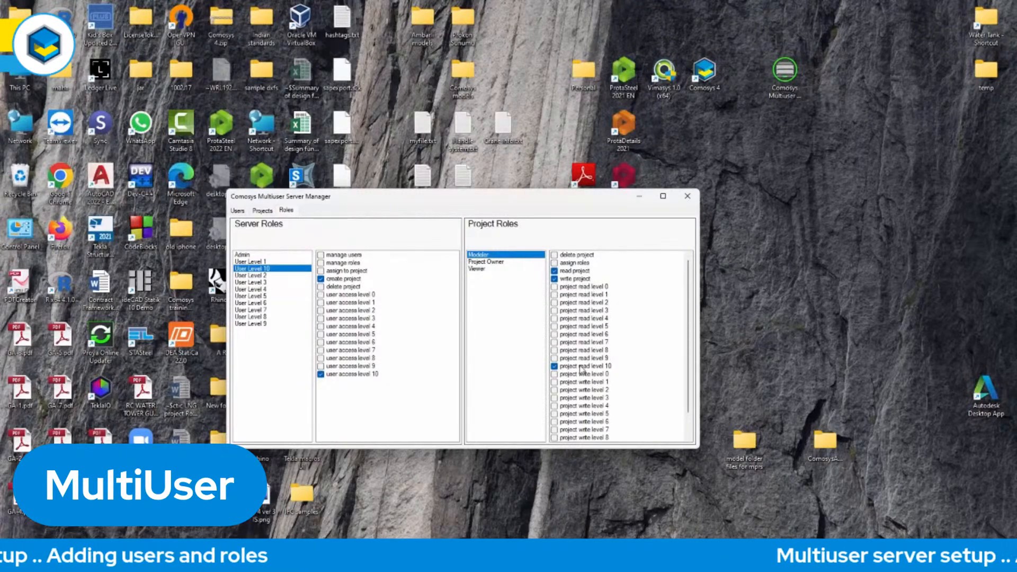
drag(689, 369, 688, 391)
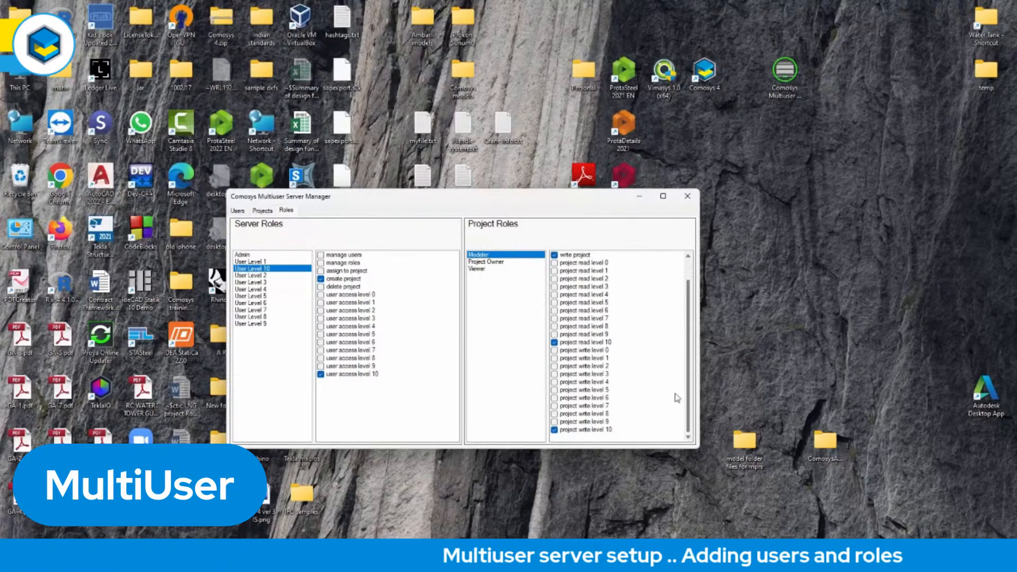
drag(690, 395, 691, 369)
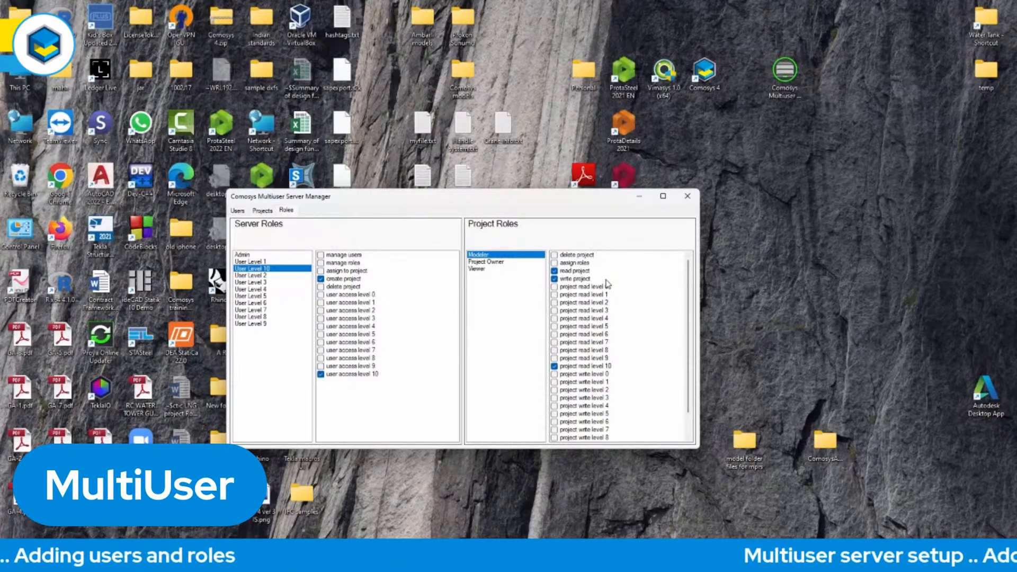
click(479, 270)
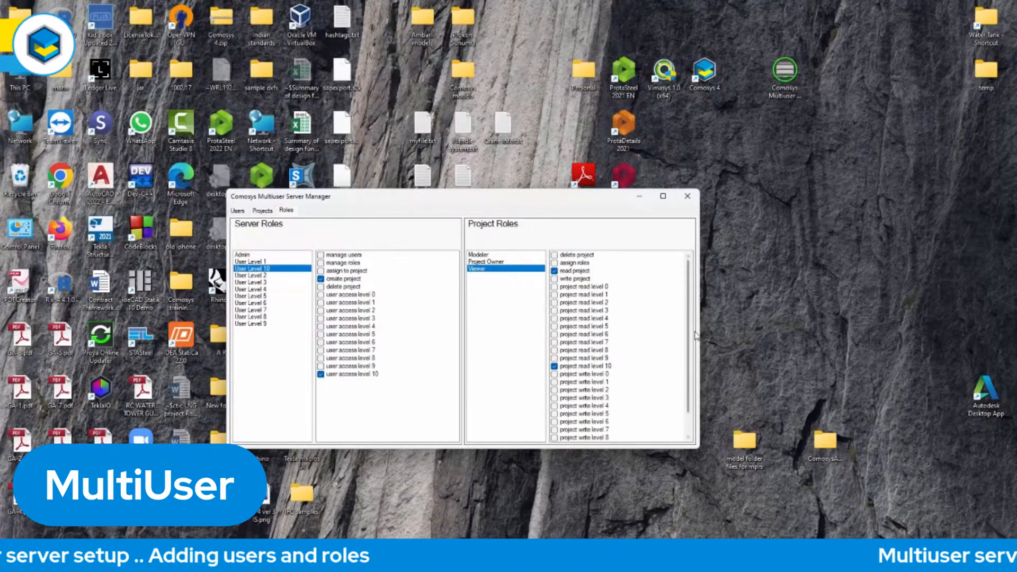
scroll(690, 331, down, 1)
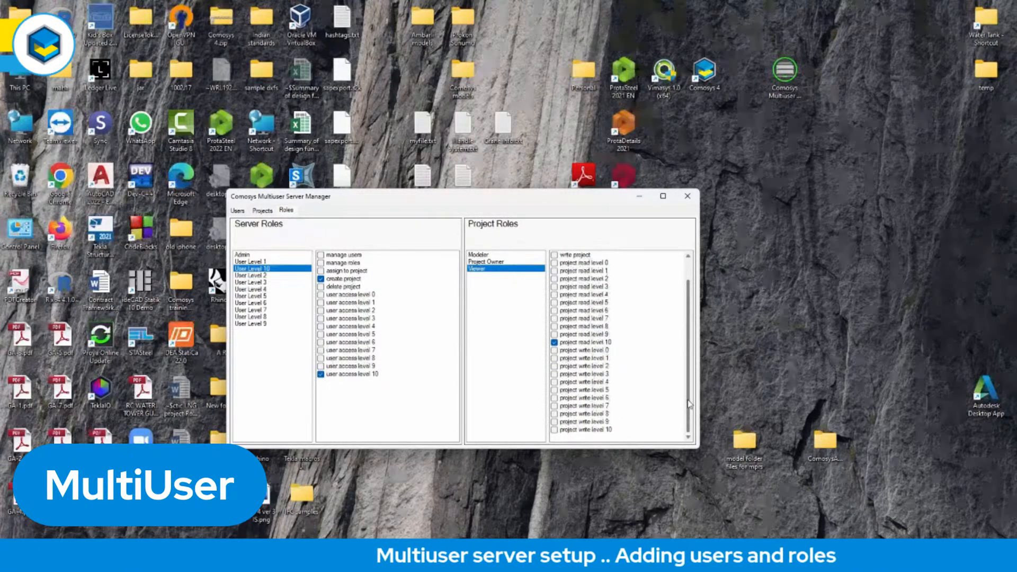
scroll(690, 404, up, 1)
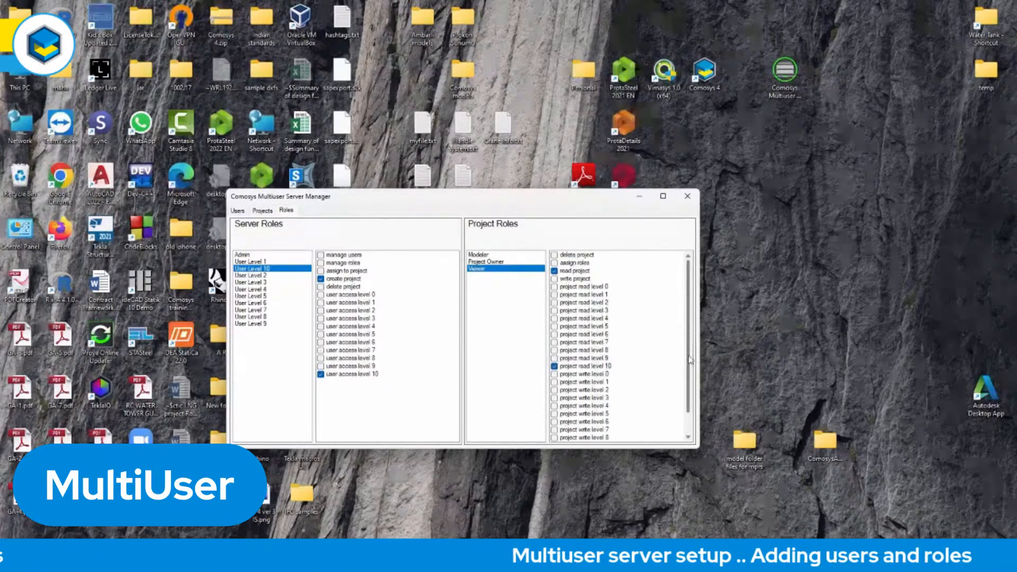
scroll(691, 369, down, 1)
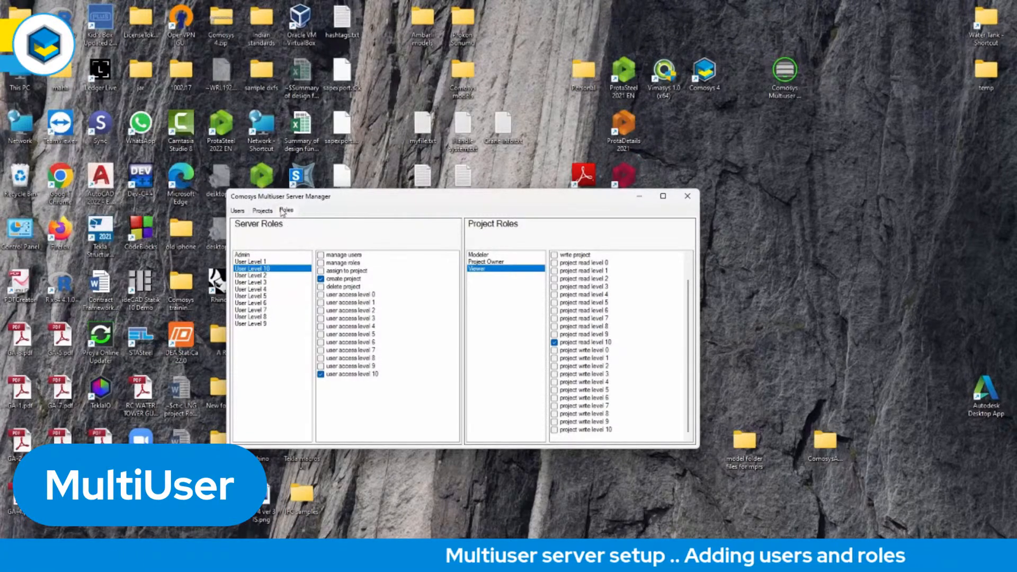
Add user1 with first name ABC, last name D and server role User Level 10, and apply the changes.
click(238, 211)
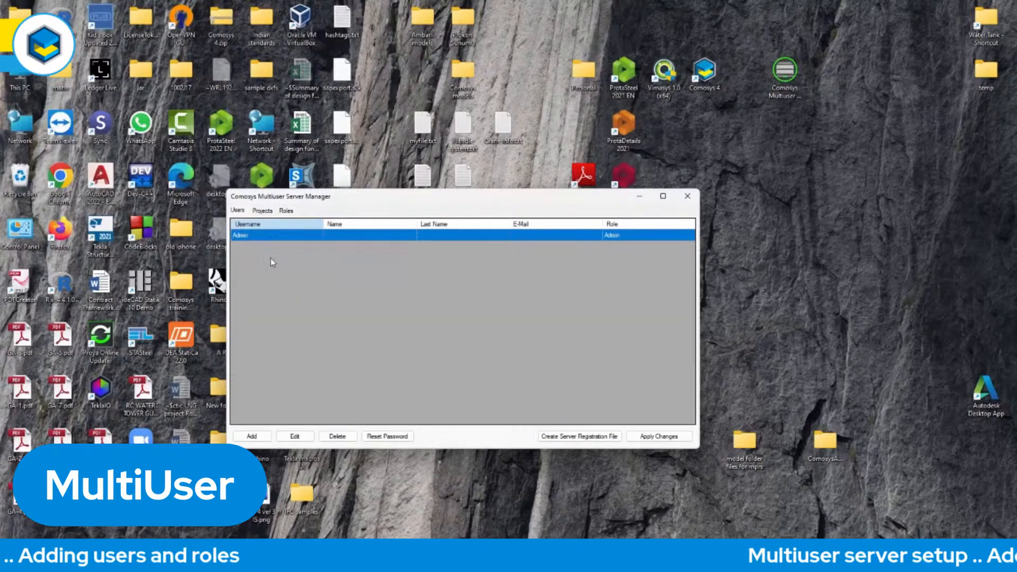
click(252, 437)
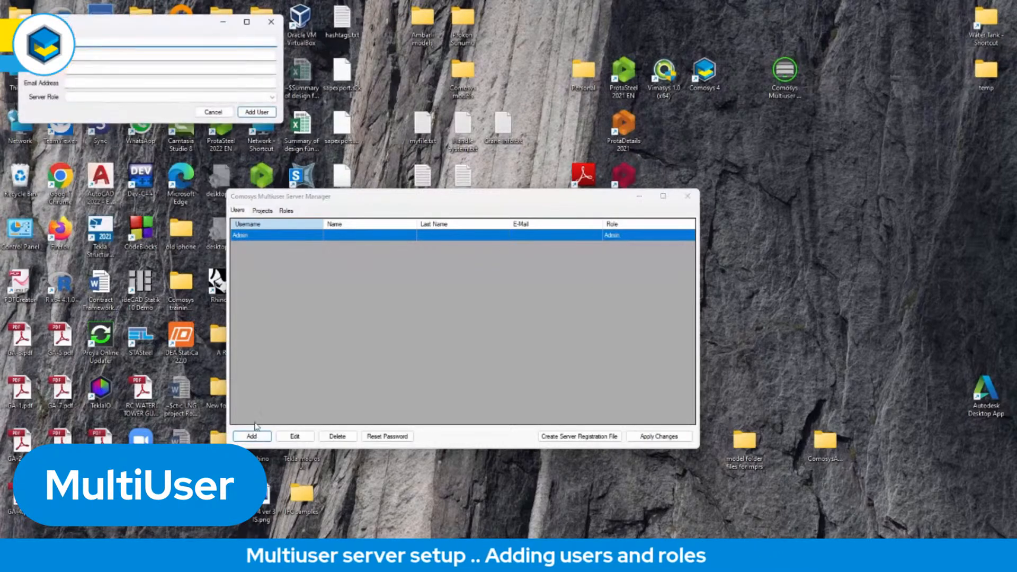
drag(192, 25, 520, 269)
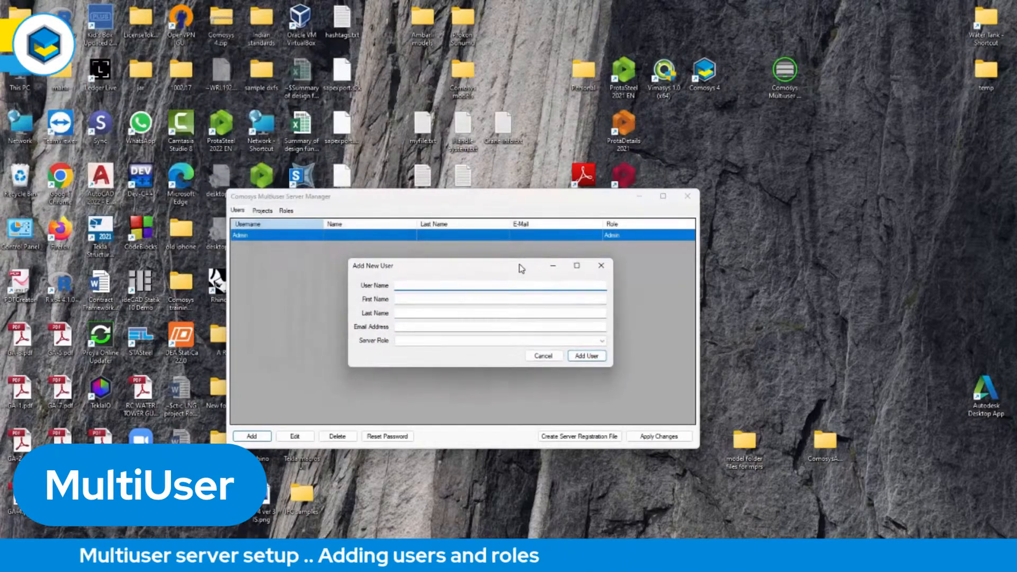
text(user1)
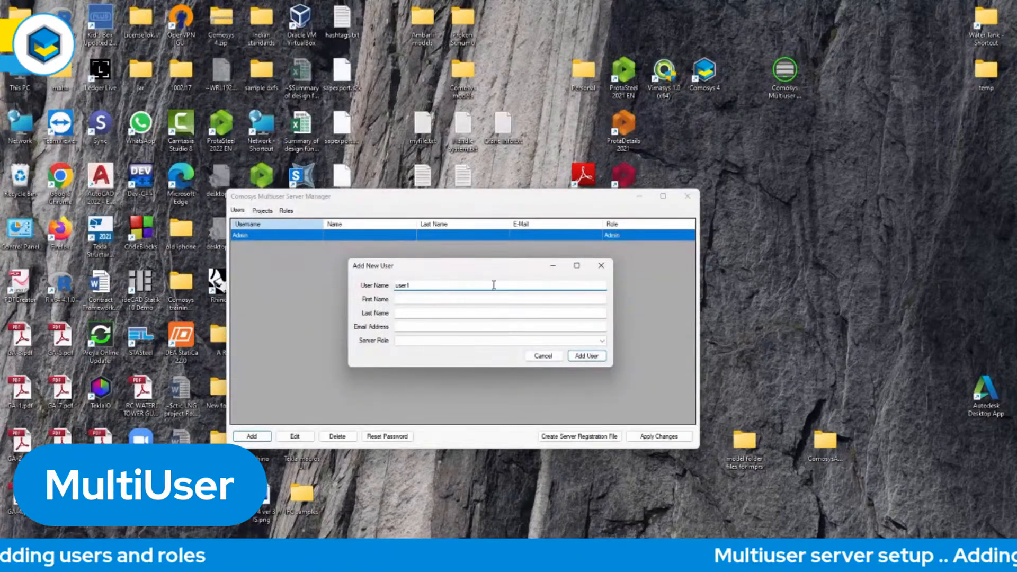
click(419, 299)
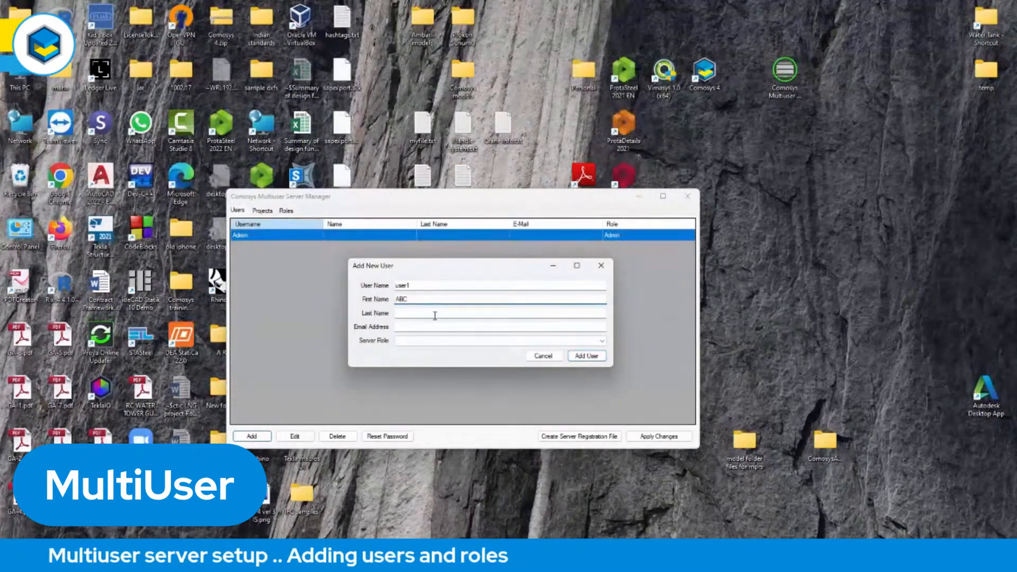
click(440, 312)
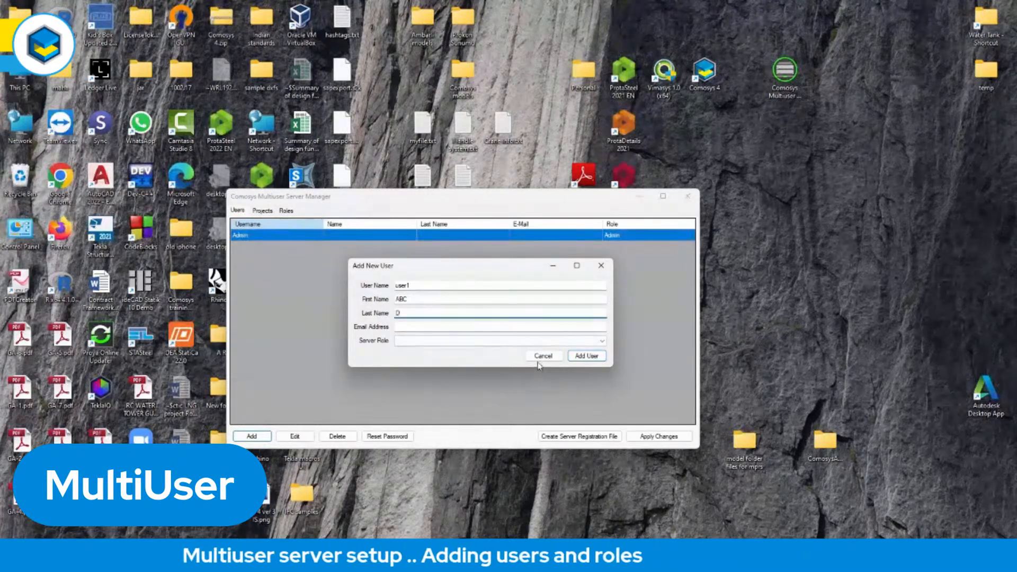
click(532, 341)
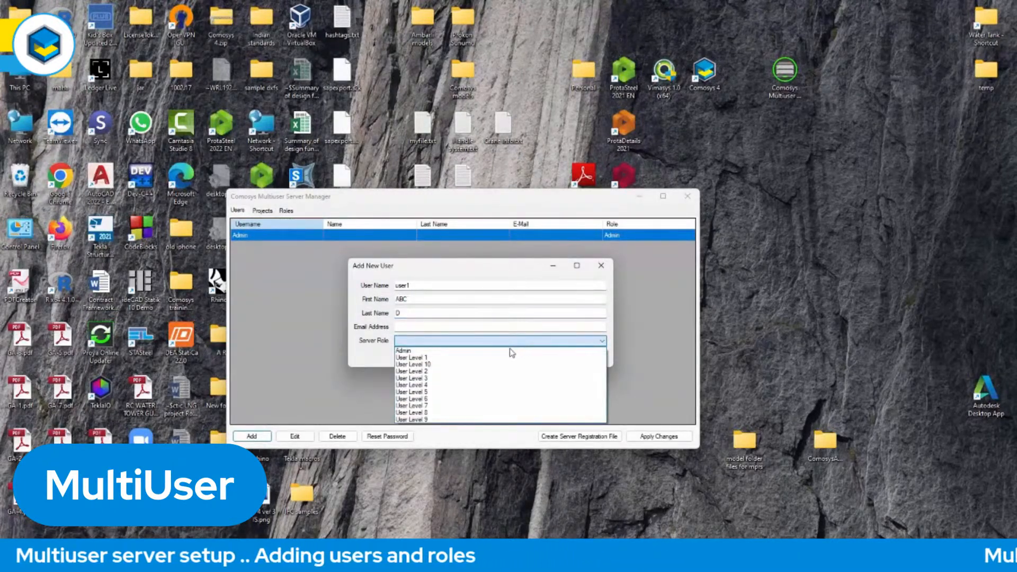
click(425, 365)
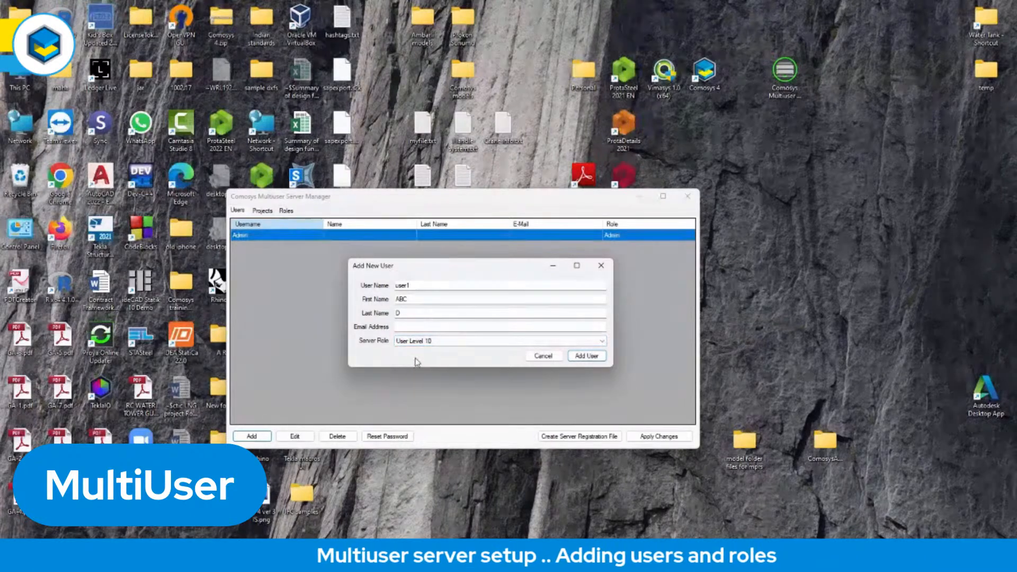
click(588, 357)
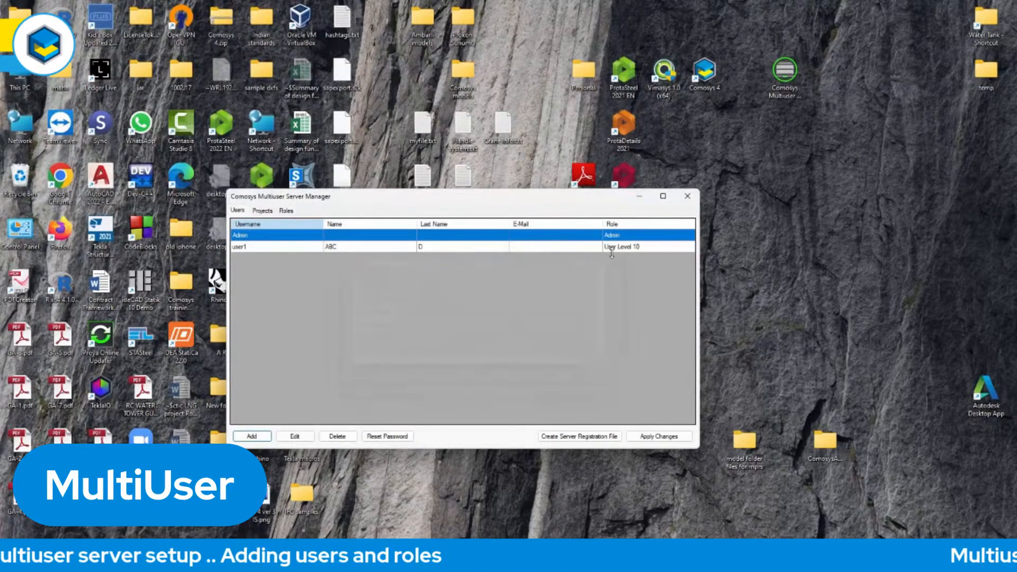
click(657, 437)
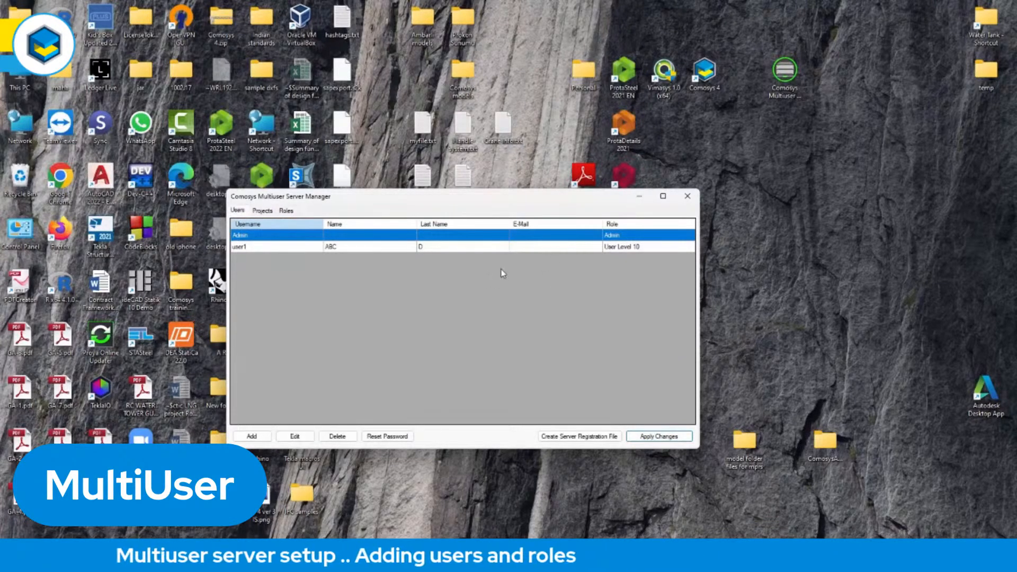
Add user2 with first name DEF, last name Z and server role User Level 10, and apply the changes.
click(252, 437)
drag(159, 42, 456, 289)
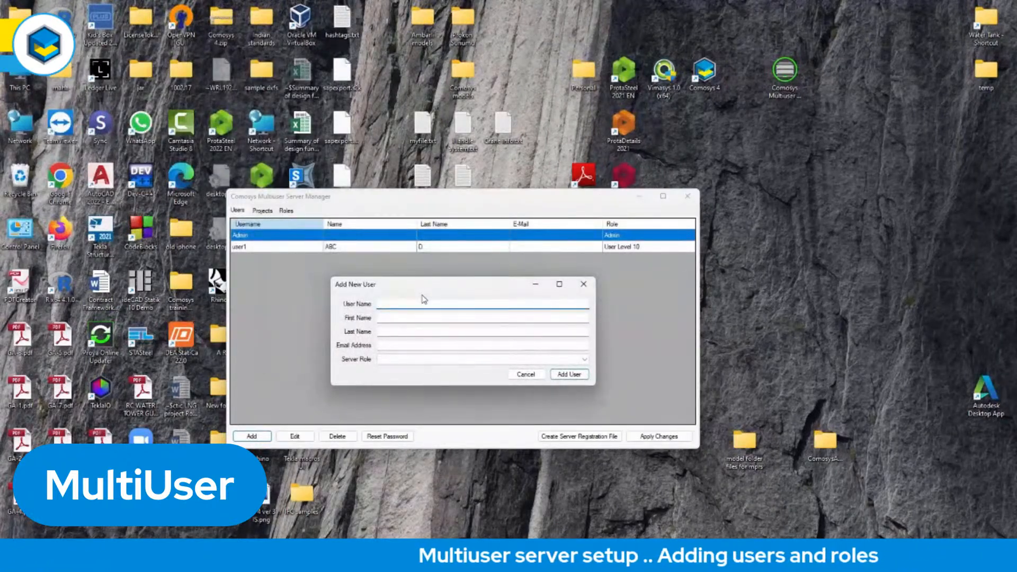
text(user2)
click(410, 317)
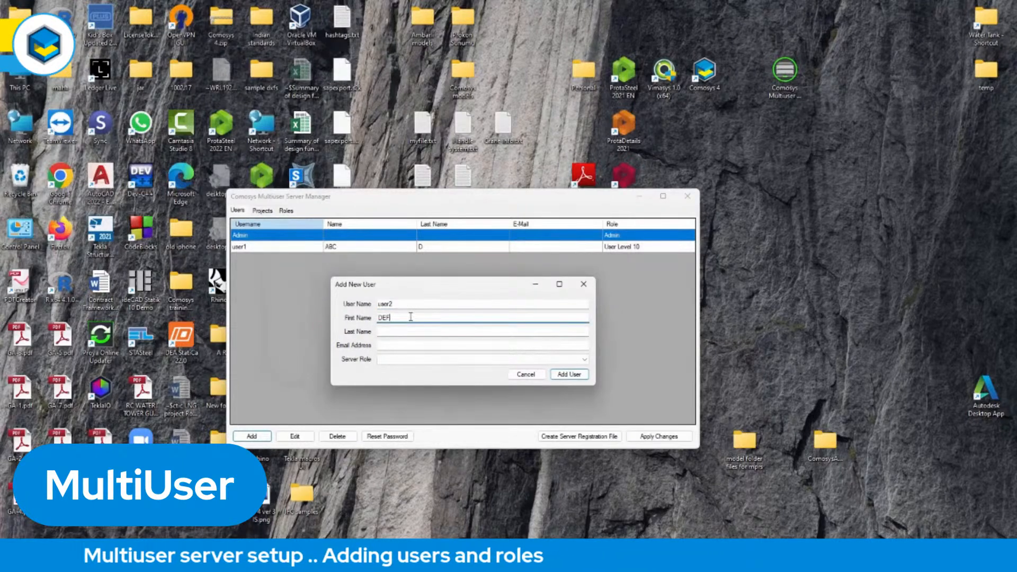
click(418, 332)
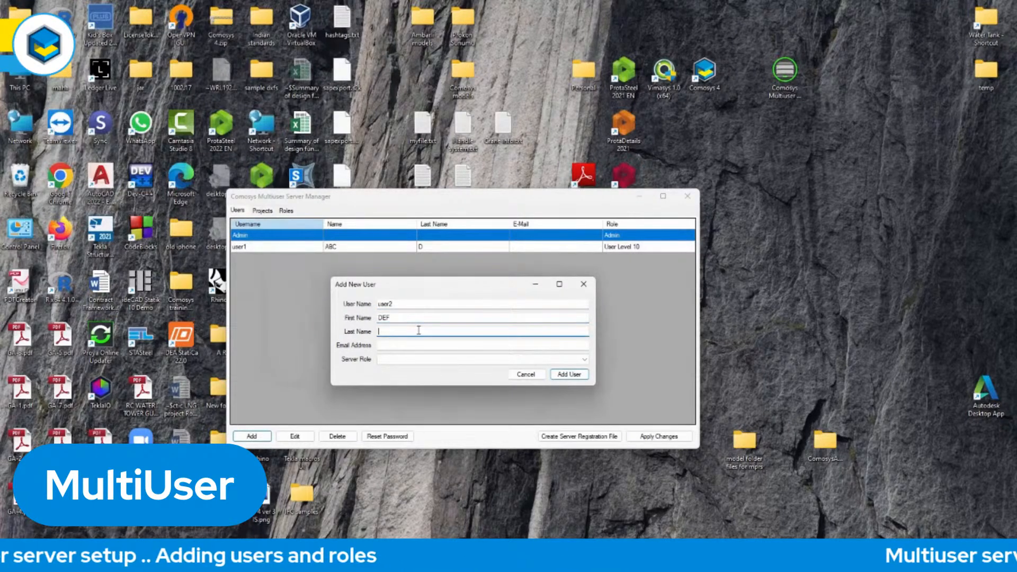
click(417, 362)
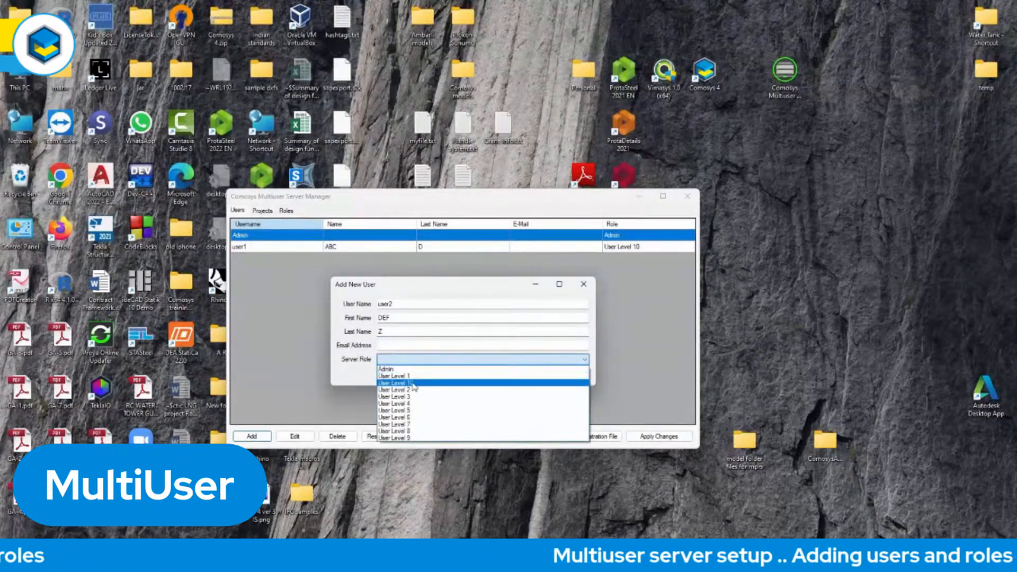
click(414, 383)
click(576, 379)
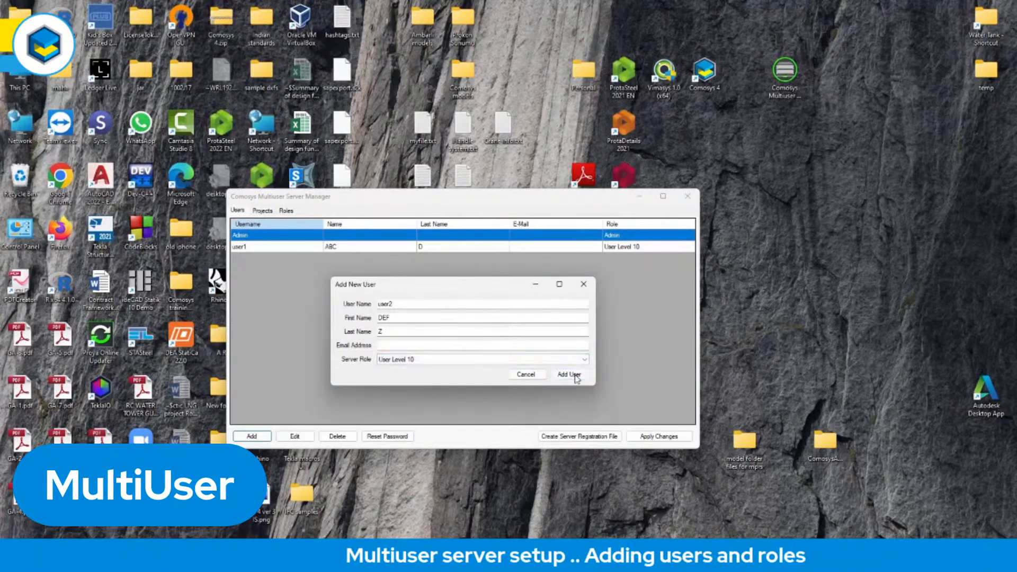
click(660, 437)
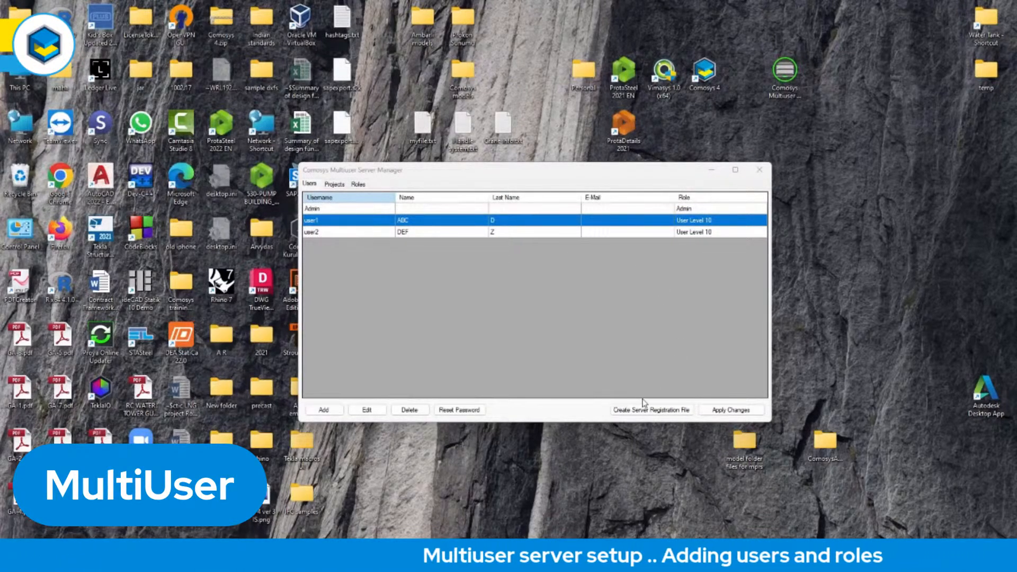
Create a server registration file named register.comosysserver on the Desktop.
click(361, 233)
click(355, 222)
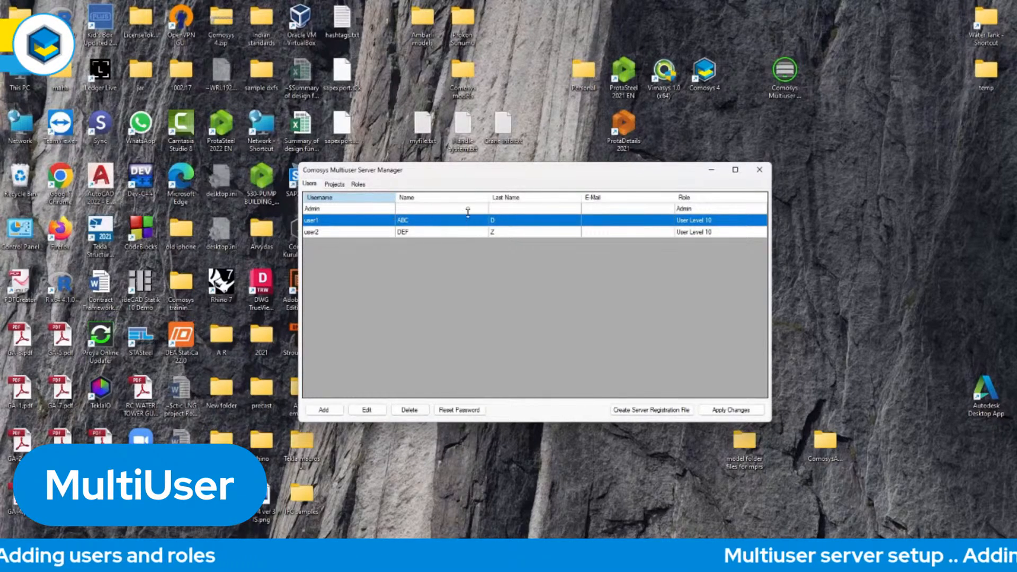
click(640, 410)
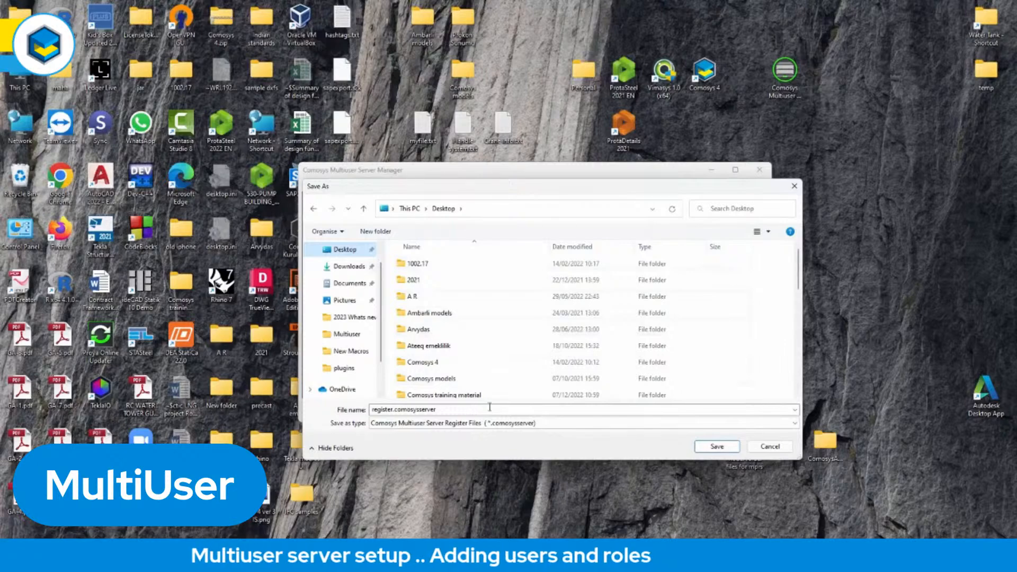
click(718, 448)
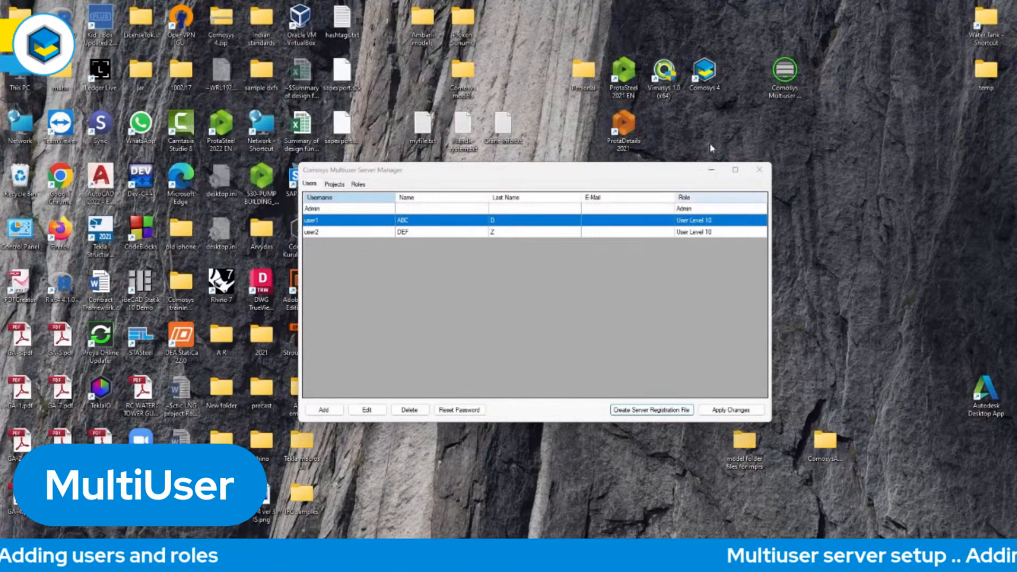
Switch to COMOSYS and set its multiuser server from the register.comosysserver file on the Desktop.
double_click(705, 74)
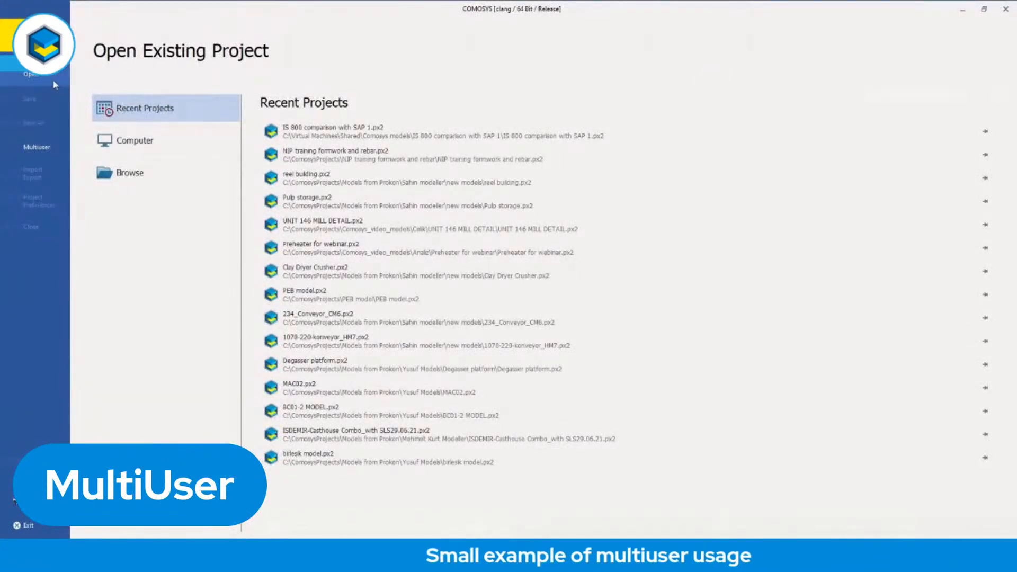
click(40, 151)
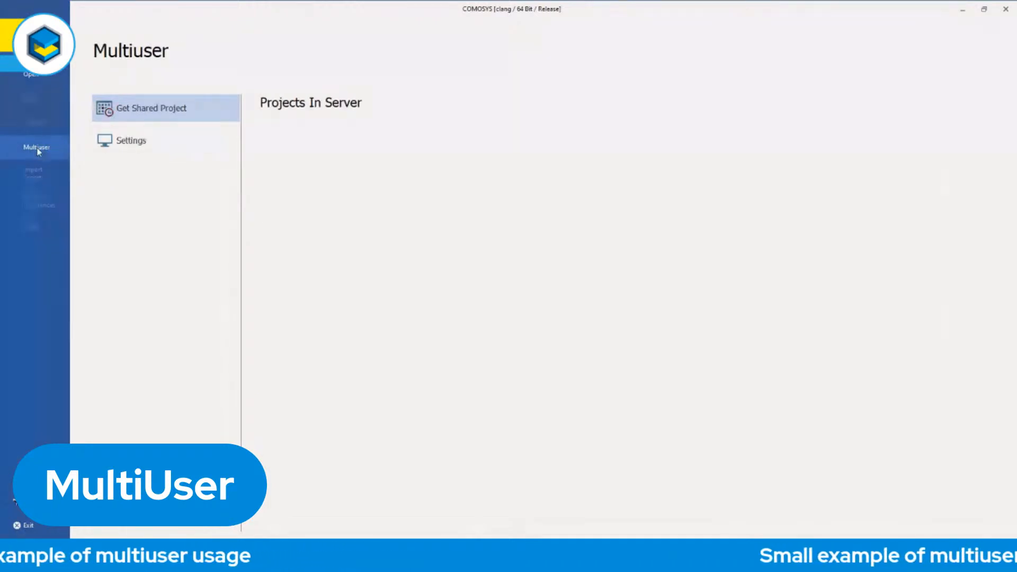
click(148, 144)
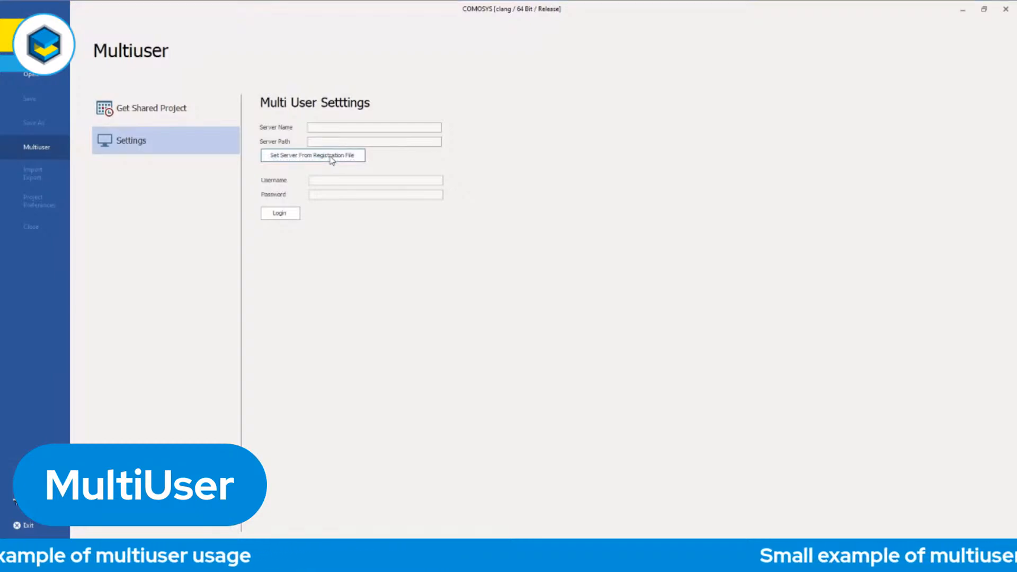
click(332, 157)
click(53, 75)
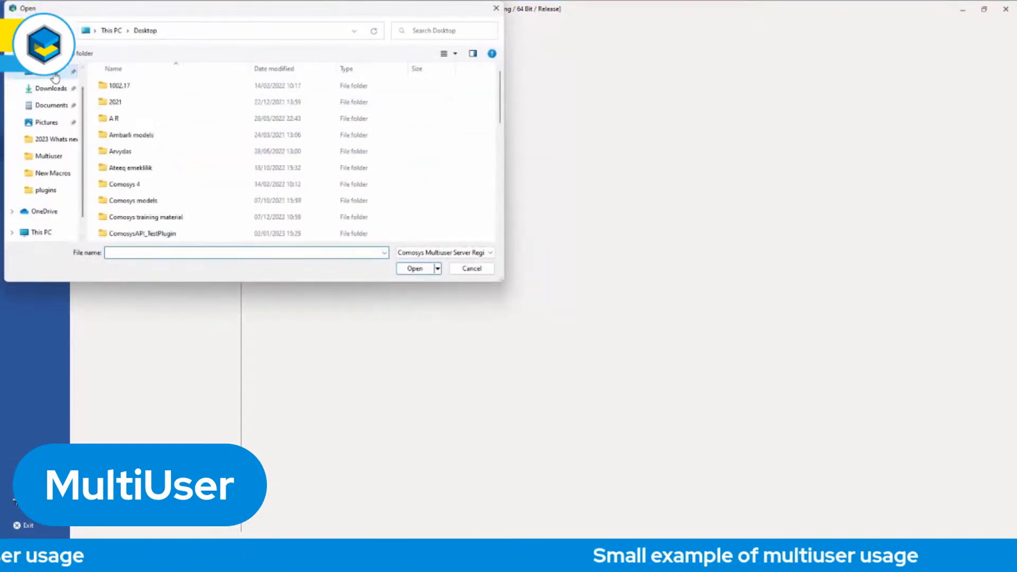
scroll(187, 169, down, 4)
scroll(187, 169, down, 3)
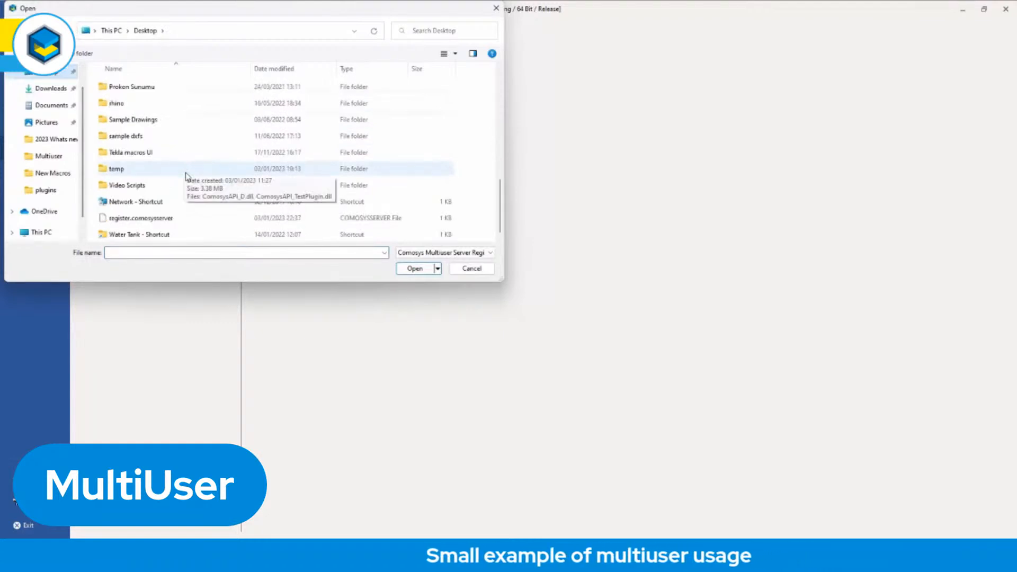
click(133, 219)
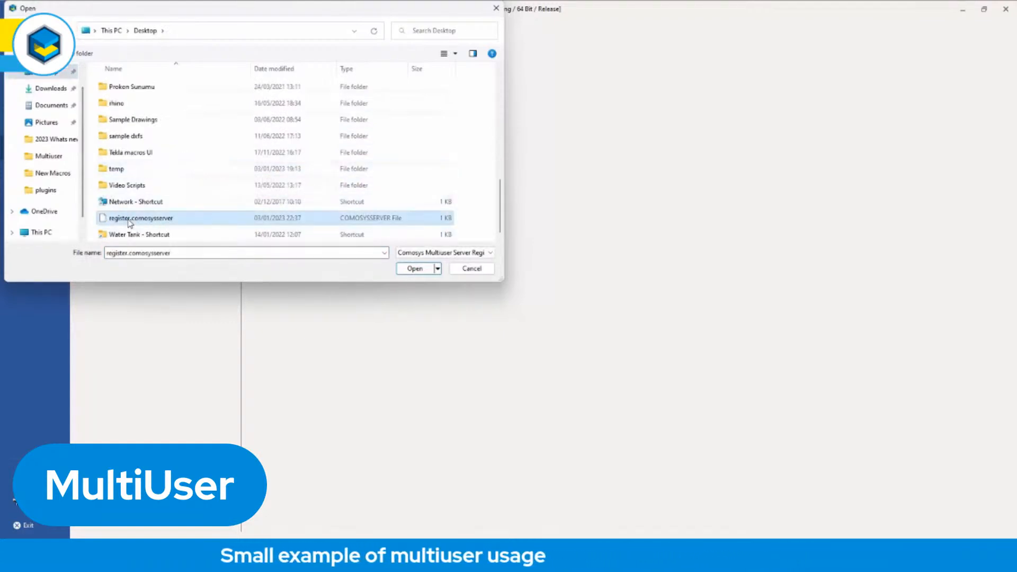
click(415, 269)
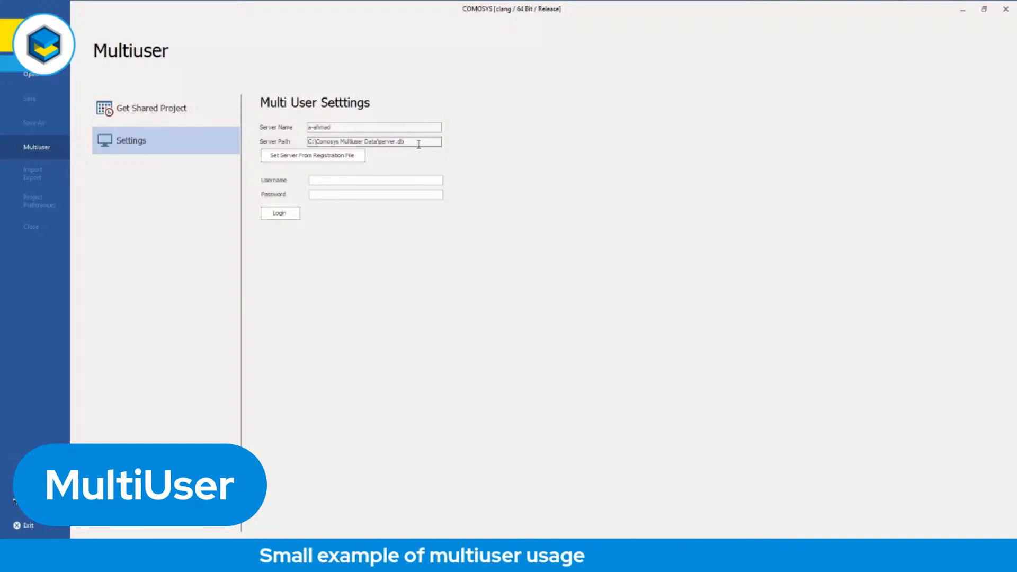
Log in to the multiuser server as user1 with the account password.
click(336, 179)
text(user1)
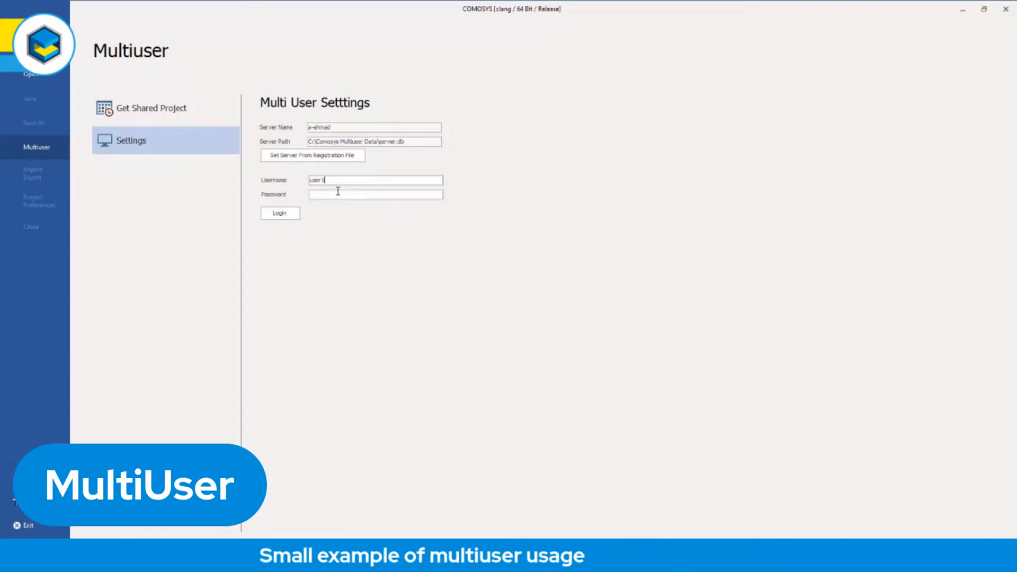
click(333, 195)
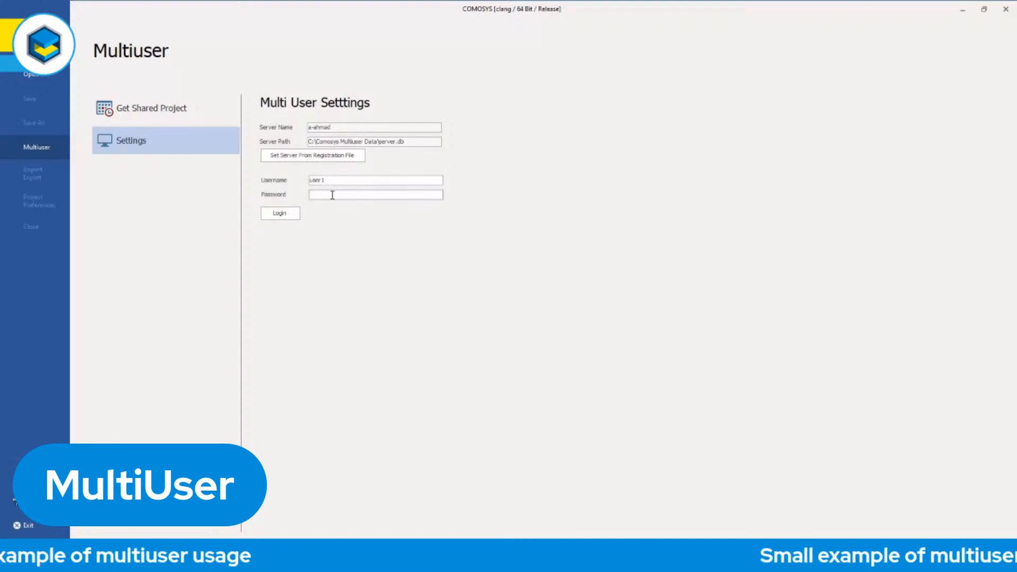
text(****)
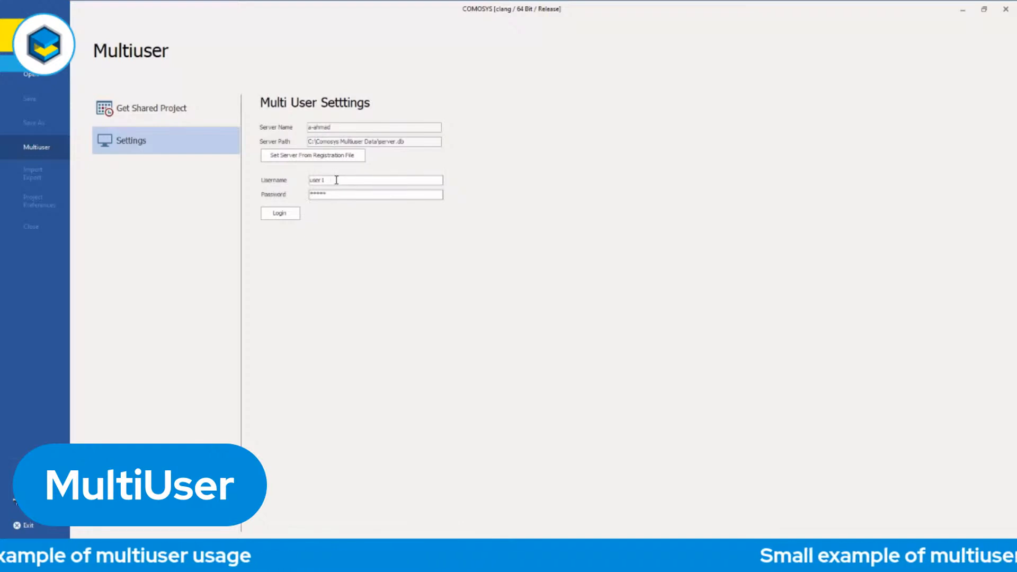
click(279, 214)
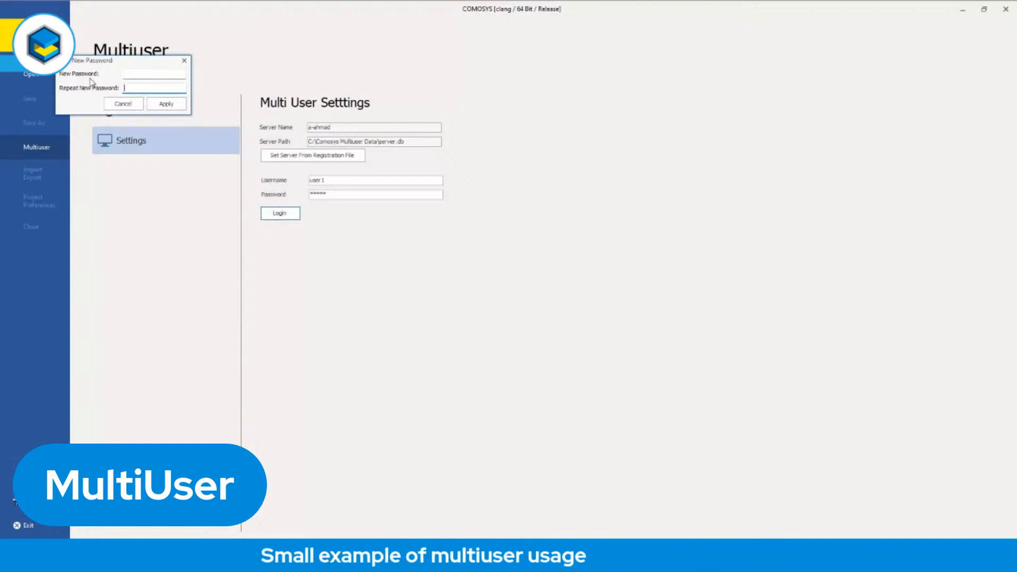
Enter and repeat a new password for user1, and apply it.
click(141, 74)
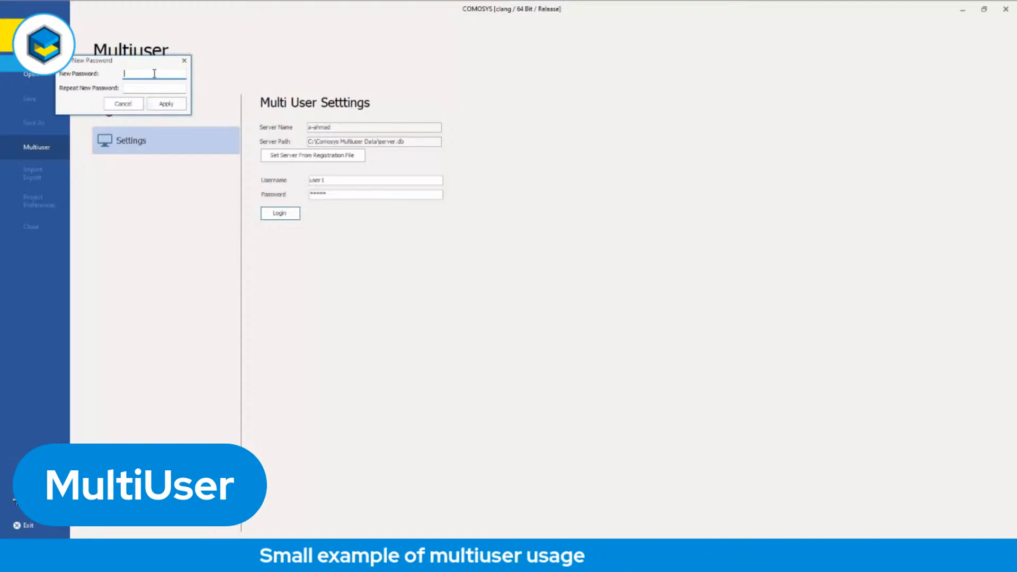
text(12345)
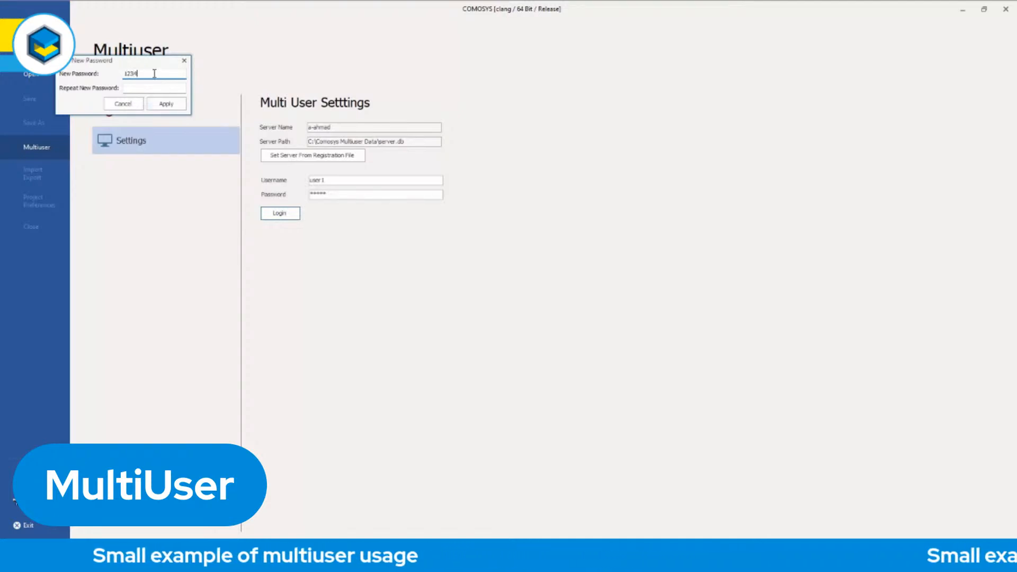
click(148, 88)
text(12345)
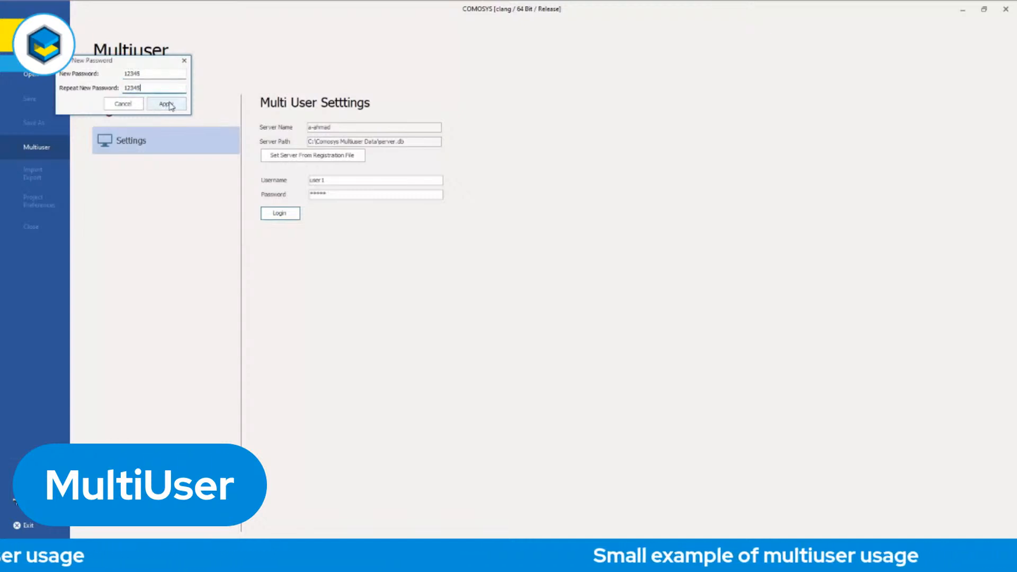
click(167, 104)
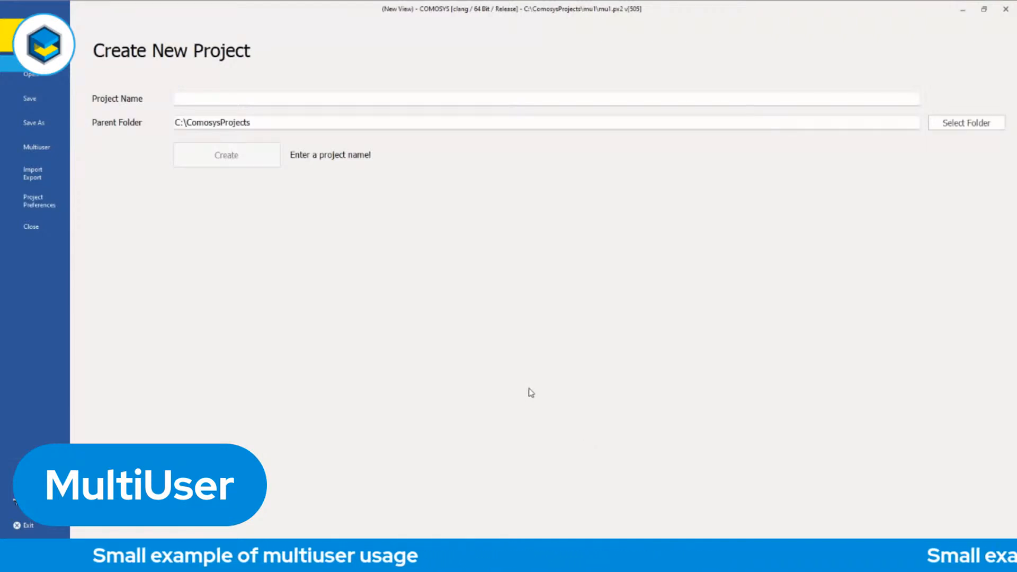
Create a new project named multiuser1 in C:\ComosysProjects without saving the open mu1 project.
click(199, 98)
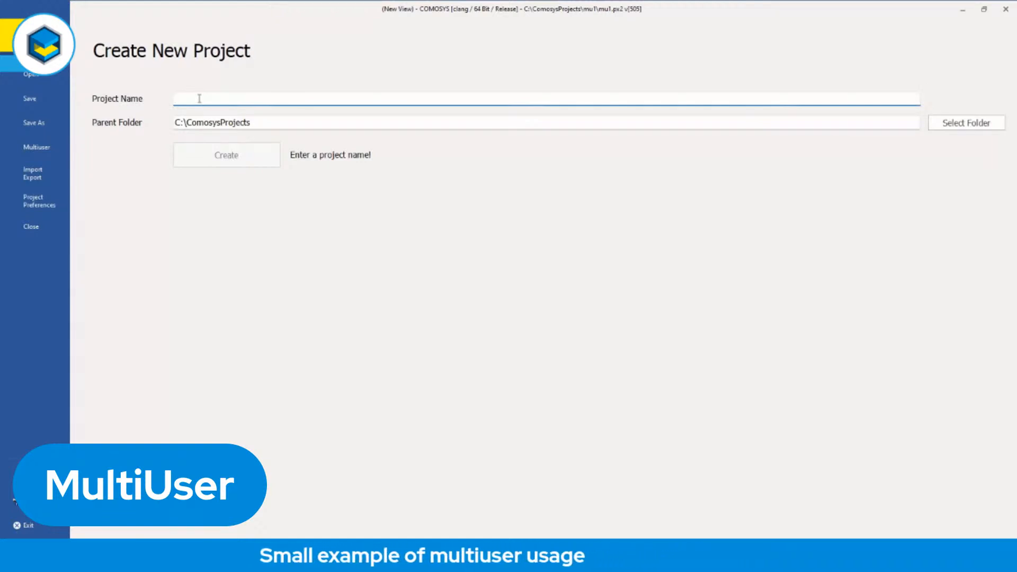
text(multius)
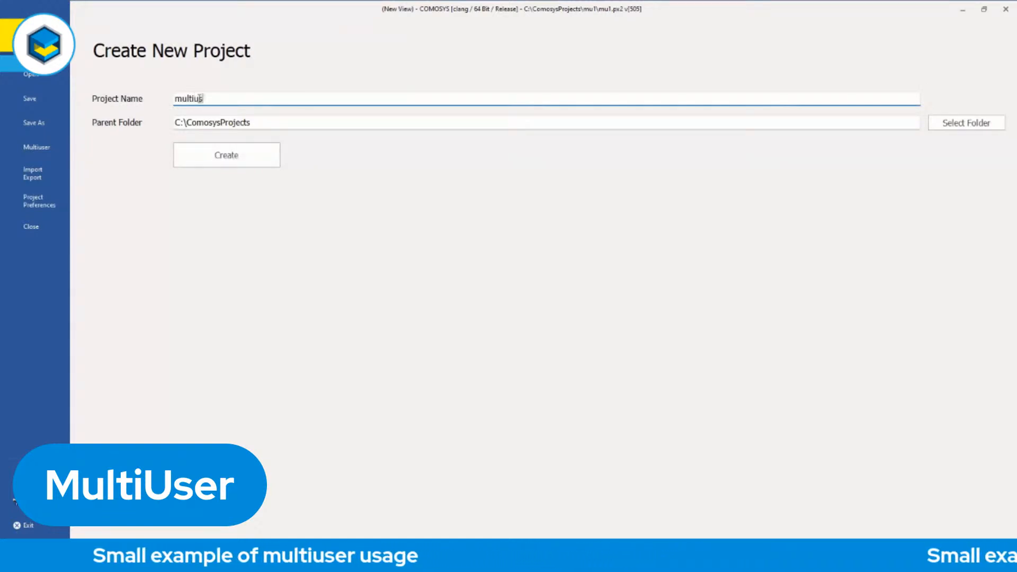
text(er1)
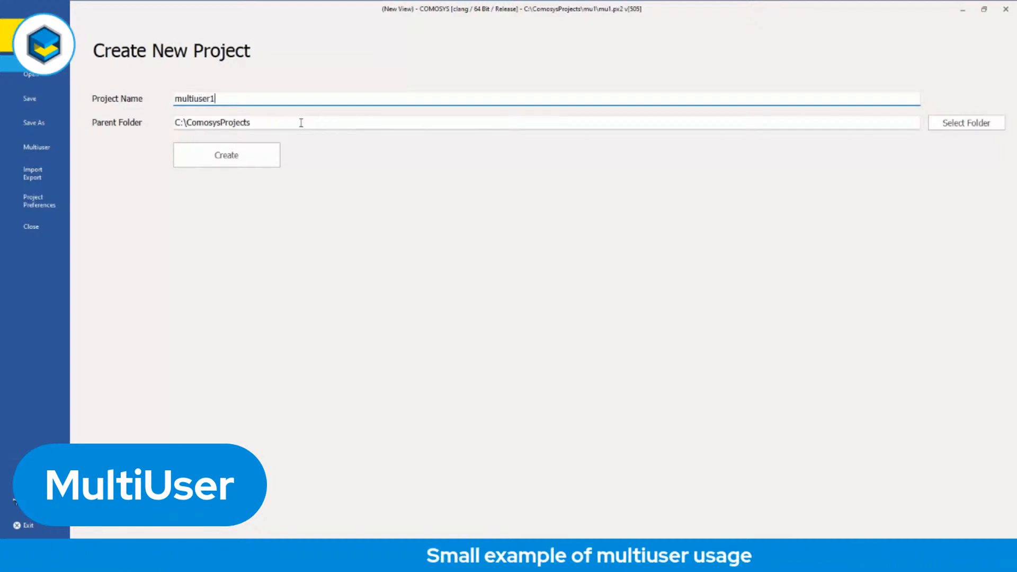
click(243, 160)
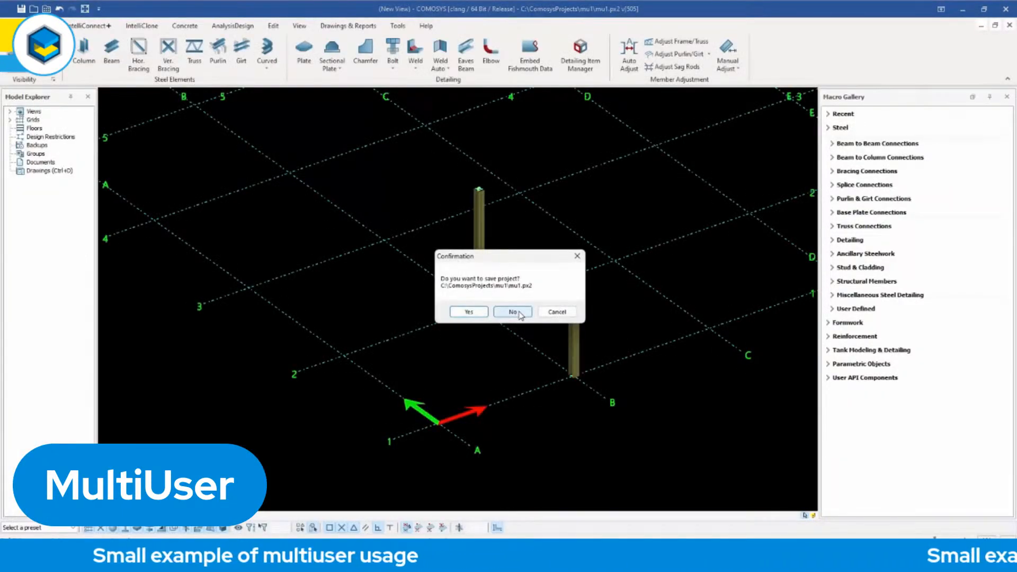
click(513, 312)
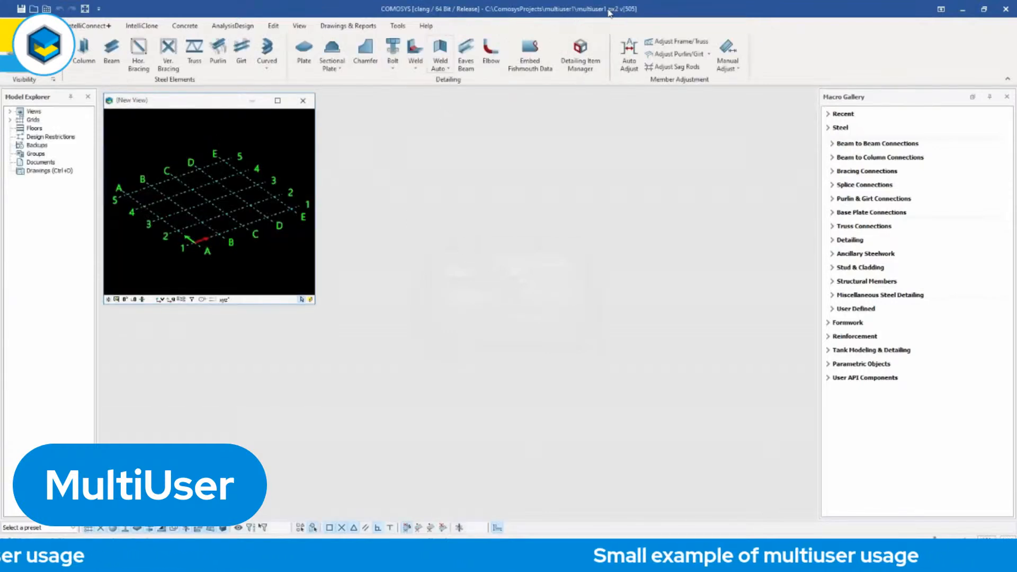
Maximize the model view and place four steel columns at grid intersections A1, B1, A2 and B2.
click(278, 102)
scroll(474, 295, up, 4)
middle_drag(473, 296, 494, 277)
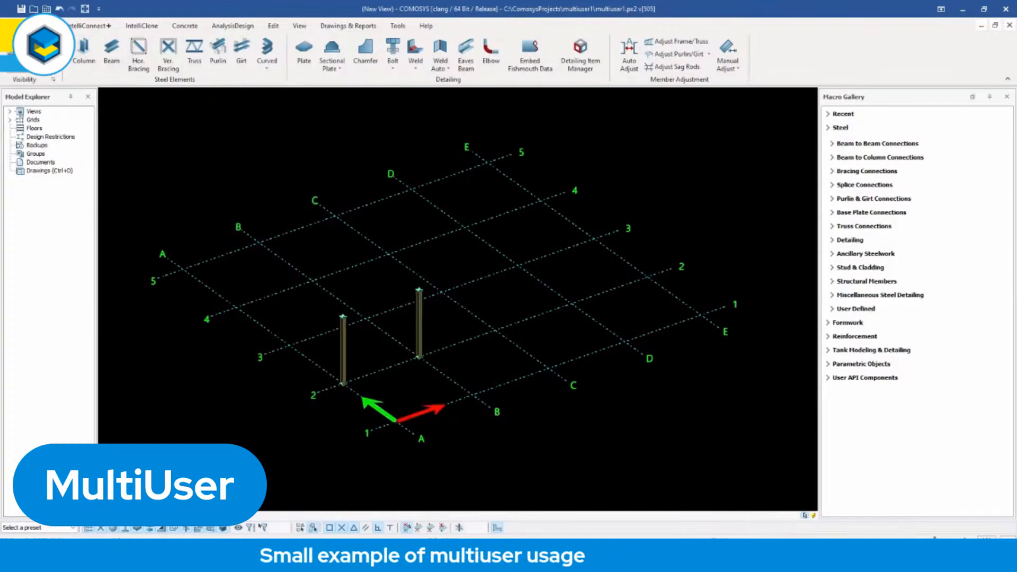
click(473, 395)
right_click(519, 323)
click(527, 329)
scroll(497, 371, up, 3)
middle_drag(497, 375, 547, 348)
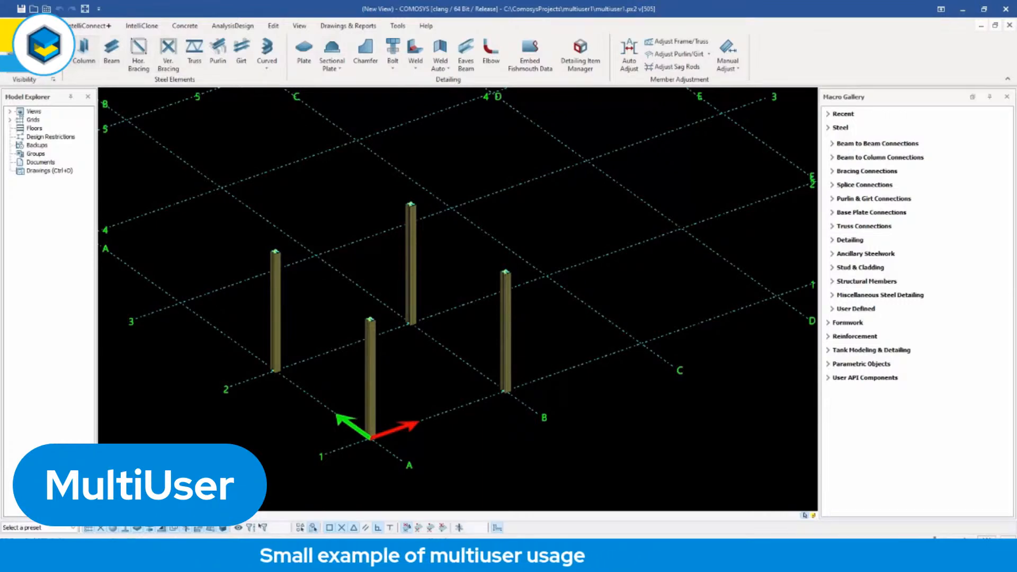
Share the multiuser1 model on the server with tag T, a short description, read access level 3 and write access level 7.
click(15, 25)
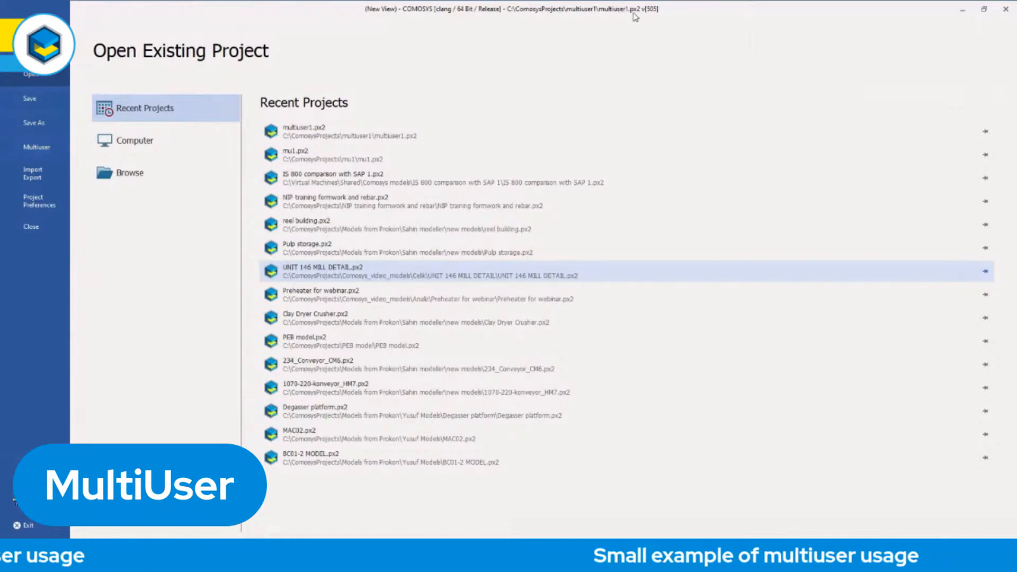
click(39, 152)
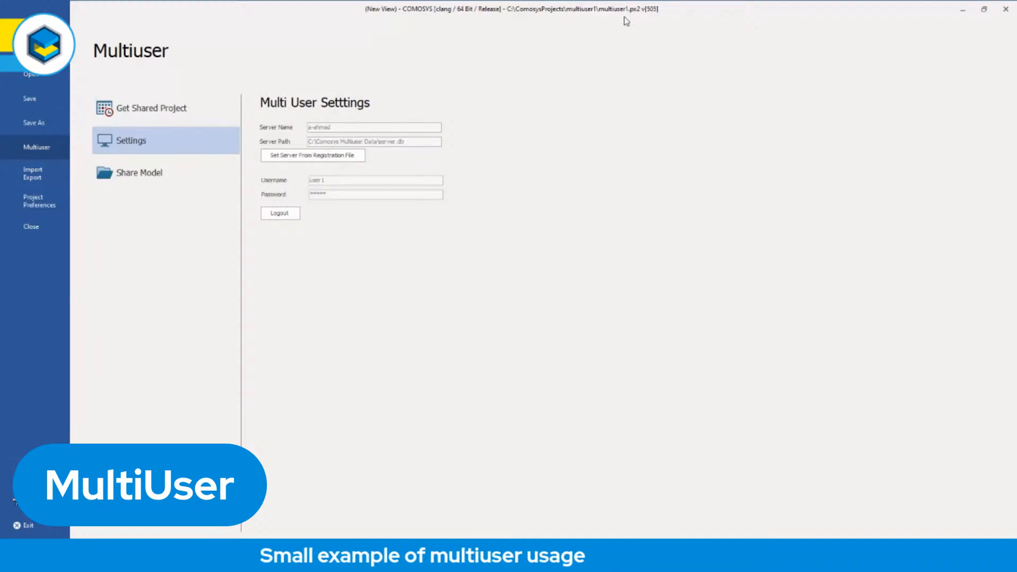
click(136, 177)
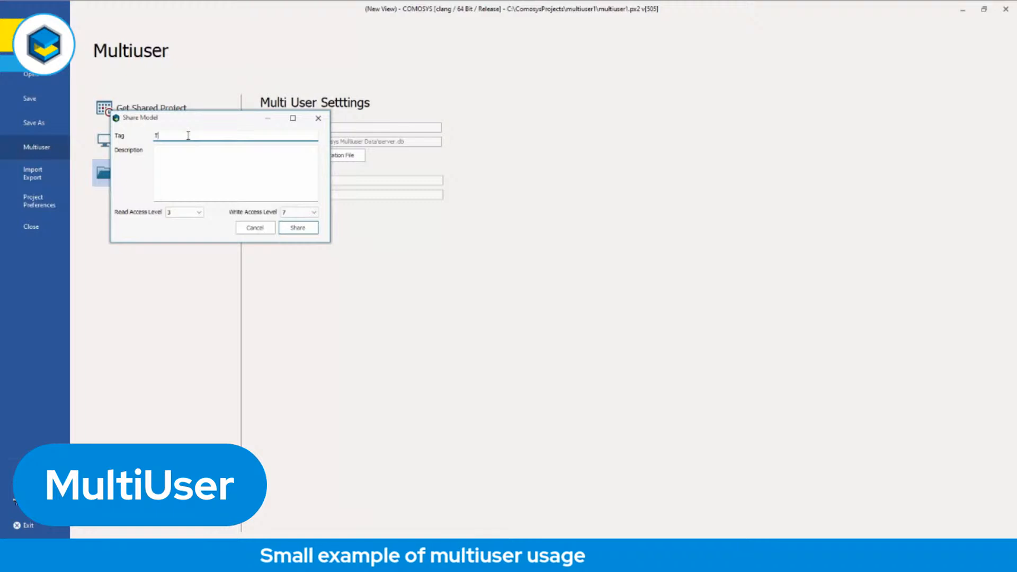
click(170, 153)
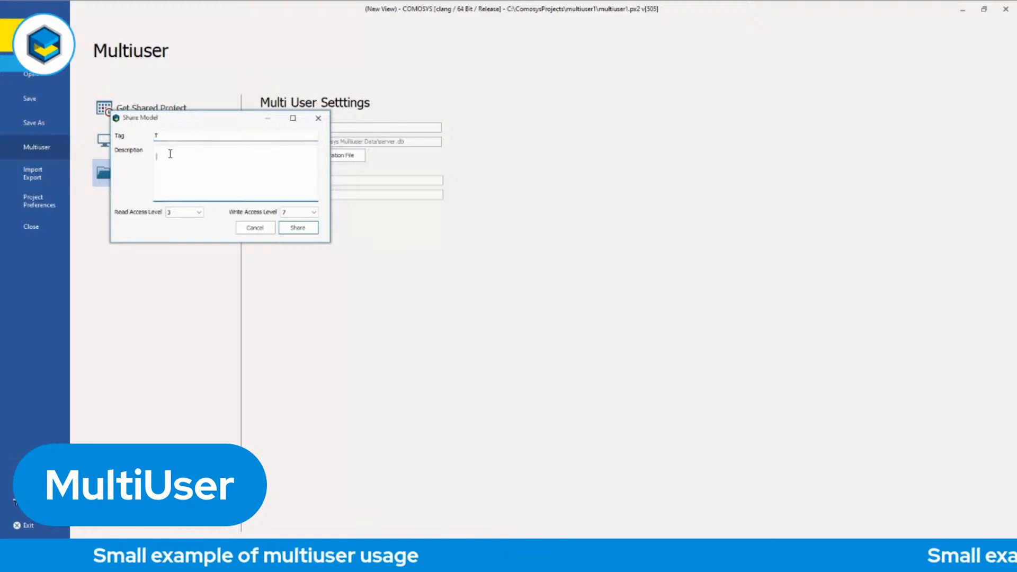
text(Des)
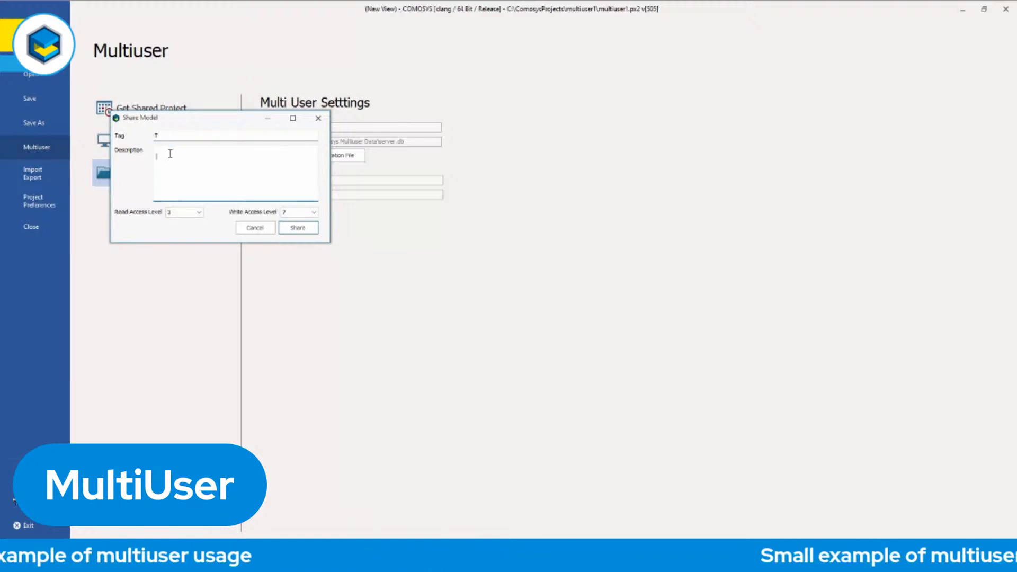
text(i)
text(r)
click(298, 228)
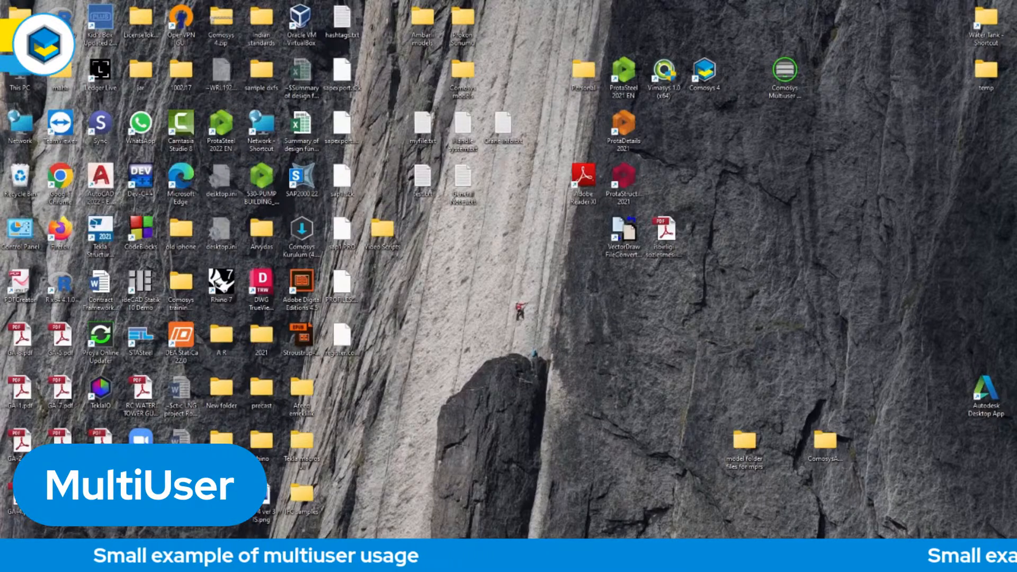
Switch to the Comosys Multiuser Server manager and log in as Admin with the account password.
key(super)
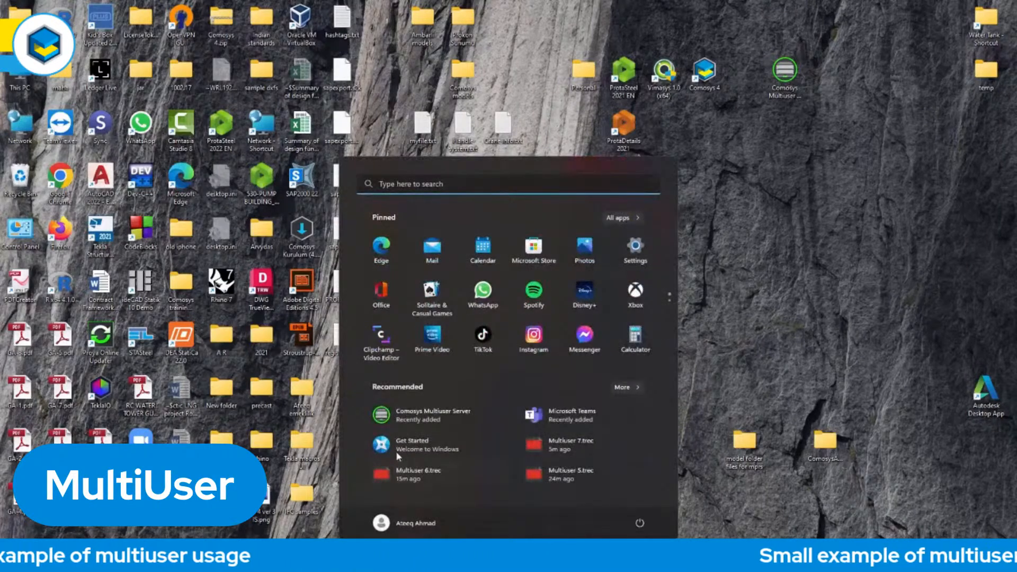
click(445, 419)
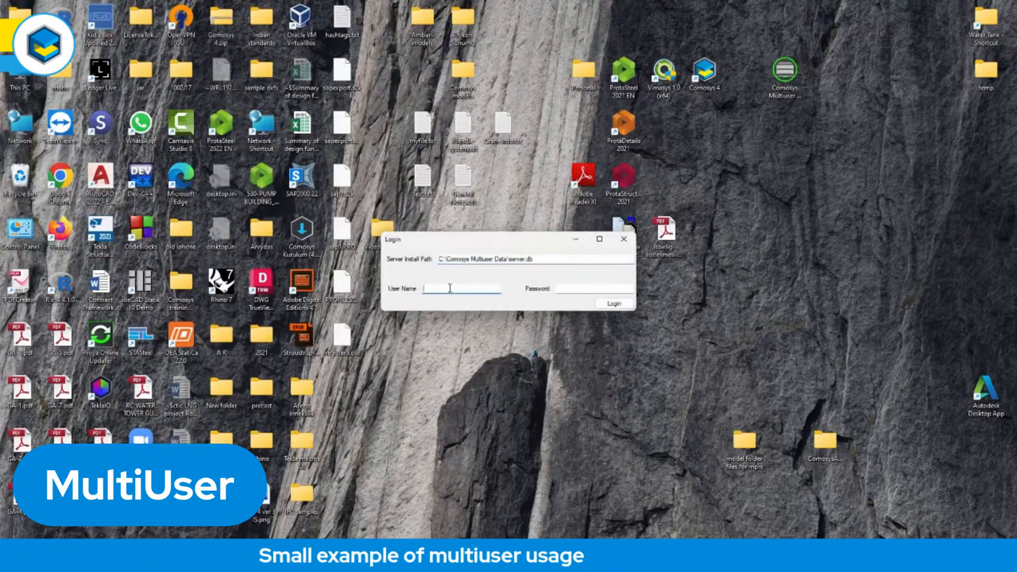
text(in)
click(574, 288)
text(12345)
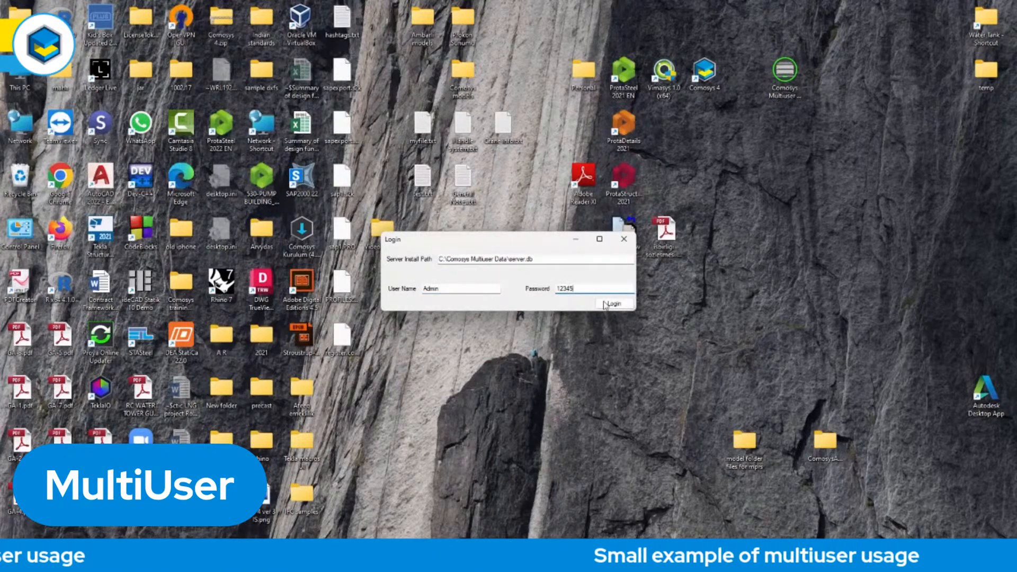
click(612, 303)
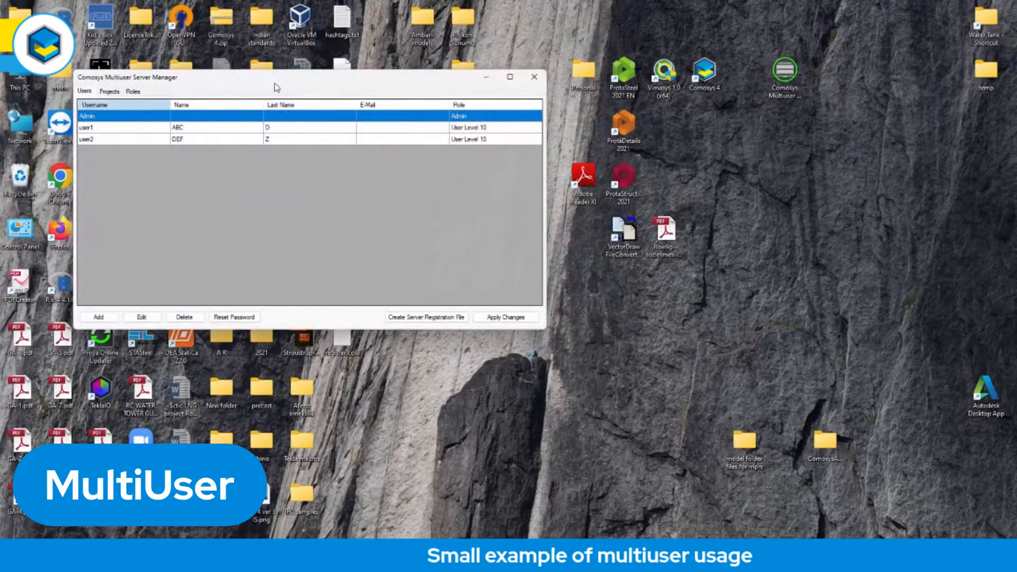
Examine which users are assigned to the multiuser1 project and which permissions the server and project roles carry.
drag(275, 88, 499, 199)
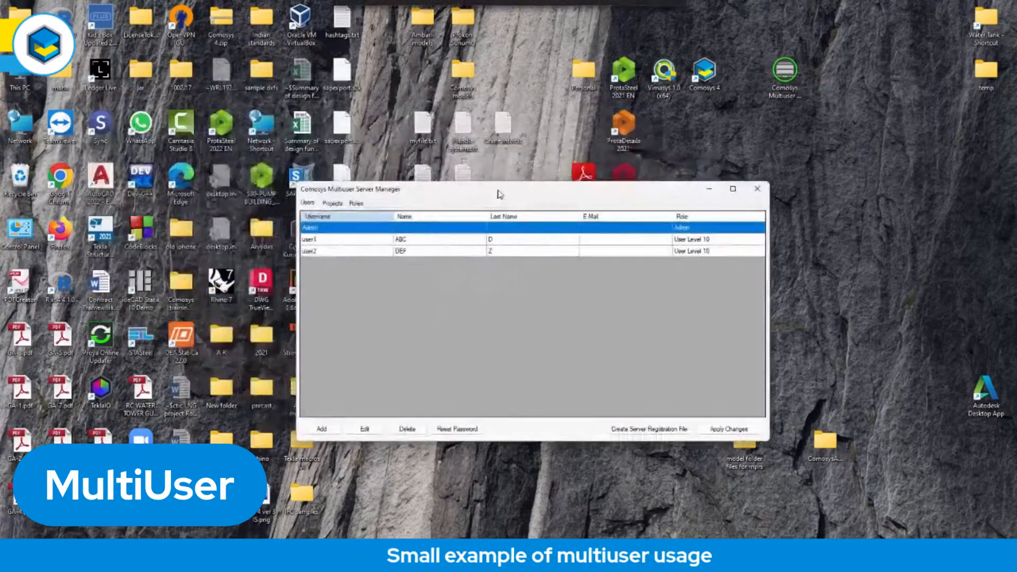
click(333, 204)
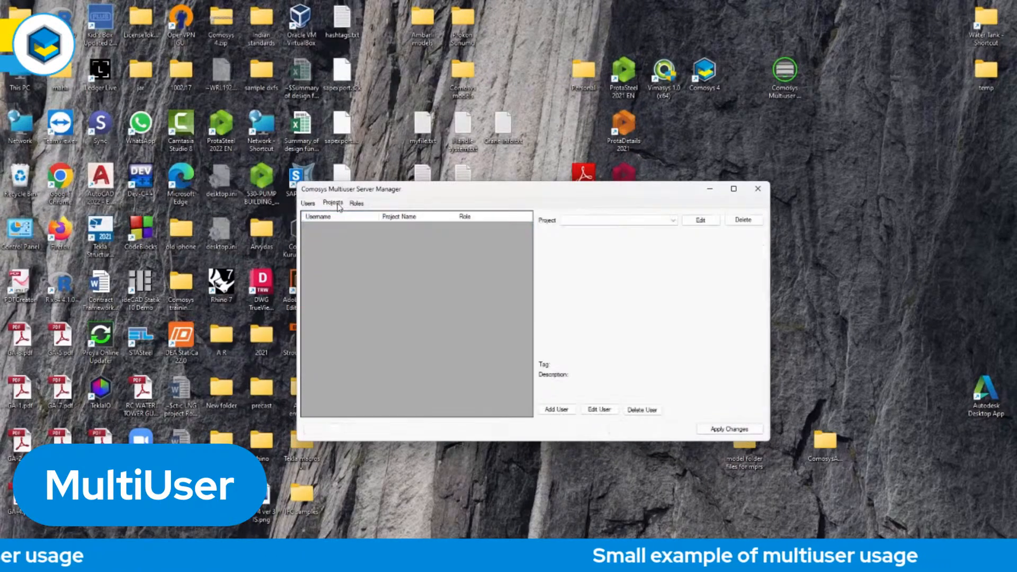
click(634, 224)
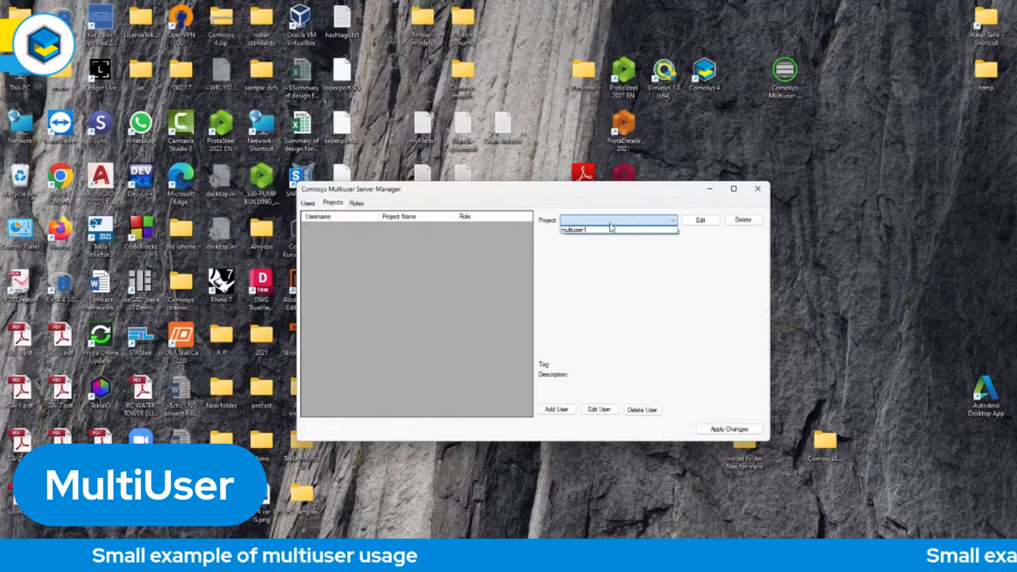
click(583, 231)
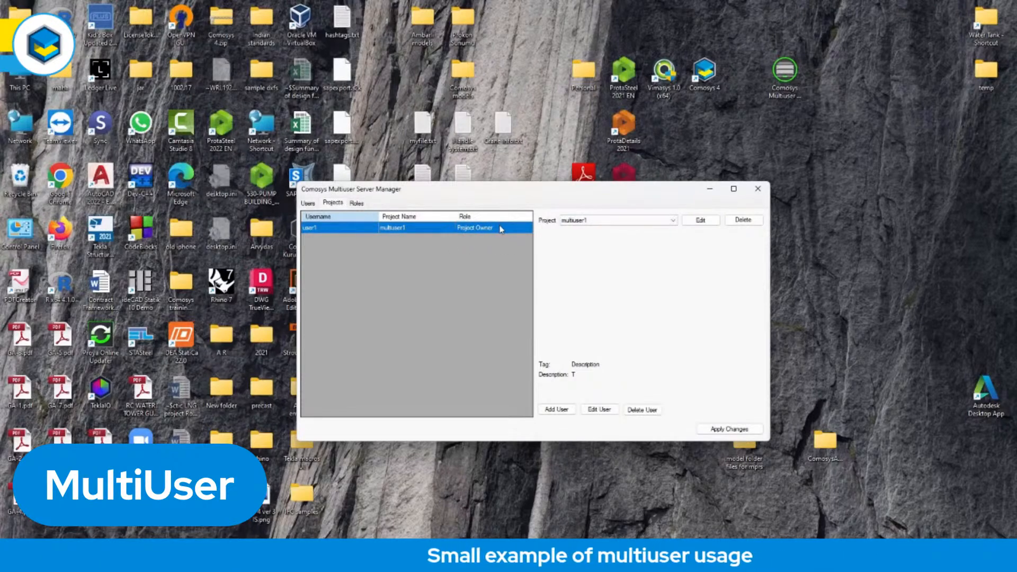
click(356, 204)
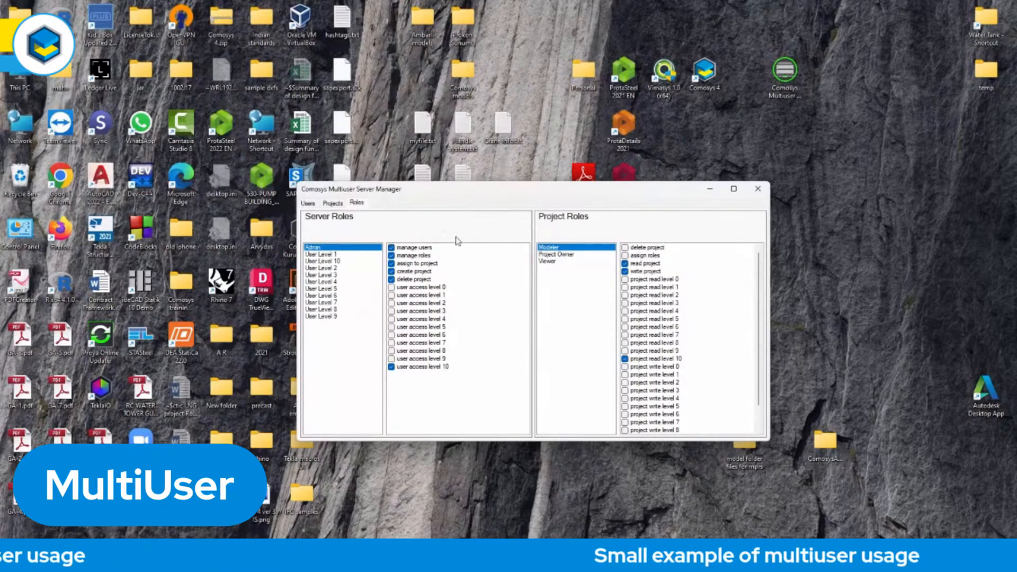
Add user2 to the multiuser1 project with the Modeler role.
click(332, 204)
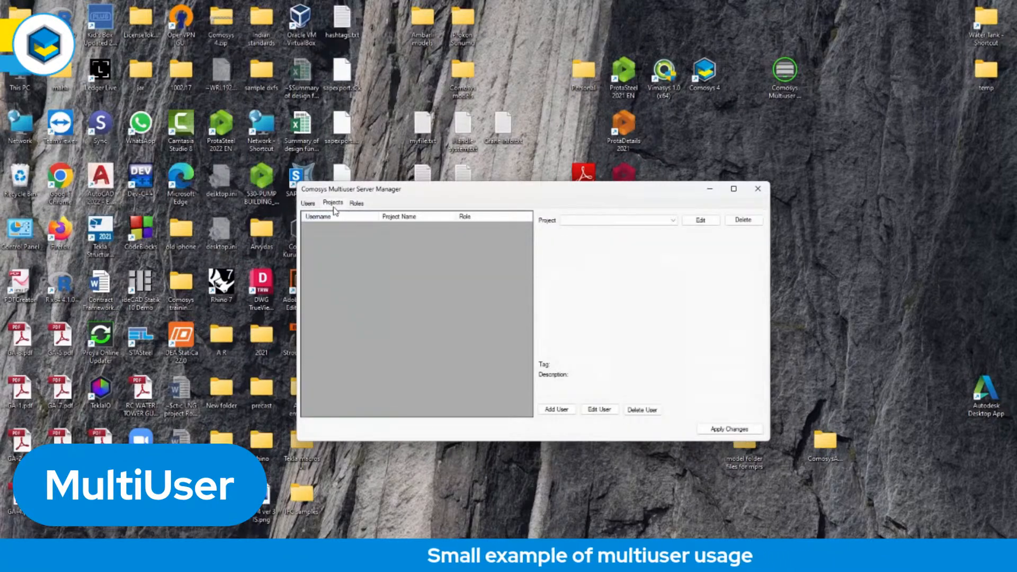
click(607, 220)
click(604, 228)
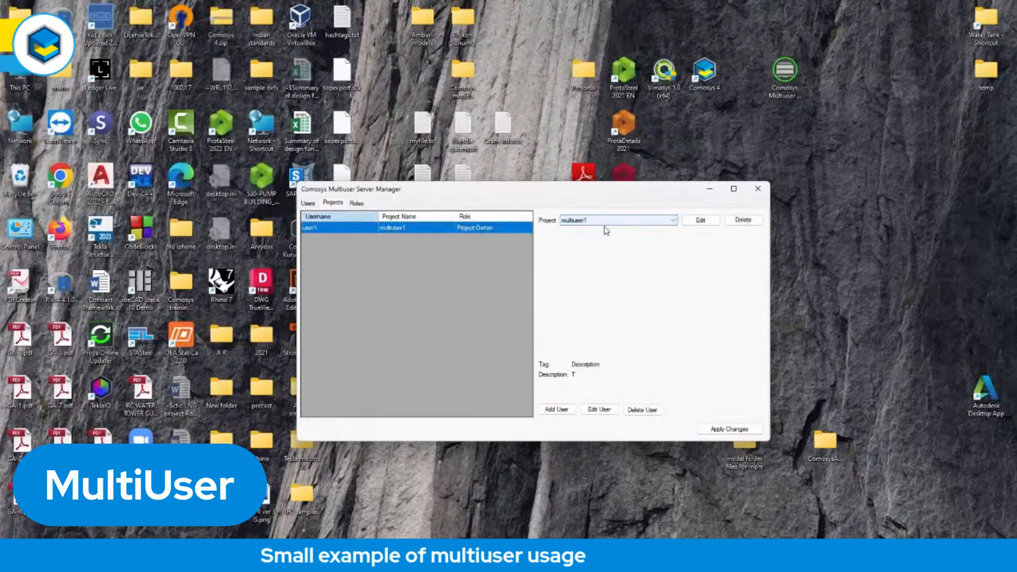
click(558, 412)
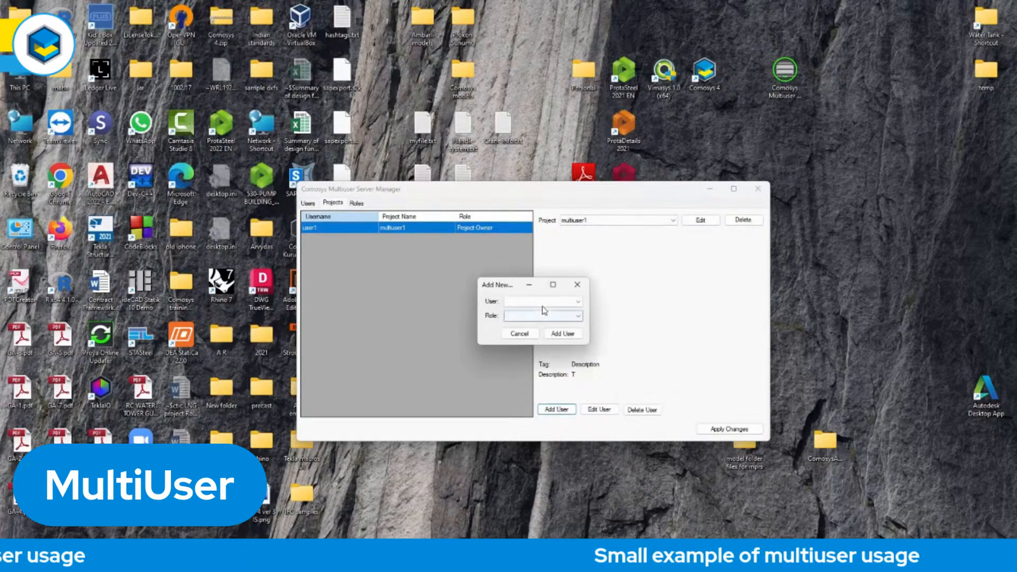
click(579, 302)
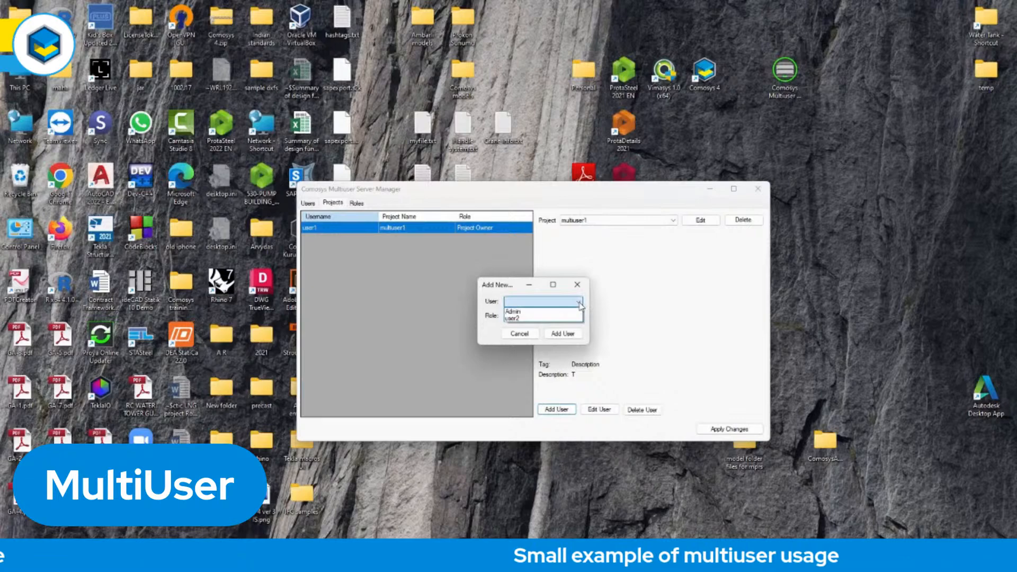
click(552, 318)
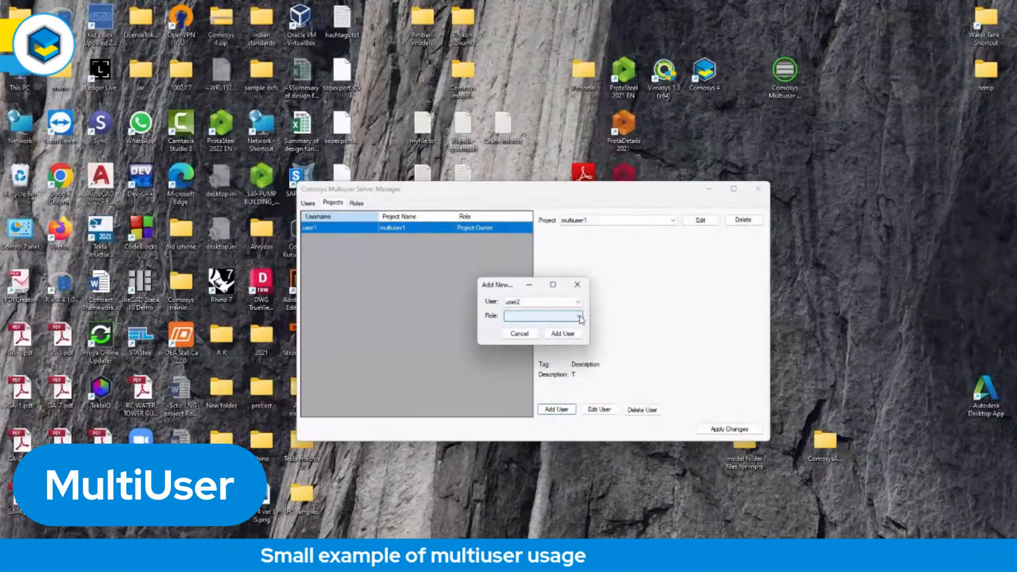
click(580, 316)
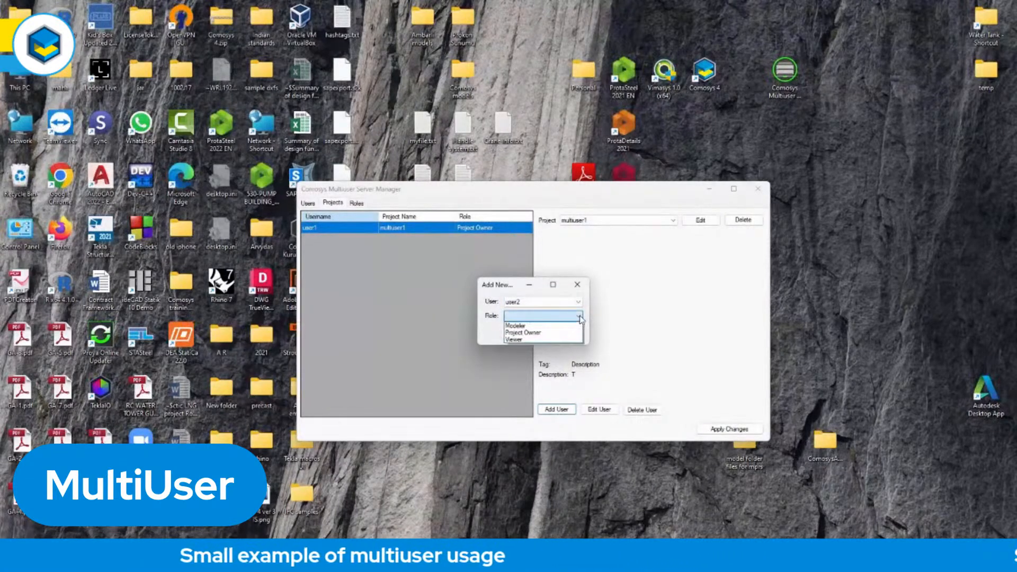
click(549, 326)
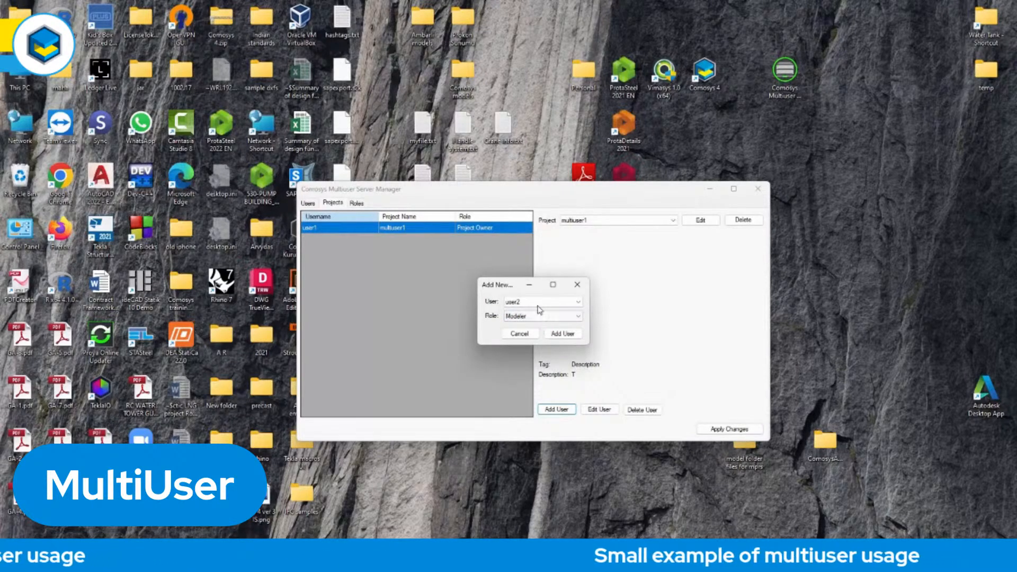
click(522, 303)
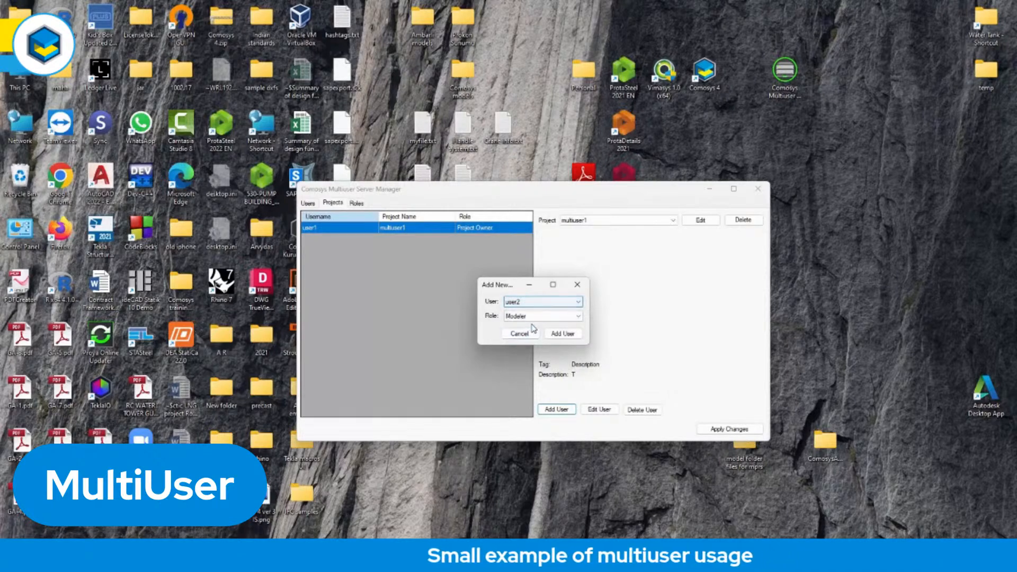
click(566, 335)
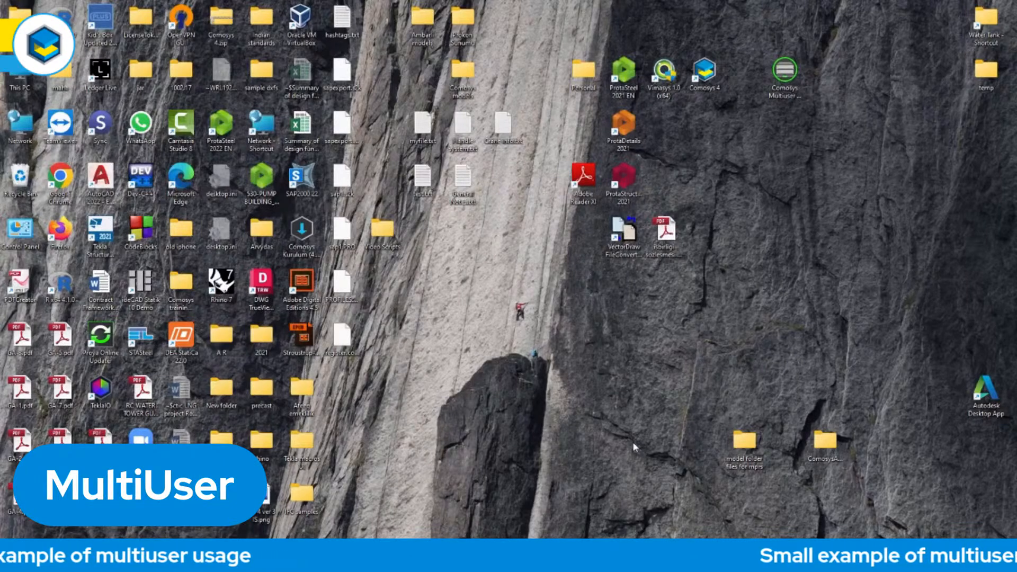
Start COMOSYS and log user1 out of the multiuser server.
double_click(705, 79)
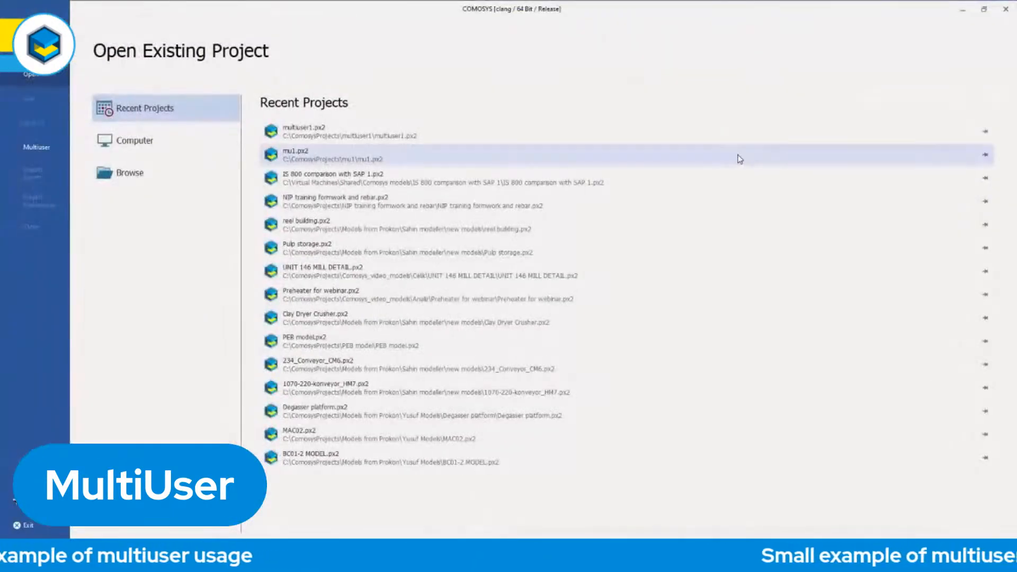
click(32, 151)
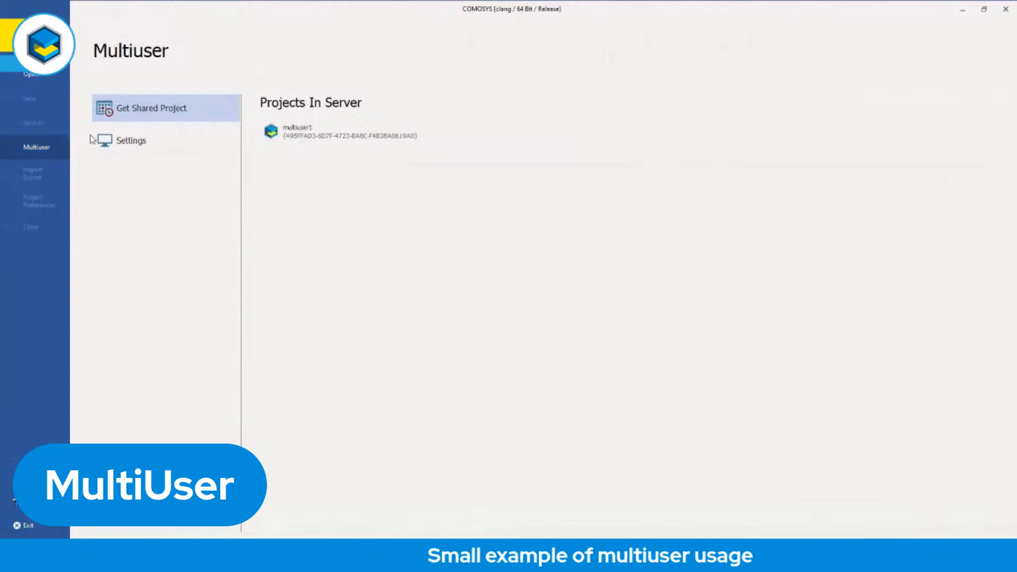
click(136, 145)
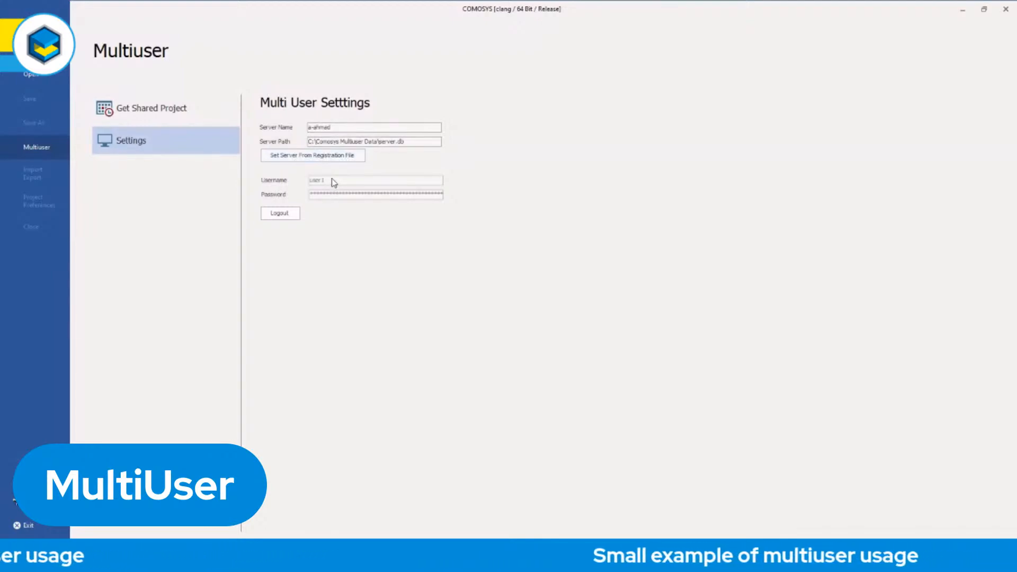
click(280, 214)
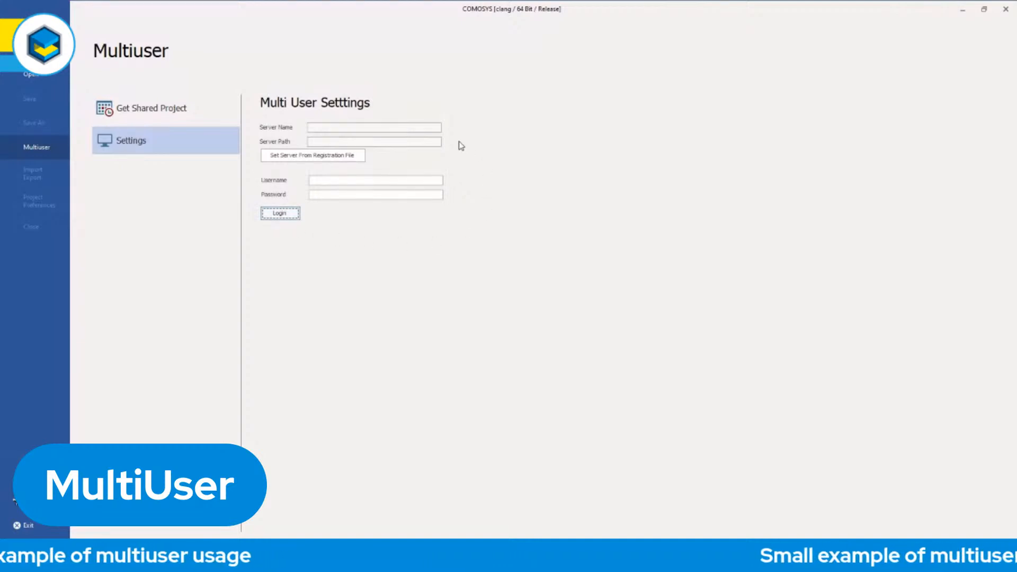
Set the multiuser server from the registration file register.comosysserver on the Desktop.
click(310, 158)
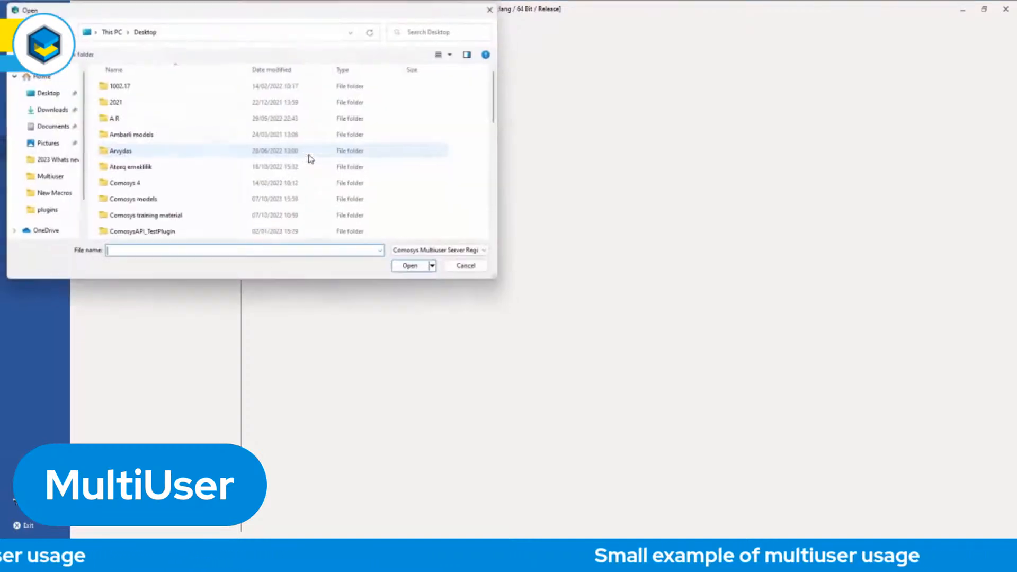
click(49, 92)
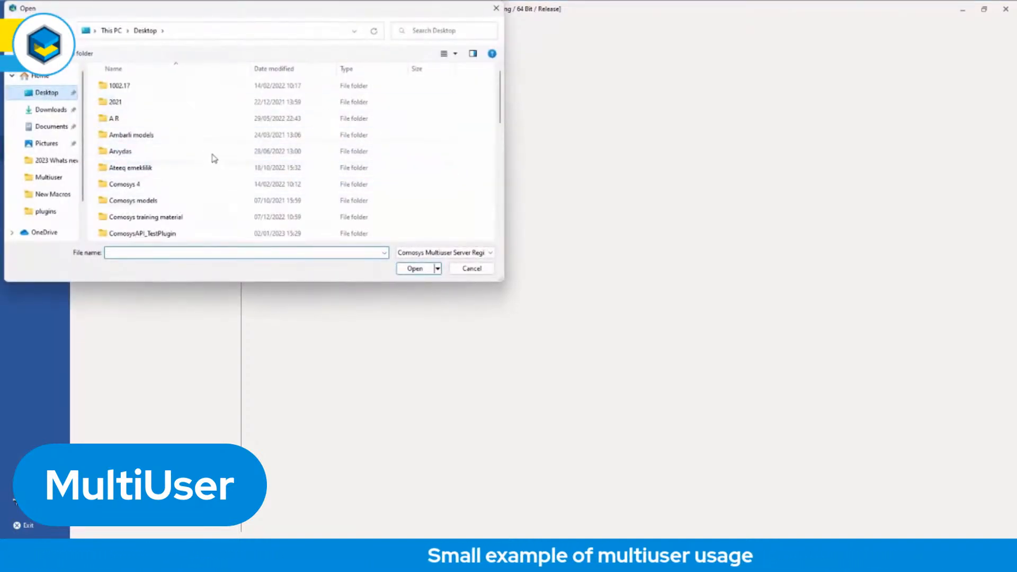
scroll(220, 168, down, 8)
click(133, 219)
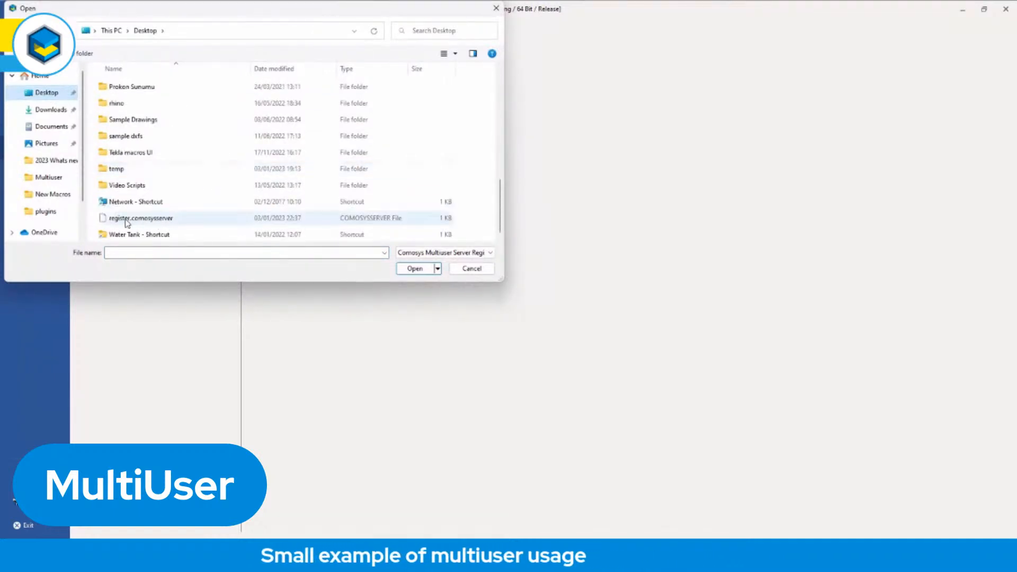
click(416, 269)
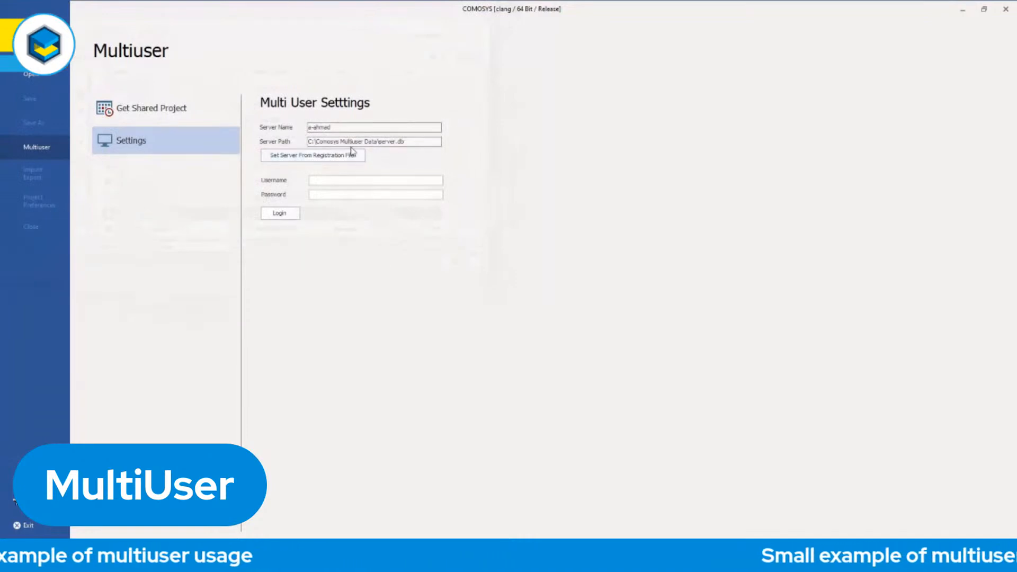
Log in to the multiuser server as user2 with the account password, and enter and apply a new password.
click(336, 179)
text(user2)
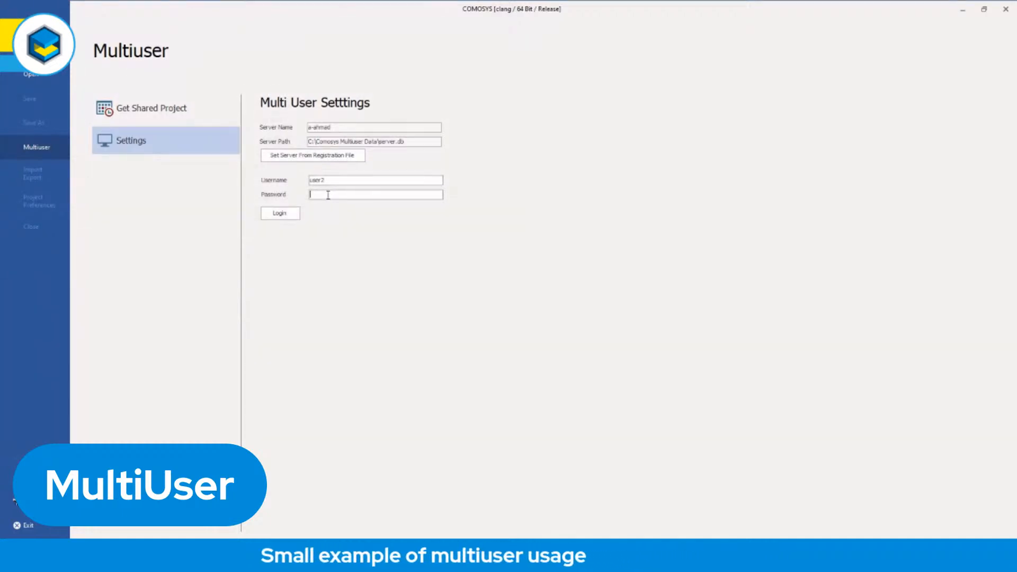
click(328, 195)
text(user2)
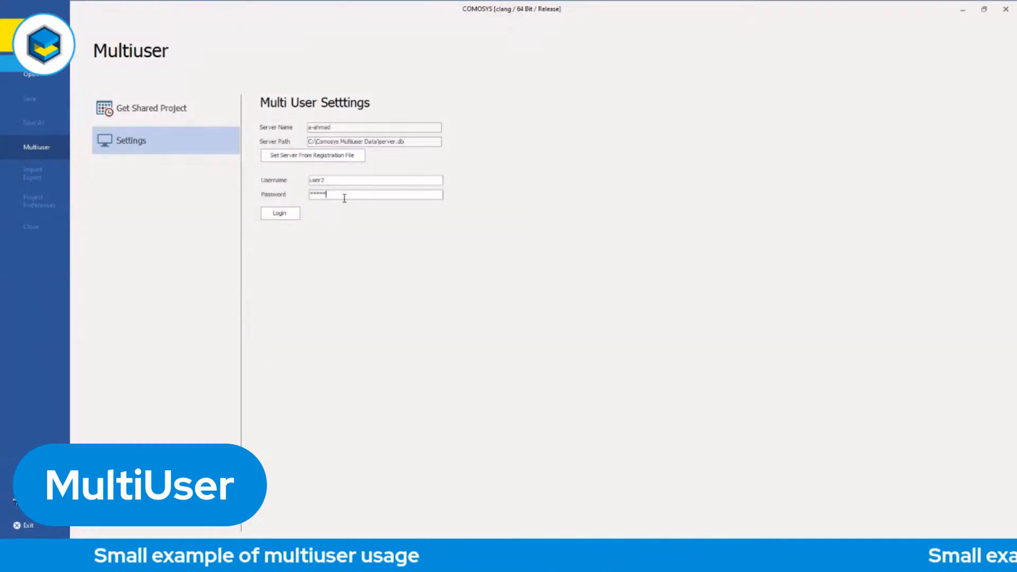
click(291, 218)
text(1234)
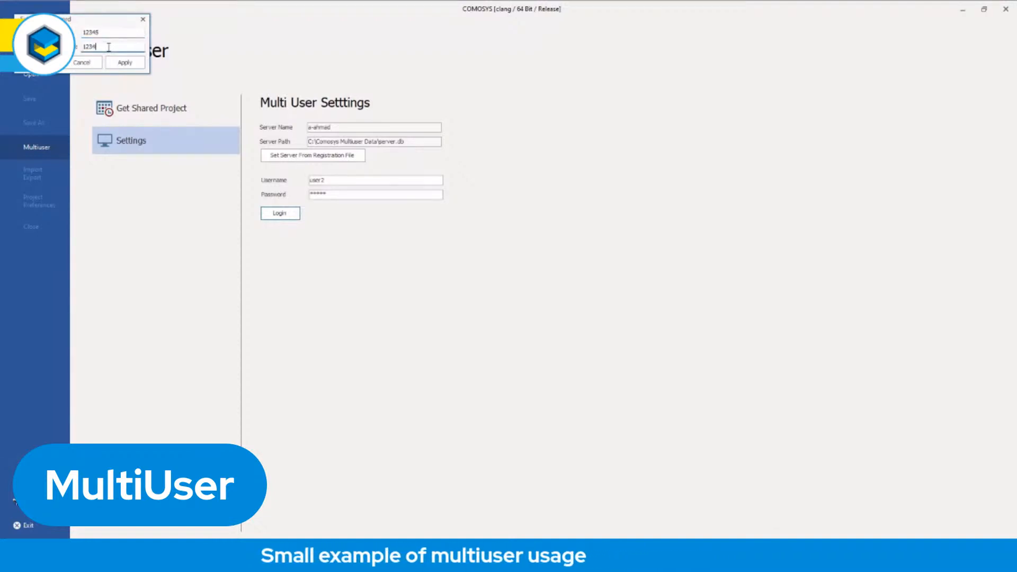
click(124, 63)
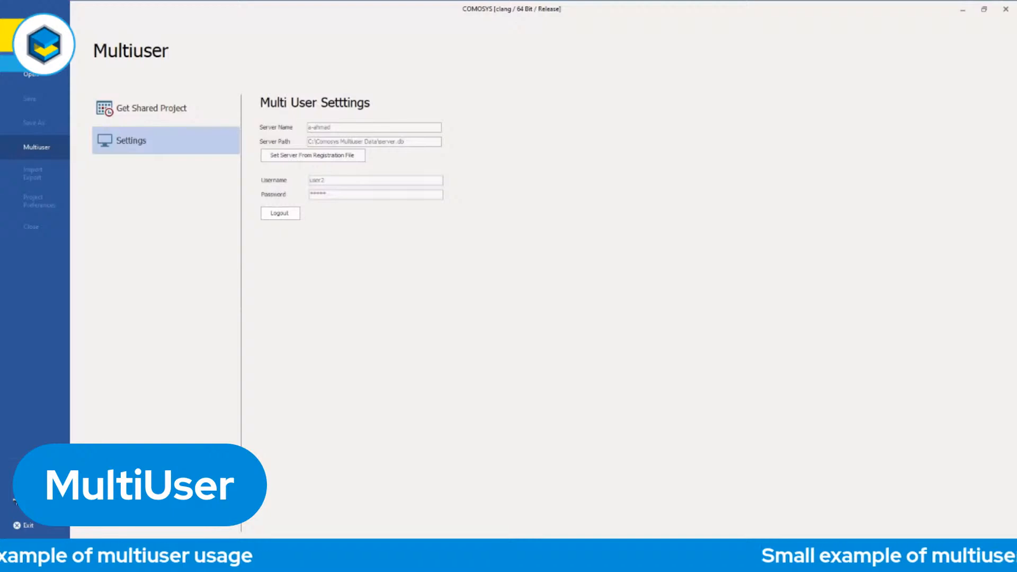
Get the shared multiuser1 project from the server and check it out to the Desktop folder.
click(163, 111)
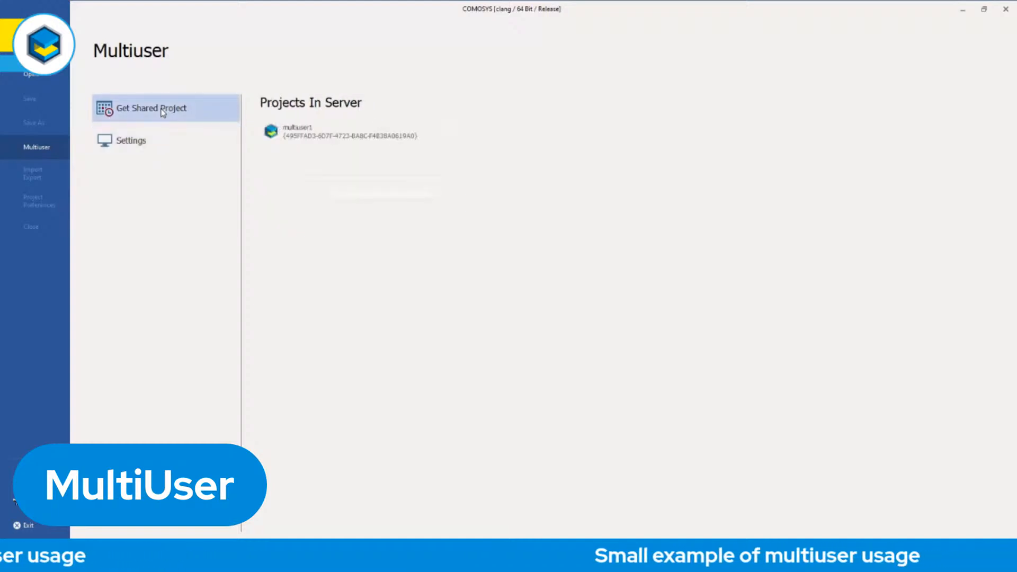
click(300, 139)
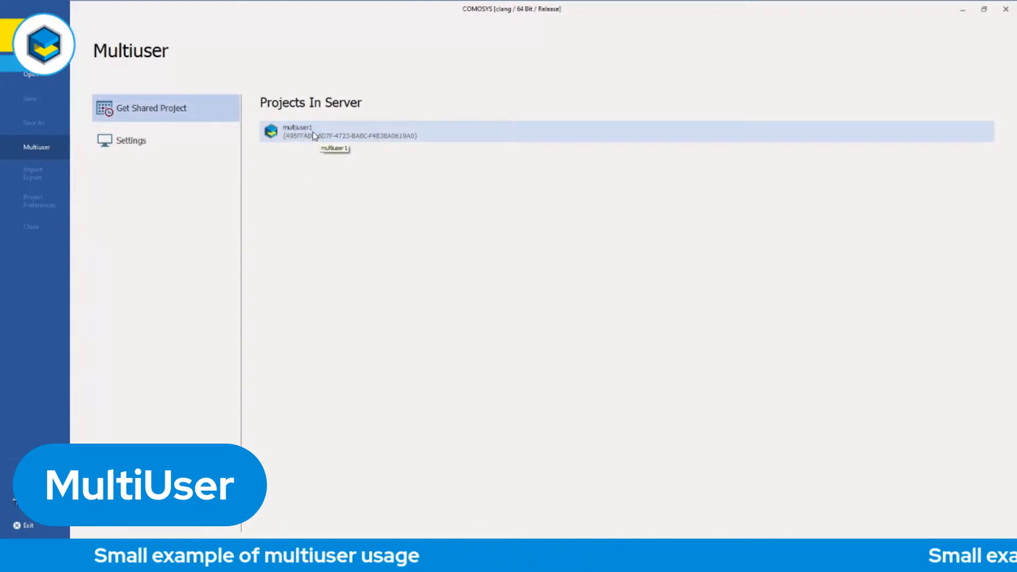
double_click(318, 138)
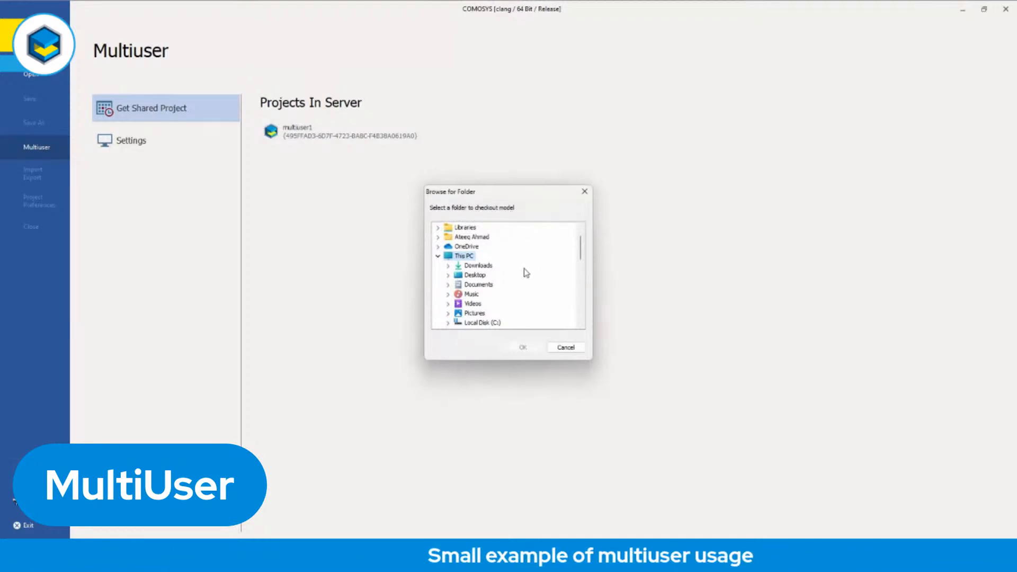
mouse_move(581, 253)
mouse_down()
mouse_move(583, 287)
mouse_move(584, 245)
mouse_up()
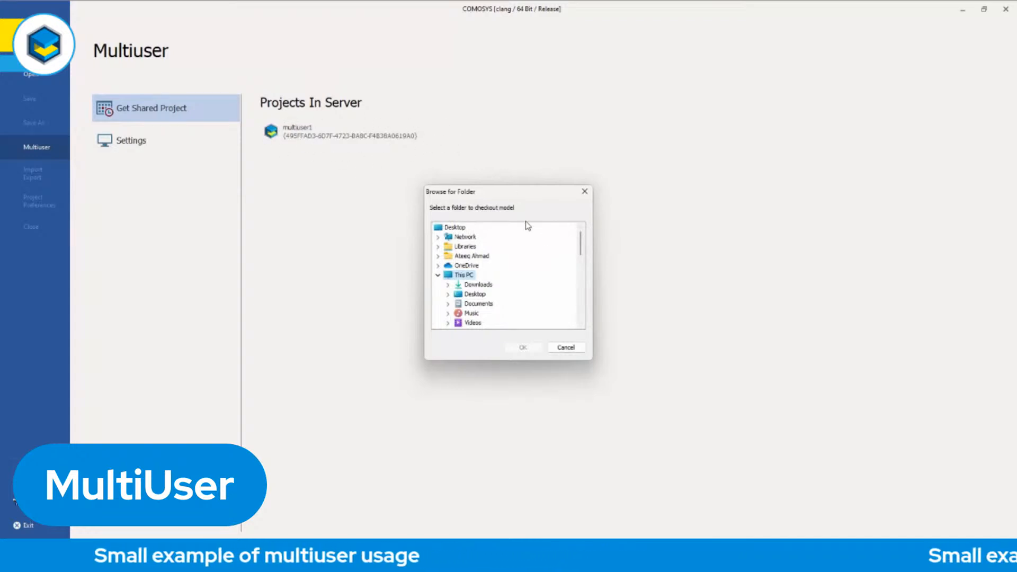
click(457, 228)
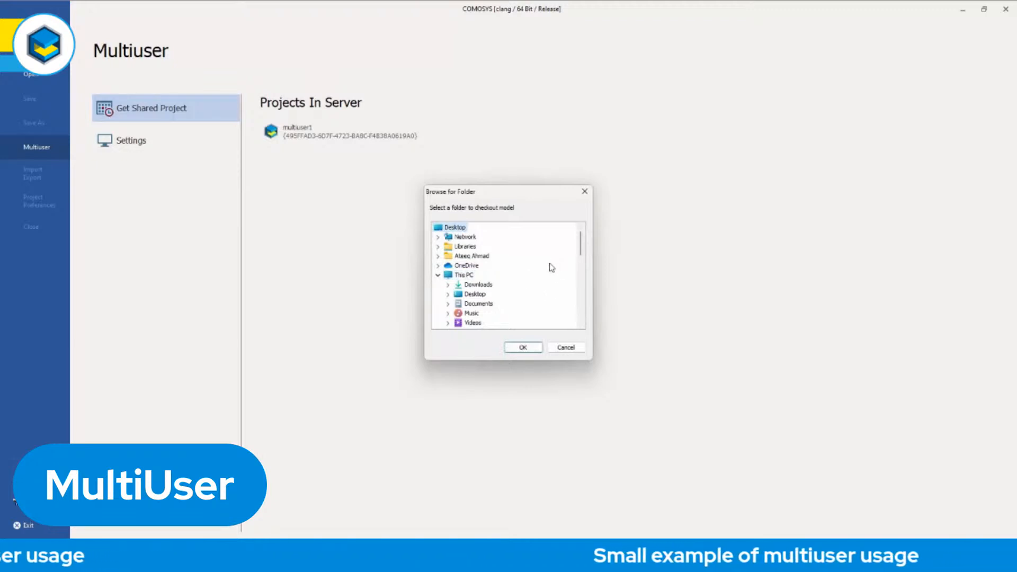
click(523, 348)
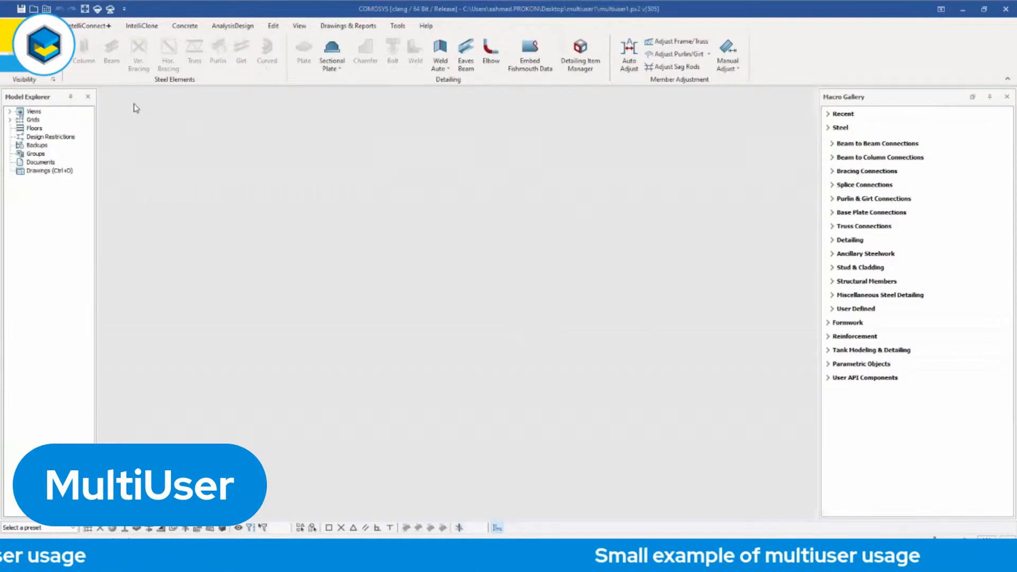
Open the 3D View of the checked-out multiuser1 model and maximize it.
double_click(32, 112)
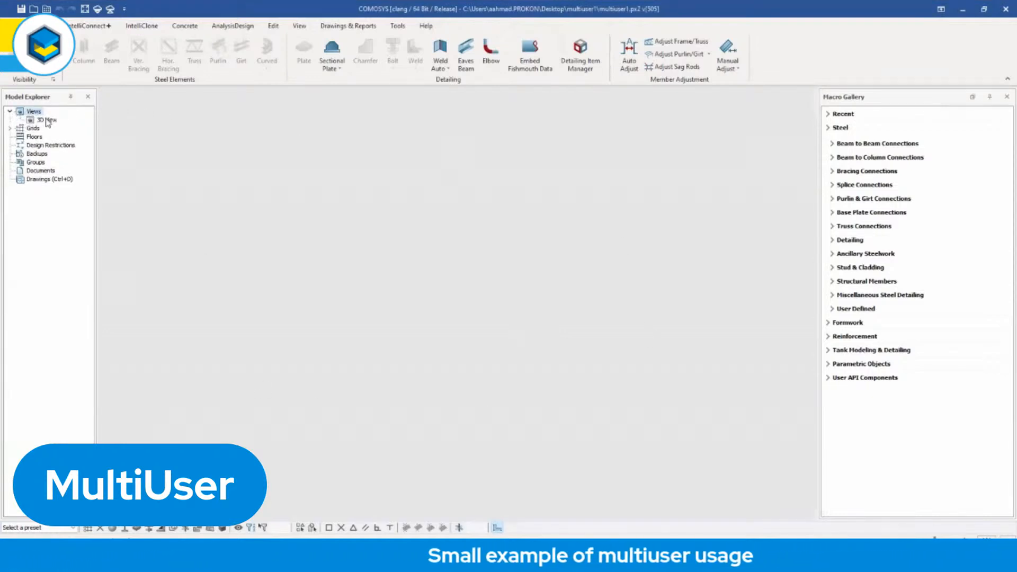
double_click(47, 121)
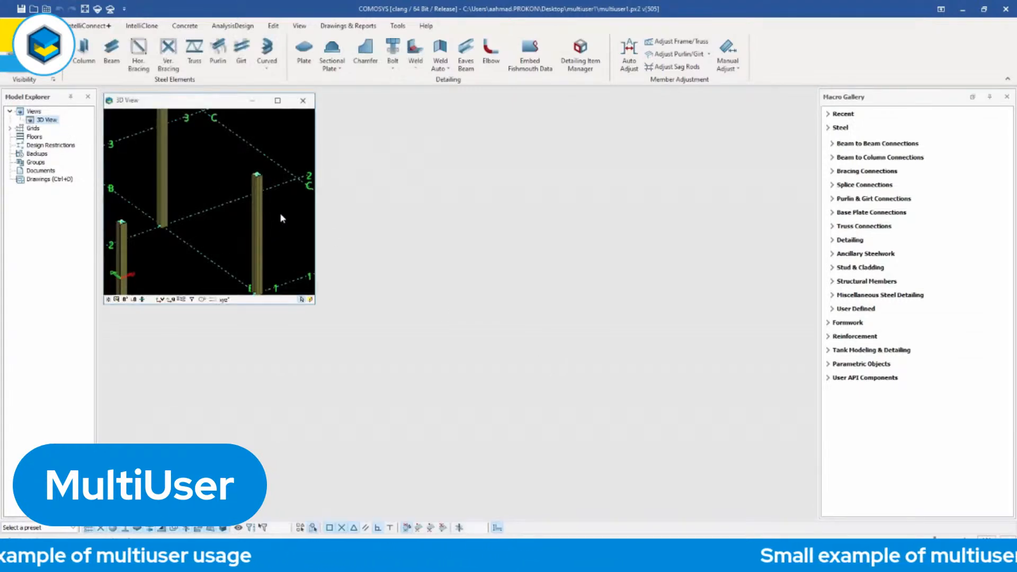
click(279, 100)
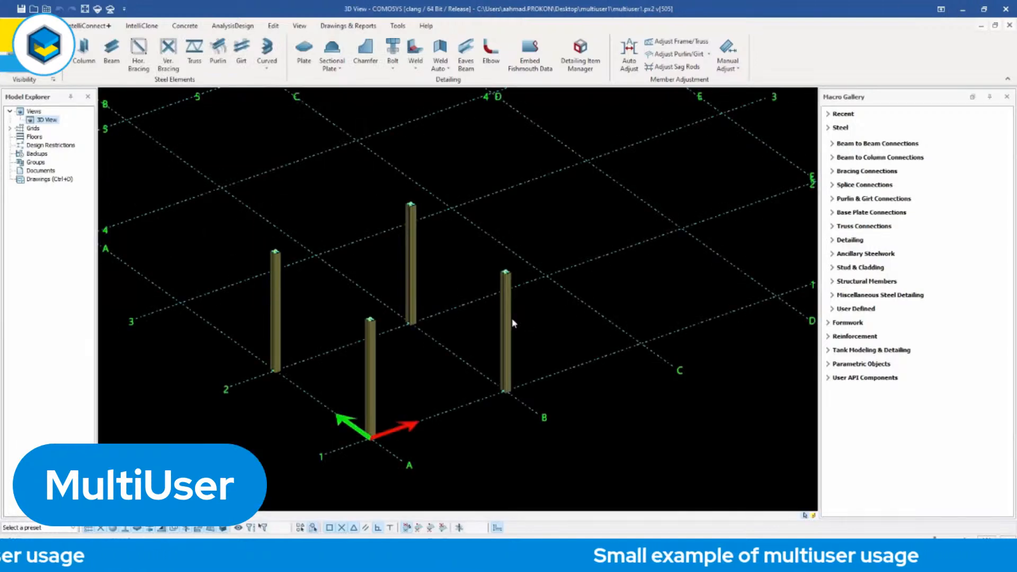
Model four steel beams connecting the tops of the four columns into a closed rectangular frame.
scroll(466, 321, up, 3)
scroll(466, 321, down, 2)
middle_drag(483, 322, 526, 321)
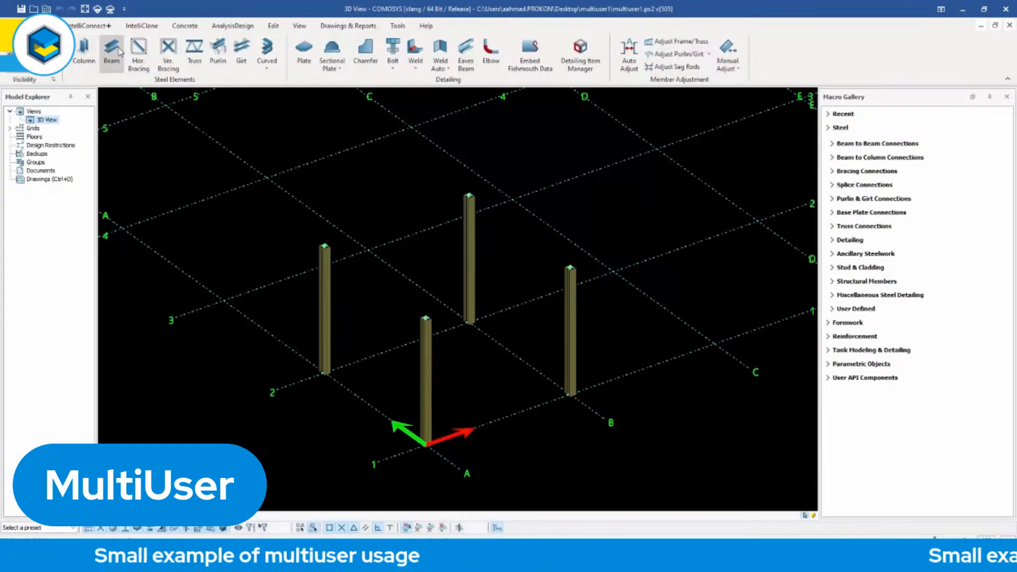
click(114, 56)
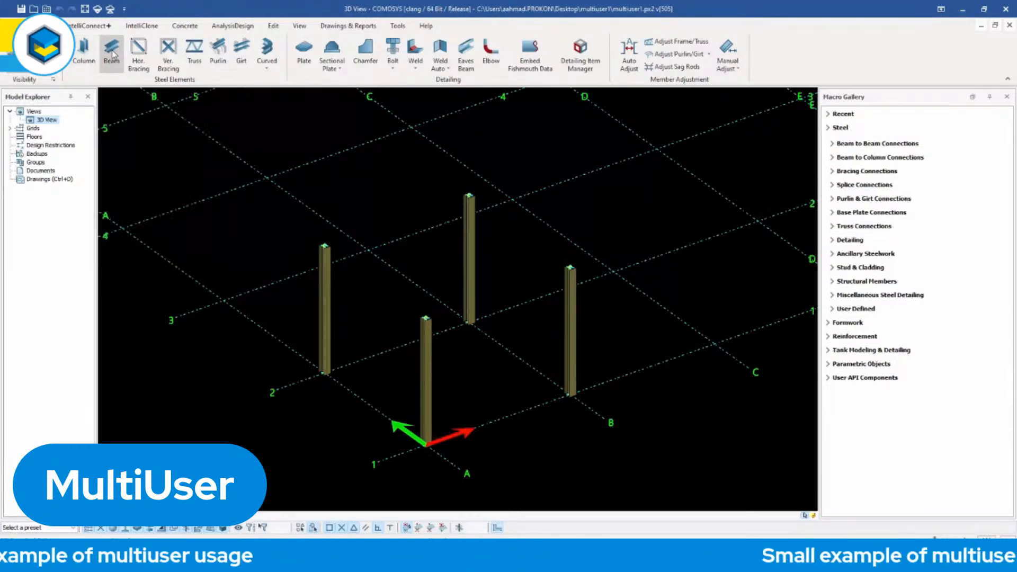
click(324, 246)
click(470, 196)
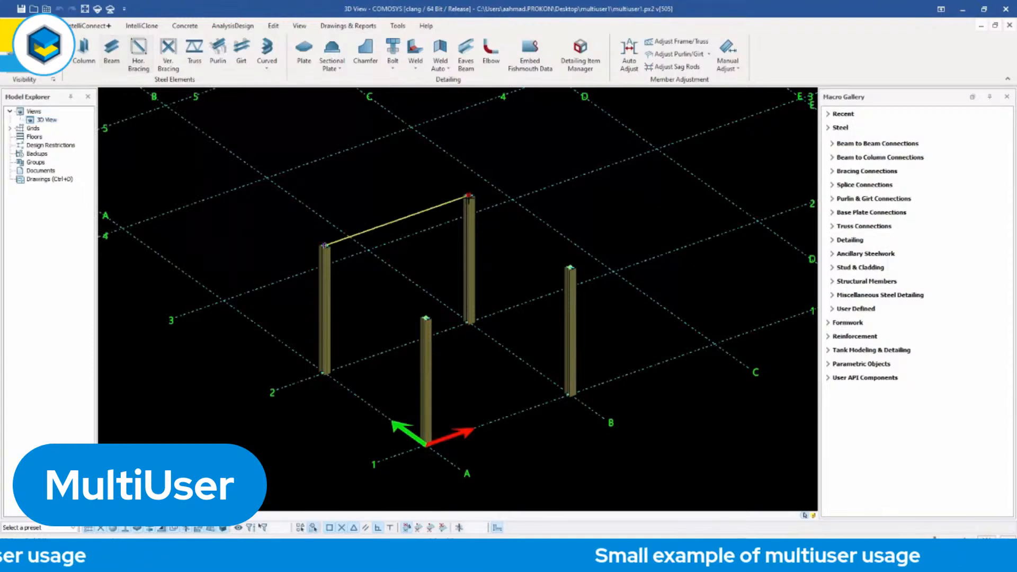
click(570, 268)
click(426, 318)
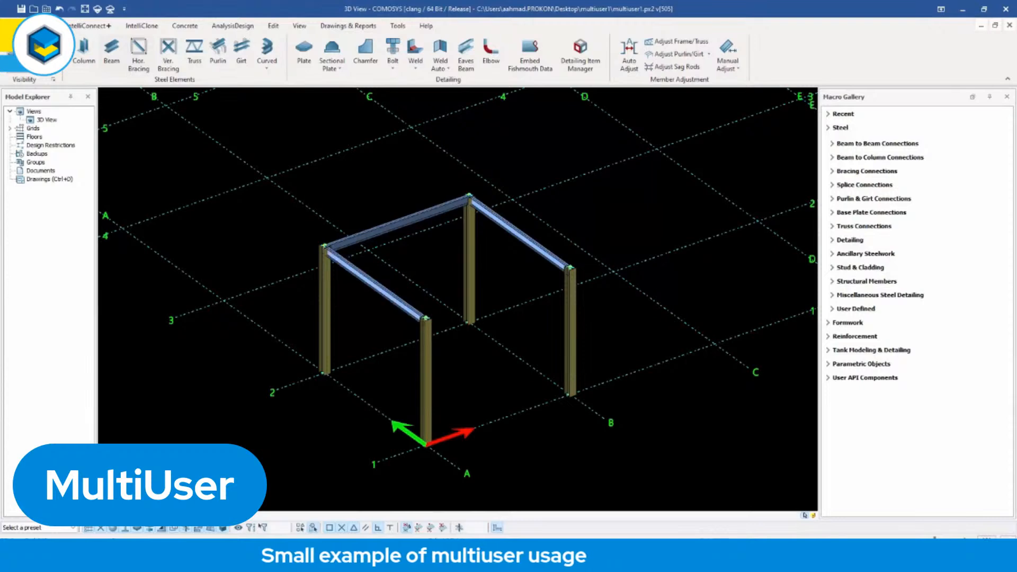
click(570, 267)
right_click(591, 217)
click(609, 223)
scroll(592, 242, up, 4)
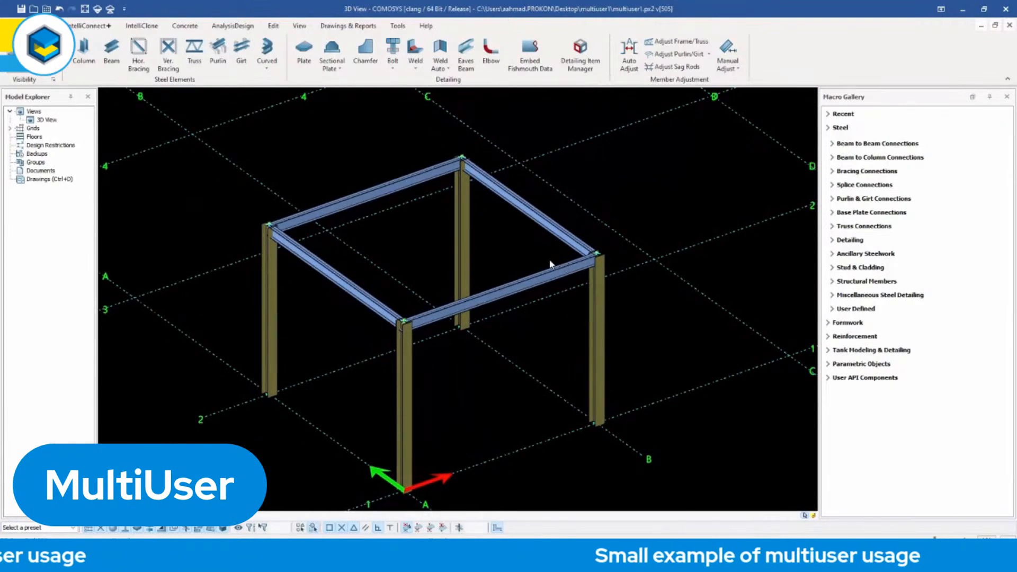
Save the model locally and upload its changes to the server with tag TT and description D1.
click(20, 9)
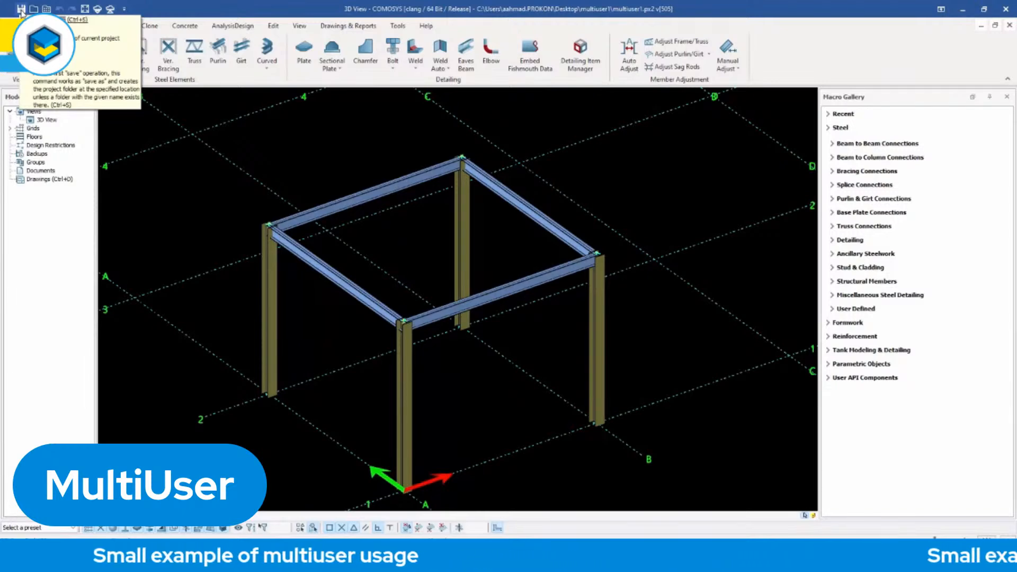
click(112, 10)
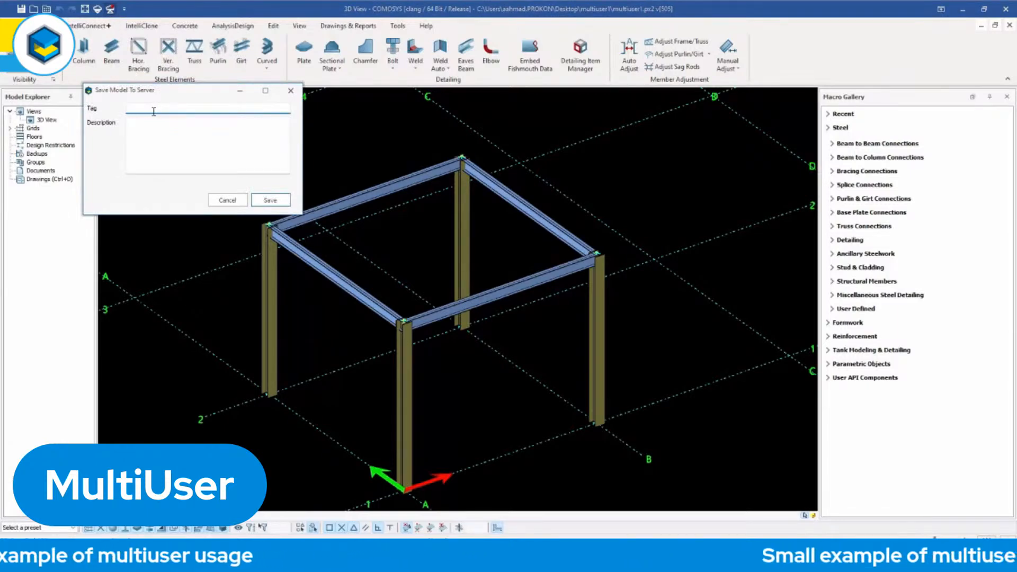
text(TT)
click(181, 134)
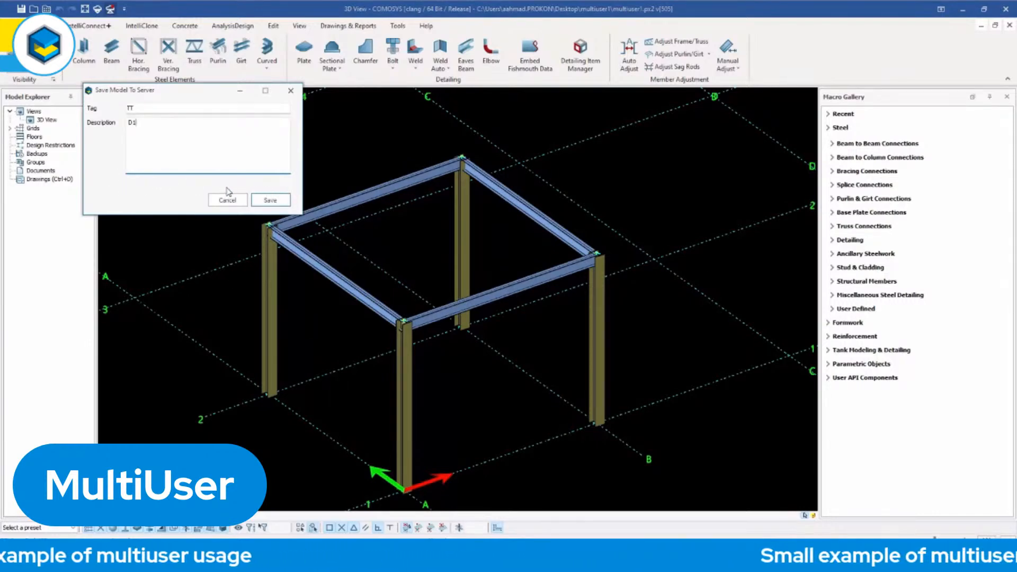
click(269, 201)
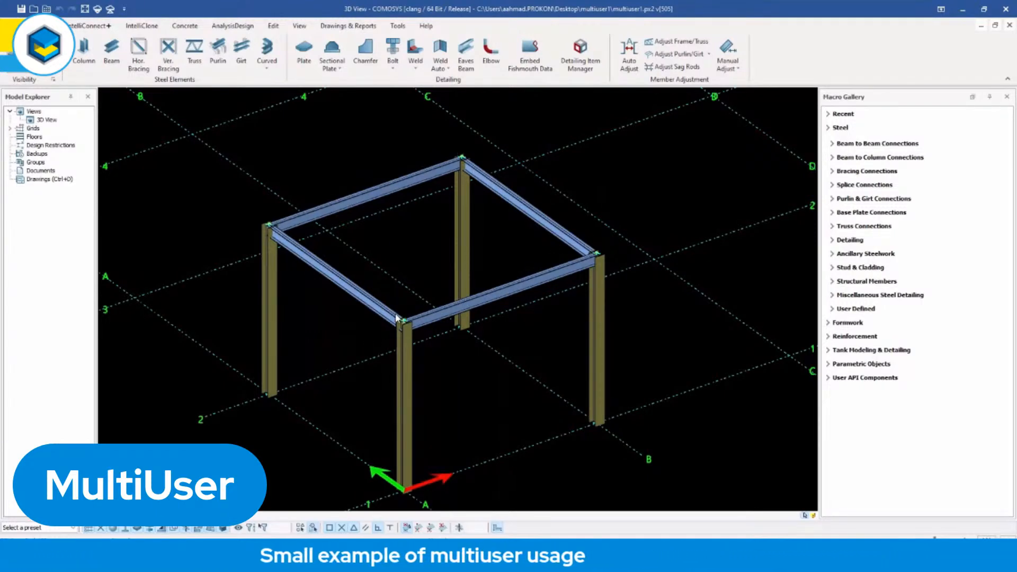
Close the Desktop copy without saving, restart COMOSYS and open the recent project C:\ComosysProjects\multiuser1\multiuser1.px2.
middle_drag(394, 306, 391, 289)
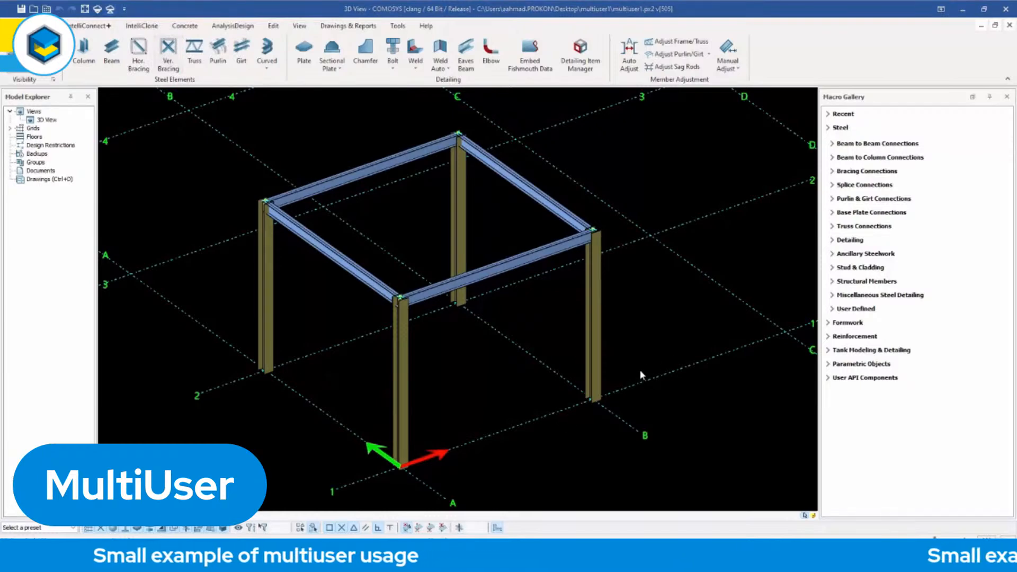
click(1007, 10)
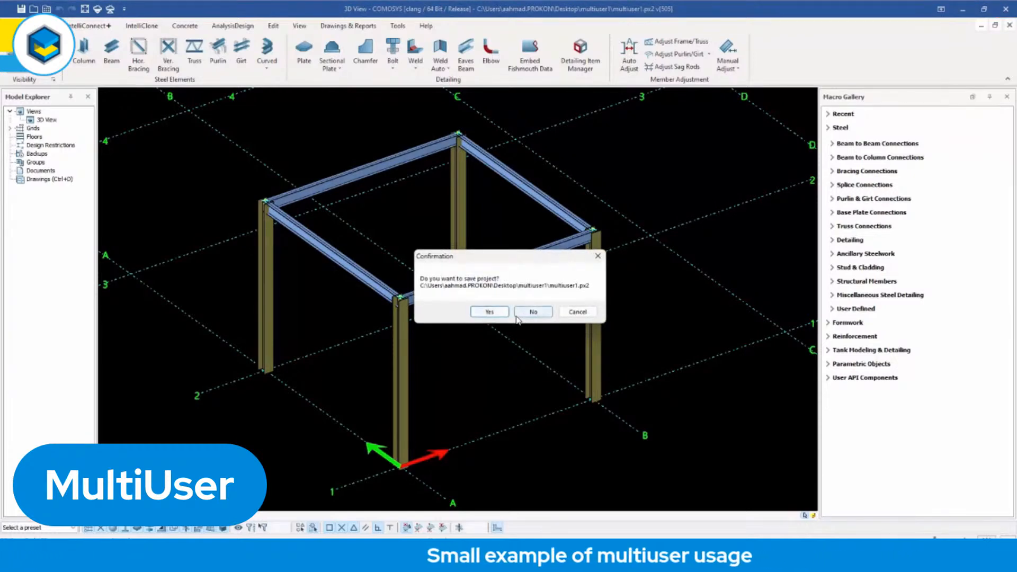
click(533, 313)
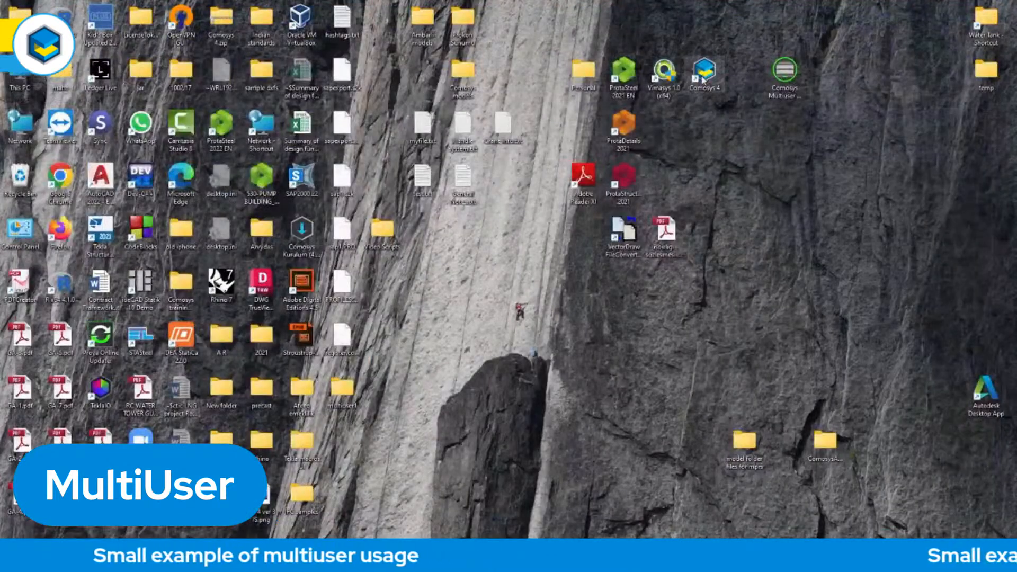
double_click(703, 74)
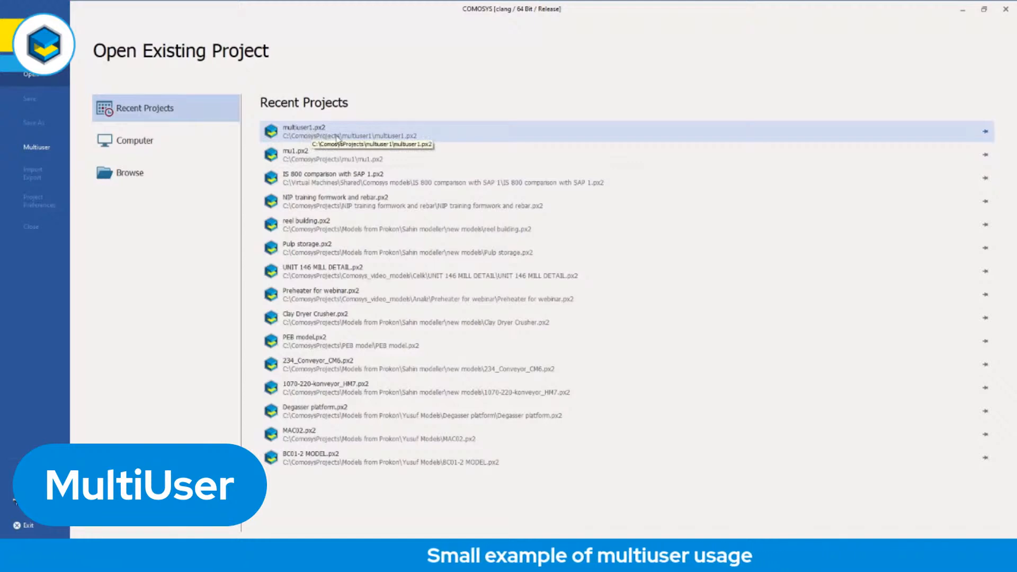
click(364, 134)
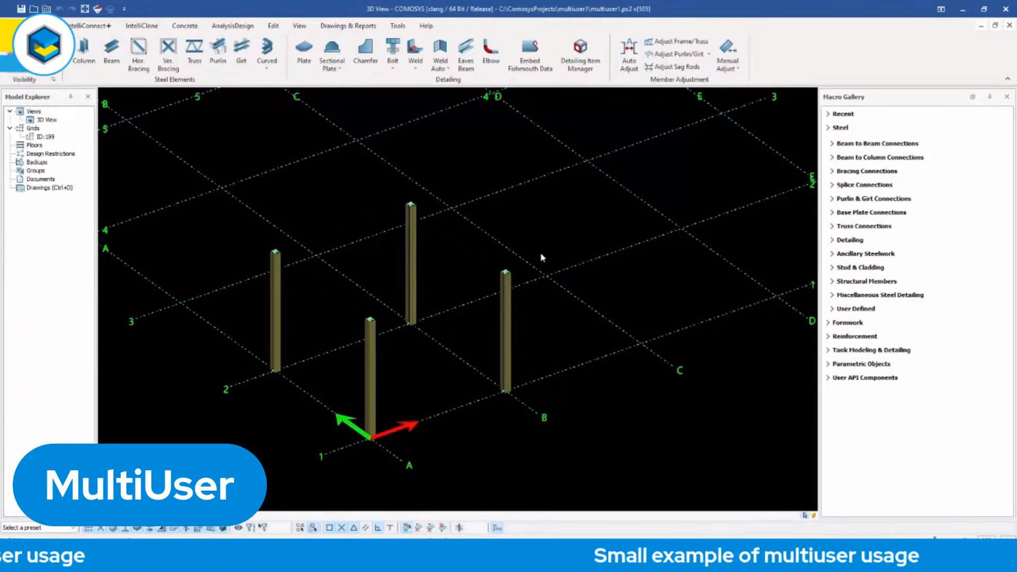
Load the updates from the server into the original multiuser1 model and save it locally.
middle_drag(541, 258, 577, 237)
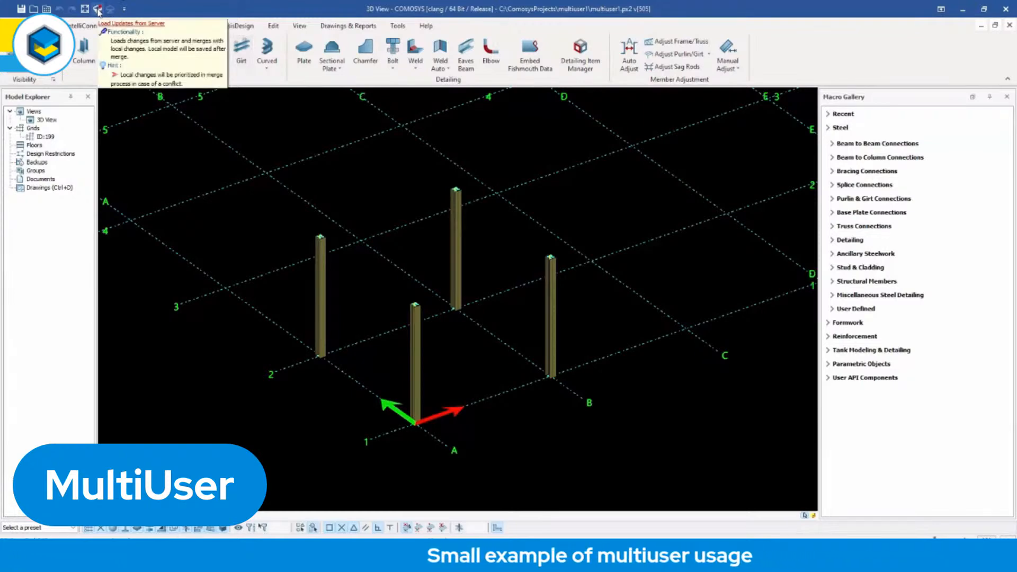
click(98, 10)
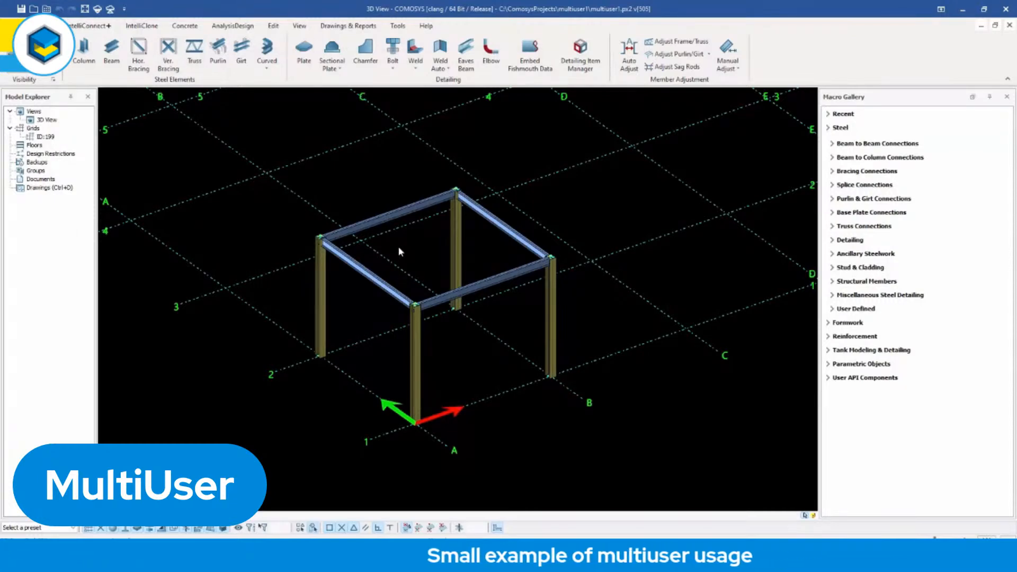
click(22, 9)
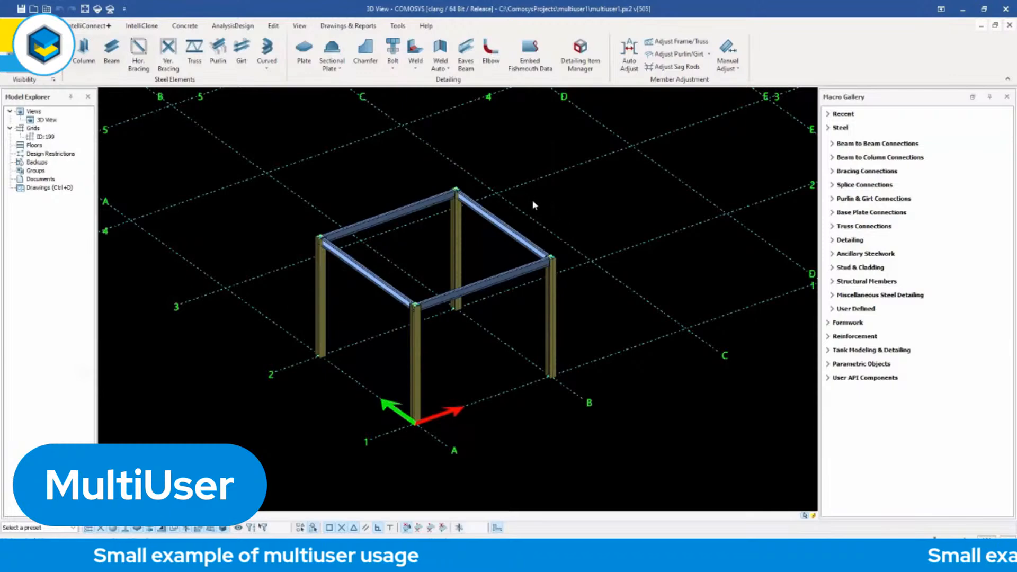
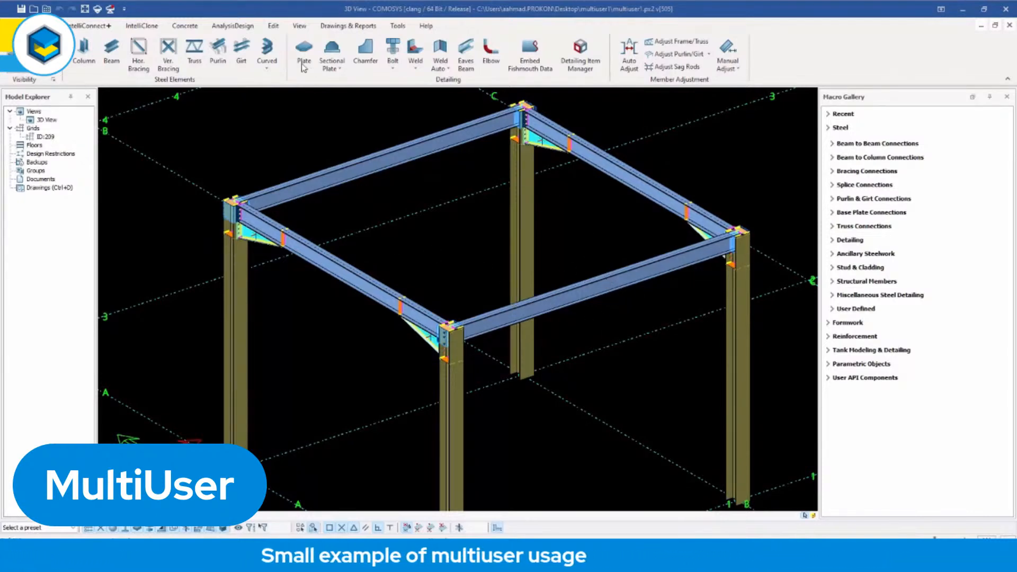
Break the front roof beam into two frame members at its midpoint.
click(273, 25)
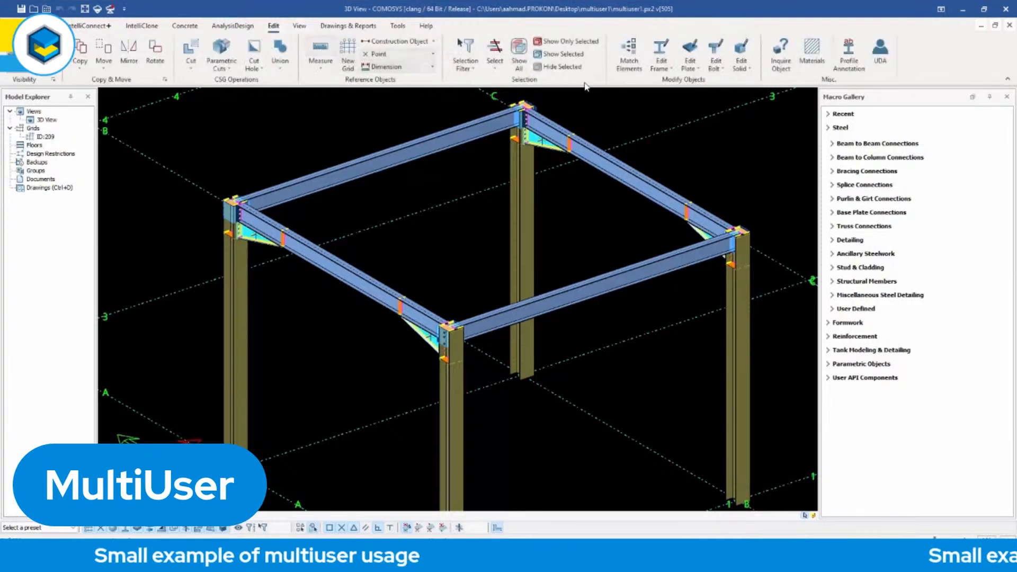
click(672, 72)
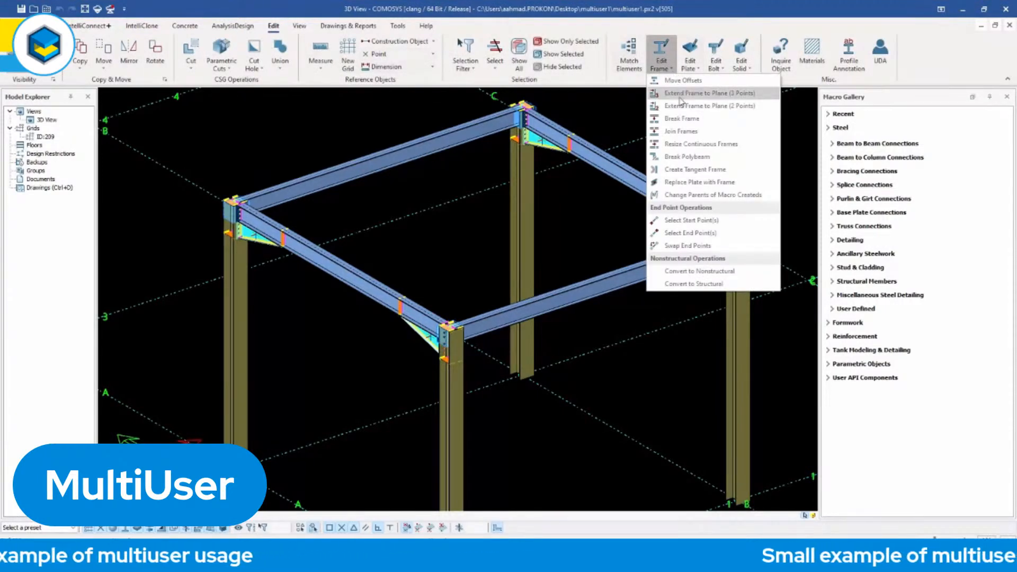
click(660, 174)
click(594, 280)
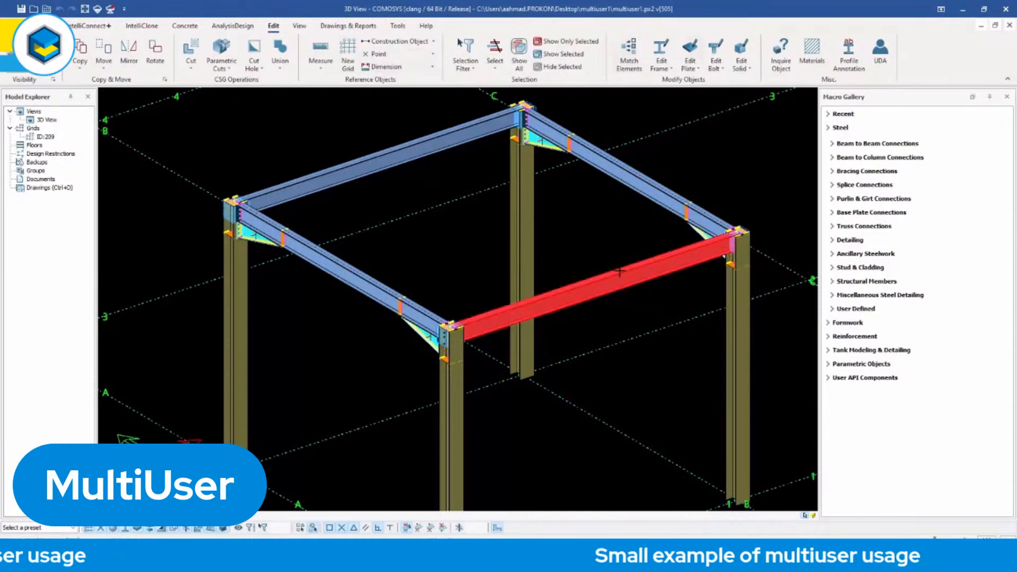
click(594, 279)
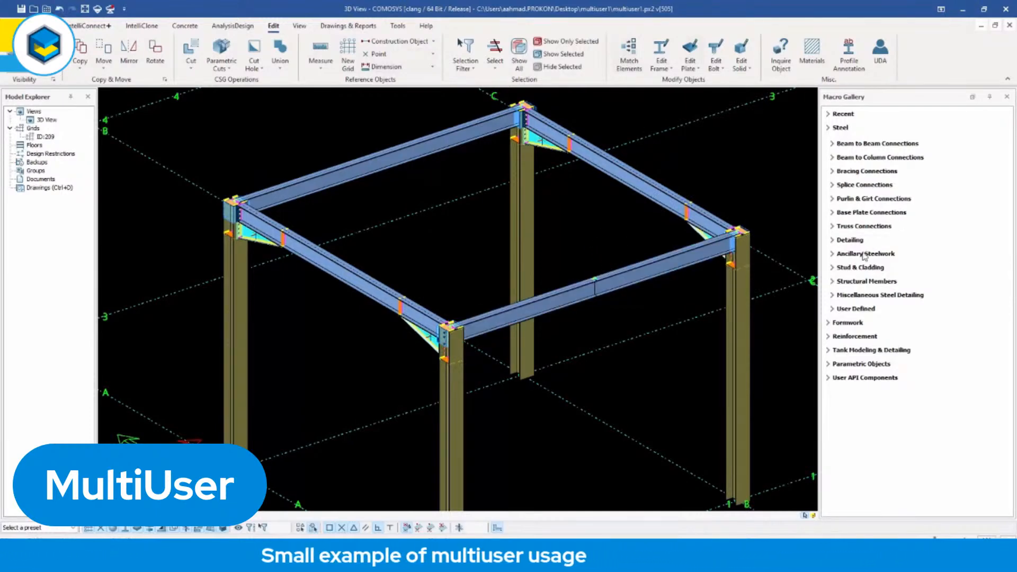
Apply the Splice connection macro between the two halves of the broken front beam.
click(863, 184)
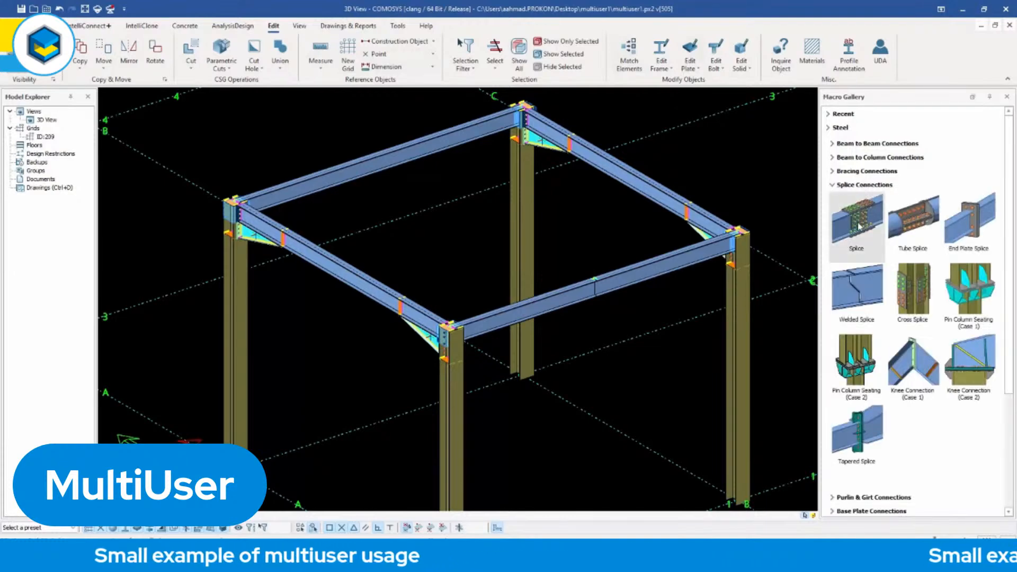
click(575, 296)
click(620, 278)
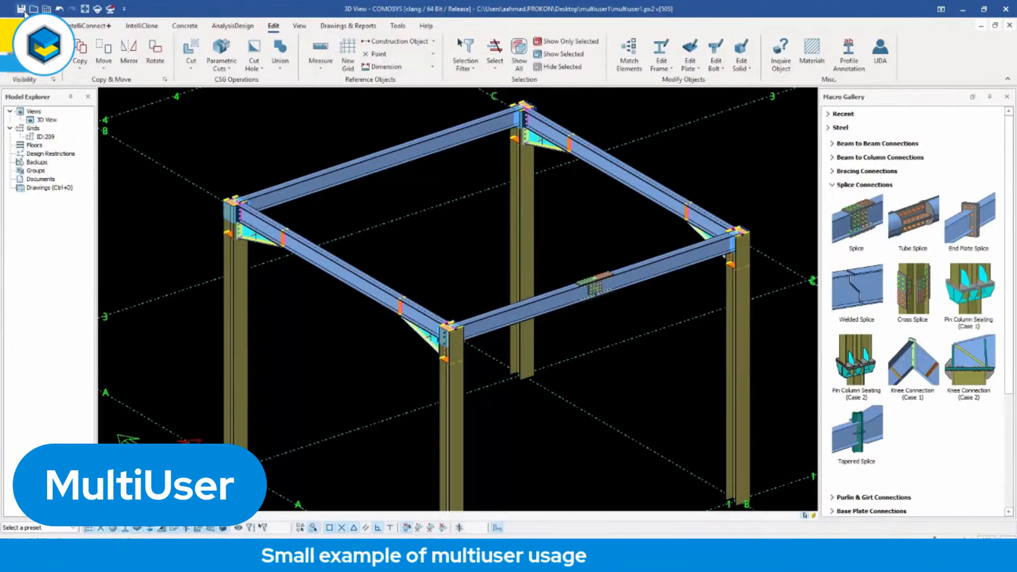
Save the model locally and upload the splice changes to the server with tag T and description D1.
click(24, 11)
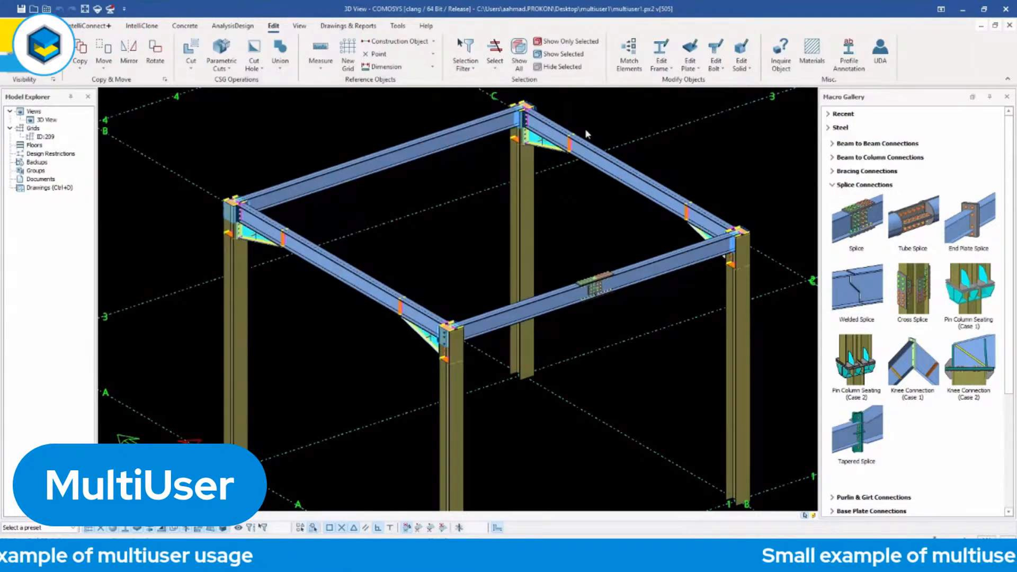
click(111, 10)
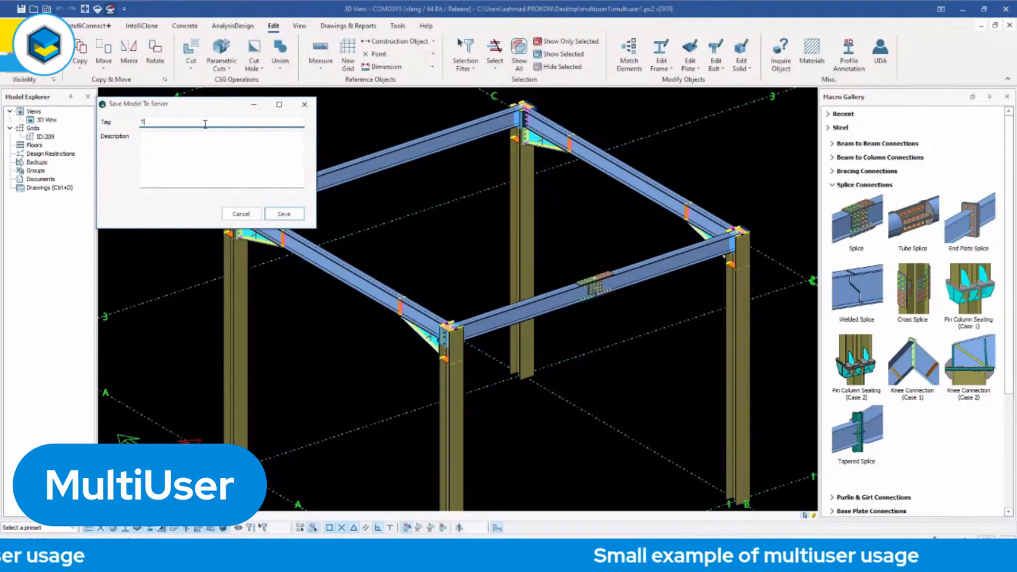
text(1)
click(172, 139)
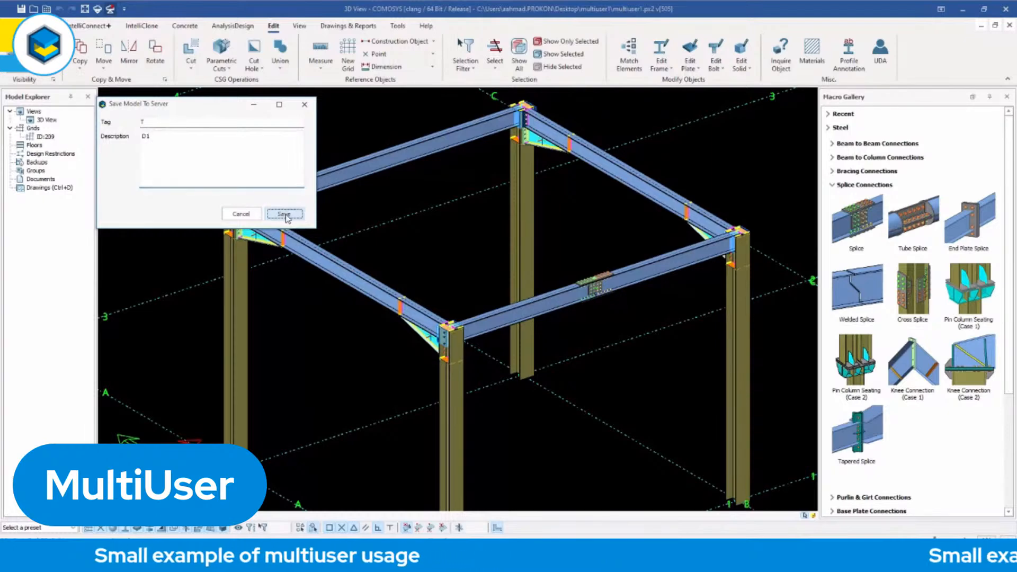
click(285, 215)
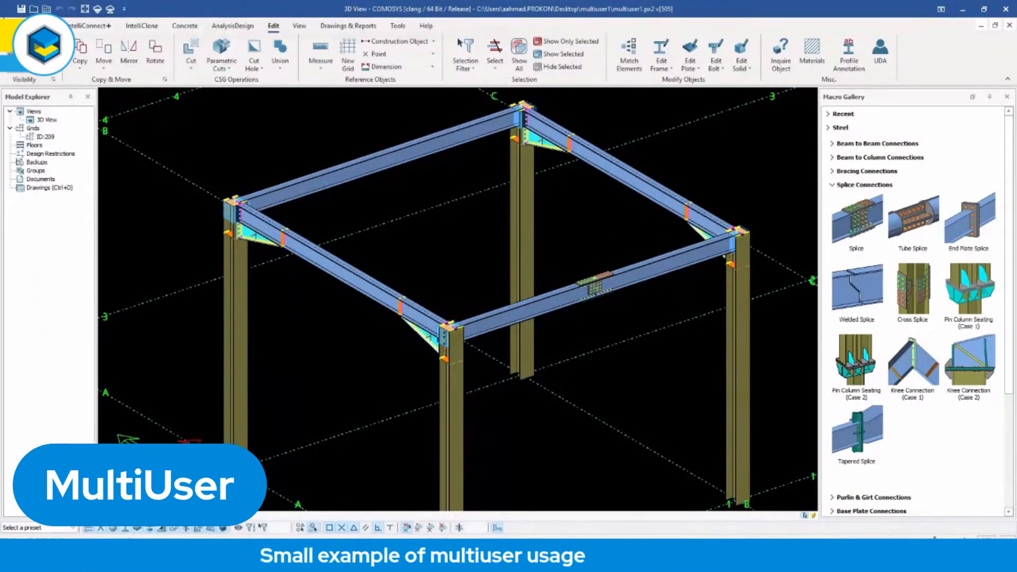
click(22, 10)
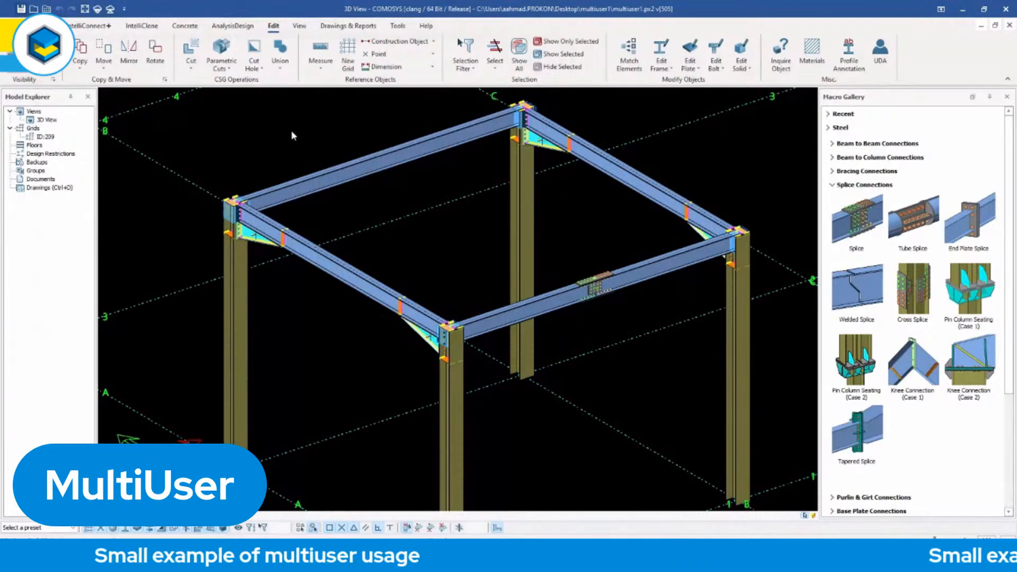
Close the Desktop copy without saving, restart COMOSYS and reopen the recent project C:\ComosysProjects\multiuser1\multiuser1.px2.
click(1009, 12)
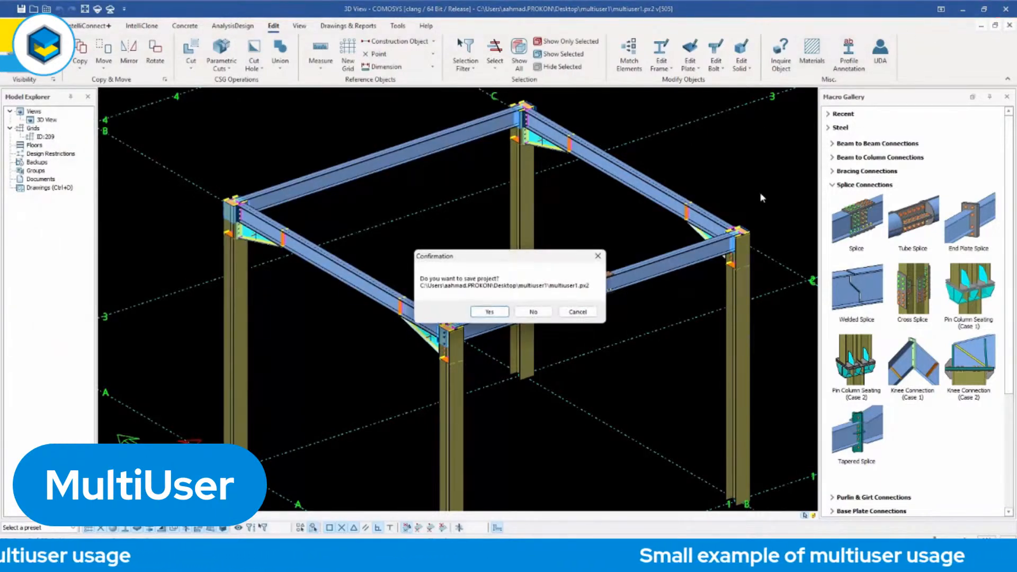
click(533, 311)
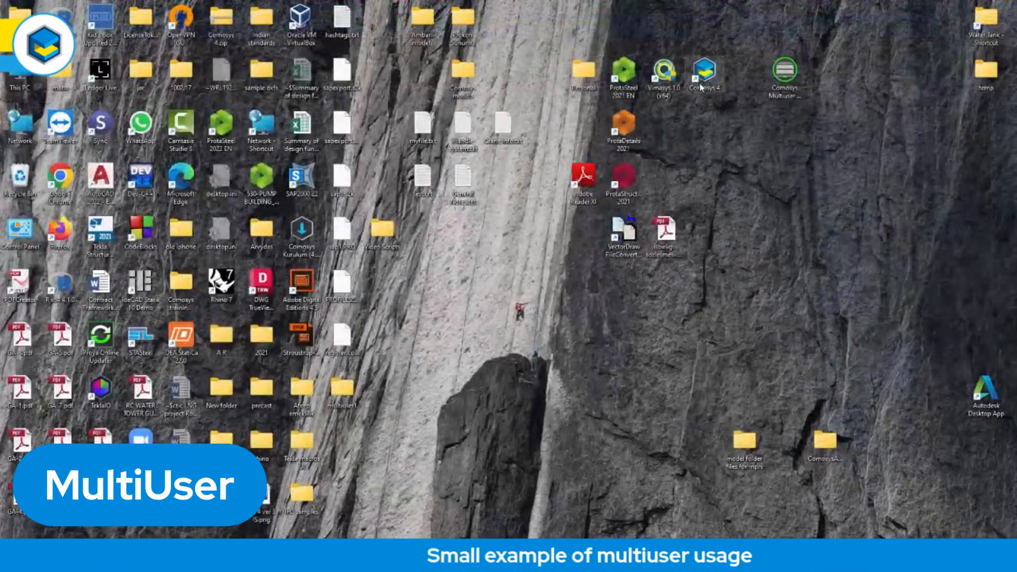
double_click(703, 79)
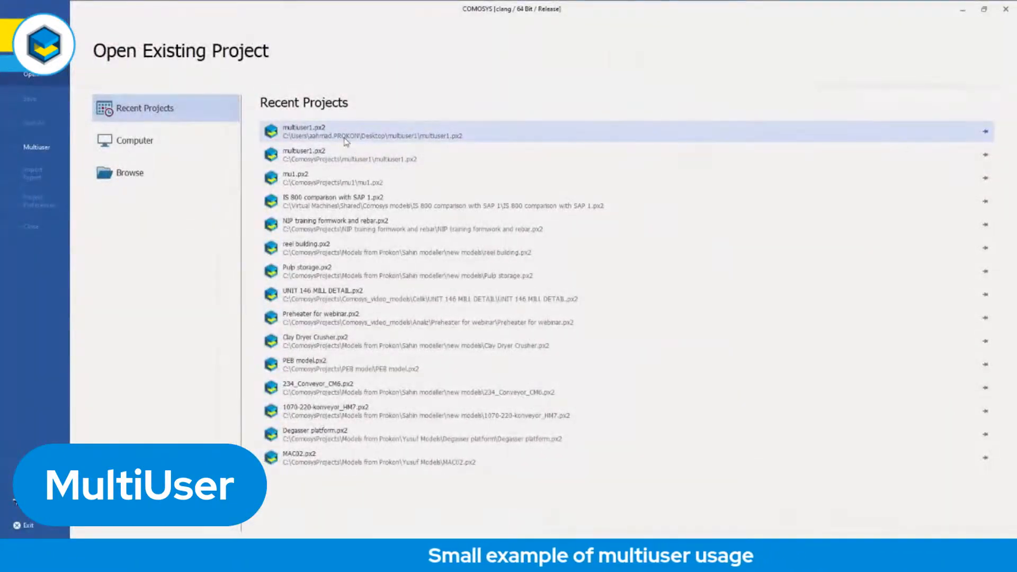
double_click(361, 164)
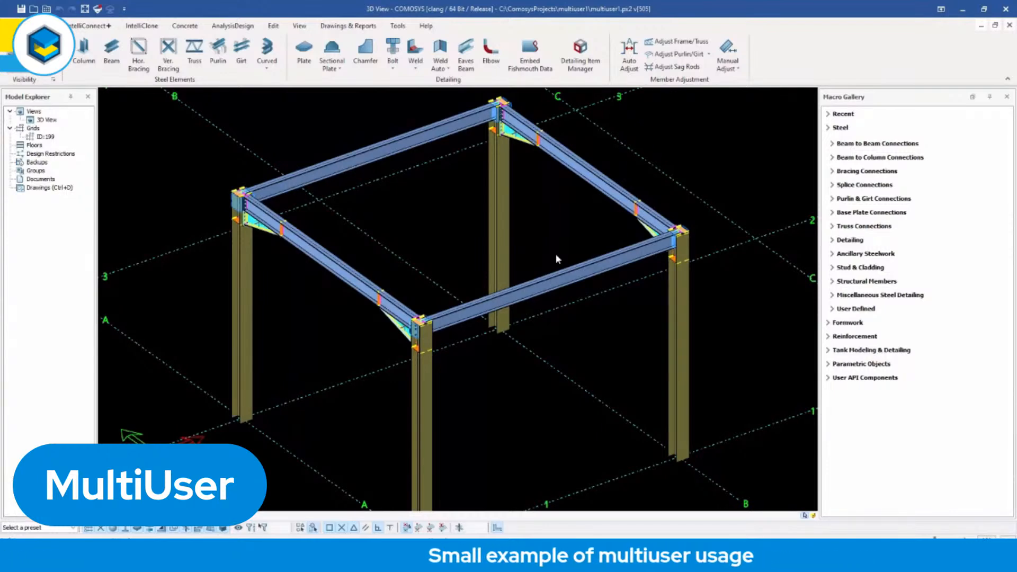
Load the server updates into the original multiuser1 model and inspect the splice on the front beam.
click(98, 9)
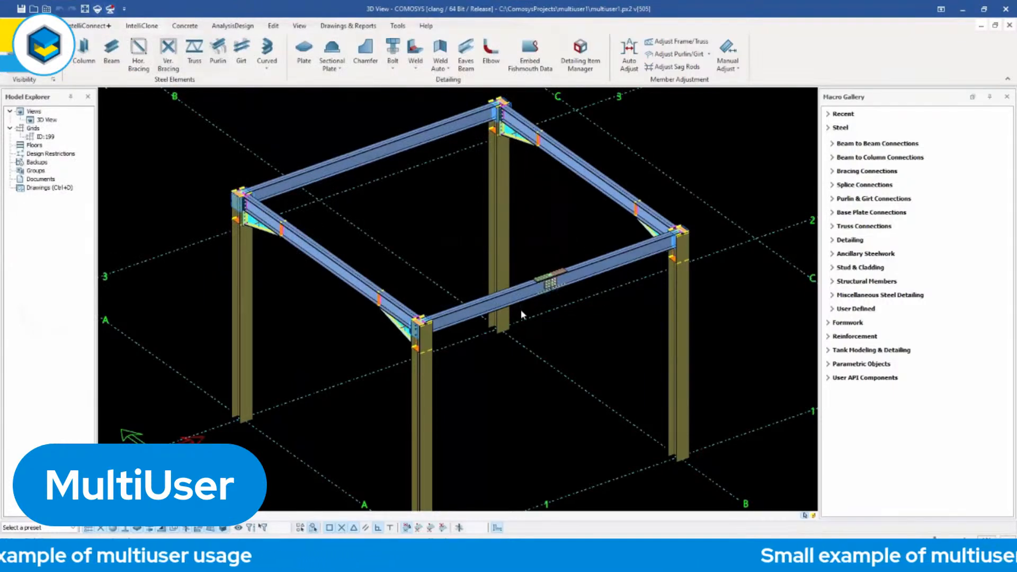
scroll(522, 314, up, 10)
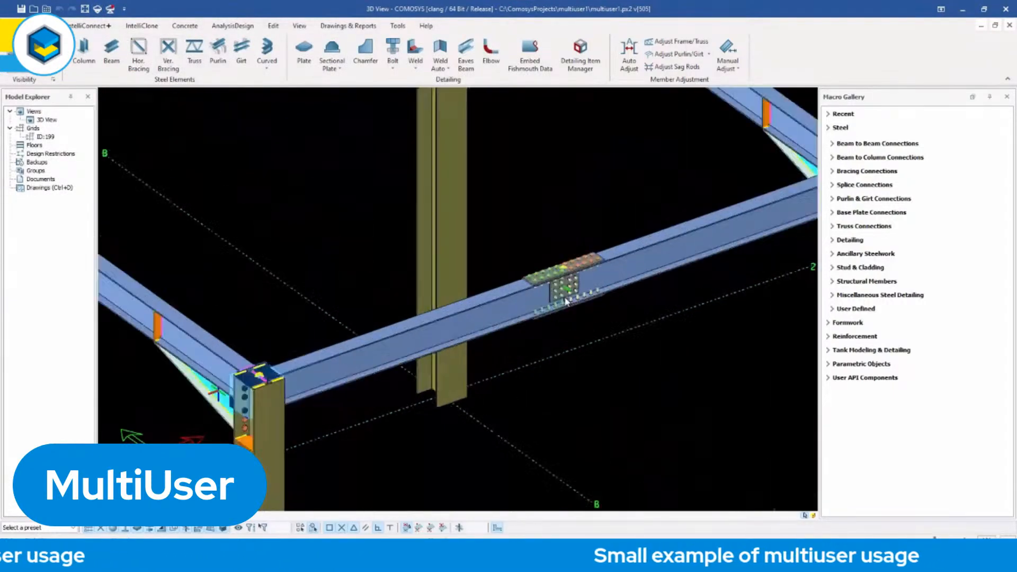
scroll(567, 301, up, 2)
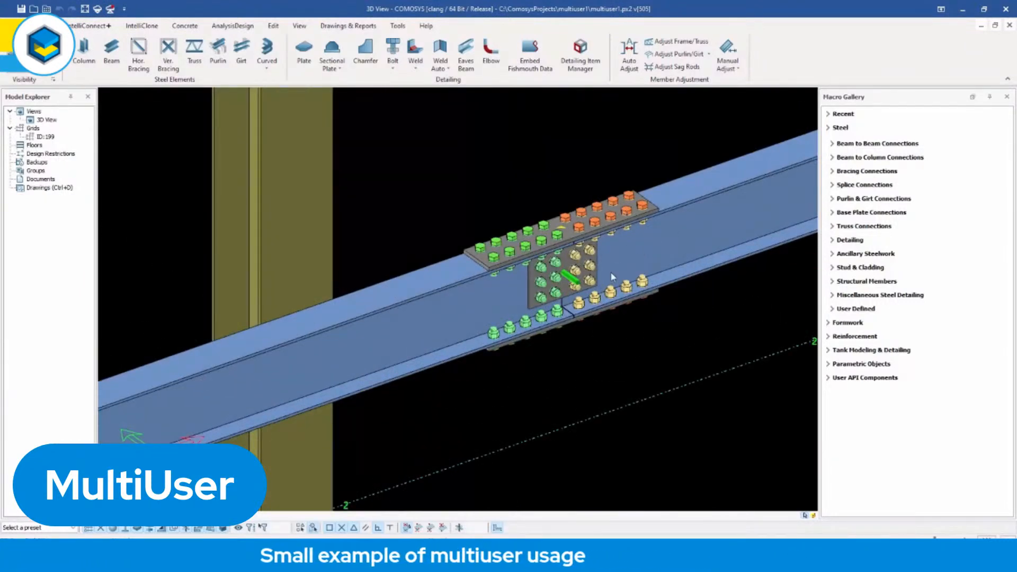
scroll(496, 332, down, 12)
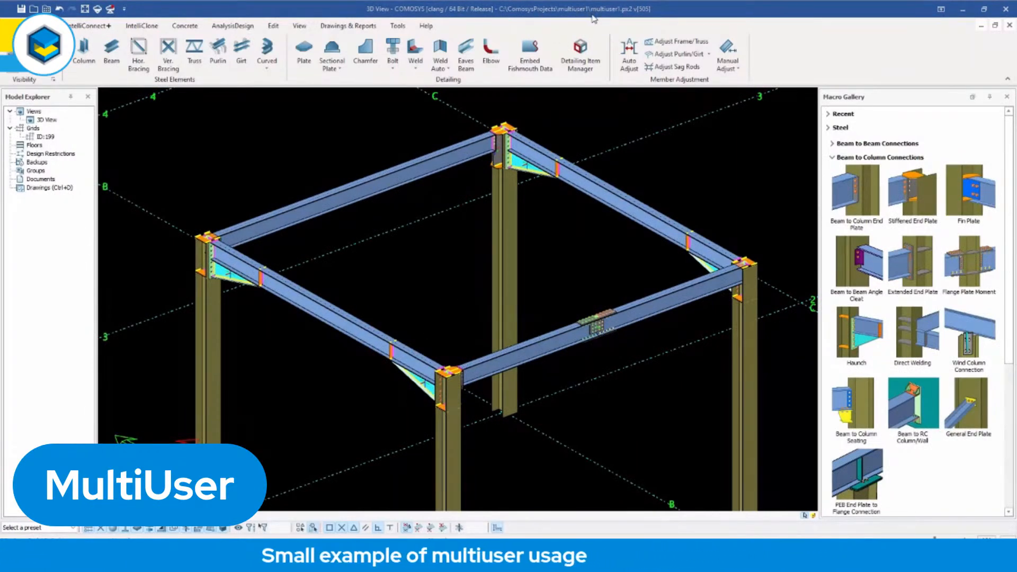
Examine the beam-to-column connections at the corners of the frame up close and from different angles.
scroll(503, 146, up, 5)
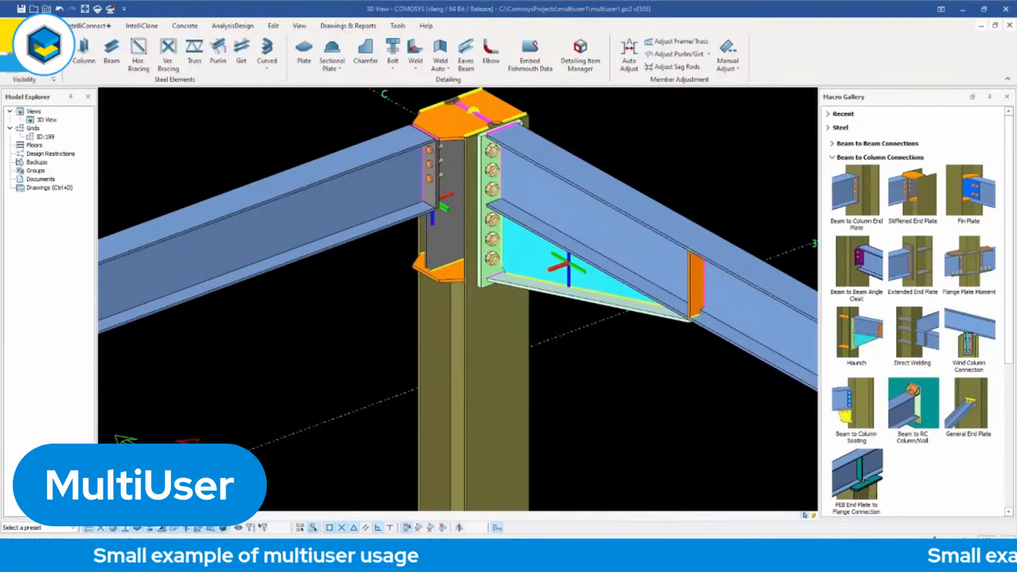
scroll(500, 146, up, 3)
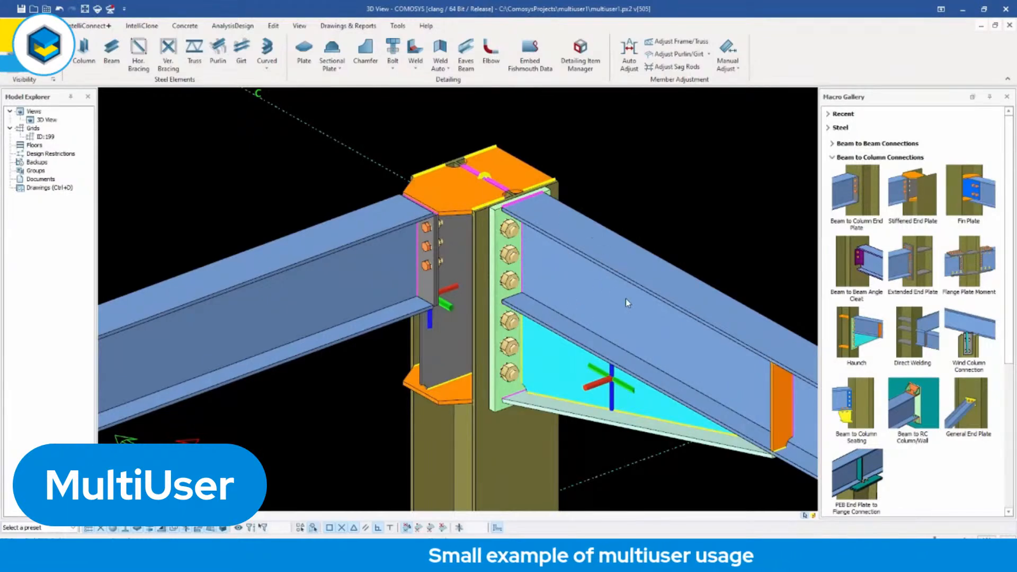
scroll(433, 216, up, 1)
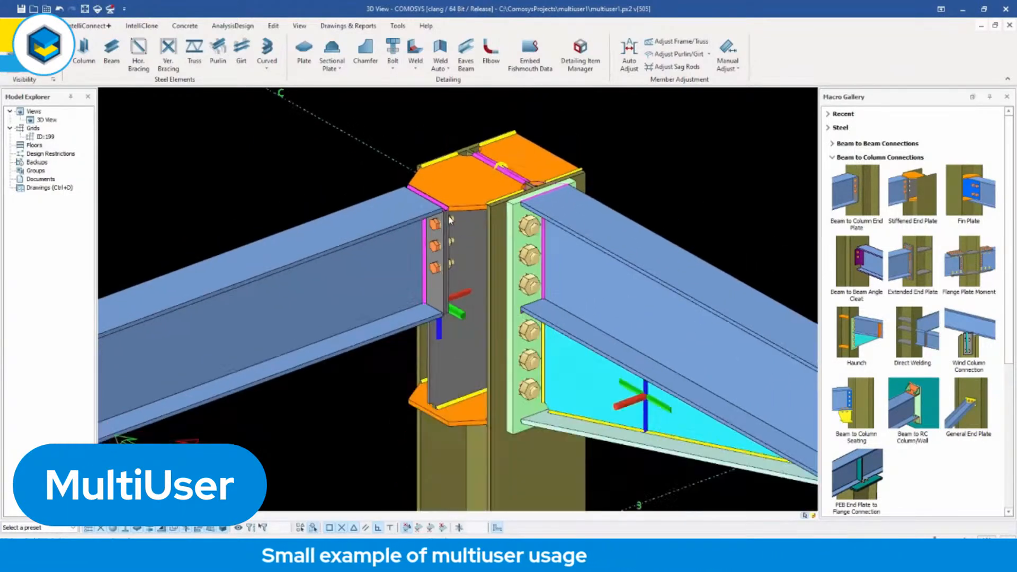
scroll(463, 210, down, 4)
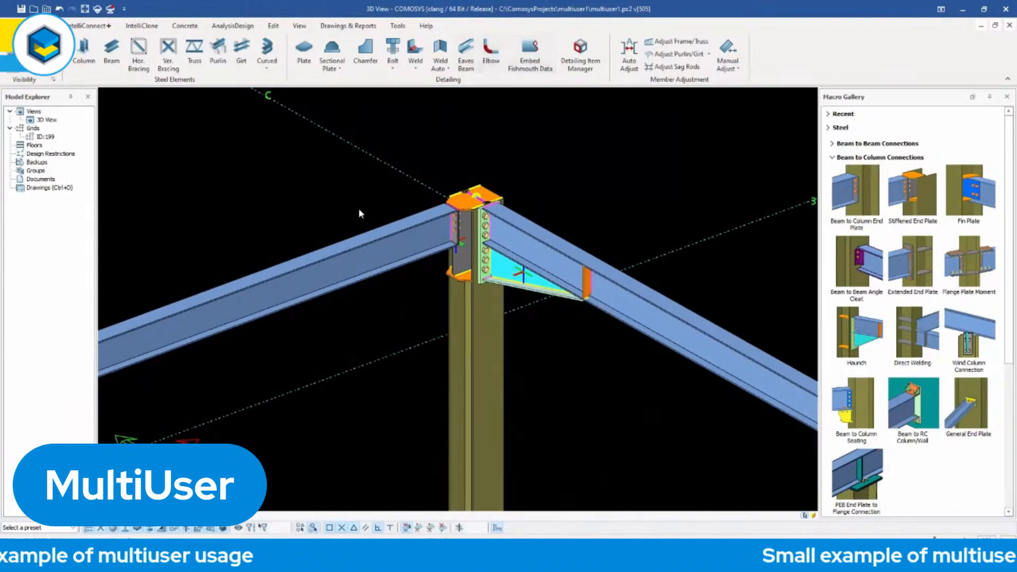
scroll(366, 212, down, 5)
middle_drag(386, 222, 422, 207)
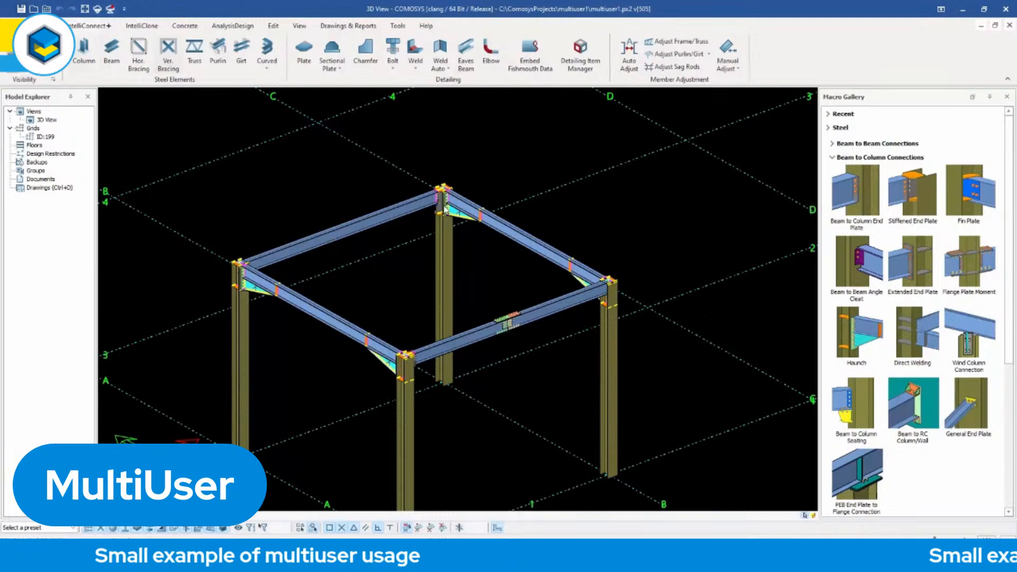
scroll(449, 178, up, 10)
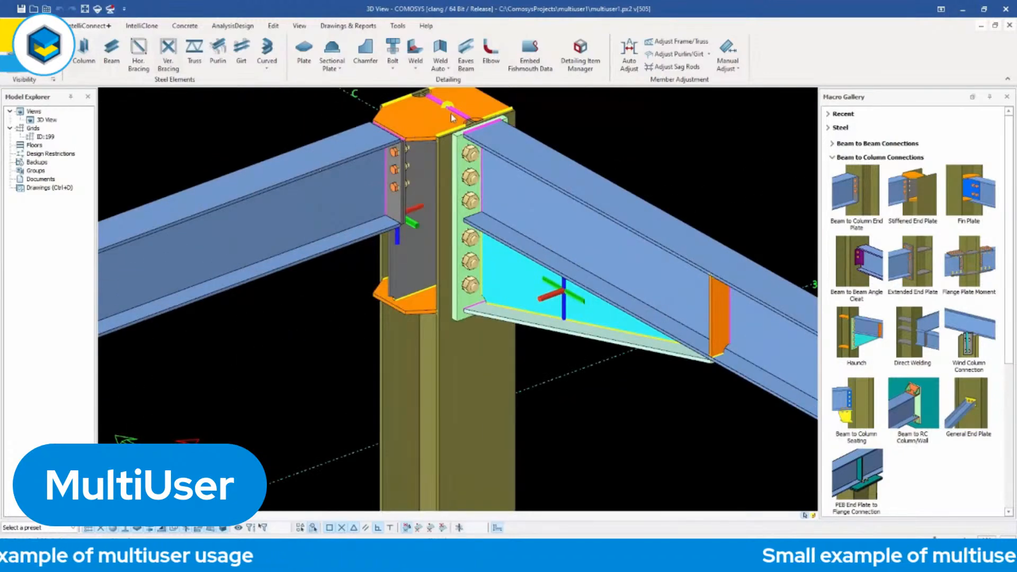
scroll(430, 137, down, 10)
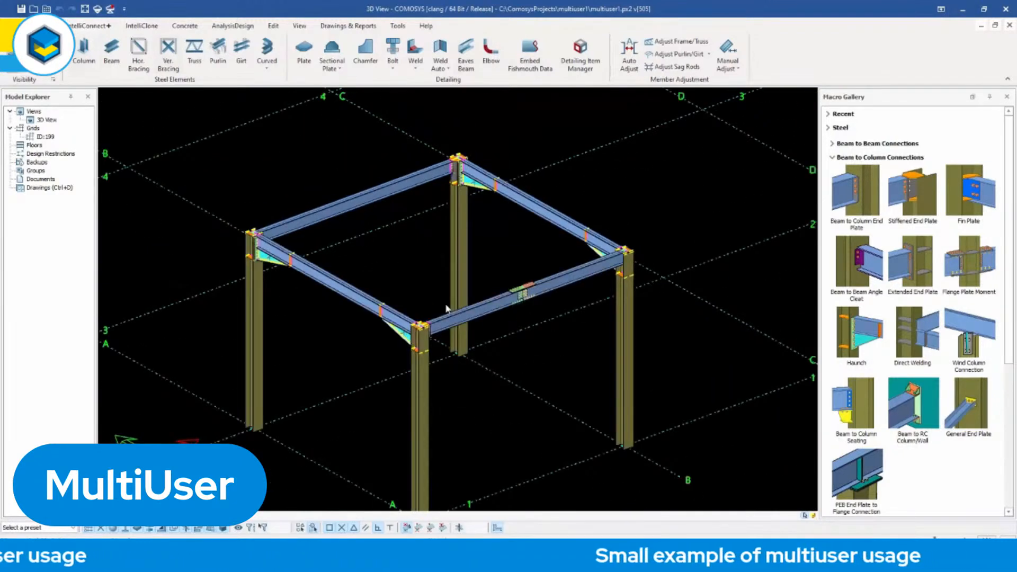
scroll(399, 369, up, 10)
scroll(318, 403, down, 5)
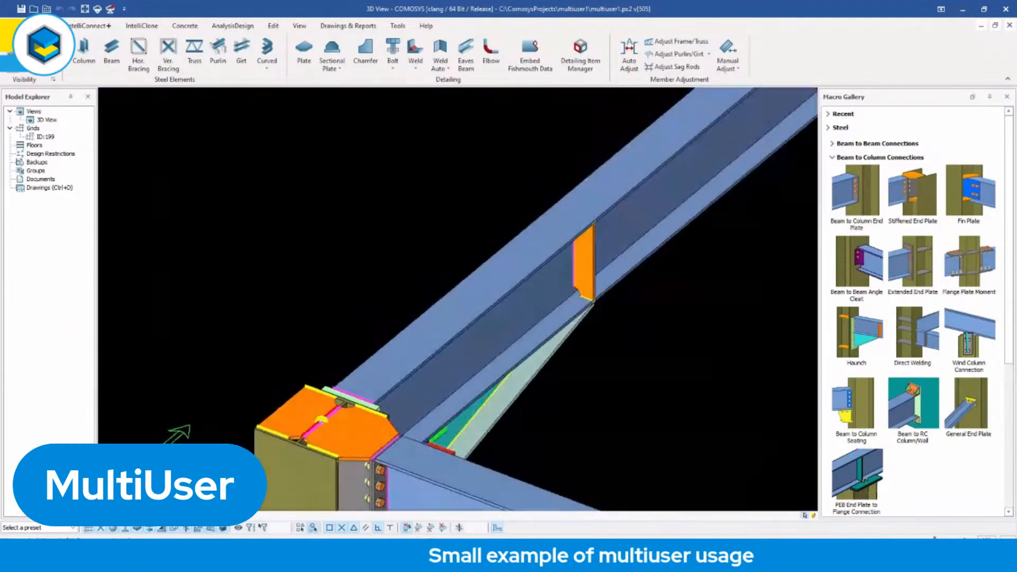
scroll(316, 401, up, 5)
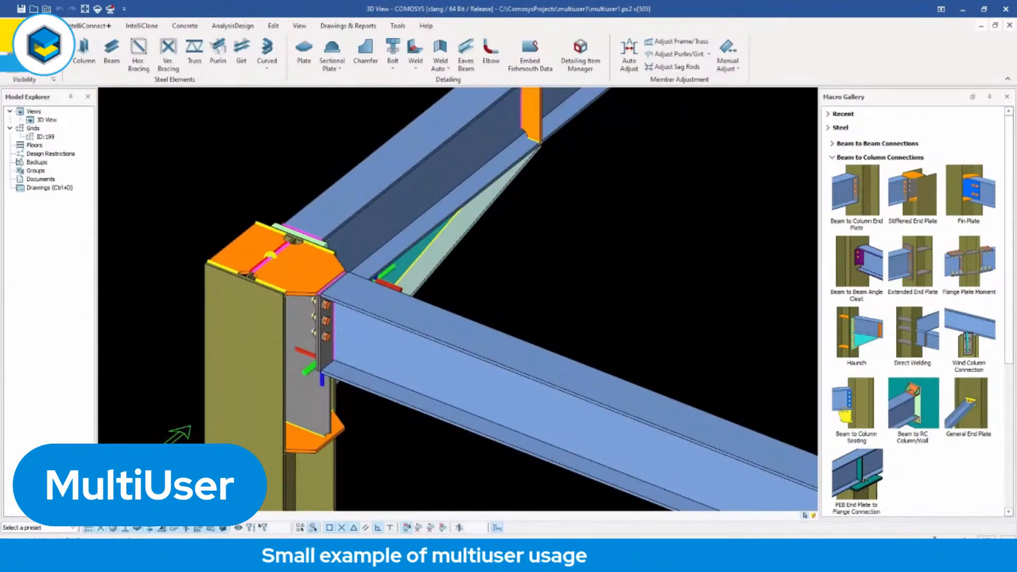
scroll(335, 330, down, 10)
middle_drag(334, 330, 380, 331)
scroll(380, 331, up, 1)
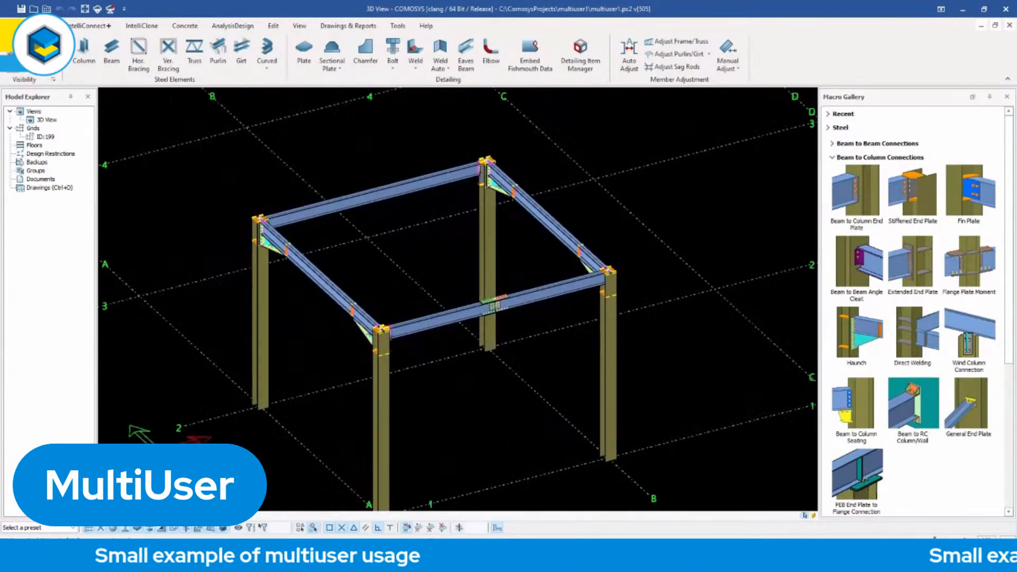
scroll(455, 335, up, 1)
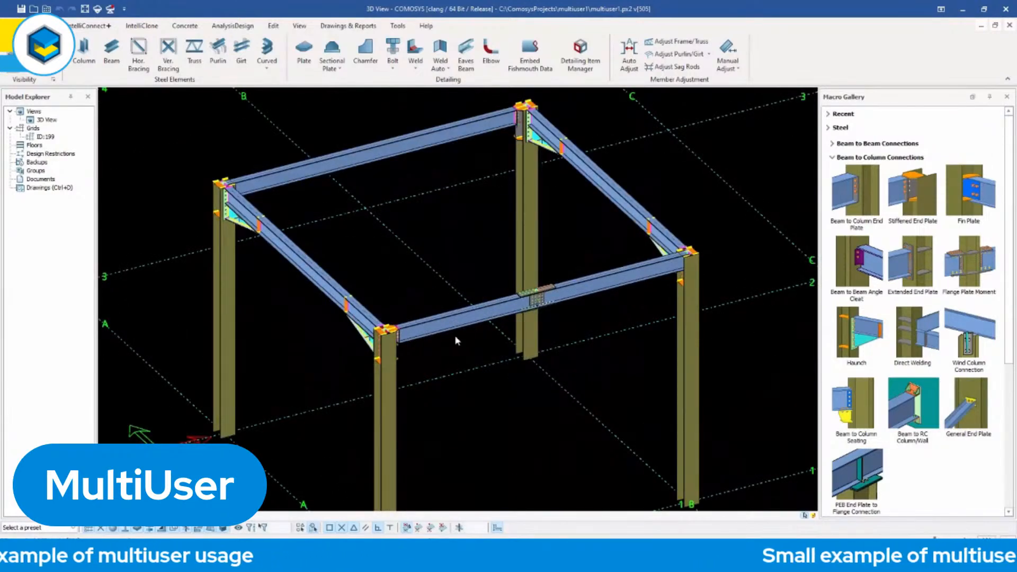
middle_drag(456, 336, 462, 331)
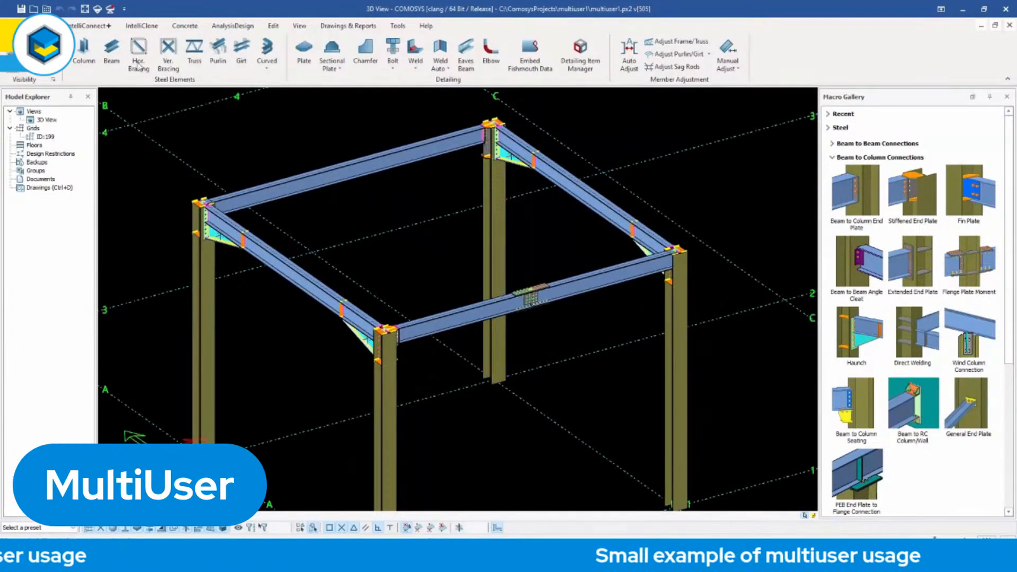
Upload the model changes to the server with tag t and description d, and close COMOSYS with the project saved.
click(111, 11)
text(t)
click(223, 170)
text(d)
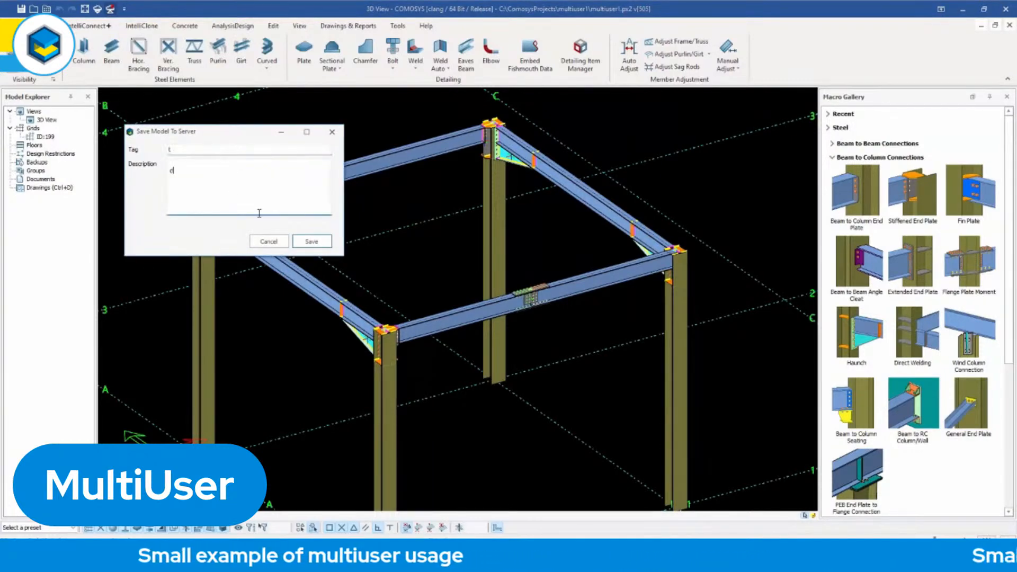
click(310, 242)
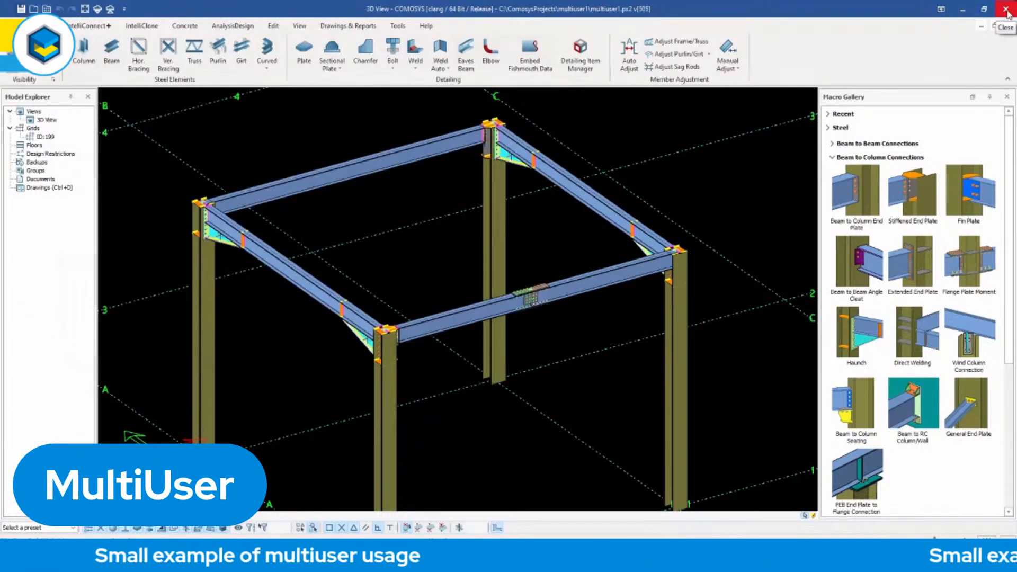
click(1006, 9)
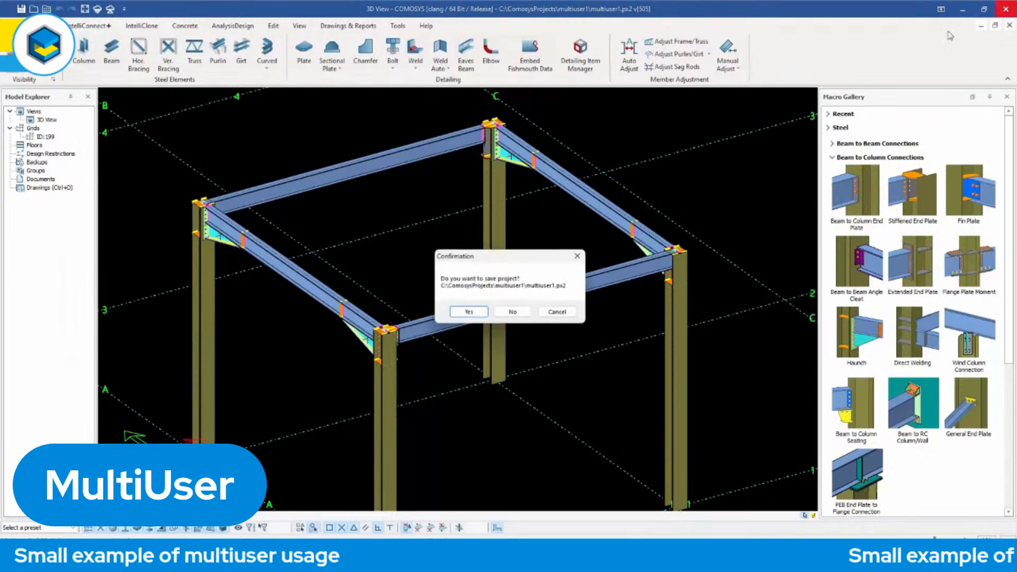
click(469, 312)
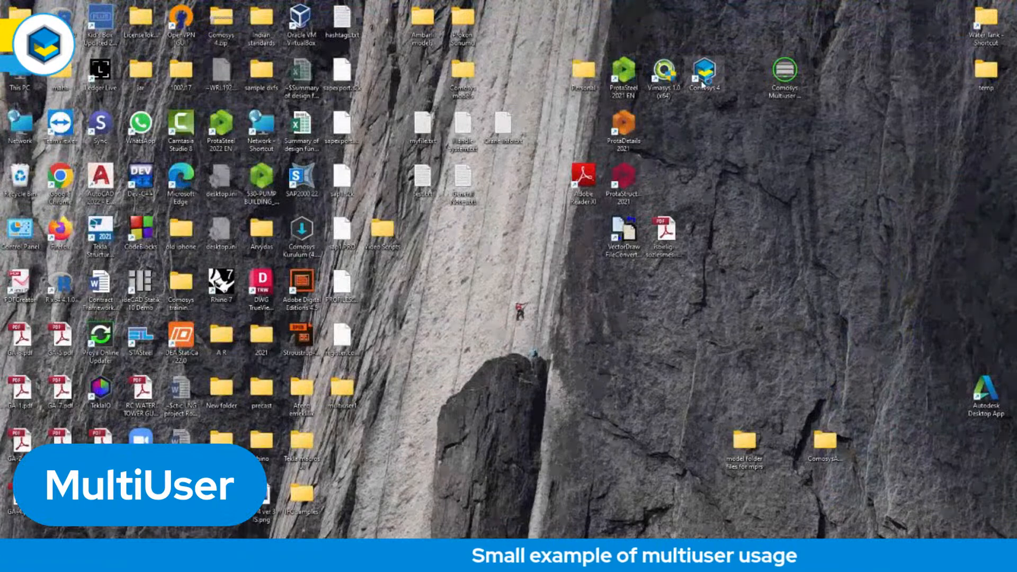
Start COMOSYS, open the recent Desktop copy of multiuser1.px2 and inspect the beam-to-column connection at the frame's rear corner.
double_click(703, 79)
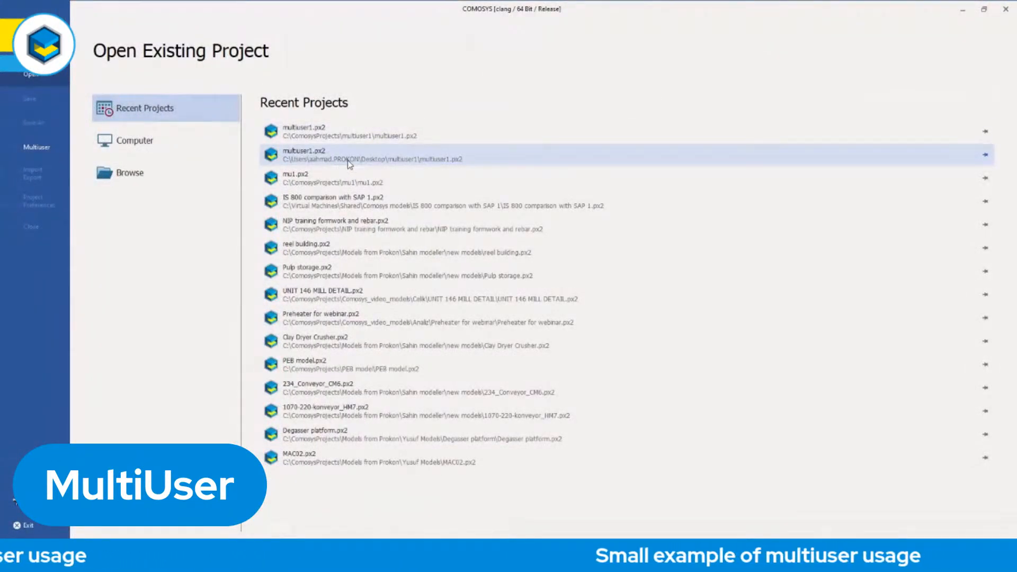
click(372, 161)
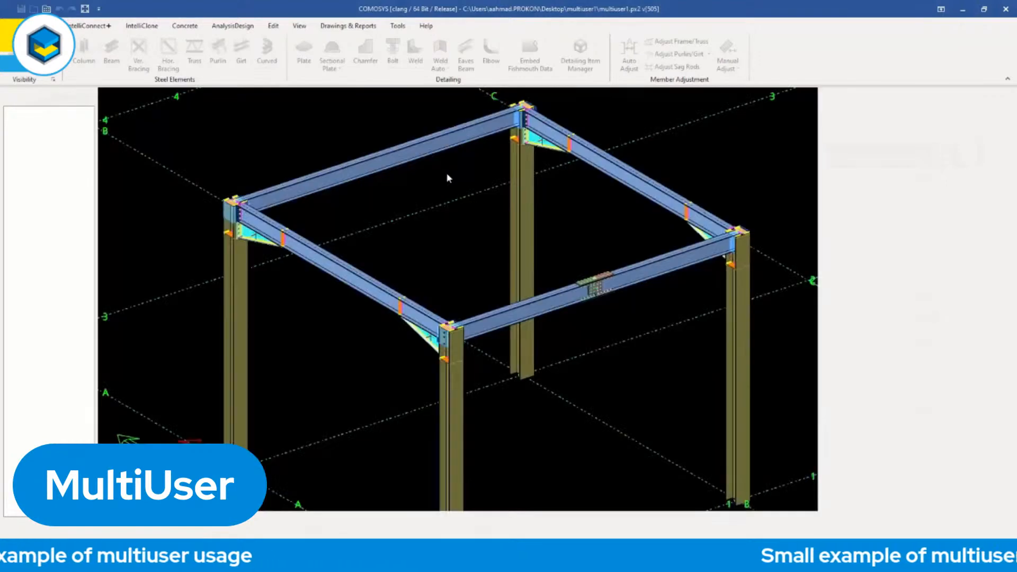
scroll(487, 170, up, 5)
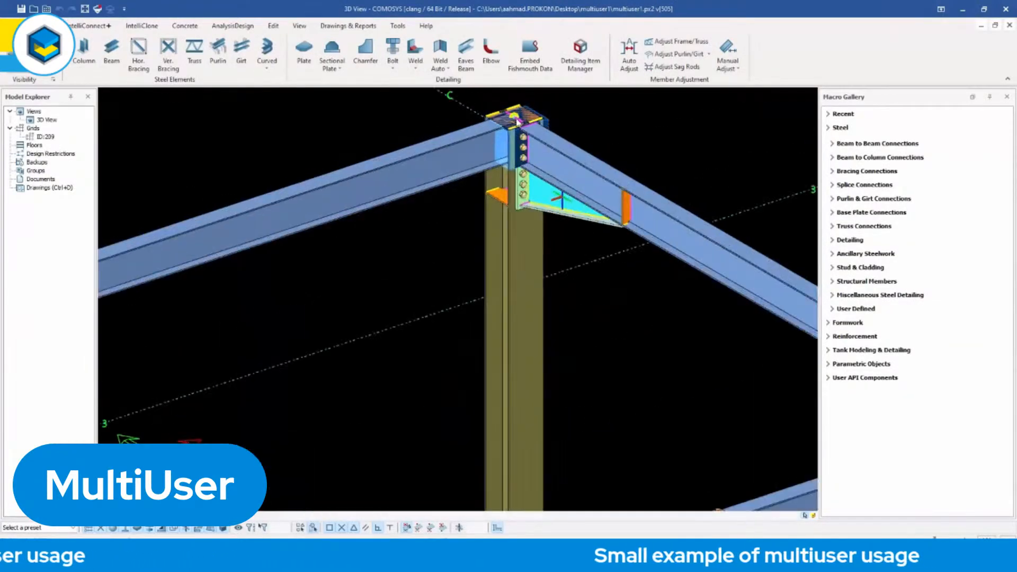
scroll(465, 150, down, 8)
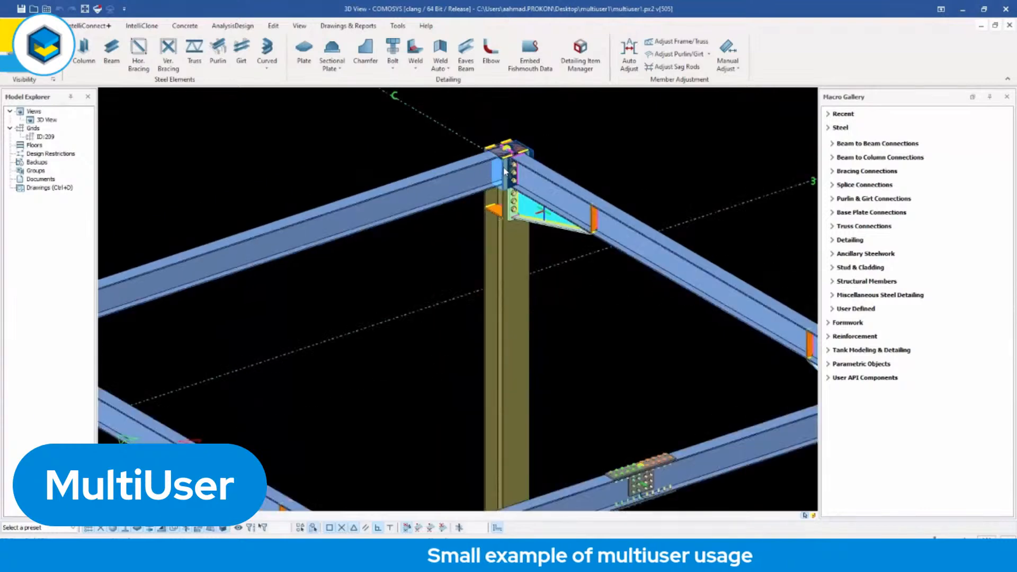
middle_drag(480, 254, 476, 270)
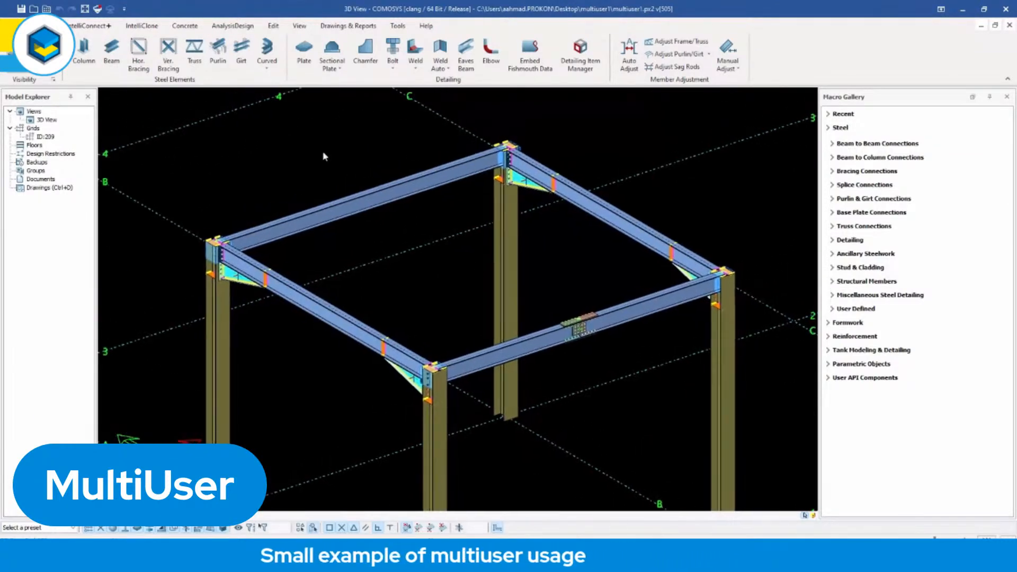
Load the server updates into the Desktop copy and inspect the beam-to-column connections at the rear and front corners of the frame.
click(97, 12)
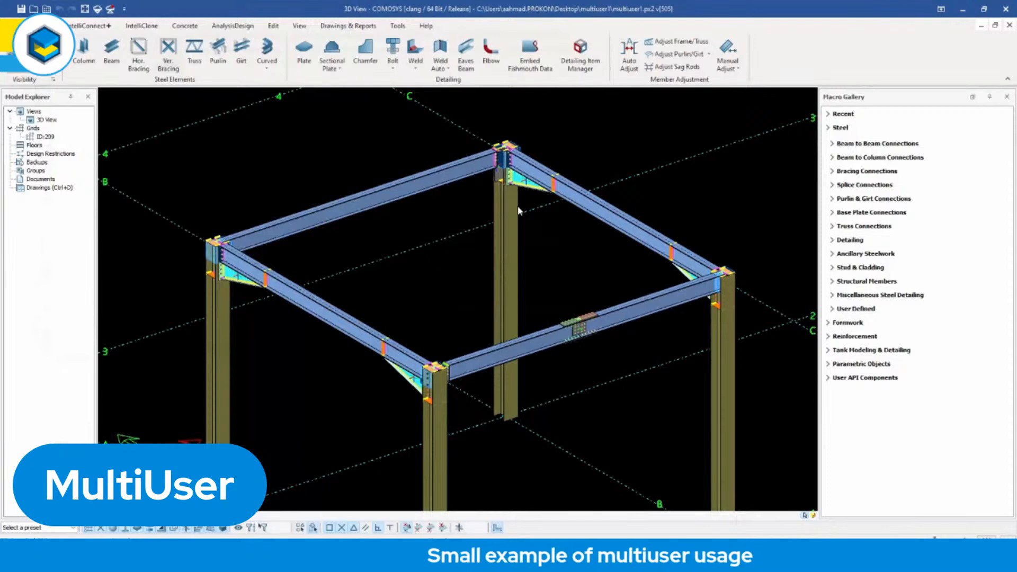
scroll(499, 106, up, 3)
middle_drag(498, 116, 497, 178)
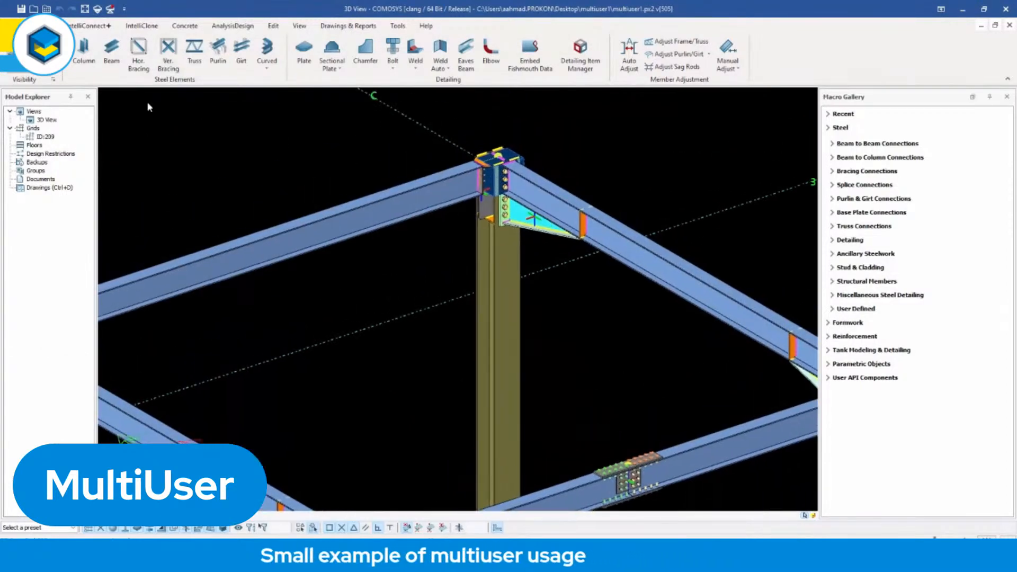
scroll(490, 157, up, 4)
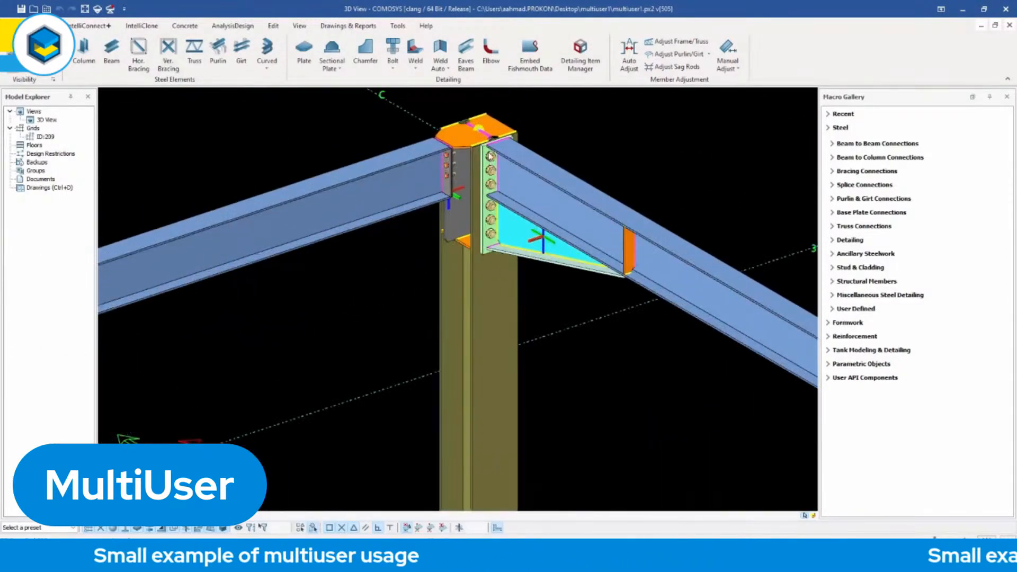
scroll(490, 157, down, 8)
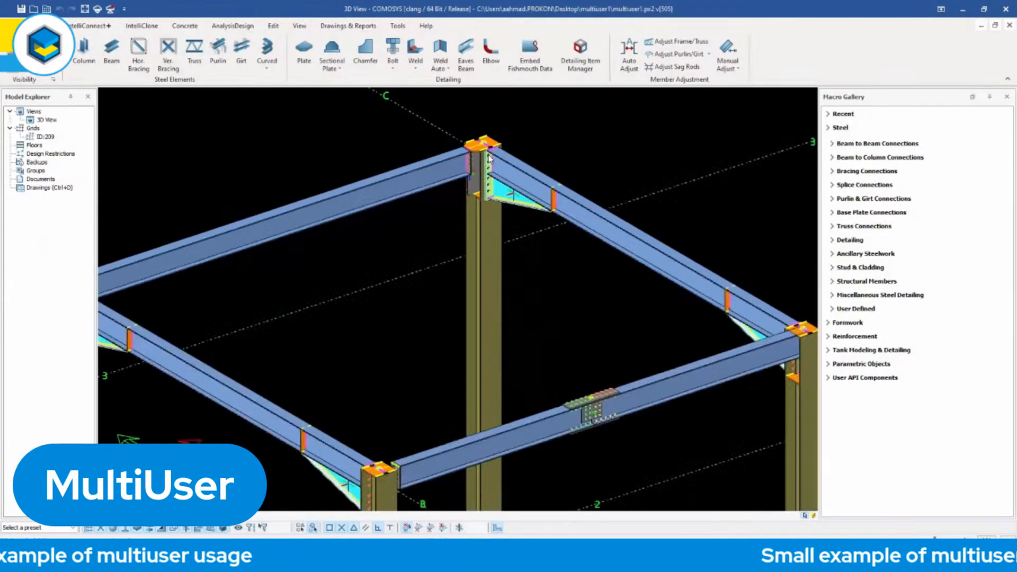
scroll(456, 245, up, 6)
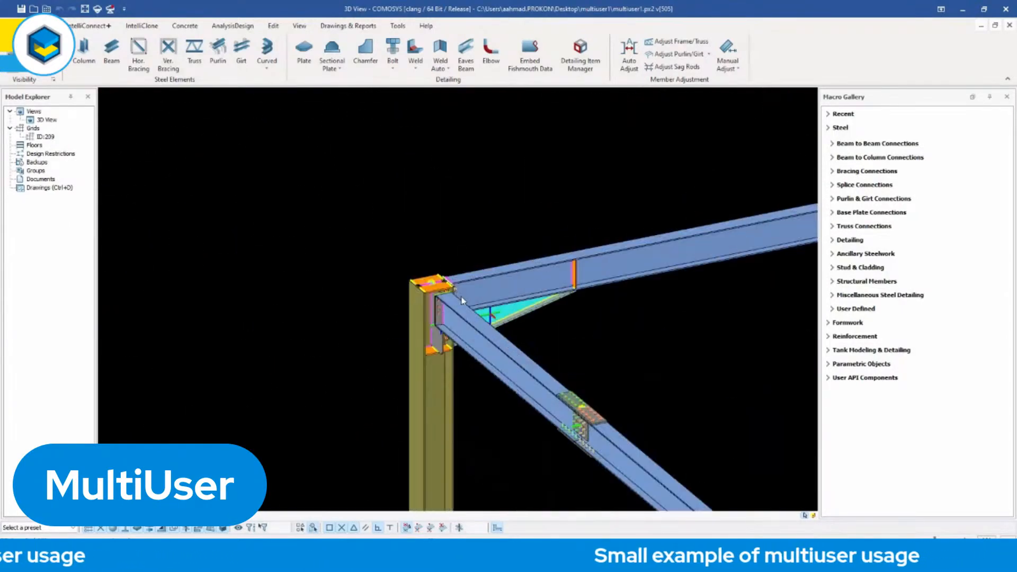
scroll(444, 297, down, 6)
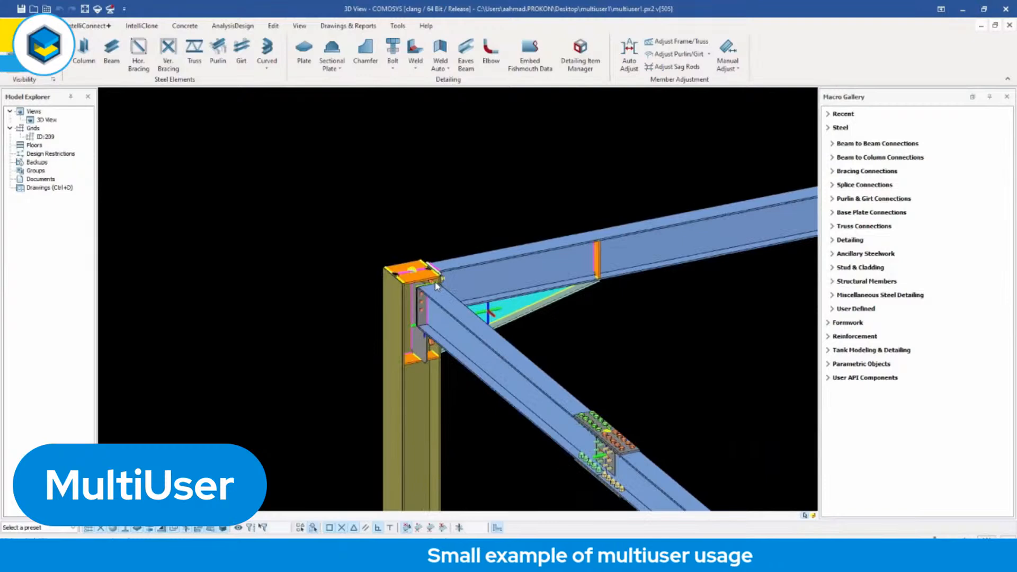
scroll(490, 298, down, 6)
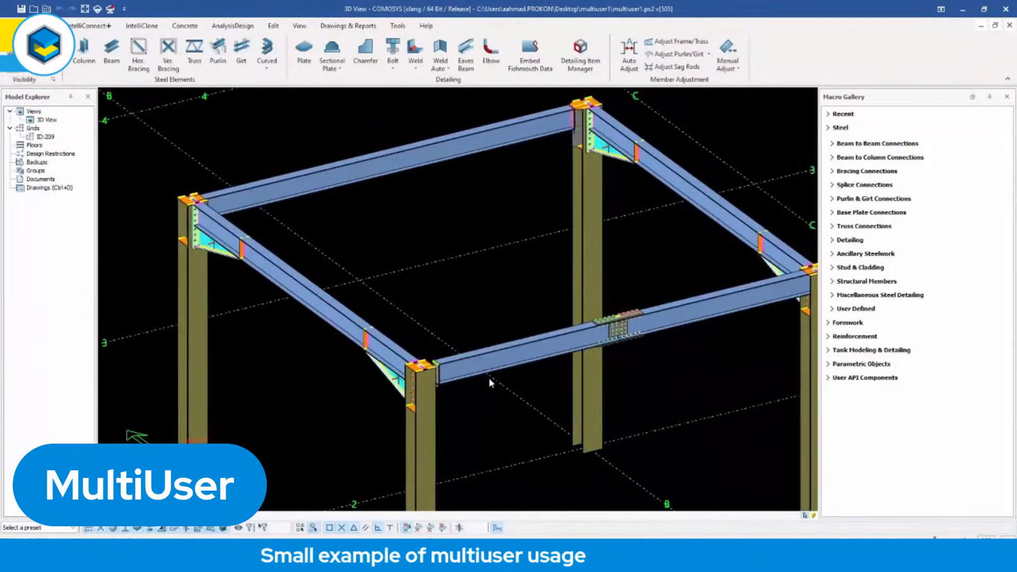
middle_drag(500, 377, 523, 374)
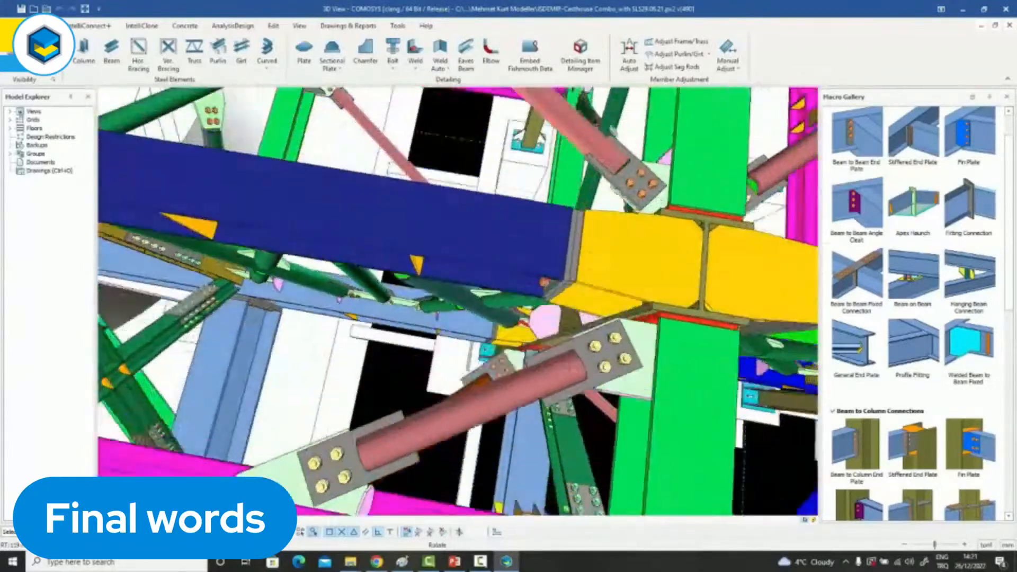
Examine the bolted steel connections in the casthouse model and the studded pink plates in the Degasser platform model from different angles.
middle_drag(458, 301, 371, 217)
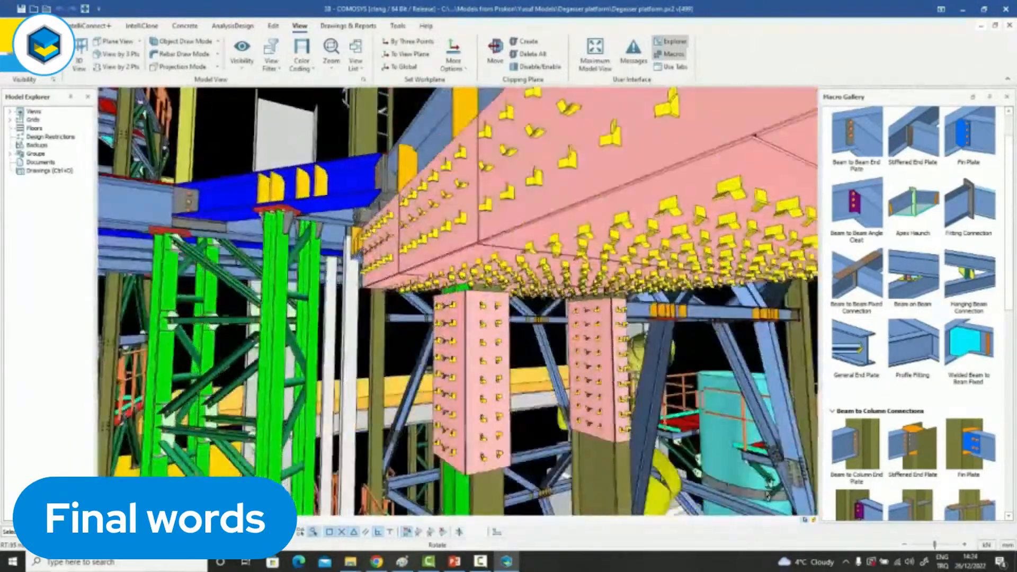
middle_drag(362, 251, 374, 264)
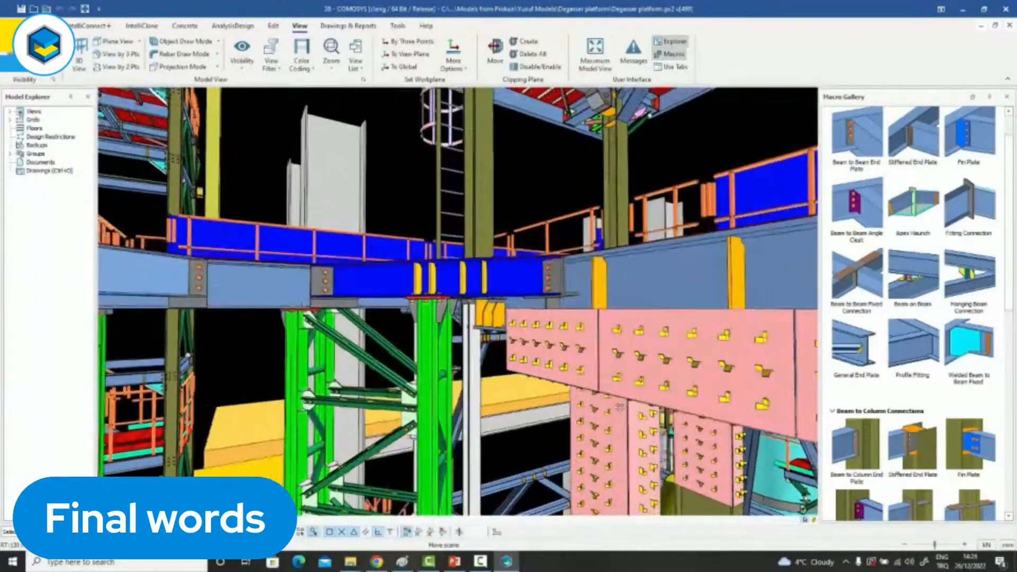
middle_drag(620, 407, 658, 438)
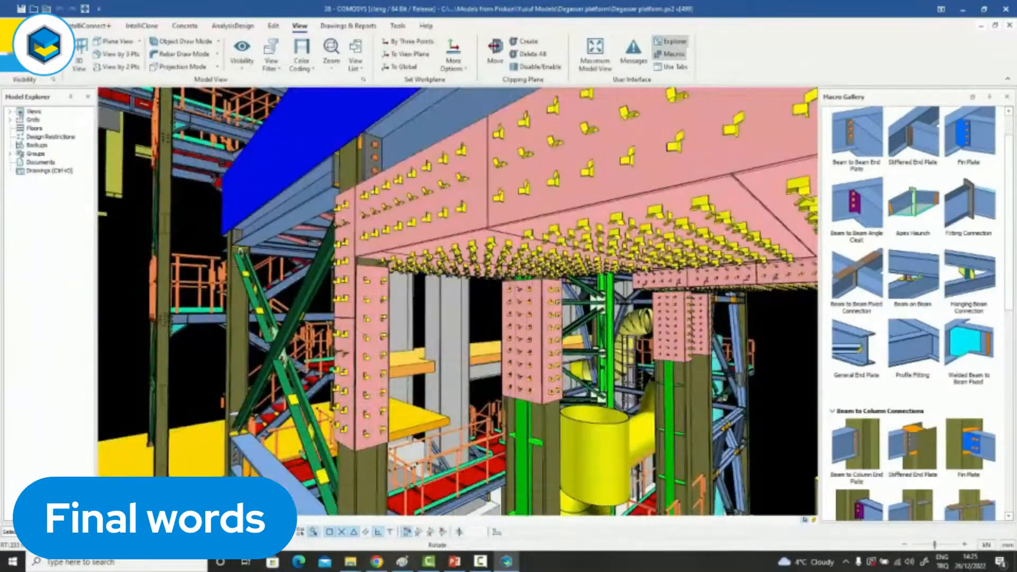
middle_drag(456, 339, 519, 299)
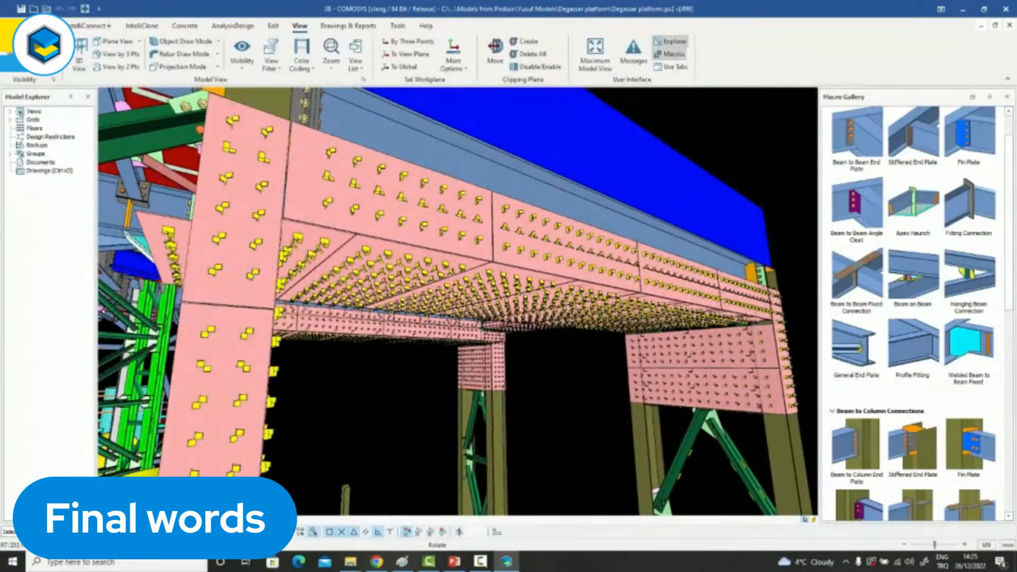